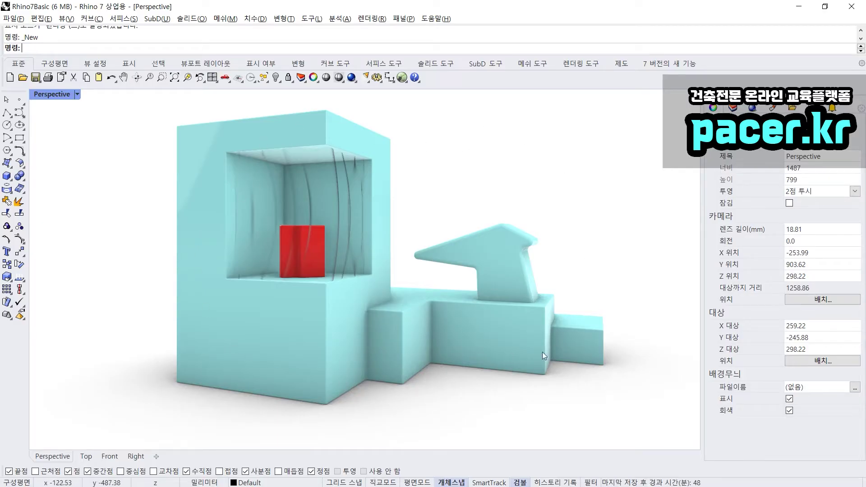
pyautogui.click(407, 351)
pyautogui.click(452, 403)
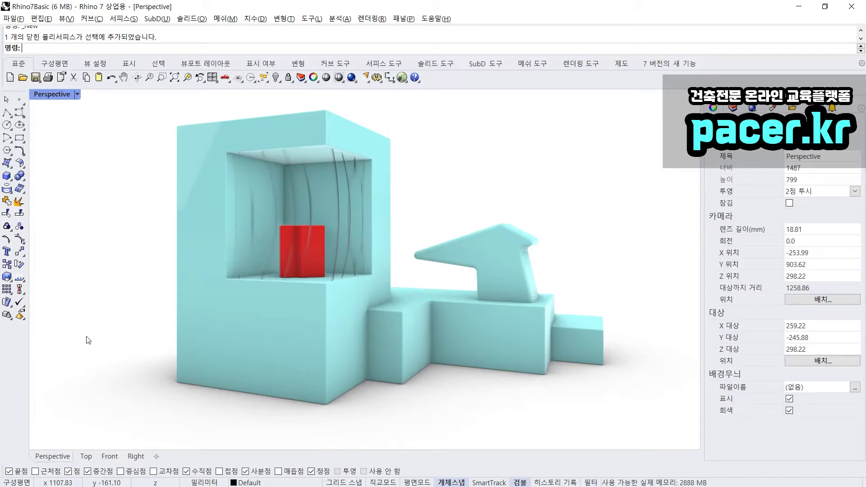
# Step: Switch to the browser and look over the upper part of the Notion page "라이노 단축키 링크"
pyautogui.hotkey('alt', 'Tab')
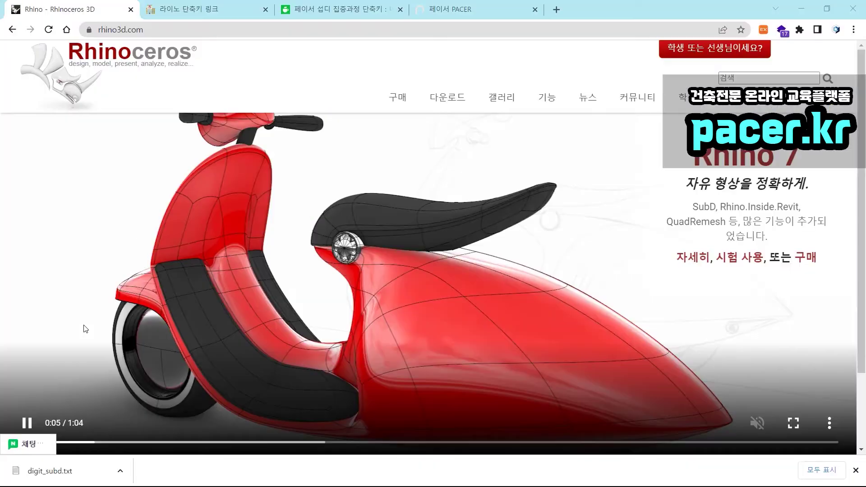
pyautogui.click(194, 9)
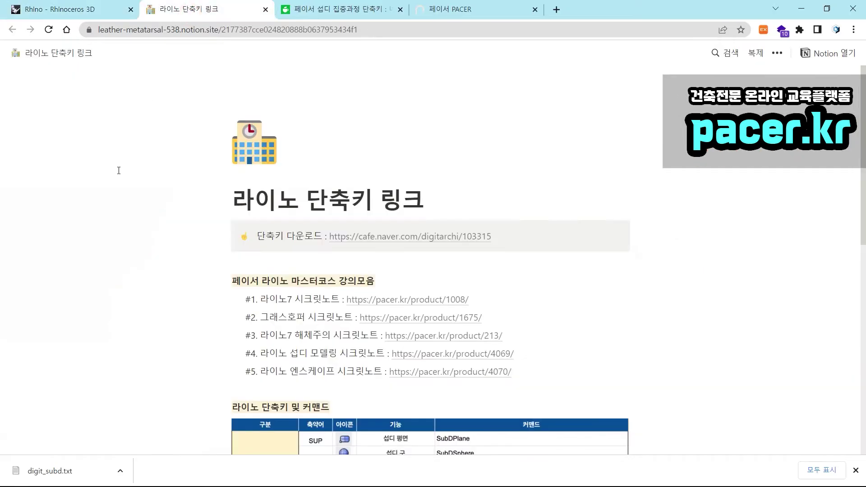
pyautogui.doubleClick(189, 30)
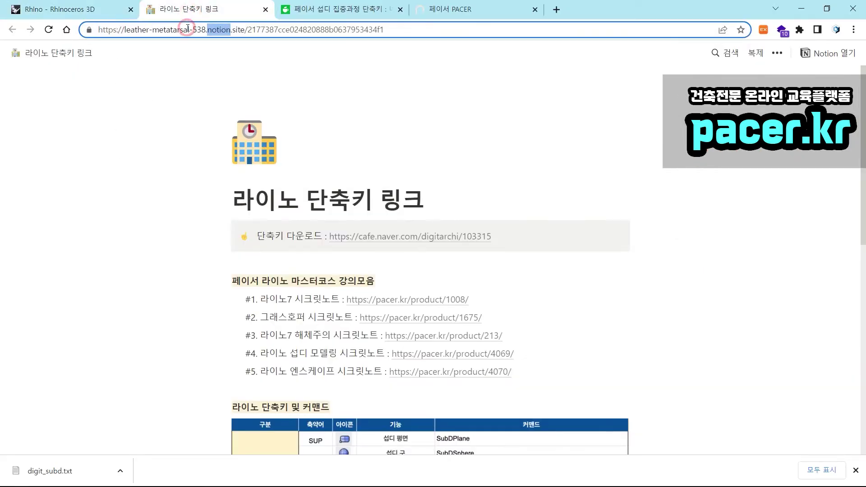
pyautogui.click(207, 173)
pyautogui.scroll(-3, 207, 173)
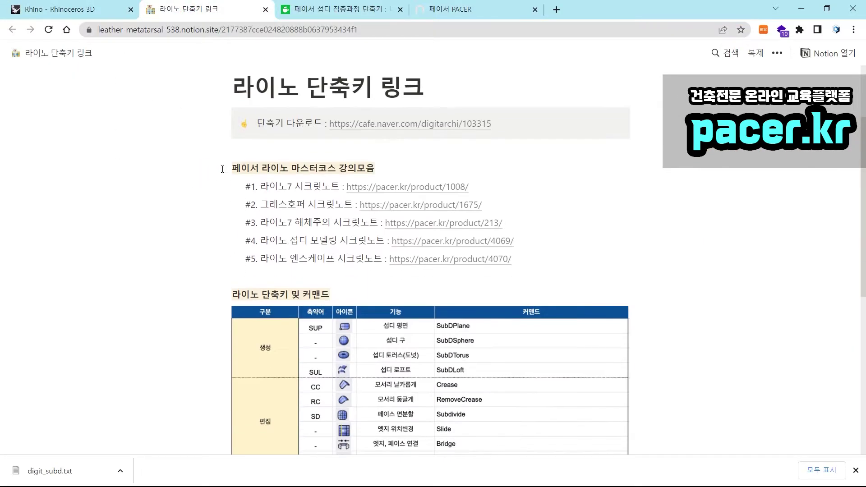
pyautogui.doubleClick(293, 105)
pyautogui.scroll(3, 294, 105)
pyautogui.keyDown('shift'); pyautogui.click(425, 195); pyautogui.keyUp('shift')
pyautogui.click(410, 203)
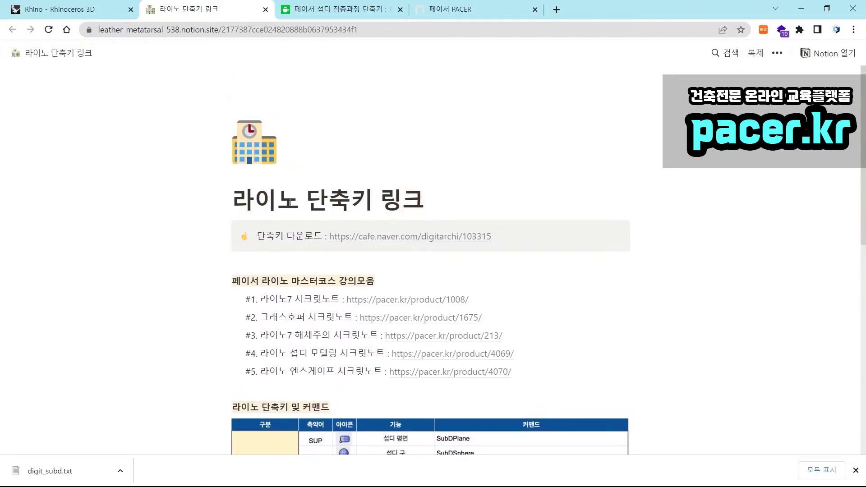
pyautogui.scroll(-3, 264, 213)
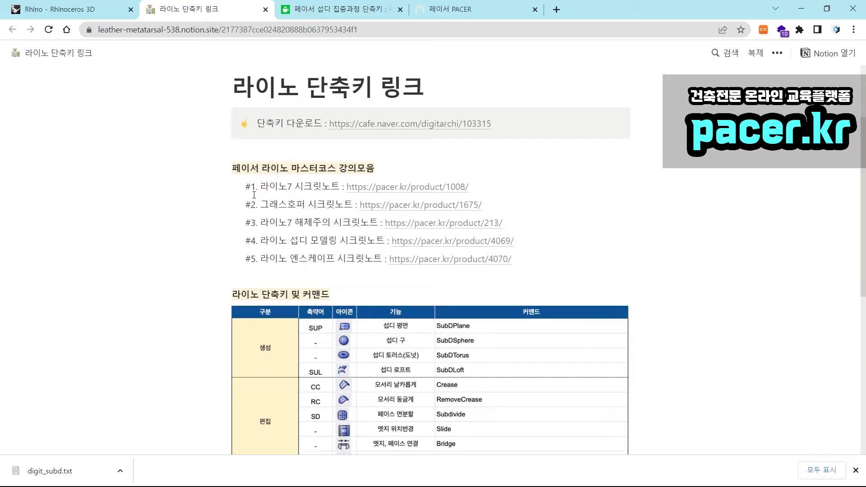
# Step: Go through the five Rhino master courses listed under "페이서 라이노 마스터코스 강의모음", from 라이노7 시크릿노트 to 라이노 엔스케이프 시크릿노트
pyautogui.moveTo(247, 186); pyautogui.dragTo(329, 184)
pyautogui.click(245, 187)
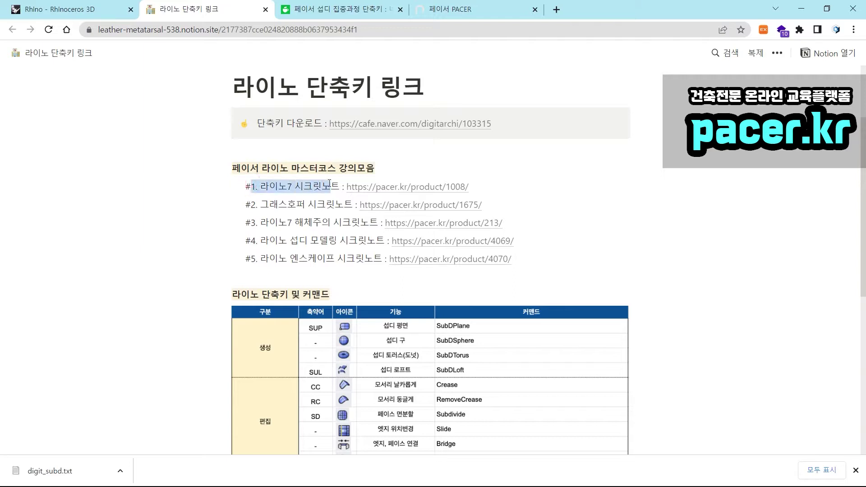
pyautogui.moveTo(256, 205); pyautogui.dragTo(326, 207)
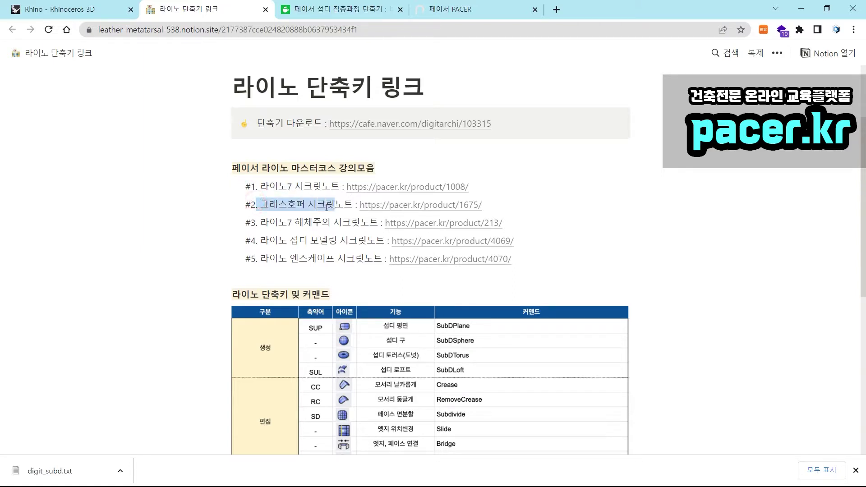
pyautogui.moveTo(261, 223); pyautogui.dragTo(371, 222)
pyautogui.moveTo(289, 241); pyautogui.dragTo(336, 238)
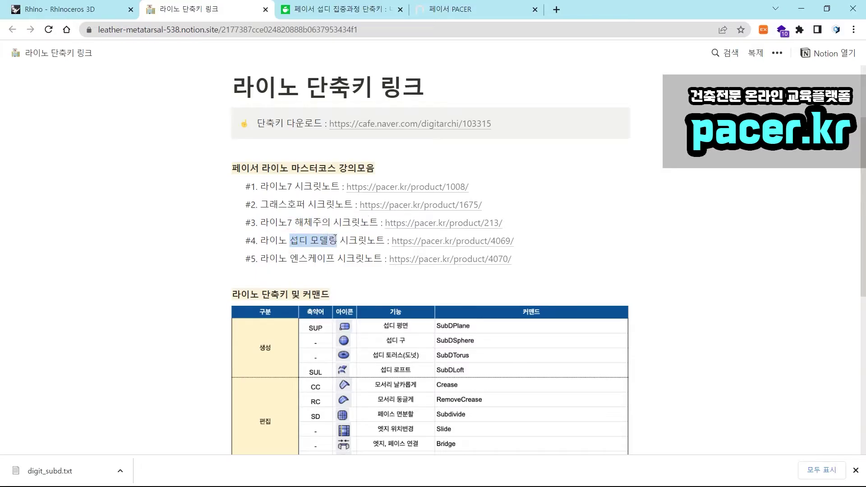
pyautogui.moveTo(290, 259); pyautogui.dragTo(337, 258)
pyautogui.click(336, 258)
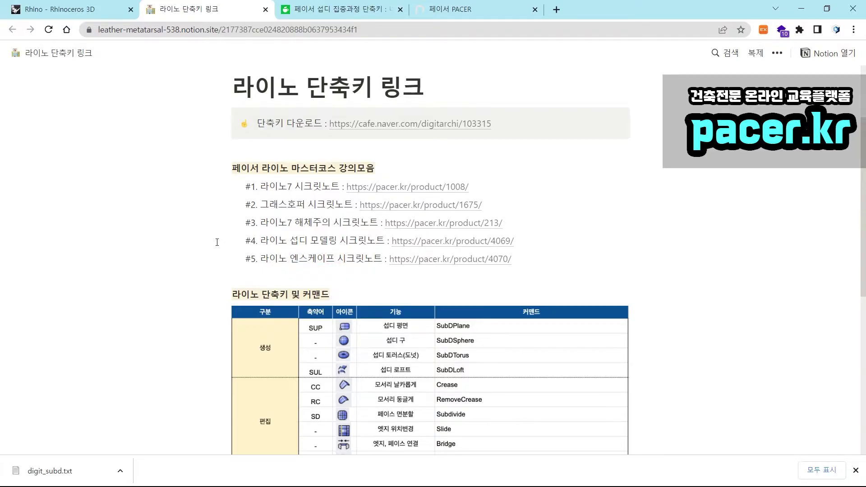
pyautogui.scroll(-5, 214, 242)
pyautogui.scroll(6, 213, 243)
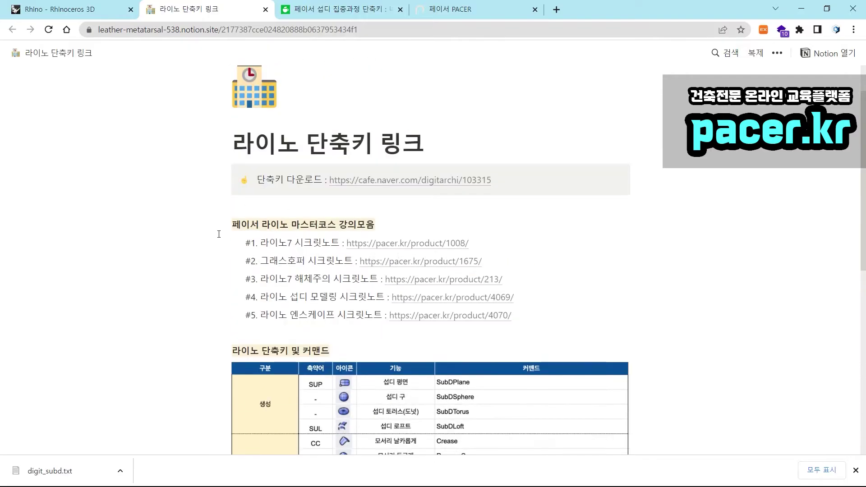
pyautogui.moveTo(246, 239); pyautogui.dragTo(278, 295)
pyautogui.click(231, 221)
pyautogui.scroll(-3, 217, 241)
pyautogui.scroll(2, 217, 241)
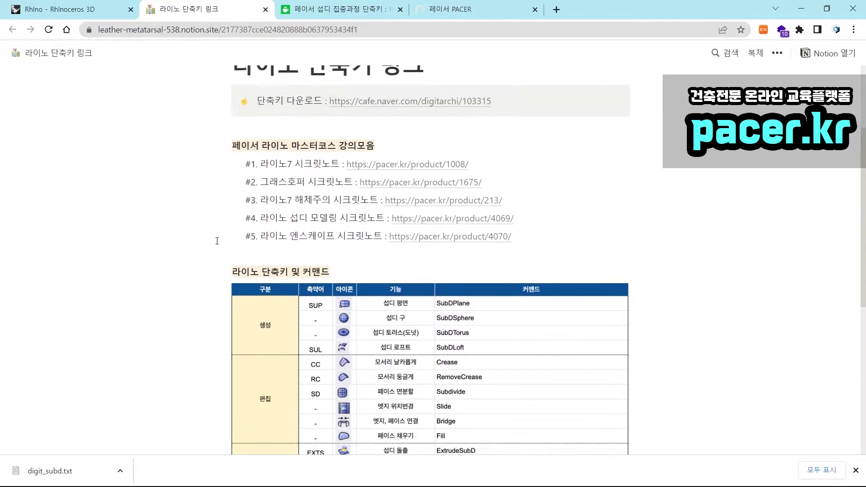
# Step: Examine the enlarged SubD shortcut and command tables under "라이노 단축키 및 커맨드", including the selection commands, and return to the course list
pyautogui.scroll(-5, 217, 240)
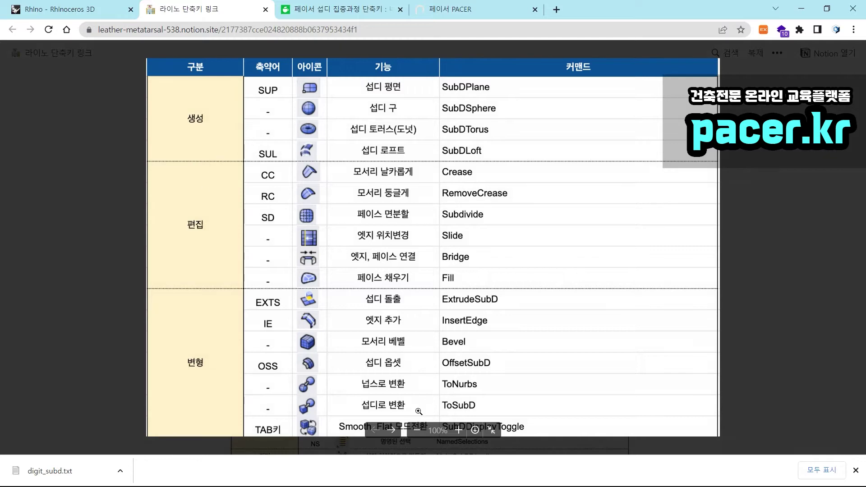
pyautogui.click(391, 431)
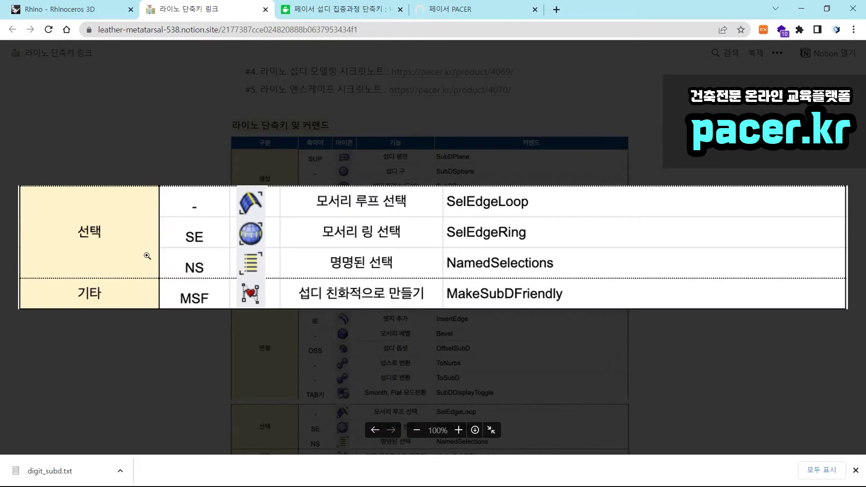
pyautogui.click(375, 430)
pyautogui.press('Escape')
pyautogui.scroll(4, 586, 157)
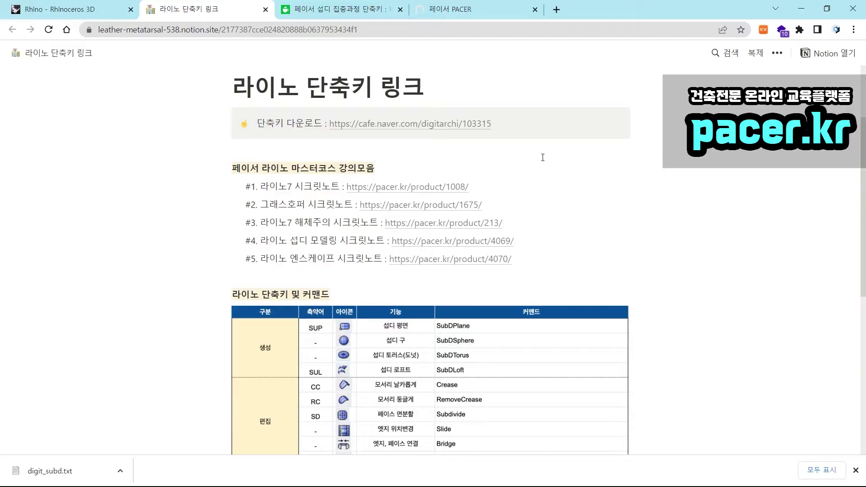
# Step: Look through the new courses on the pacer.kr site and open the architectural space drawing course
pyautogui.moveTo(248, 183); pyautogui.dragTo(307, 256)
pyautogui.click(307, 255)
pyautogui.click(437, 9)
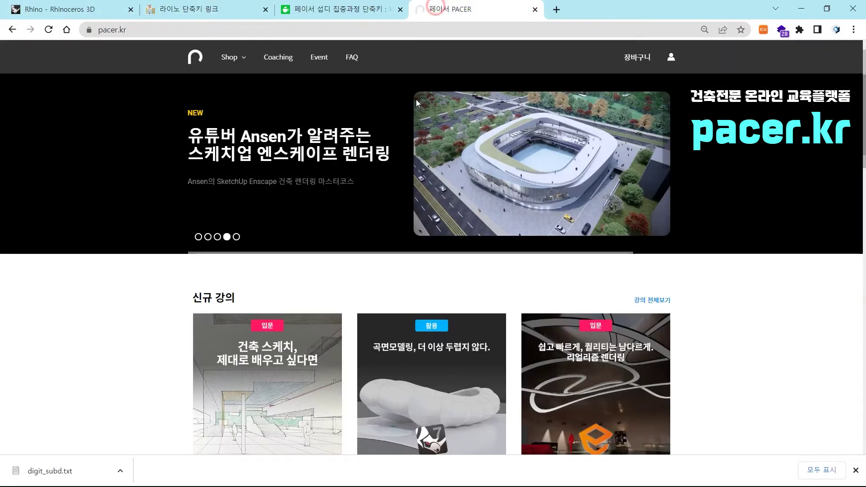
pyautogui.scroll(-3, 143, 299)
pyautogui.scroll(2, 145, 299)
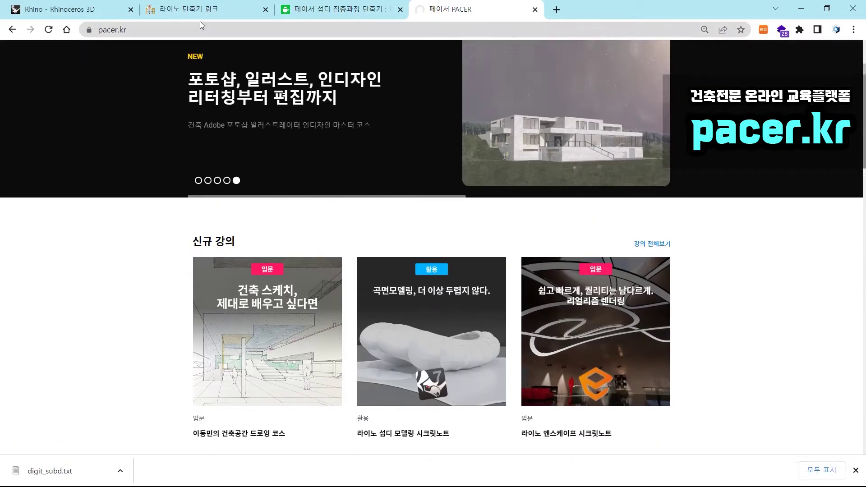
pyautogui.click(256, 283)
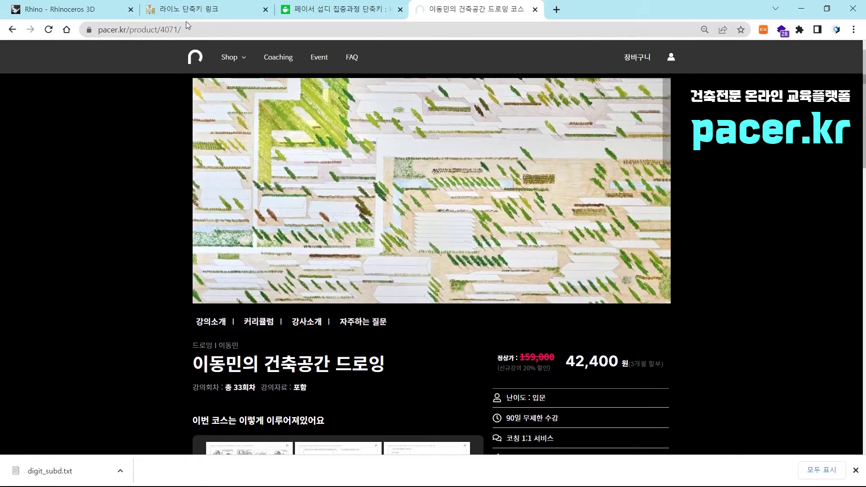
# Step: Return to the rhino3d.com homepage, dismiss the browser's downloads bar and look over the page
pyautogui.click(183, 10)
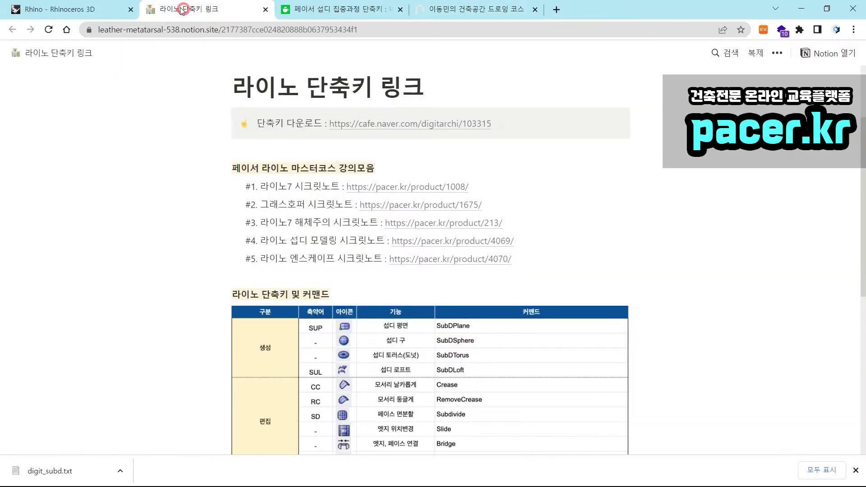
pyautogui.click(121, 10)
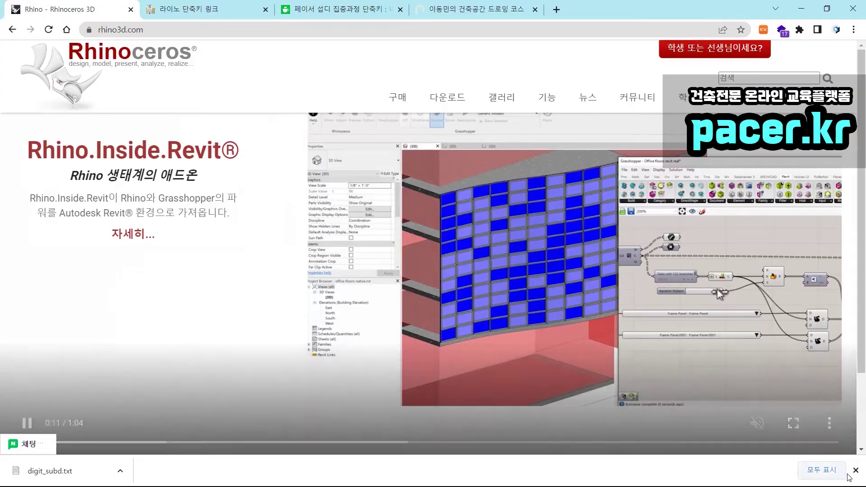
pyautogui.click(856, 470)
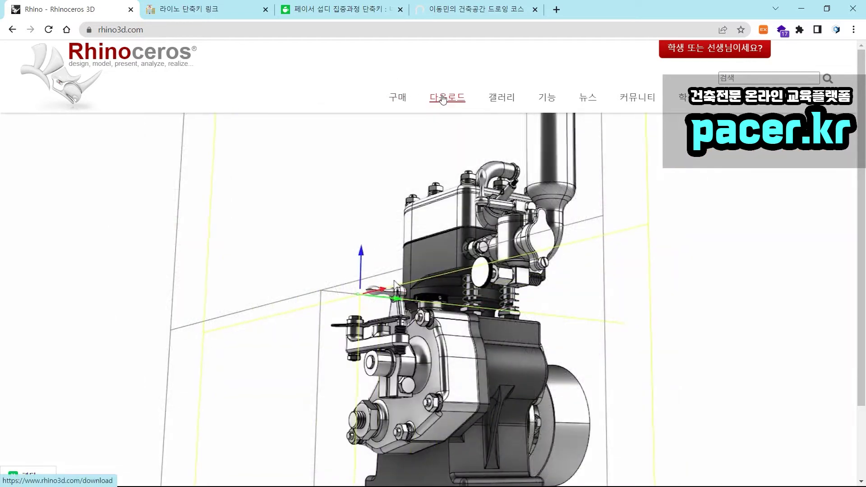
pyautogui.scroll(-5, 331, 330)
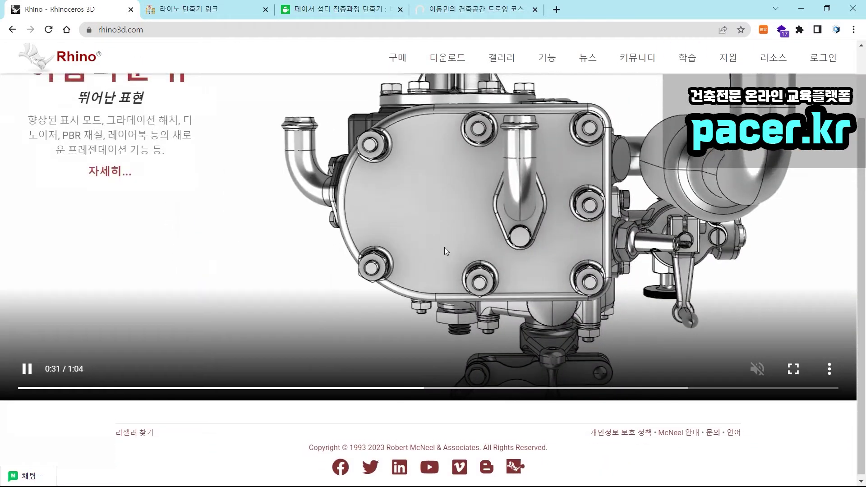
pyautogui.scroll(5, 445, 251)
pyautogui.click(313, 55)
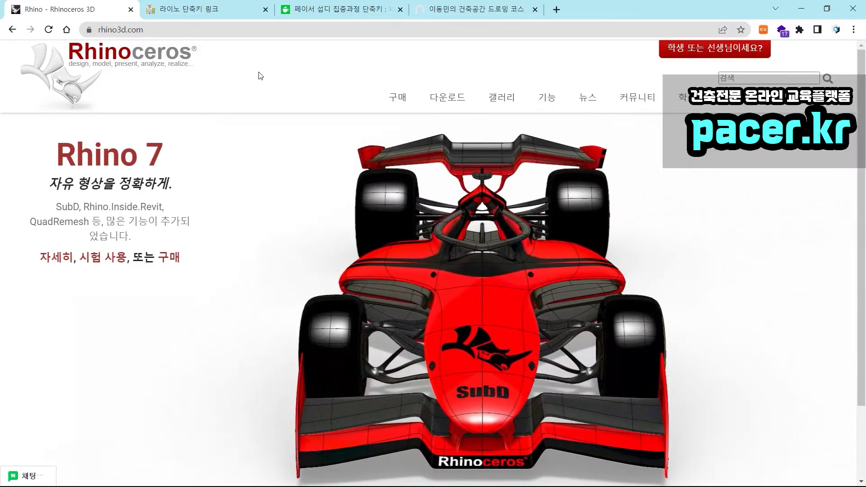
# Step: Open the Rhino download page and read the 90-day full-function terms of the Rhino 7 evaluation version for Windows
pyautogui.moveTo(475, 229)
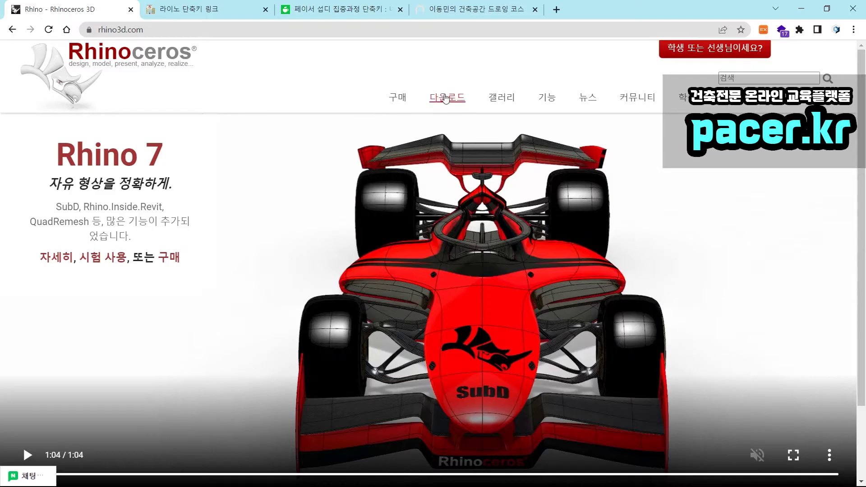
pyautogui.click(446, 100)
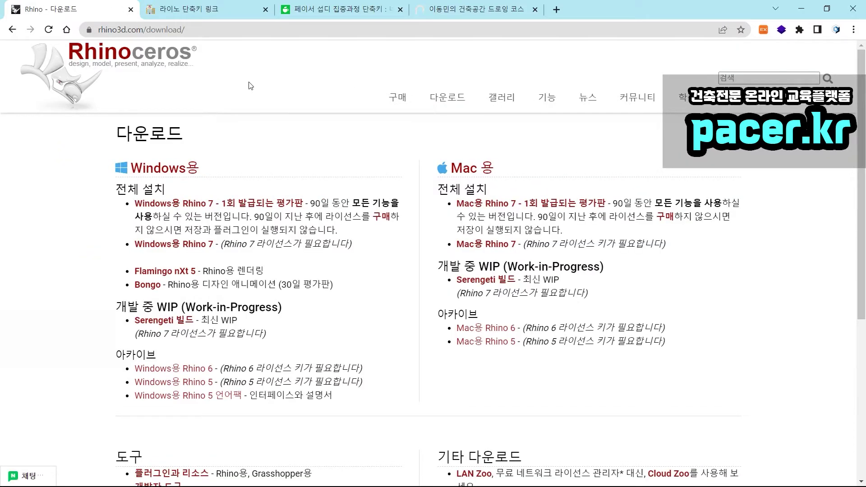
pyautogui.moveTo(313, 205); pyautogui.dragTo(390, 204)
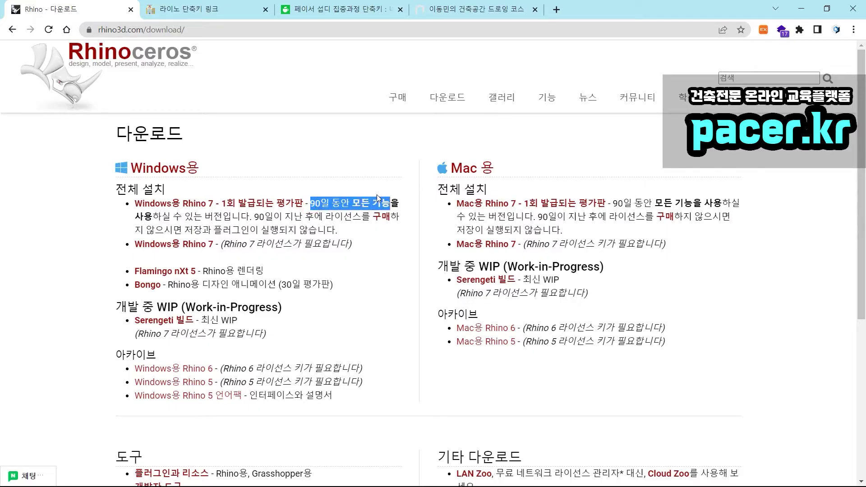
pyautogui.click(243, 193)
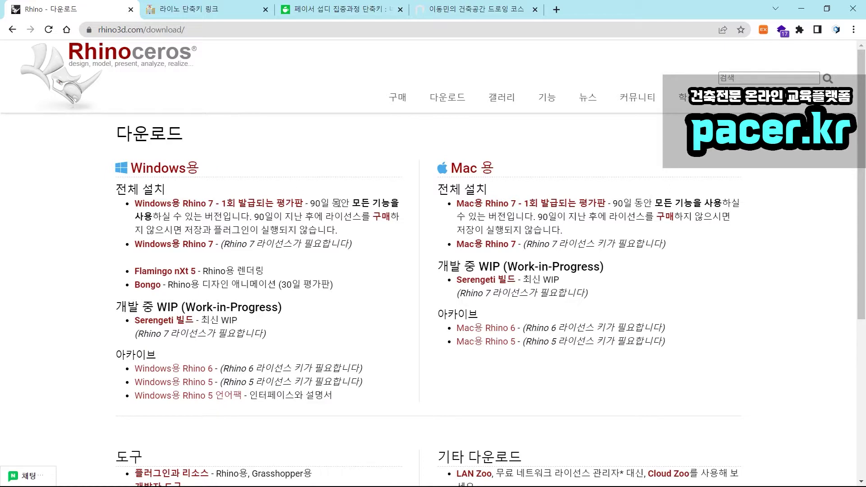
pyautogui.moveTo(351, 203); pyautogui.dragTo(390, 204)
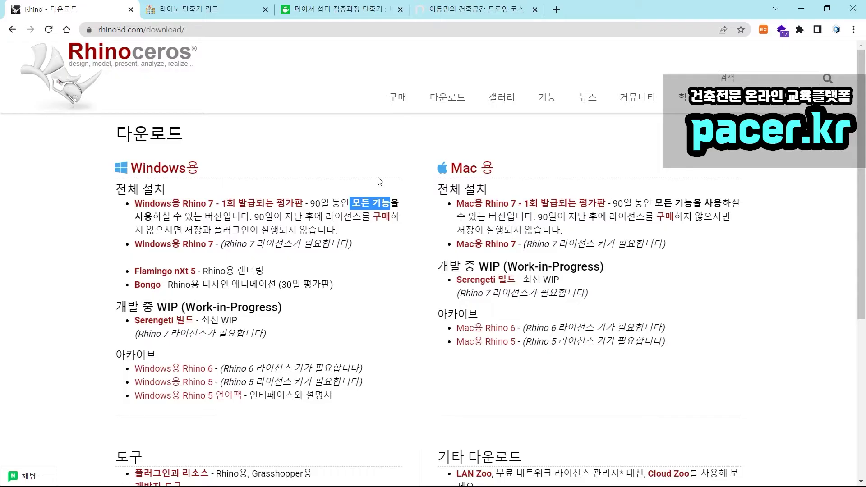
pyautogui.click(341, 176)
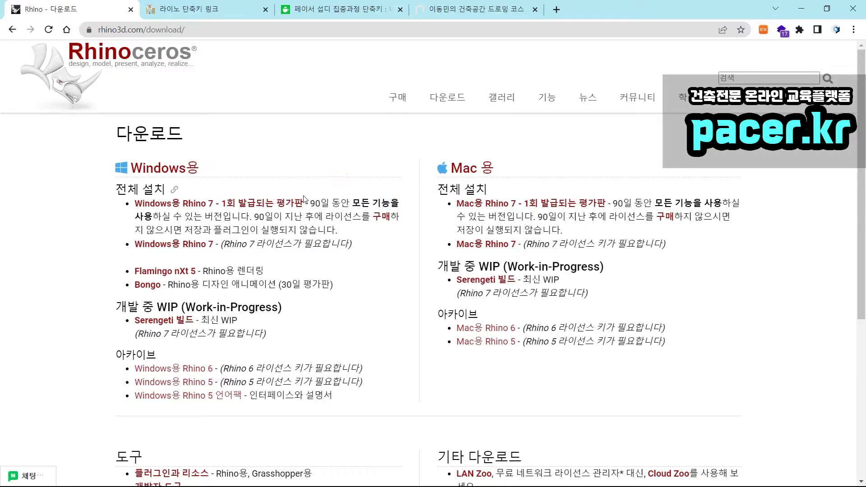
pyautogui.moveTo(310, 203); pyautogui.dragTo(351, 203)
pyautogui.click(353, 195)
pyautogui.moveTo(312, 203); pyautogui.dragTo(351, 203)
pyautogui.click(352, 198)
pyautogui.click(350, 177)
pyautogui.moveTo(311, 199); pyautogui.dragTo(369, 198)
pyautogui.click(369, 198)
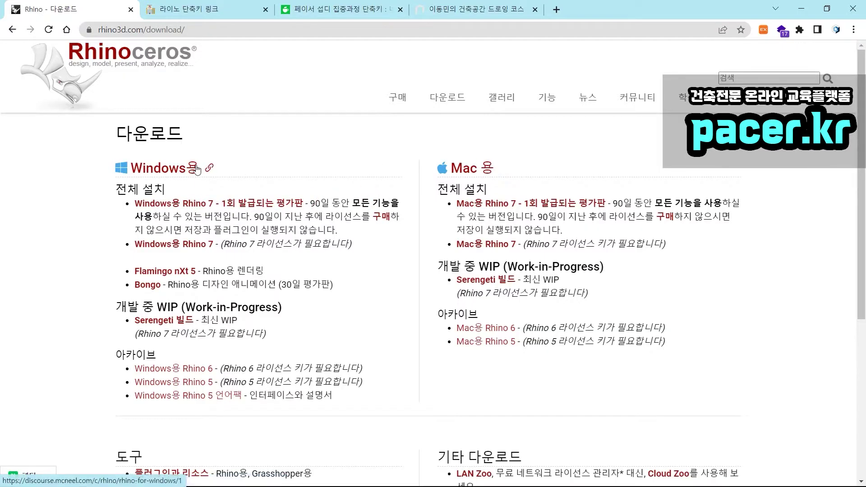
pyautogui.click(379, 167)
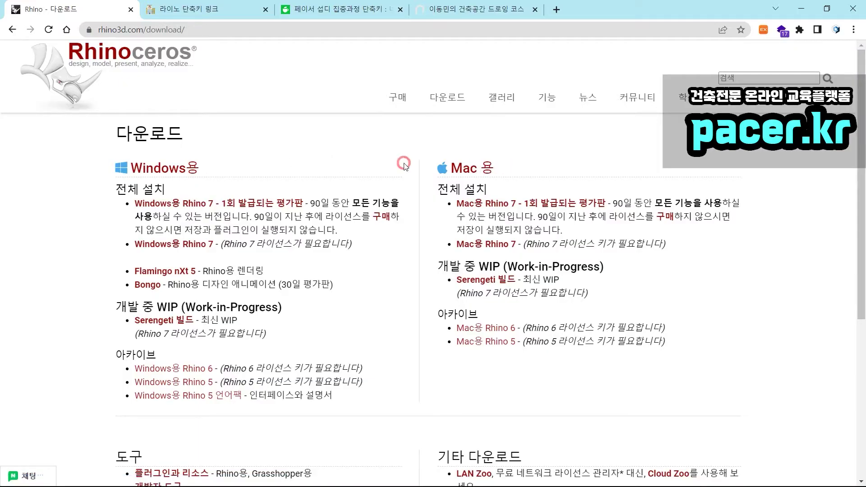
# Step: Check the Windows Rhino 7 evaluation download page and the South Korea purchase page with its prices and resellers
pyautogui.click(245, 204)
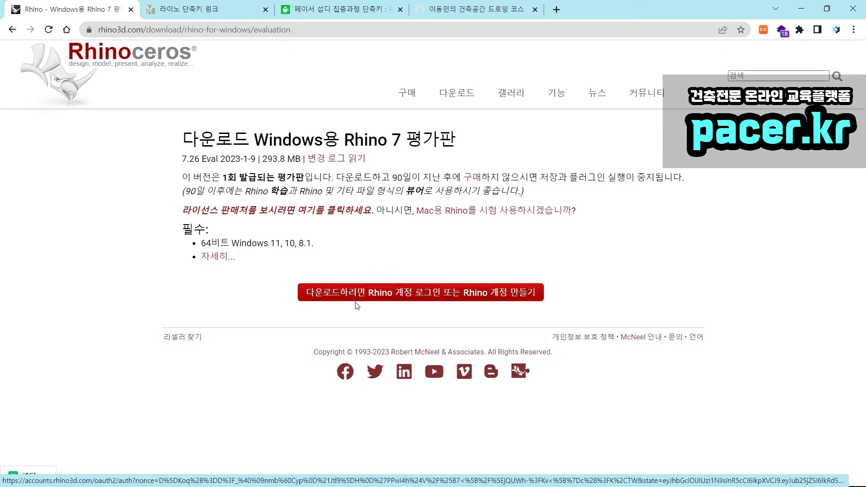
pyautogui.click(407, 93)
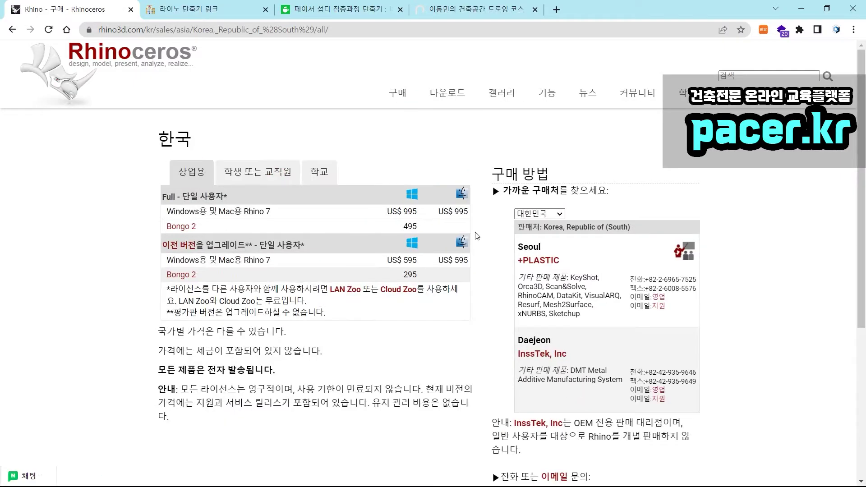
pyautogui.scroll(-1, 490, 231)
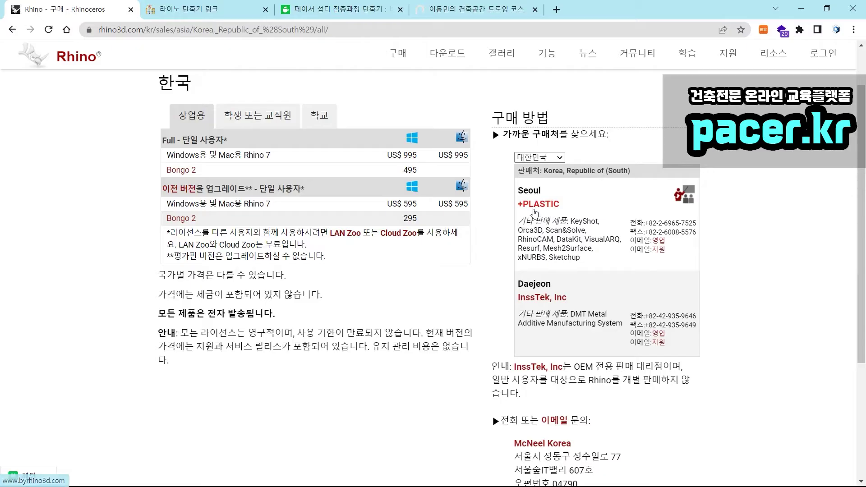
# Step: Open the +PLASTIC reseller's byRhino site from the Korean purchase page and bring up its Rhino3D product list without the notice pop-ups
pyautogui.click(537, 209)
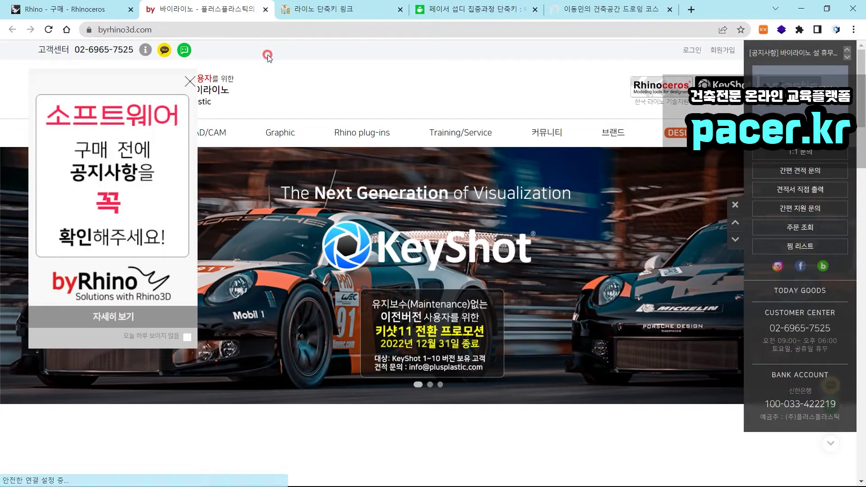
pyautogui.click(187, 83)
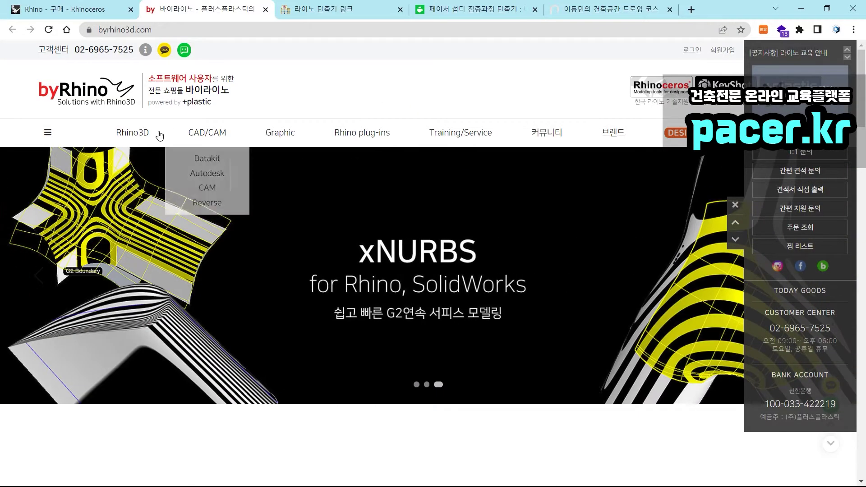
pyautogui.click(144, 135)
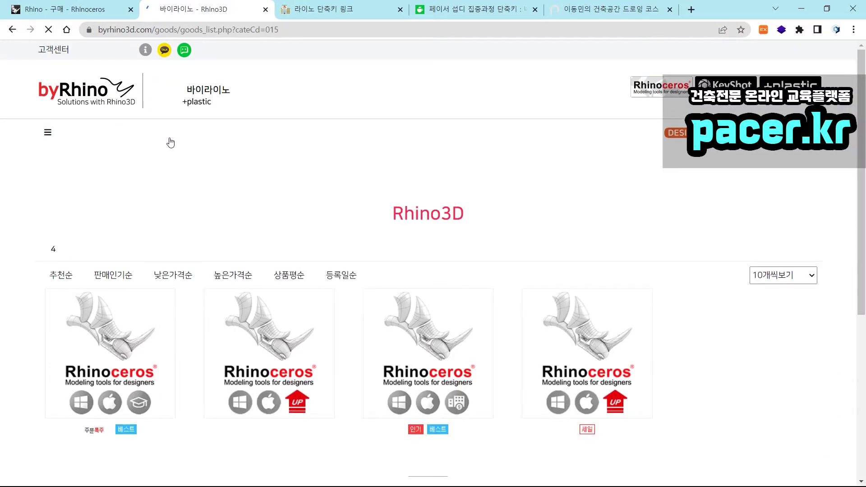
pyautogui.scroll(-5, 199, 150)
pyautogui.scroll(2, 172, 160)
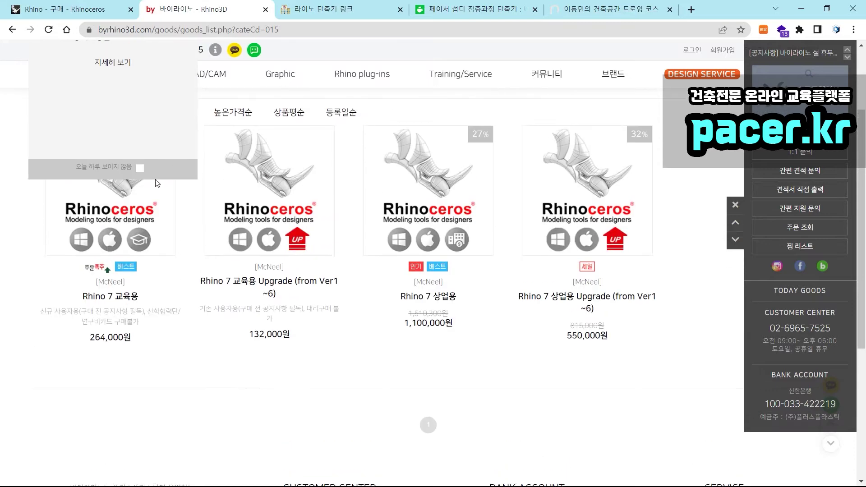
pyautogui.click(138, 168)
pyautogui.scroll(4, 153, 248)
pyautogui.scroll(-4, 122, 315)
# Step: Check the price of the educational edition, Rhino 7 교육용, and return from its product page to the product list
pyautogui.moveTo(87, 341); pyautogui.dragTo(123, 339)
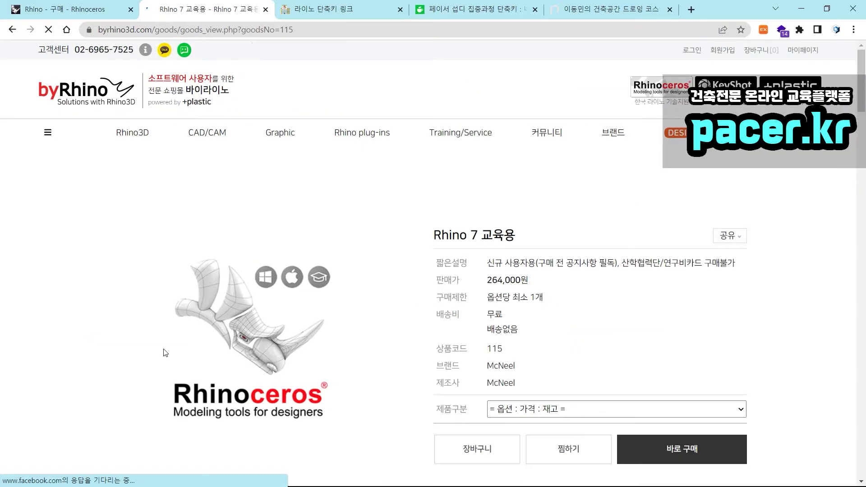
pyautogui.hotkey('alt', 'Left')
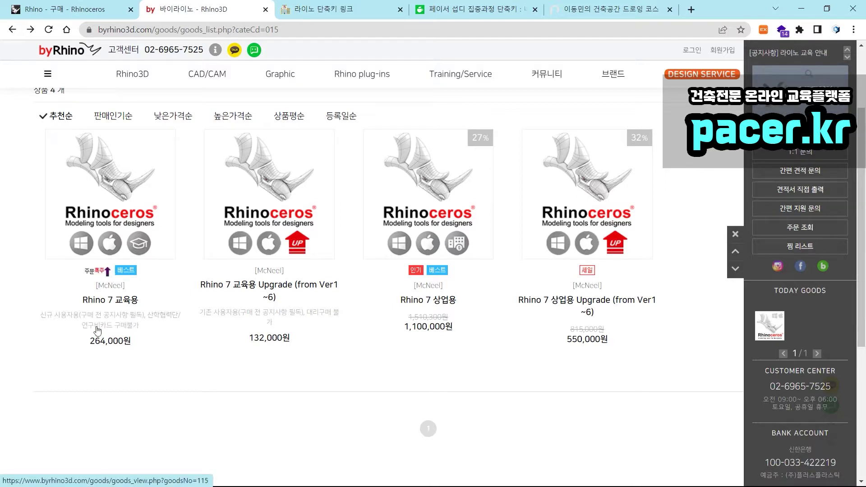
pyautogui.moveTo(84, 342); pyautogui.dragTo(131, 342)
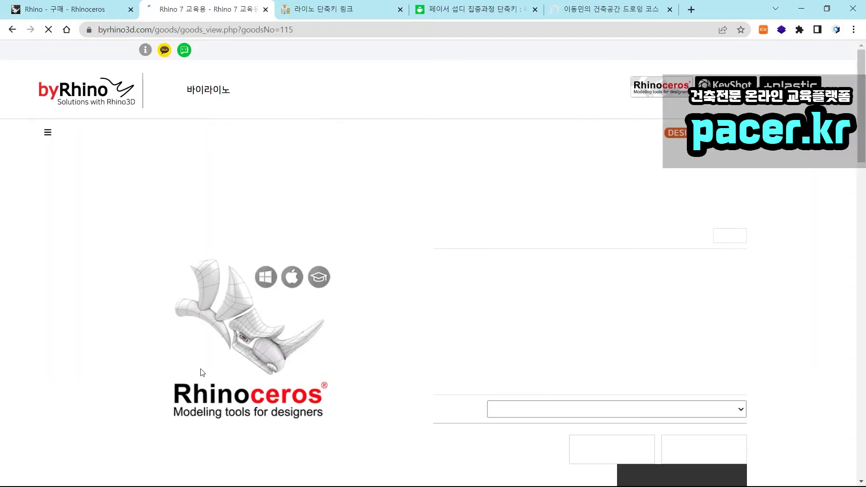
pyautogui.hotkey('alt', 'Left')
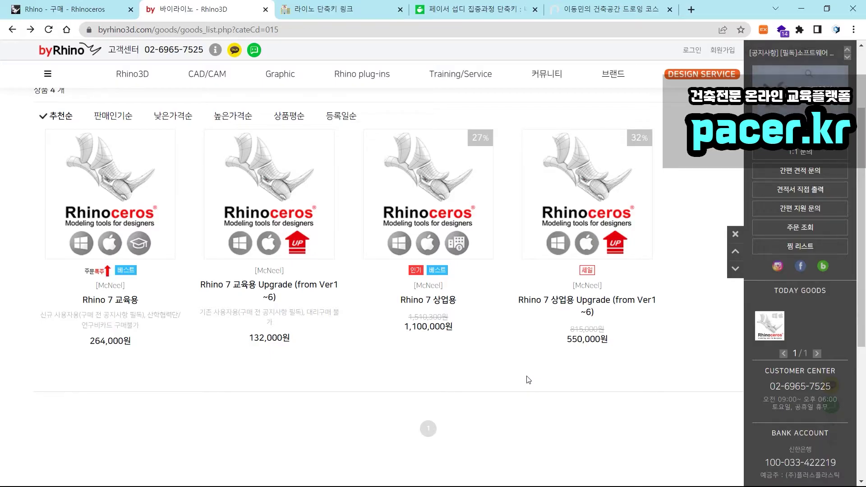
# Step: Open the commercial Rhino 7 상업용 product page and examine the product name and sale price
pyautogui.moveTo(398, 336); pyautogui.dragTo(452, 330)
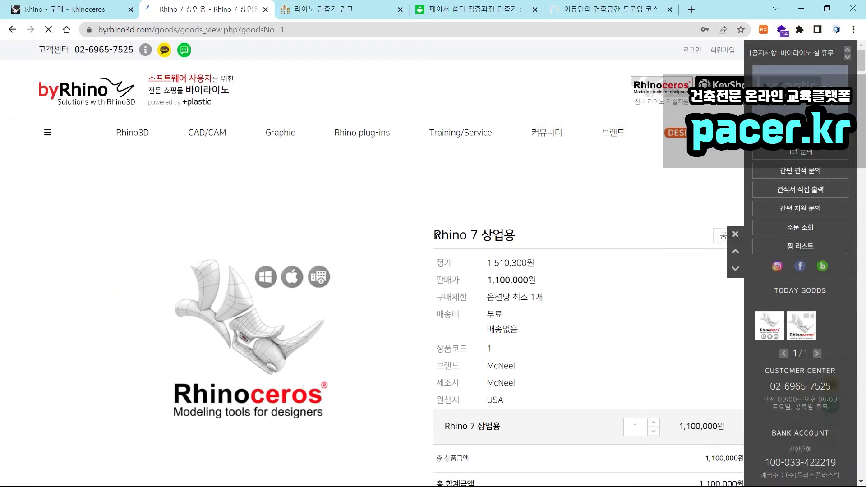
pyautogui.scroll(-4, 421, 230)
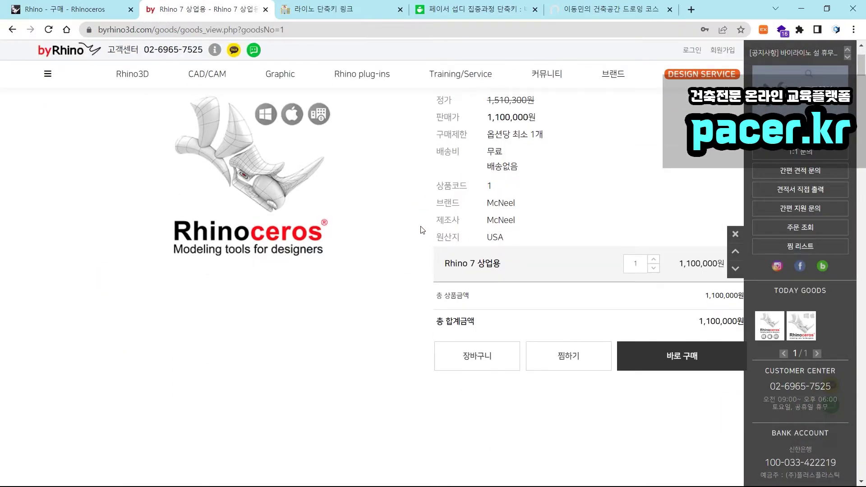
pyautogui.scroll(4, 420, 230)
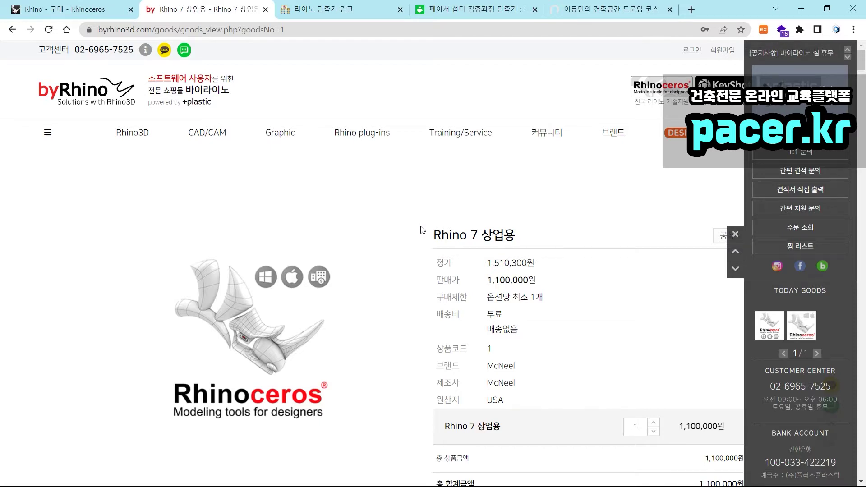
pyautogui.moveTo(429, 237); pyautogui.dragTo(517, 243)
pyautogui.click(519, 241)
pyautogui.doubleClick(475, 235)
pyautogui.click(494, 235)
pyautogui.moveTo(483, 277); pyautogui.dragTo(547, 285)
pyautogui.click(543, 237)
pyautogui.moveTo(429, 235); pyautogui.dragTo(523, 236)
pyautogui.click(354, 193)
# Step: Read through the Rhino 7 상업용 product description, covering Grasshopper, Rhino.Inside, surface modeling and rendering features
pyautogui.scroll(-12, 564, 213)
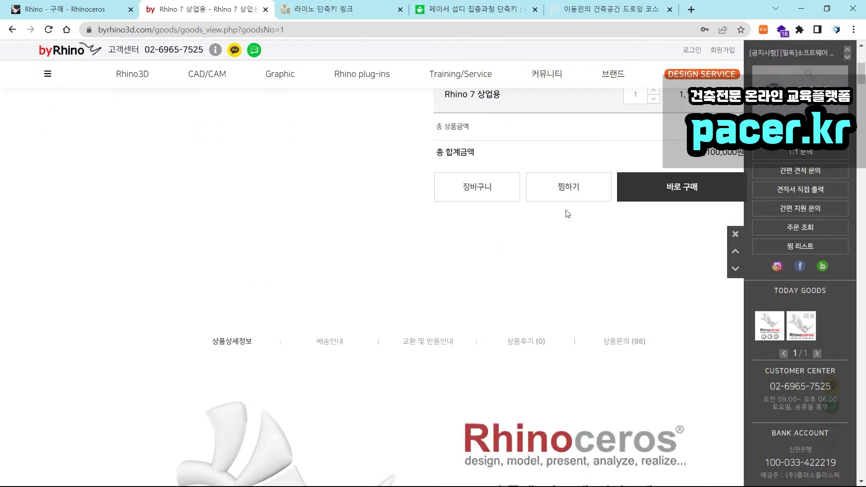
pyautogui.scroll(-10, 525, 235)
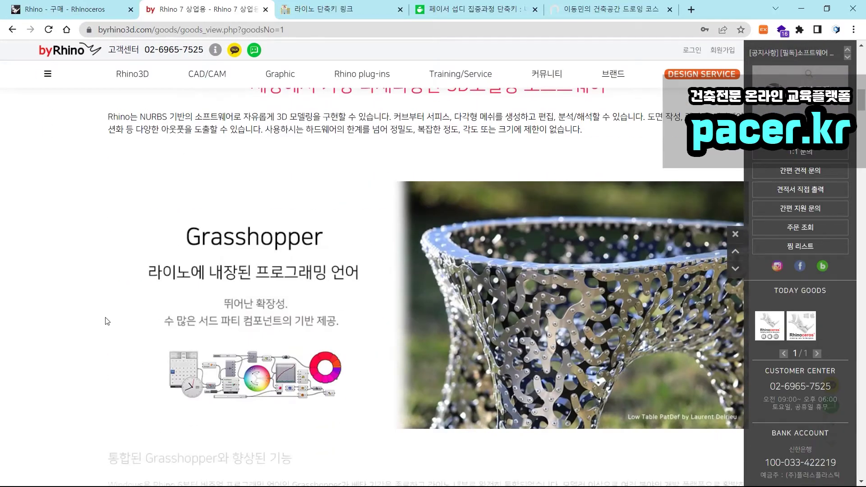
pyautogui.scroll(-15, 90, 316)
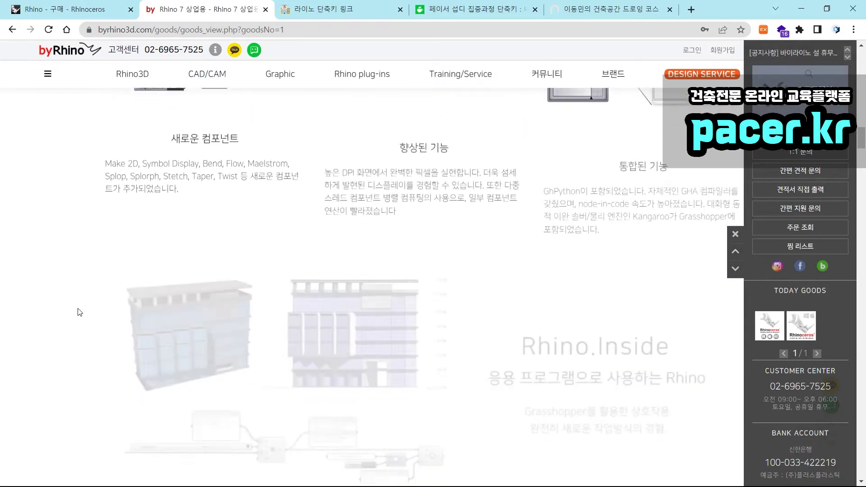
pyautogui.scroll(-15, 78, 311)
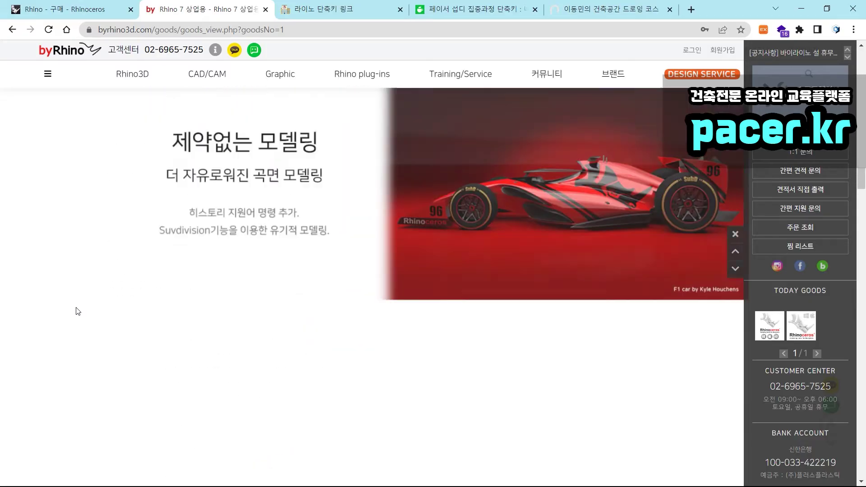
pyautogui.scroll(-6, 77, 311)
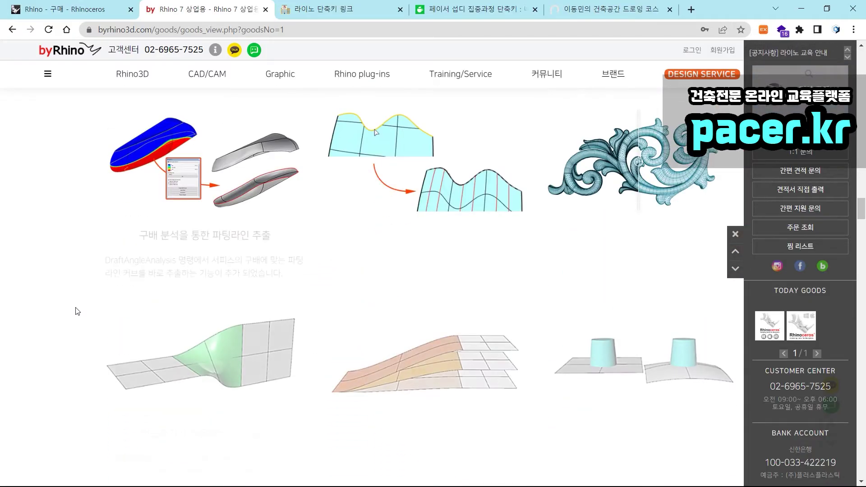
pyautogui.scroll(-6, 76, 311)
pyautogui.scroll(3, 75, 310)
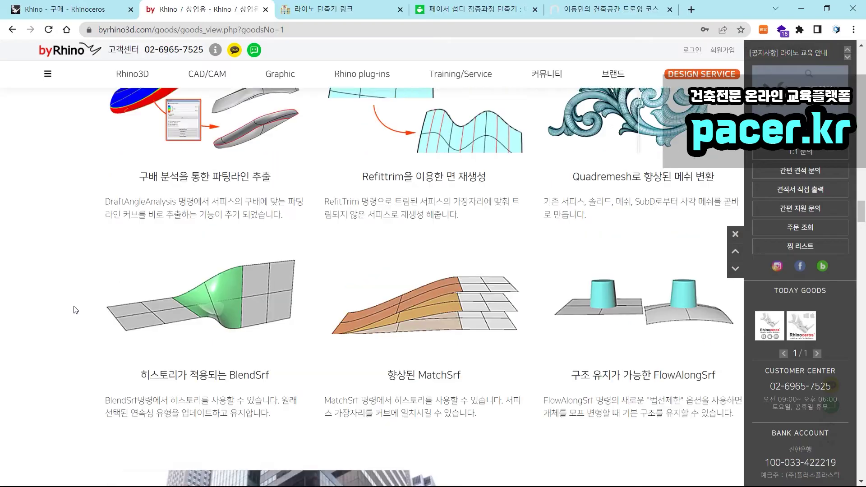
pyautogui.scroll(-3, 75, 310)
pyautogui.scroll(-6, 74, 308)
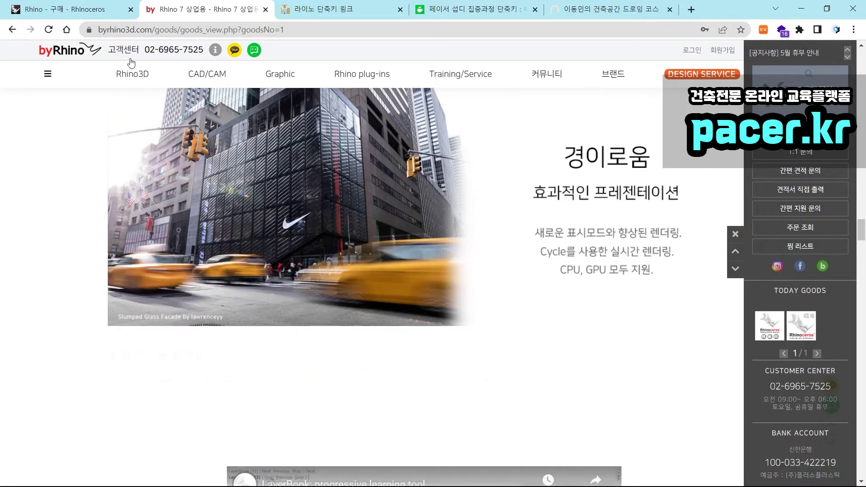
# Step: Return to the rhino3d.com site, revisit its download page and open the features (기능) page
pyautogui.click(90, 9)
pyautogui.scroll(2, 193, 106)
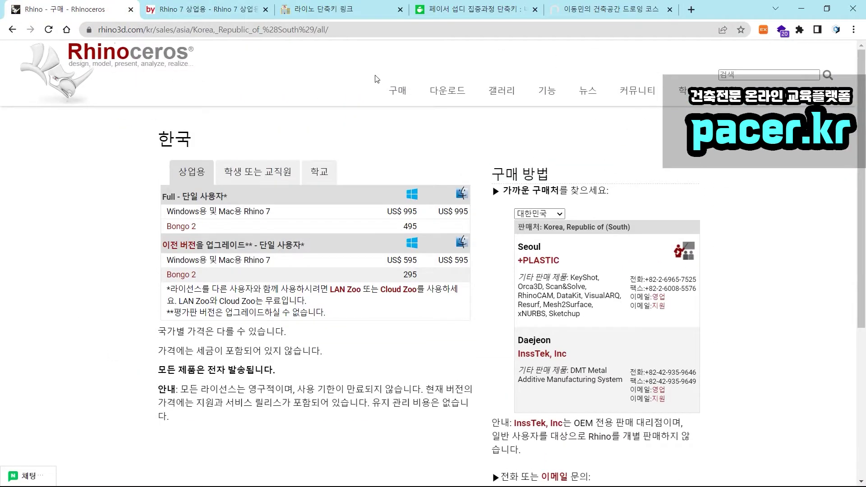
pyautogui.click(436, 89)
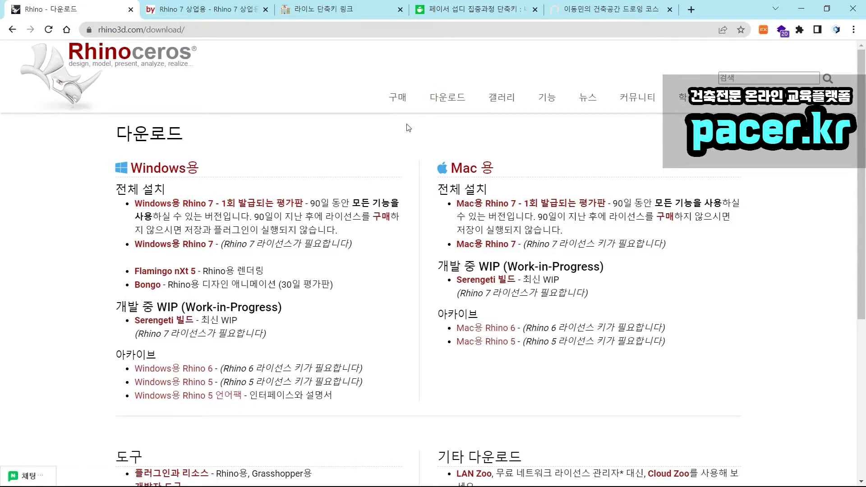
pyautogui.click(543, 97)
pyautogui.scroll(-20, 273, 187)
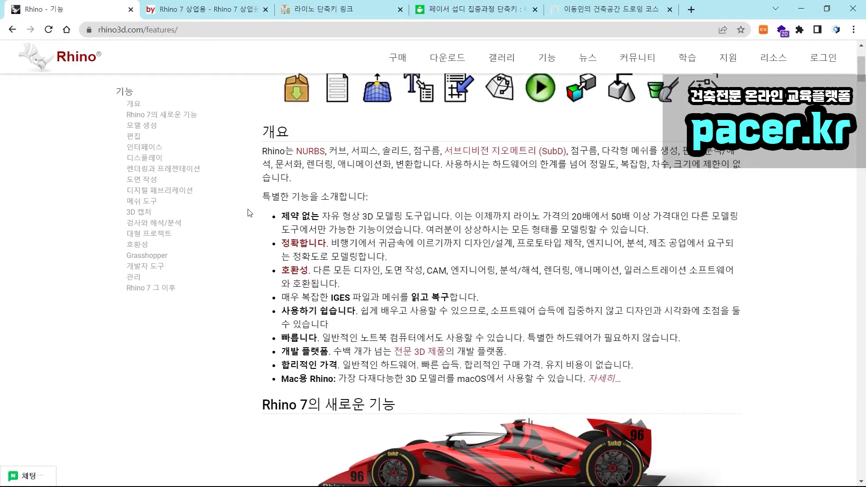
pyautogui.scroll(20, 242, 221)
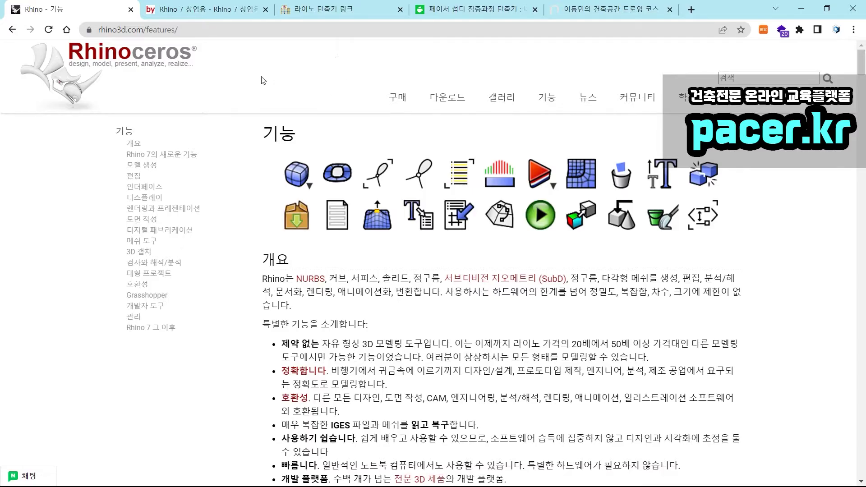
# Step: Read through the Rhino 7 features page, from the overview and modeling sections to file compatibility and Grasshopper
pyautogui.scroll(-9, 301, 88)
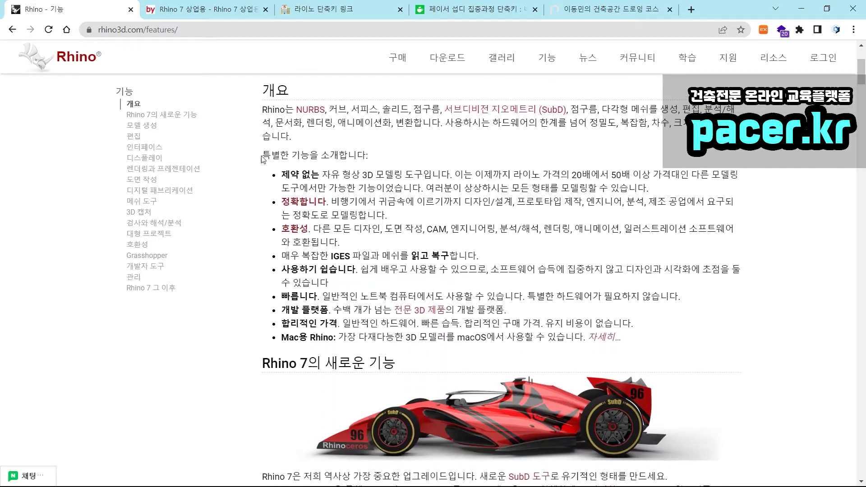
pyautogui.scroll(-18, 257, 169)
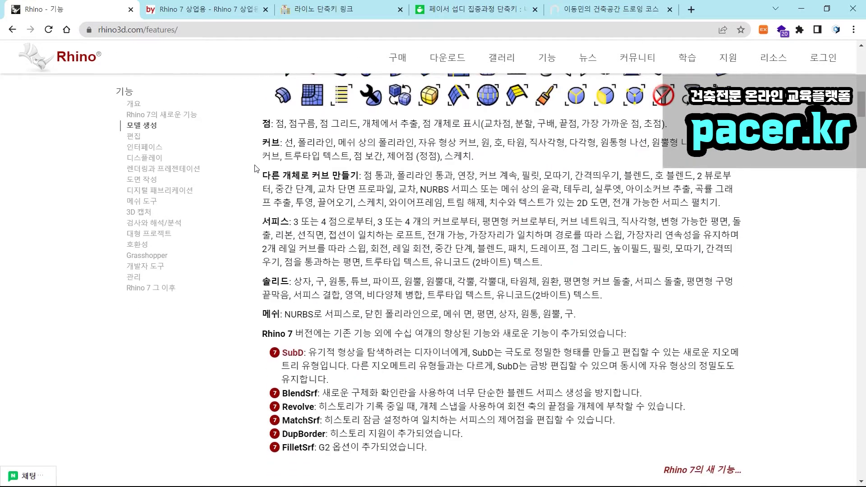
pyautogui.scroll(-18, 257, 169)
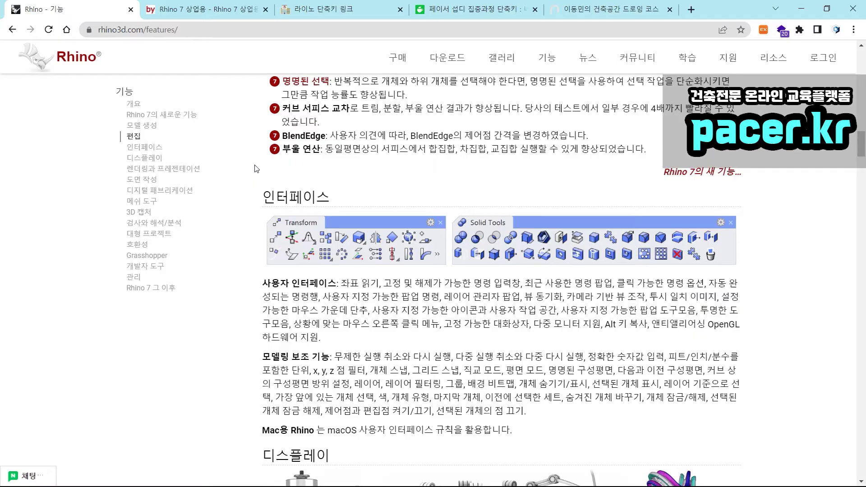
pyautogui.scroll(-18, 255, 170)
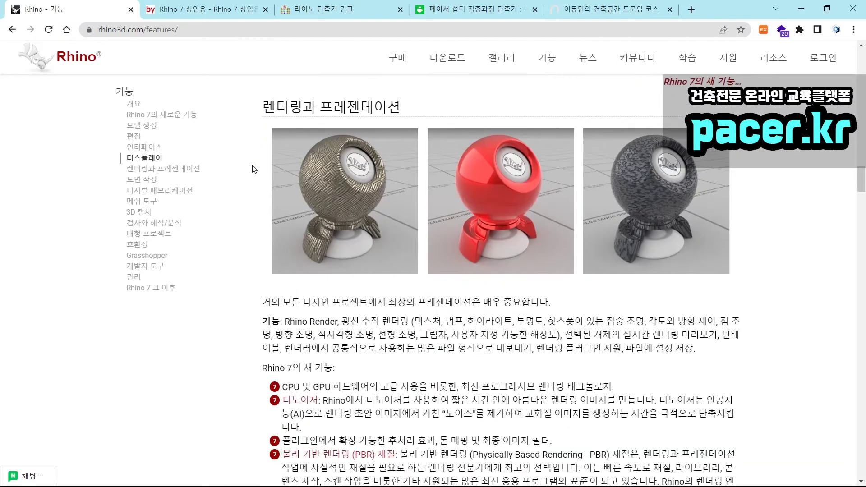
pyautogui.scroll(-18, 254, 170)
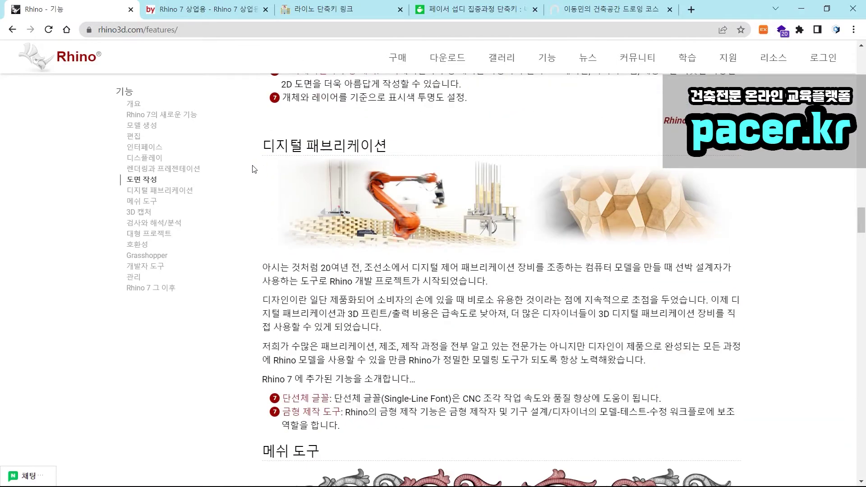
pyautogui.scroll(-18, 255, 170)
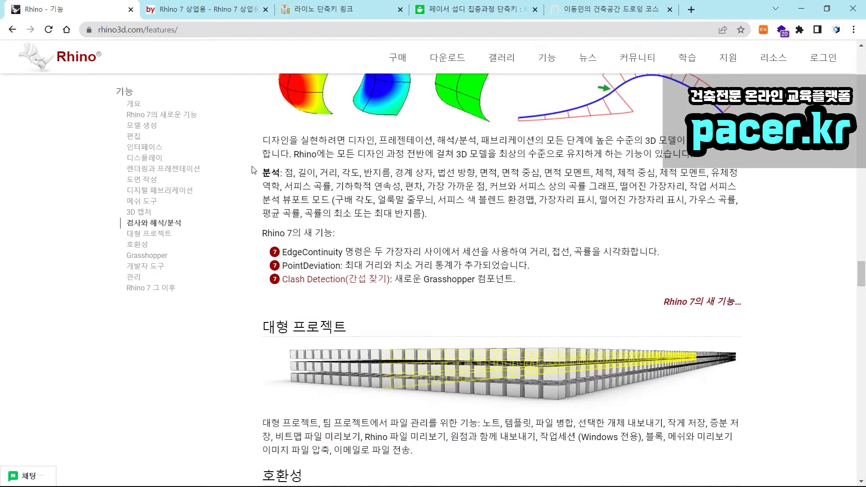
pyautogui.scroll(-18, 251, 173)
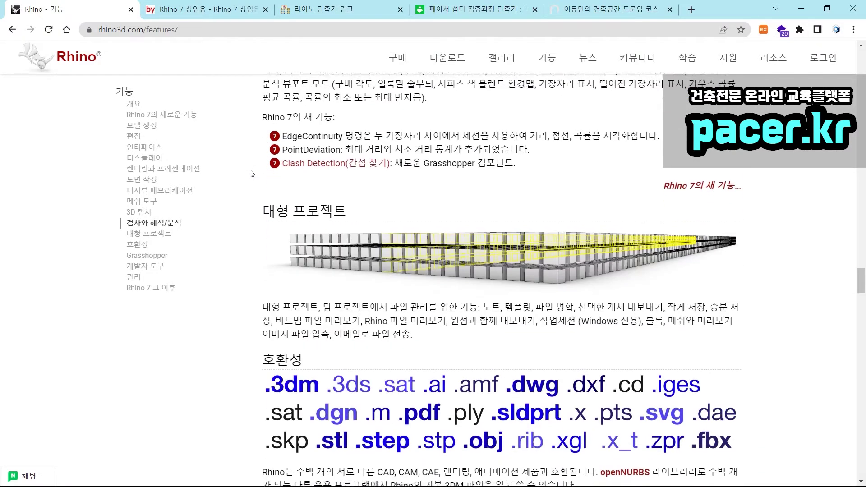
pyautogui.scroll(6, 252, 173)
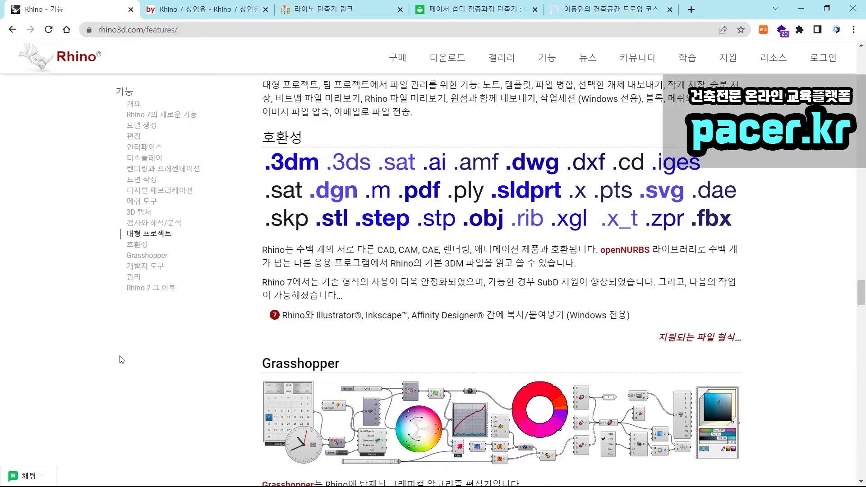
# Step: Switch to the File Explorer window with the lecture files, go to the desktop folder and open the ZoomIt archive
pyautogui.press('super')
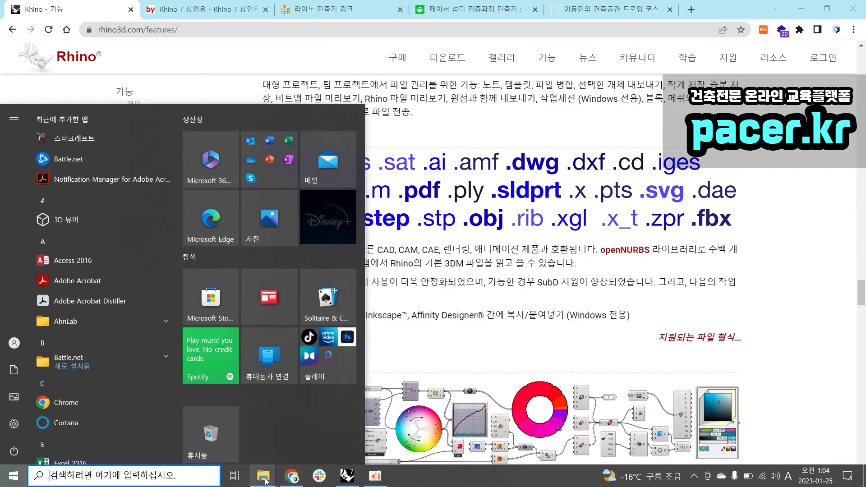
pyautogui.moveTo(265, 476)
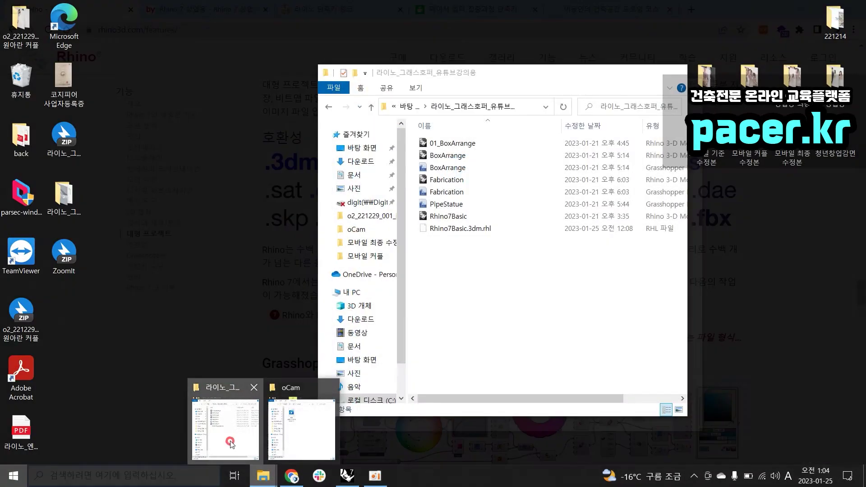
pyautogui.click(226, 429)
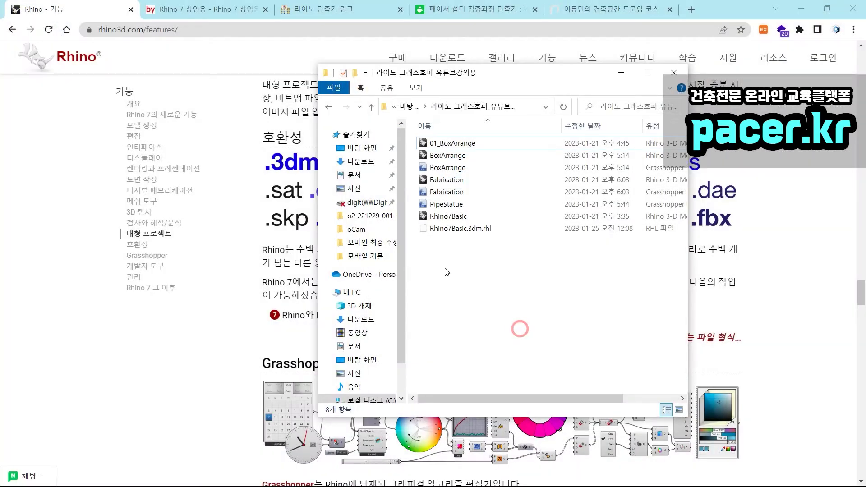
pyautogui.click(358, 148)
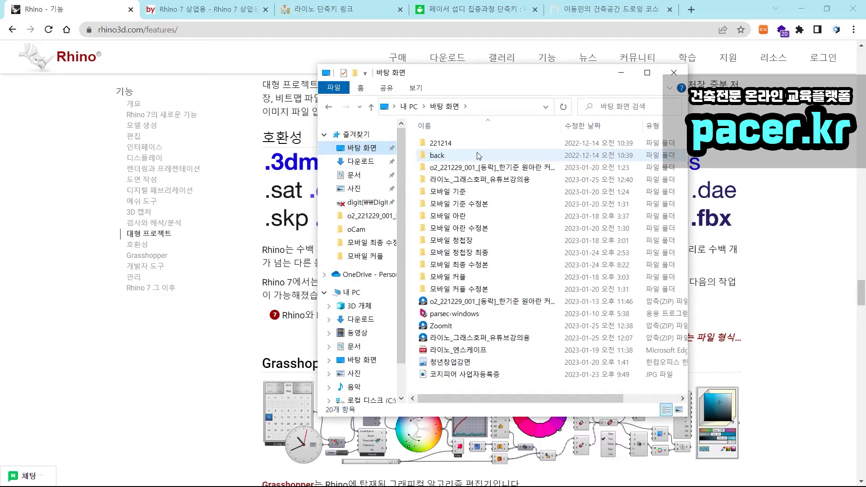
pyautogui.click(477, 153)
pyautogui.doubleClick(456, 327)
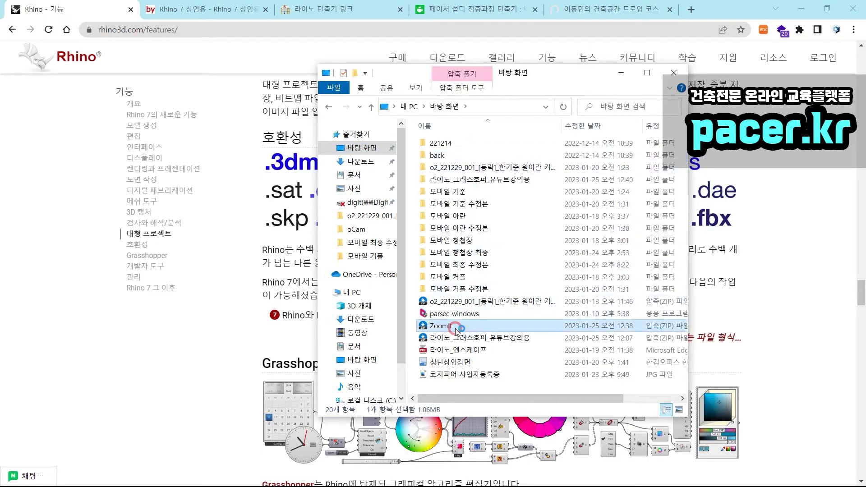
# Step: Run ZoomIt.exe from the ZoomIt archive and minimize the archive and File Explorer windows
pyautogui.doubleClick(371, 177)
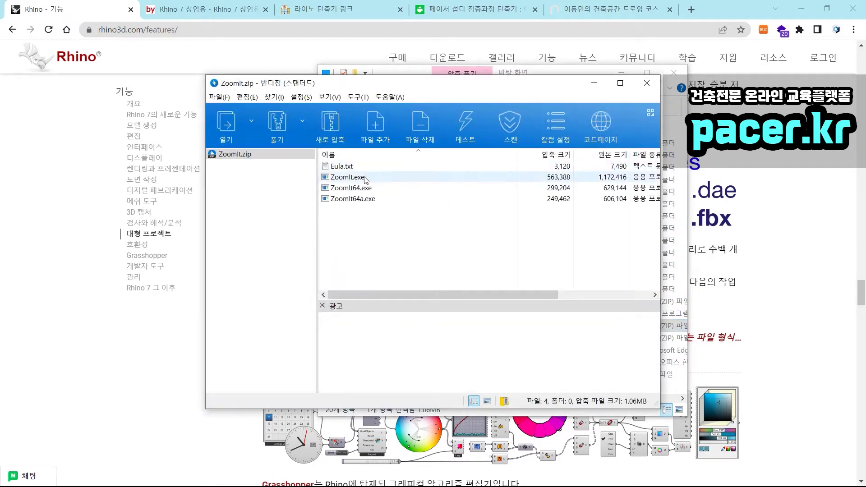
pyautogui.click(594, 83)
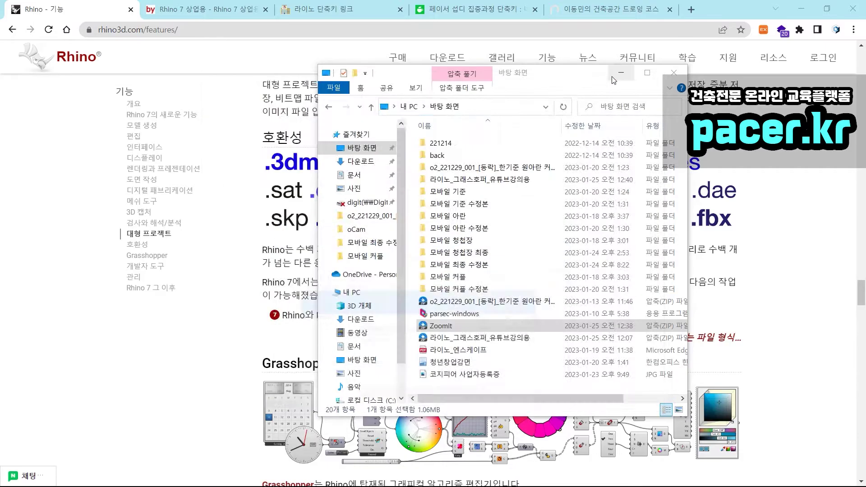
pyautogui.click(618, 71)
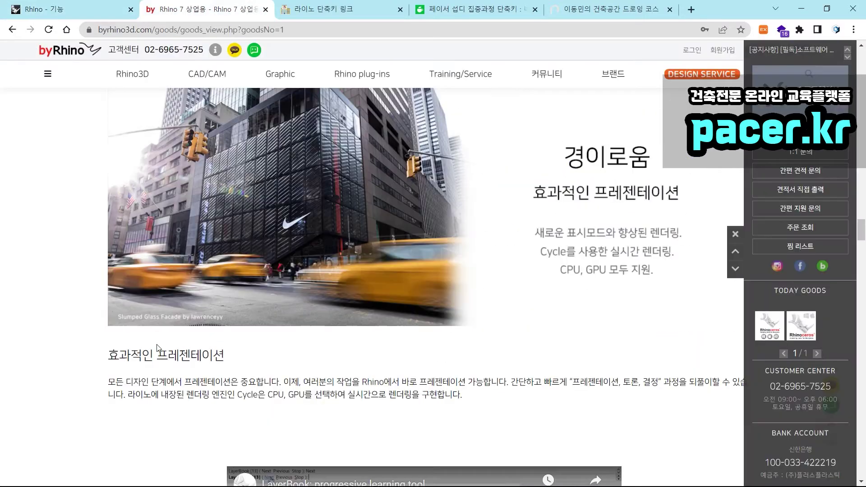
# Step: Return to the Rhino features page and examine the Grasshopper section, highlighting its heading
pyautogui.hotkey('ctrl', 'Tab')
pyautogui.hotkey('ctrl', 'shift', 'Tab')
pyautogui.click(108, 334)
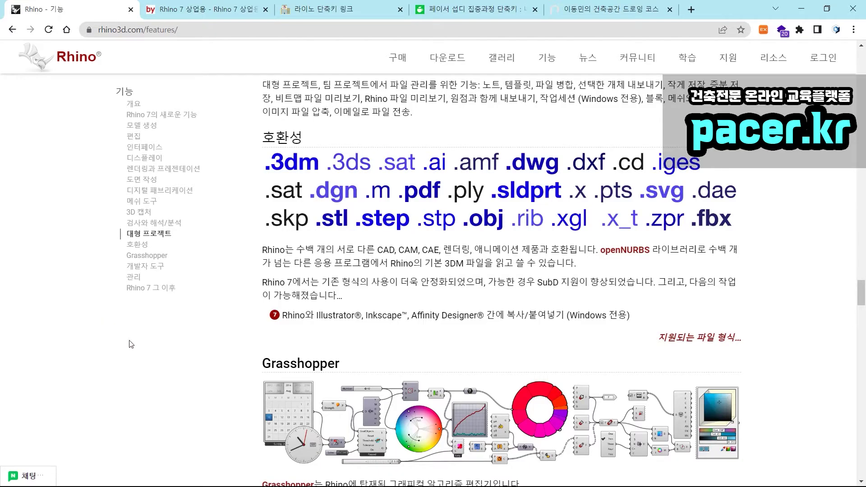
pyautogui.scroll(-3, 159, 330)
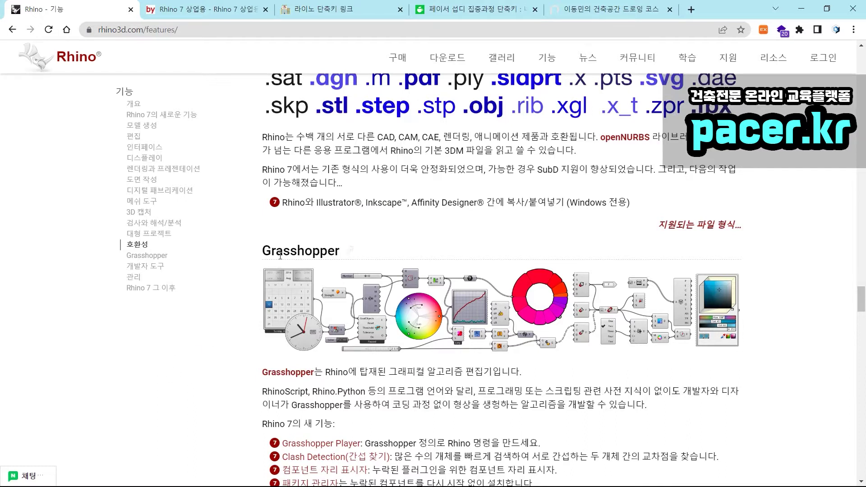
pyautogui.moveTo(263, 250); pyautogui.dragTo(344, 251)
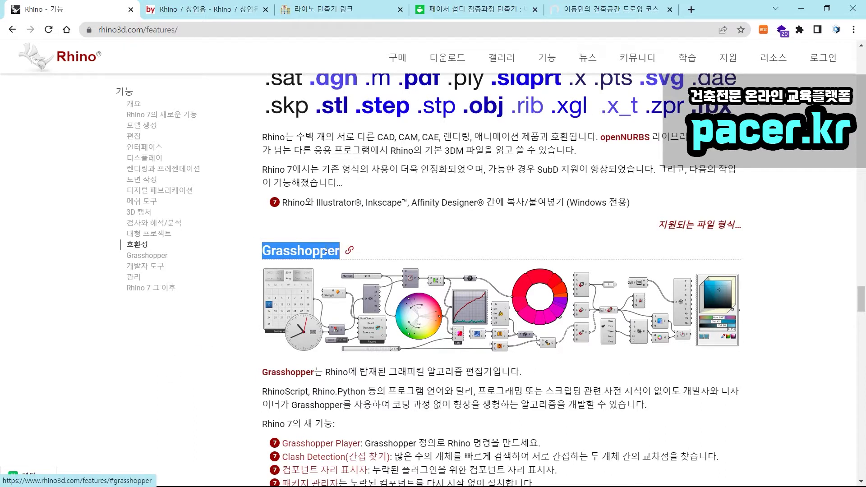
pyautogui.click(255, 274)
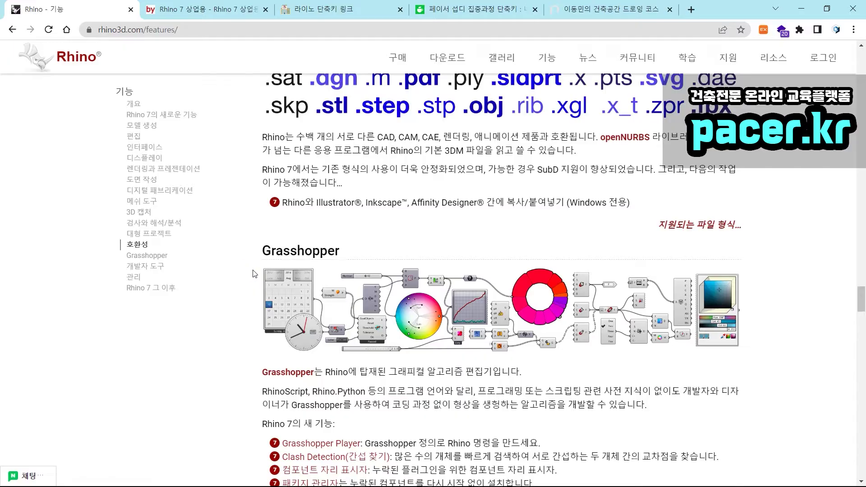
pyautogui.moveTo(263, 251); pyautogui.dragTo(342, 251)
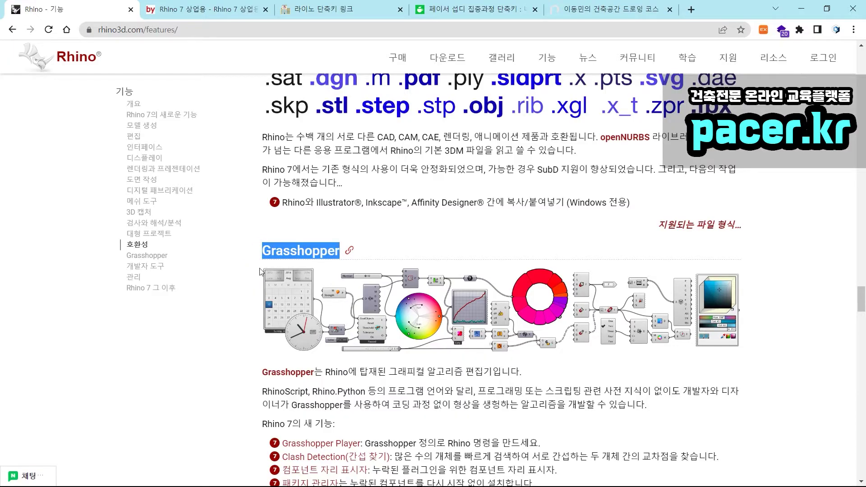
pyautogui.click(242, 285)
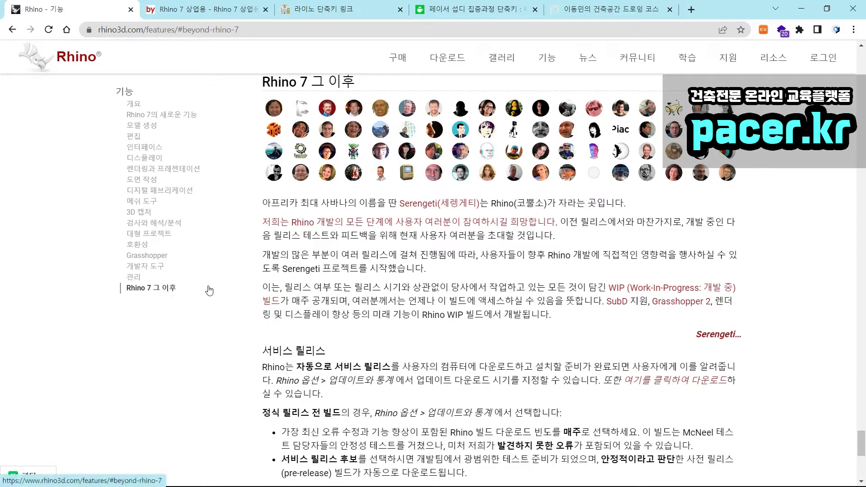
# Step: Read the Rhino 7 그 이후 section, highlighting the Rhino 8 개발 heading and the WIP entry
pyautogui.scroll(-6, 273, 239)
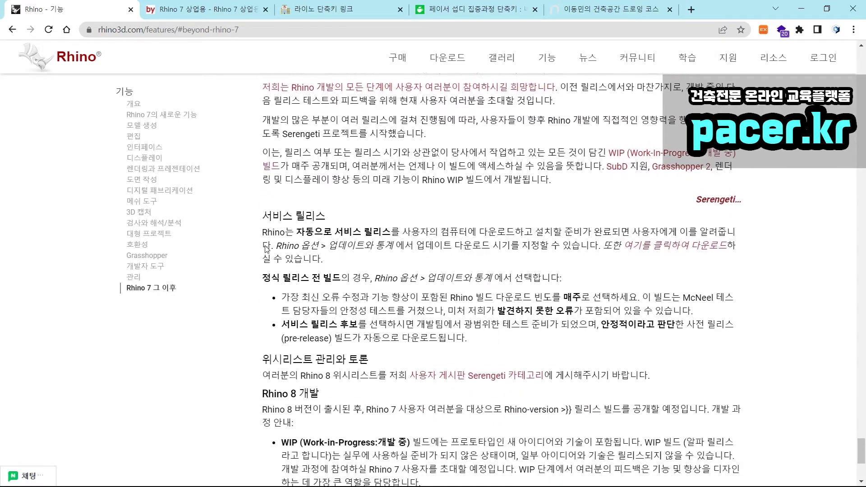
pyautogui.click(265, 246)
pyautogui.moveTo(265, 246); pyautogui.dragTo(319, 247)
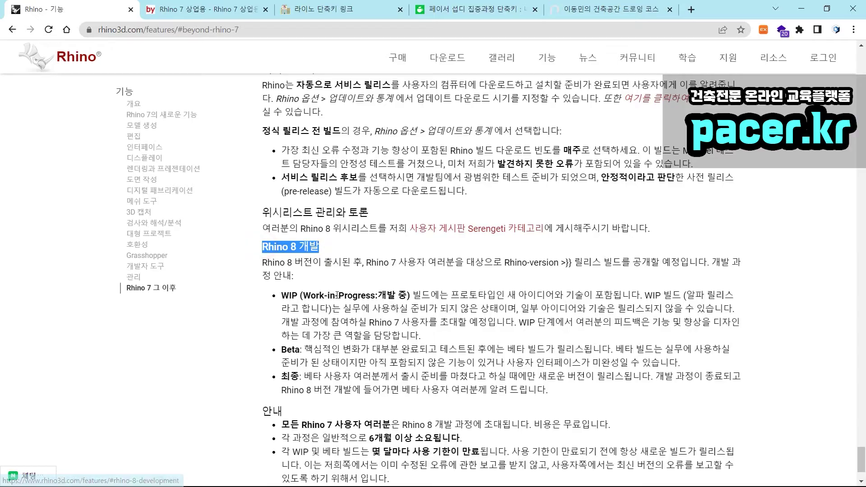
pyautogui.moveTo(364, 263); pyautogui.dragTo(407, 263)
pyautogui.moveTo(263, 247); pyautogui.dragTo(319, 247)
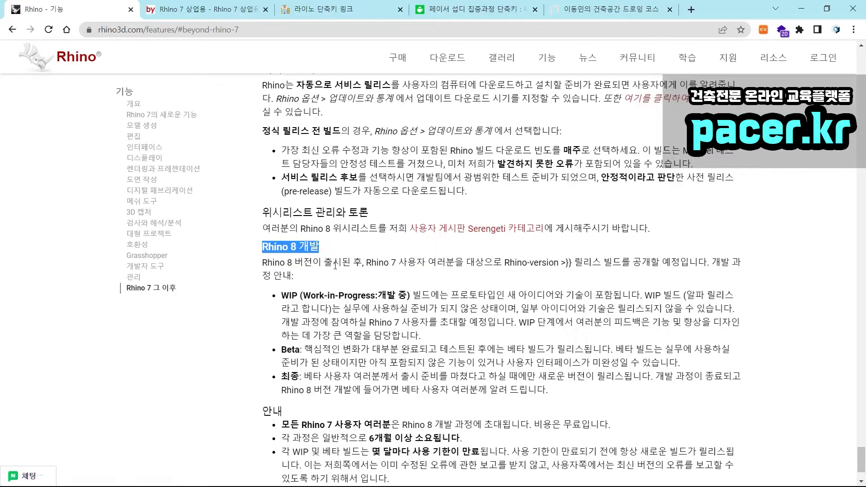
pyautogui.moveTo(281, 297); pyautogui.dragTo(297, 296)
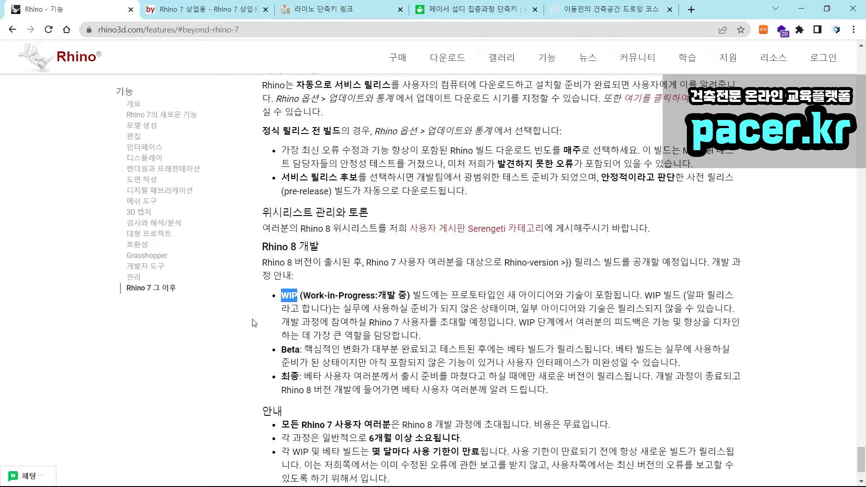
# Step: Point out Rhino 8 in the 개발 heading and read the release notes through to the end of the page
pyautogui.moveTo(254, 249); pyautogui.dragTo(294, 243)
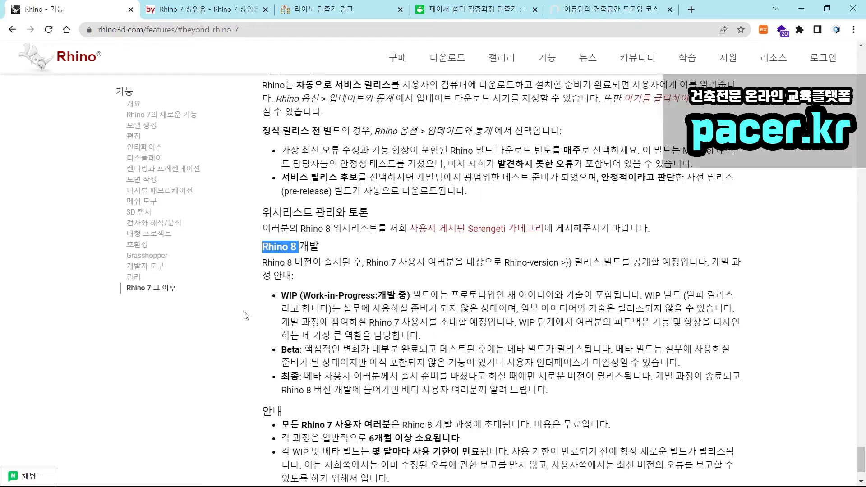
pyautogui.click(295, 247)
pyautogui.moveTo(254, 247); pyautogui.dragTo(295, 246)
pyautogui.click(254, 291)
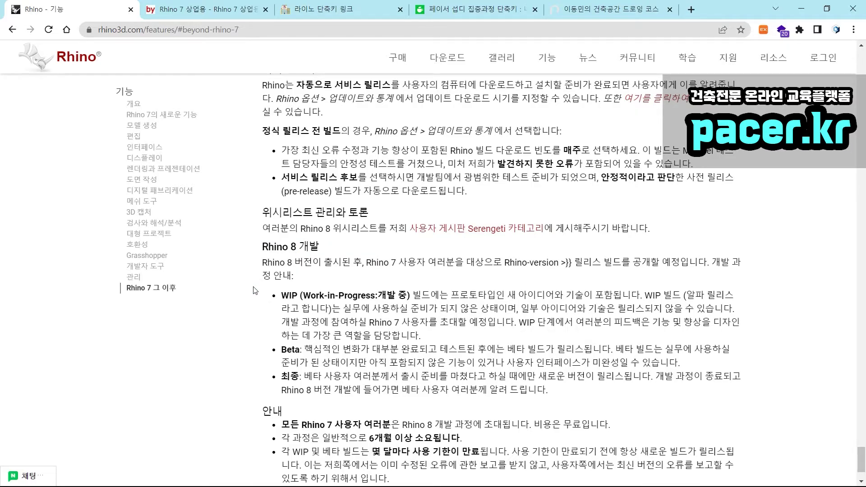
pyautogui.scroll(-3, 258, 290)
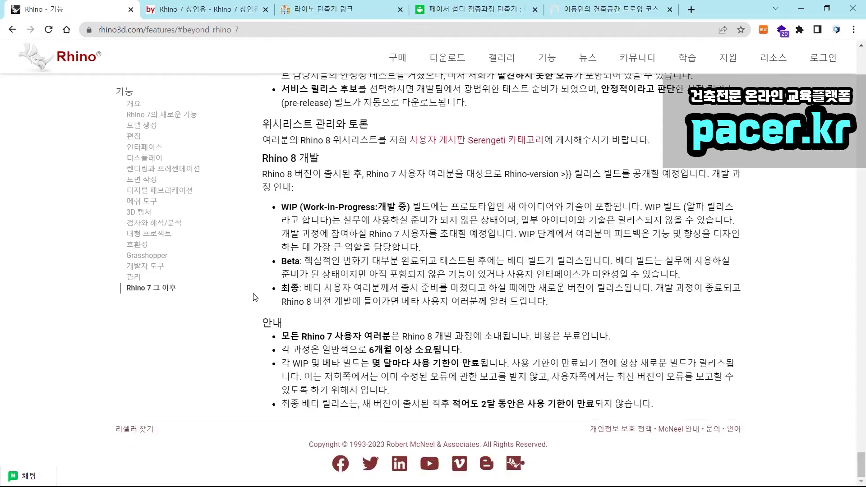
pyautogui.scroll(3, 251, 308)
pyautogui.moveTo(265, 271); pyautogui.dragTo(295, 271)
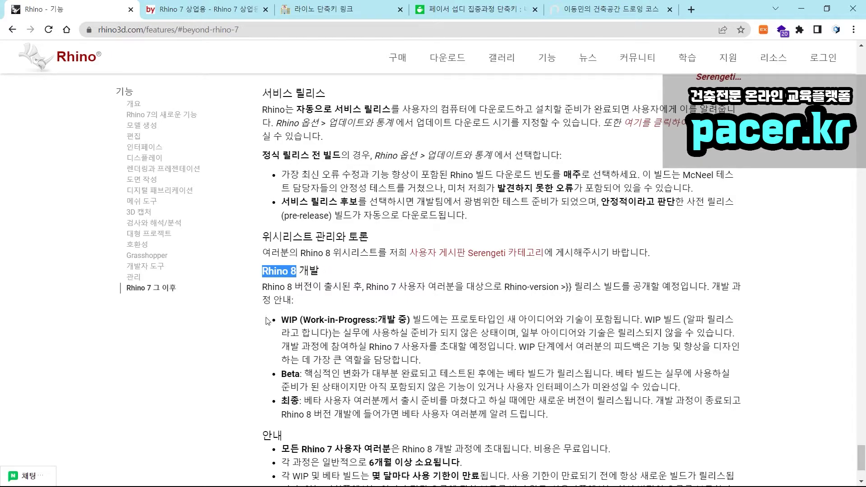
pyautogui.click(239, 298)
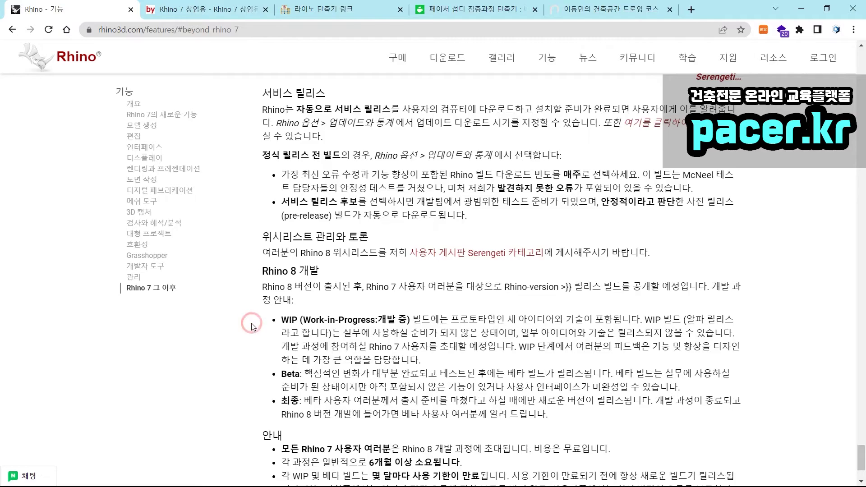
# Step: Skim back through the features page from the developer tools section up to 렌더링과 프레젠테이션
pyautogui.scroll(15, 256, 321)
pyautogui.scroll(20, 252, 322)
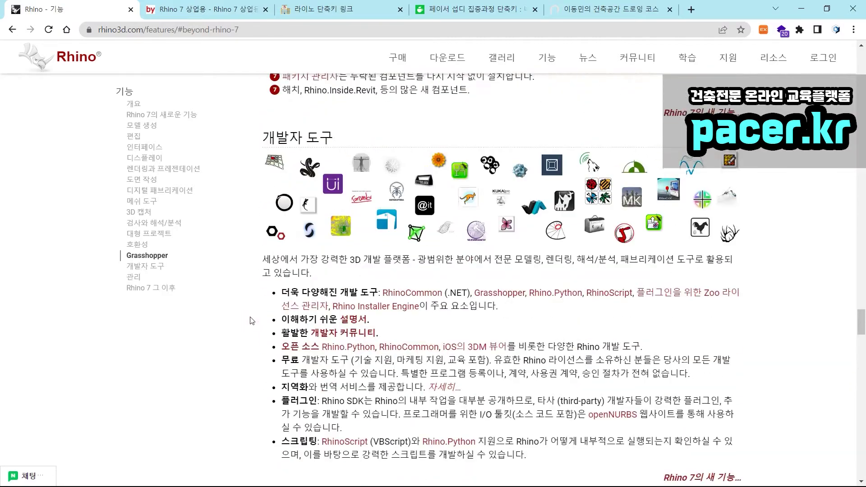
pyautogui.scroll(20, 248, 314)
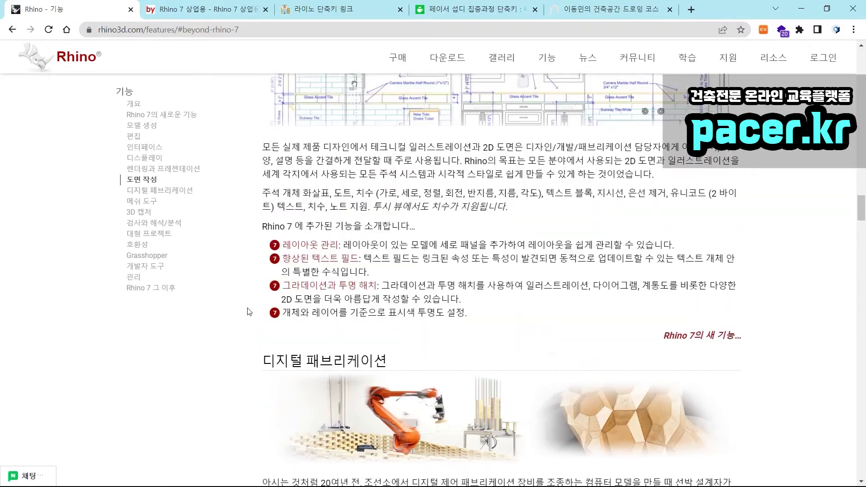
pyautogui.click(245, 320)
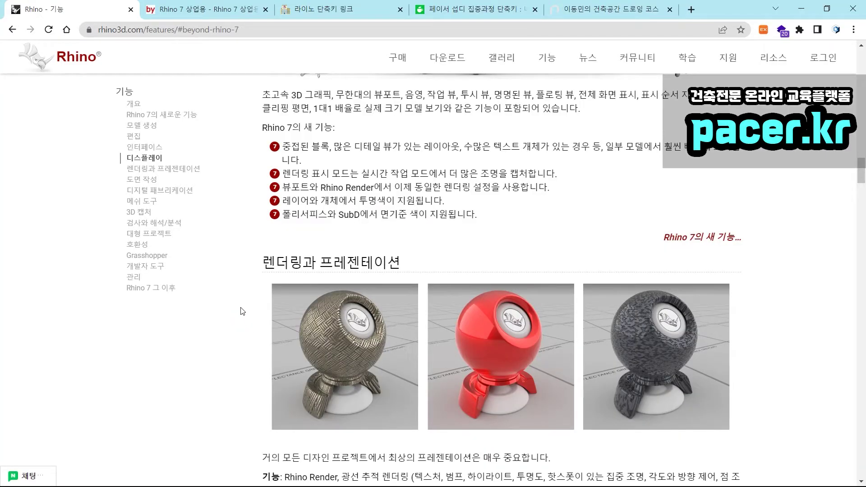
pyautogui.click(243, 311)
# Step: Switch to the Rhino 7 window with the Rhino7Basic model and examine the model from several angles
pyautogui.press('super')
pyautogui.click(346, 477)
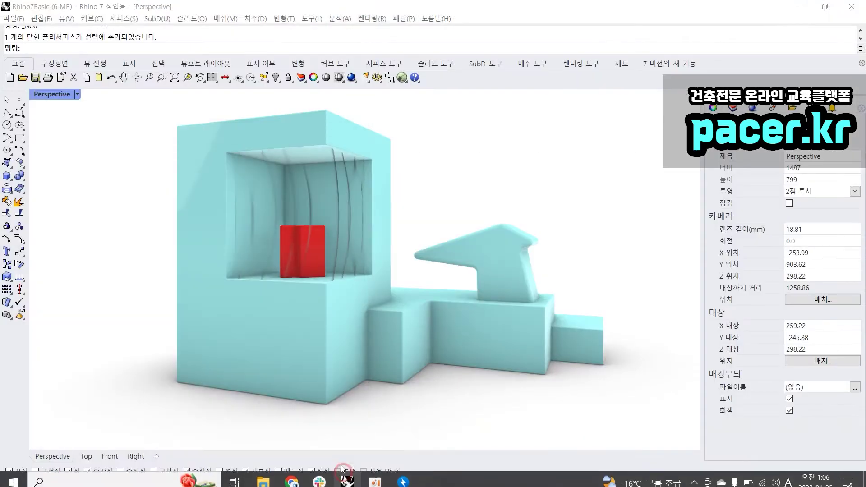
pyautogui.moveTo(417, 189); pyautogui.dragTo(392, 229, button='right')
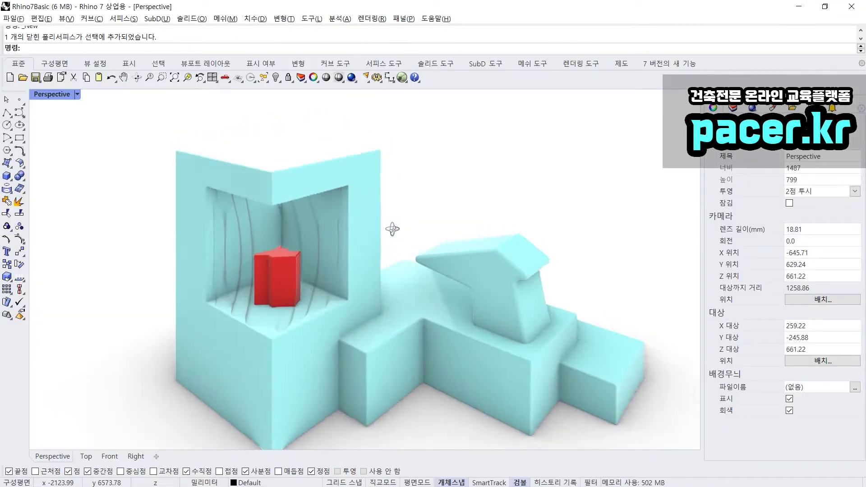
pyautogui.moveTo(420, 197); pyautogui.dragTo(415, 225, button='right')
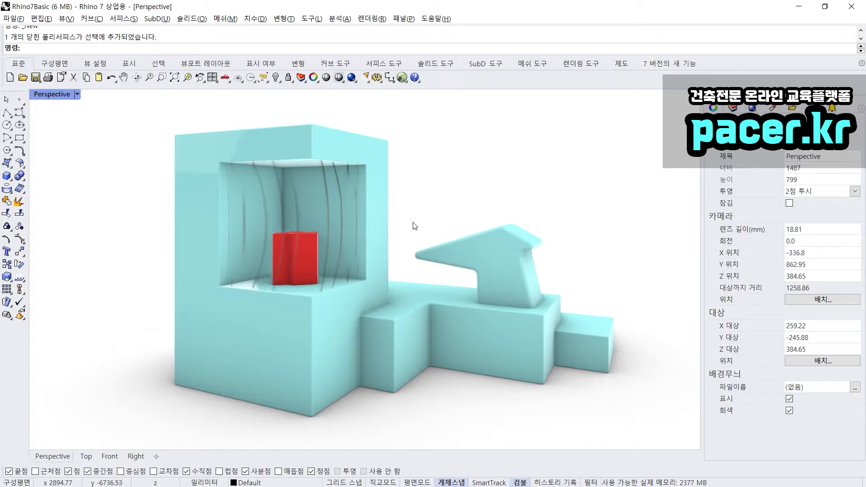
pyautogui.moveTo(415, 226); pyautogui.dragTo(390, 286, button='right')
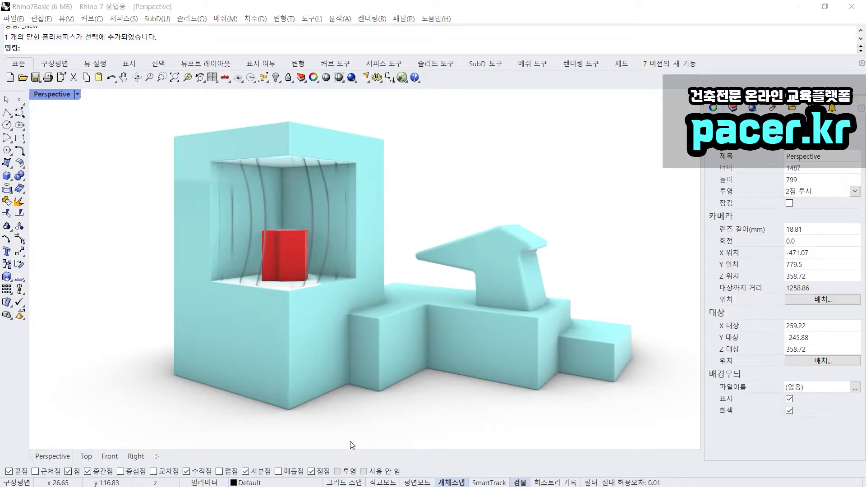
# Step: Start a second Rhino 7 instance and bring its new untitled document to the front
pyautogui.press('super')
pyautogui.rightClick(348, 476)
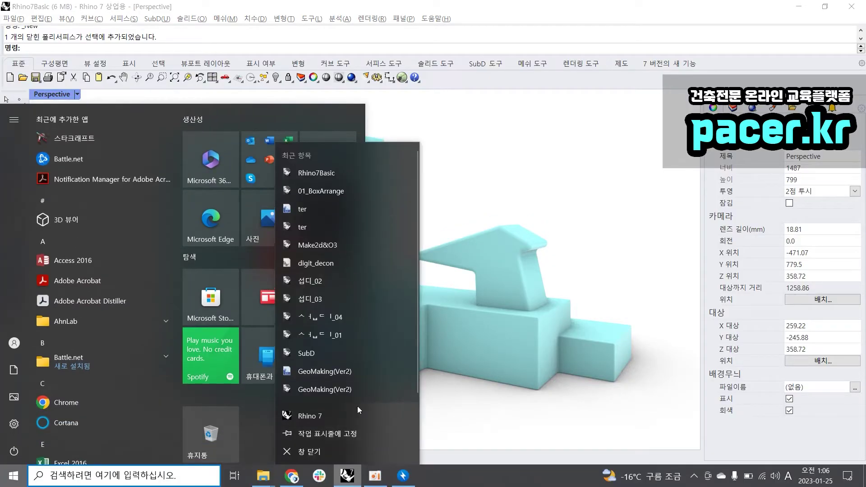
pyautogui.click(356, 415)
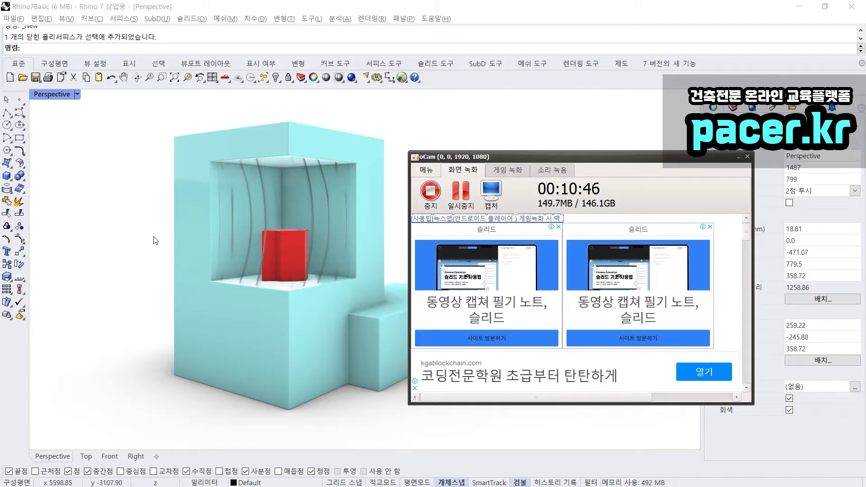
pyautogui.click(106, 243)
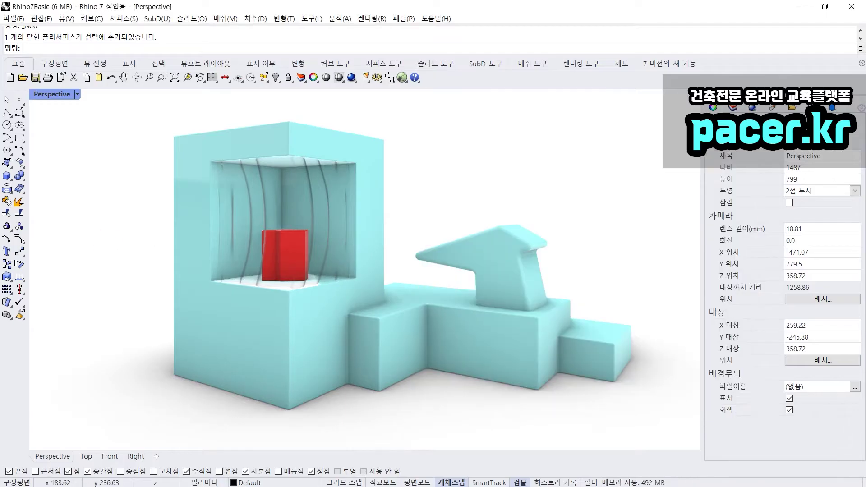
pyautogui.press('super')
pyautogui.moveTo(353, 462)
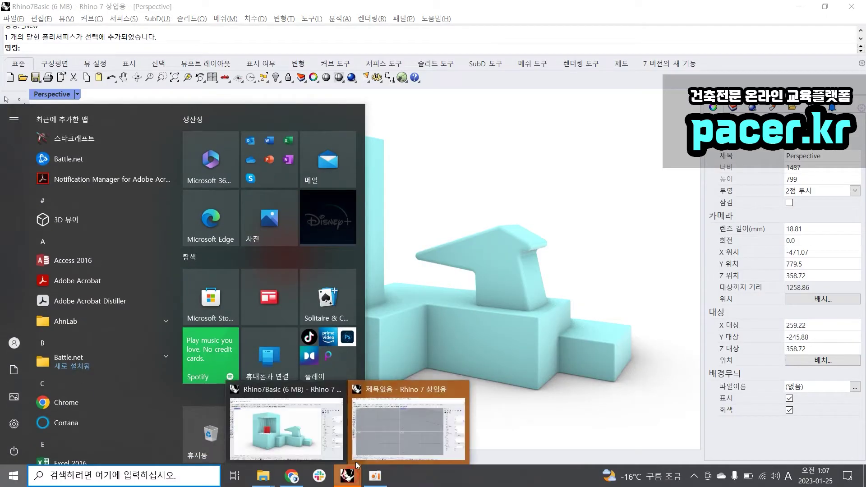
pyautogui.click(366, 439)
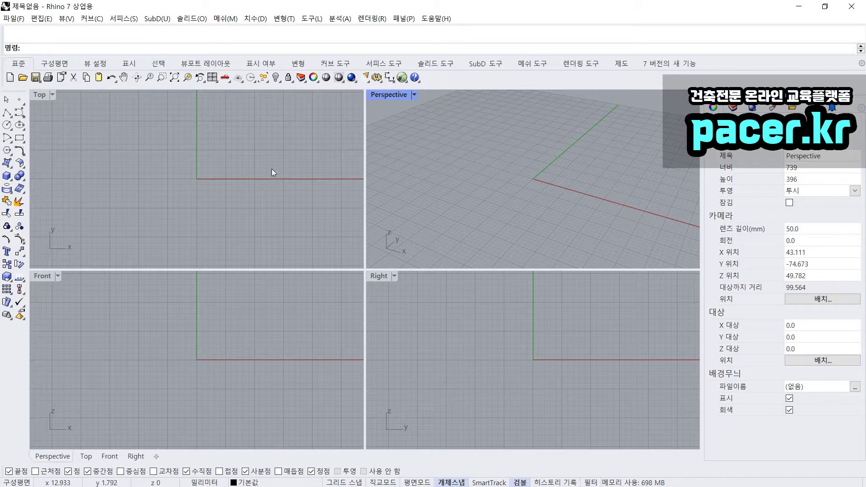
# Step: Annotate the 명령 prompt on screen with red freehand circles and an arrow, and draw a wavy line along the command area
pyautogui.moveTo(70, 26)
pyautogui.mouseDown()
pyautogui.moveTo(25, 26)
pyautogui.moveTo(4, 45)
pyautogui.moveTo(36, 54)
pyautogui.moveTo(130, 43)
pyautogui.mouseUp()
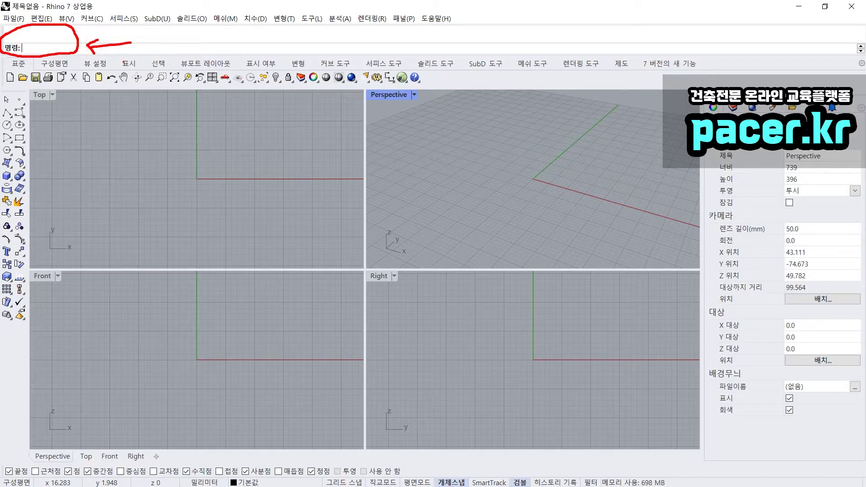
pyautogui.moveTo(136, 39)
pyautogui.mouseDown()
pyautogui.moveTo(192, 28)
pyautogui.moveTo(225, 38)
pyautogui.moveTo(316, 39)
pyautogui.moveTo(421, 27)
pyautogui.mouseUp()
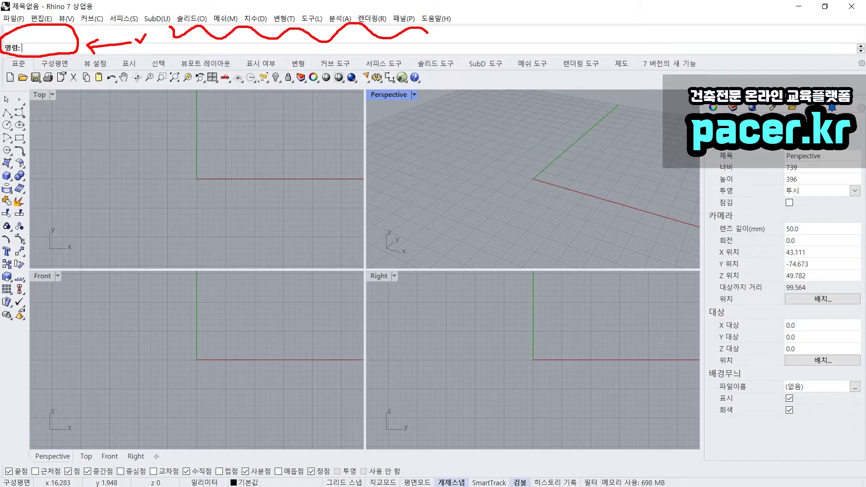
pyautogui.moveTo(69, 48)
pyautogui.mouseDown()
pyautogui.moveTo(32, 57)
pyautogui.moveTo(3, 45)
pyautogui.moveTo(67, 51)
pyautogui.mouseUp()
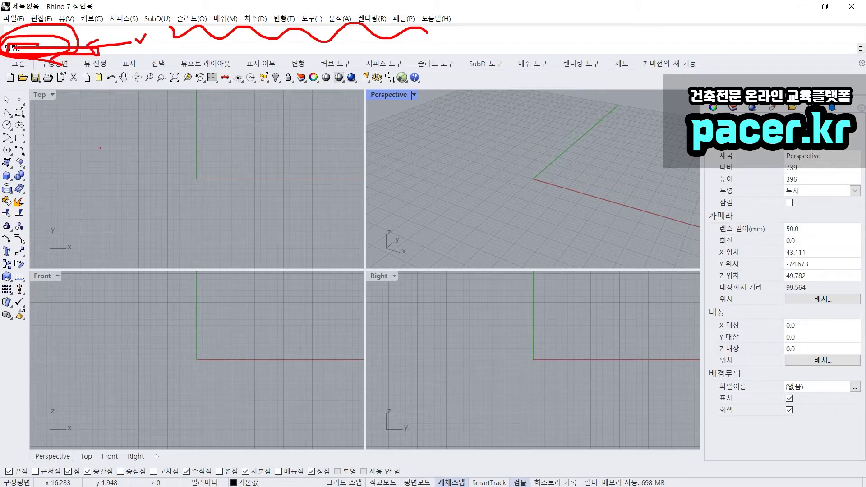
# Step: Clear the annotations and look through the toolbar groups from 구성평면 to 제도
pyautogui.click(50, 61)
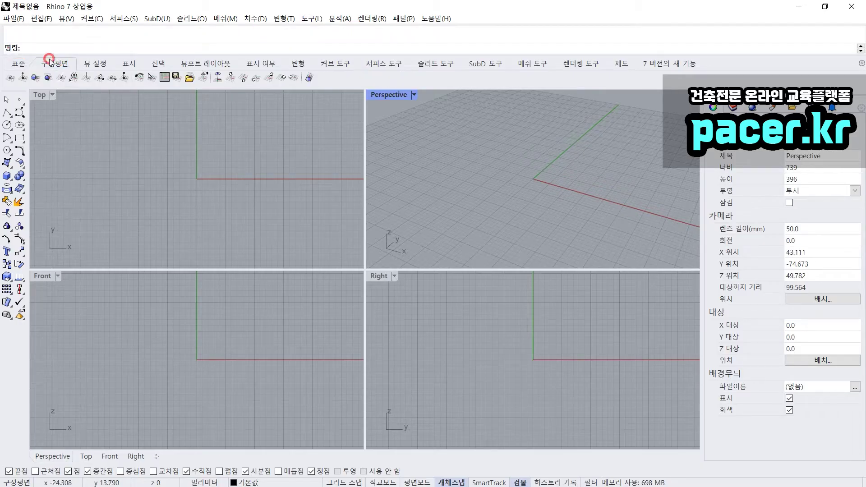
pyautogui.click(163, 62)
pyautogui.click(191, 64)
pyautogui.click(249, 64)
pyautogui.click(296, 63)
pyautogui.click(334, 63)
pyautogui.click(384, 64)
pyautogui.click(428, 63)
pyautogui.click(476, 63)
pyautogui.click(533, 64)
pyautogui.click(581, 63)
pyautogui.click(618, 63)
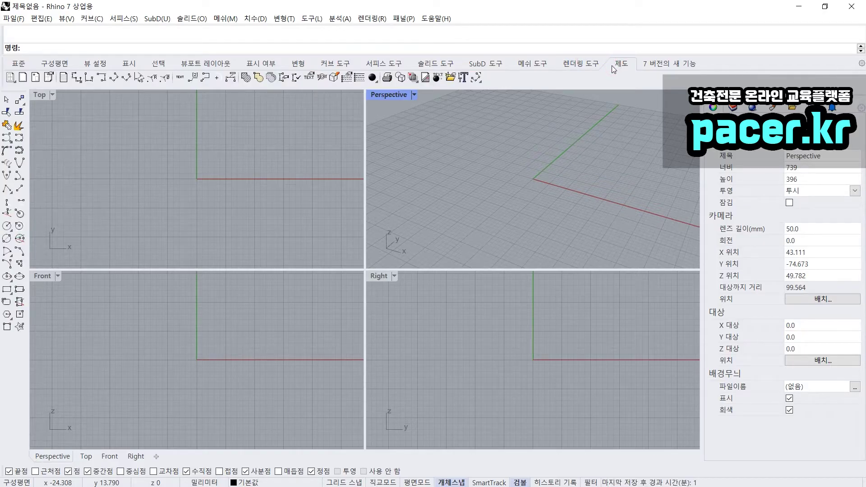
# Step: Open the Rhino 7 new features web page from the 7 버전의 새 기능 toolbar group, skim it, and return to Rhino
pyautogui.click(654, 65)
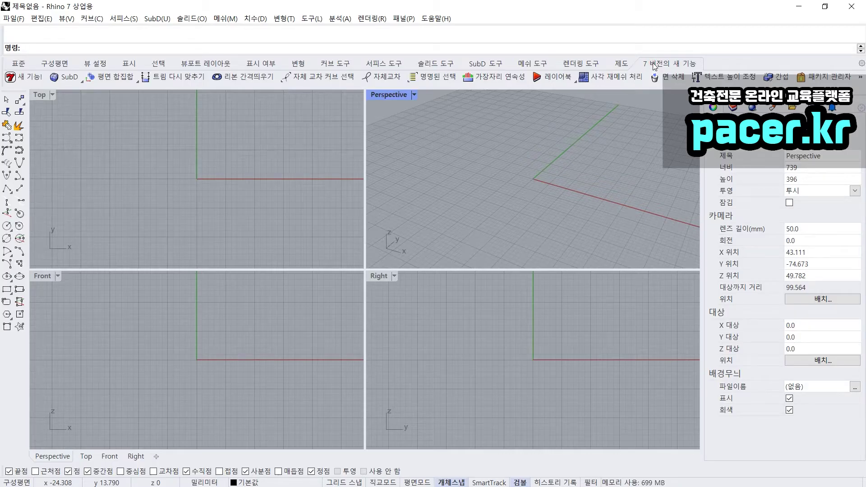
pyautogui.click(11, 78)
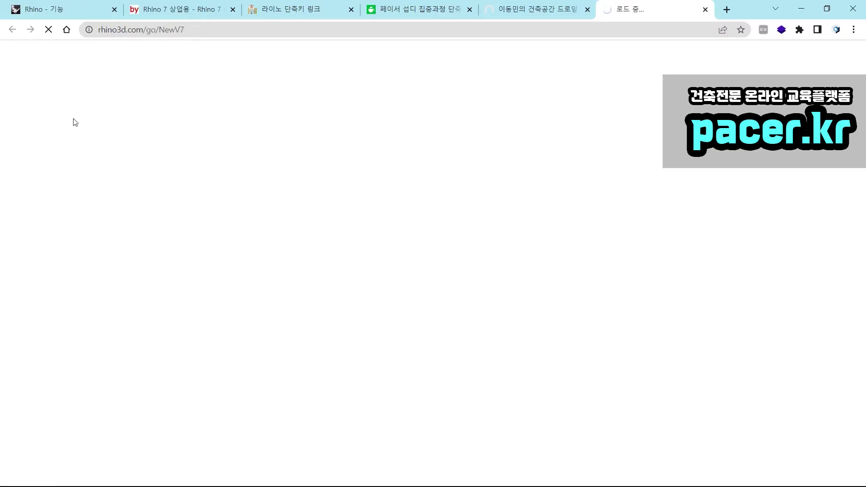
pyautogui.click(179, 30)
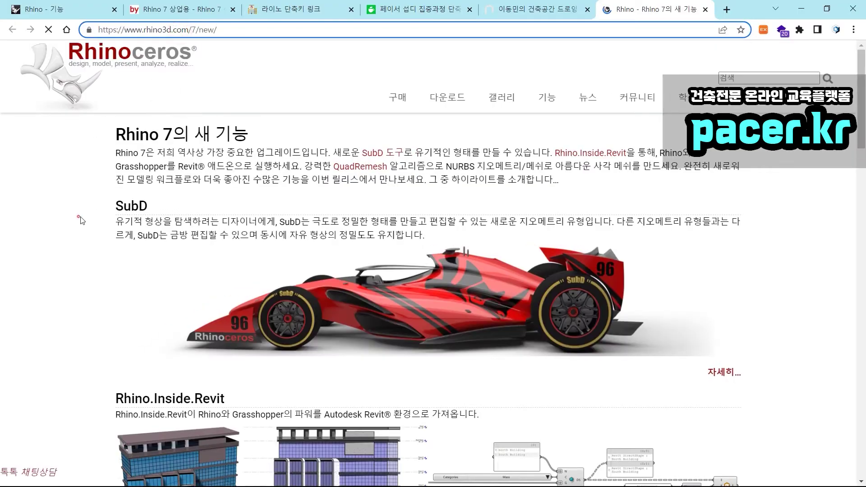
pyautogui.click(77, 221)
pyautogui.scroll(-12, 78, 221)
pyautogui.hotkey('alt', 'Tab')
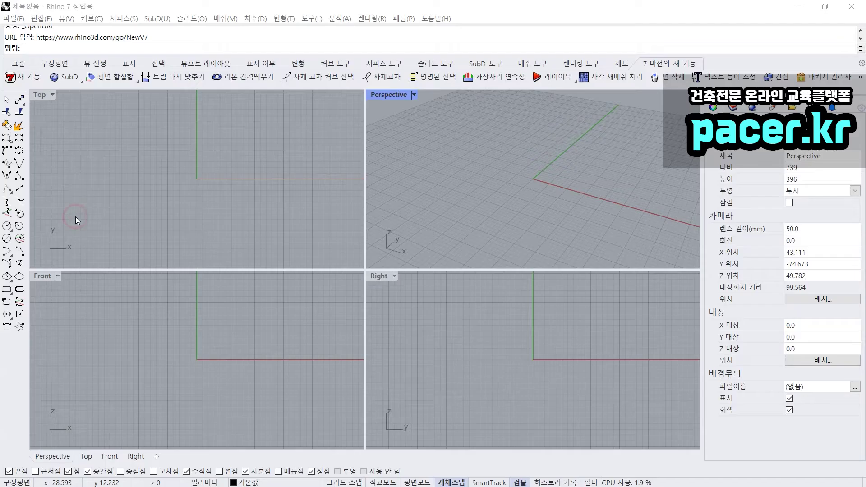
# Step: Look through the SubD tool set and the 평면 합집합 command among the version 7 features
pyautogui.click(67, 77)
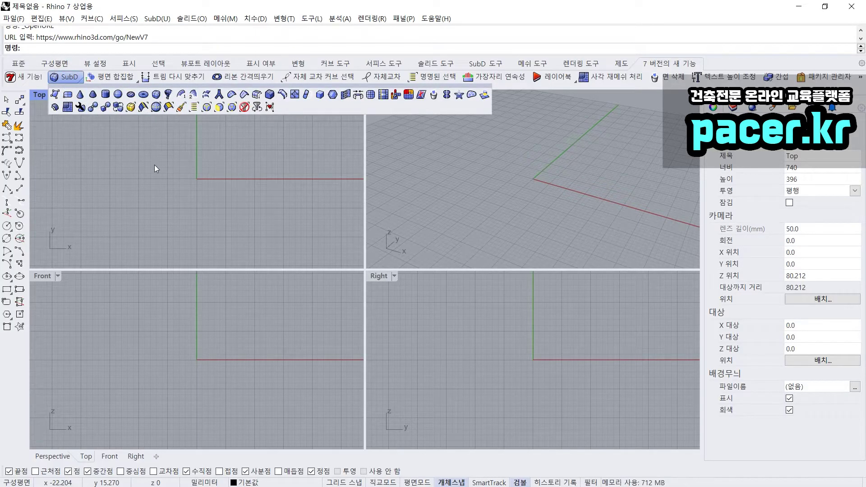
pyautogui.click(117, 82)
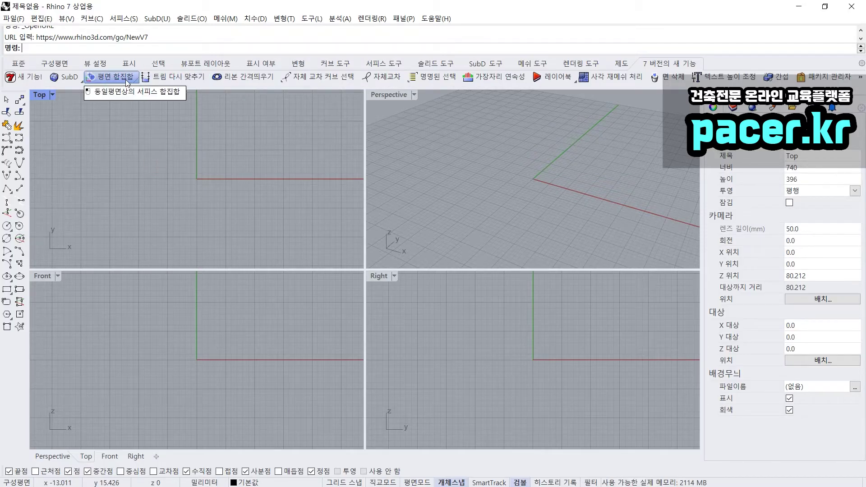
pyautogui.click(82, 82)
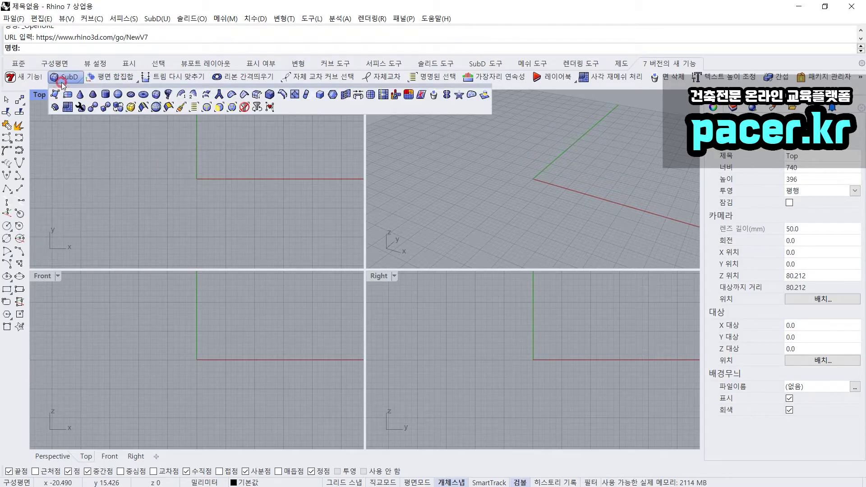
pyautogui.click(156, 158)
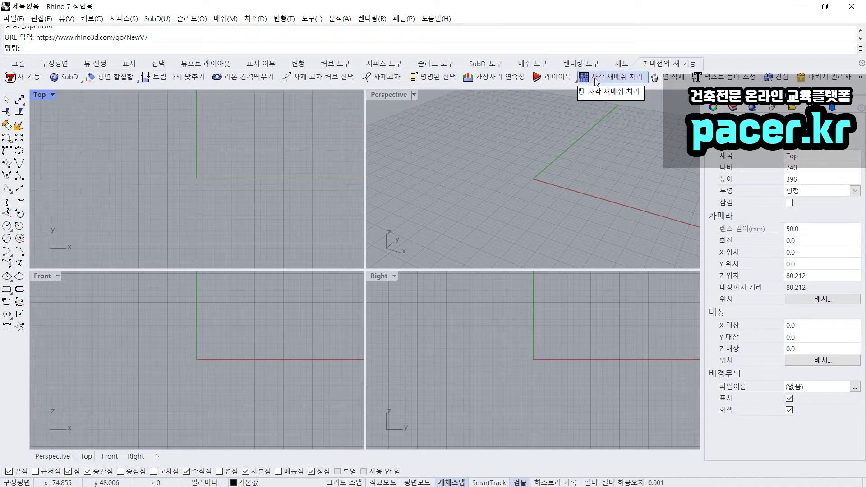
# Step: Look through the 뷰 설정, 표시 and 구성평면 toolbar groups, and return to the 표준 group
pyautogui.click(52, 66)
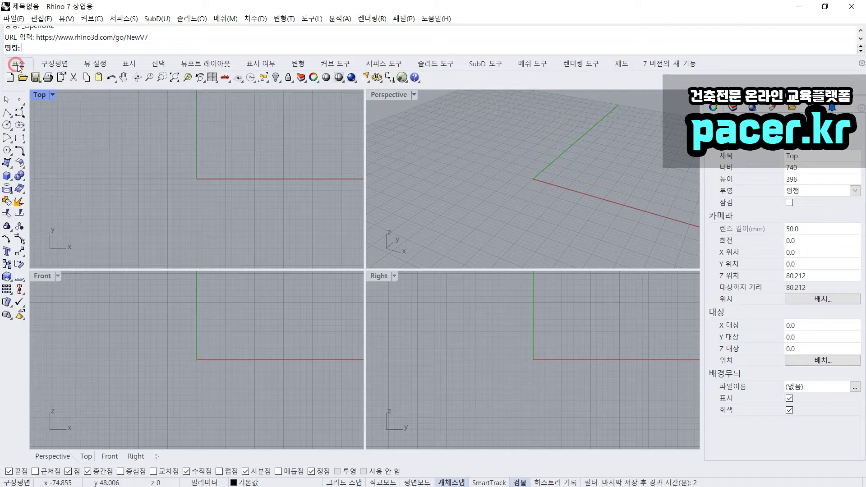
pyautogui.click(96, 63)
pyautogui.click(129, 64)
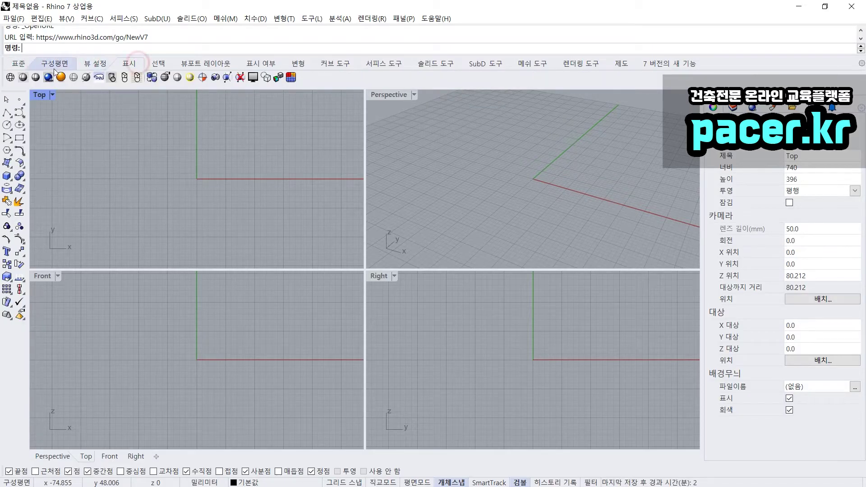
pyautogui.click(43, 66)
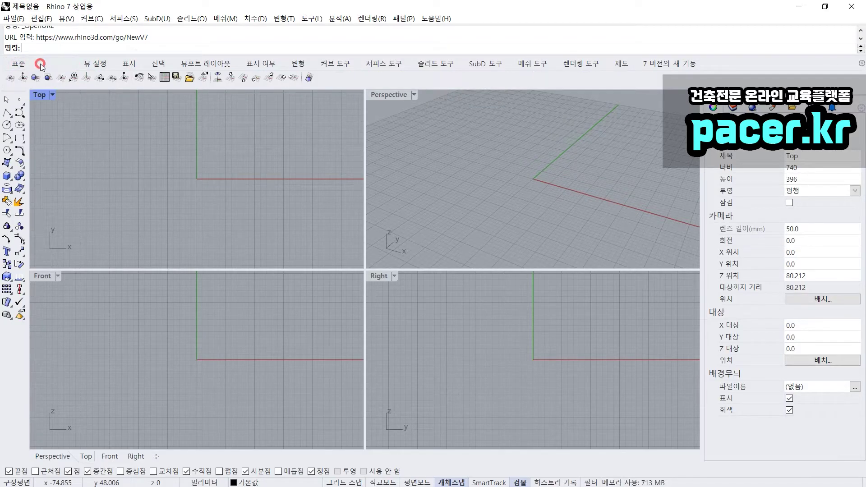
pyautogui.click(18, 66)
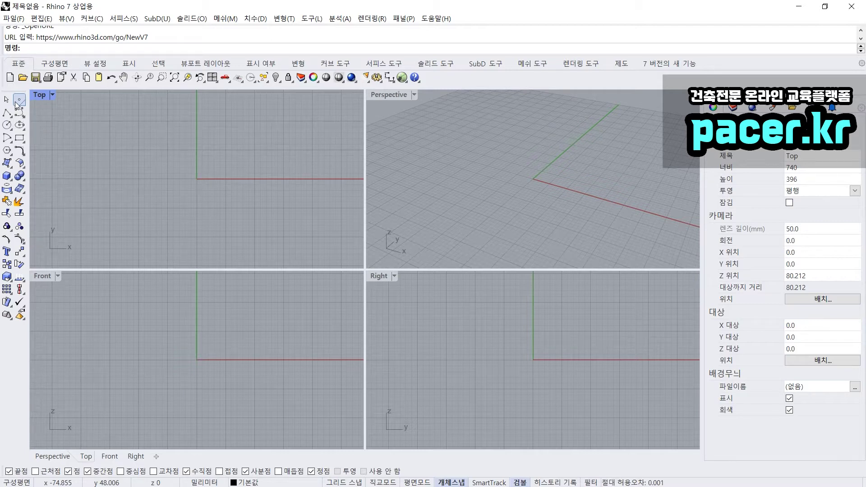
# Step: Place a single point in the Perspective viewport near the origin, select it and deselect it
pyautogui.click(20, 100)
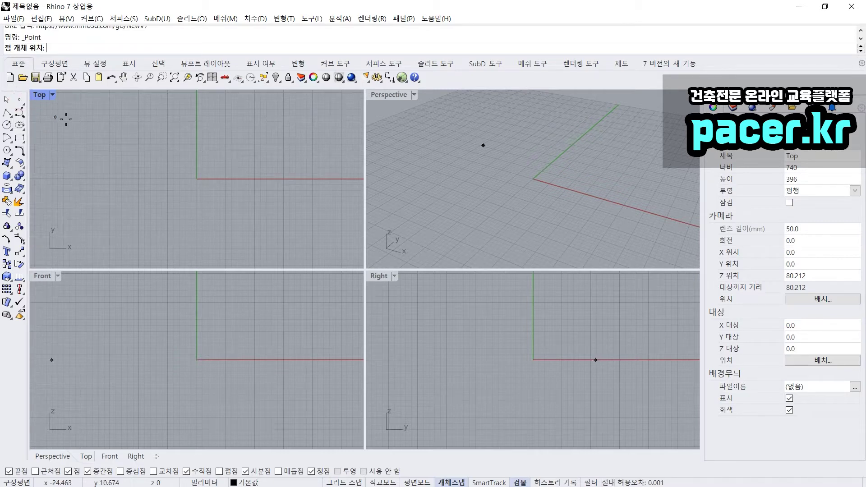
pyautogui.click(526, 156)
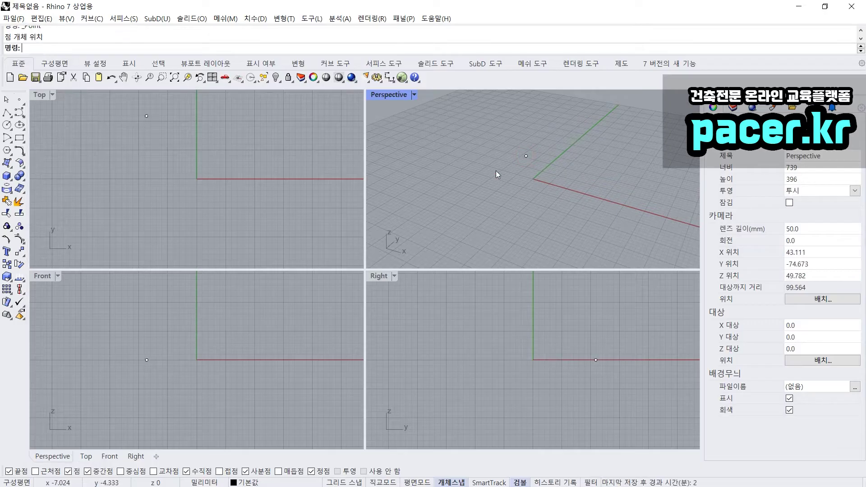
pyautogui.click(526, 156)
pyautogui.click(524, 184)
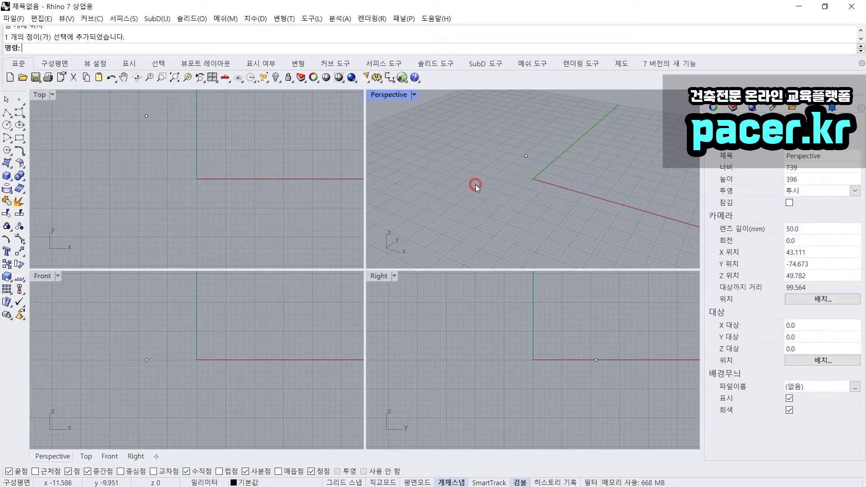
# Step: Place seven more points scattered across the Perspective viewport in one run of the multiple-points command
pyautogui.rightClick(19, 102)
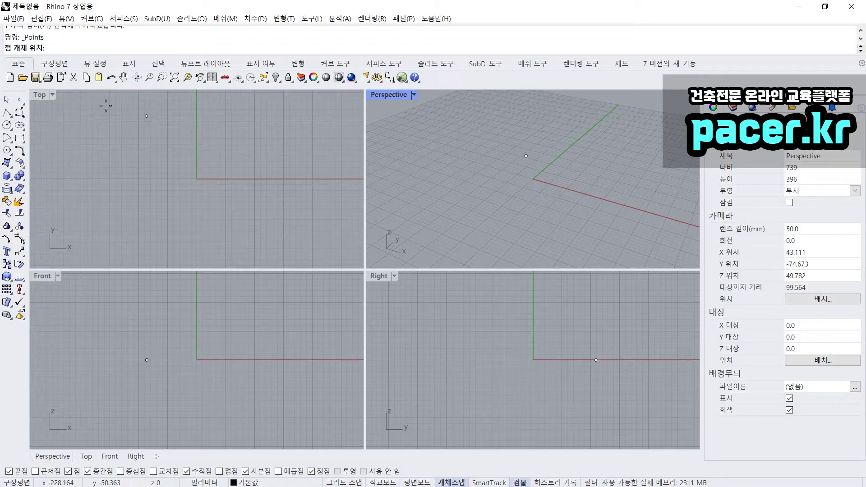
pyautogui.click(467, 137)
pyautogui.click(470, 164)
pyautogui.click(492, 152)
pyautogui.click(497, 175)
pyautogui.click(524, 174)
pyautogui.click(529, 194)
pyautogui.click(556, 177)
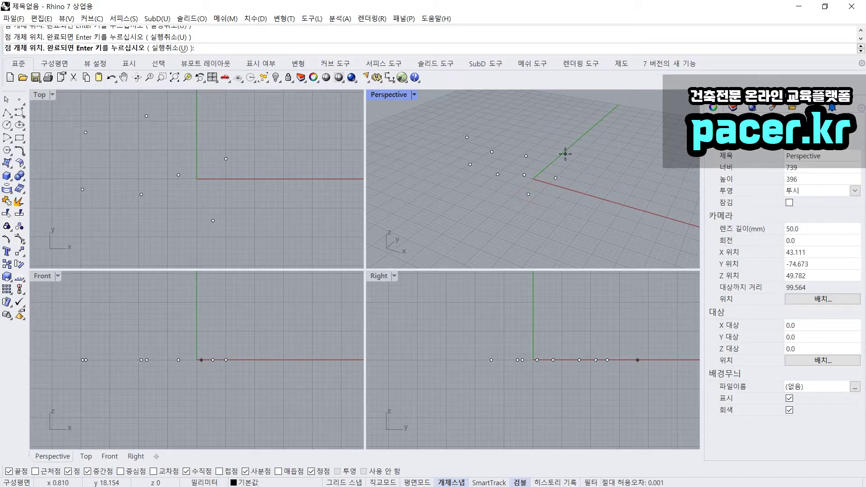
pyautogui.press('Return')
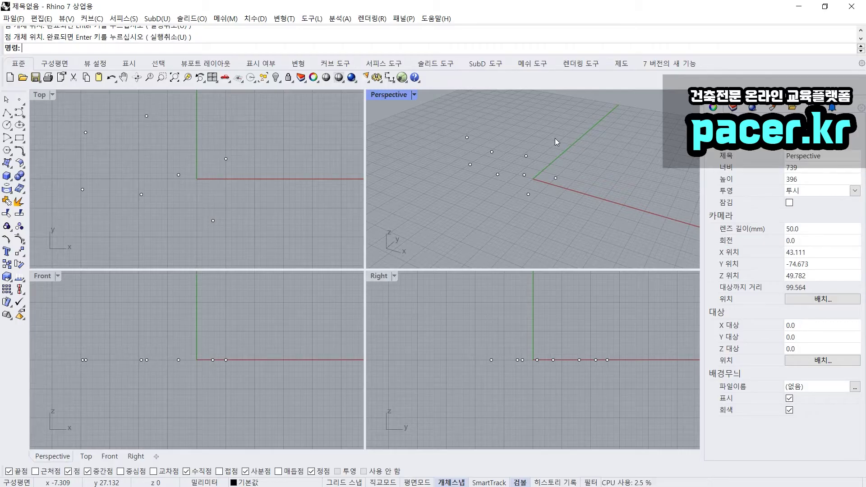
# Step: Select all points in Perspective with crossing and enclosing windows, delete them, and undo the deletion
pyautogui.moveTo(589, 119); pyautogui.dragTo(370, 264)
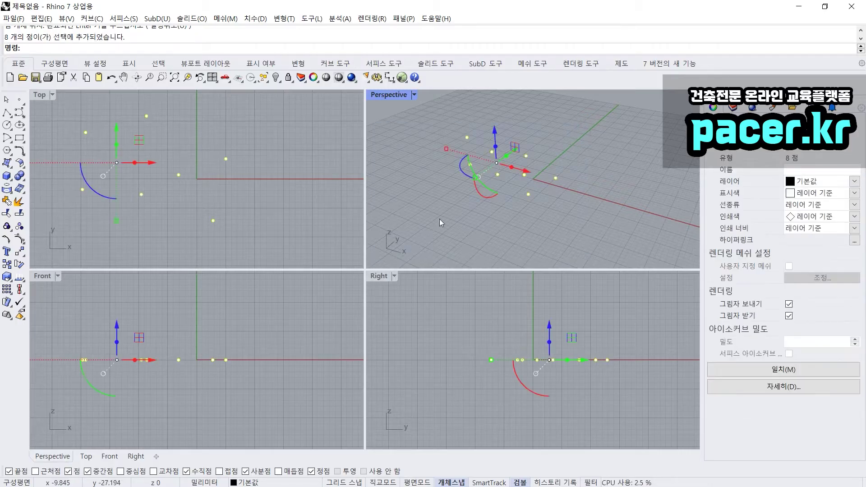
pyautogui.moveTo(607, 129); pyautogui.dragTo(391, 237)
pyautogui.click(426, 223)
pyautogui.moveTo(434, 125); pyautogui.dragTo(636, 256)
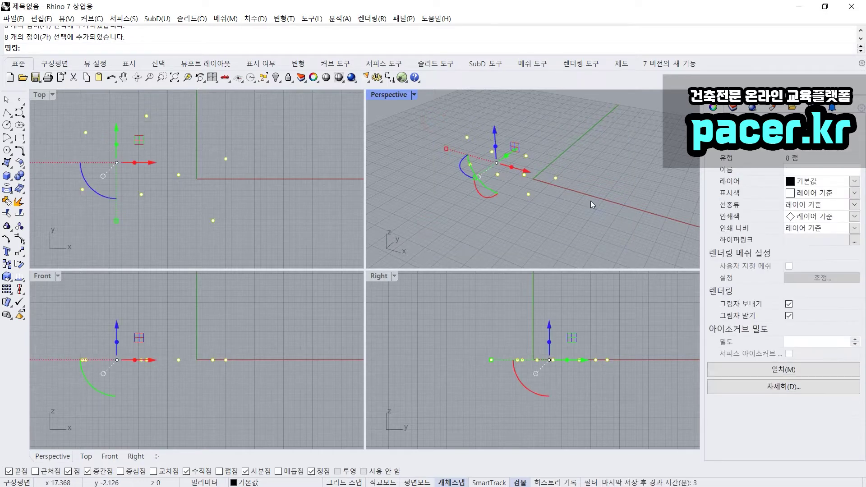
pyautogui.press('Delete')
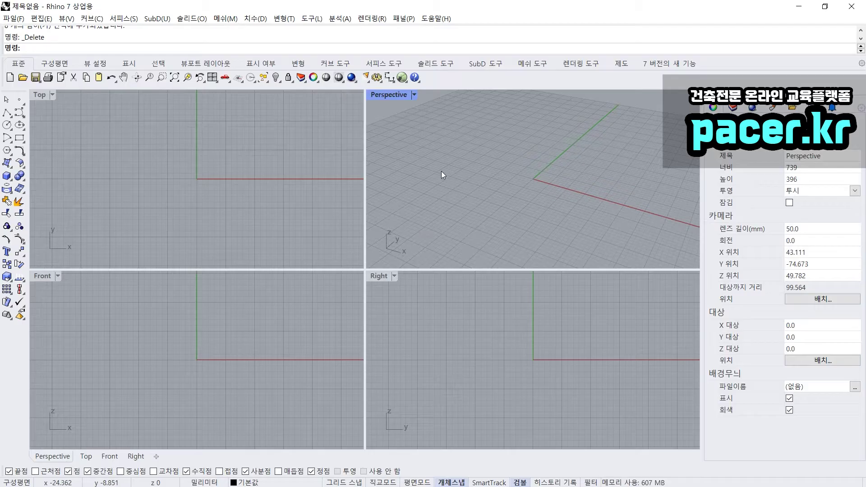
pyautogui.hotkey('ctrl', 'z')
# Step: Select all the points in Perspective with a selection window and delete them
pyautogui.moveTo(414, 115); pyautogui.dragTo(597, 224)
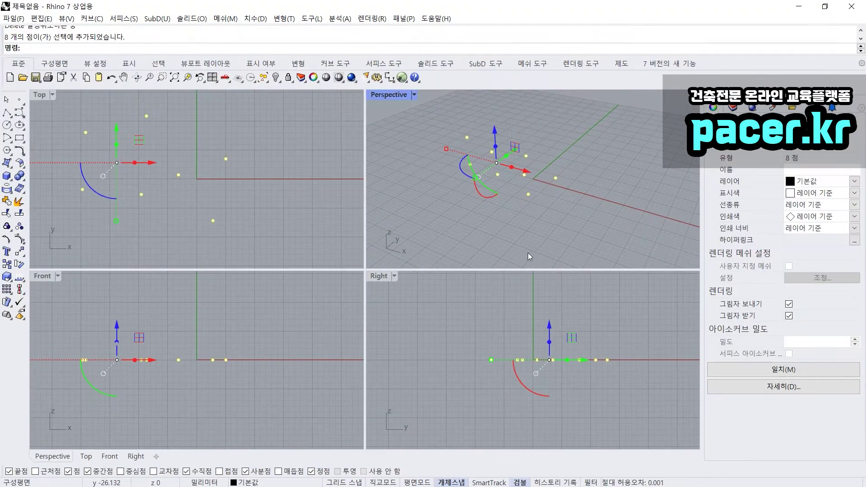
pyautogui.click(530, 256)
pyautogui.moveTo(591, 220); pyautogui.dragTo(439, 134)
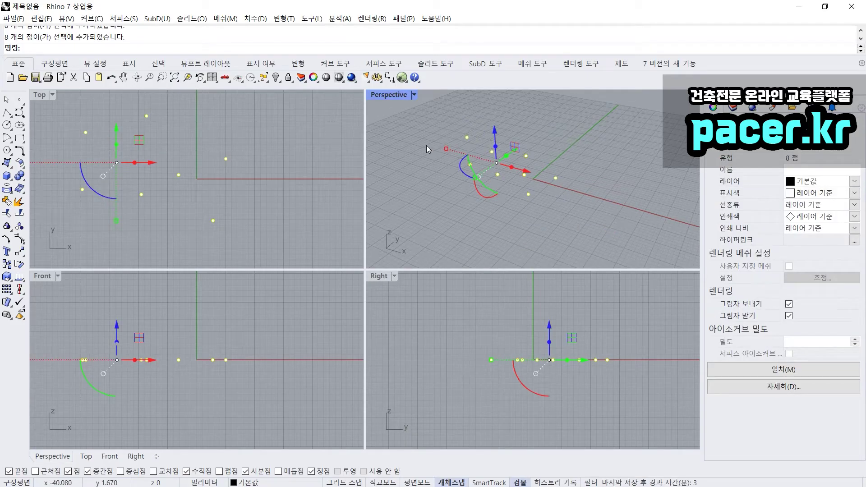
pyautogui.press('Delete')
pyautogui.hotkey('alt', 'Tab')
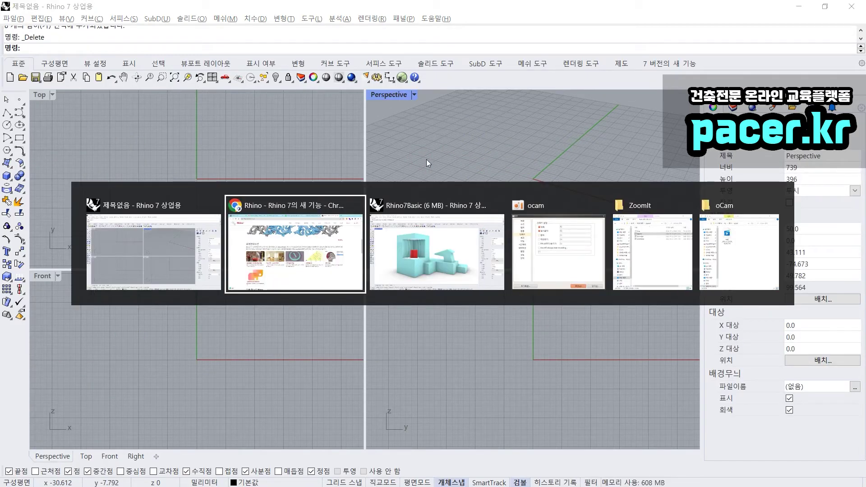
pyautogui.hotkey('alt', 'Tab')
pyautogui.hotkey('alt', 'Tab')
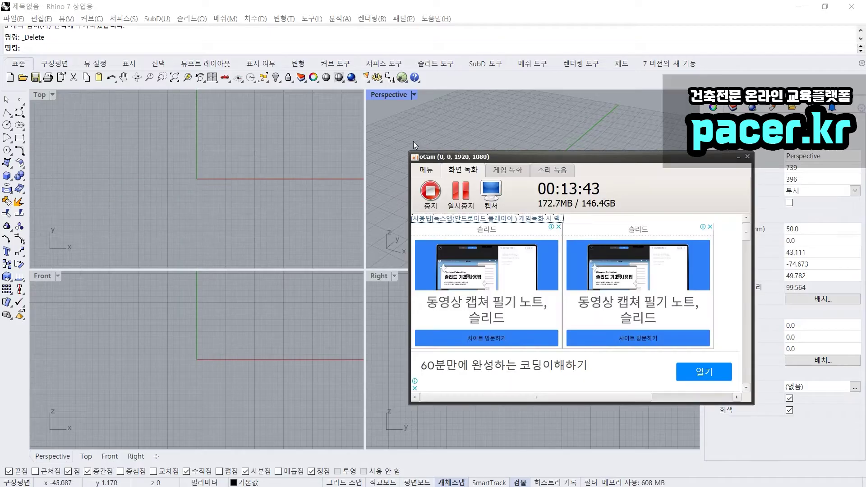
pyautogui.click(414, 143)
pyautogui.click(203, 154)
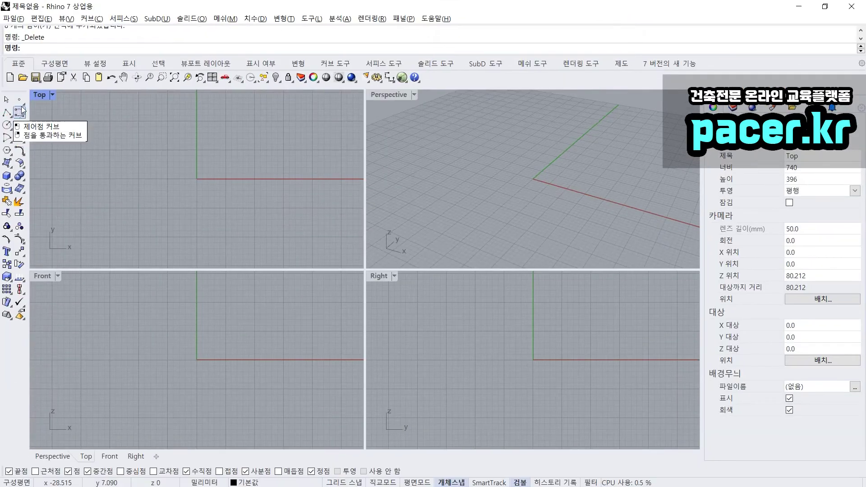
# Step: Look through the expanded tool sets for points, curves, solids and solid editing
pyautogui.click(22, 101)
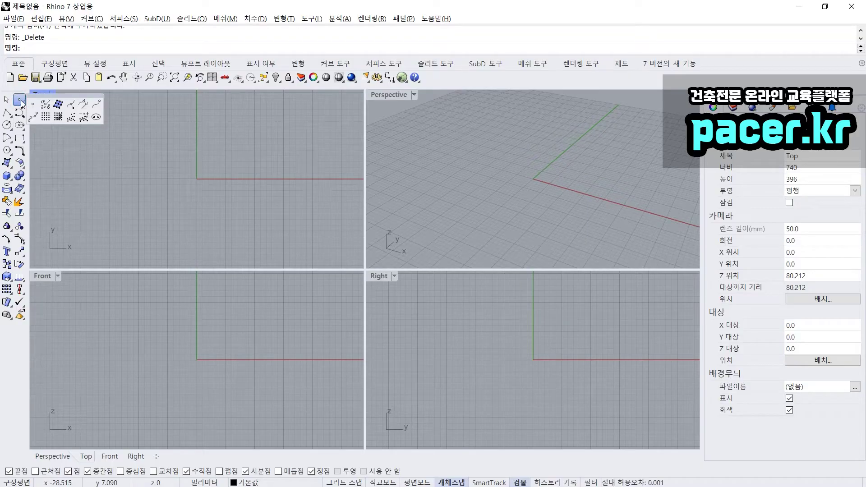
pyautogui.click(54, 166)
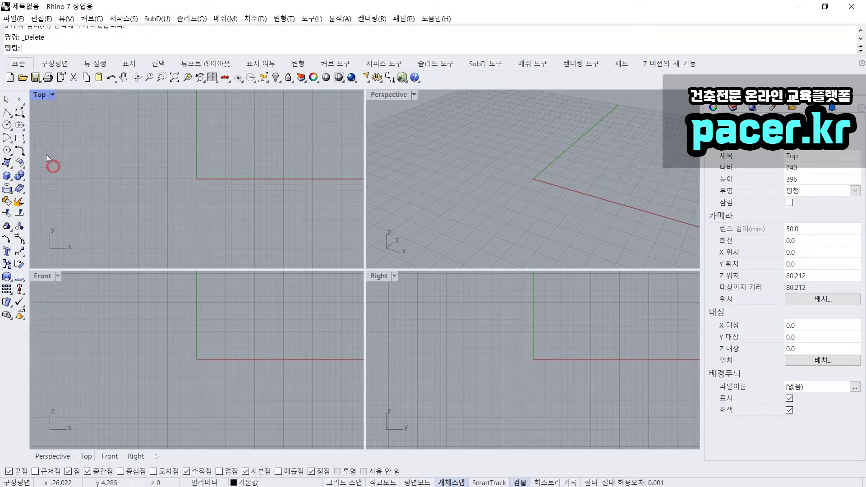
pyautogui.click(24, 116)
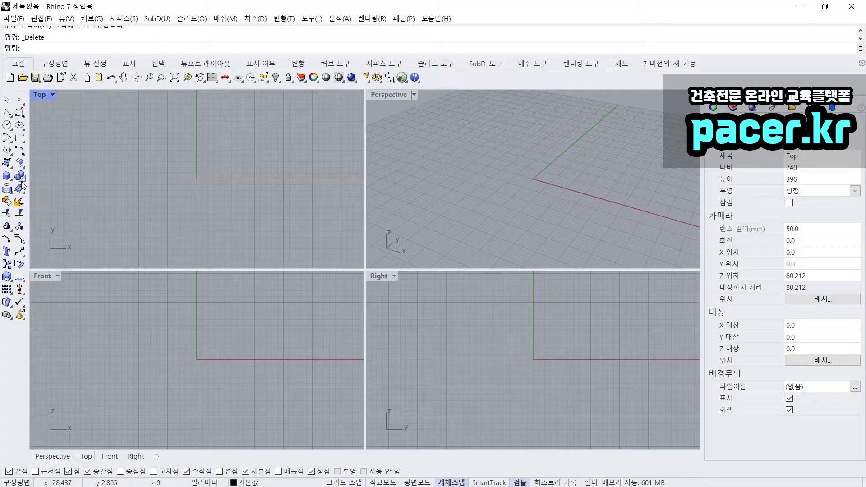
pyautogui.click(21, 183)
pyautogui.click(7, 177)
pyautogui.click(21, 180)
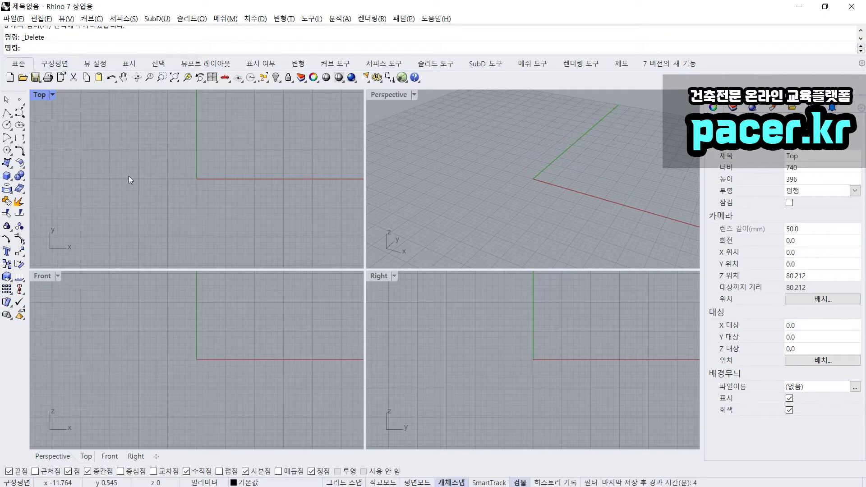
# Step: Switch the active viewport among Top, Perspective, Front and Right, ending on Perspective
pyautogui.click(131, 175)
pyautogui.click(412, 169)
pyautogui.click(298, 189)
pyautogui.click(298, 305)
pyautogui.click(420, 307)
pyautogui.click(429, 191)
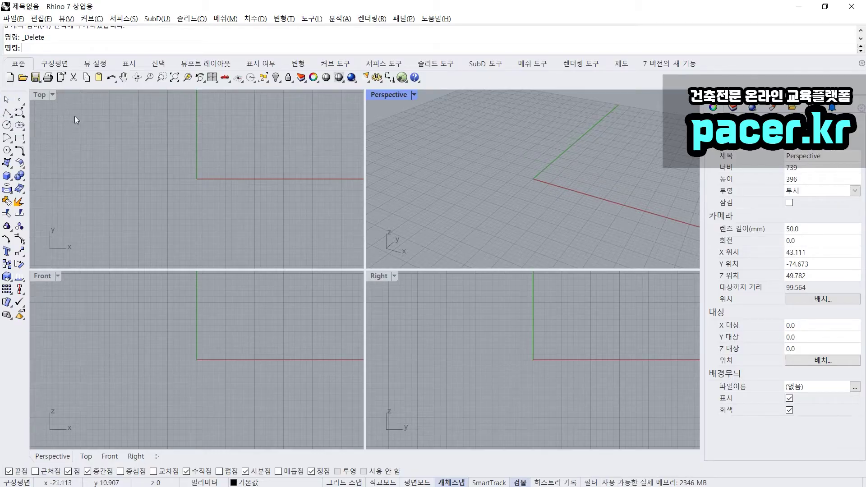
# Step: Handwrite "1. Alias" and the number "2." beneath it in blue over the Perspective viewport
pyautogui.click(37, 48)
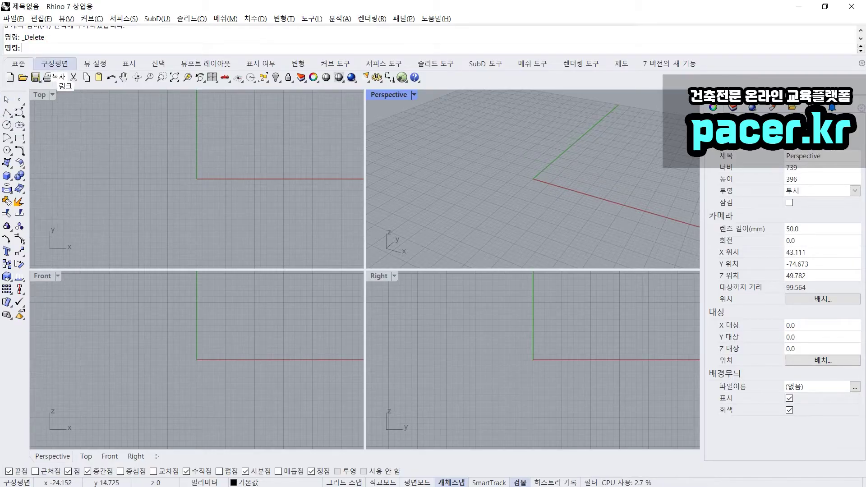
pyautogui.moveTo(410, 117); pyautogui.dragTo(399, 142)
pyautogui.moveTo(411, 139)
pyautogui.mouseDown()
pyautogui.moveTo(447, 127)
pyautogui.moveTo(476, 141)
pyautogui.moveTo(487, 131)
pyautogui.moveTo(482, 141)
pyautogui.mouseUp()
pyautogui.click(423, 168)
pyautogui.moveTo(392, 171); pyautogui.dragTo(407, 184)
pyautogui.click(415, 182)
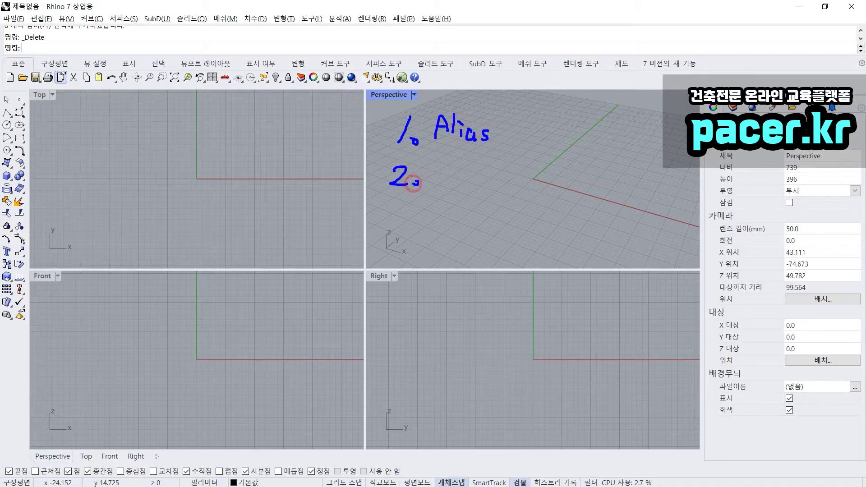
# Step: Outline the 명령 prompt area and the column of modelling tools with blue freehand loops
pyautogui.moveTo(110, 29)
pyautogui.mouseDown()
pyautogui.moveTo(5, 41)
pyautogui.moveTo(83, 58)
pyautogui.moveTo(116, 30)
pyautogui.mouseUp()
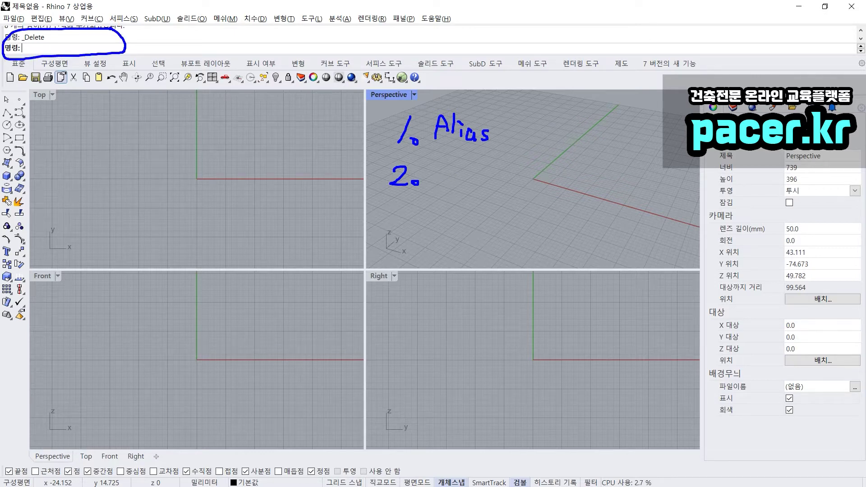
pyautogui.moveTo(50, 123)
pyautogui.mouseDown()
pyautogui.moveTo(2, 203)
pyautogui.moveTo(49, 248)
pyautogui.moveTo(33, 121)
pyautogui.mouseUp()
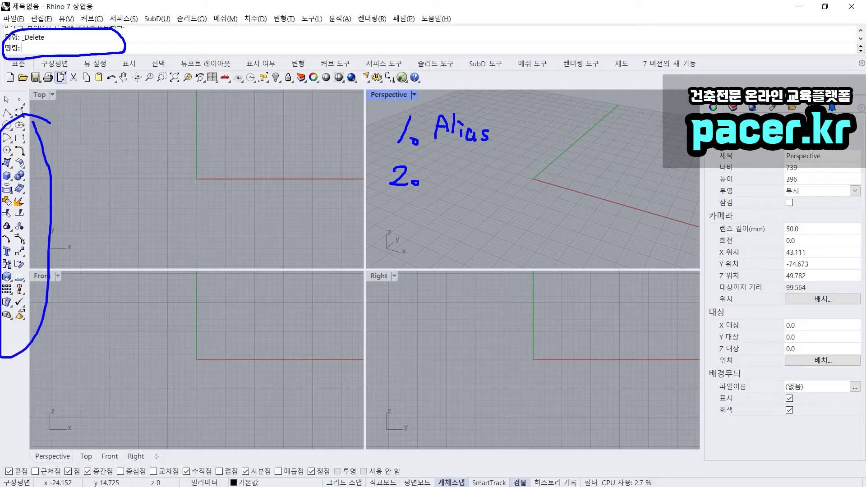
# Step: Handwrite "Icon" beside the number 2 and add "3. Menu" on a line below it in blue
pyautogui.moveTo(436, 174)
pyautogui.mouseDown()
pyautogui.moveTo(450, 171)
pyautogui.moveTo(444, 189)
pyautogui.mouseUp()
pyautogui.moveTo(438, 191)
pyautogui.mouseDown()
pyautogui.moveTo(469, 189)
pyautogui.moveTo(476, 179)
pyautogui.moveTo(498, 185)
pyautogui.mouseUp()
pyautogui.moveTo(382, 219)
pyautogui.mouseDown()
pyautogui.moveTo(384, 244)
pyautogui.moveTo(458, 216)
pyautogui.moveTo(492, 248)
pyautogui.moveTo(514, 249)
pyautogui.moveTo(536, 231)
pyautogui.moveTo(537, 251)
pyautogui.mouseUp()
pyautogui.click(404, 250)
# Step: Bracket and check-mark the Alias and Icon lines, draw an arrow from a circled check to Menu, and clear the annotations
pyautogui.moveTo(537, 128)
pyautogui.mouseDown()
pyautogui.moveTo(554, 131)
pyautogui.moveTo(554, 176)
pyautogui.moveTo(576, 150)
pyautogui.mouseUp()
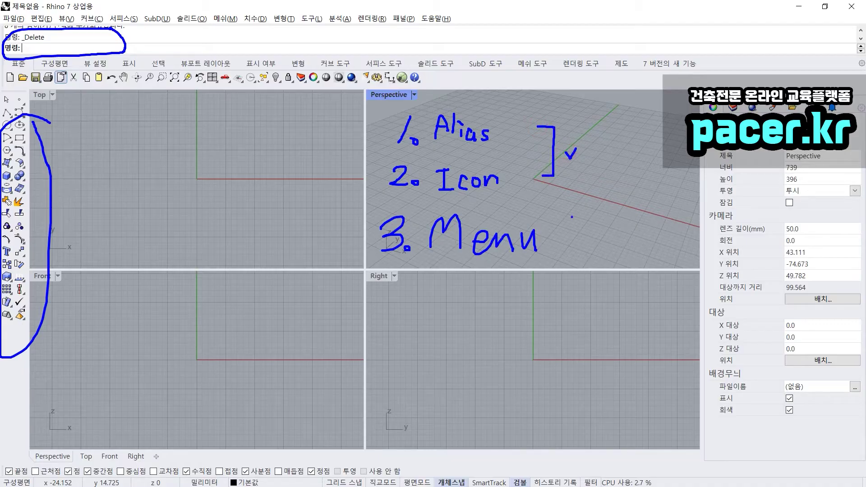
pyautogui.moveTo(546, 235); pyautogui.dragTo(607, 228)
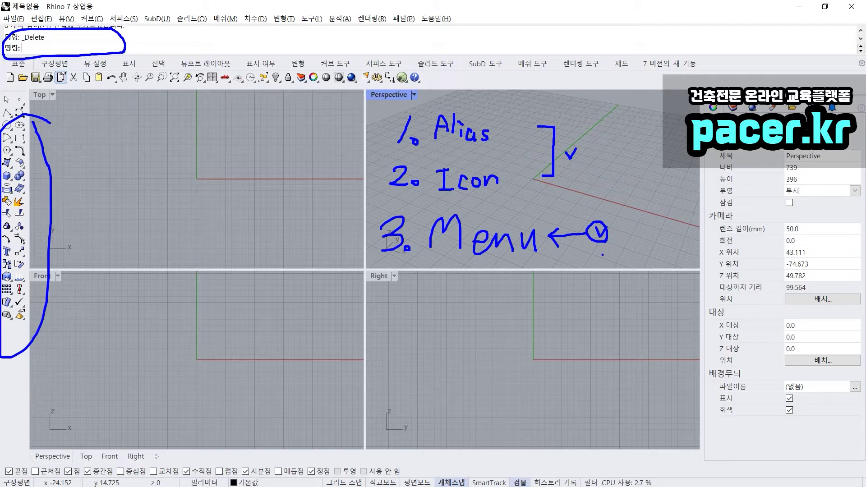
pyautogui.press('Escape')
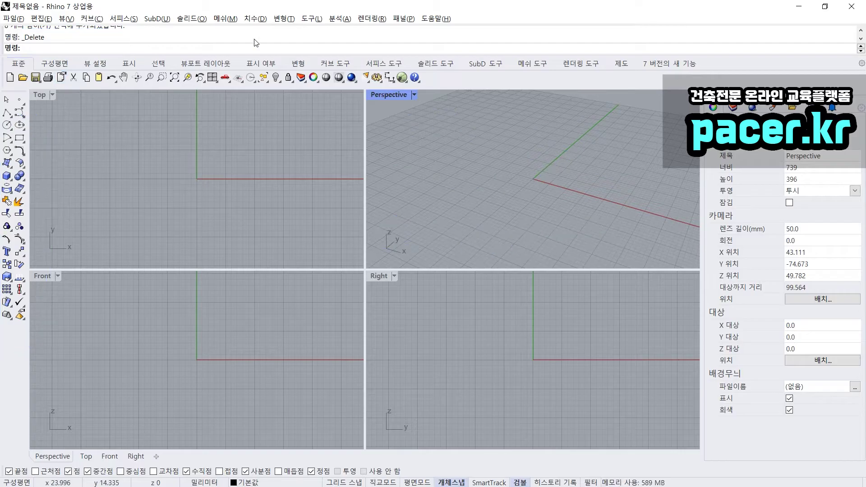
# Step: Model a solid box with the diagonal option in the Perspective viewport, near the origin
pyautogui.click(183, 21)
pyautogui.moveTo(196, 32)
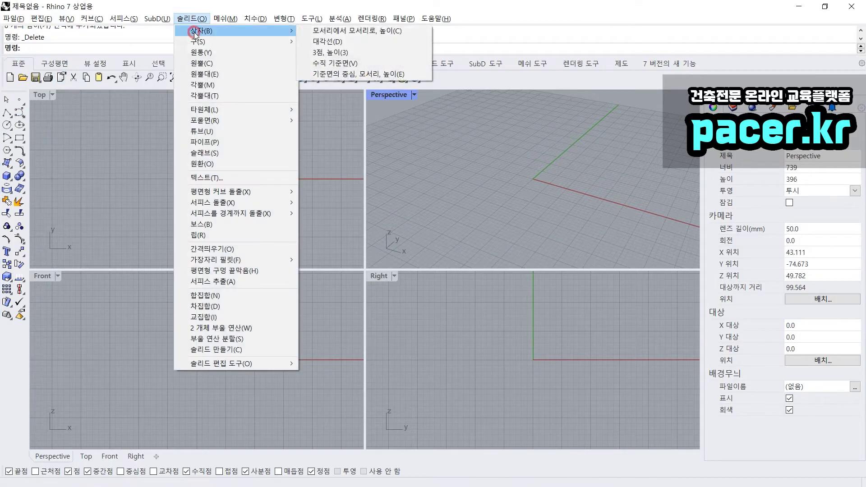
pyautogui.click(327, 42)
pyautogui.click(451, 132)
pyautogui.click(489, 210)
pyautogui.click(445, 158)
# Step: Place a rotated dimension near the lower front of the box in the Perspective viewport
pyautogui.click(251, 18)
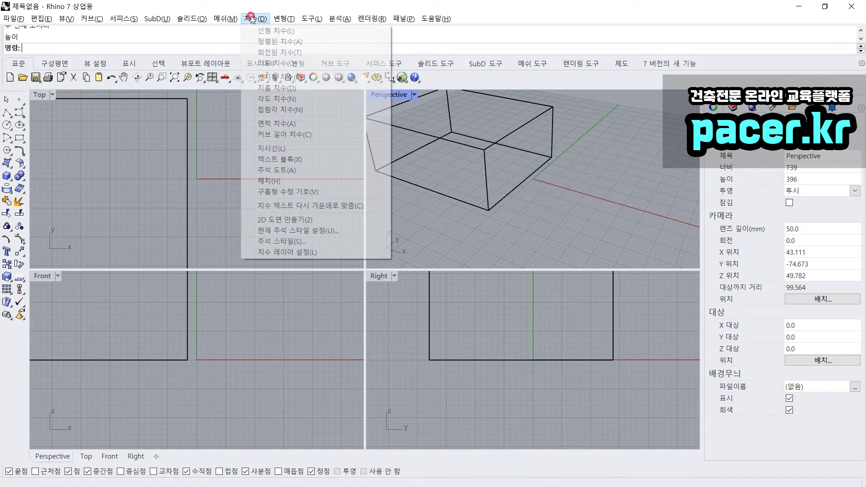
pyautogui.click(279, 53)
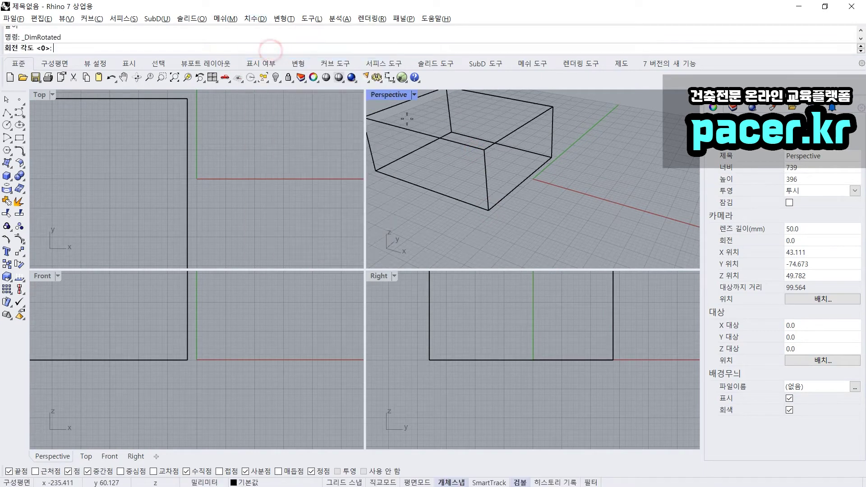
pyautogui.click(489, 181)
pyautogui.click(456, 186)
pyautogui.click(441, 169)
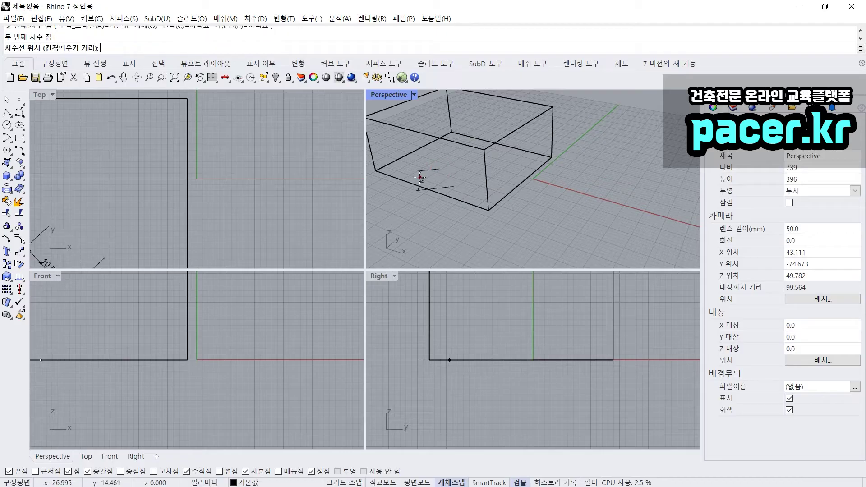
pyautogui.click(436, 185)
# Step: Select everything and delete the box and its rotated dimension
pyautogui.click(332, 21)
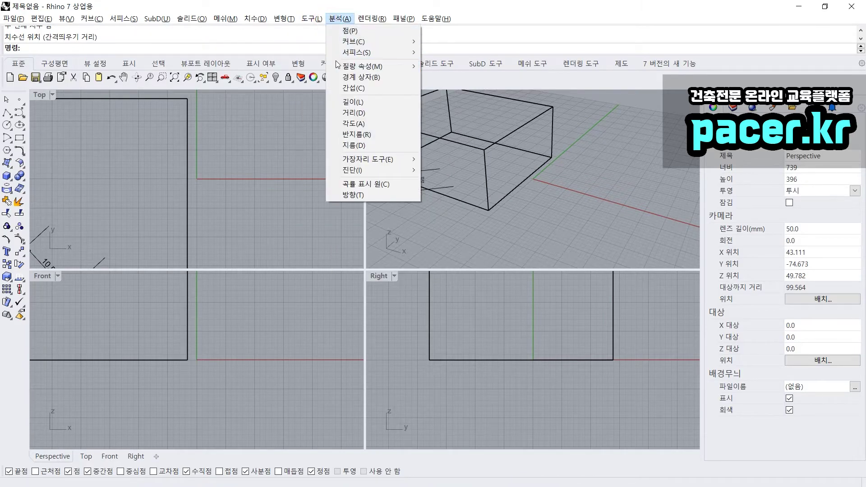
pyautogui.click(581, 123)
pyautogui.hotkey('ctrl', 'a')
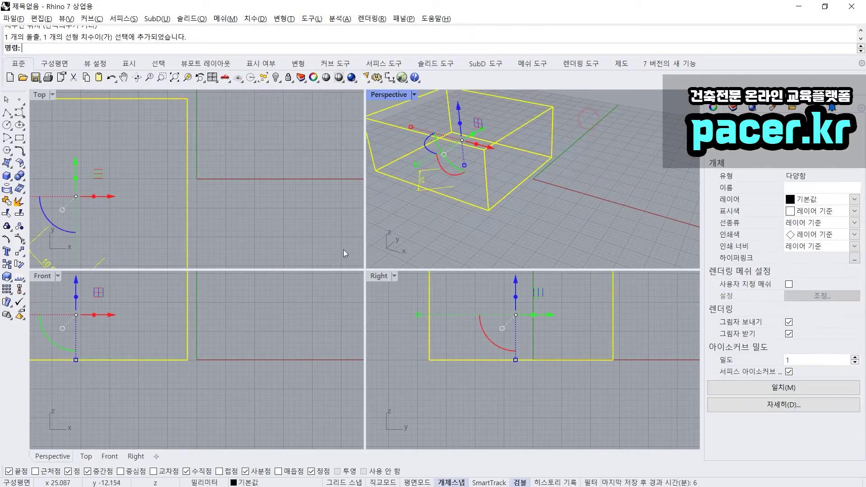
pyautogui.press('Delete')
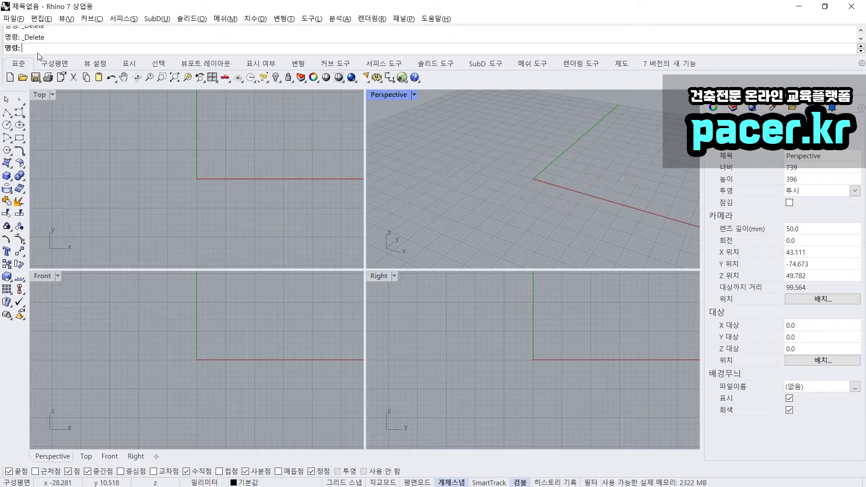
pyautogui.click(470, 188)
# Step: Switch to the browser and open the shortcut download link on the 라이노 단축키 링크 page
pyautogui.hotkey('alt', 'Tab')
pyautogui.hotkey('alt', 'Tab')
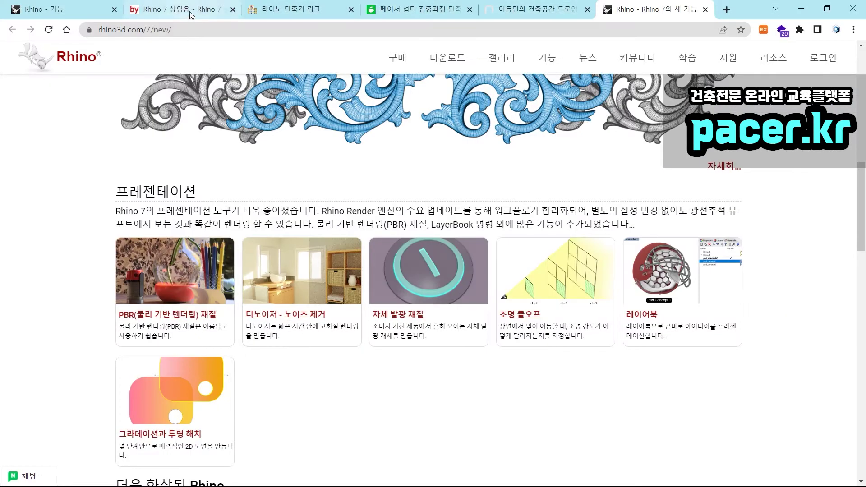
pyautogui.click(272, 9)
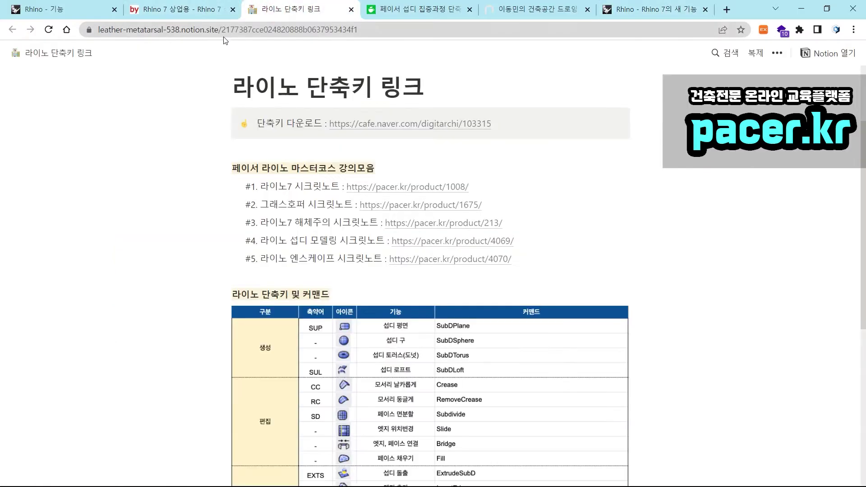
pyautogui.click(355, 129)
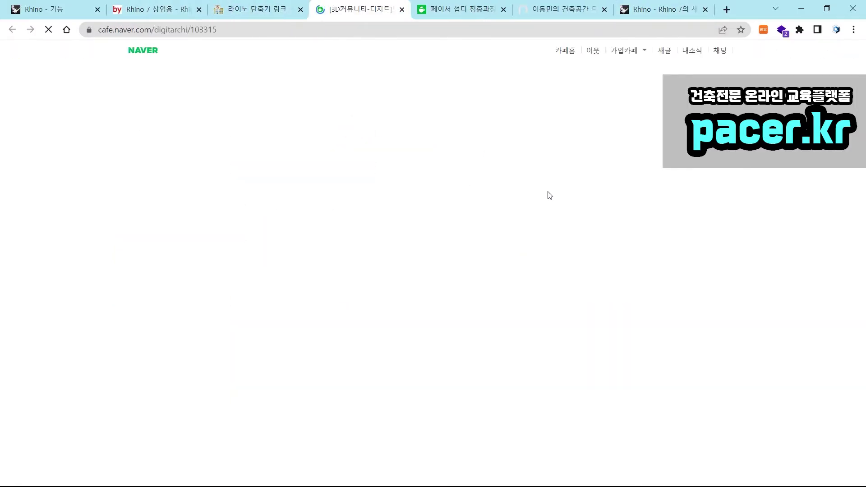
pyautogui.scroll(-5, 560, 245)
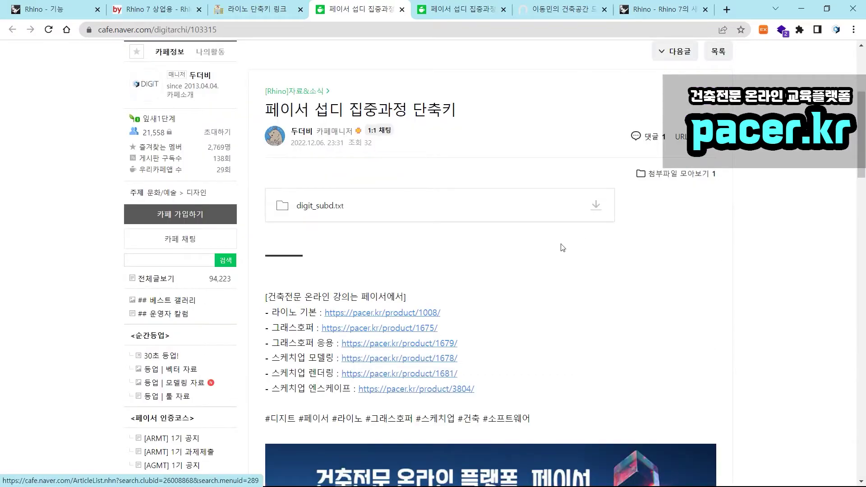
# Step: Highlight the digit_subd.txt attachment name and view the post's list of attachments with its save options
pyautogui.moveTo(348, 207); pyautogui.dragTo(295, 208)
pyautogui.click(307, 208)
pyautogui.doubleClick(325, 206)
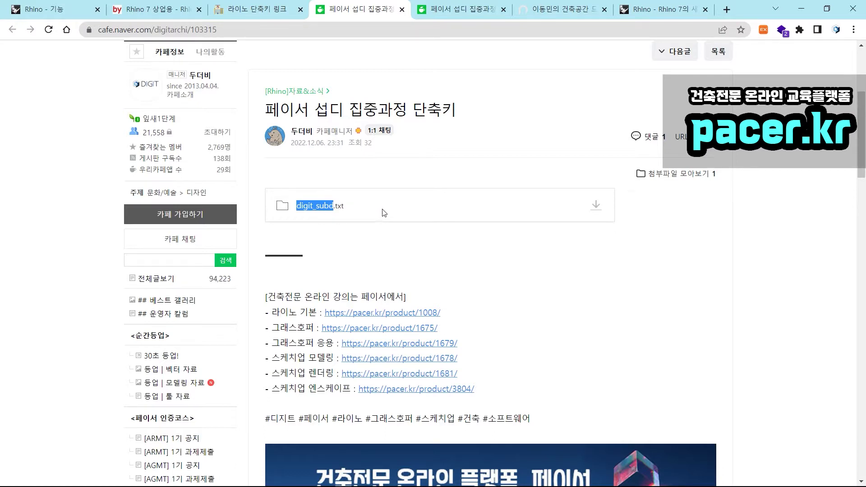
pyautogui.click(671, 175)
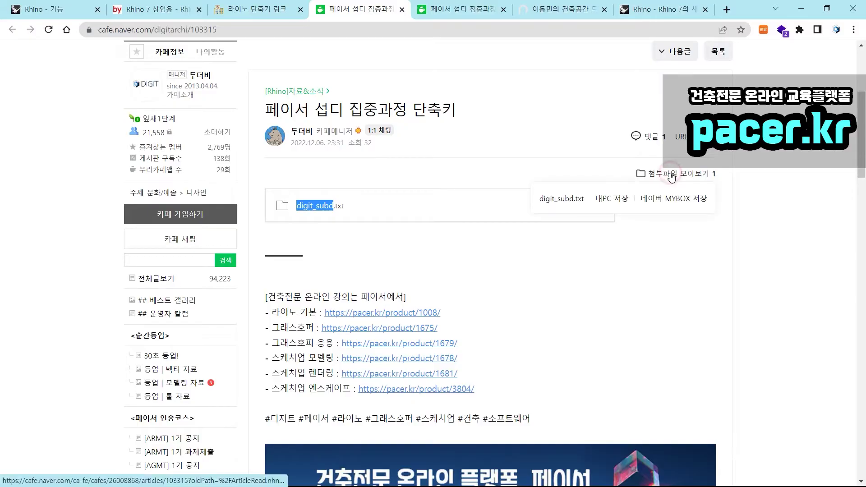
pyautogui.click(645, 260)
pyautogui.click(517, 162)
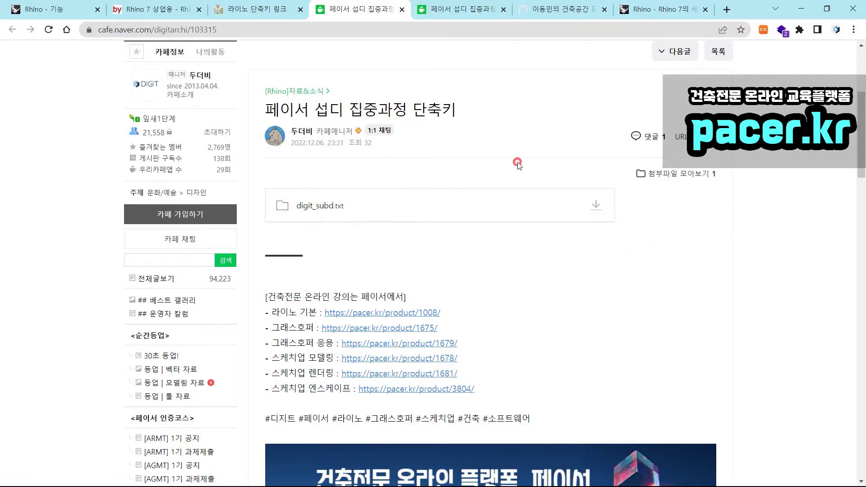
# Step: Switch to File Explorer and open digit_subd from the 라이노_그래스호퍼_유튜브강의용 folder on the desktop
pyautogui.hotkey('alt', 'Tab')
pyautogui.click(377, 193)
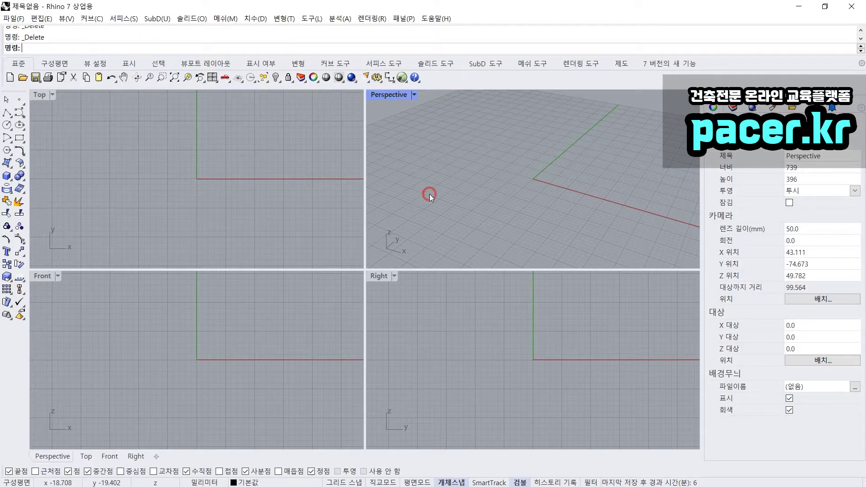
pyautogui.hotkey('alt', 'Tab')
pyautogui.hotkey('alt', 'Tab')
pyautogui.hotkey('alt', 'Tab')
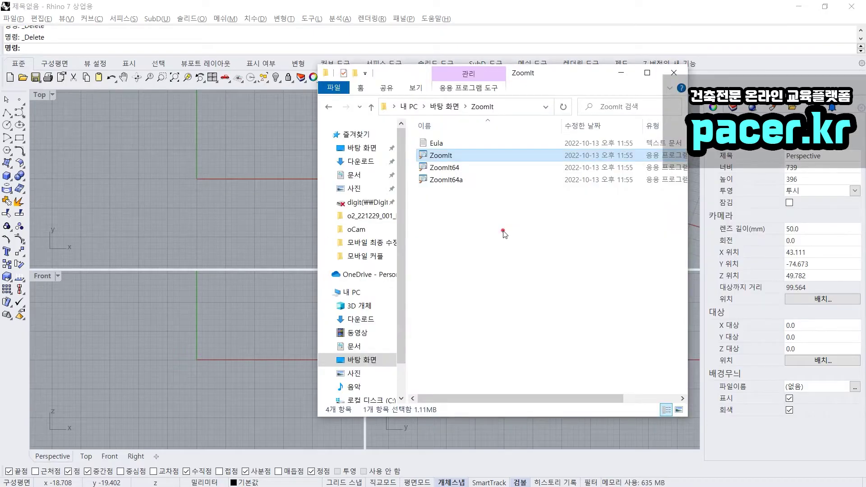
pyautogui.click(362, 148)
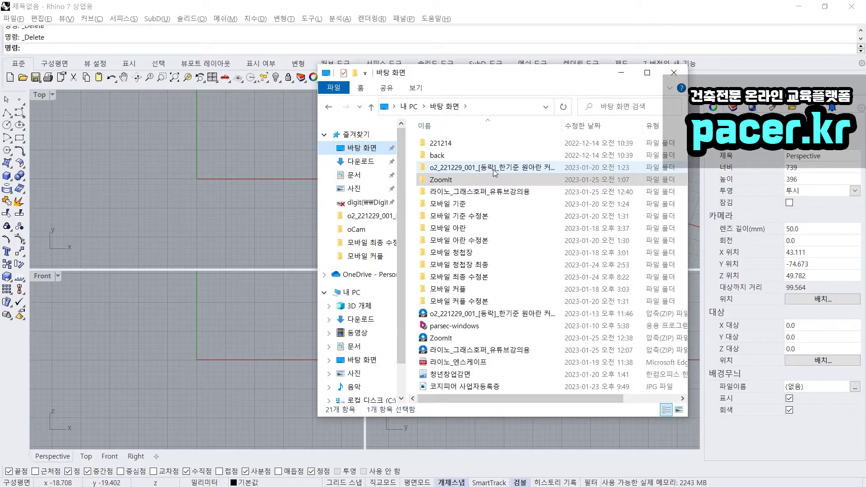
pyautogui.doubleClick(488, 192)
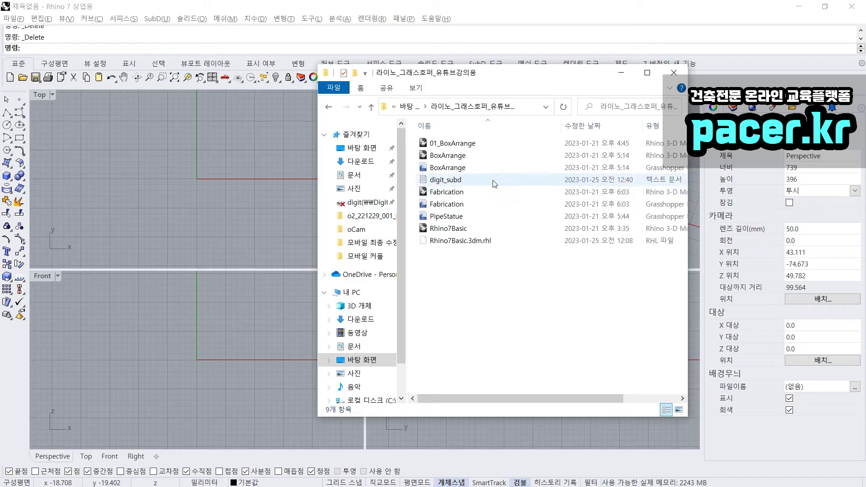
pyautogui.doubleClick(482, 181)
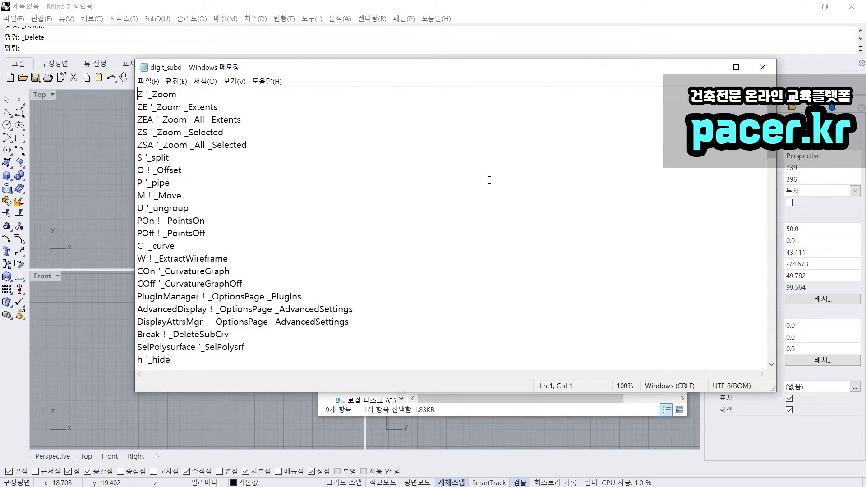
# Step: Enlarge the text to 280% and examine the zoom and split aliases at the start of the list
pyautogui.keyDown('ctrl'); pyautogui.scroll(18, 186, 148); pyautogui.keyUp('ctrl')
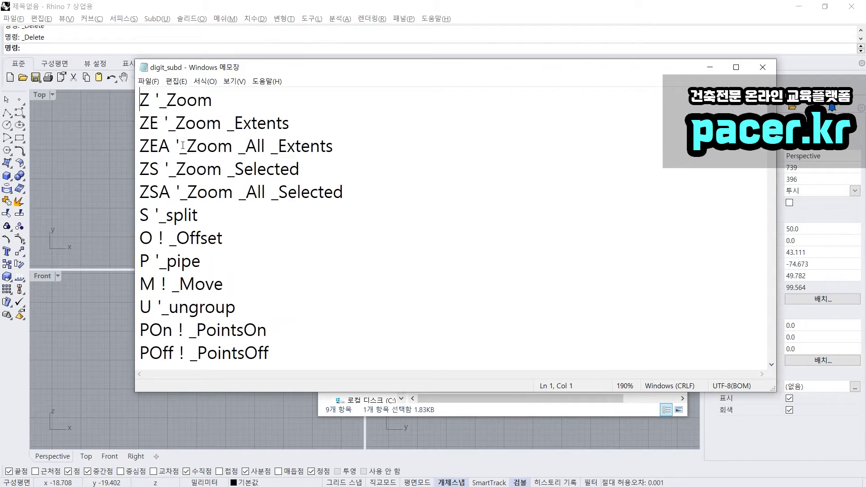
pyautogui.click(165, 114)
pyautogui.moveTo(164, 113); pyautogui.dragTo(175, 139)
pyautogui.click(187, 173)
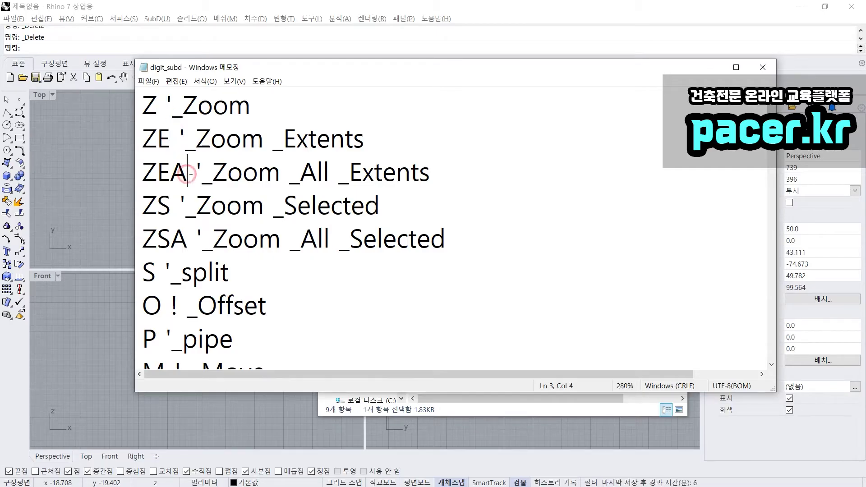
pyautogui.moveTo(187, 172); pyautogui.dragTo(143, 176)
pyautogui.moveTo(171, 205); pyautogui.dragTo(380, 207)
pyautogui.moveTo(196, 238); pyautogui.dragTo(447, 238)
pyautogui.moveTo(169, 278); pyautogui.dragTo(252, 278)
pyautogui.click(263, 276)
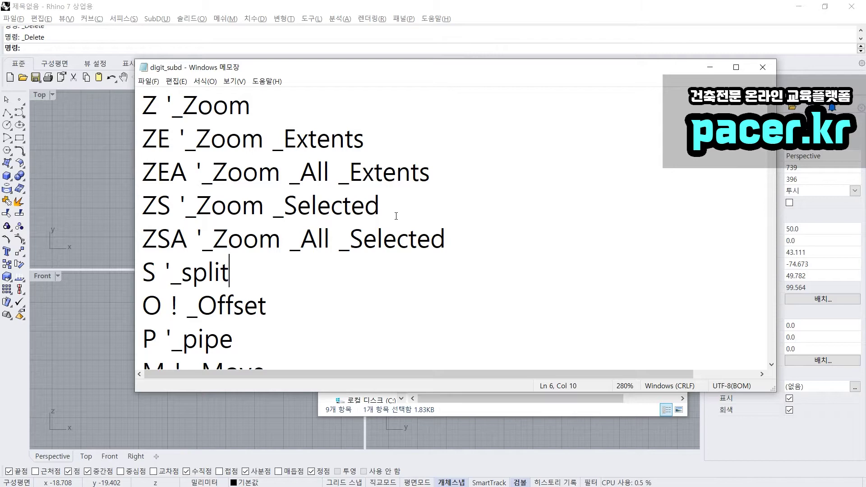
# Step: Read through the remaining aliases, highlighting the commands assigned to tr and sp, and return to the start of the list
pyautogui.scroll(-5, 388, 216)
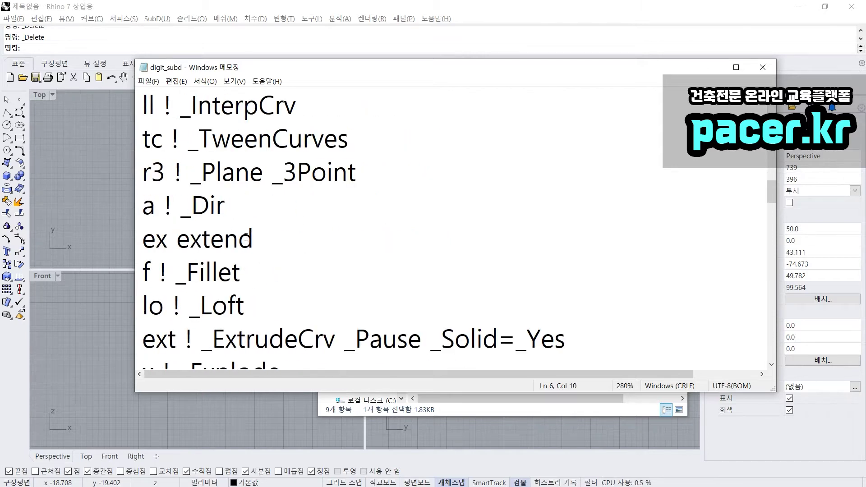
pyautogui.scroll(-1, 245, 238)
pyautogui.scroll(-1, 226, 240)
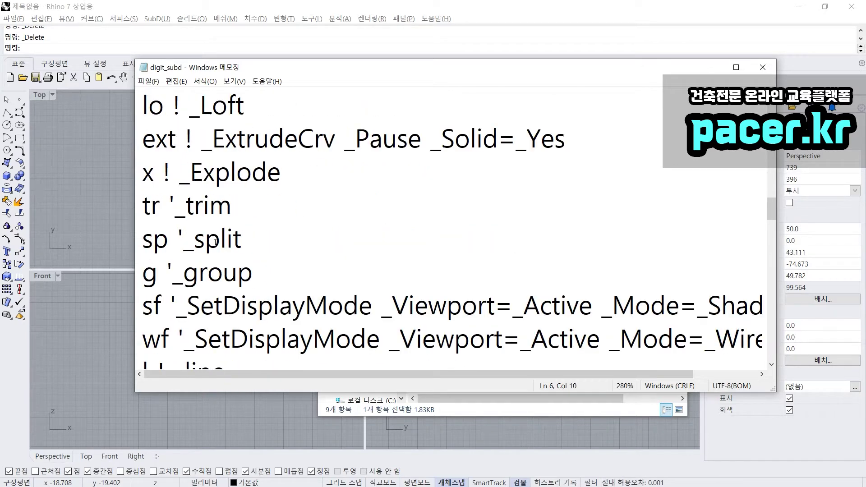
pyautogui.moveTo(164, 213); pyautogui.dragTo(235, 210)
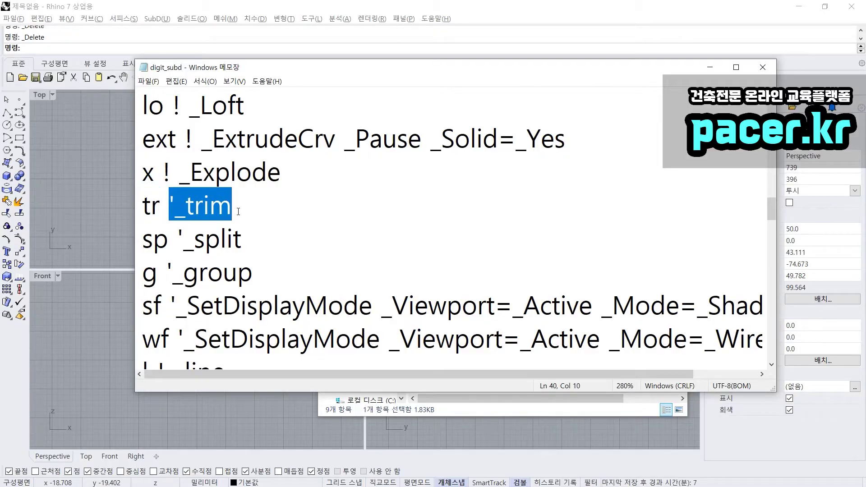
pyautogui.moveTo(142, 239); pyautogui.dragTo(271, 243)
pyautogui.click(176, 243)
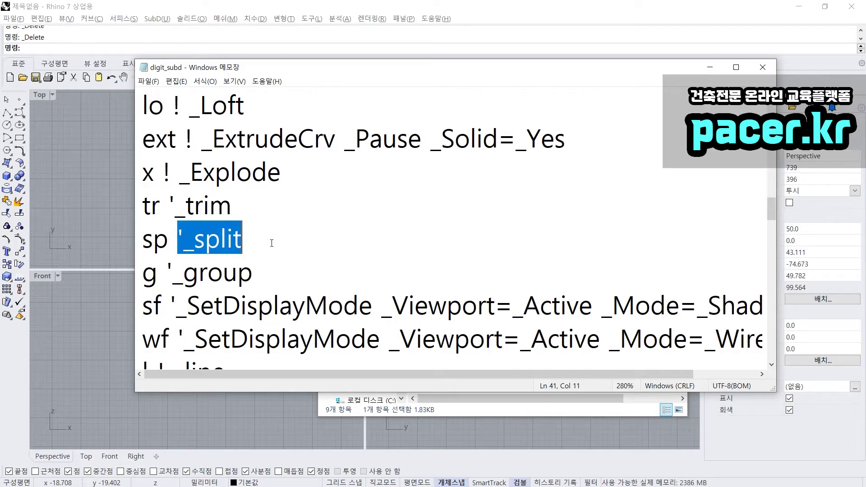
pyautogui.scroll(-3, 211, 270)
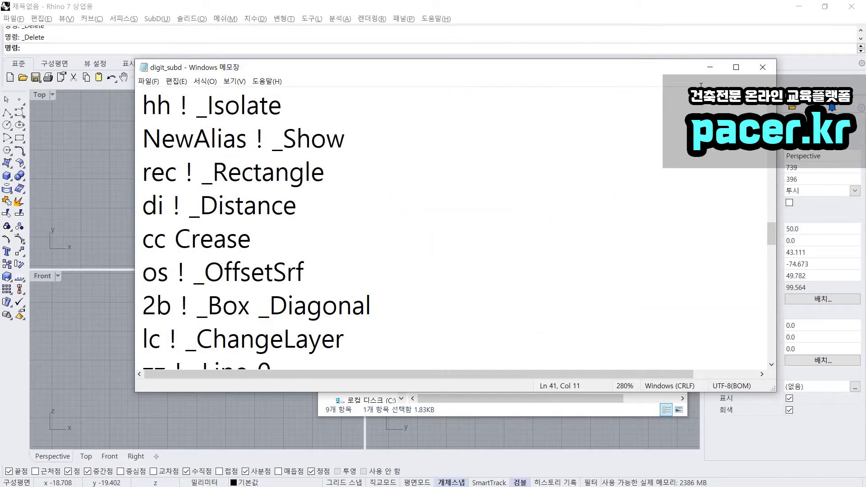
pyautogui.scroll(15, 701, 85)
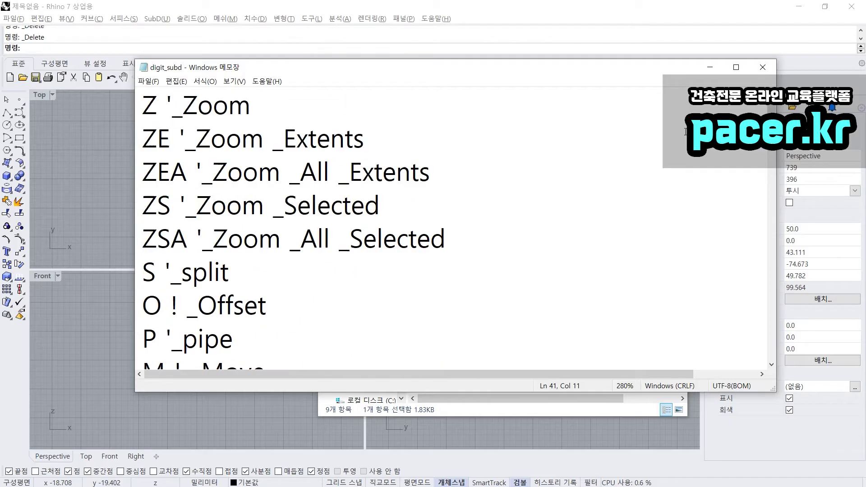
# Step: Close the digit_subd file and switch back to Rhino's Perspective viewport
pyautogui.click(762, 67)
pyautogui.click(181, 205)
pyautogui.click(507, 150)
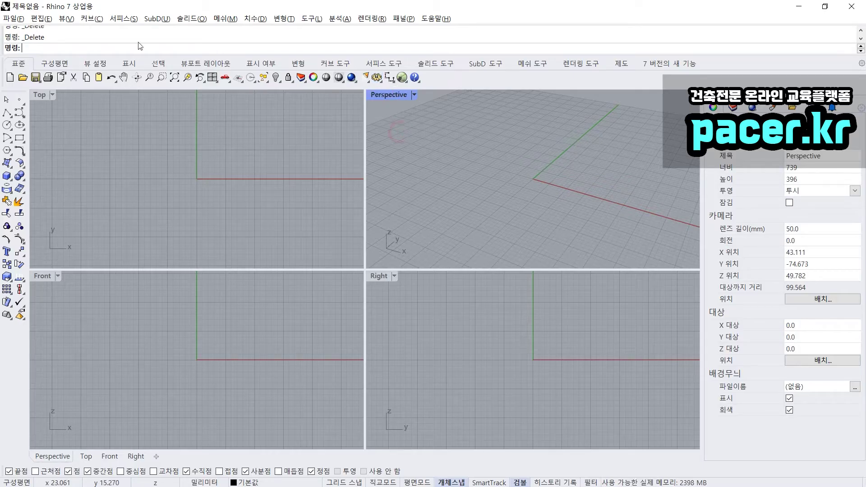
# Step: Run the Options command to open the Rhino options dialog
pyautogui.write('Opy')
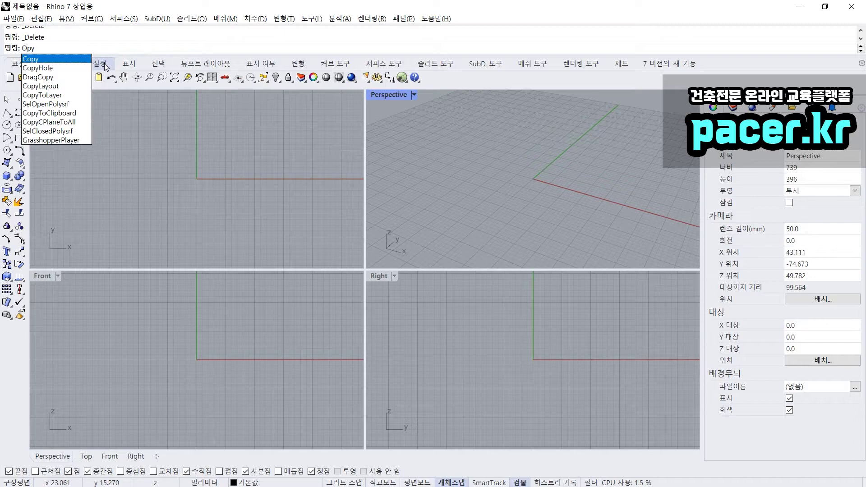
pyautogui.press('BackSpace')
pyautogui.write('tions')
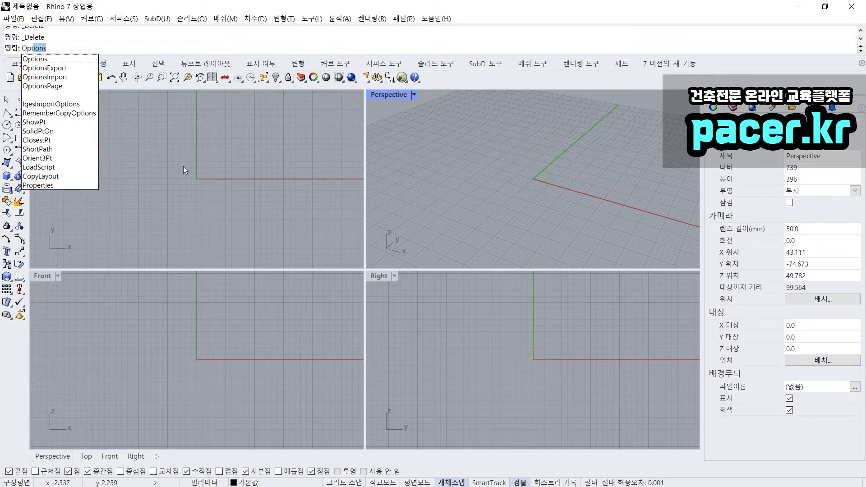
pyautogui.press('Return')
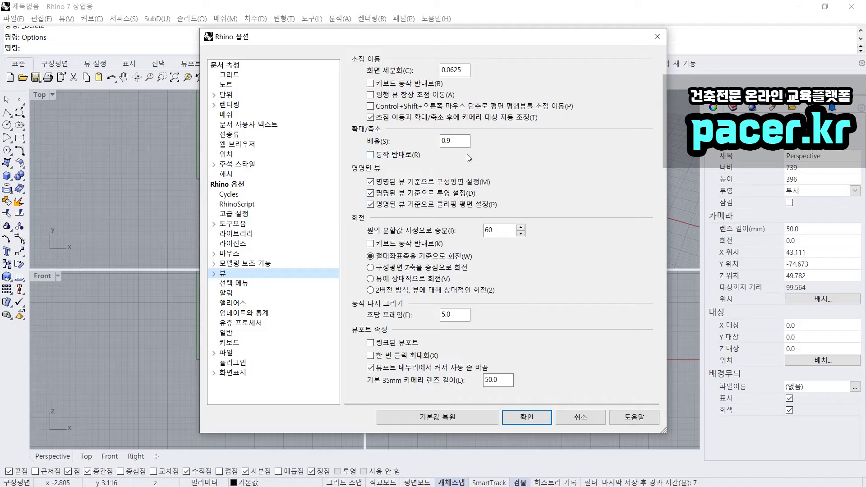
# Step: Examine the Document Properties and Rhino Options groups in the settings tree, comparing the pages each group contains
pyautogui.click(229, 66)
pyautogui.click(229, 185)
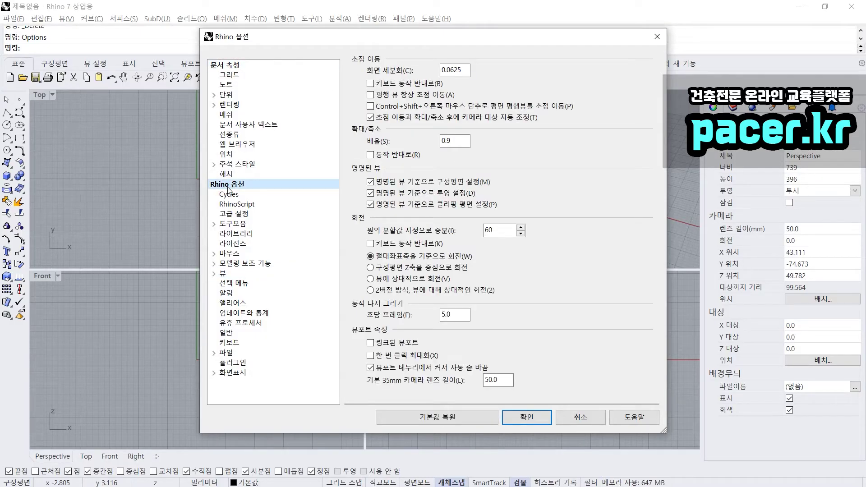
pyautogui.moveTo(239, 66)
pyautogui.mouseDown()
pyautogui.moveTo(238, 74)
pyautogui.moveTo(212, 71)
pyautogui.moveTo(232, 57)
pyautogui.moveTo(273, 88)
pyautogui.moveTo(272, 166)
pyautogui.mouseUp()
pyautogui.moveTo(282, 133); pyautogui.dragTo(298, 129)
pyautogui.moveTo(244, 185)
pyautogui.mouseDown()
pyautogui.moveTo(205, 183)
pyautogui.moveTo(247, 179)
pyautogui.moveTo(239, 189)
pyautogui.moveTo(276, 197)
pyautogui.moveTo(282, 357)
pyautogui.mouseUp()
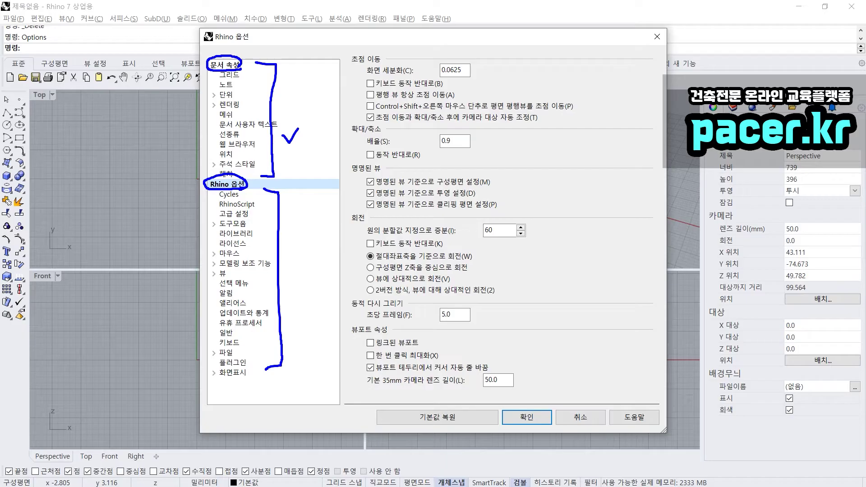
pyautogui.moveTo(216, 50); pyautogui.dragTo(231, 45)
pyautogui.moveTo(118, 19)
pyautogui.mouseDown()
pyautogui.moveTo(28, 21)
pyautogui.moveTo(6, 2)
pyautogui.moveTo(72, 1)
pyautogui.moveTo(102, 18)
pyautogui.mouseUp()
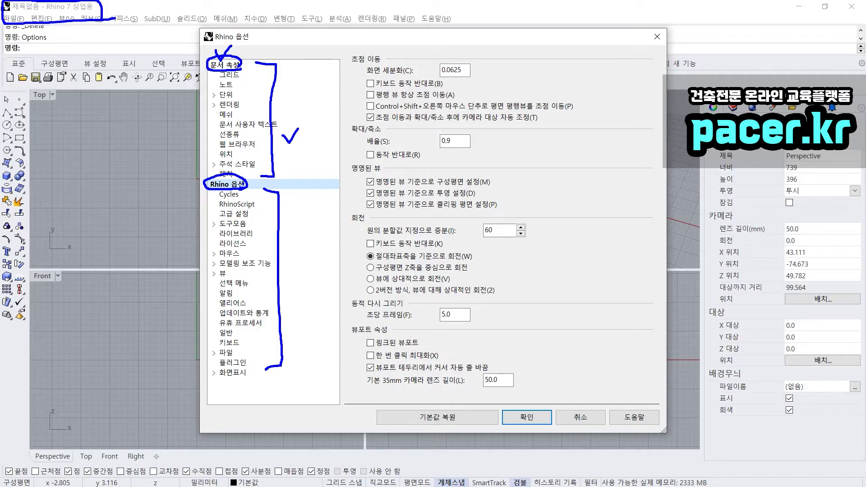
pyautogui.moveTo(233, 174)
pyautogui.mouseDown()
pyautogui.moveTo(193, 175)
pyautogui.moveTo(187, 386)
pyautogui.moveTo(289, 377)
pyautogui.moveTo(281, 185)
pyautogui.moveTo(193, 184)
pyautogui.moveTo(186, 171)
pyautogui.moveTo(162, 182)
pyautogui.moveTo(196, 172)
pyautogui.mouseUp()
pyautogui.moveTo(318, 349)
pyautogui.mouseDown()
pyautogui.moveTo(320, 306)
pyautogui.moveTo(280, 388)
pyautogui.mouseUp()
pyautogui.press('Escape')
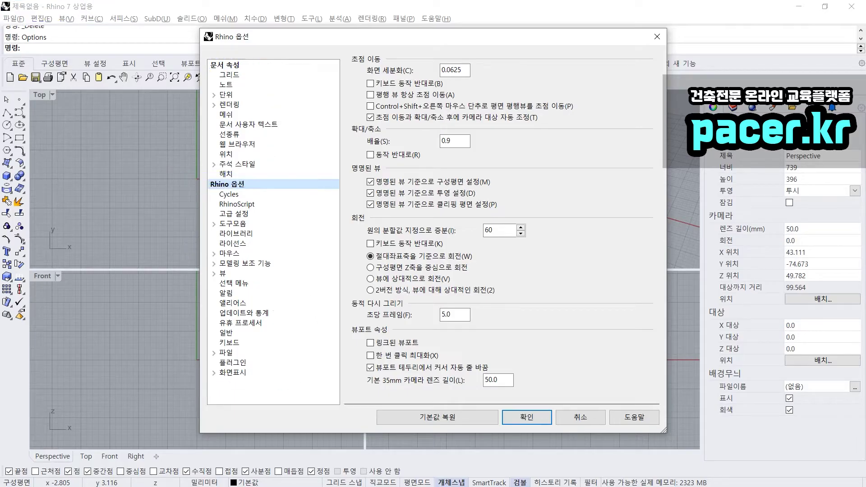
# Step: Display the alias settings and examine the dup alias together with its assigned DupFaceBorder command
pyautogui.click(237, 303)
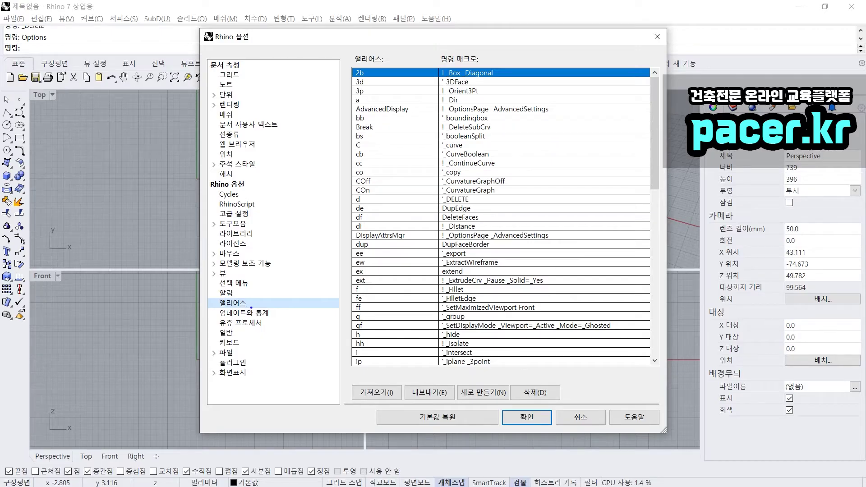
pyautogui.moveTo(249, 310)
pyautogui.mouseDown()
pyautogui.moveTo(240, 317)
pyautogui.moveTo(210, 311)
pyautogui.moveTo(237, 293)
pyautogui.moveTo(248, 308)
pyautogui.mouseUp()
pyautogui.moveTo(289, 244); pyautogui.dragTo(265, 300)
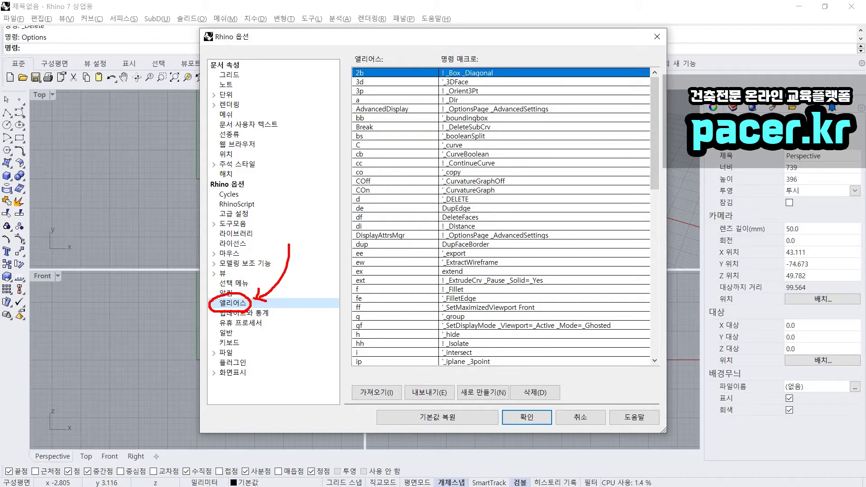
pyautogui.moveTo(463, 241)
pyautogui.mouseDown()
pyautogui.moveTo(443, 248)
pyautogui.moveTo(490, 244)
pyautogui.moveTo(450, 243)
pyautogui.mouseUp()
pyautogui.moveTo(381, 247)
pyautogui.mouseDown()
pyautogui.moveTo(356, 250)
pyautogui.moveTo(374, 240)
pyautogui.moveTo(383, 254)
pyautogui.moveTo(389, 245)
pyautogui.mouseUp()
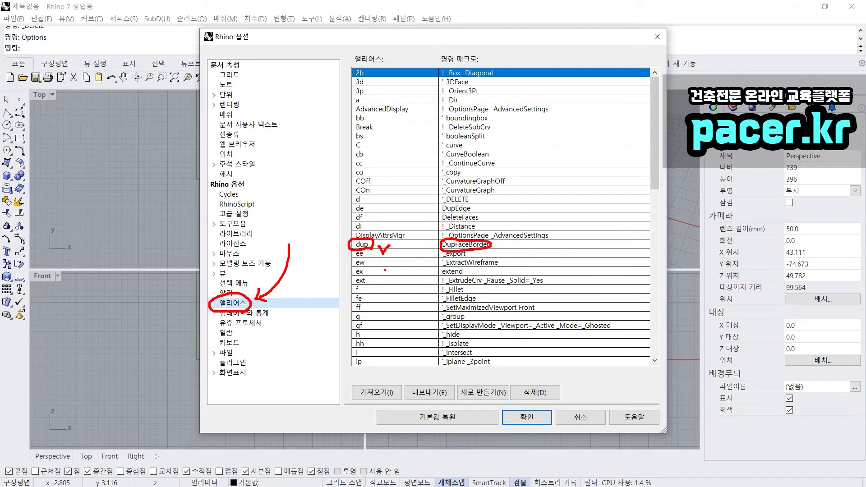
pyautogui.moveTo(280, 235)
pyautogui.mouseDown()
pyautogui.moveTo(294, 228)
pyautogui.moveTo(296, 242)
pyautogui.mouseUp()
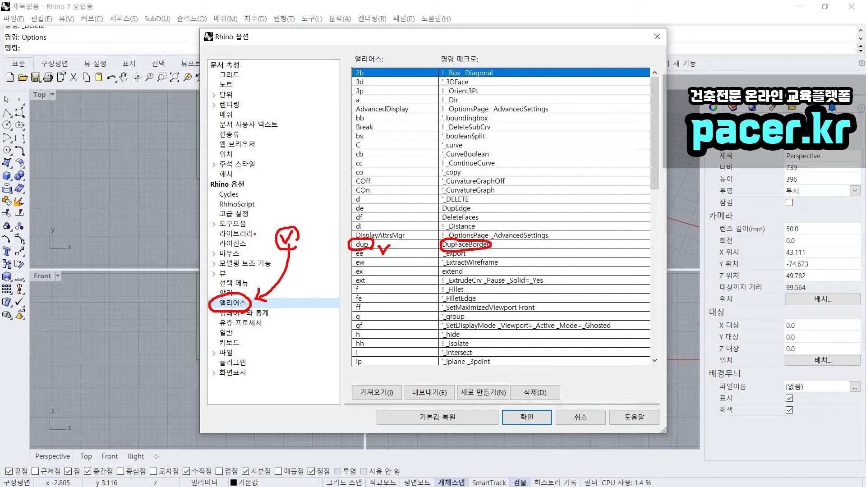
# Step: Examine where the alias page sits within the Rhino Options group and clear the markings
pyautogui.moveTo(266, 202)
pyautogui.mouseDown()
pyautogui.moveTo(267, 212)
pyautogui.moveTo(273, 207)
pyautogui.mouseUp()
pyautogui.moveTo(239, 289)
pyautogui.mouseDown()
pyautogui.moveTo(206, 299)
pyautogui.moveTo(249, 316)
pyautogui.moveTo(230, 288)
pyautogui.mouseUp()
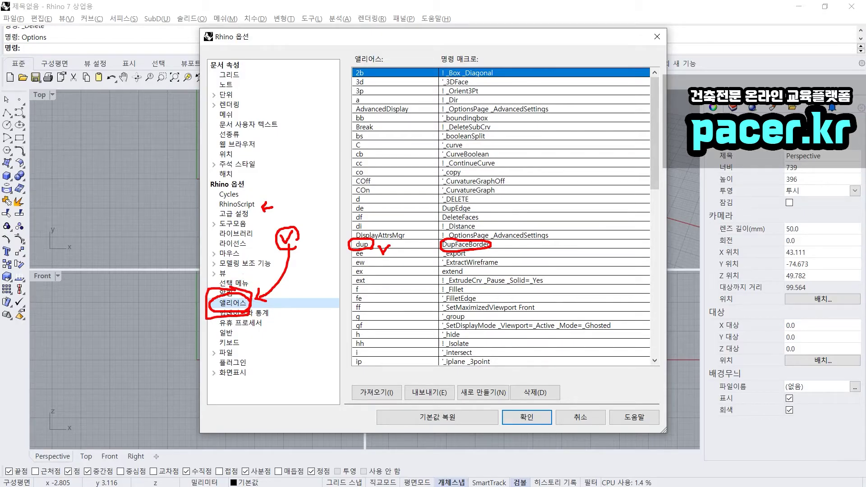
pyautogui.moveTo(242, 177)
pyautogui.mouseDown()
pyautogui.moveTo(206, 179)
pyautogui.moveTo(232, 193)
pyautogui.moveTo(207, 179)
pyautogui.moveTo(248, 187)
pyautogui.moveTo(207, 185)
pyautogui.moveTo(189, 316)
pyautogui.moveTo(334, 266)
pyautogui.moveTo(247, 181)
pyautogui.mouseUp()
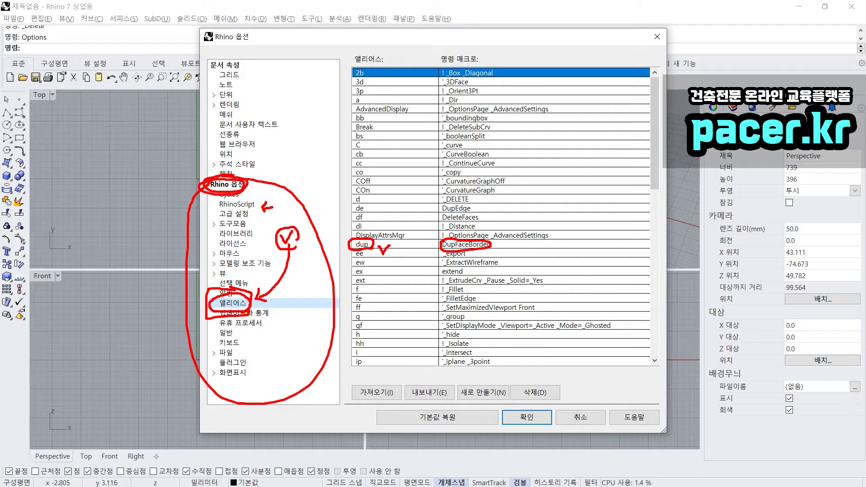
pyautogui.moveTo(182, 180); pyautogui.dragTo(172, 189)
pyautogui.moveTo(316, 384); pyautogui.dragTo(314, 399)
pyautogui.moveTo(212, 305)
pyautogui.mouseDown()
pyautogui.moveTo(233, 312)
pyautogui.moveTo(255, 296)
pyautogui.moveTo(213, 309)
pyautogui.mouseUp()
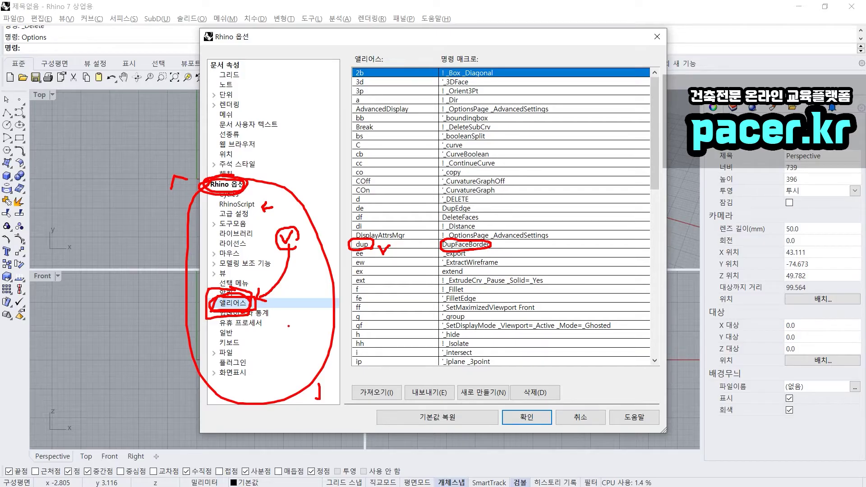
pyautogui.press('Escape')
pyautogui.click(288, 306)
pyautogui.click(285, 312)
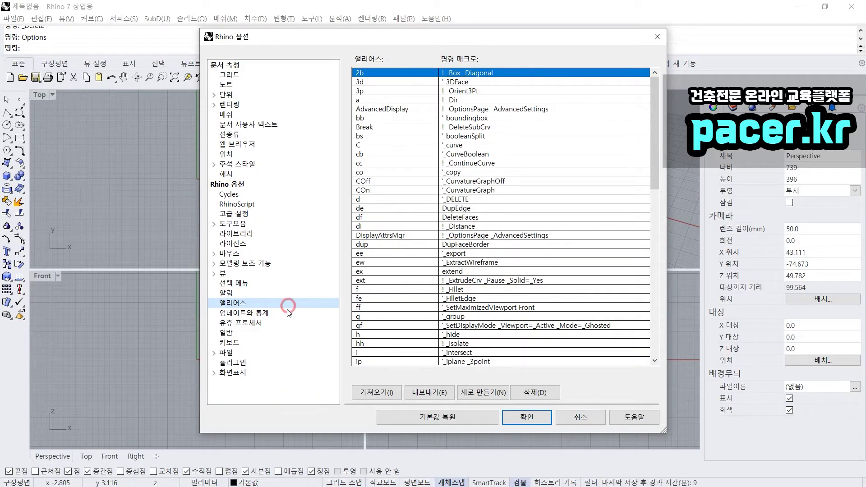
# Step: Import aliases from the digit_subd text file in the desktop folder 라이노_그래스호퍼_유튜브강의용, replacing all existing duplicates
pyautogui.click(282, 302)
pyautogui.scroll(-8, 558, 227)
pyautogui.scroll(8, 558, 227)
pyautogui.scroll(-8, 558, 226)
pyautogui.scroll(8, 559, 227)
pyautogui.click(377, 392)
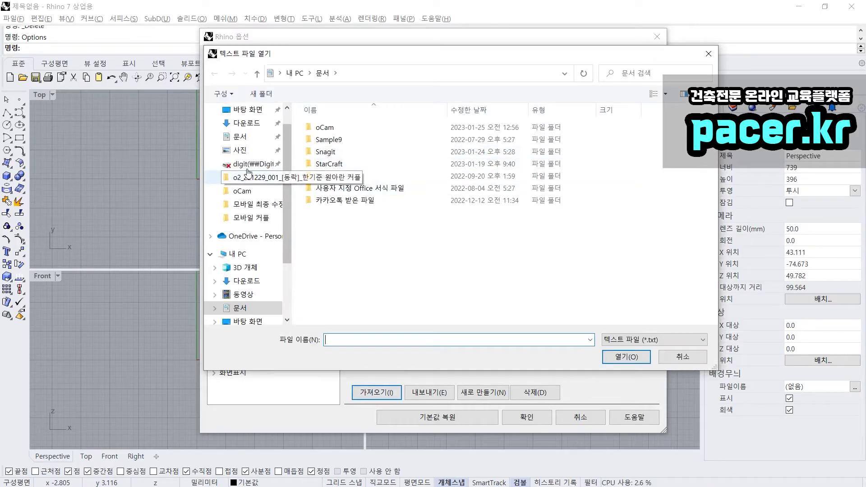
pyautogui.click(247, 132)
pyautogui.click(456, 156)
pyautogui.doubleClick(602, 145)
pyautogui.click(383, 128)
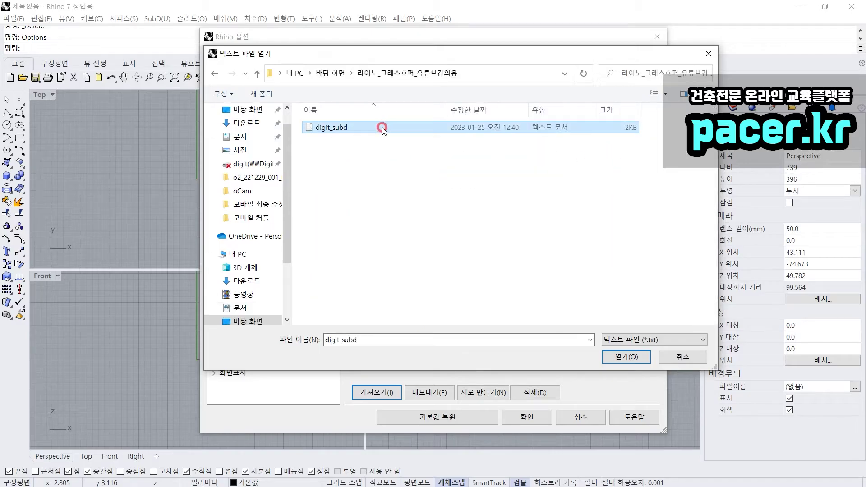
pyautogui.doubleClick(382, 127)
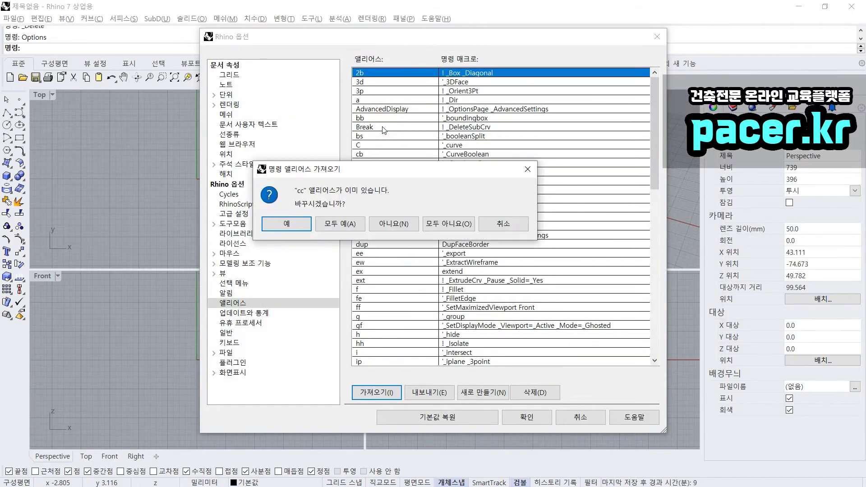
pyautogui.moveTo(392, 174); pyautogui.dragTo(482, 166)
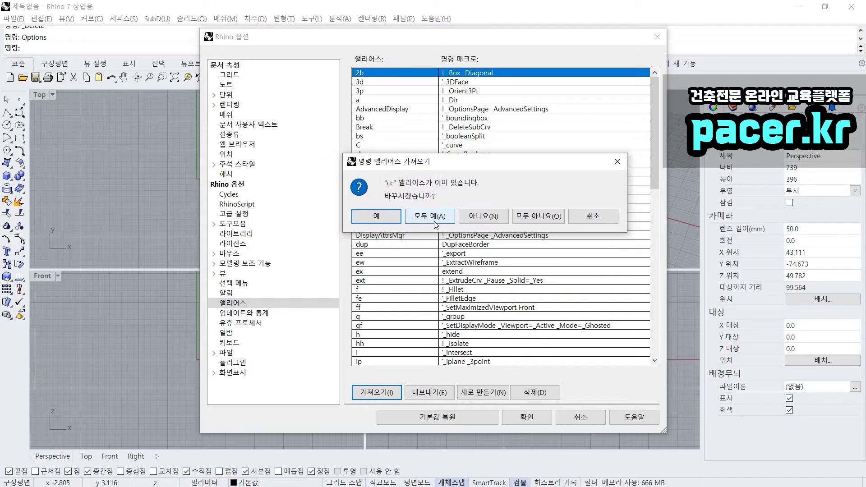
pyautogui.click(432, 219)
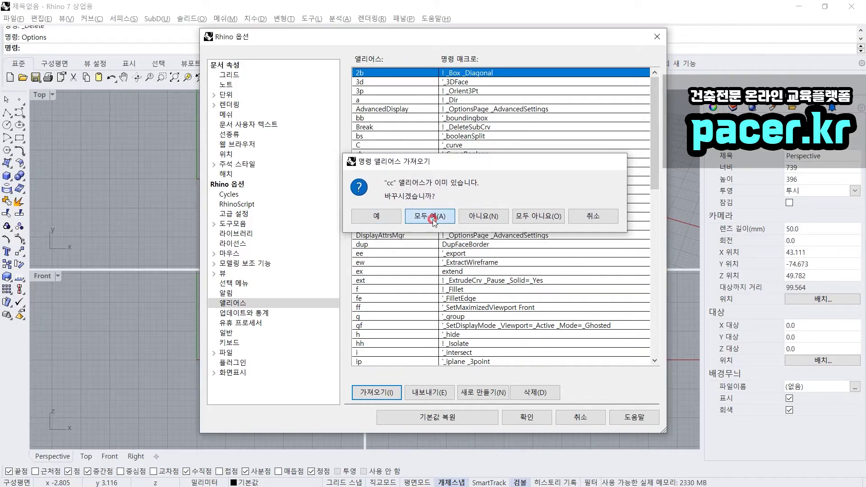
pyautogui.click(488, 261)
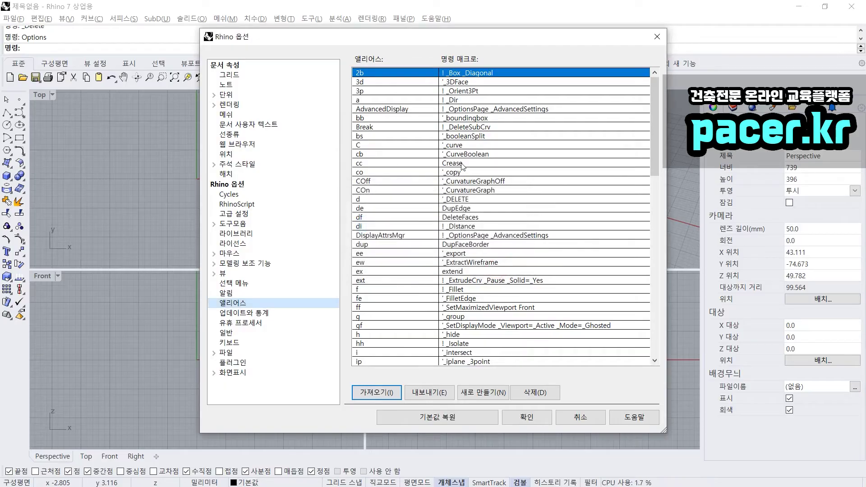
# Step: Check the imported aliases through the whole list, including cc for Crease, and accept the Rhino options
pyautogui.scroll(-6, 488, 201)
pyautogui.scroll(-3, 489, 201)
pyautogui.scroll(9, 428, 168)
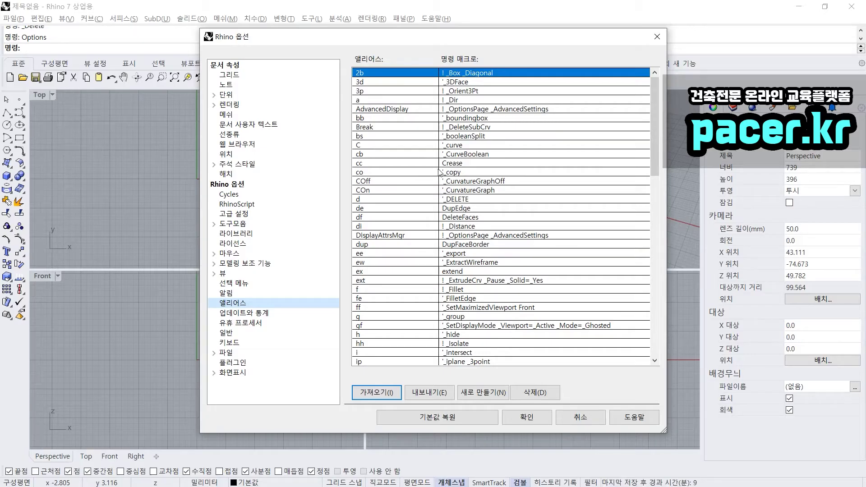
pyautogui.scroll(-20, 517, 264)
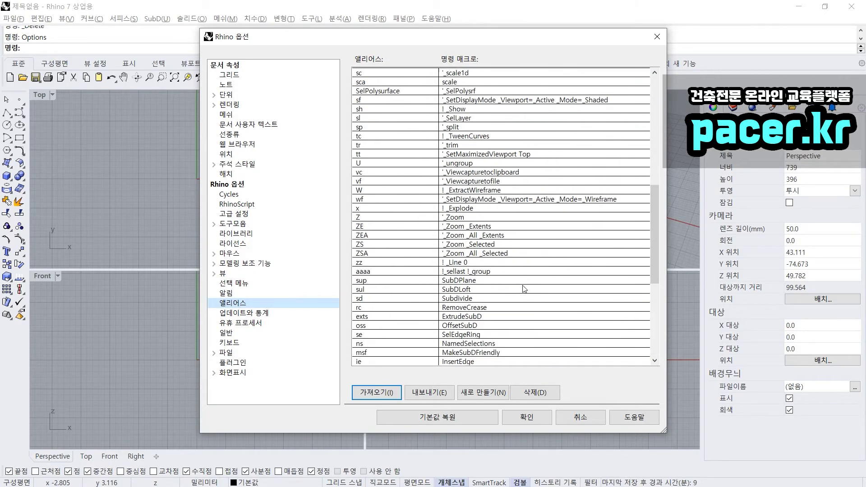
pyautogui.scroll(20, 524, 289)
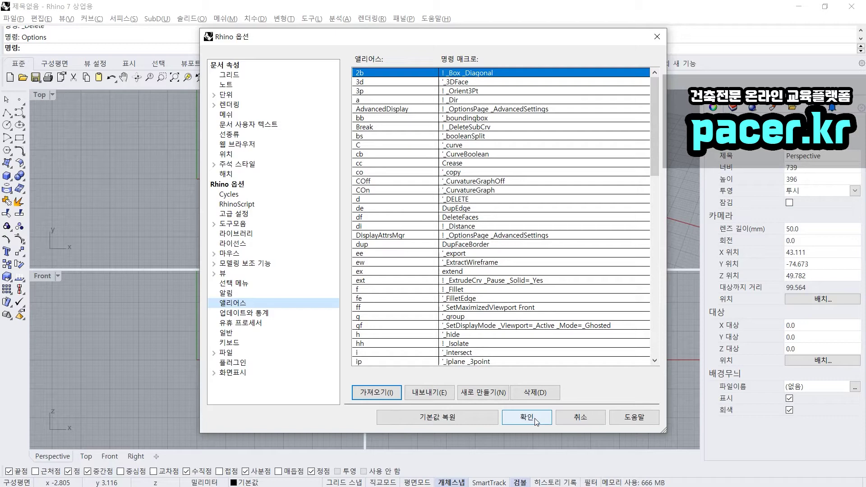
pyautogui.scroll(-18, 643, 268)
pyautogui.scroll(17, 643, 268)
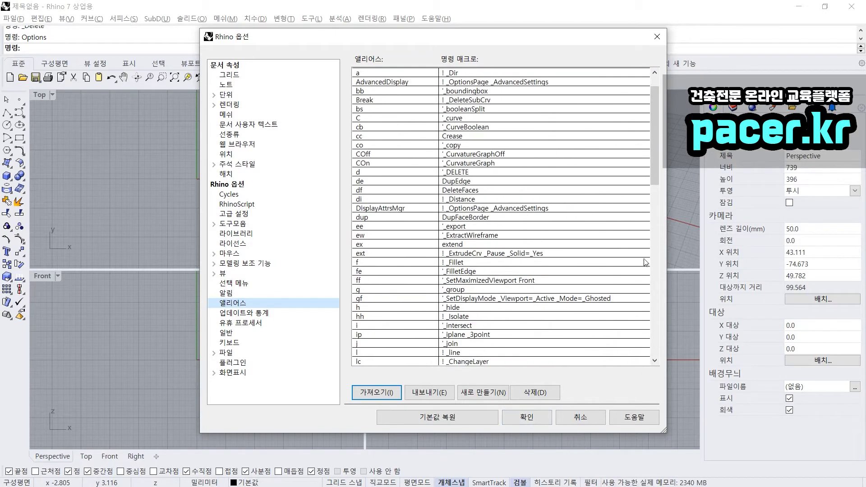
pyautogui.moveTo(654, 156)
pyautogui.mouseDown()
pyautogui.moveTo(655, 204)
pyautogui.moveTo(654, 146)
pyautogui.mouseUp()
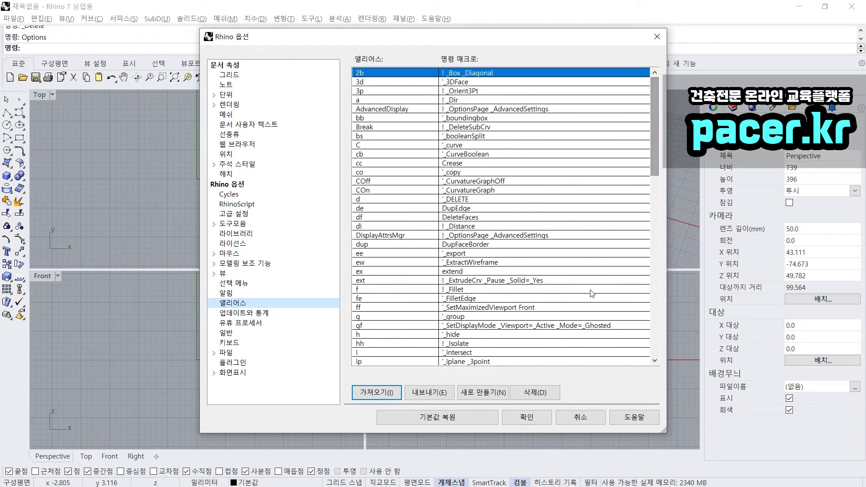
pyautogui.click(523, 418)
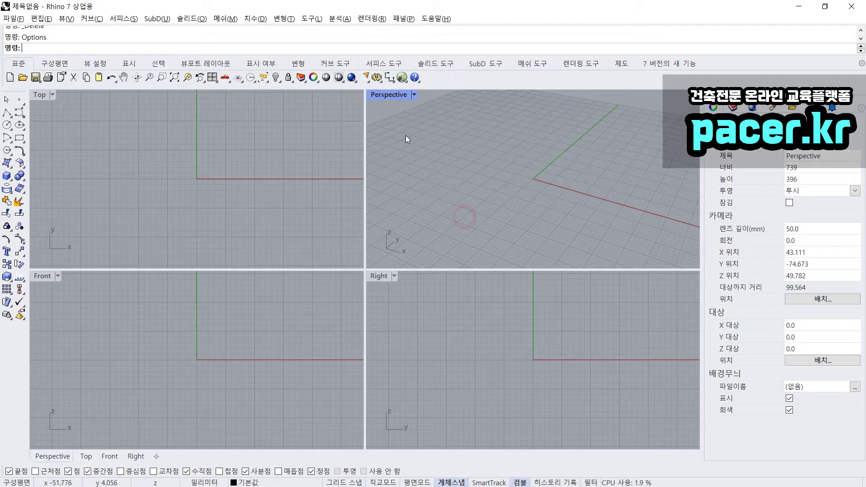
# Step: Create a box with the Box command in the Perspective viewport, picking two opposite base corners and a height
pyautogui.scroll(-7, 424, 193)
pyautogui.scroll(4, 427, 200)
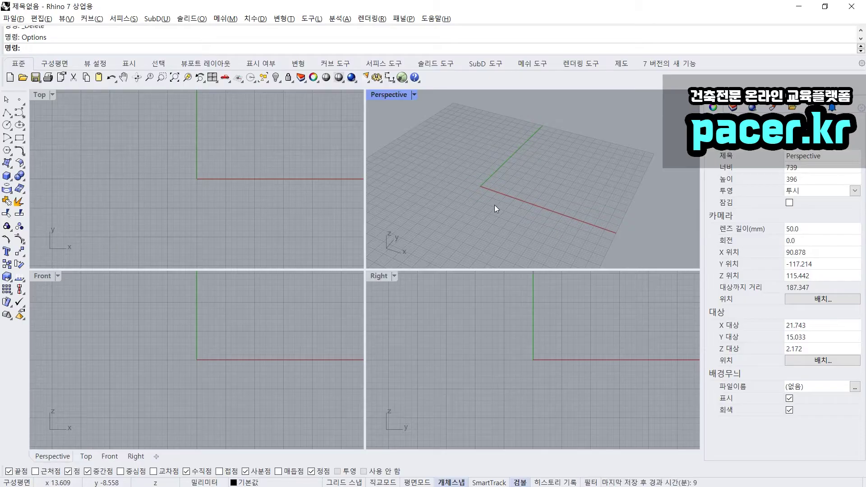
pyautogui.write('Box')
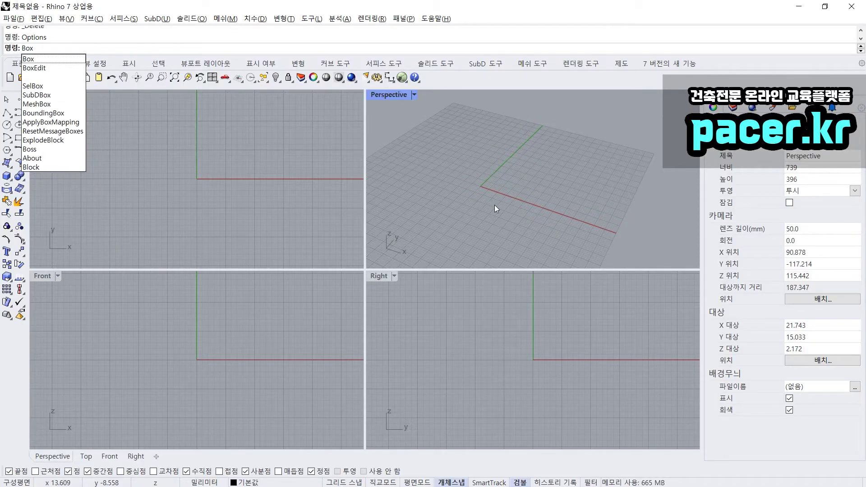
pyautogui.press('Return')
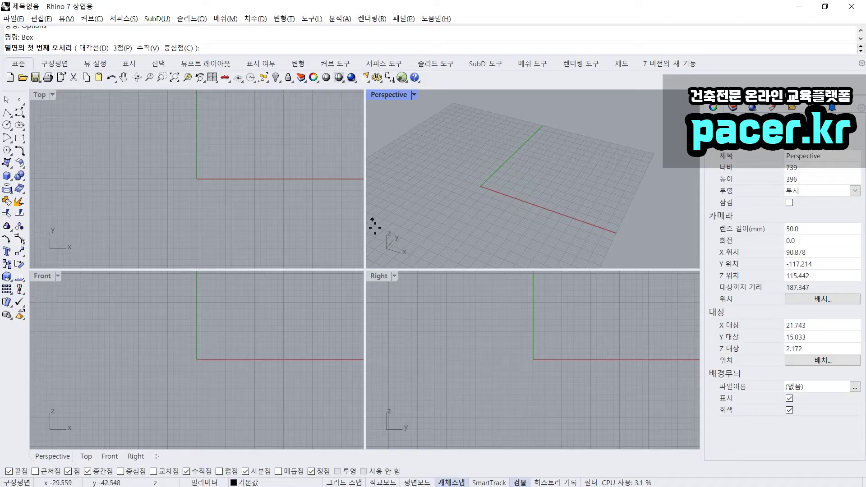
pyautogui.click(457, 145)
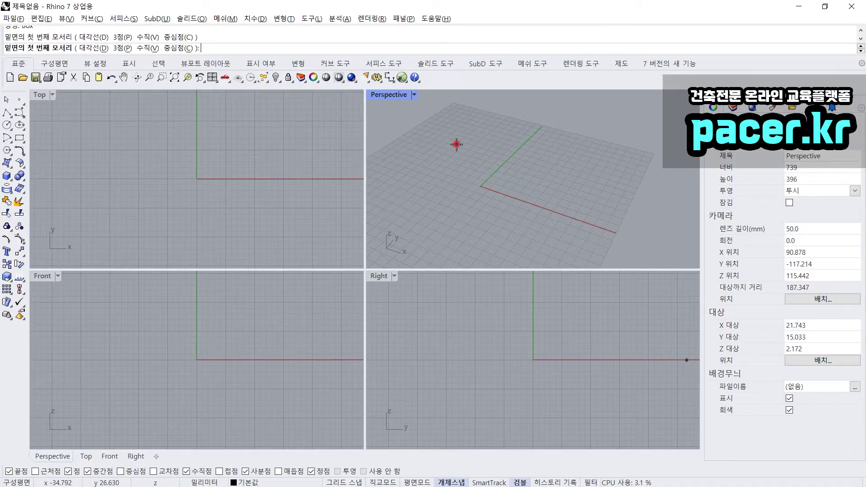
pyautogui.click(491, 239)
pyautogui.moveTo(478, 166); pyautogui.dragTo(405, 120, button='right')
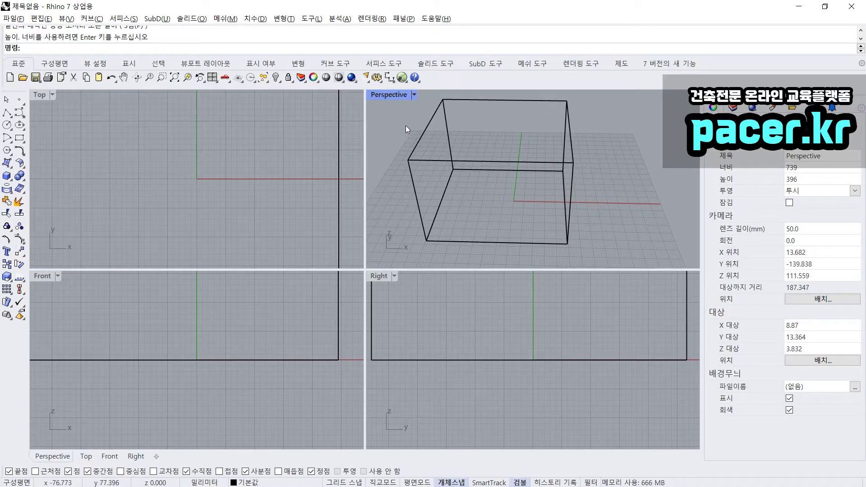
# Step: Maximize the Perspective viewport and view the box from several angles
pyautogui.moveTo(382, 82)
pyautogui.mouseDown()
pyautogui.moveTo(360, 241)
pyautogui.moveTo(529, 273)
pyautogui.moveTo(696, 172)
pyautogui.moveTo(513, 97)
pyautogui.moveTo(334, 104)
pyautogui.mouseUp()
pyautogui.moveTo(382, 279); pyautogui.dragTo(137, 391)
pyautogui.moveTo(151, 361); pyautogui.dragTo(252, 413)
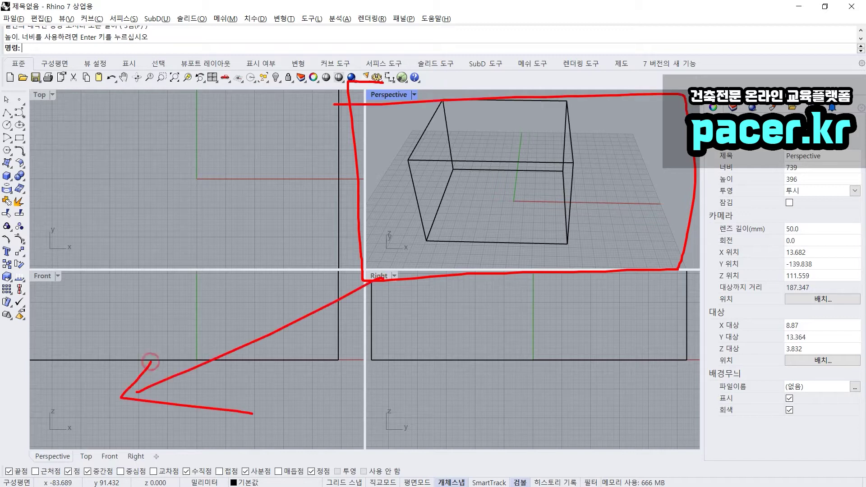
pyautogui.press('Escape')
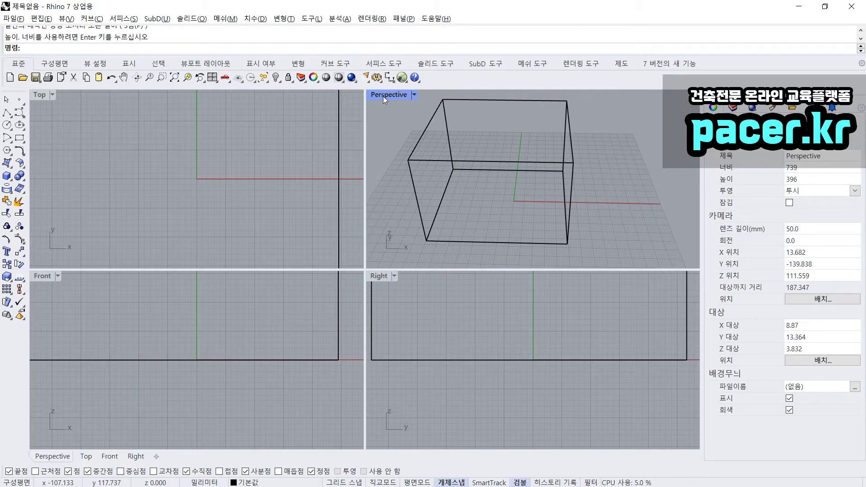
pyautogui.doubleClick(383, 96)
pyautogui.moveTo(566, 280)
pyautogui.mouseDown(button='right')
pyautogui.moveTo(540, 265)
pyautogui.moveTo(555, 271)
pyautogui.mouseUp(button='right')
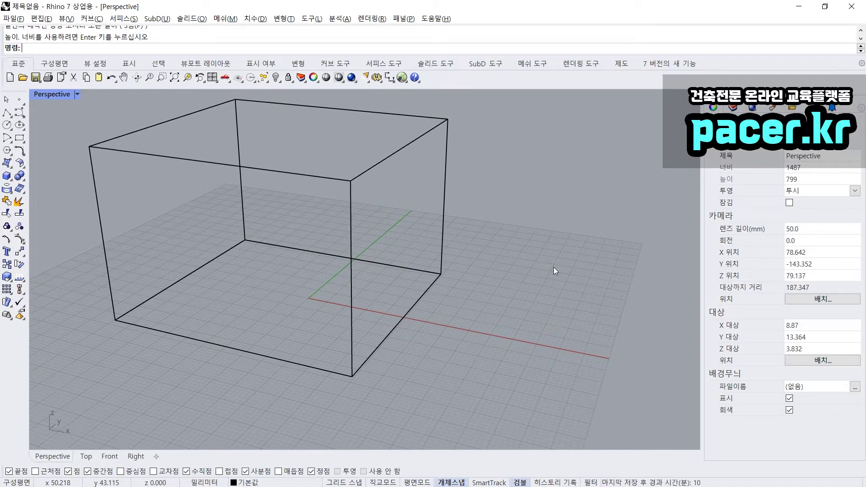
pyautogui.moveTo(567, 248); pyautogui.dragTo(418, 265, button='right')
pyautogui.scroll(2, 433, 267)
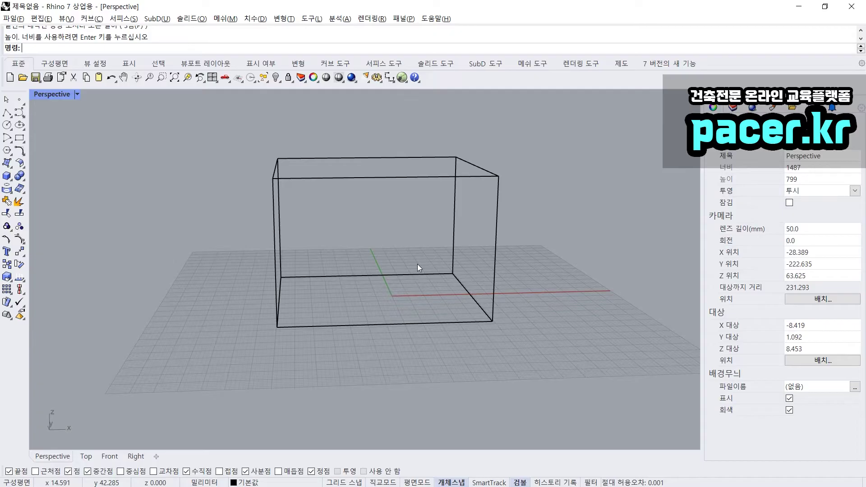
pyautogui.moveTo(405, 231); pyautogui.dragTo(365, 230, button='right')
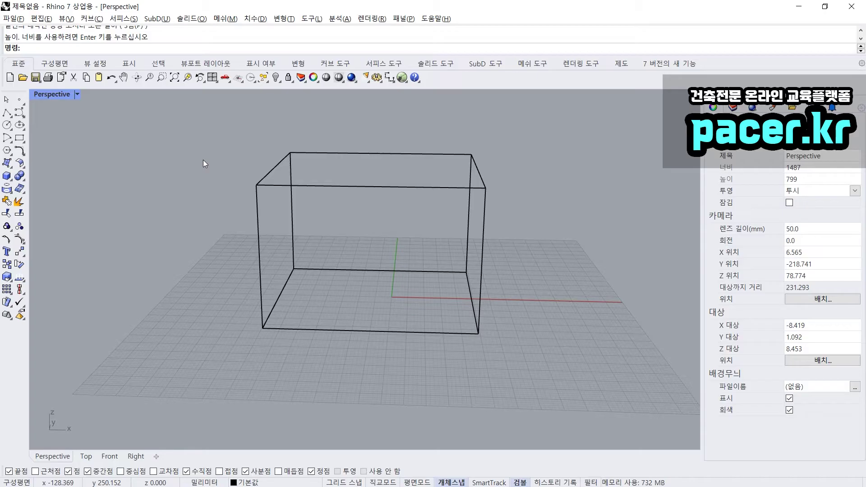
# Step: Examine the display modes available for the Perspective viewport, from Wireframe (와이어프레임), Shaded (음영) and Rendered (렌더링) through to Raytraced (광선추적)
pyautogui.click(100, 49)
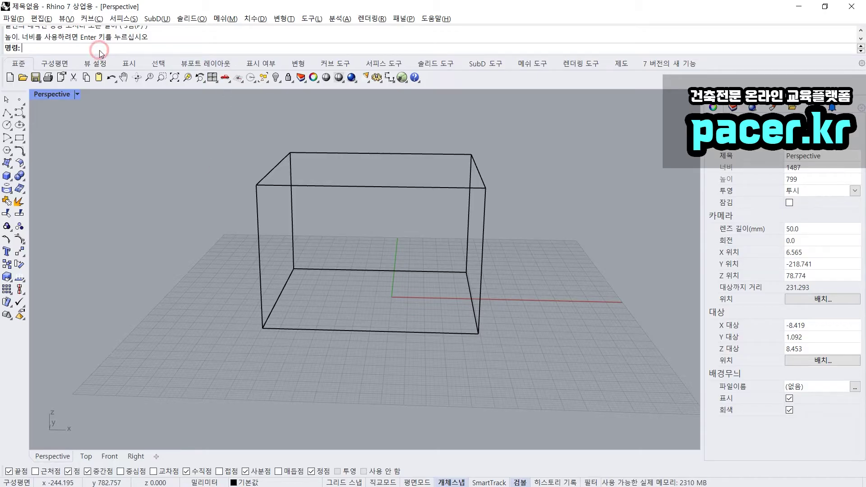
pyautogui.click(59, 96)
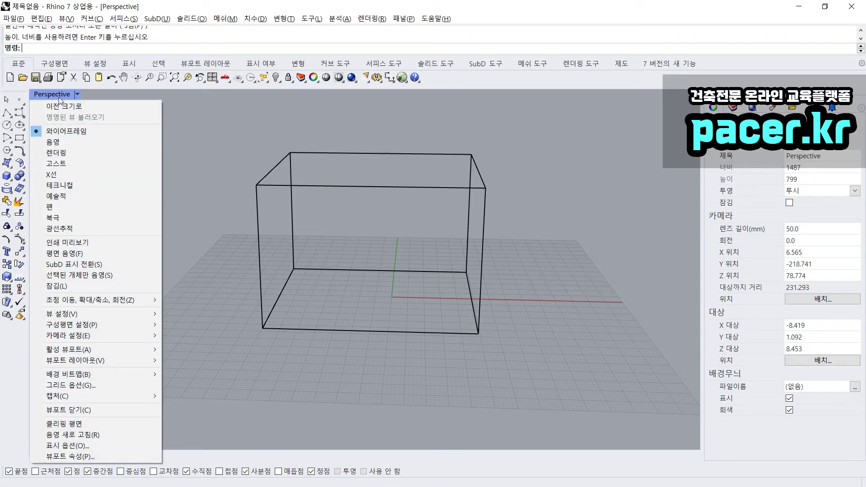
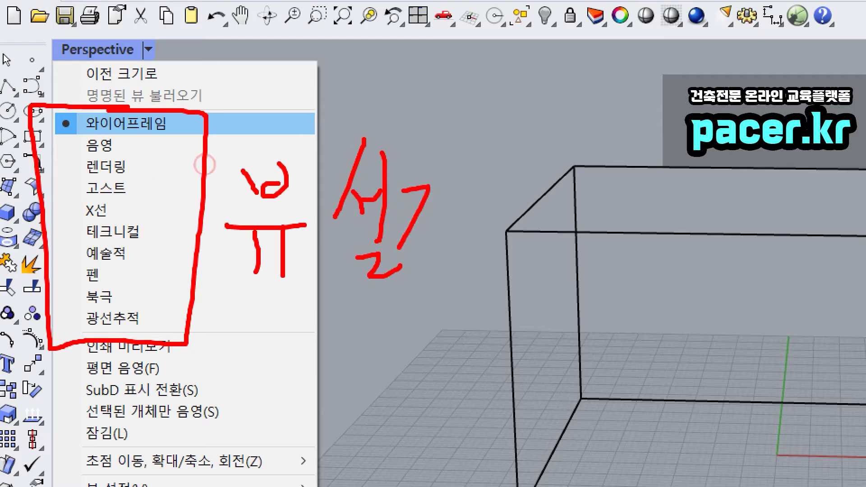
pyautogui.moveTo(559, 158); pyautogui.dragTo(596, 133)
pyautogui.moveTo(641, 161); pyautogui.dragTo(566, 210)
pyautogui.moveTo(699, 172); pyautogui.dragTo(636, 232)
pyautogui.moveTo(762, 166); pyautogui.dragTo(702, 228)
pyautogui.moveTo(785, 184); pyautogui.dragTo(741, 235)
pyautogui.moveTo(840, 173); pyautogui.dragTo(810, 217)
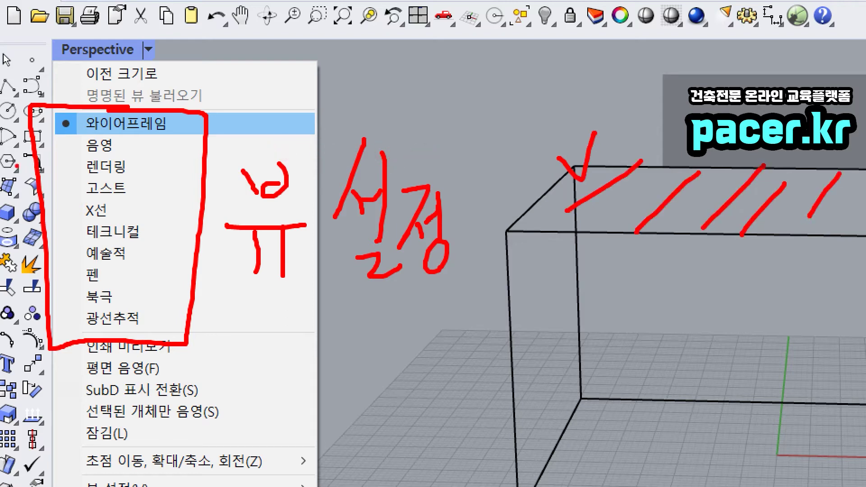
pyautogui.moveTo(83, 132); pyautogui.dragTo(176, 133)
pyautogui.moveTo(82, 154); pyautogui.dragTo(120, 156)
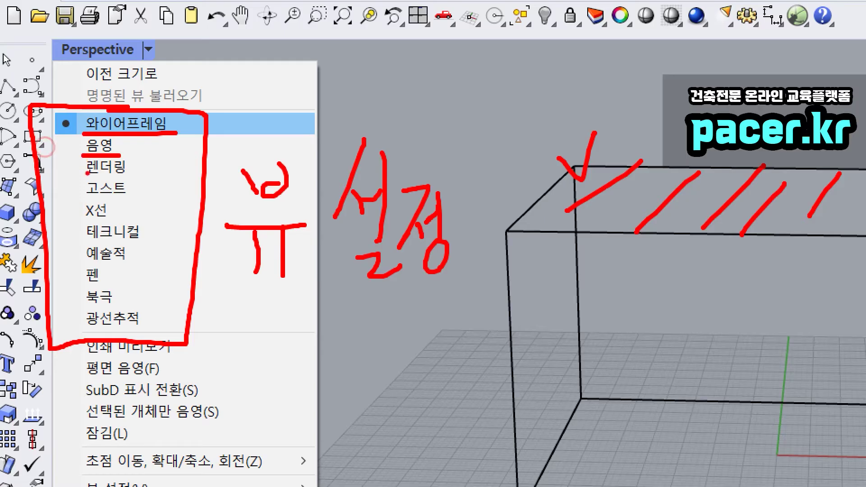
pyautogui.moveTo(77, 179); pyautogui.dragTo(134, 178)
pyautogui.moveTo(74, 212); pyautogui.dragTo(134, 200)
pyautogui.moveTo(80, 227); pyautogui.dragTo(116, 222)
pyautogui.moveTo(85, 247); pyautogui.dragTo(142, 247)
pyautogui.moveTo(87, 263)
pyautogui.mouseDown()
pyautogui.moveTo(118, 263)
pyautogui.moveTo(88, 284)
pyautogui.moveTo(103, 286)
pyautogui.mouseUp()
pyautogui.moveTo(78, 298)
pyautogui.mouseDown()
pyautogui.moveTo(110, 305)
pyautogui.moveTo(140, 329)
pyautogui.mouseUp()
pyautogui.click(121, 323)
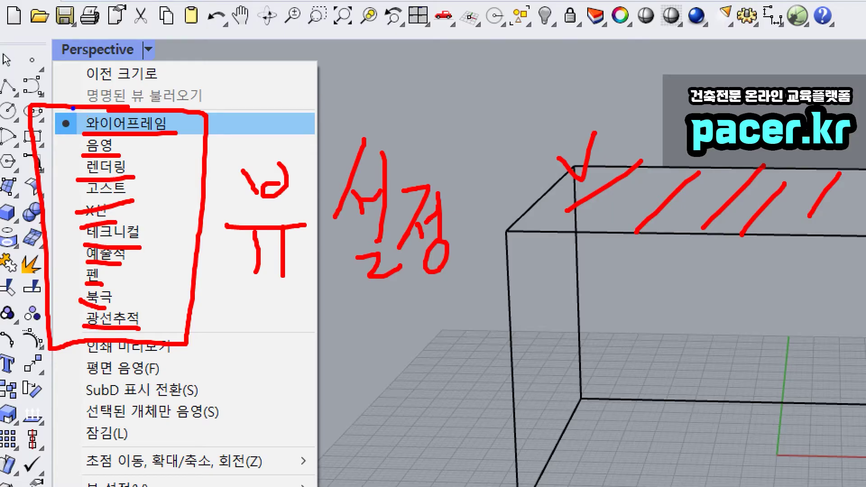
pyautogui.moveTo(75, 114)
pyautogui.mouseDown()
pyautogui.moveTo(75, 181)
pyautogui.moveTo(179, 190)
pyautogui.moveTo(189, 109)
pyautogui.moveTo(106, 115)
pyautogui.mouseUp()
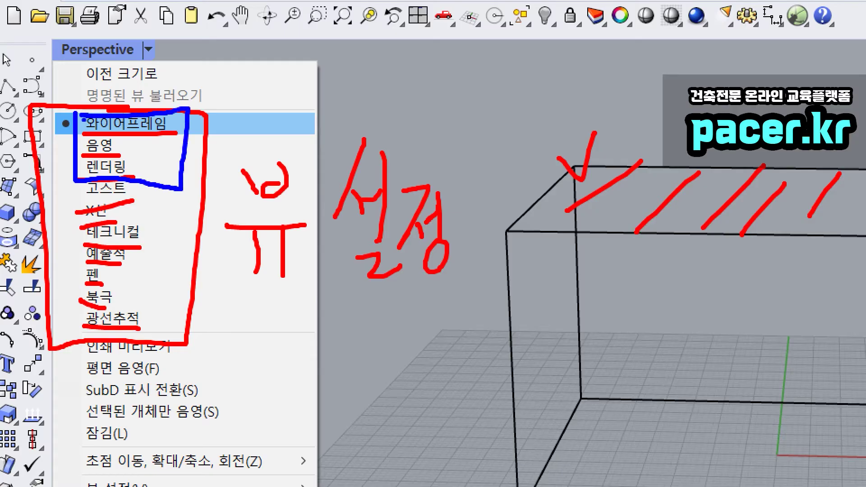
pyautogui.moveTo(123, 302)
pyautogui.mouseDown()
pyautogui.moveTo(98, 302)
pyautogui.moveTo(75, 336)
pyautogui.moveTo(147, 333)
pyautogui.mouseUp()
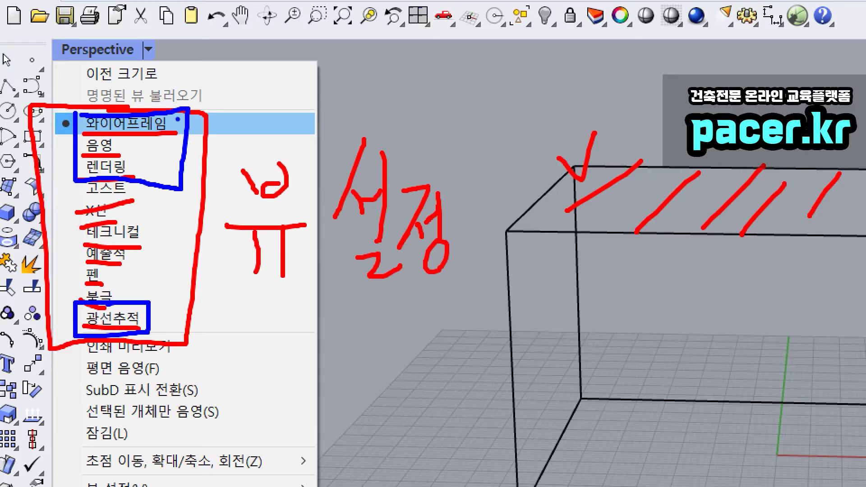
pyautogui.moveTo(188, 128); pyautogui.dragTo(205, 112)
pyautogui.moveTo(162, 142); pyautogui.dragTo(197, 136)
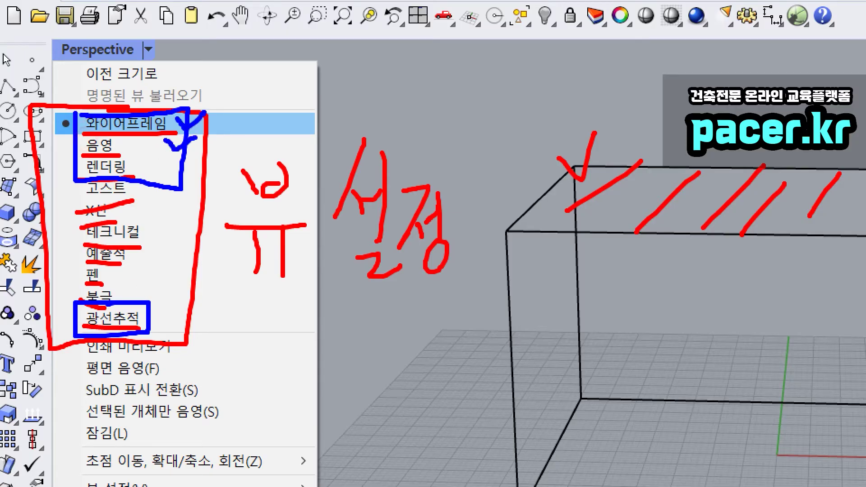
pyautogui.moveTo(158, 167); pyautogui.dragTo(188, 161)
pyautogui.moveTo(100, 122)
pyautogui.mouseDown()
pyautogui.moveTo(276, 79)
pyautogui.moveTo(345, 81)
pyautogui.moveTo(365, 90)
pyautogui.moveTo(377, 76)
pyautogui.moveTo(406, 97)
pyautogui.moveTo(404, 80)
pyautogui.mouseUp()
pyautogui.click(426, 93)
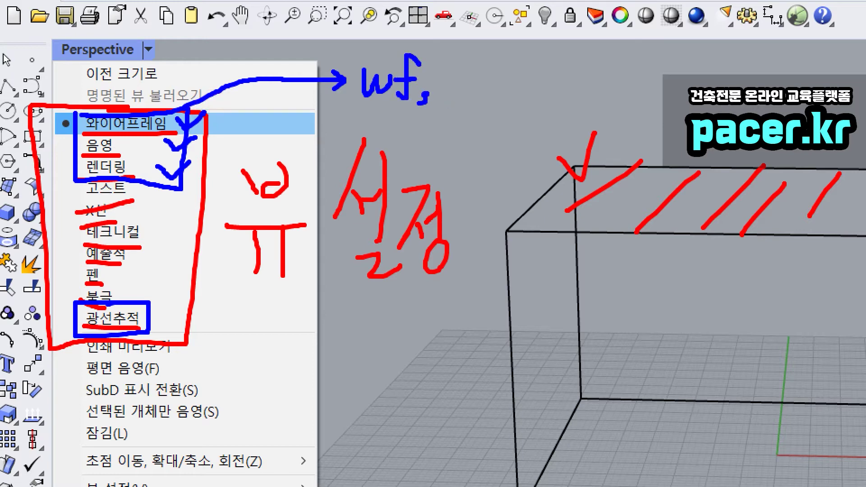
pyautogui.moveTo(467, 76)
pyautogui.mouseDown()
pyautogui.moveTo(451, 74)
pyautogui.moveTo(457, 107)
pyautogui.mouseUp()
pyautogui.moveTo(519, 65); pyautogui.dragTo(503, 115)
pyautogui.moveTo(494, 93); pyautogui.dragTo(526, 89)
pyautogui.moveTo(535, 104); pyautogui.dragTo(536, 115)
pyautogui.moveTo(567, 78)
pyautogui.mouseDown()
pyautogui.moveTo(566, 94)
pyautogui.moveTo(582, 77)
pyautogui.mouseUp()
pyautogui.moveTo(595, 68)
pyautogui.mouseDown()
pyautogui.moveTo(597, 59)
pyautogui.moveTo(588, 115)
pyautogui.moveTo(605, 89)
pyautogui.mouseUp()
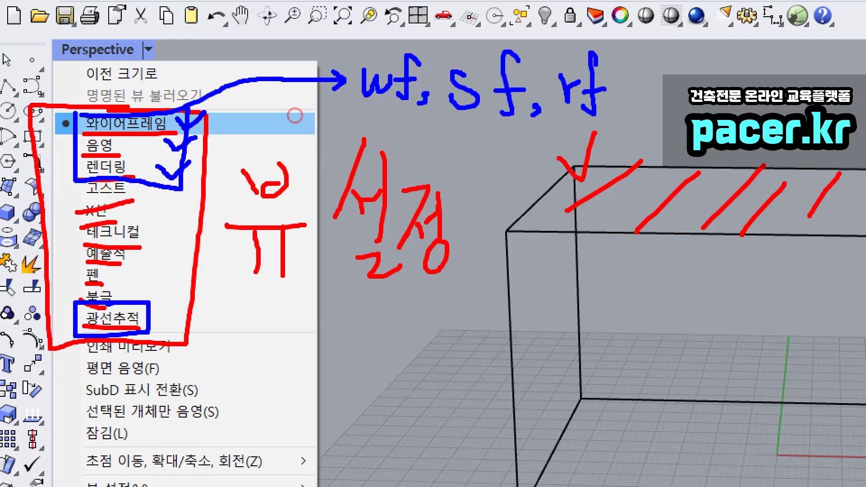
pyautogui.moveTo(451, 136); pyautogui.dragTo(508, 134)
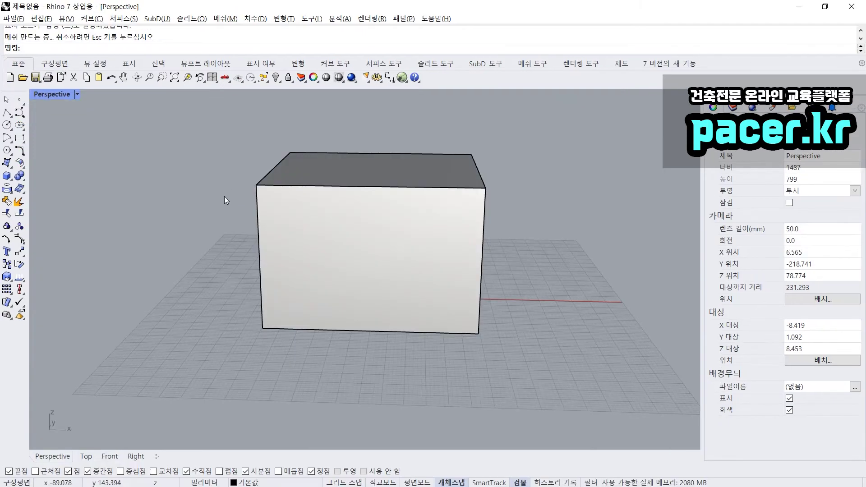
# Step: Switch the Perspective viewport to Rendered (렌더링) display and view the box from several angles
pyautogui.moveTo(223, 196); pyautogui.dragTo(236, 202, button='right')
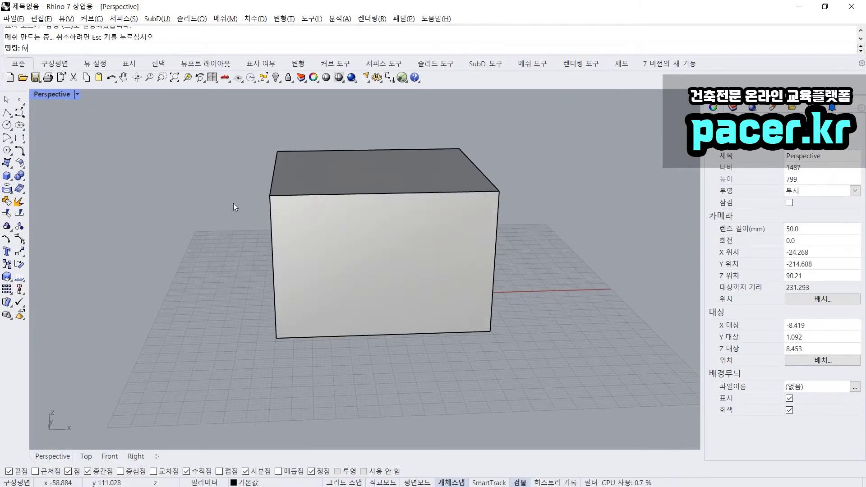
pyautogui.press('BackSpace')
pyautogui.press('BackSpace')
pyautogui.press('Return')
pyautogui.hotkey('ctrl', 'alt', 'r')
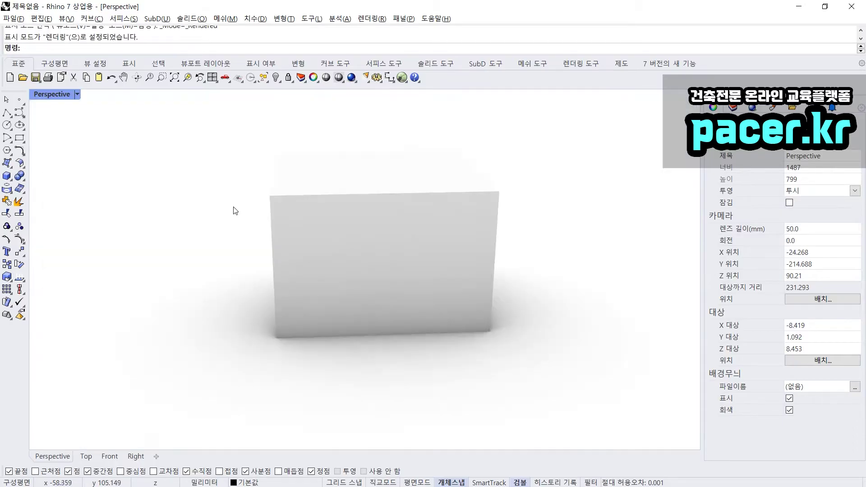
pyautogui.moveTo(224, 211); pyautogui.dragTo(235, 234, button='right')
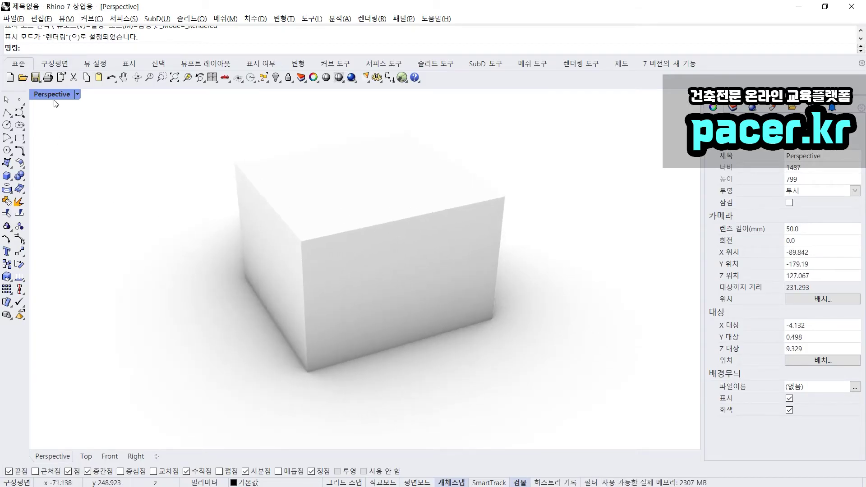
pyautogui.moveTo(185, 173)
pyautogui.mouseDown(button='right')
pyautogui.moveTo(261, 188)
pyautogui.moveTo(241, 233)
pyautogui.moveTo(209, 233)
pyautogui.mouseUp(button='right')
# Step: Cycle the Perspective viewport repeatedly through Wireframe, Shaded and Rendered display with the wf, sf and rf aliases, ending in Shaded
pyautogui.hotkey('ctrl', 'alt', 's')
pyautogui.hotkey('ctrl', 'alt', 'w')
pyautogui.hotkey('ctrl', 'alt', 's')
pyautogui.hotkey('ctrl', 'alt', 'w')
pyautogui.hotkey('ctrl', 'alt', 'r')
pyautogui.hotkey('ctrl', 'alt', 's')
pyautogui.hotkey('ctrl', 'alt', 'w')
pyautogui.hotkey('ctrl', 'alt', 'r')
pyautogui.hotkey('ctrl', 'alt', 's')
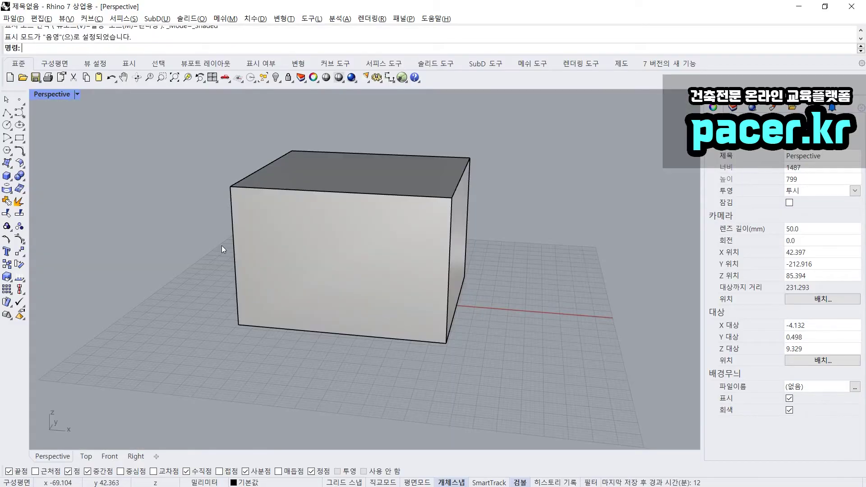
pyautogui.hotkey('ctrl', 'alt', 'w')
pyautogui.hotkey('ctrl', 'alt', 's')
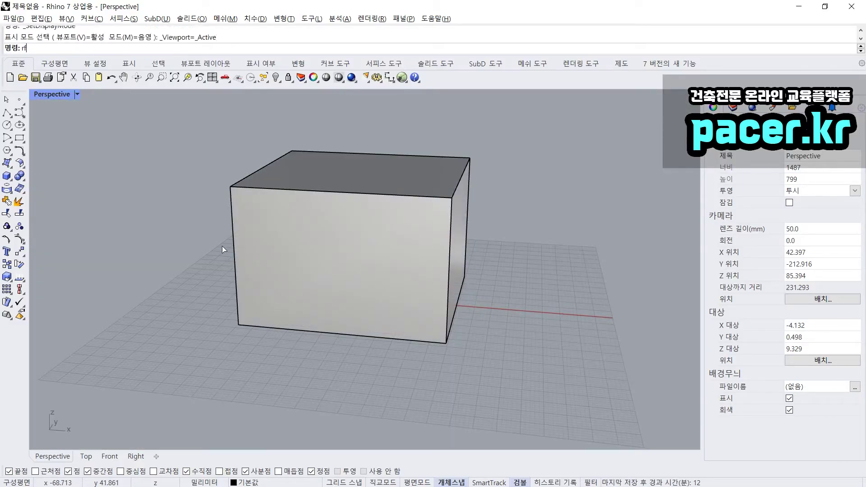
pyautogui.hotkey('ctrl', 'alt', 'r')
pyautogui.hotkey('ctrl', 'alt', 's')
pyautogui.hotkey('ctrl', 'alt', 'r')
pyautogui.hotkey('ctrl', 'alt', 'w')
pyautogui.hotkey('ctrl', 'alt', 's')
pyautogui.write('R')
pyautogui.hotkey('ctrl', 'alt', 'r')
pyautogui.hotkey('ctrl', 'alt', 'w')
pyautogui.hotkey('ctrl', 'alt', 's')
pyautogui.hotkey('ctrl', 'alt', 'r')
pyautogui.write('wf')
pyautogui.hotkey('ctrl', 'alt', 's')
pyautogui.hotkey('ctrl', 'alt', 'r')
pyautogui.hotkey('ctrl', 'alt', 's')
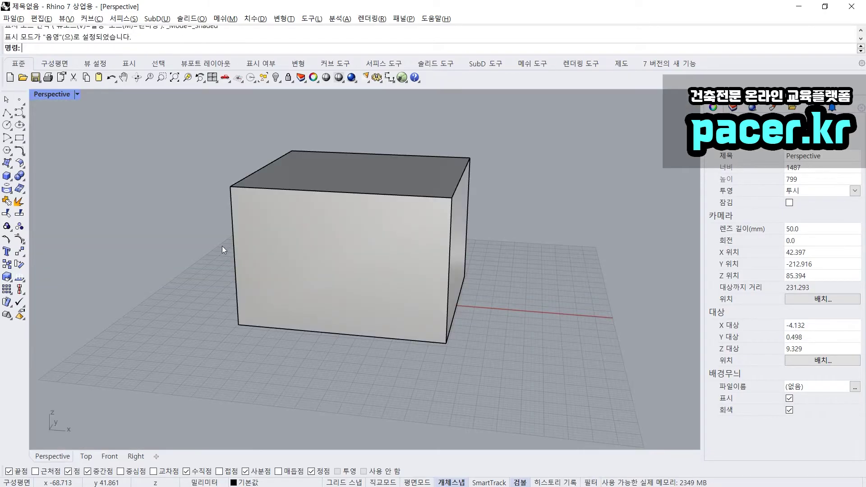
pyautogui.moveTo(218, 247)
pyautogui.mouseDown(button='right')
pyautogui.moveTo(225, 251)
pyautogui.moveTo(207, 249)
pyautogui.mouseUp(button='right')
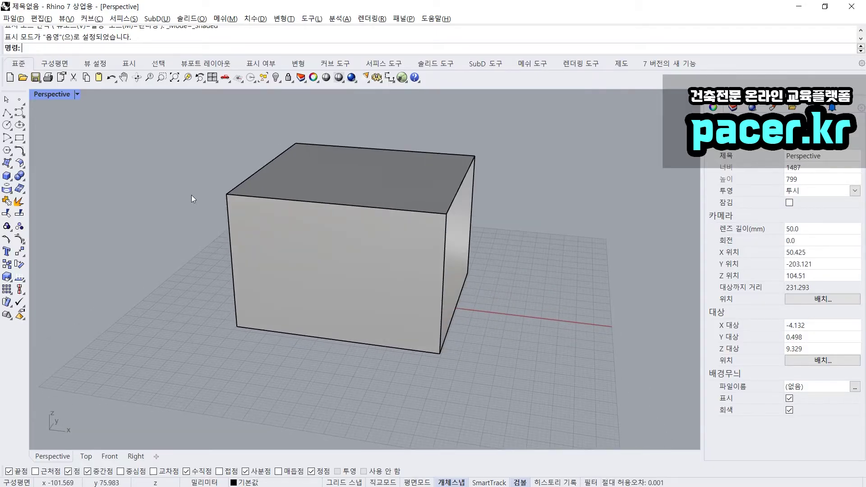
# Step: Preview the box in Raytraced (광선추적) display and return the Perspective viewport to Shaded (음영)
pyautogui.click(53, 95)
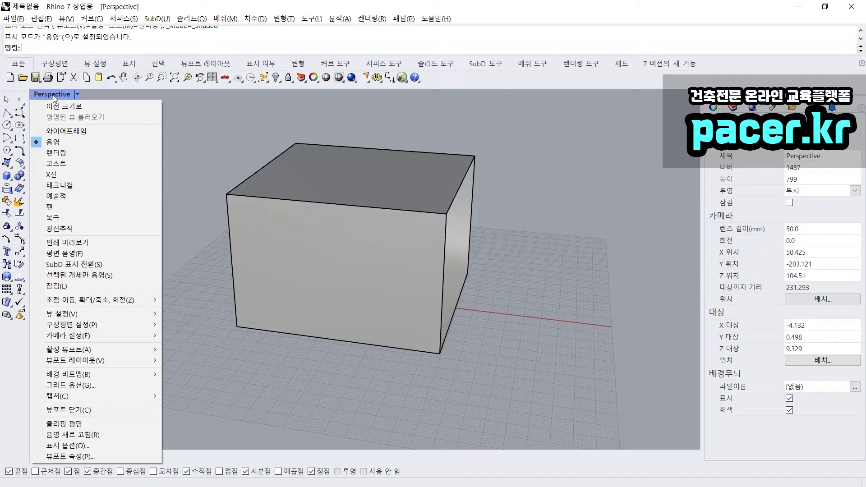
pyautogui.click(90, 229)
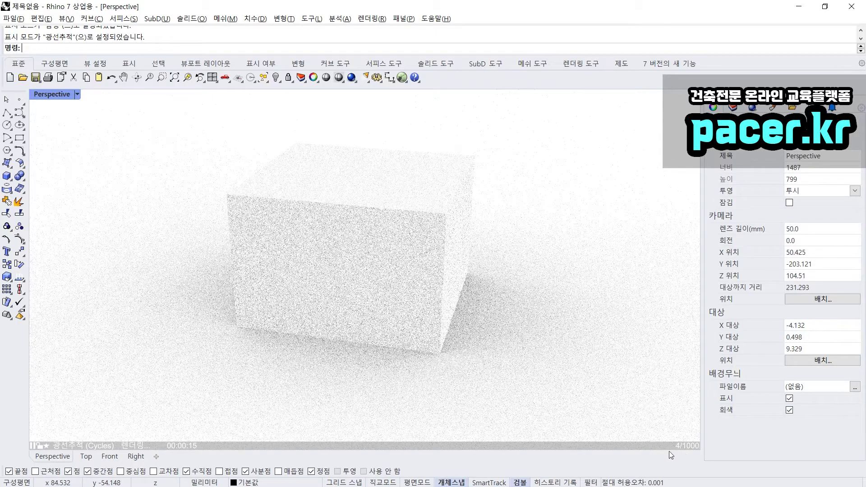
pyautogui.click(64, 101)
pyautogui.click(91, 140)
# Step: Delete the box from the Perspective viewport
pyautogui.moveTo(217, 187)
pyautogui.mouseDown(button='right')
pyautogui.moveTo(267, 239)
pyautogui.moveTo(286, 184)
pyautogui.moveTo(329, 245)
pyautogui.moveTo(323, 253)
pyautogui.mouseUp(button='right')
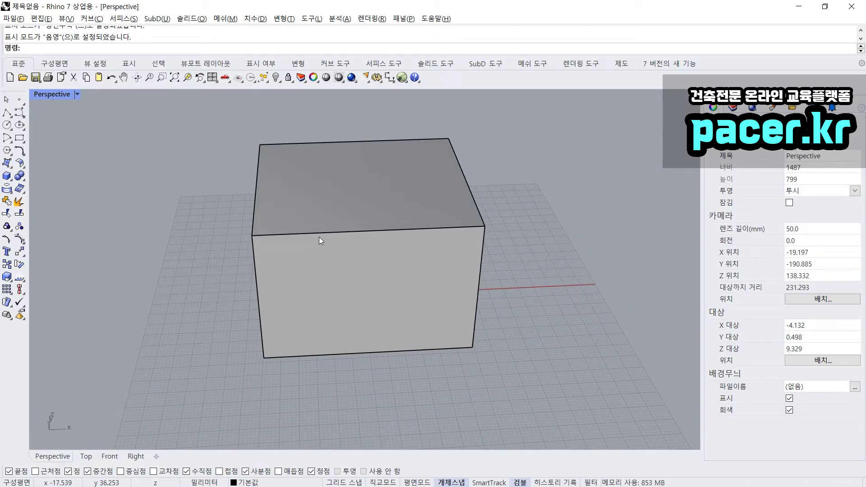
pyautogui.moveTo(318, 237); pyautogui.dragTo(411, 300, button='right')
pyautogui.scroll(-8, 421, 262)
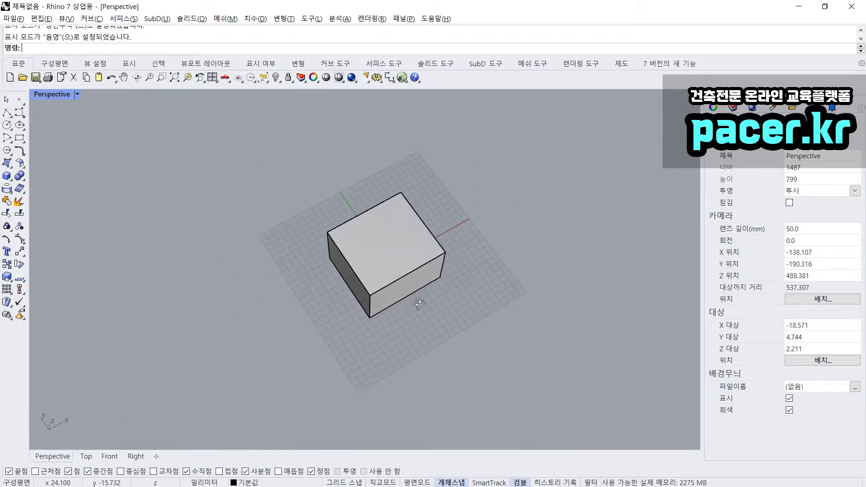
pyautogui.click(409, 280)
pyautogui.press('Delete')
pyautogui.moveTo(424, 286); pyautogui.dragTo(346, 277, button='right')
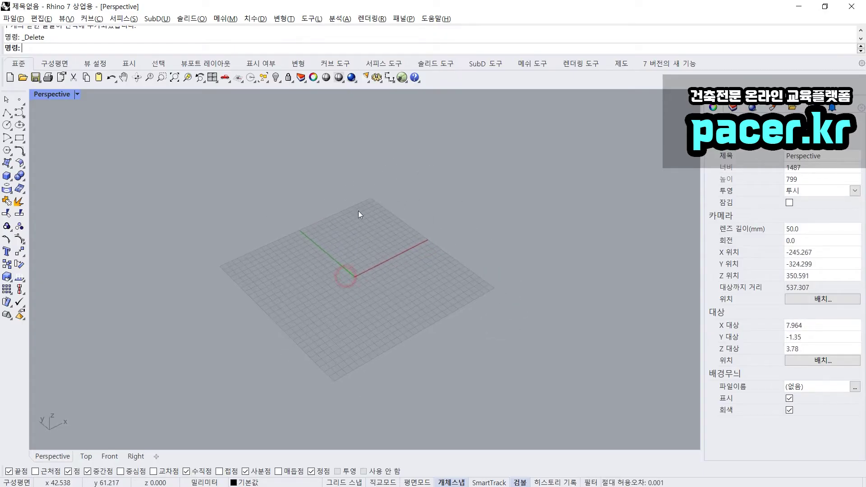
# Step: Examine the construction plane grid, its outer edges and the space beyond them from several angles
pyautogui.click(390, 217)
pyautogui.click(384, 225)
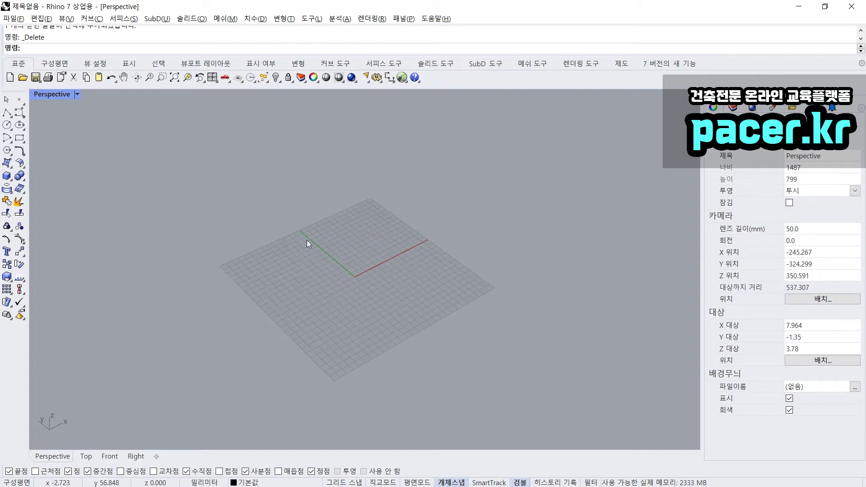
pyautogui.moveTo(306, 239); pyautogui.dragTo(257, 247, button='right')
pyautogui.moveTo(275, 236); pyautogui.dragTo(460, 342)
pyautogui.moveTo(460, 343); pyautogui.dragTo(439, 347, button='right')
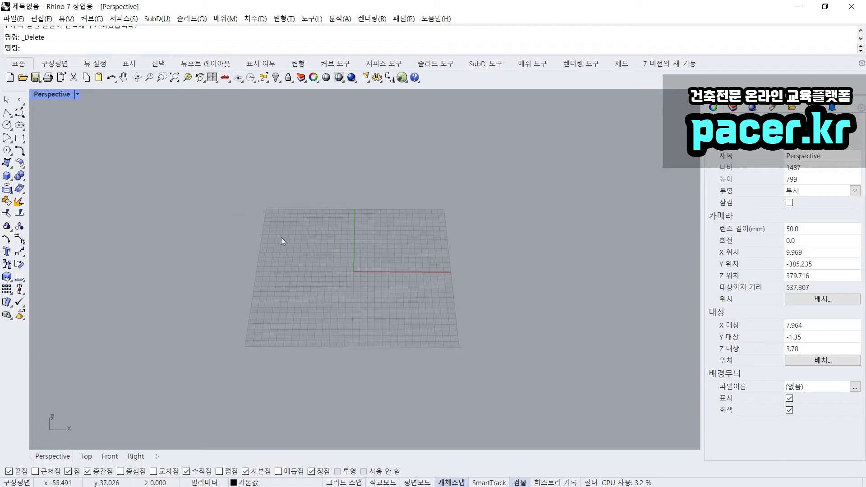
pyautogui.moveTo(258, 204); pyautogui.dragTo(260, 296)
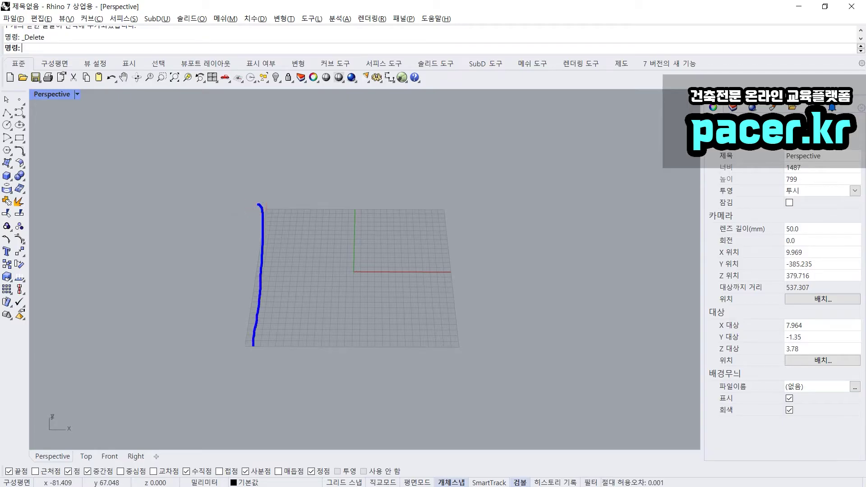
pyautogui.moveTo(248, 346)
pyautogui.mouseDown()
pyautogui.moveTo(412, 339)
pyautogui.moveTo(454, 289)
pyautogui.moveTo(447, 196)
pyautogui.moveTo(419, 206)
pyautogui.moveTo(301, 212)
pyautogui.moveTo(280, 207)
pyautogui.moveTo(290, 192)
pyautogui.mouseUp()
pyautogui.press('Escape')
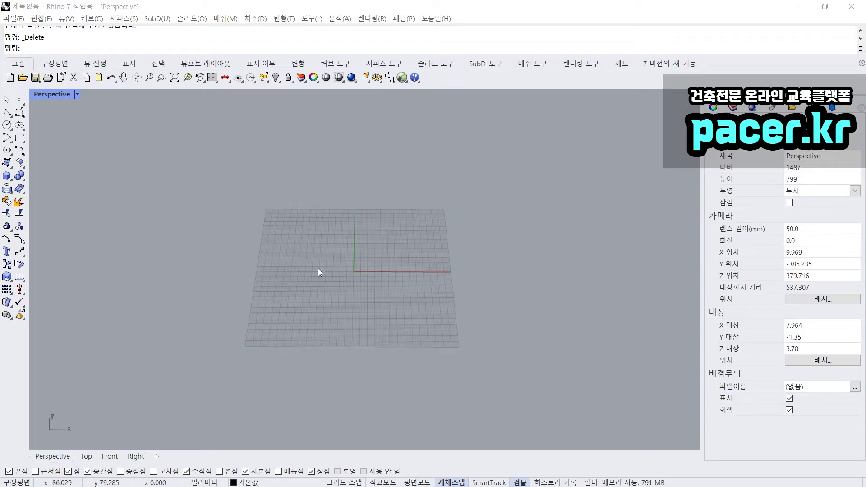
pyautogui.moveTo(307, 285); pyautogui.dragTo(328, 271, button='right')
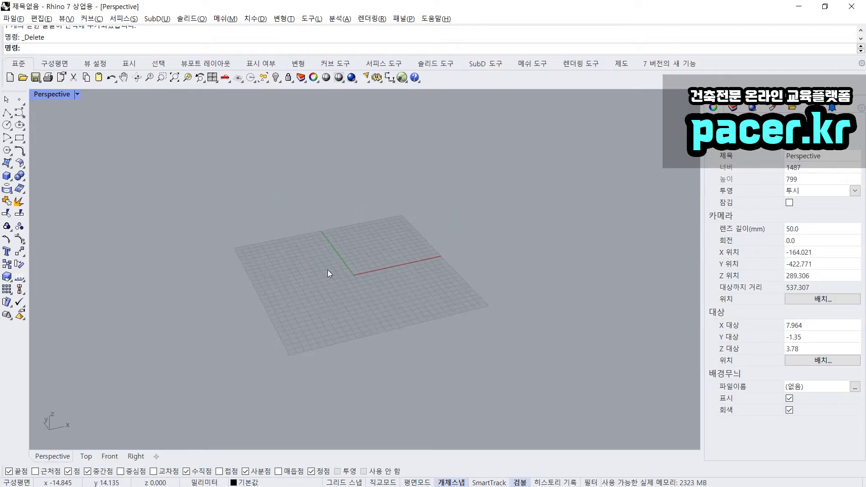
pyautogui.moveTo(261, 260)
pyautogui.mouseDown()
pyautogui.moveTo(225, 259)
pyautogui.moveTo(262, 260)
pyautogui.mouseUp()
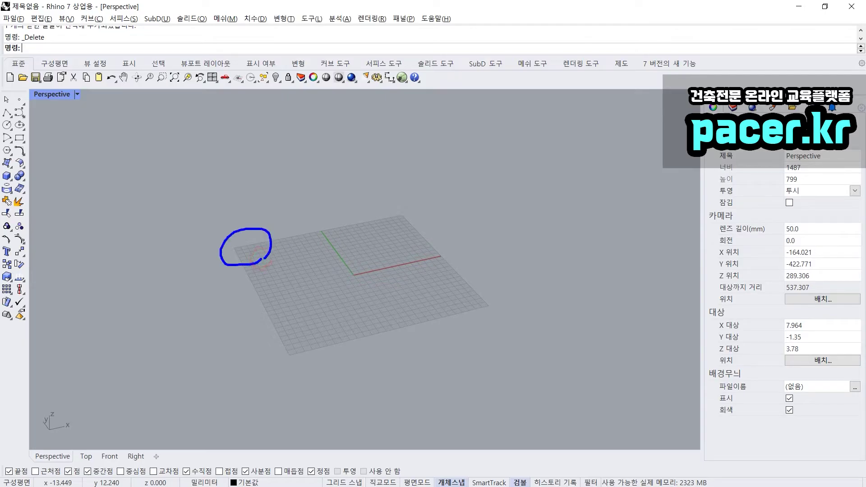
pyautogui.press('Escape')
pyautogui.moveTo(287, 230)
pyautogui.mouseDown()
pyautogui.moveTo(246, 151)
pyautogui.moveTo(263, 162)
pyautogui.mouseUp()
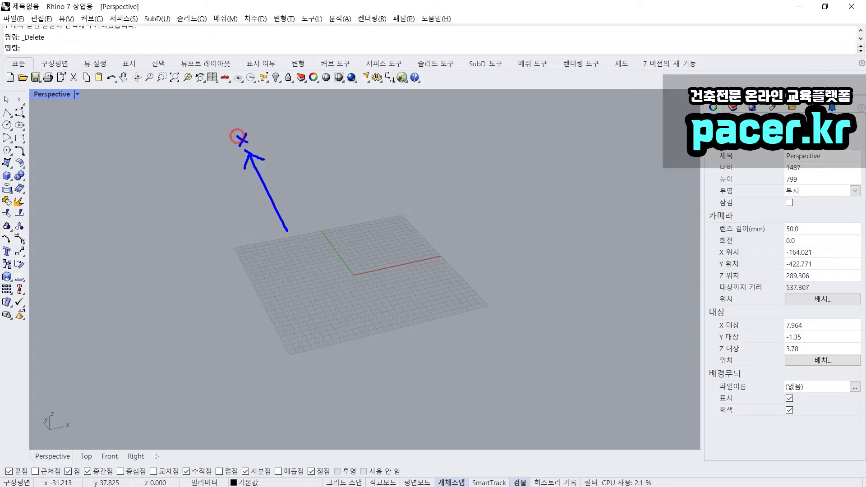
pyautogui.press('Escape')
# Step: Create a long, thin box with the Box command, extending outward from the grid's far corner beyond the grid
pyautogui.scroll(5, 259, 243)
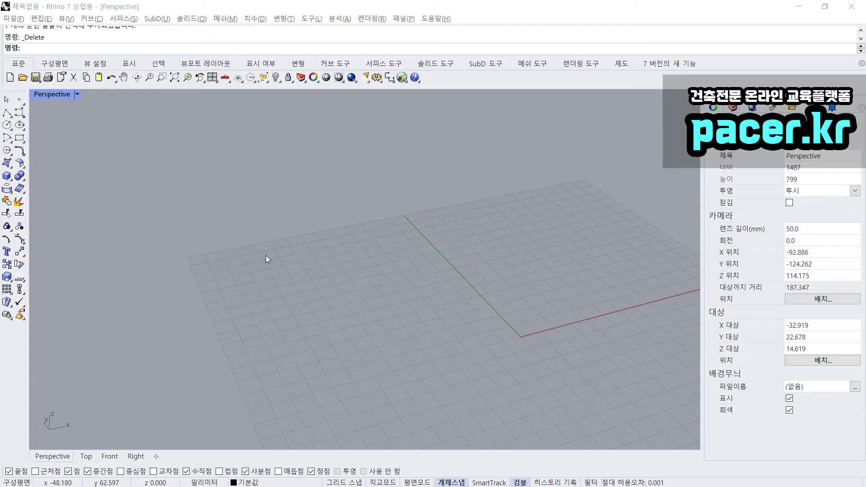
pyautogui.click(271, 270)
pyautogui.moveTo(271, 261); pyautogui.dragTo(260, 259, button='right')
pyautogui.write('box')
pyautogui.press('Return')
pyautogui.click(260, 255)
pyautogui.click(213, 124)
pyautogui.click(184, 113)
pyautogui.moveTo(185, 130); pyautogui.dragTo(159, 335, button='right')
pyautogui.scroll(-3, 214, 317)
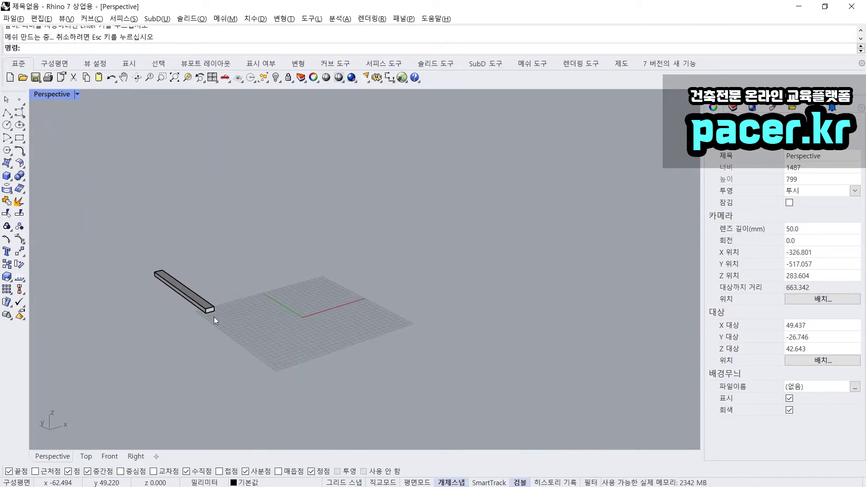
# Step: Delete the long, thin box lying beyond the grid
pyautogui.scroll(1, 212, 308)
pyautogui.click(210, 305)
pyautogui.press('Delete')
# Step: Create a box with the Box command, its base covering almost the whole grid from the far corner to the opposite corner
pyautogui.moveTo(354, 326); pyautogui.dragTo(369, 296, button='right')
pyautogui.scroll(-3, 369, 296)
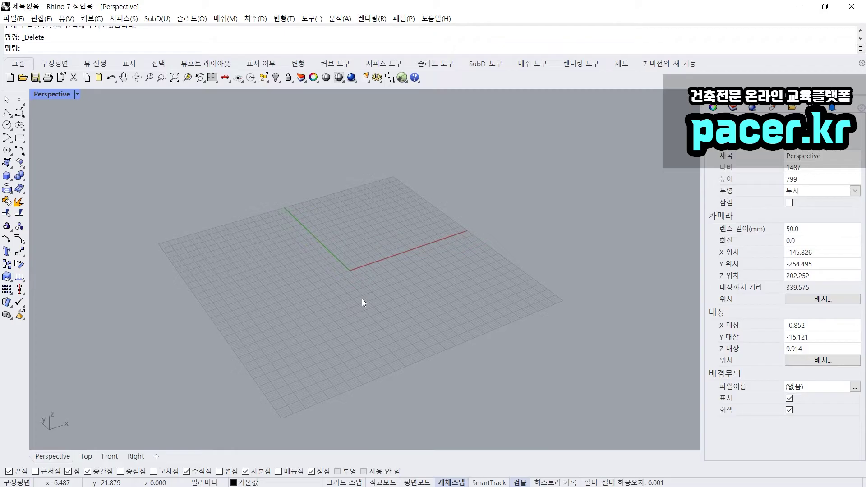
pyautogui.press('Return')
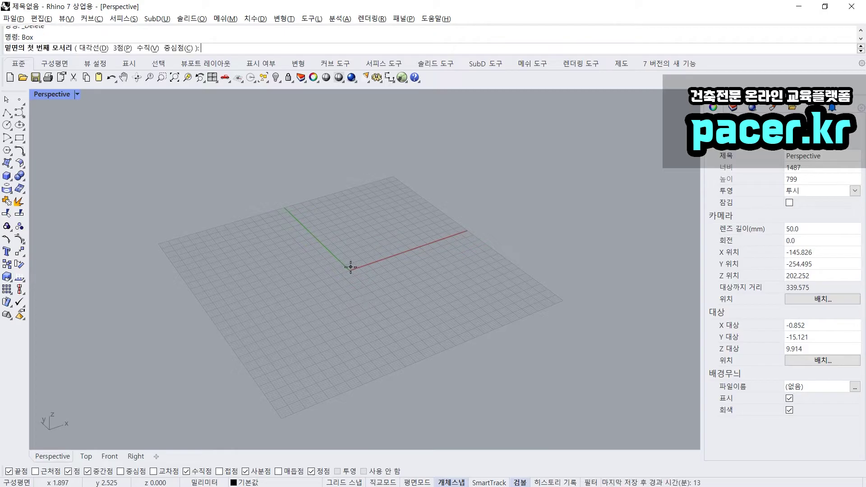
pyautogui.click(172, 244)
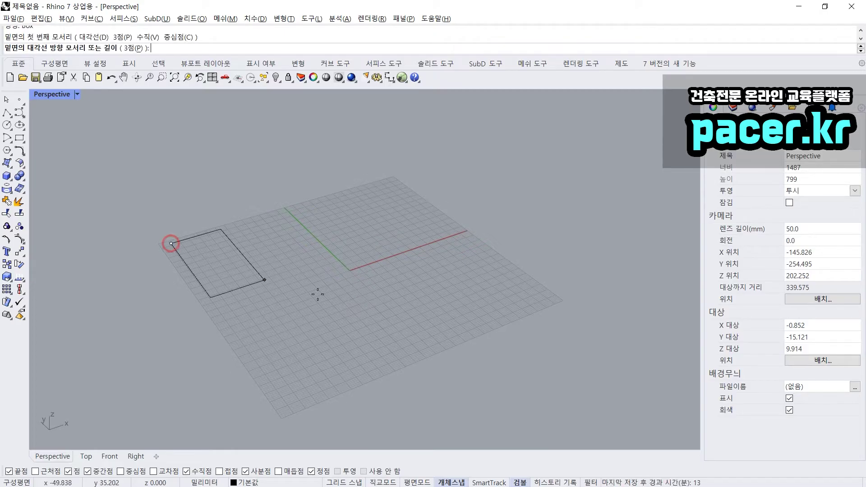
pyautogui.click(547, 299)
pyautogui.click(526, 174)
pyautogui.moveTo(473, 276)
pyautogui.mouseDown(button='right')
pyautogui.moveTo(453, 273)
pyautogui.moveTo(486, 267)
pyautogui.mouseUp(button='right')
pyautogui.scroll(-4, 485, 269)
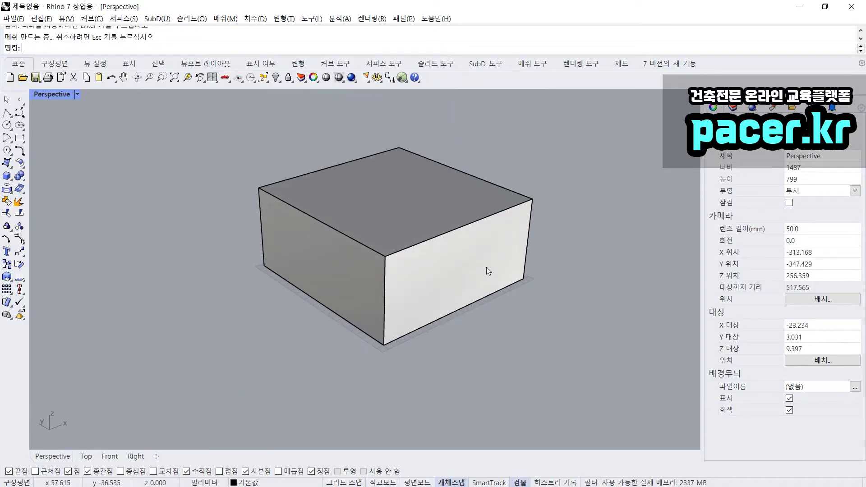
# Step: Create a second, taller and narrower box standing on the empty space beyond the grid, next to the large box
pyautogui.moveTo(473, 299); pyautogui.dragTo(340, 311, button='right')
pyautogui.press('space')
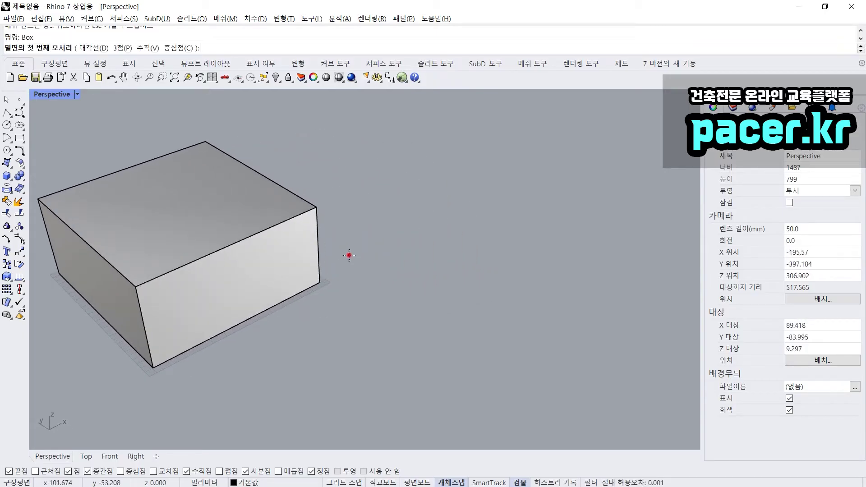
pyautogui.click(349, 255)
pyautogui.click(510, 273)
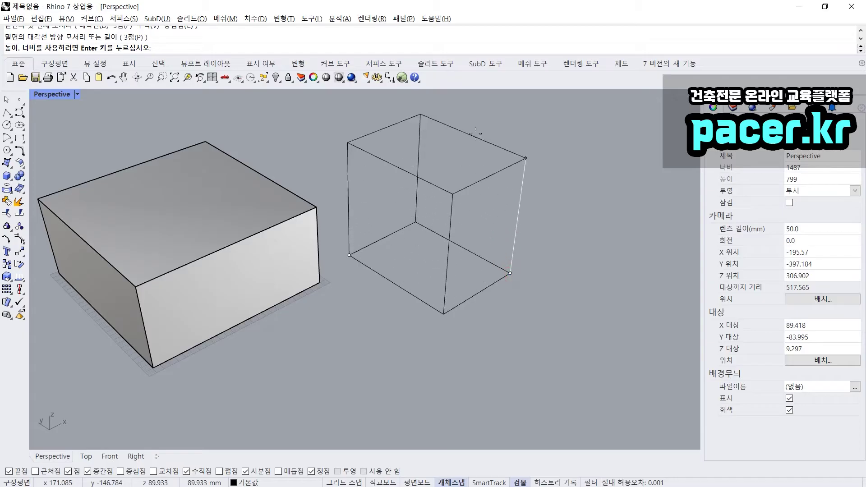
pyautogui.click(472, 99)
pyautogui.scroll(-4, 476, 204)
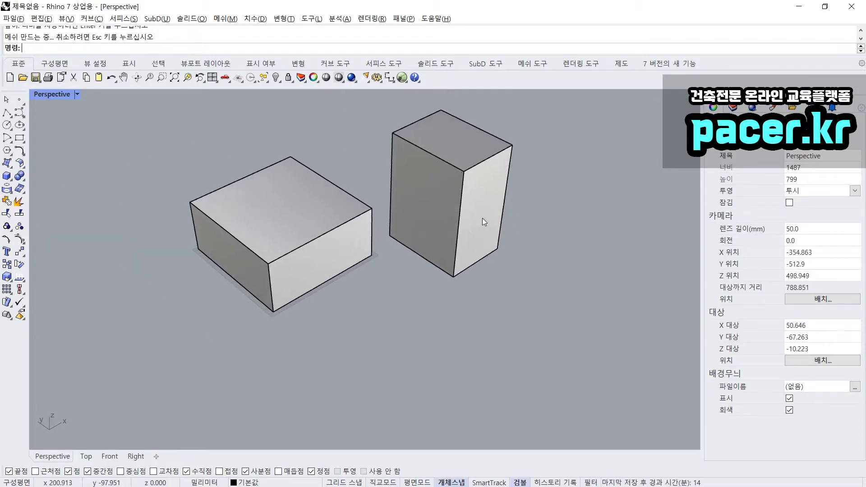
# Step: Create a third, wide and flat box farther out, on the far side of the tall box from the grid
pyautogui.keyDown('shift'); pyautogui.moveTo(483, 221); pyautogui.dragTo(378, 208, button='right'); pyautogui.keyUp('shift')
pyautogui.press('space')
pyautogui.click(396, 256)
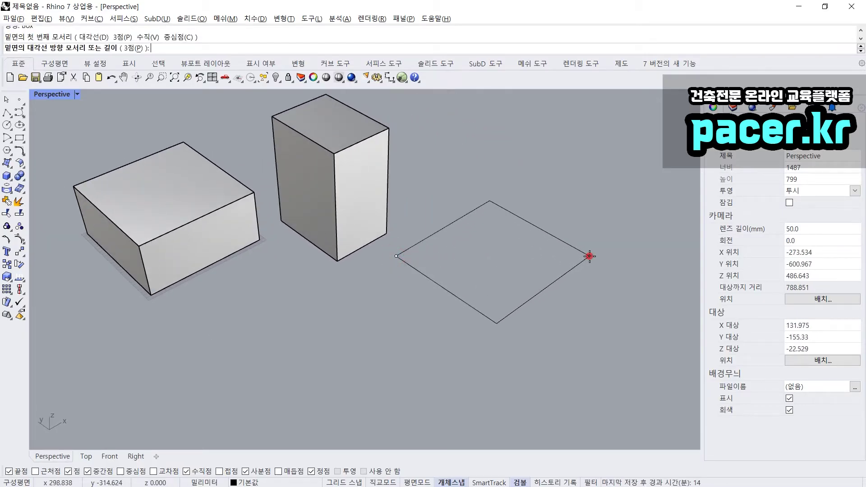
pyautogui.click(590, 256)
pyautogui.click(591, 228)
pyautogui.moveTo(431, 310); pyautogui.dragTo(350, 285, button='right')
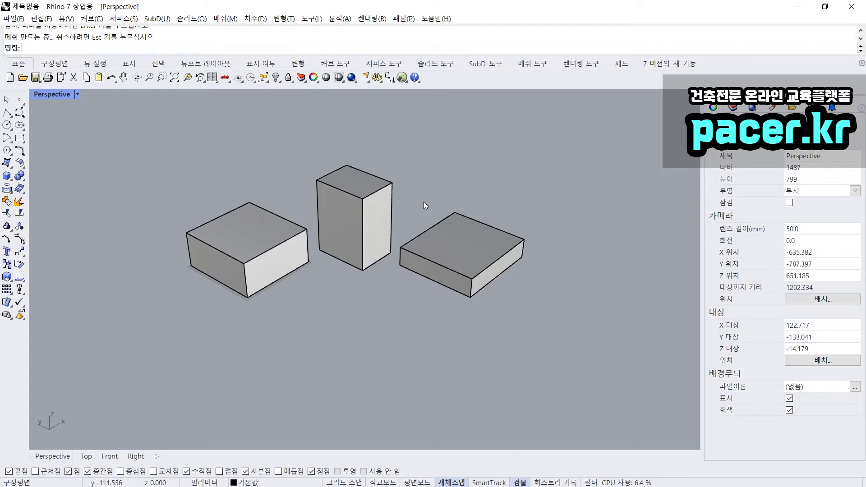
pyautogui.click(383, 195)
pyautogui.click(453, 175)
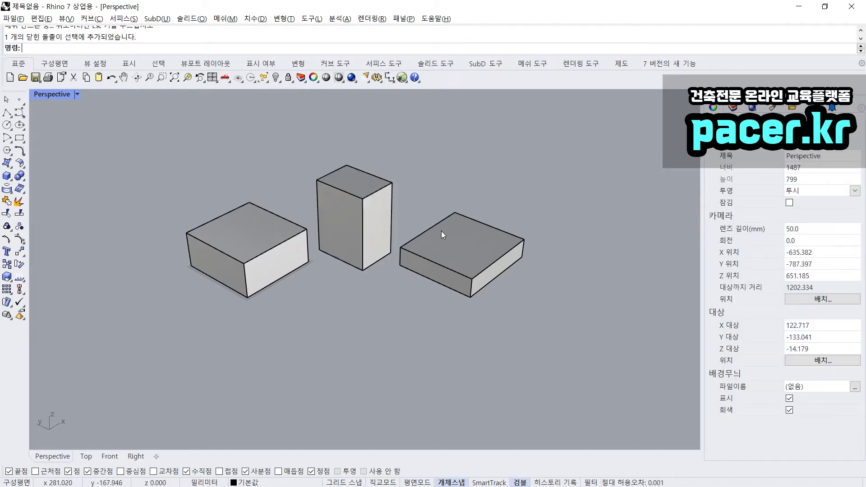
pyautogui.write('box')
pyautogui.press('Return')
pyautogui.moveTo(22, 37); pyautogui.dragTo(43, 39)
pyautogui.press('Escape')
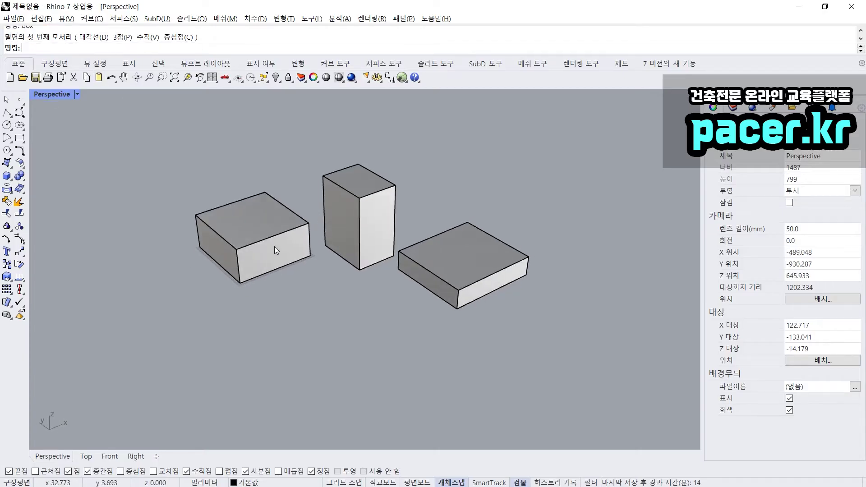
# Step: Select the tall box and turn off the End, Point, Mid, Perpendicular, Quad and Vertex object snaps
pyautogui.scroll(2, 320, 249)
pyautogui.keyDown('shift'); pyautogui.moveTo(323, 248); pyautogui.dragTo(364, 242, button='right'); pyautogui.keyUp('shift')
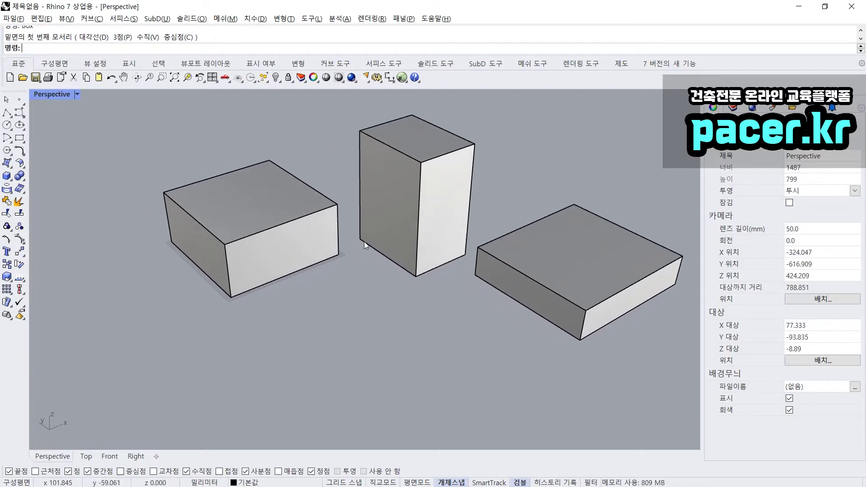
pyautogui.click(394, 231)
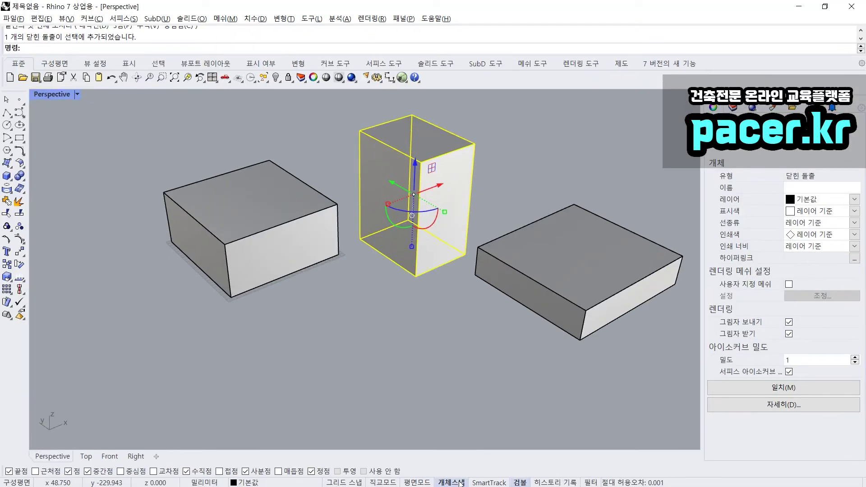
pyautogui.click(315, 471)
pyautogui.click(253, 471)
pyautogui.click(198, 470)
pyautogui.click(87, 471)
pyautogui.click(69, 471)
pyautogui.click(9, 471)
# Step: Switch SmartTrack on and the Gumball off, and clear the selection of the tall box
pyautogui.click(489, 482)
pyautogui.click(520, 483)
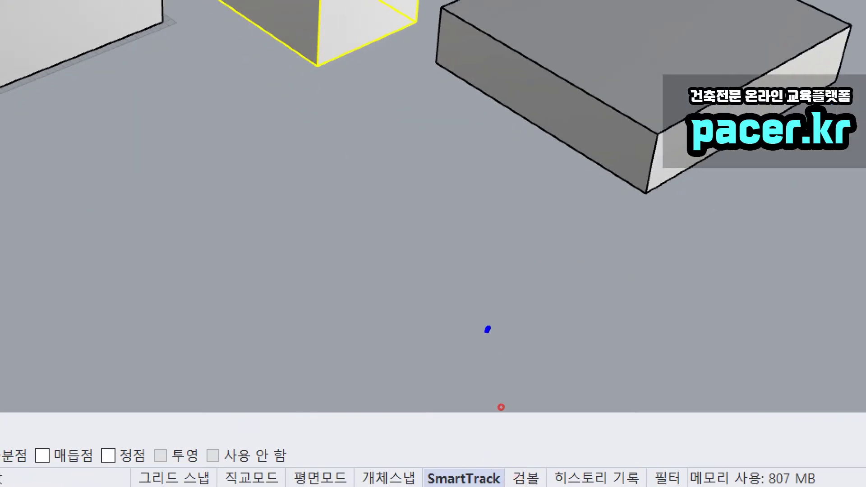
pyautogui.moveTo(488, 329)
pyautogui.mouseDown()
pyautogui.moveTo(469, 474)
pyautogui.moveTo(490, 449)
pyautogui.mouseUp()
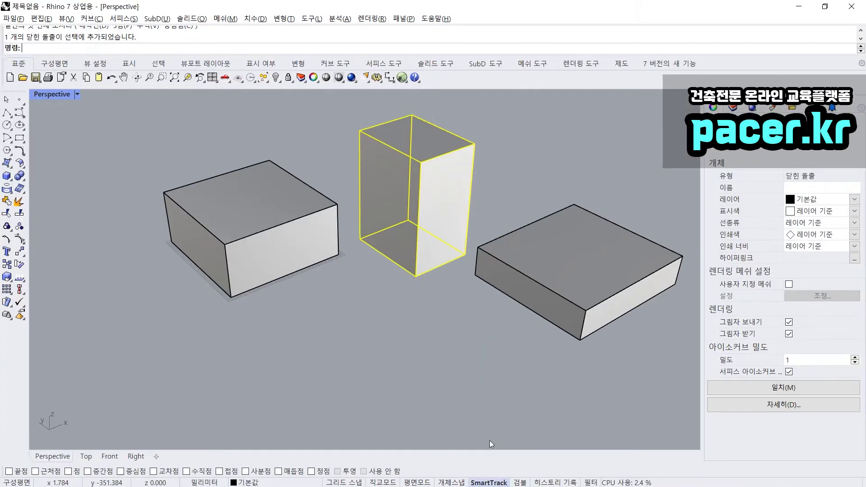
pyautogui.click(507, 277)
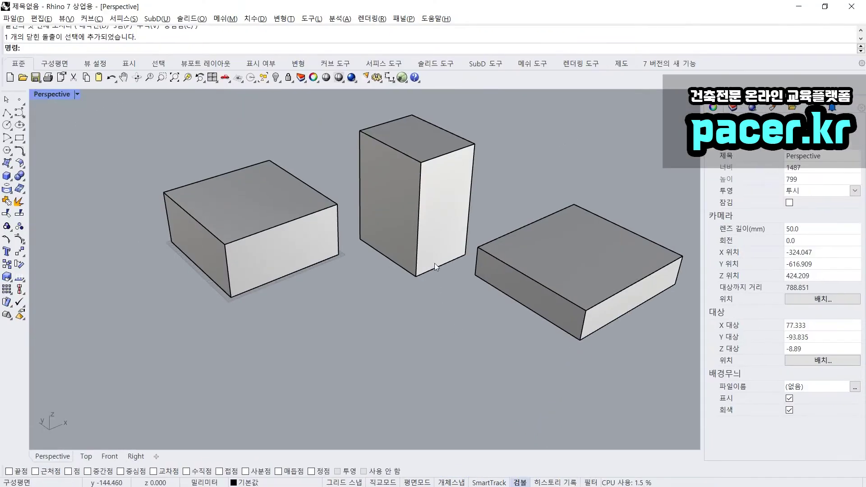
# Step: Select the tall box to examine its gumball's move arrows, rotation arcs and scale handles, and deselect the box
pyautogui.click(435, 255)
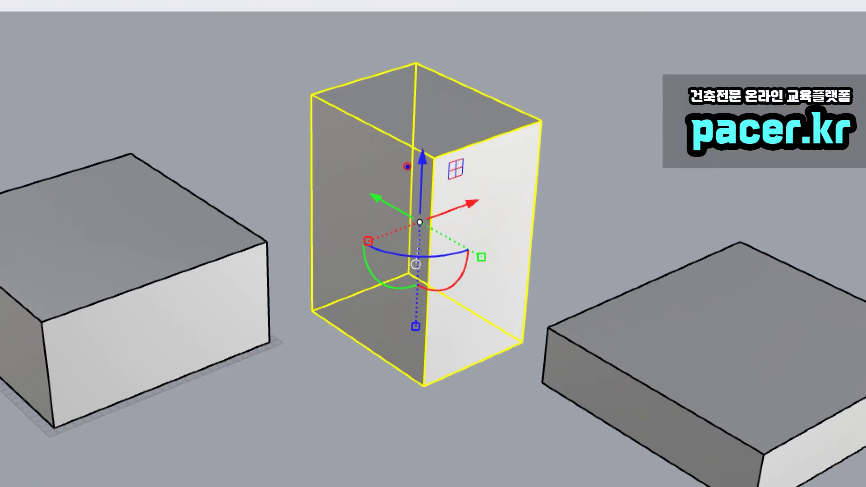
pyautogui.moveTo(378, 180)
pyautogui.mouseDown()
pyautogui.moveTo(348, 208)
pyautogui.moveTo(338, 285)
pyautogui.moveTo(384, 337)
pyautogui.moveTo(427, 336)
pyautogui.moveTo(472, 294)
pyautogui.moveTo(502, 235)
pyautogui.moveTo(489, 197)
pyautogui.mouseUp()
pyautogui.moveTo(476, 159); pyautogui.dragTo(429, 123)
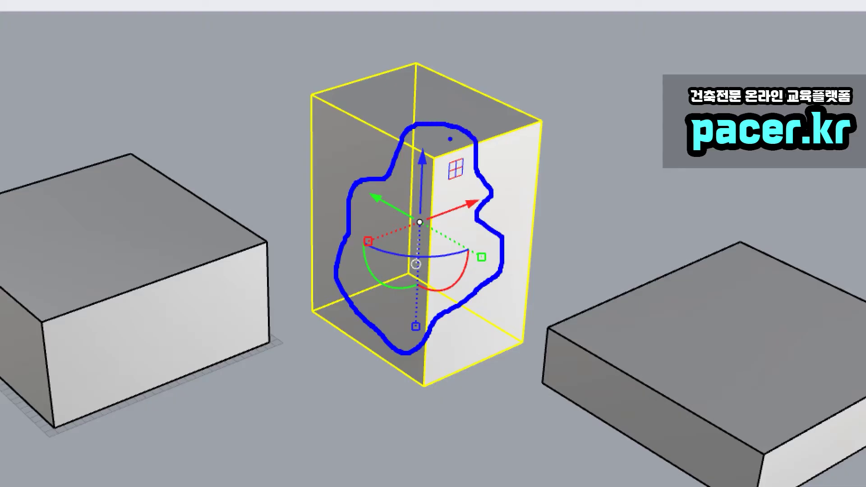
pyautogui.moveTo(654, 88)
pyautogui.mouseDown()
pyautogui.moveTo(597, 134)
pyautogui.moveTo(516, 177)
pyautogui.moveTo(515, 198)
pyautogui.mouseUp()
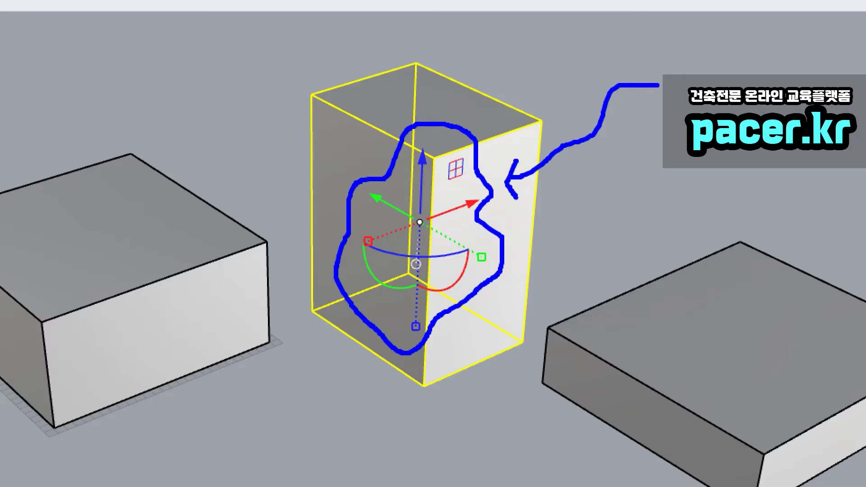
pyautogui.moveTo(446, 224); pyautogui.dragTo(431, 203)
pyautogui.moveTo(441, 267); pyautogui.dragTo(422, 251)
pyautogui.moveTo(472, 273); pyautogui.dragTo(469, 248)
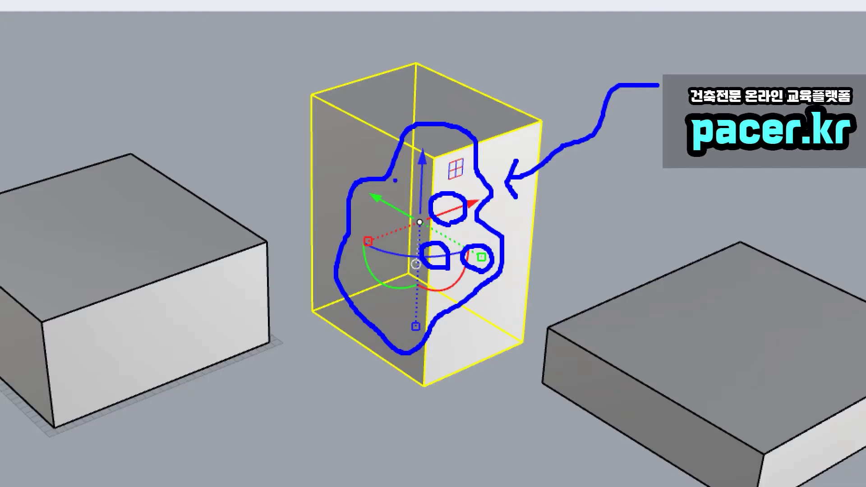
pyautogui.moveTo(453, 240)
pyautogui.mouseDown()
pyautogui.moveTo(427, 267)
pyautogui.moveTo(498, 235)
pyautogui.mouseUp()
pyautogui.moveTo(456, 184)
pyautogui.mouseDown()
pyautogui.moveTo(462, 194)
pyautogui.moveTo(475, 182)
pyautogui.moveTo(465, 195)
pyautogui.mouseUp()
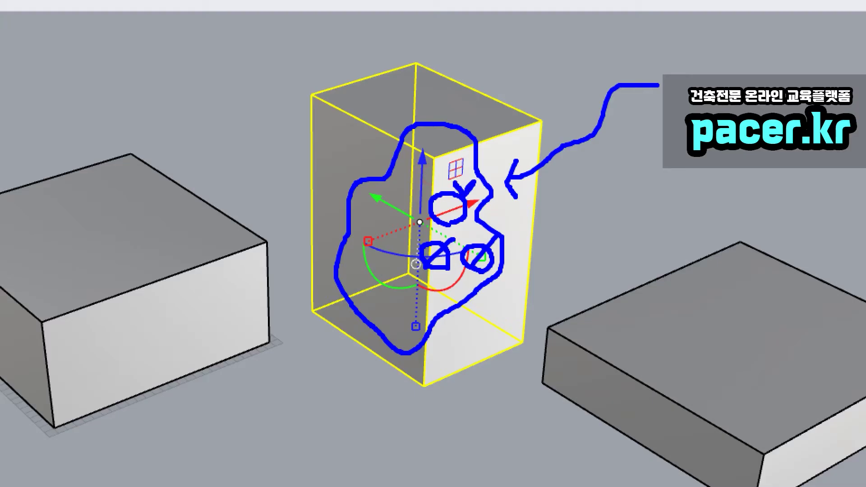
pyautogui.press('Escape')
pyautogui.click(401, 279)
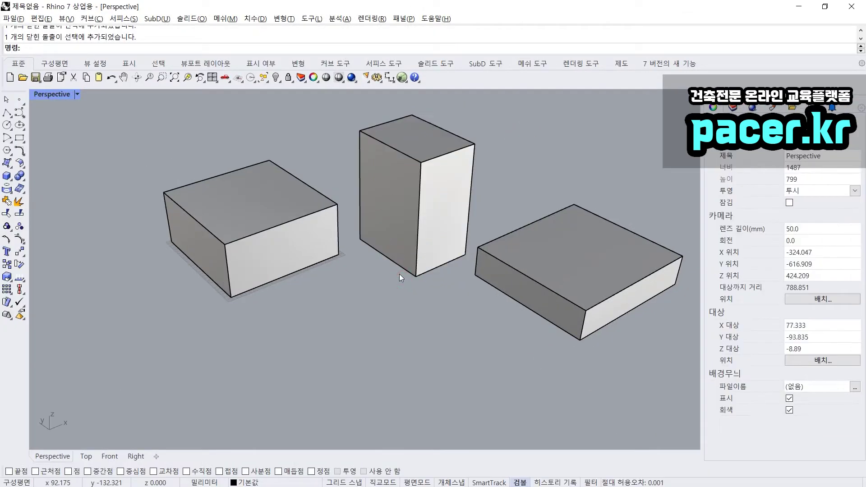
# Step: Select and deselect the tall box several times to examine how the gumball responds to selection
pyautogui.scroll(-6, 399, 274)
pyautogui.moveTo(399, 274); pyautogui.dragTo(414, 286, button='right')
pyautogui.scroll(8, 397, 261)
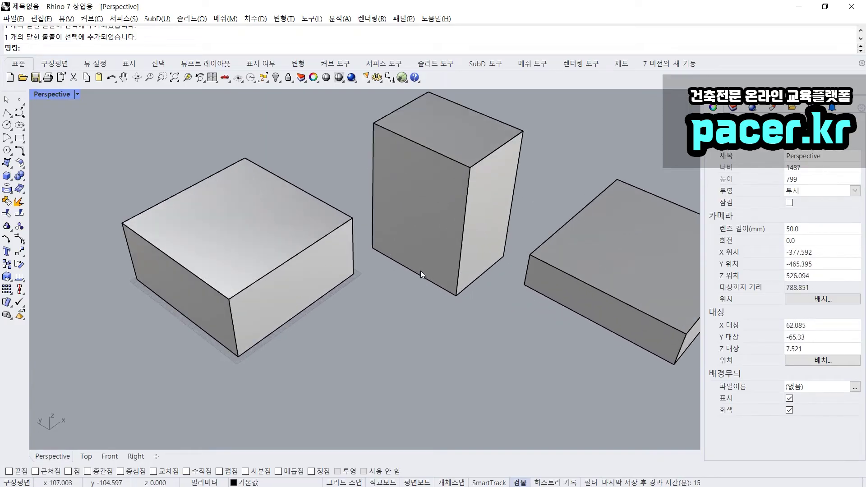
pyautogui.click(434, 243)
pyautogui.click(414, 287)
pyautogui.click(442, 245)
pyautogui.click(401, 303)
pyautogui.click(446, 236)
pyautogui.click(399, 301)
pyautogui.click(454, 235)
pyautogui.click(415, 296)
pyautogui.scroll(-4, 458, 250)
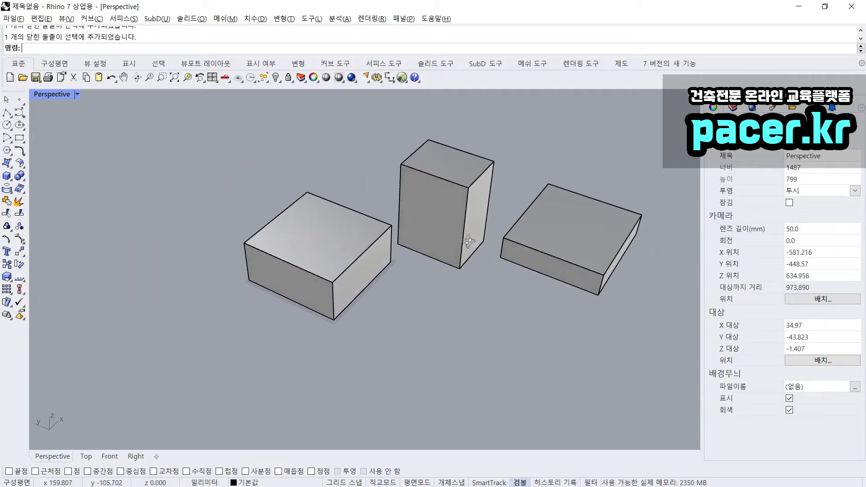
# Step: Select the tall box, compare its gumball arrows with the viewport's x, y and z axis icon, and deselect it
pyautogui.click(461, 234)
pyautogui.scroll(1, 454, 232)
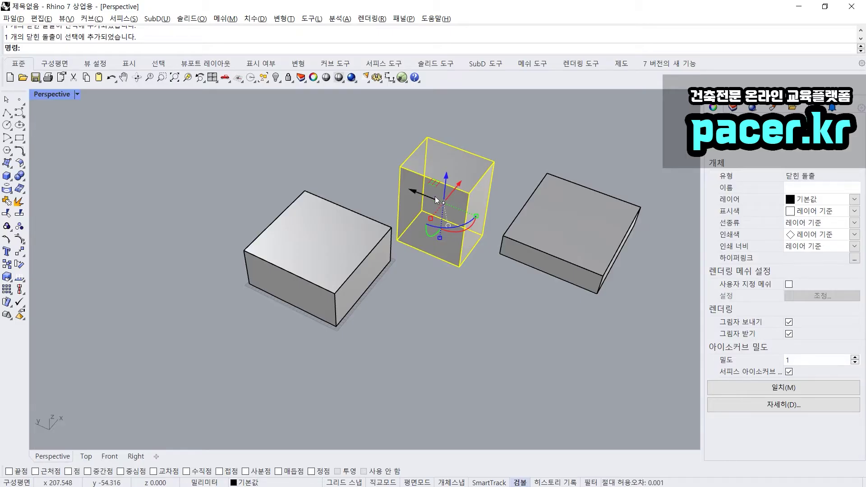
pyautogui.keyDown('shift'); pyautogui.moveTo(537, 199); pyautogui.dragTo(201, 321, button='right'); pyautogui.keyUp('shift')
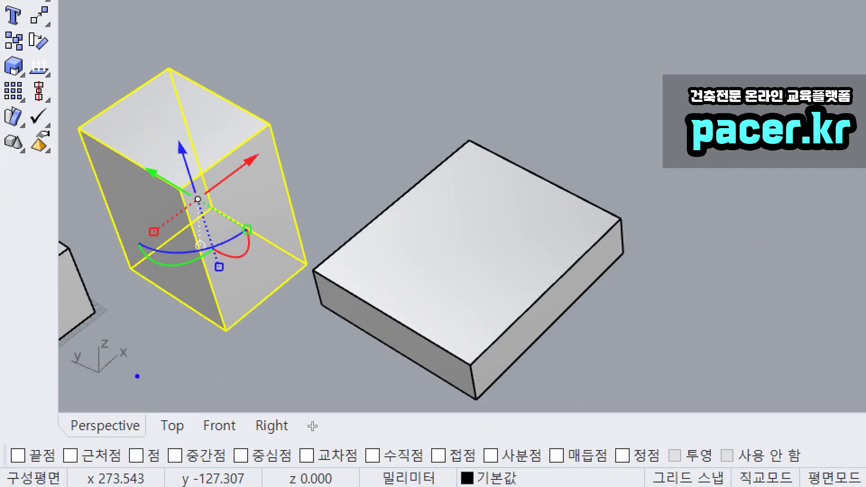
pyautogui.moveTo(137, 376)
pyautogui.mouseDown()
pyautogui.moveTo(82, 386)
pyautogui.moveTo(72, 333)
pyautogui.moveTo(131, 366)
pyautogui.mouseUp()
pyautogui.moveTo(180, 352); pyautogui.dragTo(207, 381)
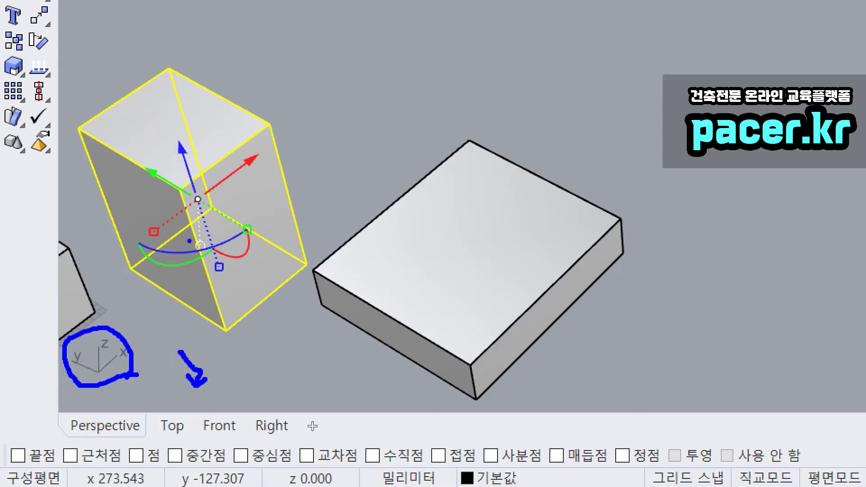
pyautogui.moveTo(108, 372)
pyautogui.mouseDown()
pyautogui.moveTo(122, 358)
pyautogui.moveTo(79, 365)
pyautogui.mouseUp()
pyautogui.click(132, 347)
pyautogui.press('Escape')
pyautogui.keyDown('shift'); pyautogui.moveTo(102, 366); pyautogui.dragTo(233, 321, button='right'); pyautogui.keyUp('shift')
pyautogui.keyDown('shift'); pyautogui.moveTo(232, 321); pyautogui.dragTo(413, 337, button='right'); pyautogui.keyUp('shift')
pyautogui.click(430, 338)
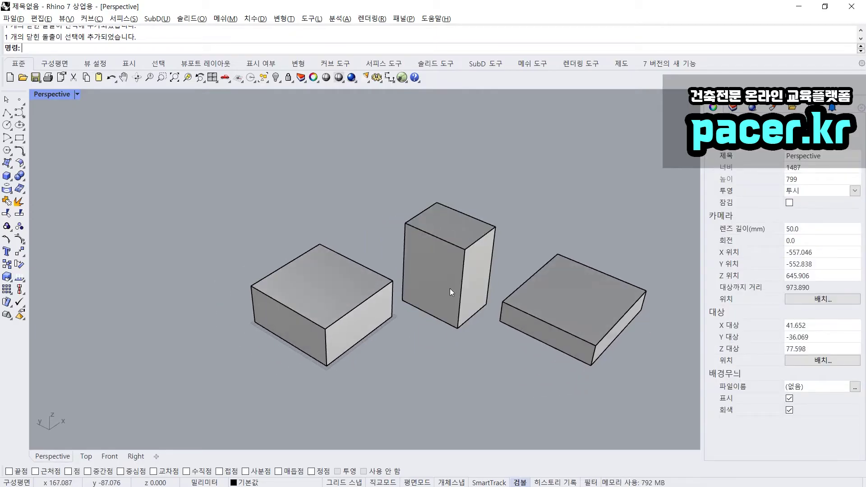
# Step: Select the tall box and examine the gumball's small grid-shaped planar move handle while viewing the boxes from above
pyautogui.click(456, 295)
pyautogui.moveTo(457, 294); pyautogui.dragTo(458, 246, button='right')
pyautogui.moveTo(459, 264); pyautogui.dragTo(525, 216)
pyautogui.click(506, 221)
pyautogui.moveTo(506, 221); pyautogui.dragTo(478, 259, button='right')
pyautogui.click(483, 271)
pyautogui.moveTo(436, 236)
pyautogui.mouseDown()
pyautogui.moveTo(403, 238)
pyautogui.moveTo(407, 207)
pyautogui.mouseUp()
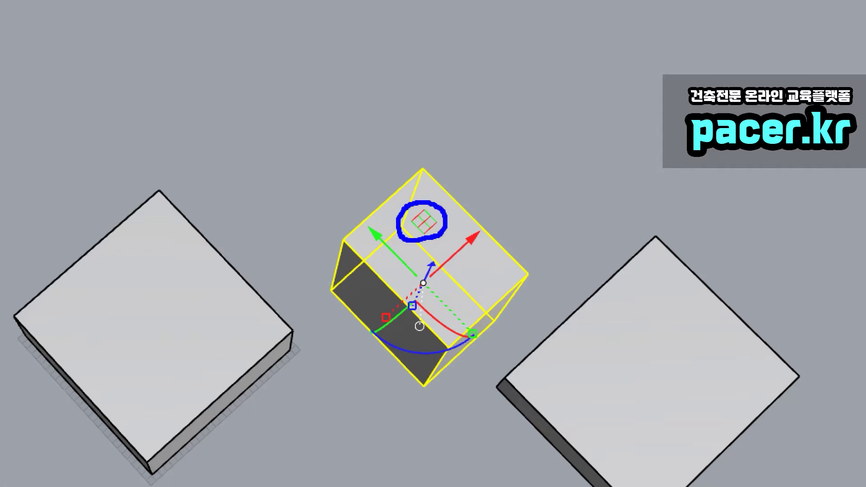
pyautogui.moveTo(508, 120)
pyautogui.mouseDown()
pyautogui.moveTo(454, 204)
pyautogui.moveTo(463, 208)
pyautogui.mouseUp()
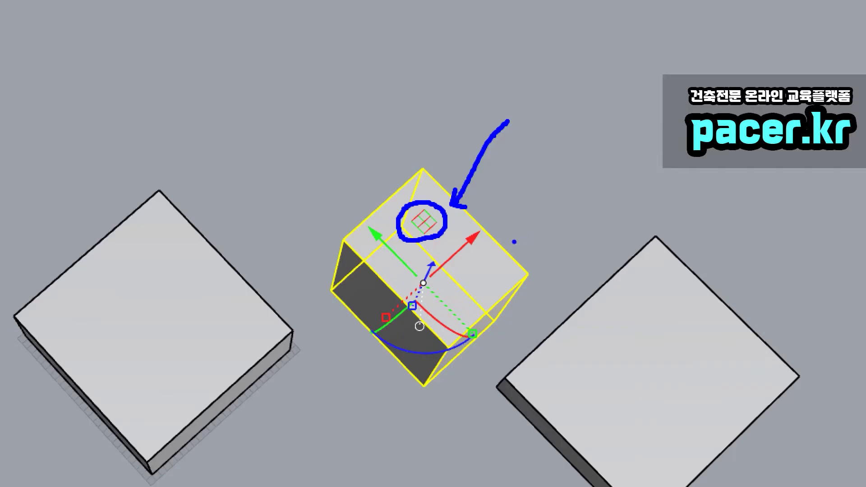
pyautogui.moveTo(432, 59)
pyautogui.mouseDown()
pyautogui.moveTo(418, 69)
pyautogui.moveTo(432, 126)
pyautogui.mouseUp()
pyautogui.moveTo(457, 86)
pyautogui.mouseDown()
pyautogui.moveTo(427, 50)
pyautogui.moveTo(449, 109)
pyautogui.mouseUp()
pyautogui.moveTo(448, 79); pyautogui.dragTo(418, 106)
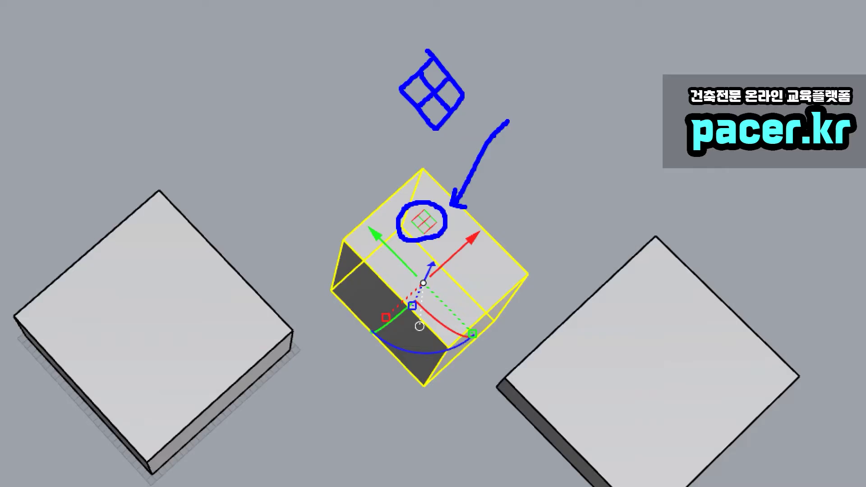
pyautogui.moveTo(408, 220)
pyautogui.mouseDown()
pyautogui.moveTo(280, 183)
pyautogui.moveTo(201, 264)
pyautogui.moveTo(187, 236)
pyautogui.moveTo(216, 301)
pyautogui.mouseUp()
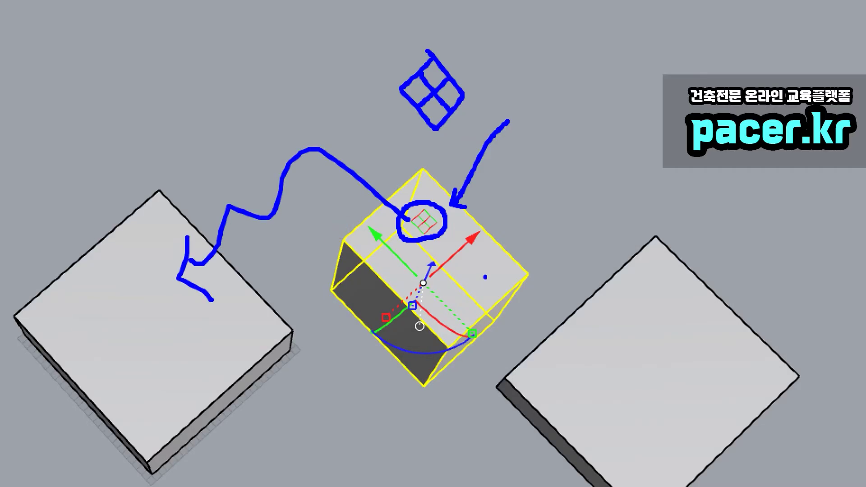
pyautogui.press('Escape')
pyautogui.click(533, 191)
# Step: Move the tall box with the gumball's planar handle to the opposite side of the grid box, overlapping that box's side
pyautogui.moveTo(502, 262); pyautogui.dragTo(499, 234, button='right')
pyautogui.click(469, 256)
pyautogui.keyDown('shift'); pyautogui.moveTo(470, 264); pyautogui.dragTo(509, 272, button='right'); pyautogui.keyUp('shift')
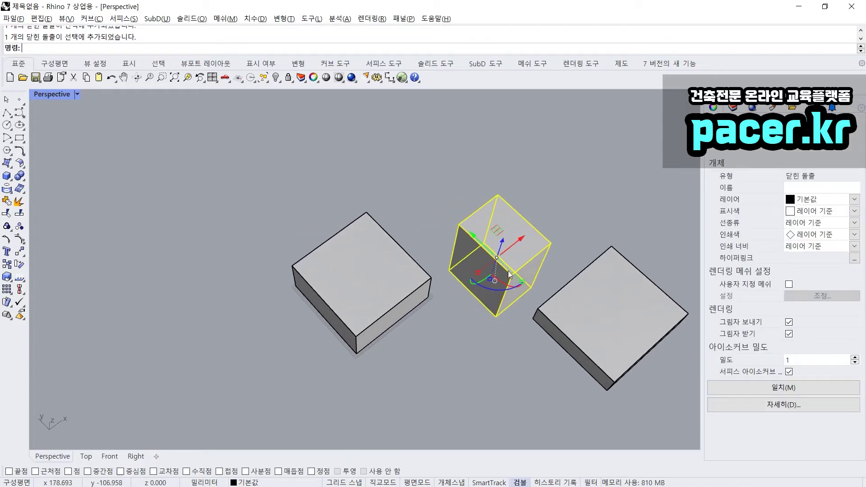
pyautogui.hotkey('ctrl', '1')
pyautogui.click(506, 244)
pyautogui.moveTo(496, 233)
pyautogui.mouseDown()
pyautogui.moveTo(466, 207)
pyautogui.moveTo(496, 233)
pyautogui.mouseUp()
pyautogui.moveTo(464, 226); pyautogui.dragTo(299, 269)
pyautogui.moveTo(307, 246)
pyautogui.mouseDown()
pyautogui.moveTo(294, 271)
pyautogui.moveTo(334, 287)
pyautogui.mouseUp()
pyautogui.press('Escape')
pyautogui.moveTo(498, 231); pyautogui.dragTo(246, 276)
pyautogui.click(436, 276)
# Step: Move the flat box within the ground plane using its gumball until it overlaps the other side of the grid box
pyautogui.moveTo(435, 277); pyautogui.dragTo(549, 322, button='right')
pyautogui.click(588, 323)
pyautogui.moveTo(642, 310); pyautogui.dragTo(621, 285, button='right')
pyautogui.moveTo(610, 273); pyautogui.dragTo(439, 262)
pyautogui.click(503, 234)
pyautogui.moveTo(509, 239); pyautogui.dragTo(517, 269, button='right')
pyautogui.scroll(4, 499, 259)
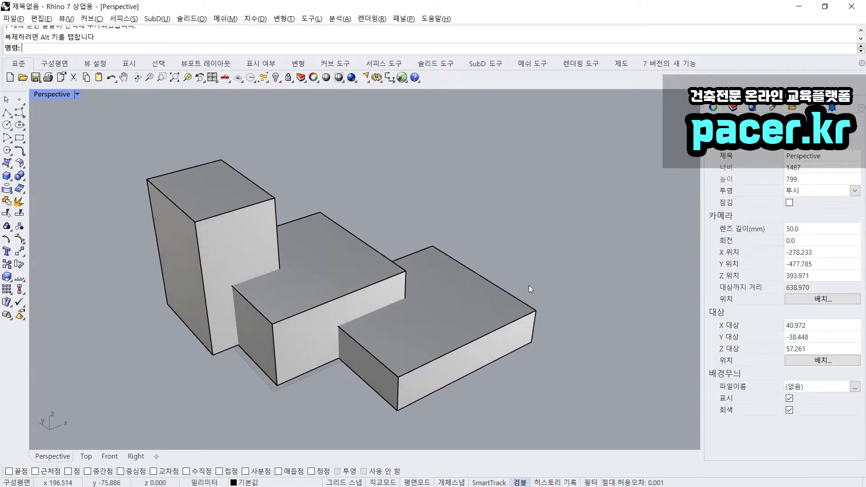
pyautogui.press('Return')
pyautogui.scroll(-4, 546, 296)
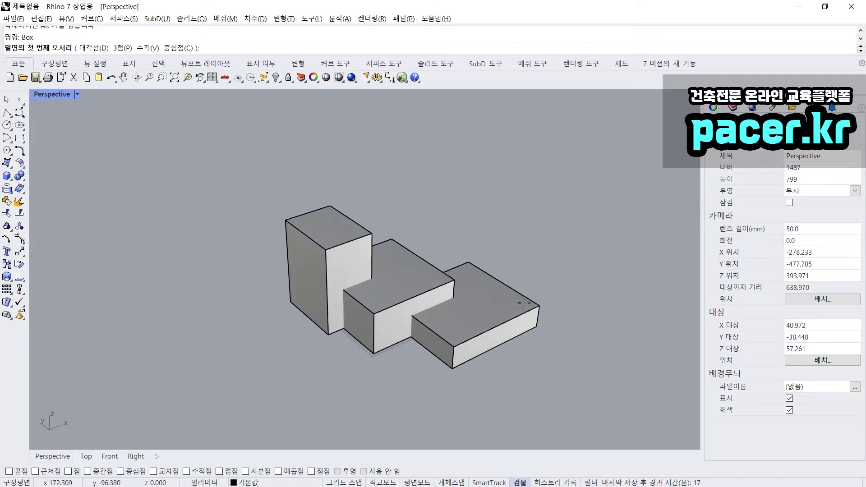
pyautogui.click(534, 354)
pyautogui.click(548, 273)
pyautogui.click(538, 208)
pyautogui.scroll(4, 535, 288)
pyautogui.click(546, 287)
pyautogui.scroll(-4, 545, 287)
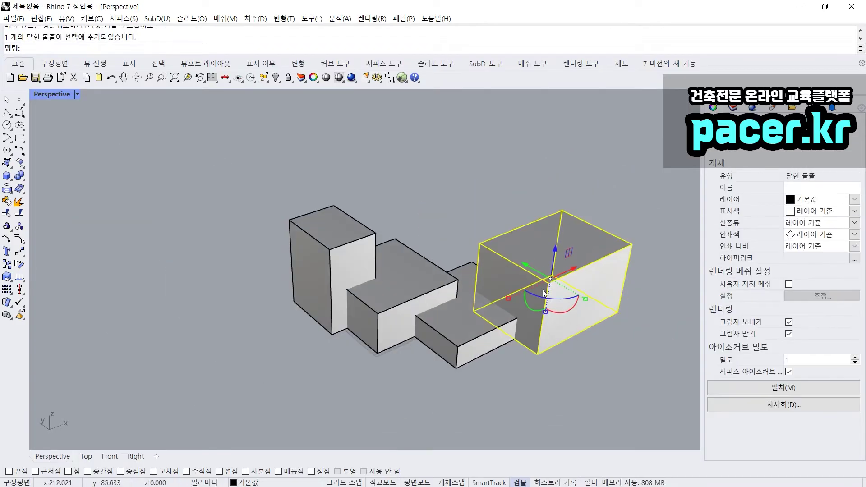
pyautogui.press('Delete')
# Step: Create a long, low box next to the flat box and move it until it overlaps the flat box's end
pyautogui.moveTo(546, 301); pyautogui.dragTo(534, 307, button='right')
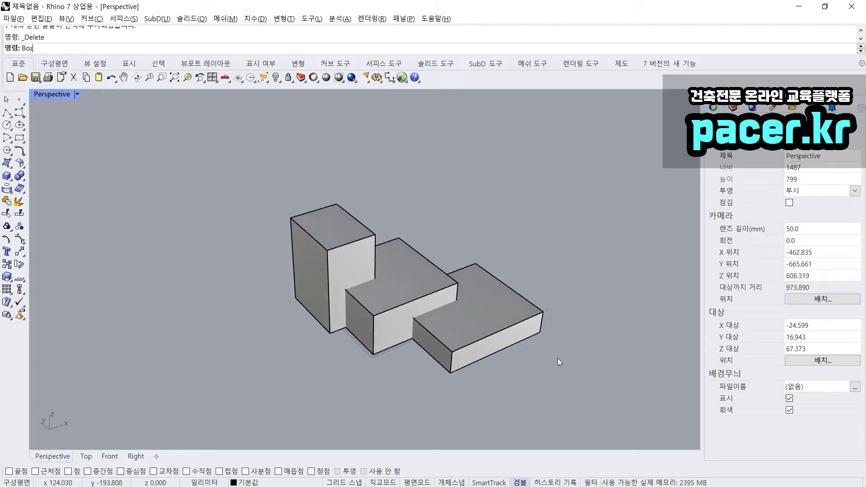
pyautogui.press('BackSpace')
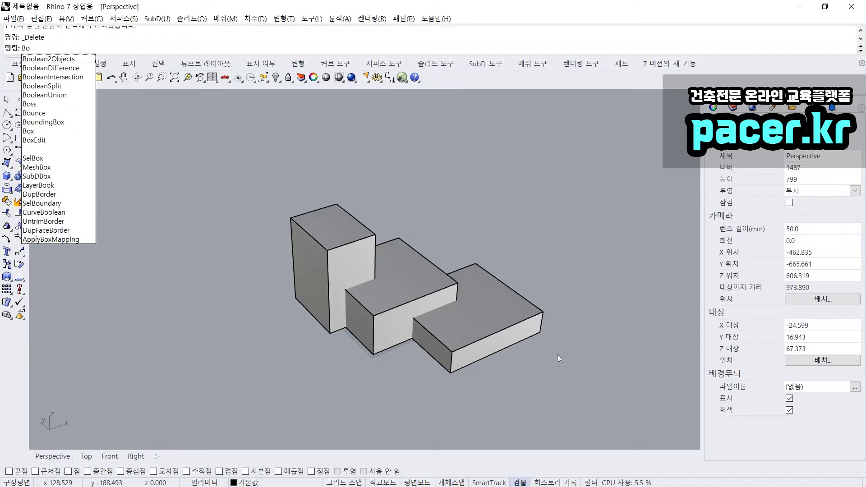
pyautogui.write('x')
pyautogui.press('Return')
pyautogui.click(529, 364)
pyautogui.click(579, 295)
pyautogui.click(545, 252)
pyautogui.moveTo(567, 307); pyautogui.dragTo(543, 307)
pyautogui.click(540, 359)
pyautogui.moveTo(540, 359); pyautogui.dragTo(530, 331, button='right')
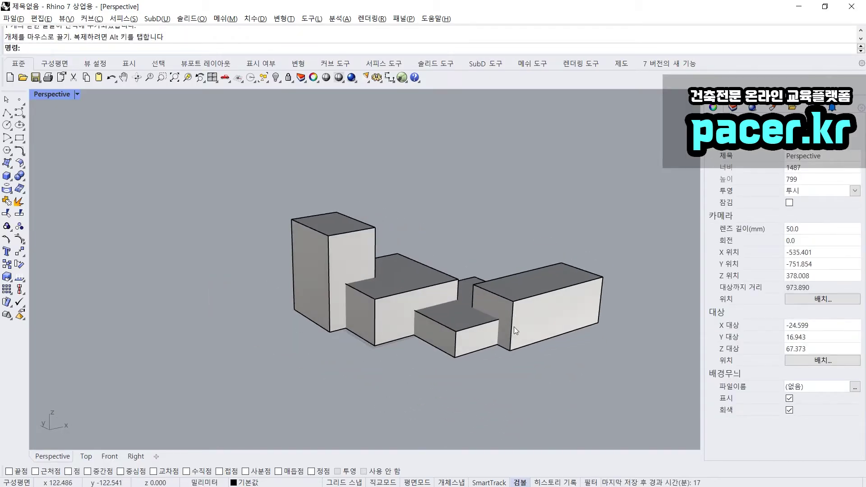
# Step: Select the grid box, the flat box and the long box in turn to examine them as individual objects, and clear the selection
pyautogui.scroll(4, 434, 308)
pyautogui.scroll(2, 434, 302)
pyautogui.click(334, 252)
pyautogui.click(482, 297)
pyautogui.click(541, 274)
pyautogui.click(491, 221)
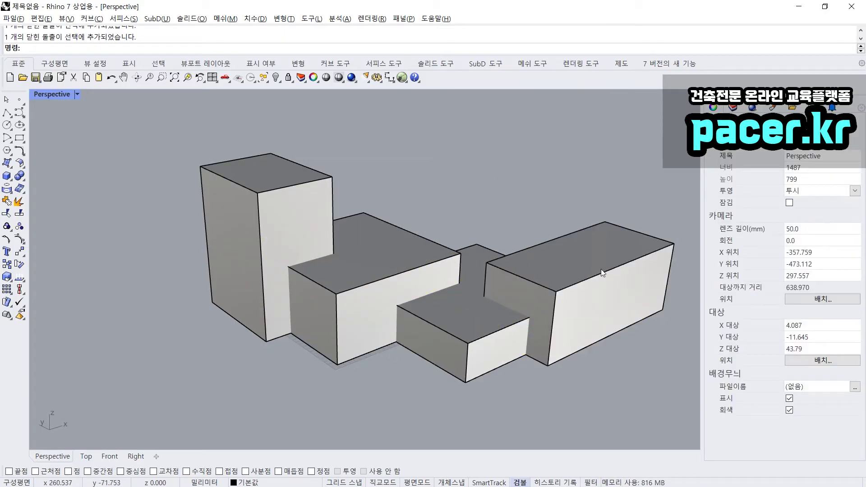
# Step: Select the tall box and the grid box alternately to examine how they overlap where they meet, and clear the selection
pyautogui.scroll(3, 372, 291)
pyautogui.click(337, 272)
pyautogui.click(287, 208)
pyautogui.click(327, 218)
pyautogui.click(296, 211)
pyautogui.click(367, 210)
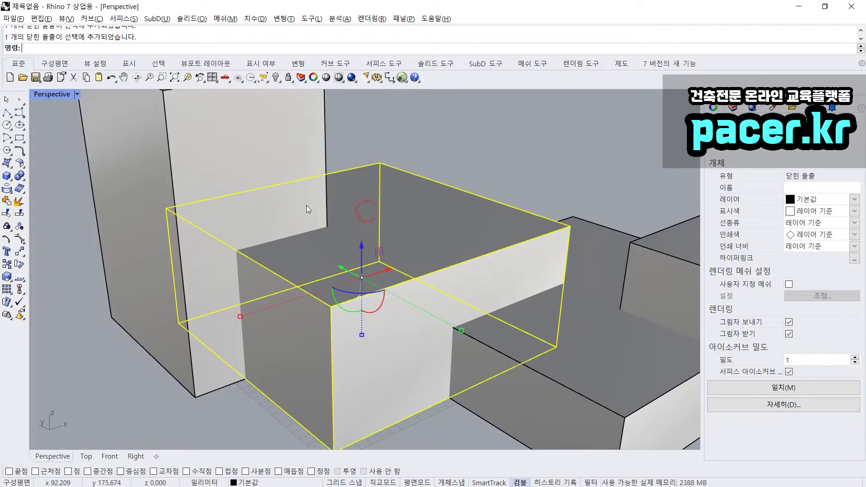
pyautogui.click(306, 205)
pyautogui.click(367, 211)
pyautogui.click(369, 198)
pyautogui.click(439, 158)
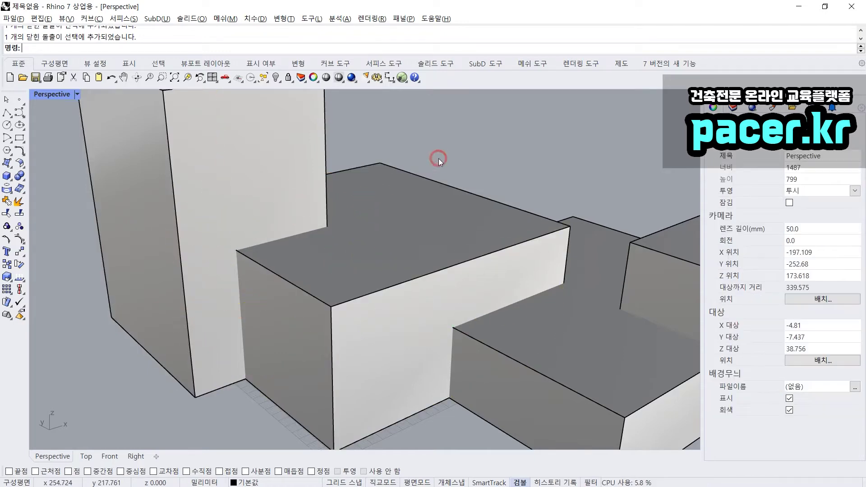
pyautogui.click(318, 185)
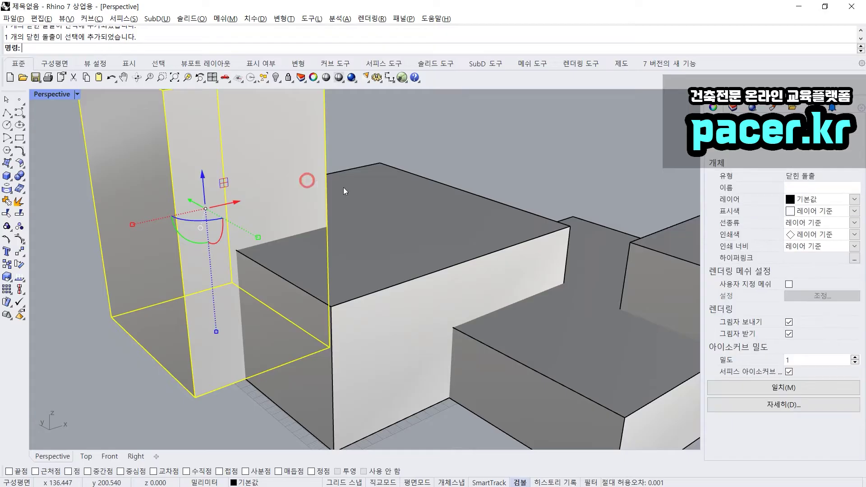
pyautogui.click(365, 199)
pyautogui.click(372, 141)
pyautogui.moveTo(372, 142); pyautogui.dragTo(351, 187, button='right')
pyautogui.click(288, 213)
pyautogui.click(359, 241)
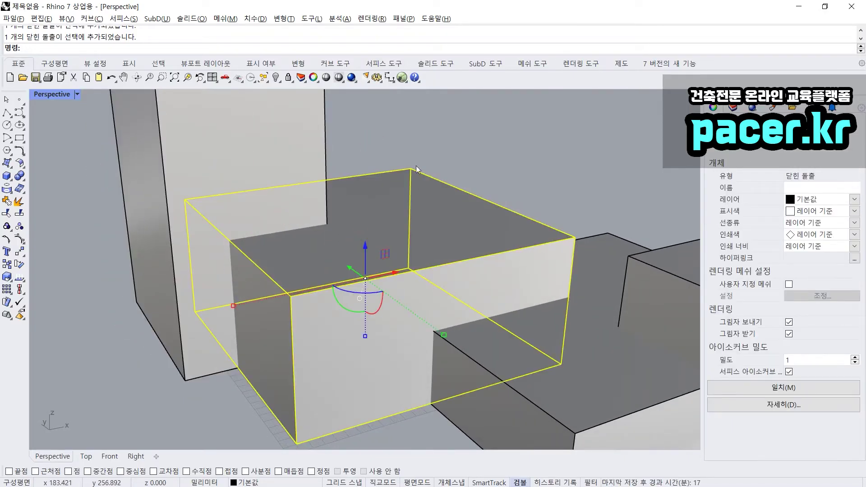
pyautogui.click(435, 140)
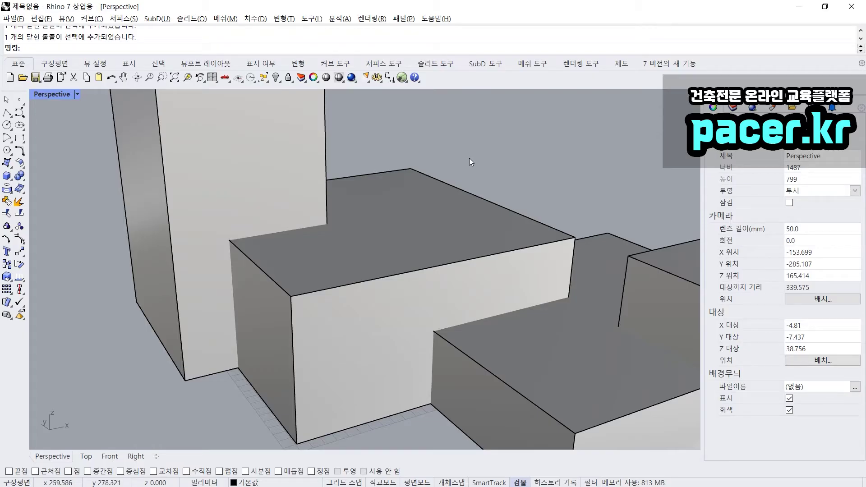
pyautogui.moveTo(494, 110); pyautogui.dragTo(495, 148)
pyautogui.moveTo(495, 118)
pyautogui.mouseDown()
pyautogui.moveTo(497, 132)
pyautogui.moveTo(533, 130)
pyautogui.mouseUp()
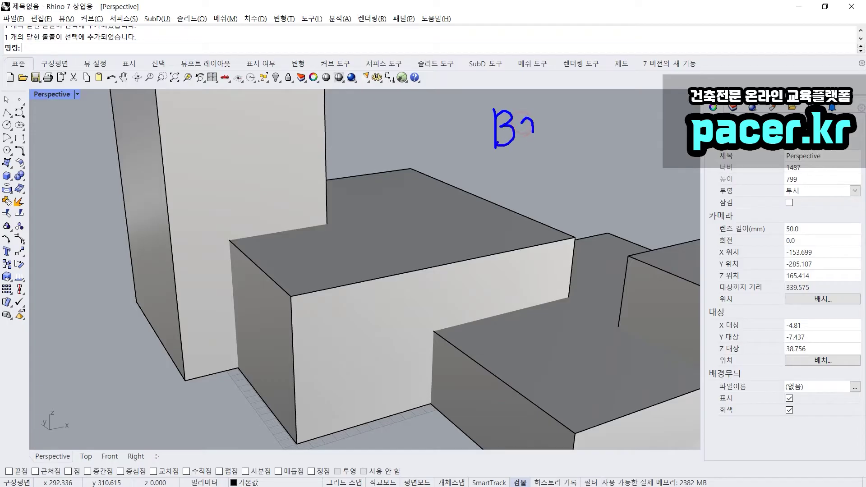
pyautogui.moveTo(502, 166)
pyautogui.mouseDown()
pyautogui.moveTo(502, 197)
pyautogui.moveTo(514, 170)
pyautogui.moveTo(504, 183)
pyautogui.moveTo(540, 195)
pyautogui.moveTo(556, 165)
pyautogui.mouseUp()
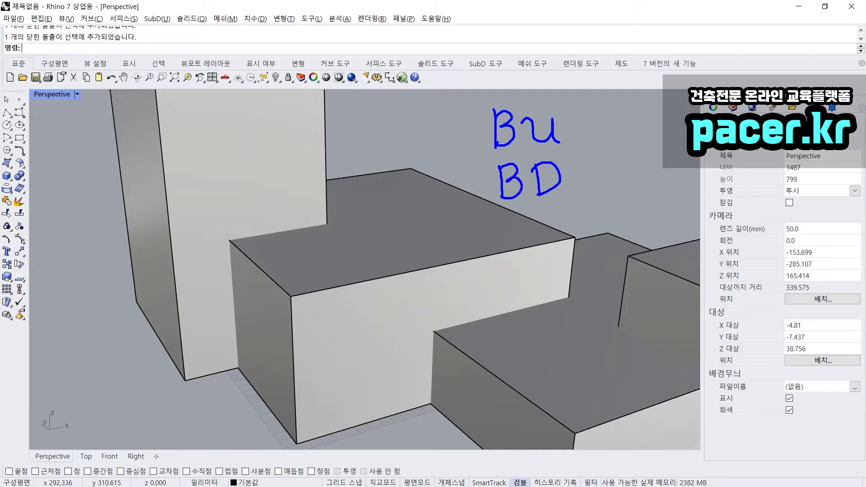
pyautogui.moveTo(477, 133); pyautogui.dragTo(473, 178)
pyautogui.moveTo(616, 132); pyautogui.dragTo(635, 132)
pyautogui.click(628, 126)
pyautogui.moveTo(616, 173); pyautogui.dragTo(631, 173)
pyautogui.moveTo(478, 107); pyautogui.dragTo(489, 103)
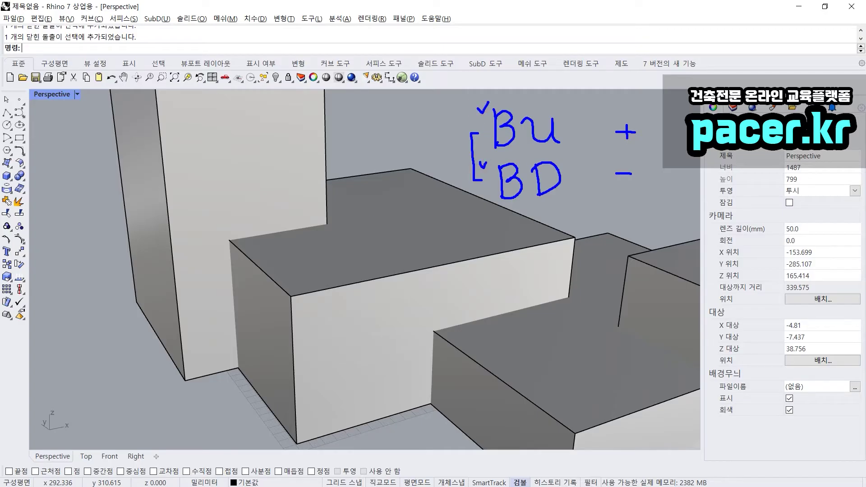
pyautogui.press('Escape')
# Step: Select the tall, grid and flat boxes together with a crossing selection to view them as a group, and deselect them
pyautogui.scroll(-10, 383, 289)
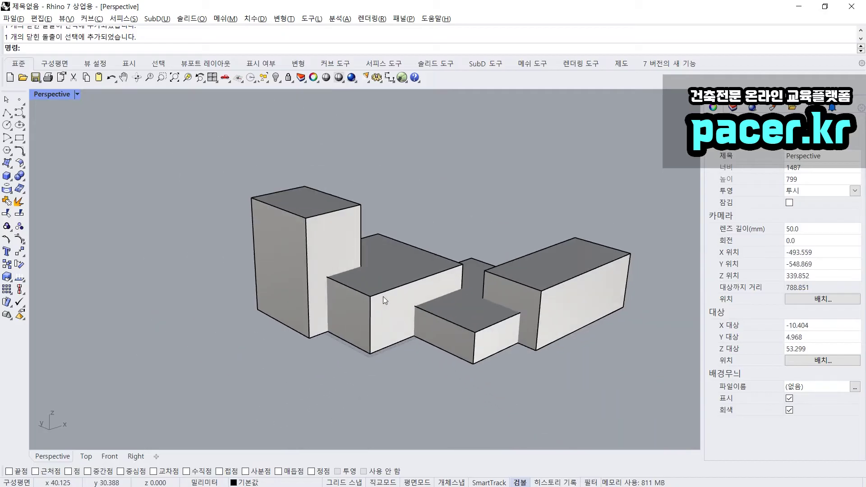
pyautogui.moveTo(401, 212); pyautogui.dragTo(312, 331)
pyautogui.click(501, 205)
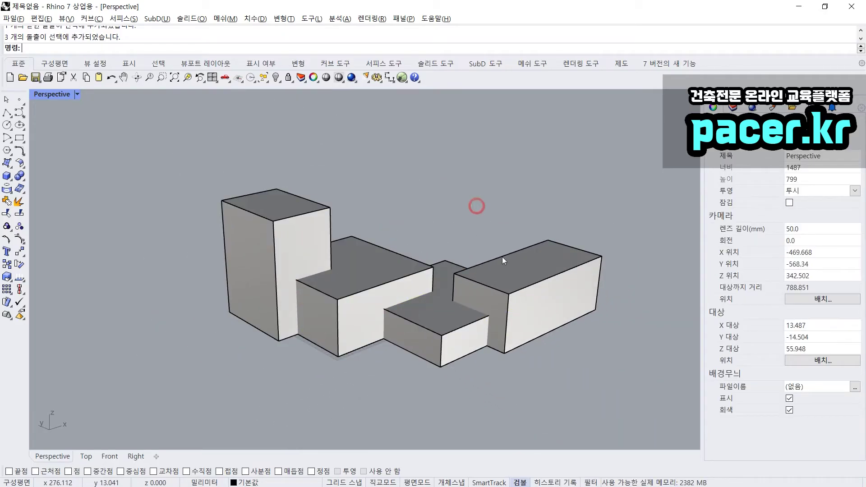
# Step: Select and deselect the grid box, the flat box and the long box one at a time to check them before merging
pyautogui.moveTo(495, 232); pyautogui.dragTo(450, 261, button='right')
pyautogui.scroll(5, 429, 288)
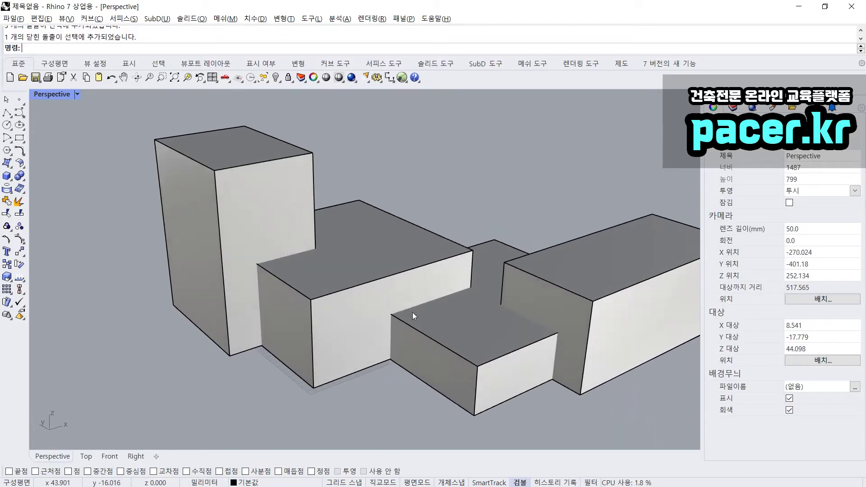
pyautogui.click(352, 257)
pyautogui.click(453, 202)
pyautogui.click(465, 319)
pyautogui.click(489, 214)
pyautogui.click(530, 277)
pyautogui.click(491, 175)
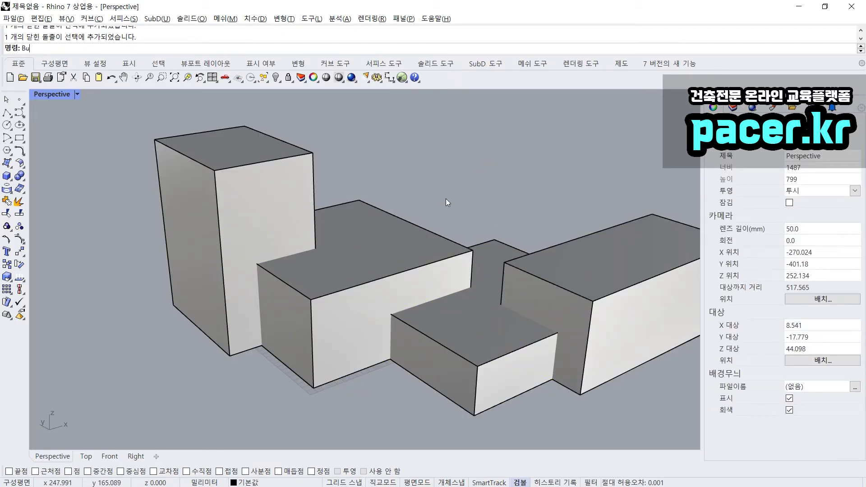
# Step: Merge the tall box, the grid box and the flat box into one solid with BooleanUnion
pyautogui.write('Bu')
pyautogui.press('Return')
pyautogui.moveTo(23, 37); pyautogui.dragTo(66, 42)
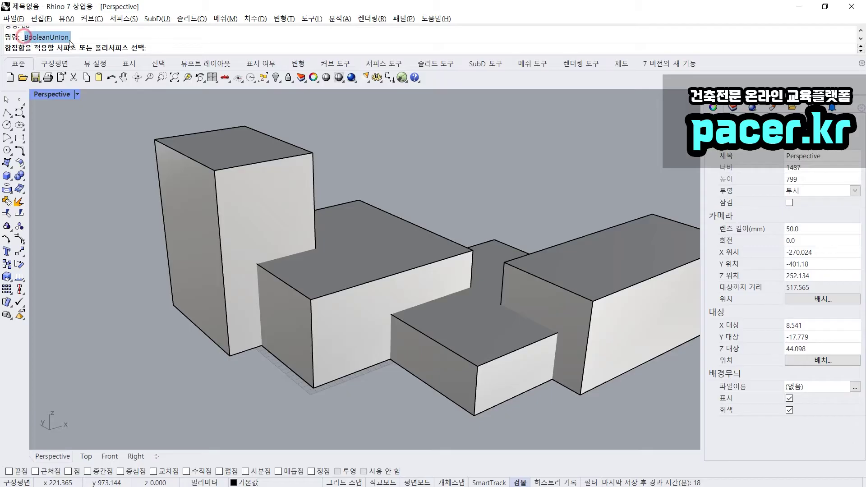
pyautogui.moveTo(120, 183); pyautogui.dragTo(121, 184, button='right')
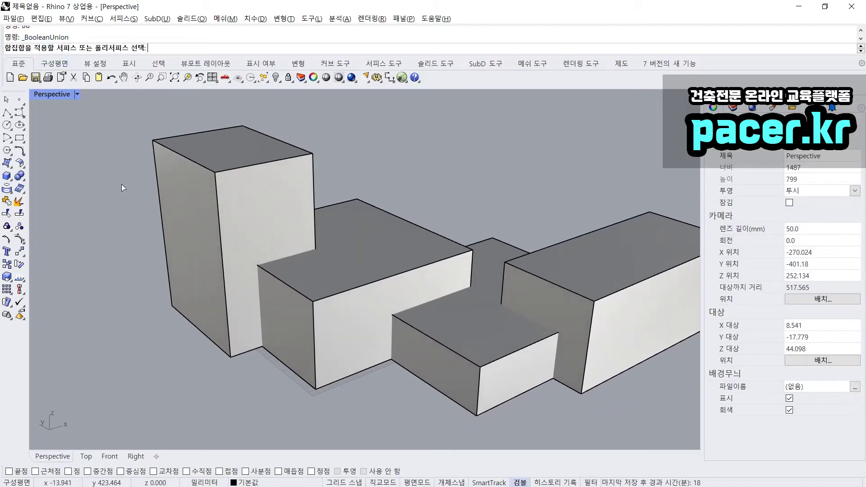
pyautogui.click(210, 220)
pyautogui.click(313, 255)
pyautogui.click(440, 315)
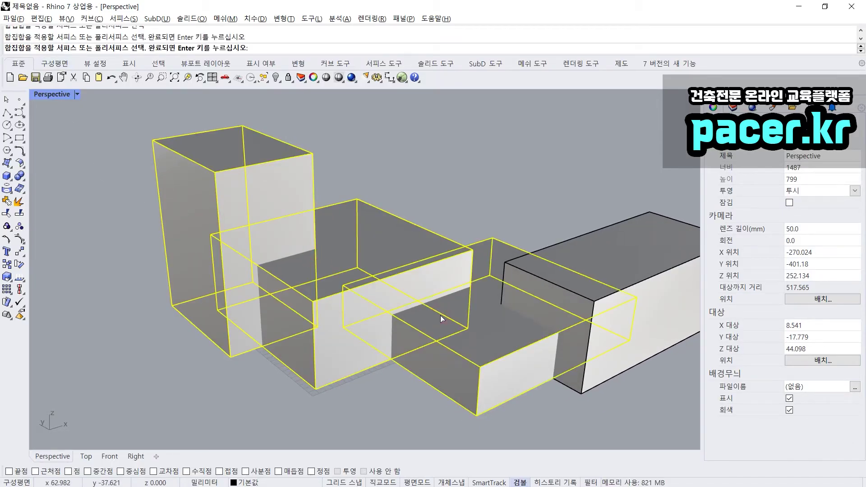
pyautogui.press('Return')
# Step: Select the merged solid seen from above, deselect it, and examine the thin lines across its top faces up close
pyautogui.moveTo(432, 316); pyautogui.dragTo(368, 345, button='right')
pyautogui.click(388, 280)
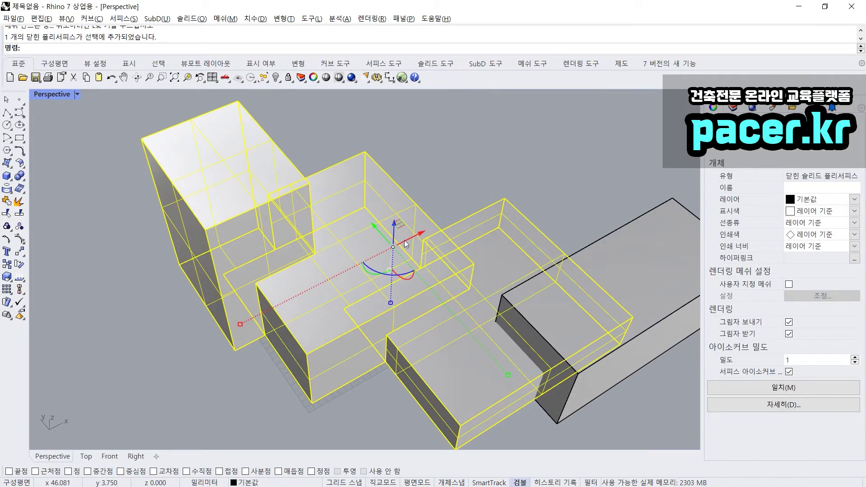
pyautogui.press('Escape')
pyautogui.scroll(5, 334, 298)
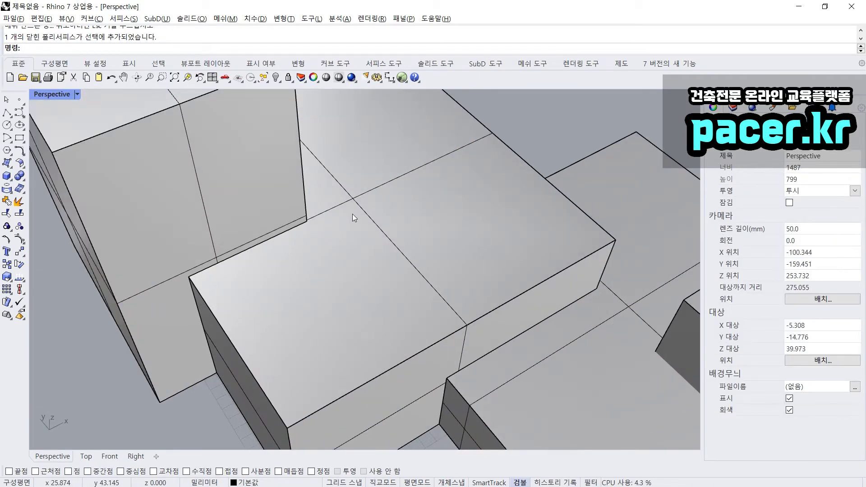
pyautogui.moveTo(306, 147); pyautogui.dragTo(385, 245)
pyautogui.moveTo(312, 227); pyautogui.dragTo(426, 164)
pyautogui.moveTo(375, 211)
pyautogui.mouseDown()
pyautogui.moveTo(356, 224)
pyautogui.moveTo(374, 181)
pyautogui.moveTo(367, 219)
pyautogui.moveTo(379, 202)
pyautogui.moveTo(415, 206)
pyautogui.mouseUp()
pyautogui.moveTo(407, 197)
pyautogui.mouseDown()
pyautogui.moveTo(415, 205)
pyautogui.moveTo(406, 217)
pyautogui.mouseUp()
pyautogui.moveTo(421, 196)
pyautogui.mouseDown()
pyautogui.moveTo(421, 217)
pyautogui.moveTo(453, 197)
pyautogui.mouseUp()
pyautogui.moveTo(452, 201)
pyautogui.mouseDown()
pyautogui.moveTo(452, 212)
pyautogui.moveTo(485, 190)
pyautogui.moveTo(473, 213)
pyautogui.moveTo(487, 207)
pyautogui.mouseUp()
pyautogui.moveTo(482, 217)
pyautogui.mouseDown()
pyautogui.moveTo(492, 202)
pyautogui.moveTo(501, 204)
pyautogui.mouseUp()
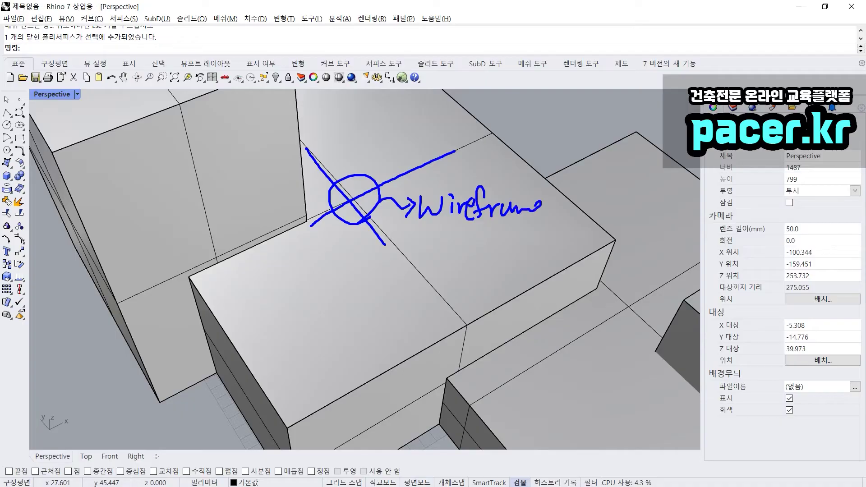
pyautogui.moveTo(559, 221); pyautogui.dragTo(517, 280)
pyautogui.moveTo(523, 208); pyautogui.dragTo(451, 304)
pyautogui.moveTo(456, 195); pyautogui.dragTo(340, 345)
pyautogui.moveTo(400, 168); pyautogui.dragTo(289, 307)
pyautogui.moveTo(311, 222); pyautogui.dragTo(249, 314)
pyautogui.moveTo(343, 162)
pyautogui.mouseDown()
pyautogui.moveTo(310, 209)
pyautogui.moveTo(350, 191)
pyautogui.mouseUp()
pyautogui.moveTo(379, 115); pyautogui.dragTo(327, 138)
pyautogui.press('Escape')
# Step: Select the merged solid in the overall view to check its extent beside the long box, and deselect it
pyautogui.scroll(-8, 372, 199)
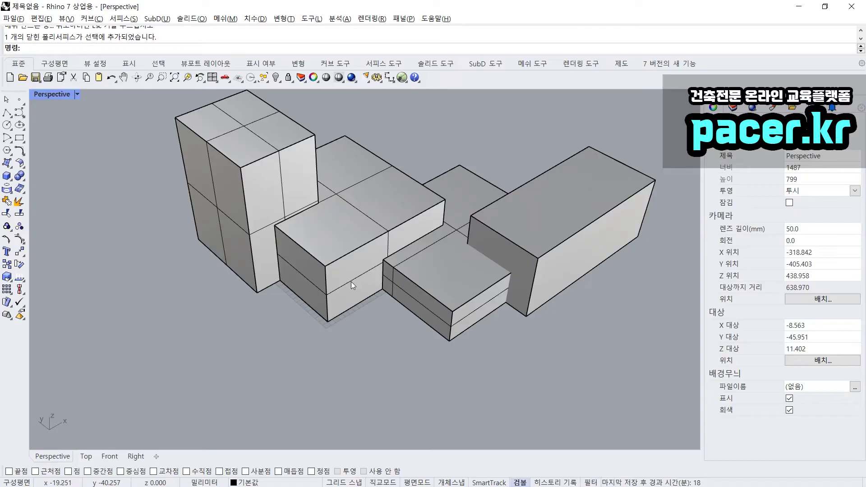
pyautogui.click(361, 265)
pyautogui.click(367, 336)
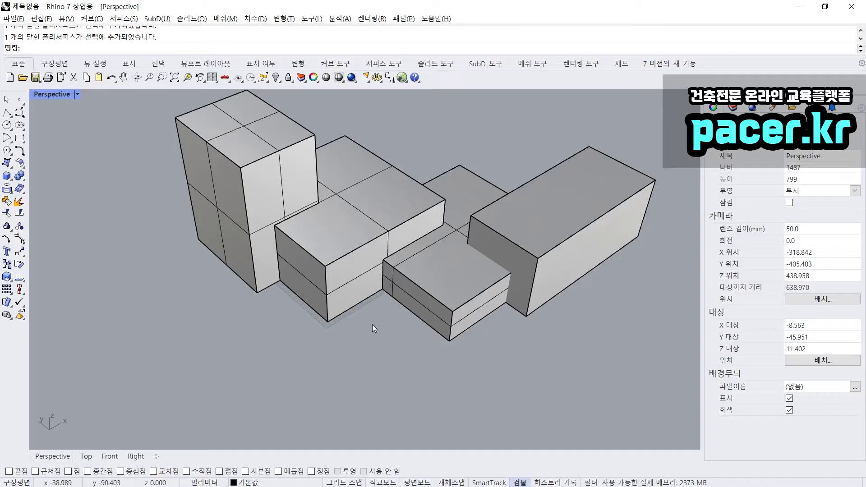
# Step: Turn off the surface isocurve display for the joined stepped polysurface and deselect it
pyautogui.click(356, 291)
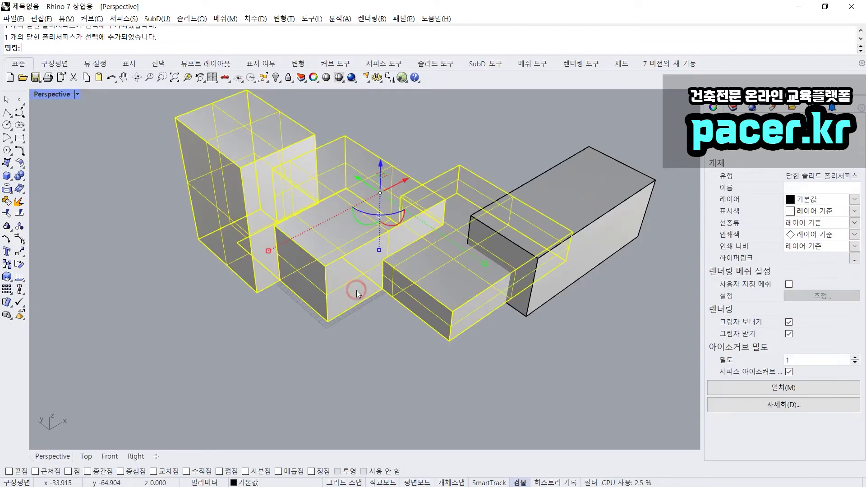
pyautogui.click(364, 326)
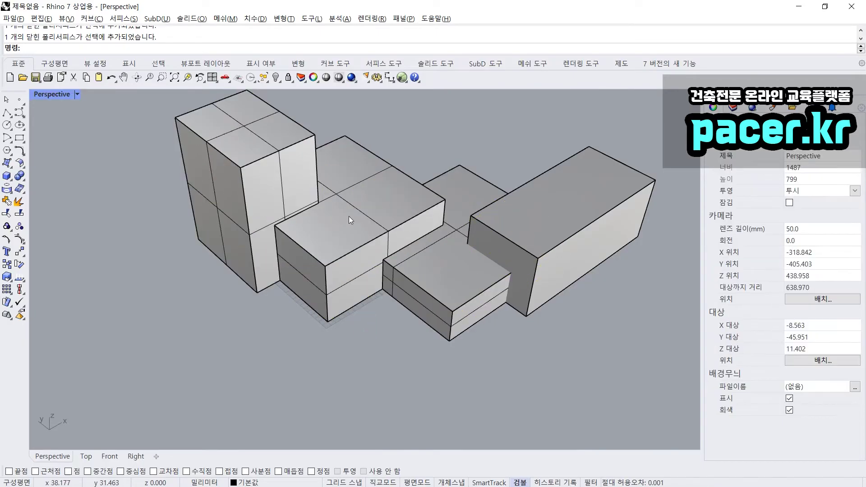
pyautogui.scroll(4, 334, 203)
pyautogui.click(326, 193)
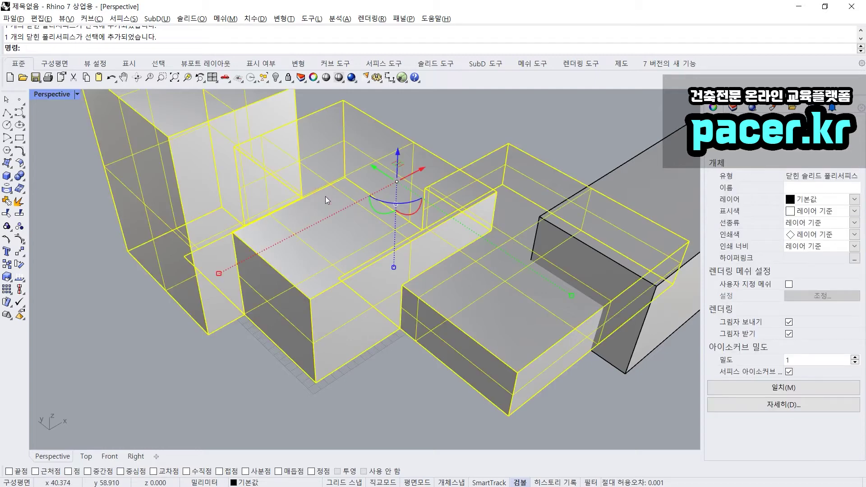
pyautogui.click(436, 126)
pyautogui.click(408, 155)
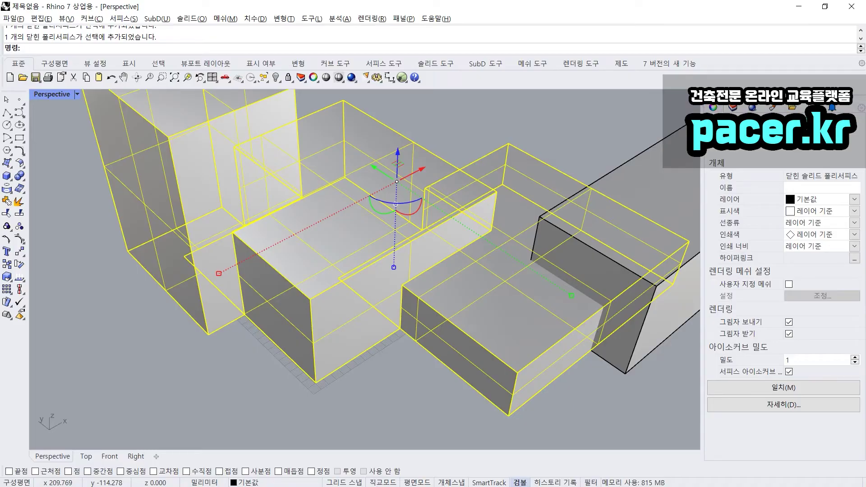
pyautogui.click(789, 372)
pyautogui.click(789, 372)
pyautogui.click(789, 372)
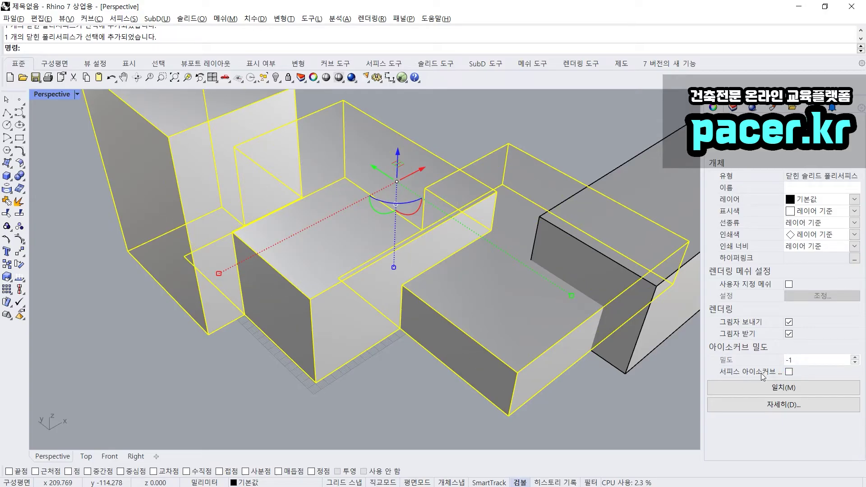
pyautogui.click(643, 395)
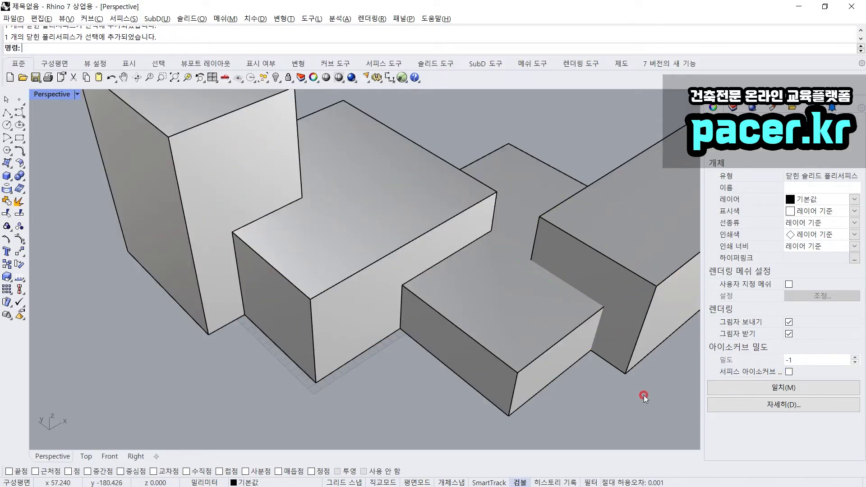
# Step: Subtract the separate long box from the stepped polysurface with BooleanDifference, deleting the cutting box
pyautogui.moveTo(532, 353); pyautogui.dragTo(467, 375, button='right')
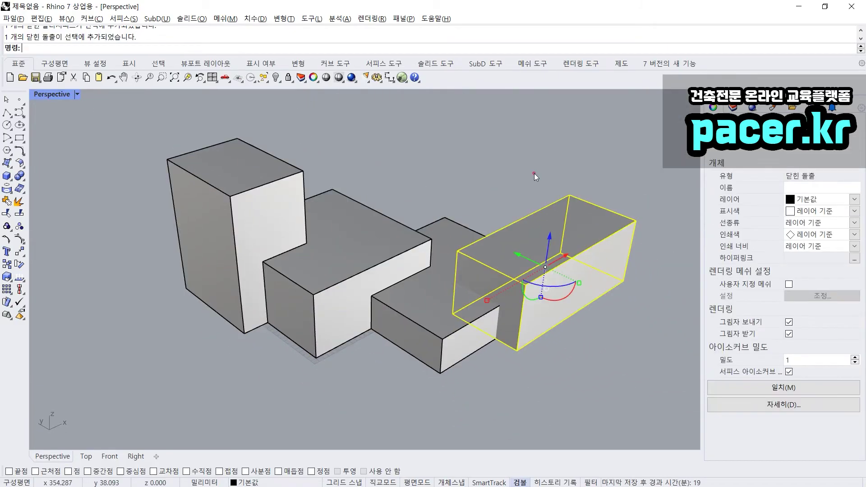
pyautogui.click(535, 176)
pyautogui.write('Bd')
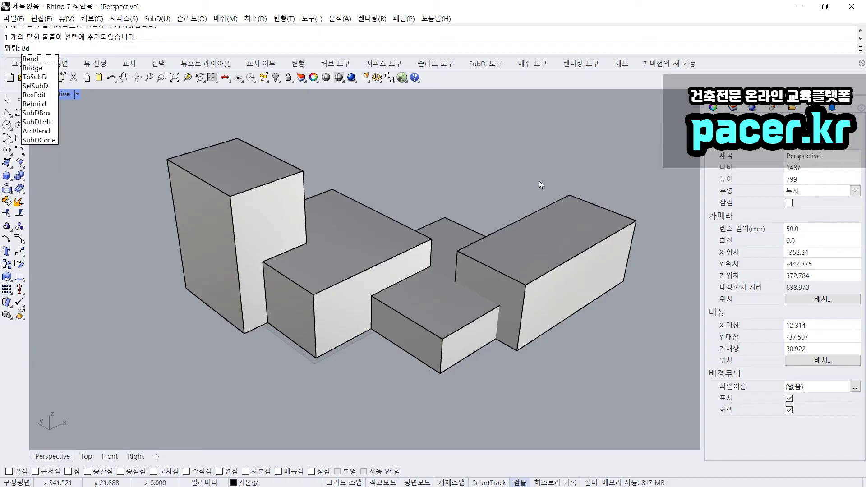
pyautogui.press('Return')
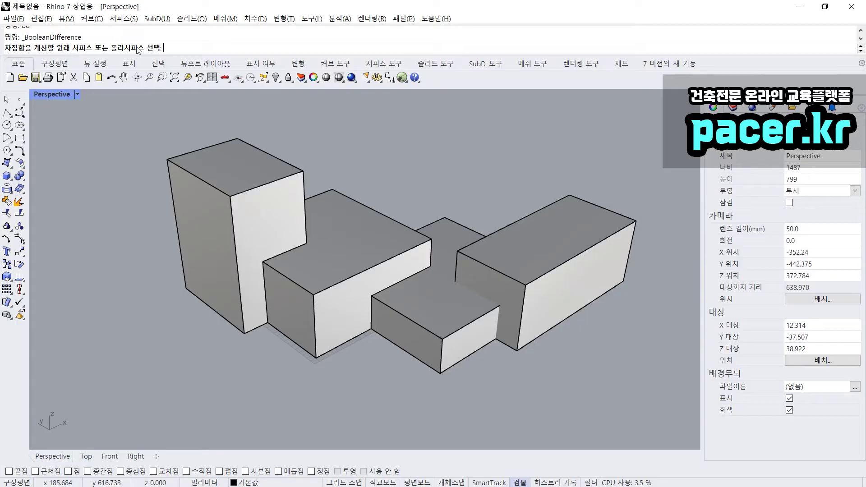
pyautogui.click(233, 197)
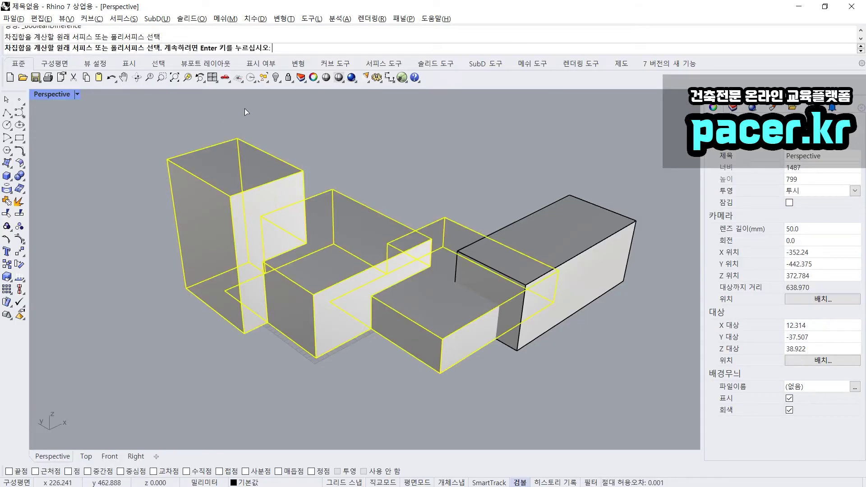
pyautogui.press('Return')
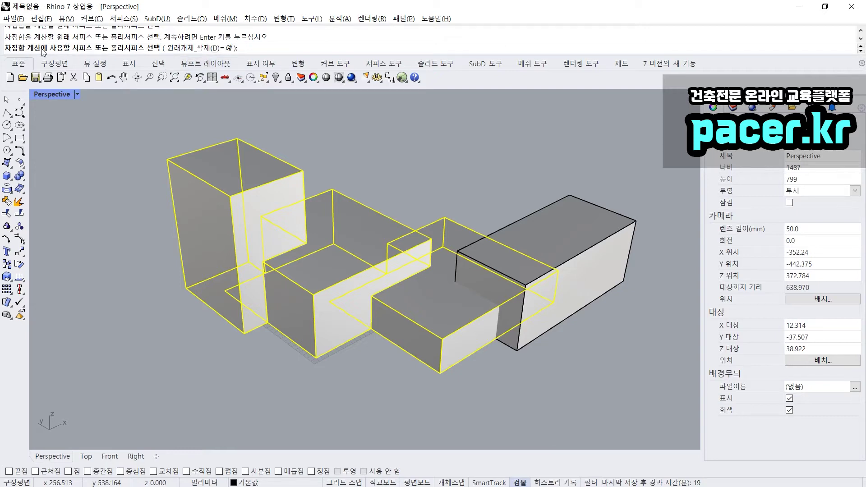
pyautogui.click(543, 282)
pyautogui.moveTo(543, 282); pyautogui.dragTo(519, 281, button='right')
pyautogui.scroll(4, 487, 320)
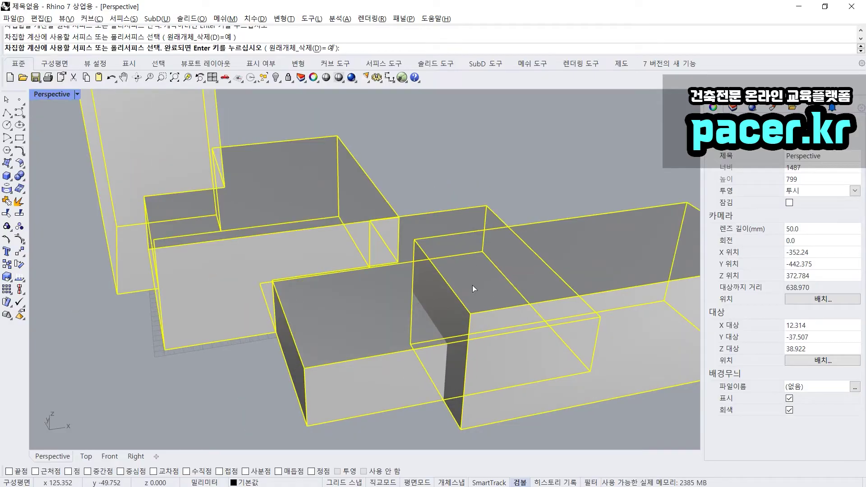
pyautogui.press('Return')
# Step: Examine the underside of the cut solid for edges dividing its coplanar bottom faces
pyautogui.moveTo(493, 254)
pyautogui.mouseDown(button='right')
pyautogui.moveTo(392, 228)
pyautogui.moveTo(386, 203)
pyautogui.moveTo(472, 187)
pyautogui.moveTo(549, 240)
pyautogui.moveTo(540, 248)
pyautogui.mouseUp(button='right')
pyautogui.scroll(-6, 540, 246)
pyautogui.moveTo(460, 268); pyautogui.dragTo(389, 205, button='right')
pyautogui.scroll(5, 367, 267)
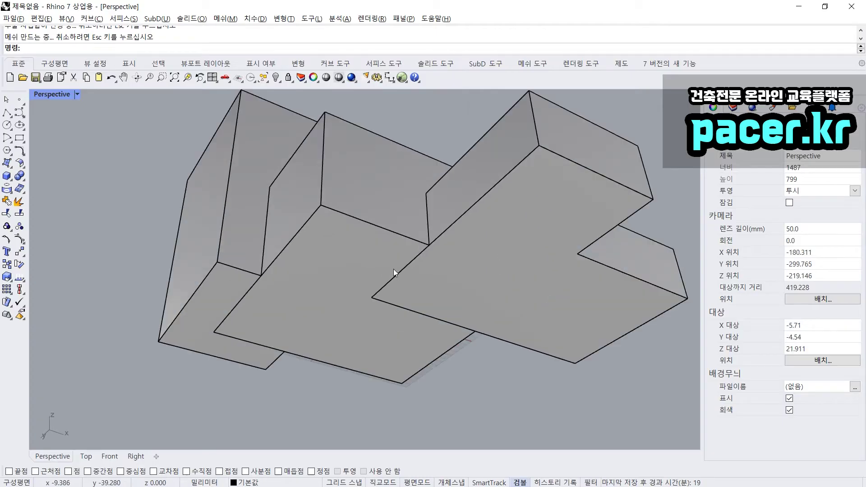
pyautogui.moveTo(268, 276)
pyautogui.mouseDown()
pyautogui.moveTo(223, 321)
pyautogui.moveTo(248, 354)
pyautogui.mouseUp()
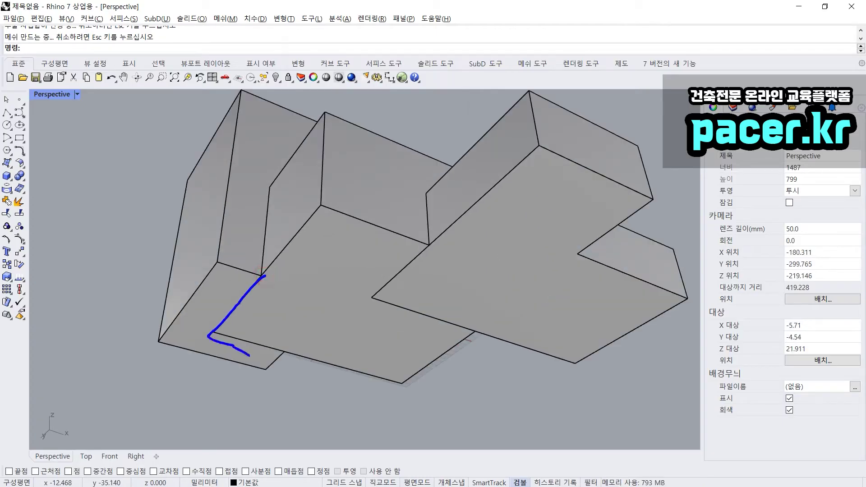
pyautogui.moveTo(423, 245)
pyautogui.mouseDown()
pyautogui.moveTo(390, 292)
pyautogui.moveTo(472, 325)
pyautogui.mouseUp()
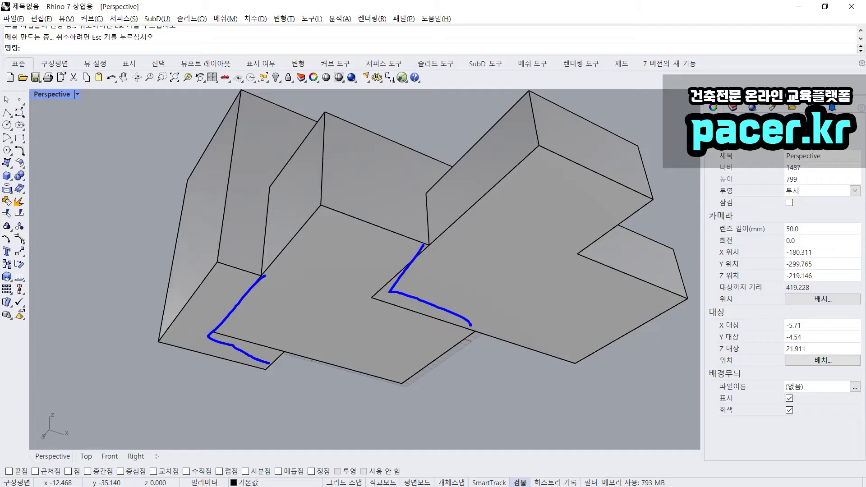
pyautogui.press('Escape')
pyautogui.scroll(-13, 425, 275)
pyautogui.moveTo(423, 230); pyautogui.dragTo(430, 299, button='right')
pyautogui.scroll(13, 428, 298)
pyautogui.click(389, 235)
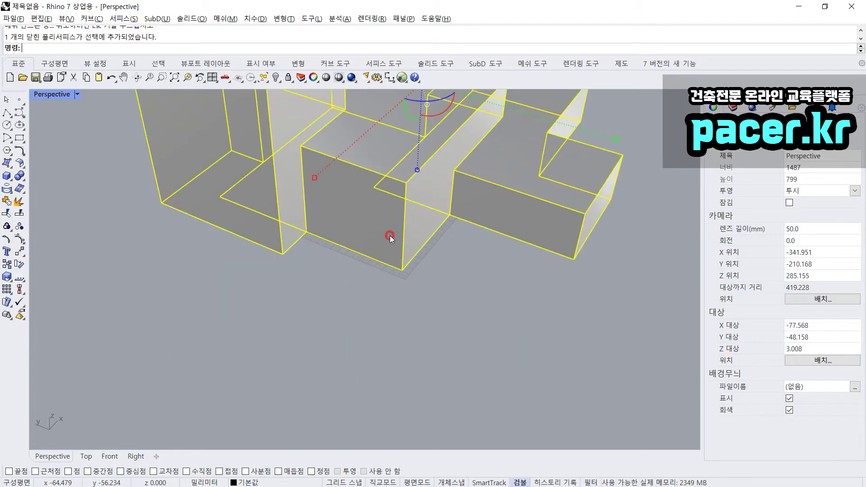
pyautogui.write('z')
pyautogui.press('space')
pyautogui.moveTo(376, 298); pyautogui.dragTo(472, 177)
pyautogui.click(407, 279)
pyautogui.moveTo(407, 279); pyautogui.dragTo(391, 151, button='right')
pyautogui.scroll(-6, 382, 217)
pyautogui.keyDown('shift'); pyautogui.moveTo(375, 258); pyautogui.dragTo(397, 209, button='right'); pyautogui.keyUp('shift')
pyautogui.scroll(-6, 364, 310)
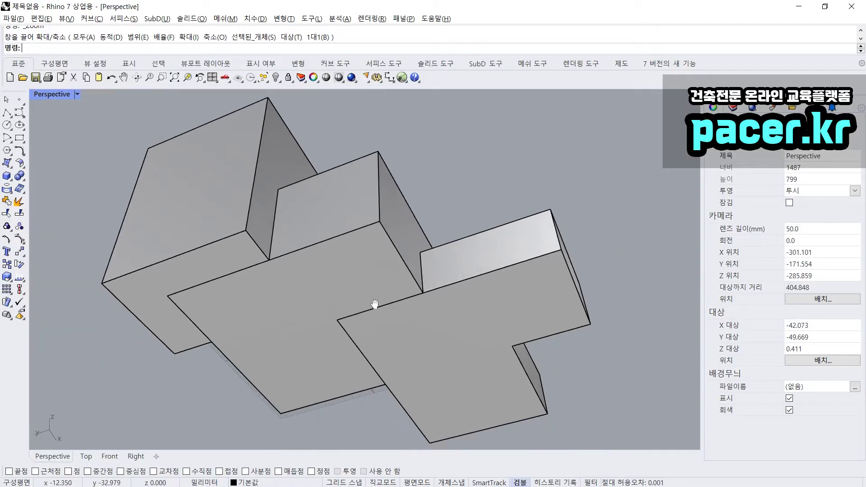
pyautogui.scroll(6, 472, 278)
pyautogui.keyDown('shift'); pyautogui.moveTo(454, 277); pyautogui.dragTo(473, 278, button='right'); pyautogui.keyUp('shift')
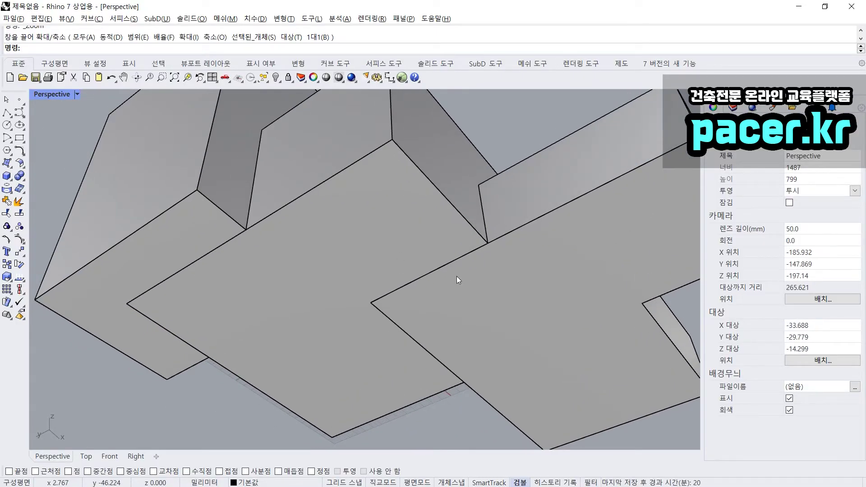
pyautogui.moveTo(431, 264); pyautogui.dragTo(453, 269)
pyautogui.moveTo(203, 270); pyautogui.dragTo(196, 260)
pyautogui.moveTo(174, 318); pyautogui.dragTo(166, 328)
pyautogui.moveTo(400, 327)
pyautogui.mouseDown()
pyautogui.moveTo(388, 327)
pyautogui.moveTo(409, 328)
pyautogui.mouseUp()
pyautogui.press('Escape')
pyautogui.moveTo(427, 286)
pyautogui.mouseDown(button='right')
pyautogui.moveTo(408, 287)
pyautogui.moveTo(319, 337)
pyautogui.moveTo(399, 321)
pyautogui.moveTo(418, 305)
pyautogui.mouseUp(button='right')
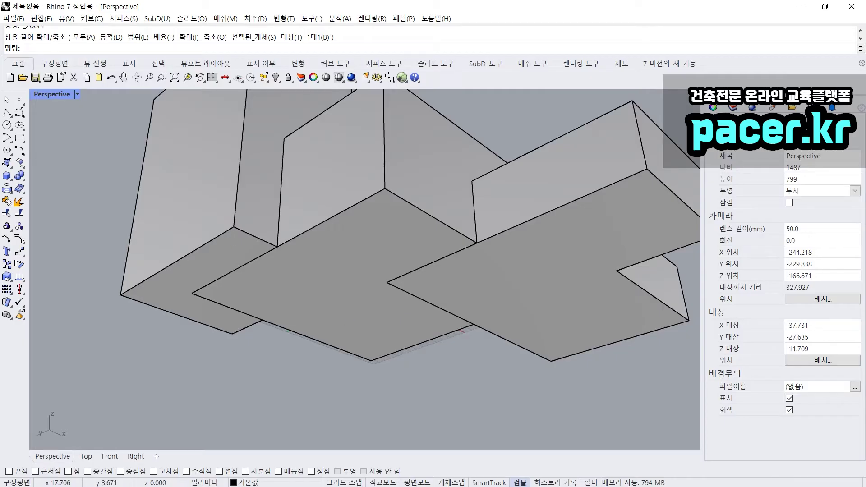
pyautogui.moveTo(72, 125)
pyautogui.mouseDown()
pyautogui.moveTo(86, 167)
pyautogui.moveTo(109, 149)
pyautogui.moveTo(144, 141)
pyautogui.mouseUp()
pyautogui.moveTo(107, 190)
pyautogui.mouseDown()
pyautogui.moveTo(156, 197)
pyautogui.moveTo(163, 209)
pyautogui.moveTo(192, 177)
pyautogui.mouseUp()
pyautogui.moveTo(197, 209)
pyautogui.mouseDown()
pyautogui.moveTo(215, 208)
pyautogui.moveTo(215, 194)
pyautogui.moveTo(238, 174)
pyautogui.moveTo(224, 207)
pyautogui.moveTo(230, 190)
pyautogui.mouseUp()
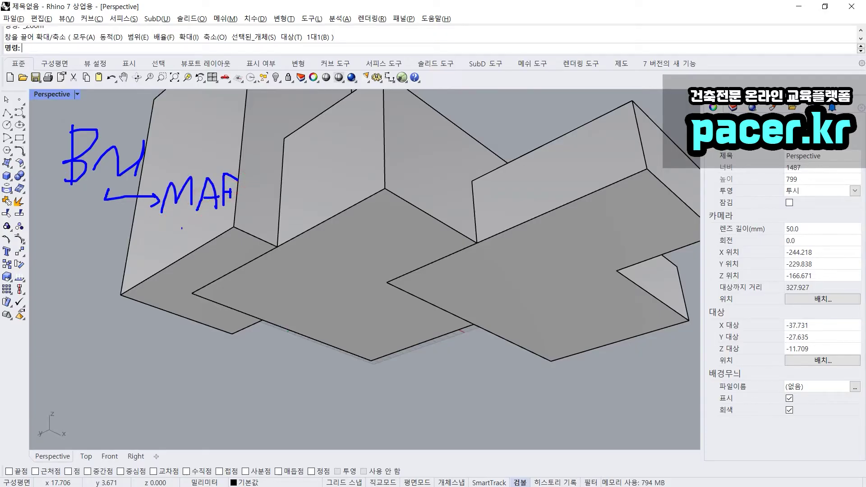
pyautogui.moveTo(158, 222); pyautogui.dragTo(241, 220)
pyautogui.press('Escape')
# Step: Merge all coplanar faces of the stepped solid with MergeAllCoplanarFaces
pyautogui.scroll(-4, 248, 263)
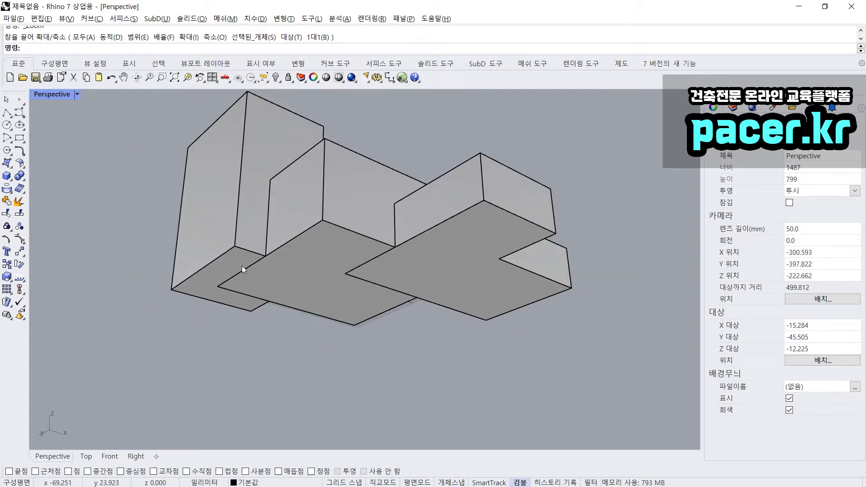
pyautogui.scroll(6, 253, 268)
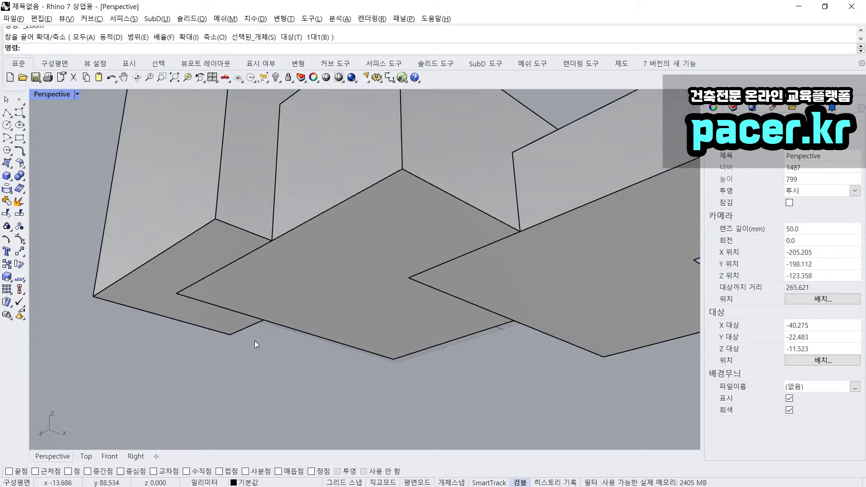
pyautogui.write('maf')
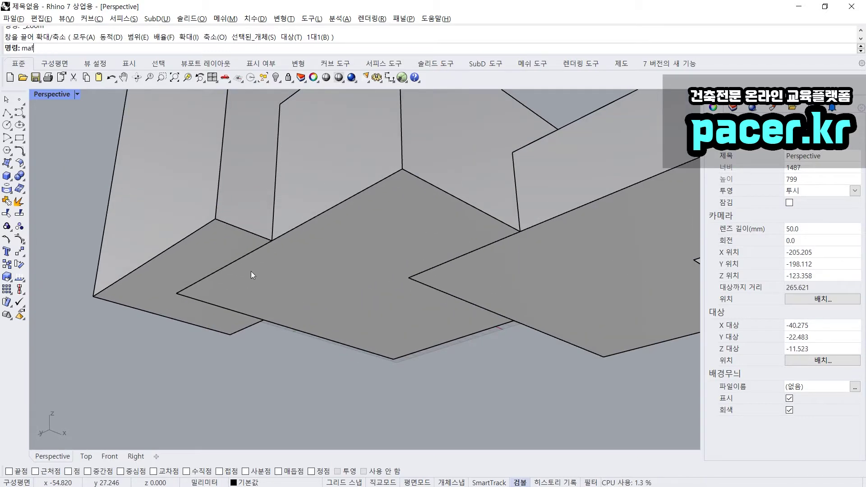
pyautogui.press('Return')
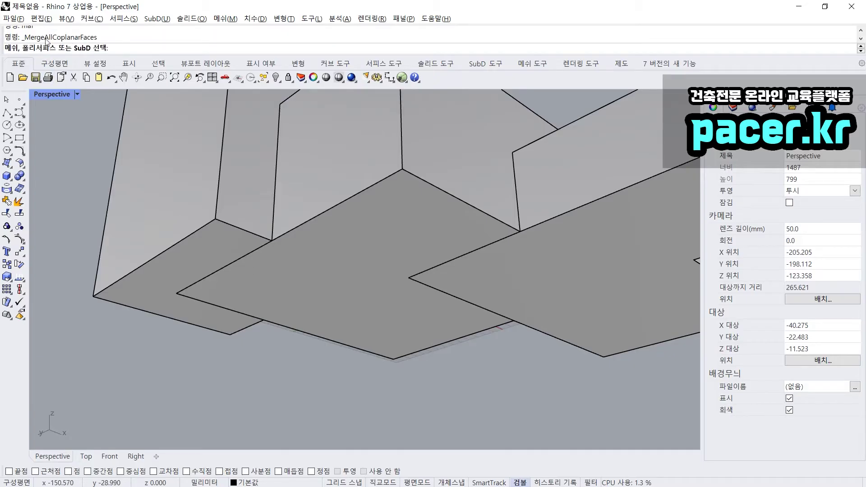
pyautogui.click(292, 226)
pyautogui.press('Return')
# Step: Show the merged solid's surface isocurves to check its bottom face from below, and hide them again
pyautogui.moveTo(271, 343); pyautogui.dragTo(272, 363, button='right')
pyautogui.scroll(-10, 272, 362)
pyautogui.moveTo(275, 318); pyautogui.dragTo(283, 329, button='right')
pyautogui.click(283, 330)
pyautogui.click(790, 371)
pyautogui.moveTo(461, 306); pyautogui.dragTo(466, 244, button='right')
pyautogui.click(466, 242)
pyautogui.moveTo(388, 296); pyautogui.dragTo(388, 368, button='right')
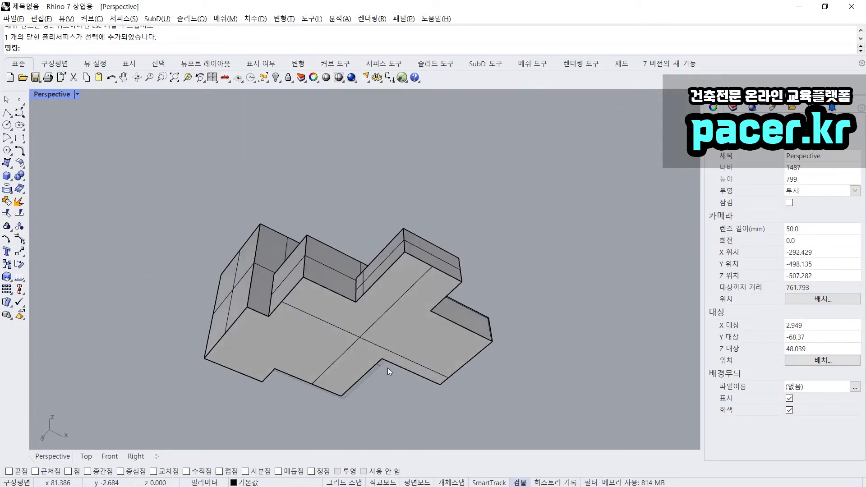
pyautogui.click(372, 315)
pyautogui.click(790, 372)
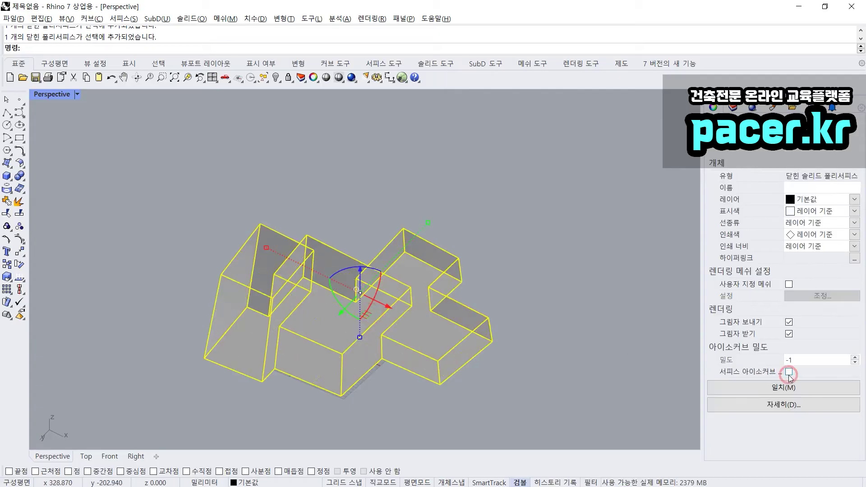
pyautogui.click(557, 299)
# Step: Select the merged solid, zoom the view to it, and view its stepped front from an angle
pyautogui.moveTo(557, 299); pyautogui.dragTo(380, 256, button='right')
pyautogui.click(380, 256)
pyautogui.write('zs')
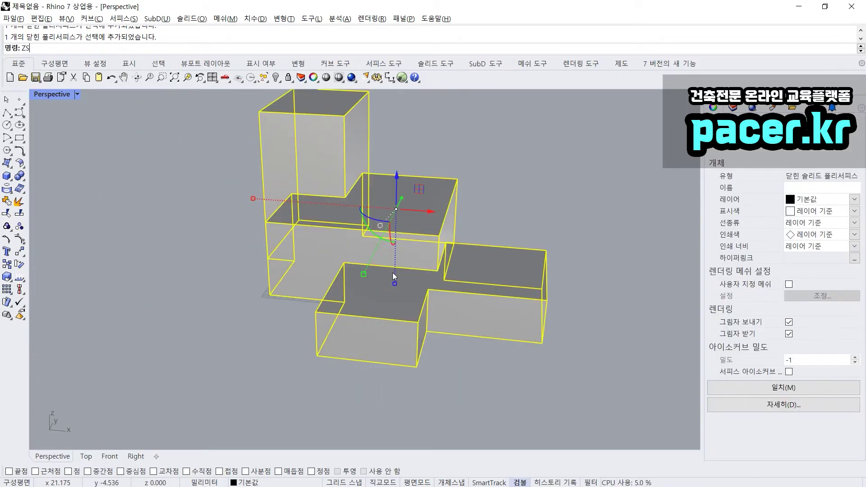
pyautogui.press('Return')
pyautogui.moveTo(443, 273); pyautogui.dragTo(378, 288, button='right')
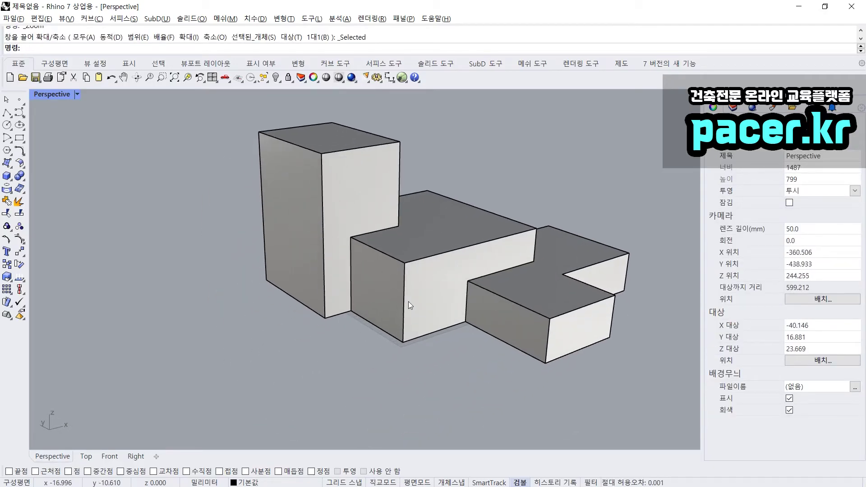
# Step: Turn on object snapping with the End, Mid, Intersection and Perpendicular snaps for a distance measurement on the stepped solid
pyautogui.scroll(5, 408, 302)
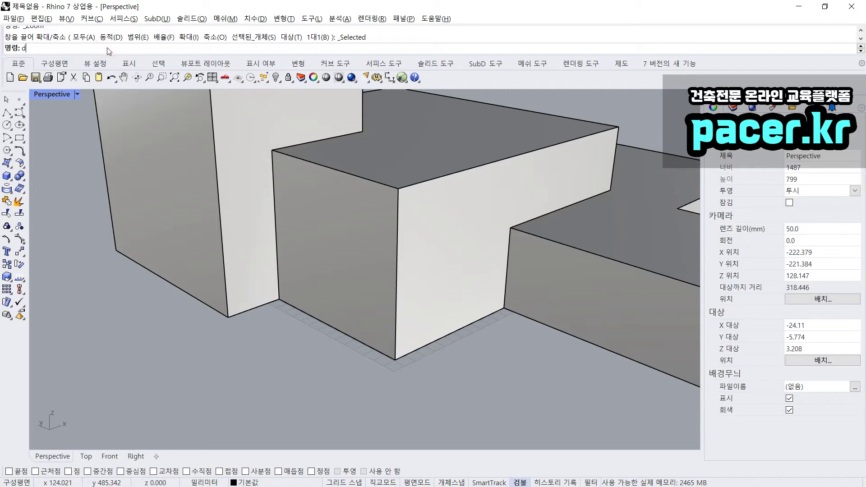
pyautogui.write('Di')
pyautogui.press('Return')
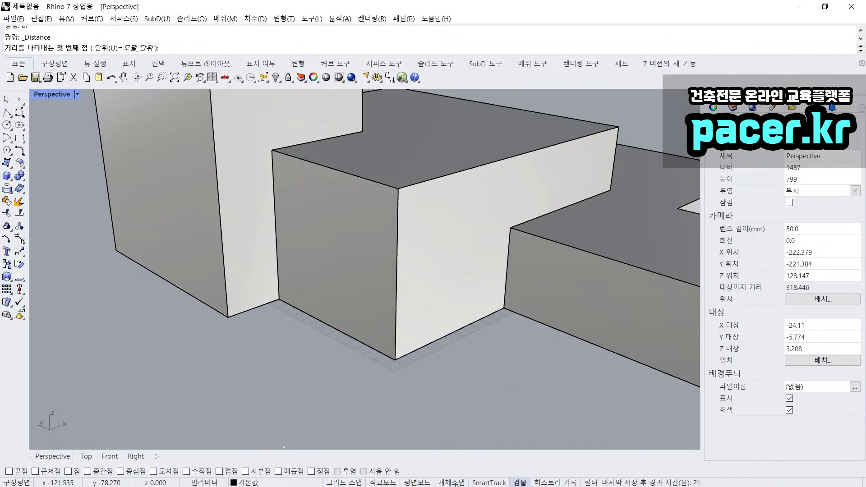
pyautogui.click(467, 479)
pyautogui.click(459, 483)
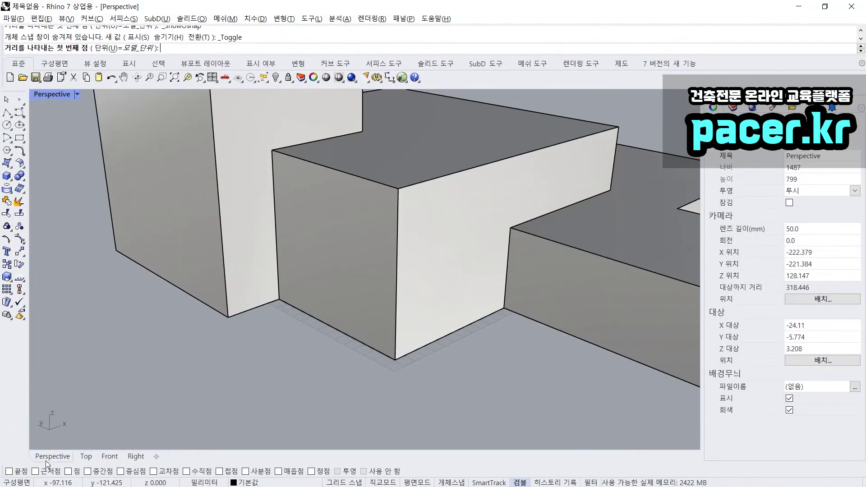
pyautogui.click(18, 455)
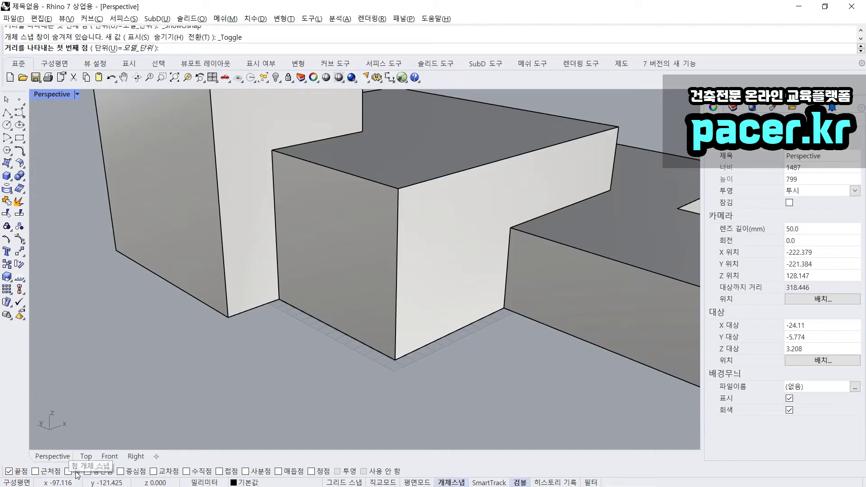
pyautogui.click(89, 472)
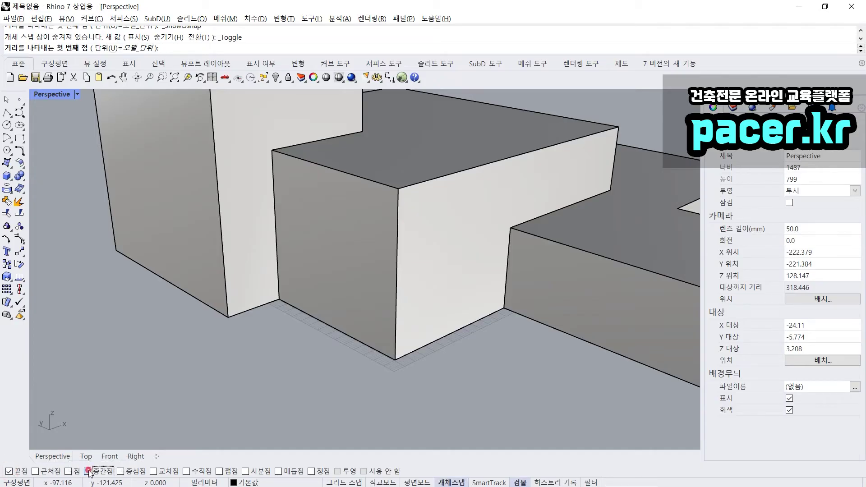
pyautogui.click(158, 472)
pyautogui.click(188, 472)
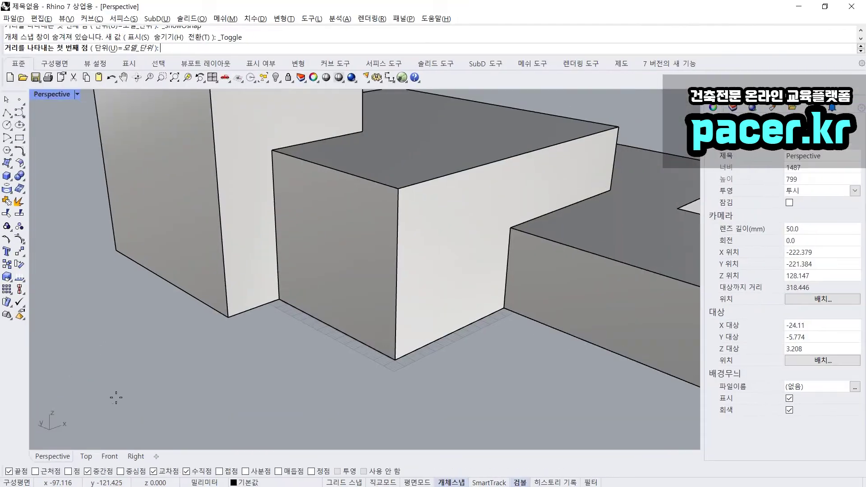
pyautogui.click(126, 361)
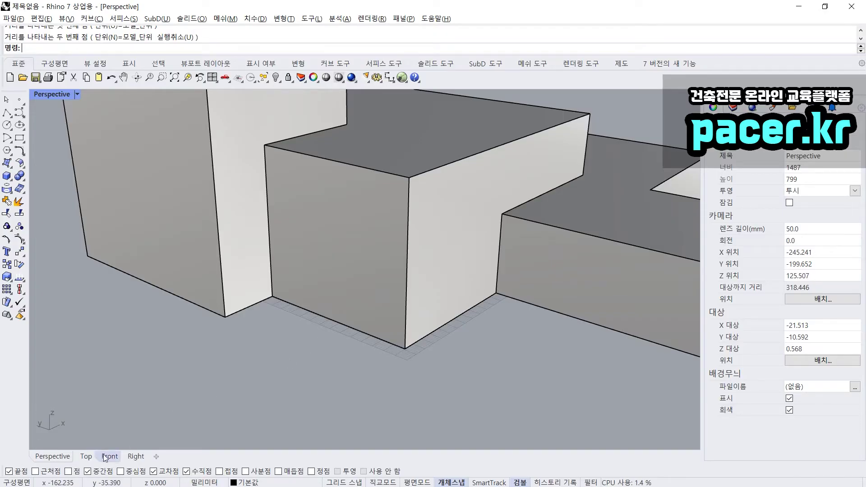
# Step: Measure the height of the middle block's front vertical edge from its bottom corner to its top corner
pyautogui.moveTo(235, 415); pyautogui.dragTo(276, 373, button='right')
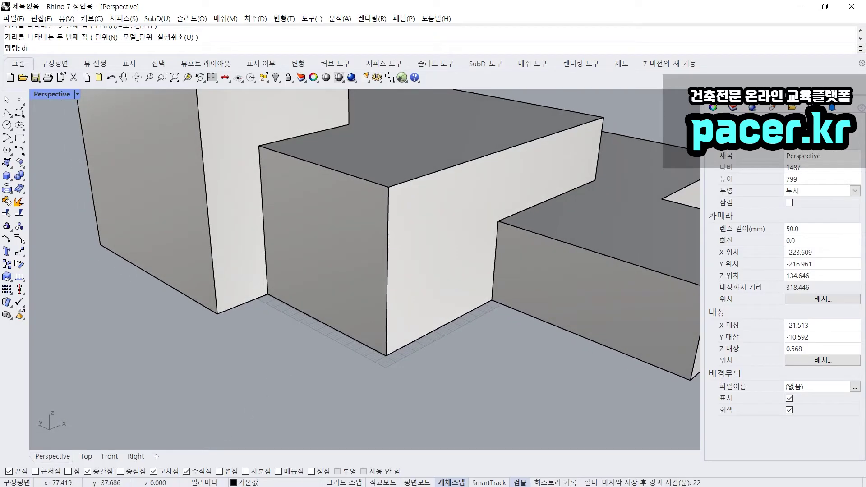
pyautogui.press('Return')
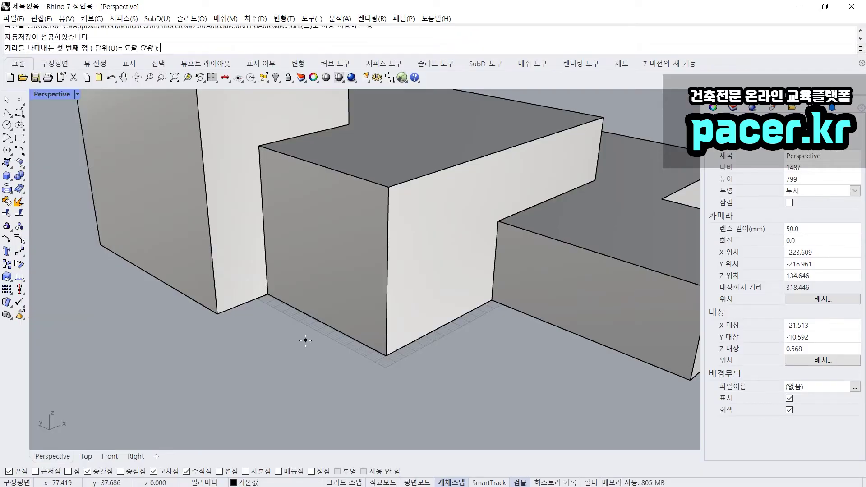
pyautogui.click(387, 354)
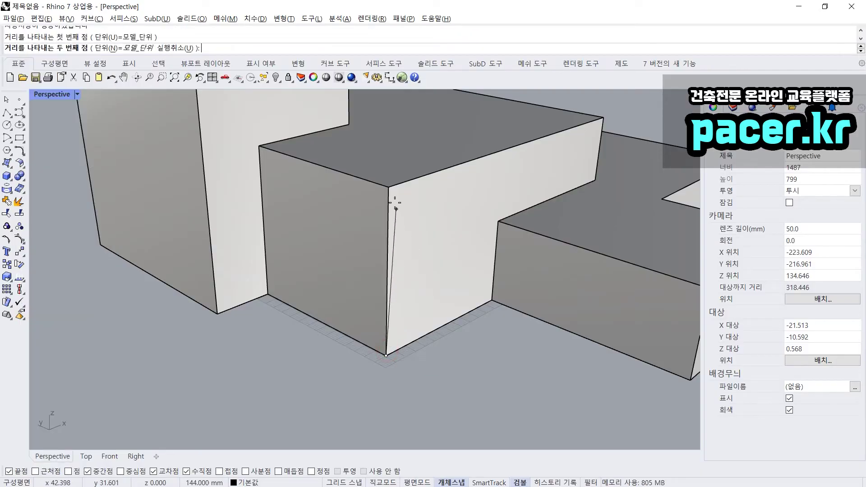
pyautogui.click(390, 189)
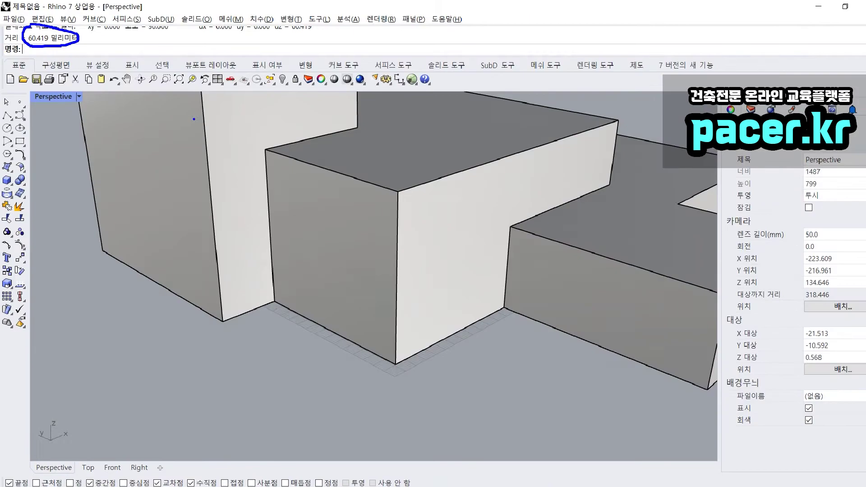
# Step: Measure the height of the lowest block along the vertical edge where it meets the middle block
pyautogui.scroll(-3, 384, 315)
pyautogui.moveTo(383, 315); pyautogui.dragTo(359, 311, button='right')
pyautogui.scroll(6, 467, 274)
pyautogui.moveTo(474, 275); pyautogui.dragTo(408, 280, button='right')
pyautogui.scroll(-6, 408, 280)
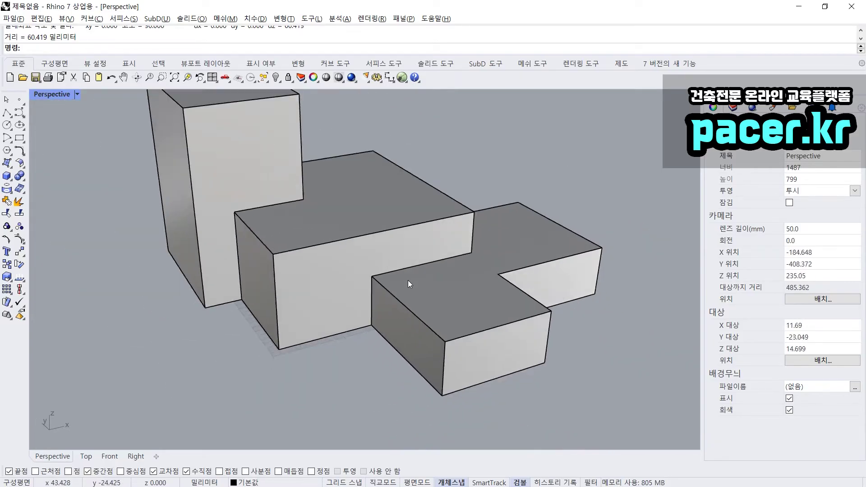
pyautogui.scroll(10, 388, 280)
pyautogui.write('di')
pyautogui.press('Return')
pyautogui.click(366, 274)
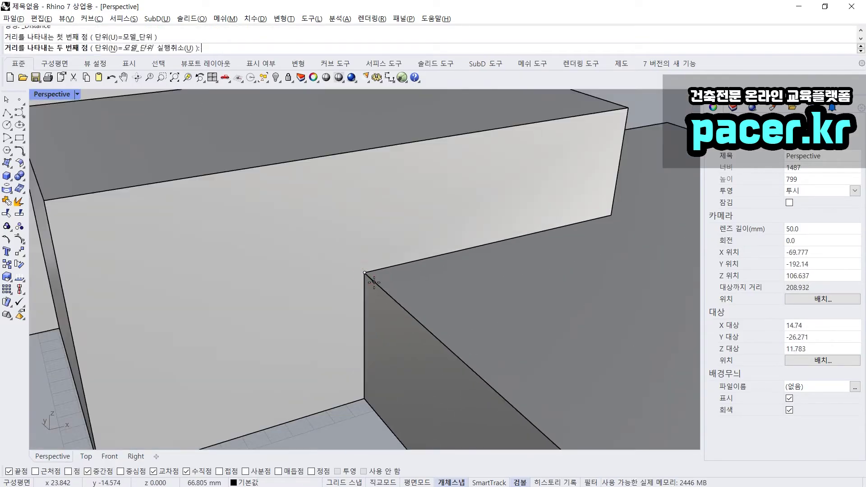
pyautogui.scroll(-10, 365, 274)
pyautogui.click(370, 315)
pyautogui.moveTo(370, 316); pyautogui.dragTo(383, 309, button='right')
pyautogui.scroll(5, 372, 307)
pyautogui.scroll(-5, 372, 302)
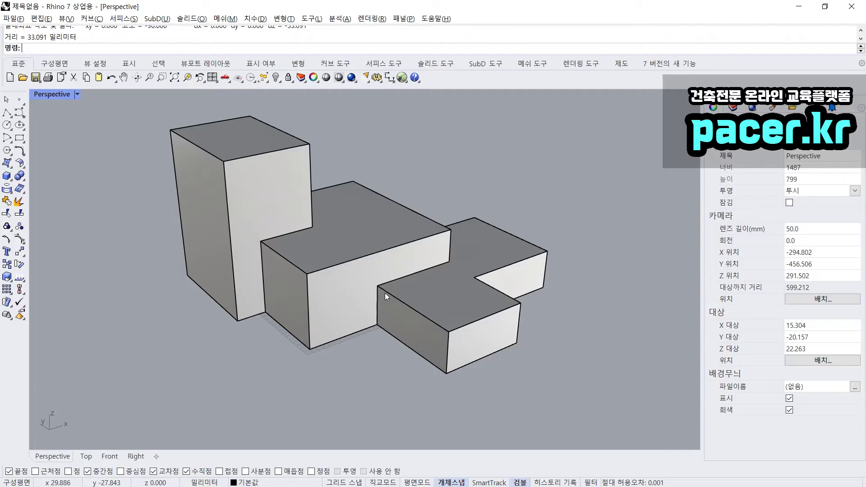
# Step: Start the FilletEdge command on the stepped solid with a next radius of 1
pyautogui.press('Return')
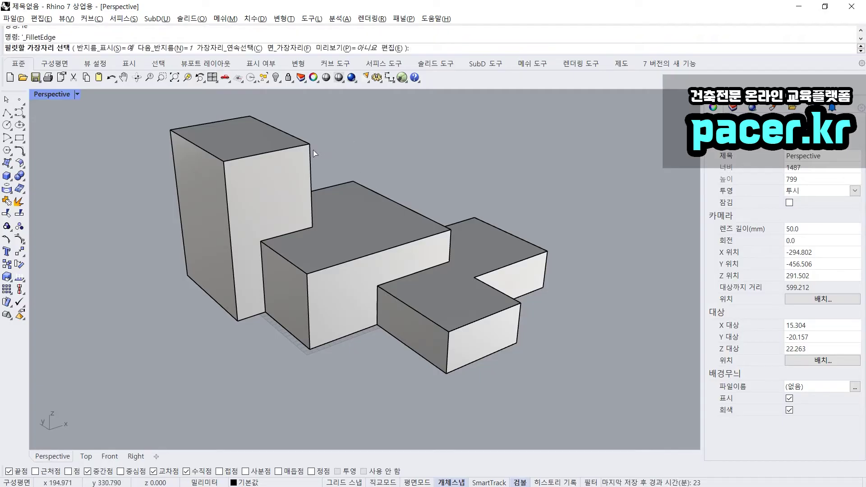
pyautogui.click(188, 48)
pyautogui.write('1')
pyautogui.press('Return')
pyautogui.press('Escape')
pyautogui.write('fe')
pyautogui.press('Return')
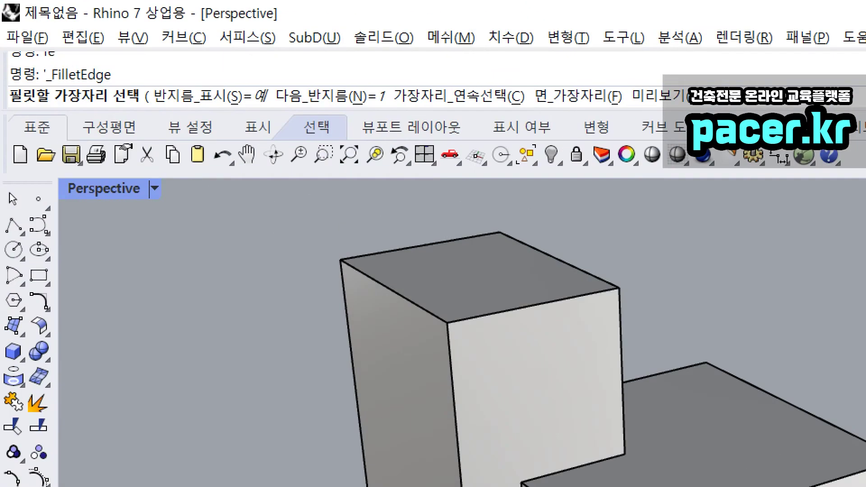
pyautogui.click(53, 64)
pyautogui.moveTo(318, 76)
pyautogui.mouseDown()
pyautogui.moveTo(288, 77)
pyautogui.moveTo(276, 105)
pyautogui.moveTo(353, 116)
pyautogui.moveTo(320, 76)
pyautogui.moveTo(348, 102)
pyautogui.mouseUp()
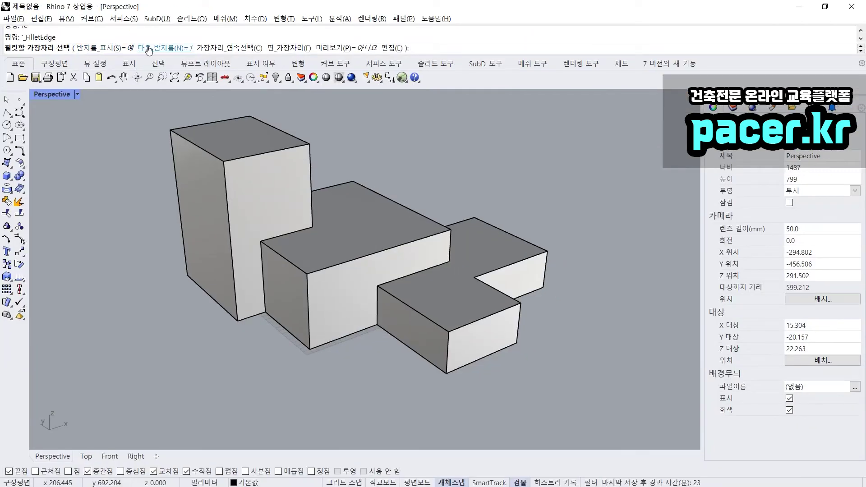
# Step: Set the next fillet radius to 2 and return it to 1
pyautogui.click(163, 50)
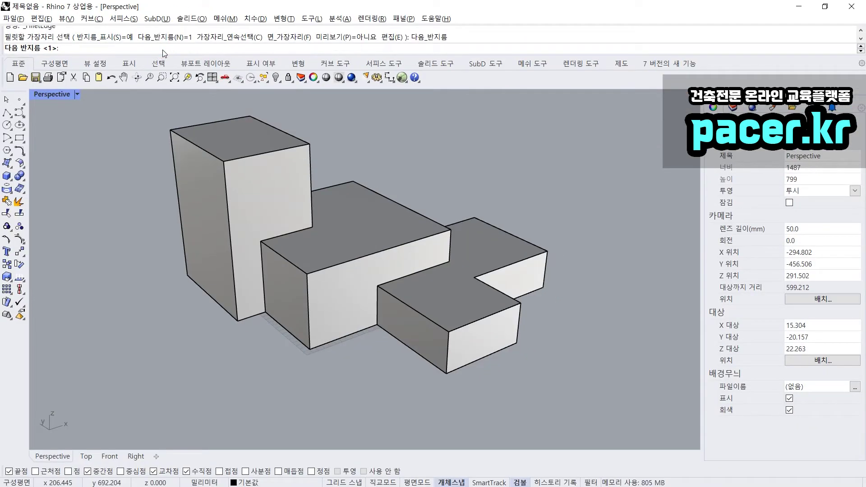
pyautogui.press('Return')
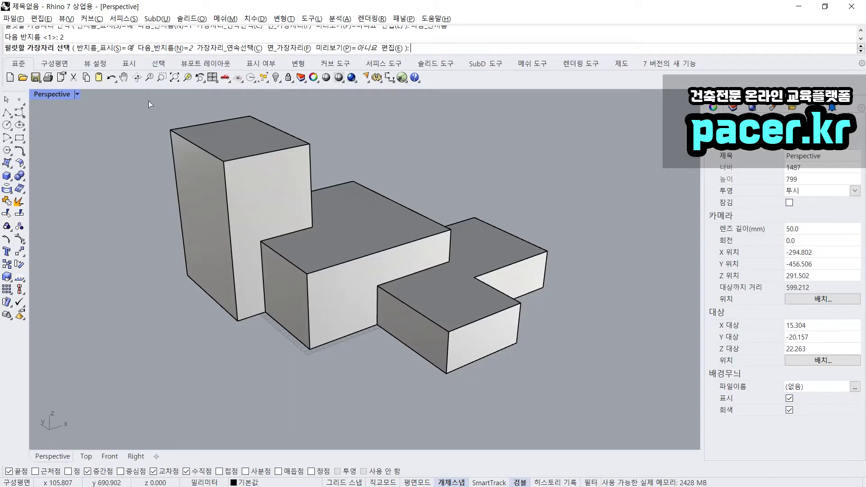
pyautogui.click(163, 49)
pyautogui.write('1')
pyautogui.press('Return')
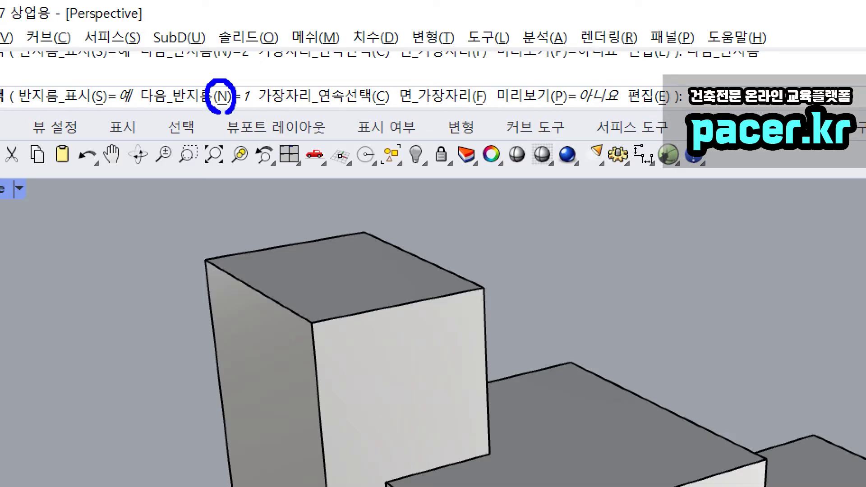
pyautogui.moveTo(371, 107); pyautogui.dragTo(370, 83)
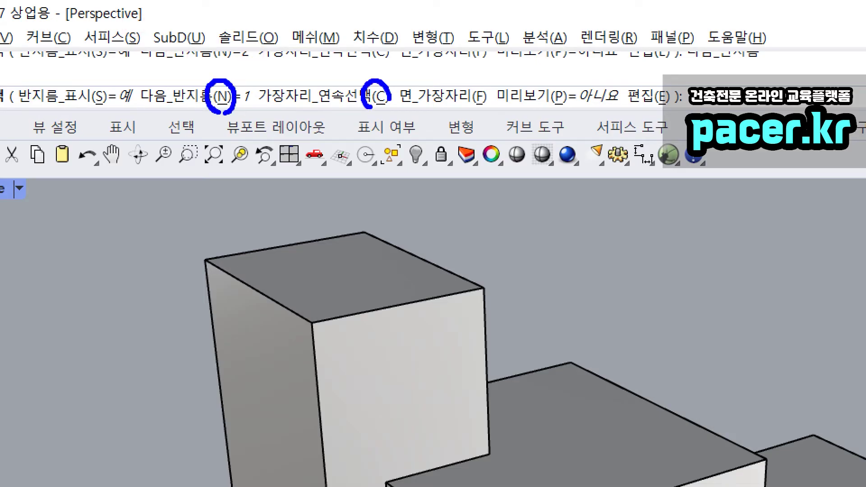
pyautogui.moveTo(704, 86)
pyautogui.mouseDown()
pyautogui.moveTo(696, 111)
pyautogui.moveTo(730, 108)
pyautogui.moveTo(709, 65)
pyautogui.moveTo(263, 77)
pyautogui.moveTo(263, 91)
pyautogui.mouseUp()
pyautogui.press('Escape')
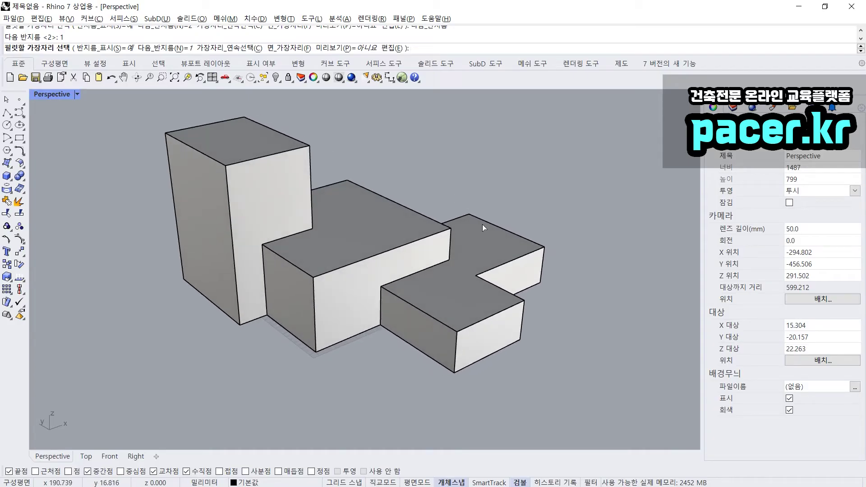
# Step: Change the FilletEdge radius to 2 once more using the N option and restore it to 1
pyautogui.write('n')
pyautogui.press('Return')
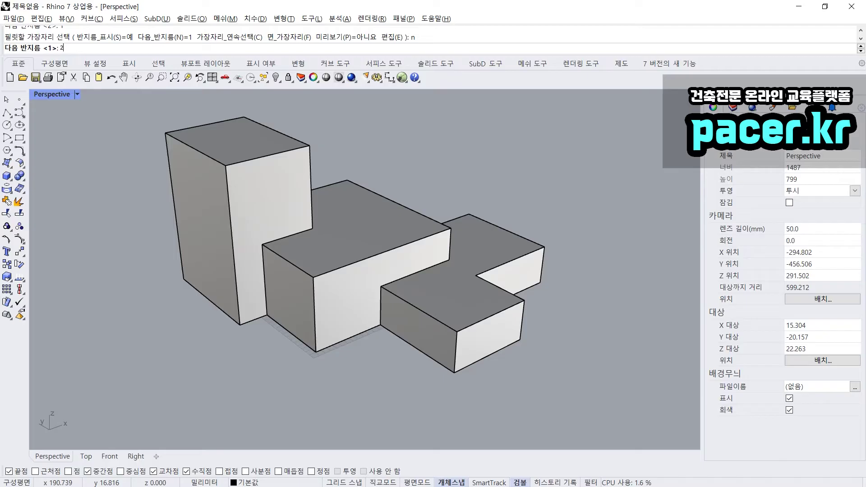
pyautogui.press('Return')
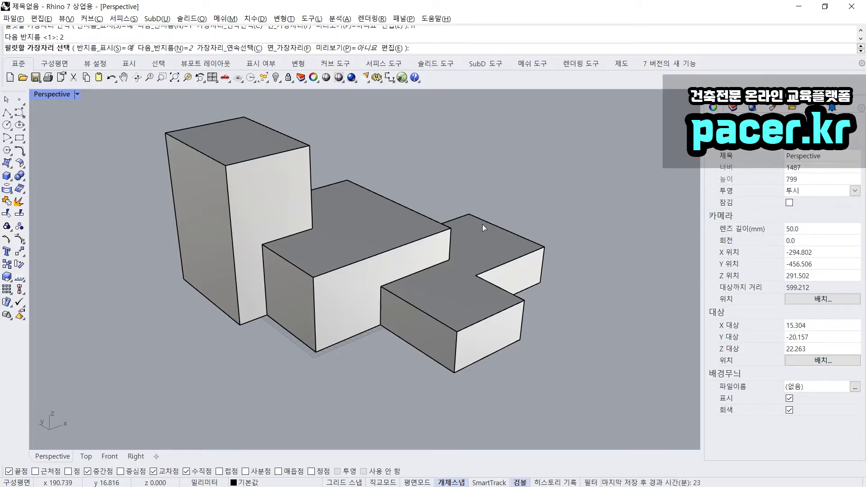
pyautogui.write('n')
pyautogui.press('Return')
pyautogui.write('1')
pyautogui.press('Return')
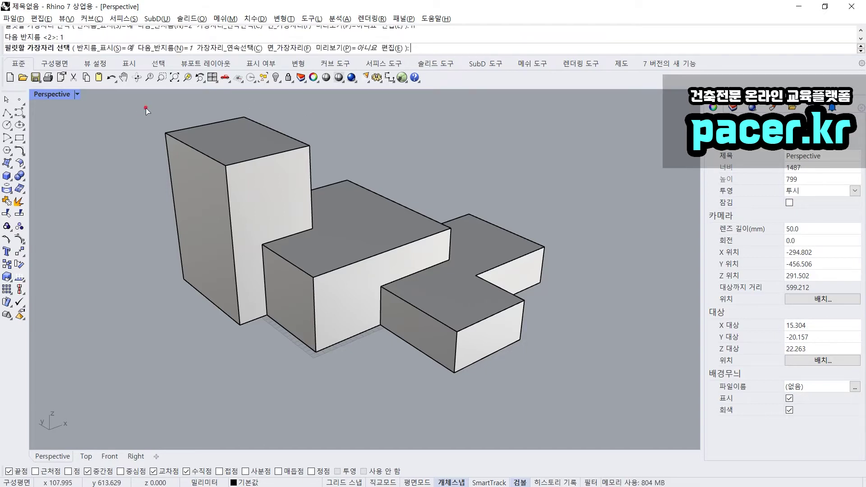
# Step: Fillet all edges of the stepped solid with a radius of 1
pyautogui.moveTo(153, 118); pyautogui.dragTo(589, 396)
pyautogui.moveTo(578, 389); pyautogui.dragTo(534, 343, button='right')
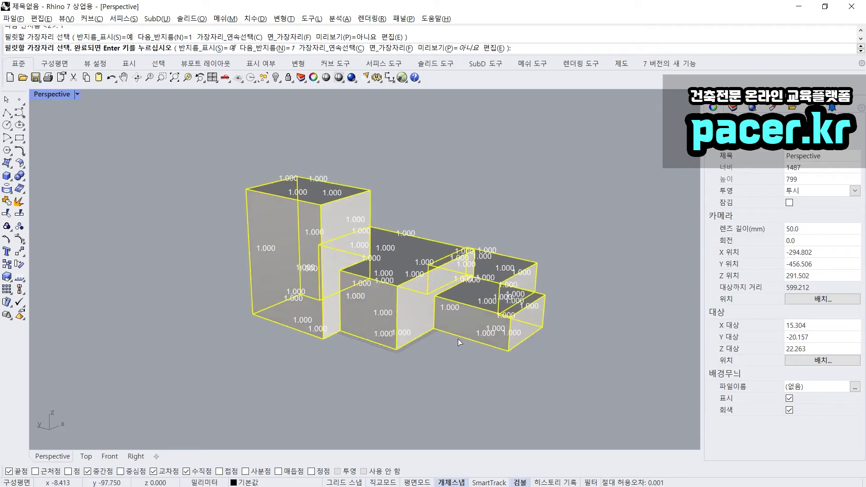
pyautogui.scroll(10, 371, 332)
pyautogui.scroll(-5, 372, 329)
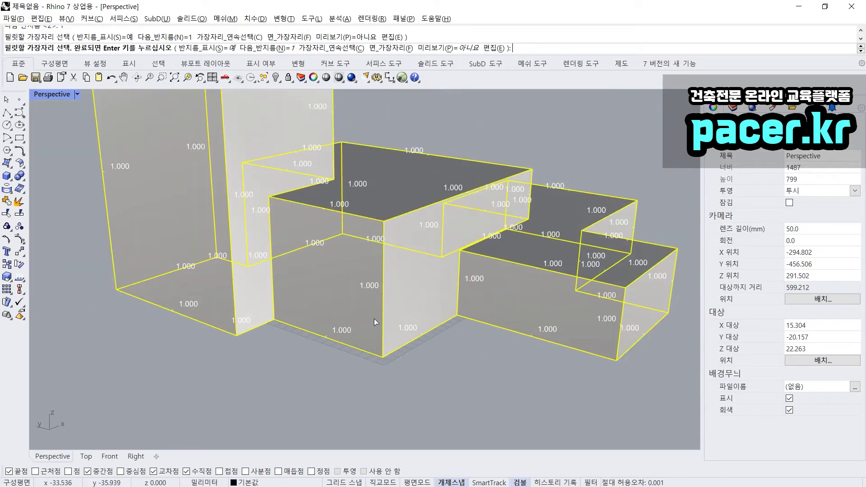
pyautogui.scroll(-5, 375, 322)
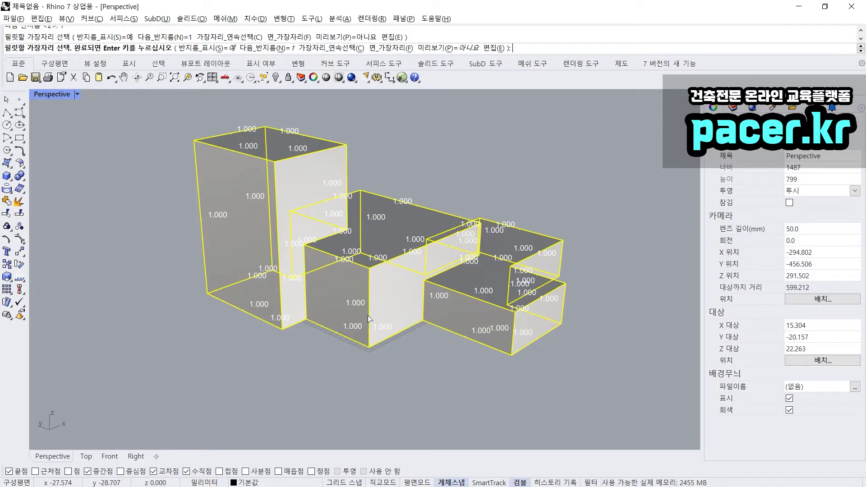
pyautogui.moveTo(369, 318); pyautogui.dragTo(223, 323, button='right')
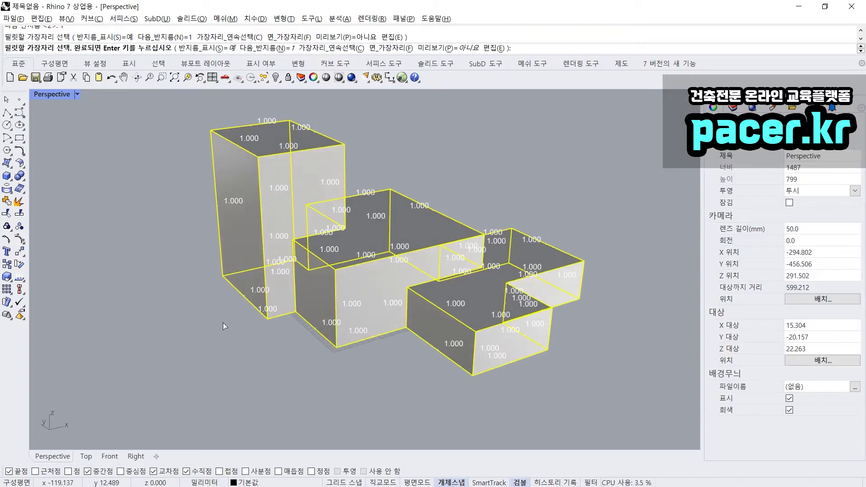
pyautogui.press('Return')
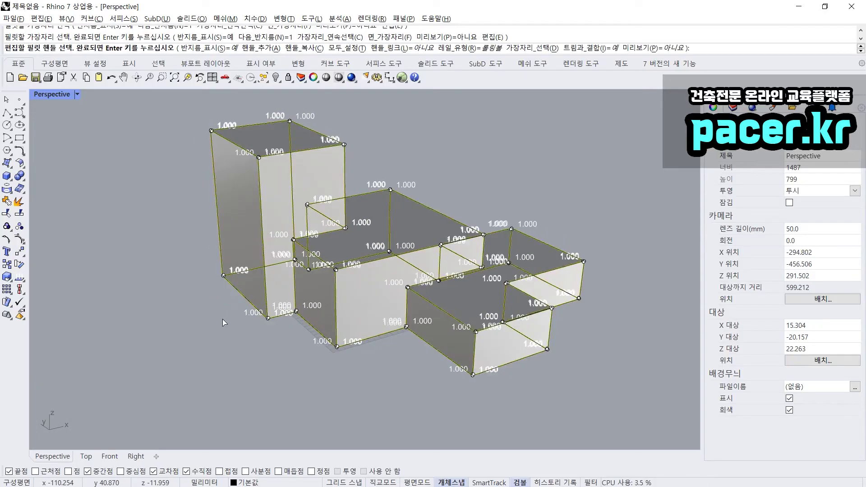
pyautogui.press('Return')
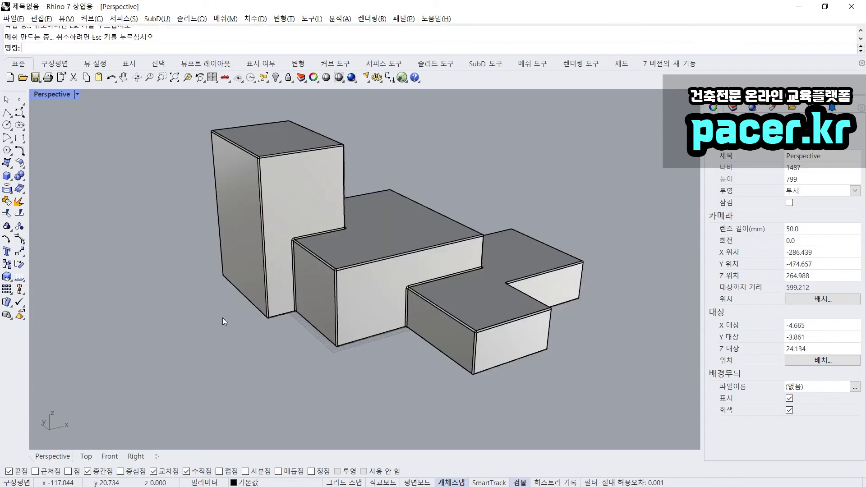
# Step: Examine the filleted edges and corners of the stepped solid up close and from several angles
pyautogui.moveTo(235, 288); pyautogui.dragTo(359, 280, button='right')
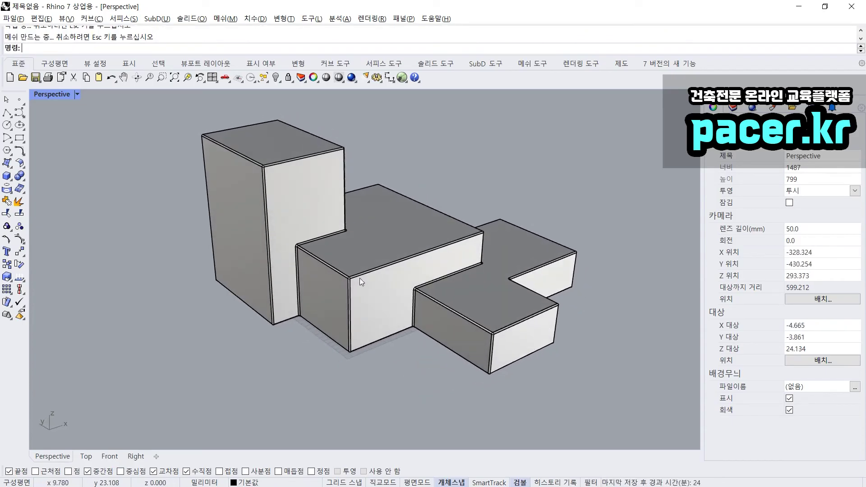
pyautogui.scroll(10, 360, 284)
pyautogui.moveTo(321, 311); pyautogui.dragTo(252, 273, button='right')
pyautogui.scroll(-5, 288, 280)
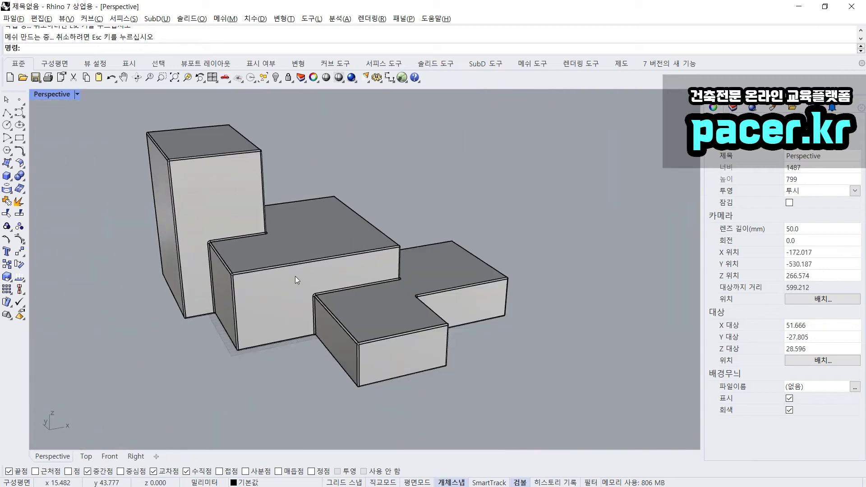
pyautogui.scroll(4, 339, 263)
pyautogui.moveTo(331, 245); pyautogui.dragTo(358, 251, button='right')
pyautogui.rightClick(358, 255)
pyautogui.scroll(-3, 358, 255)
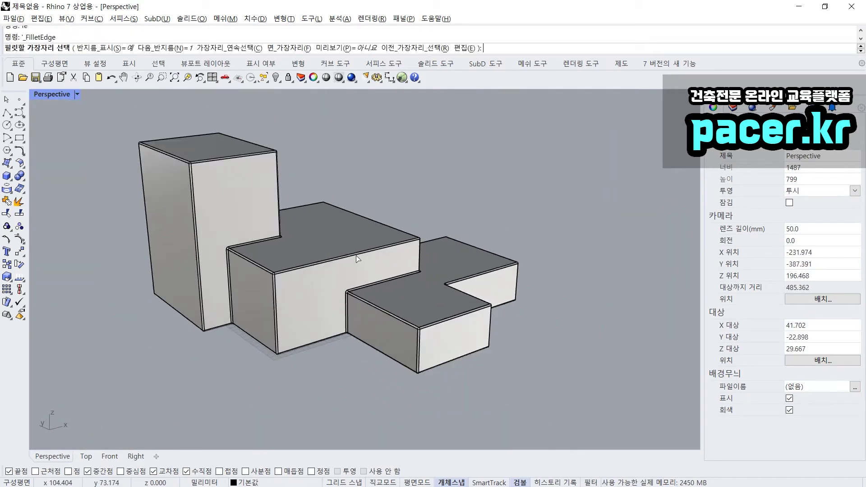
# Step: Set the Perspective viewport to Rendered display mode and examine the rounded edges of the stepped solid from several angles
pyautogui.scroll(4, 323, 256)
pyautogui.click(71, 95)
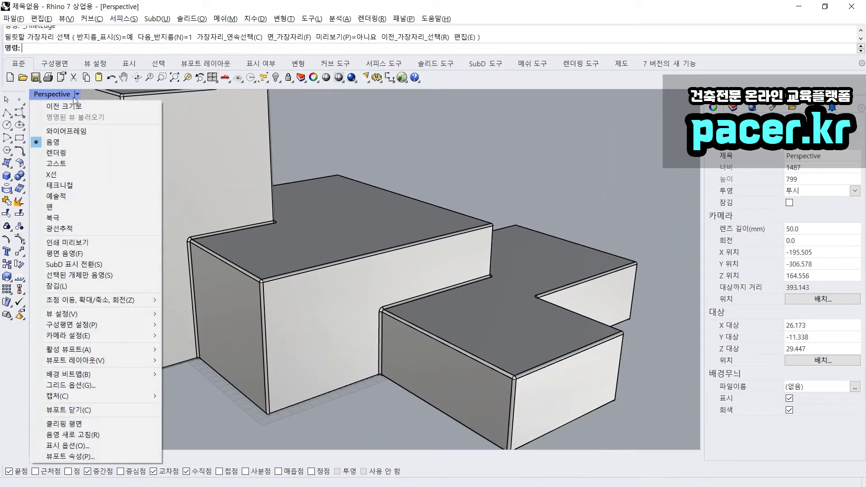
pyautogui.click(73, 150)
pyautogui.moveTo(249, 224); pyautogui.dragTo(291, 233, button='right')
pyautogui.click(54, 95)
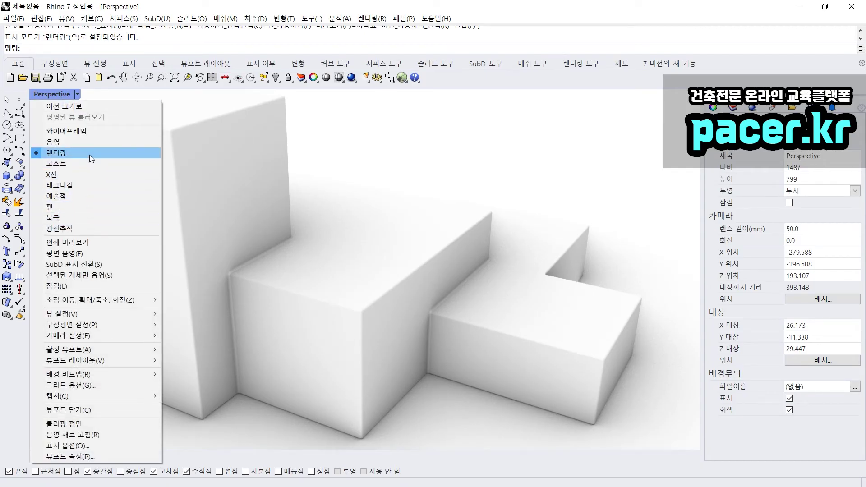
pyautogui.moveTo(267, 152); pyautogui.dragTo(374, 175, button='right')
pyautogui.click(374, 175)
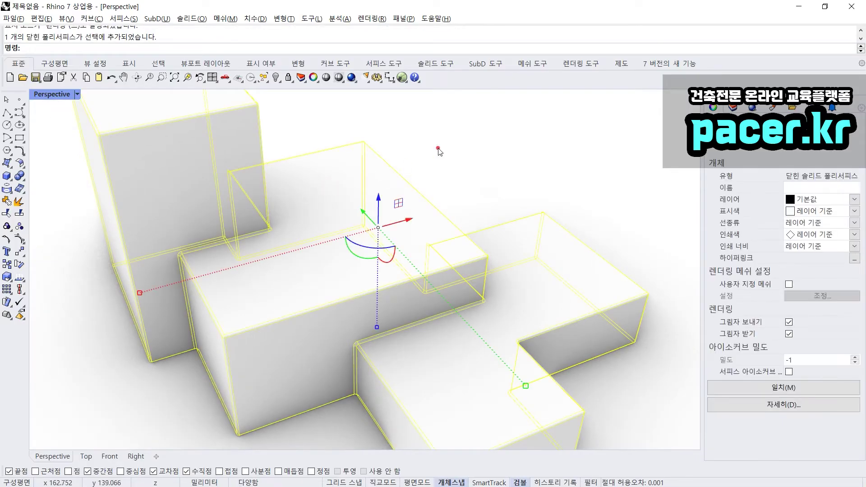
pyautogui.press('Escape')
# Step: Set the Perspective viewport back to Shaded display mode
pyautogui.click(68, 95)
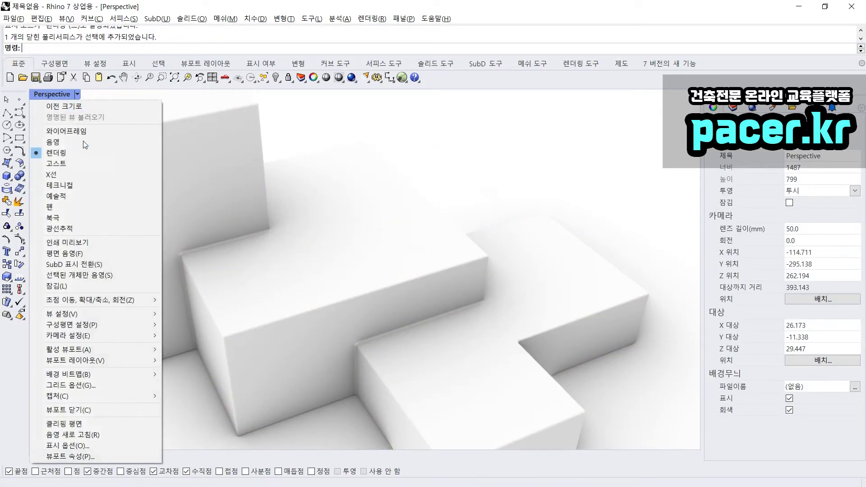
pyautogui.click(84, 144)
pyautogui.moveTo(188, 230); pyautogui.dragTo(189, 225, button='right')
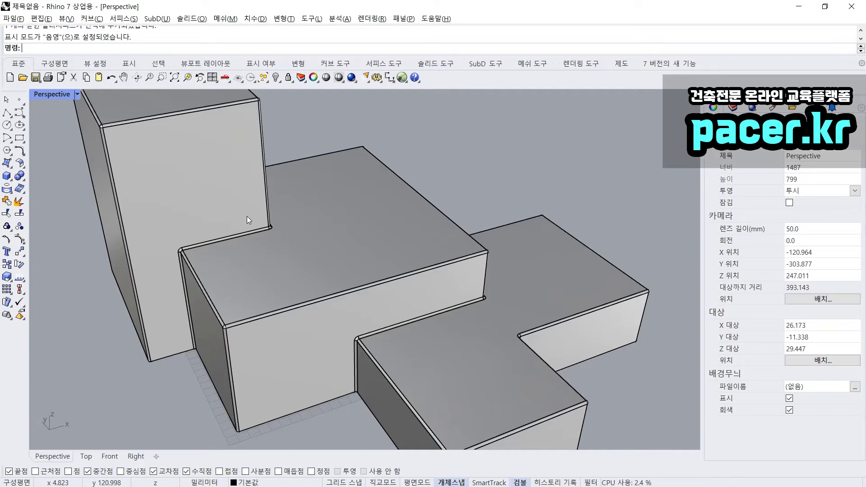
pyautogui.moveTo(268, 215); pyautogui.dragTo(321, 231, button='right')
# Step: Draw a closed, irregular nine-sided polyline on the ground in front of the stepped solid
pyautogui.scroll(-6, 255, 257)
pyautogui.moveTo(244, 258); pyautogui.dragTo(303, 263, button='right')
pyautogui.keyDown('shift'); pyautogui.moveTo(287, 306); pyautogui.dragTo(319, 278, button='right'); pyautogui.keyUp('shift')
pyautogui.moveTo(318, 277); pyautogui.dragTo(299, 306, button='right')
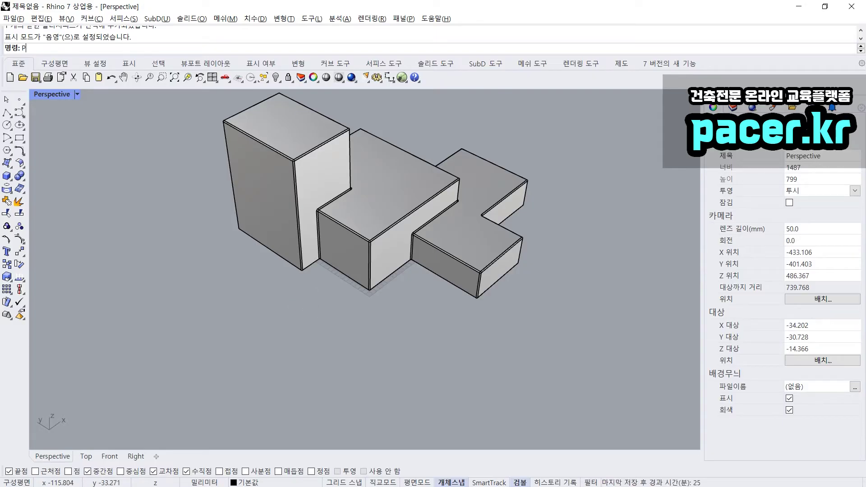
pyautogui.write('l')
pyautogui.press('Return')
pyautogui.click(300, 312)
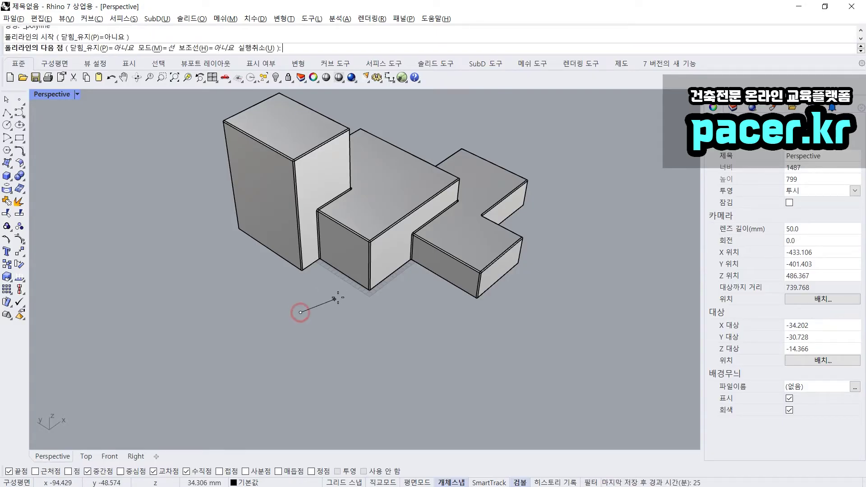
pyautogui.click(340, 296)
pyautogui.click(346, 315)
pyautogui.click(374, 308)
pyautogui.click(377, 331)
pyautogui.click(350, 339)
pyautogui.click(335, 354)
pyautogui.click(323, 346)
pyautogui.click(299, 341)
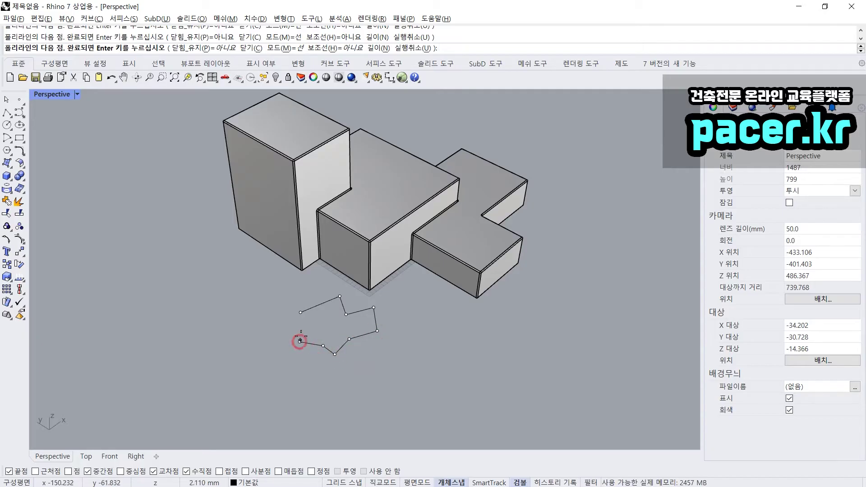
pyautogui.click(300, 313)
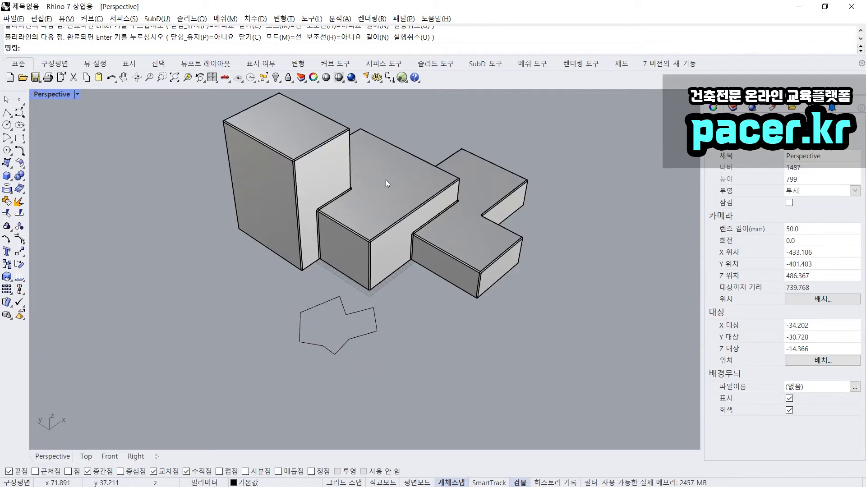
pyautogui.scroll(5, 370, 234)
pyautogui.click(368, 299)
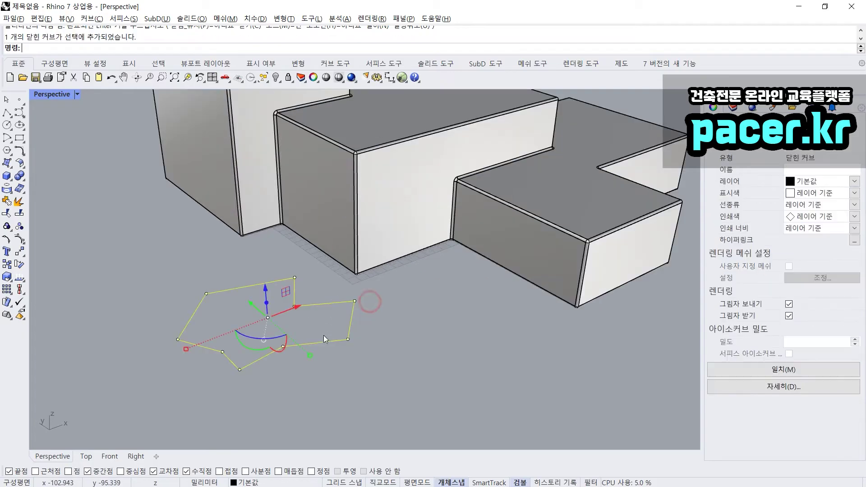
pyautogui.moveTo(358, 325)
pyautogui.mouseDown(button='right')
pyautogui.moveTo(340, 333)
pyautogui.moveTo(354, 324)
pyautogui.mouseUp(button='right')
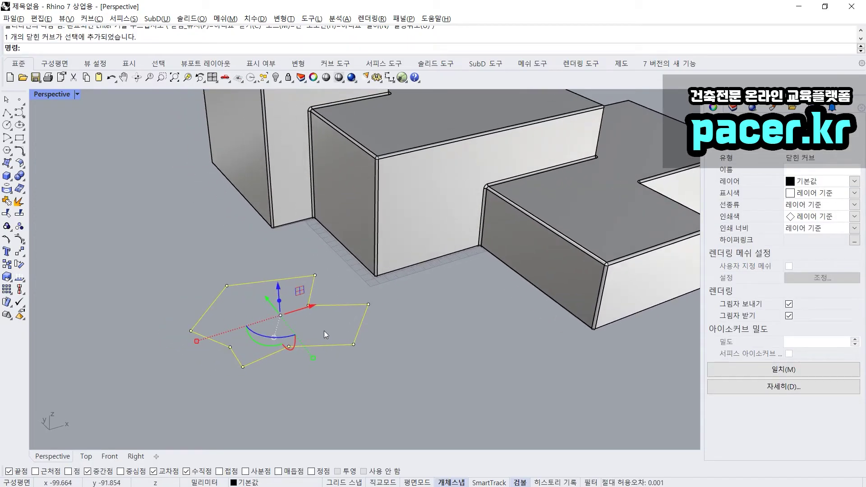
pyautogui.click(191, 276)
pyautogui.moveTo(224, 255); pyautogui.dragTo(176, 344)
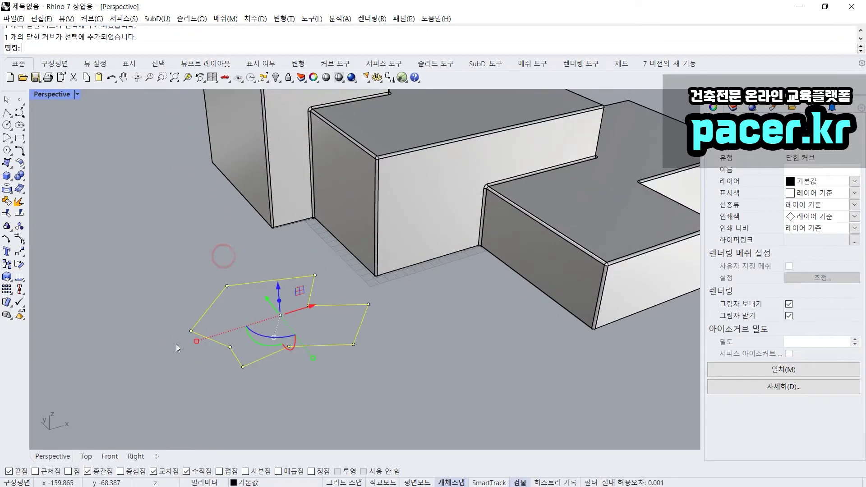
pyautogui.click(161, 337)
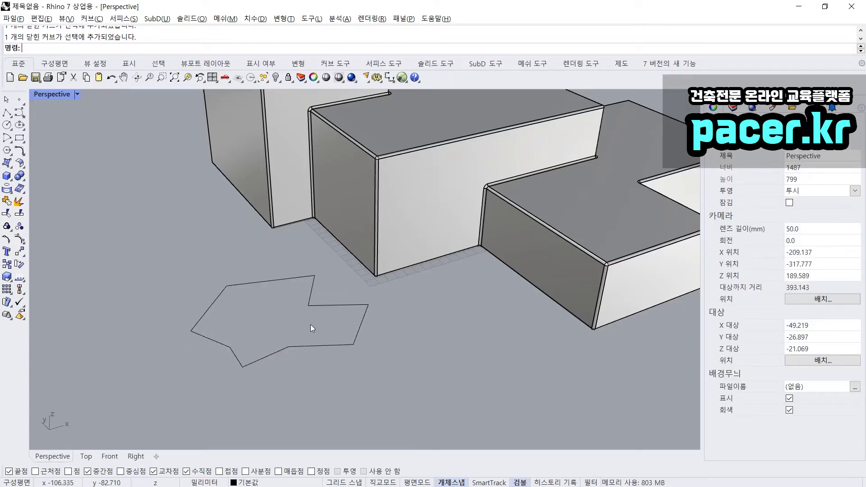
pyautogui.moveTo(215, 355); pyautogui.dragTo(198, 366)
pyautogui.click(152, 333)
pyautogui.moveTo(270, 323); pyautogui.dragTo(174, 393)
pyautogui.click(142, 308)
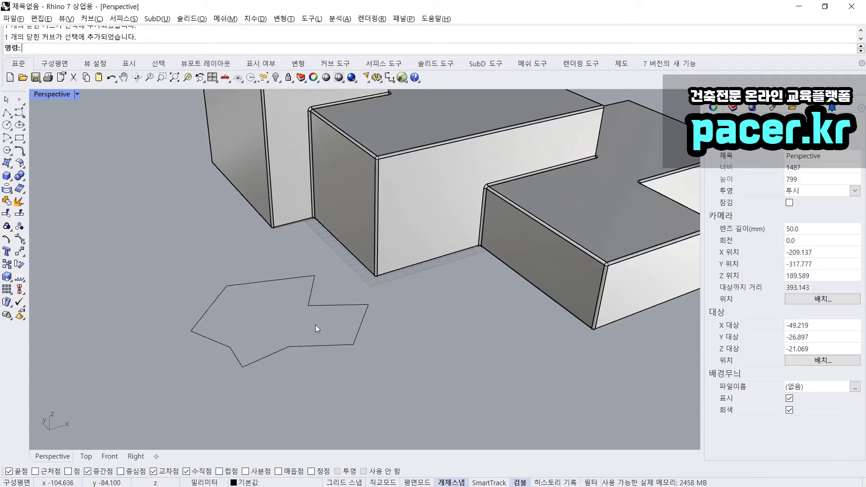
pyautogui.moveTo(293, 325); pyautogui.dragTo(206, 357)
pyautogui.click(235, 303)
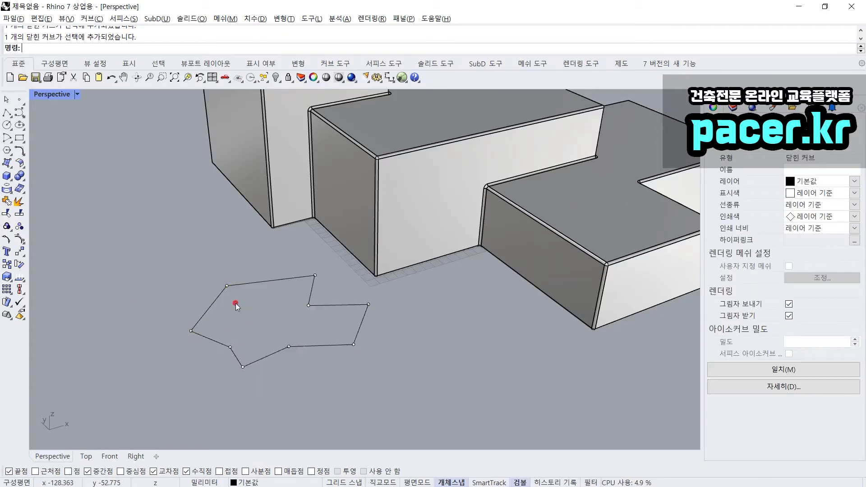
pyautogui.moveTo(236, 303); pyautogui.dragTo(195, 362)
pyautogui.click(236, 314)
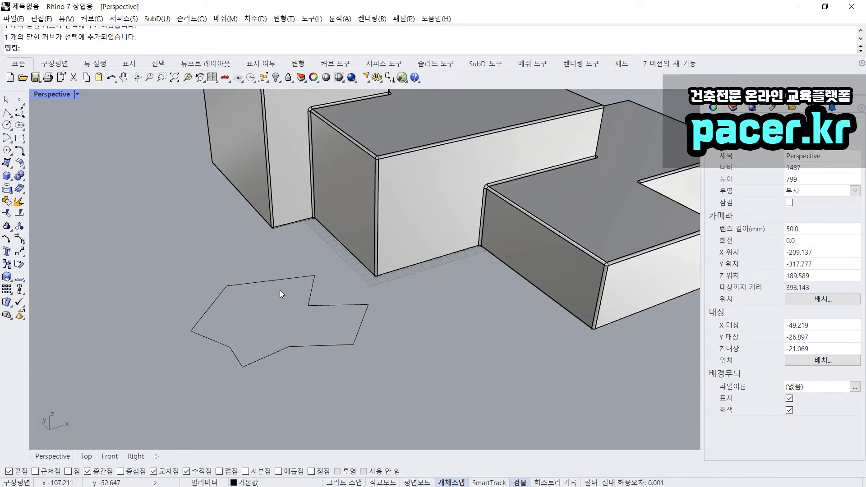
pyautogui.moveTo(270, 316); pyautogui.dragTo(199, 383)
pyautogui.click(199, 381)
pyautogui.moveTo(228, 330); pyautogui.dragTo(202, 362)
pyautogui.click(201, 368)
# Step: Extrude the closed polyline into a capped solid about 25 mm high with the ext alias
pyautogui.click(247, 324)
pyautogui.moveTo(186, 370); pyautogui.dragTo(190, 369, button='right')
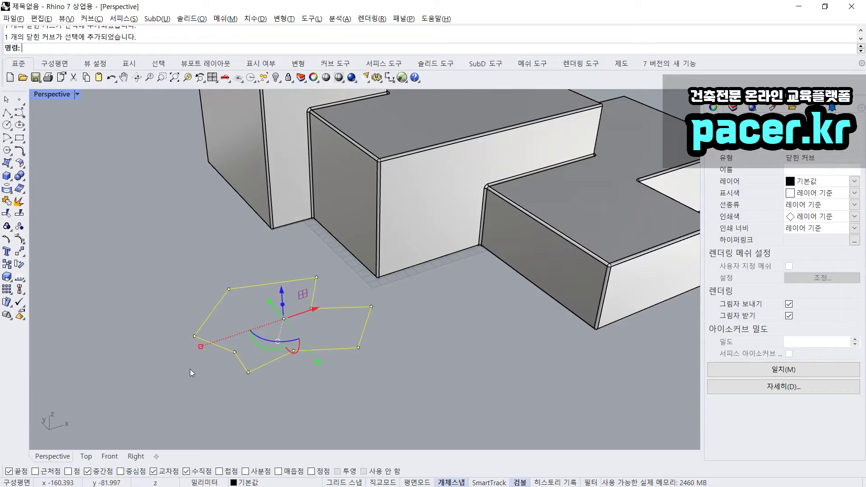
pyautogui.write('ext')
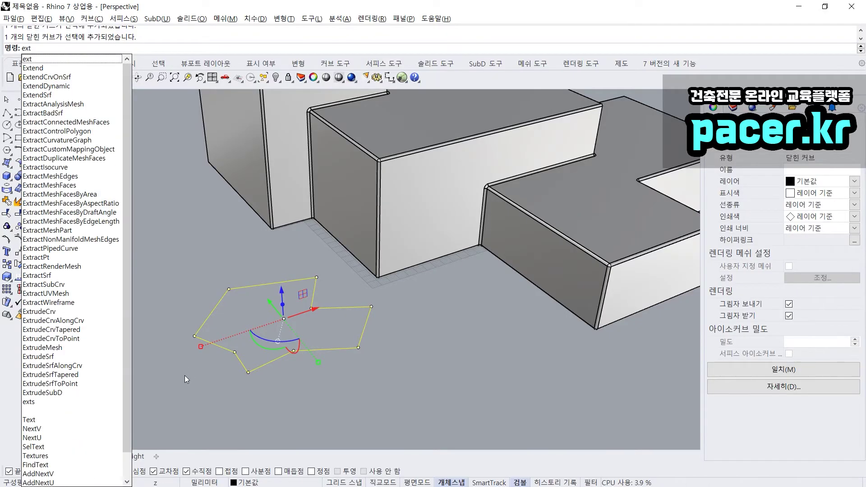
pyautogui.press('Return')
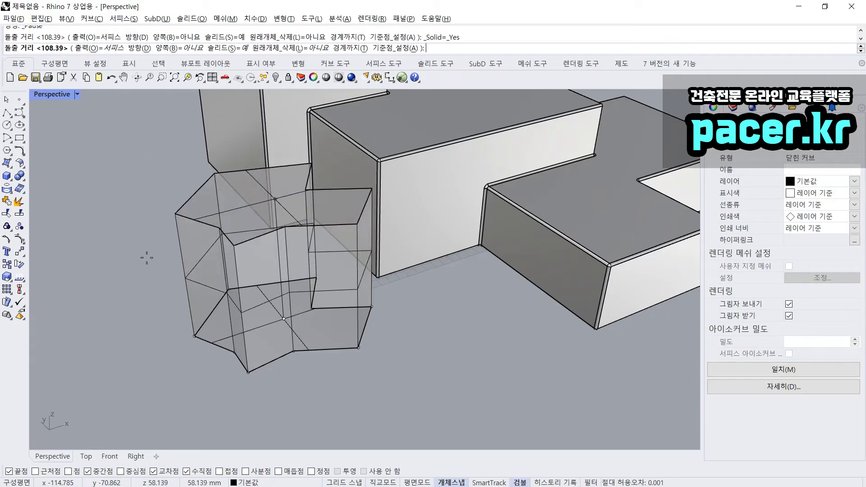
pyautogui.scroll(-3, 157, 311)
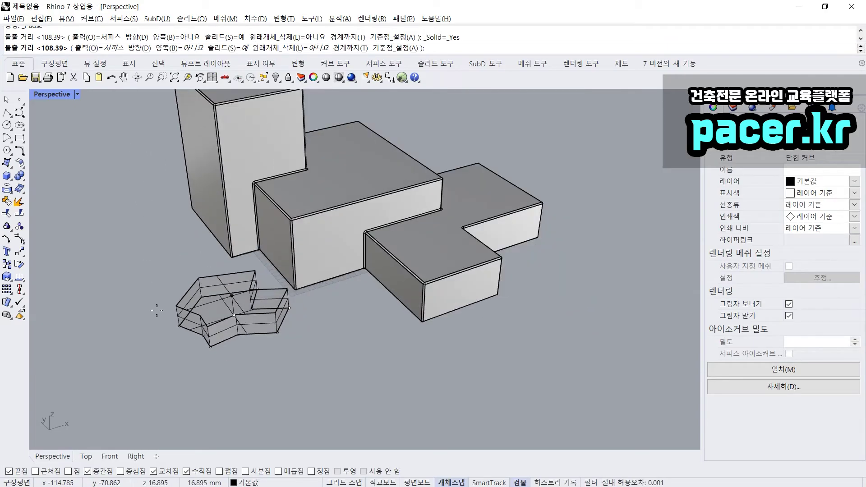
pyautogui.click(138, 287)
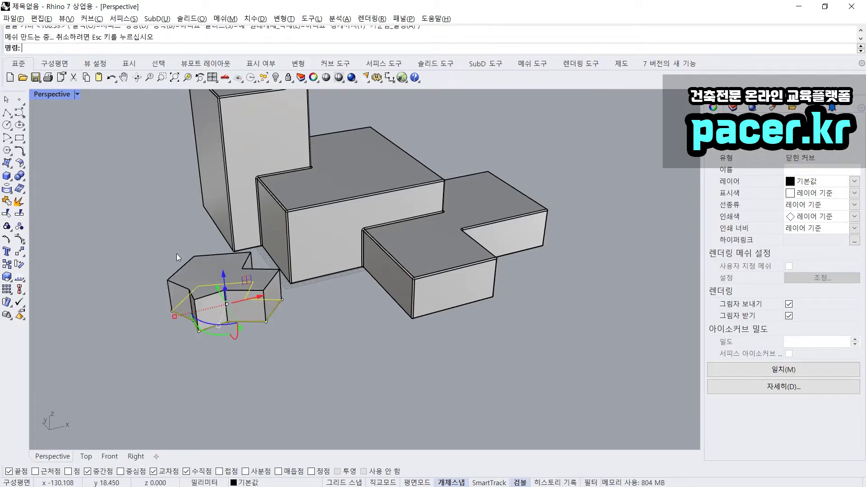
# Step: Extrude the closed polyline about 25 mm as open walls with Solid set to No, and undo the extrusion
pyautogui.rightClick(167, 263)
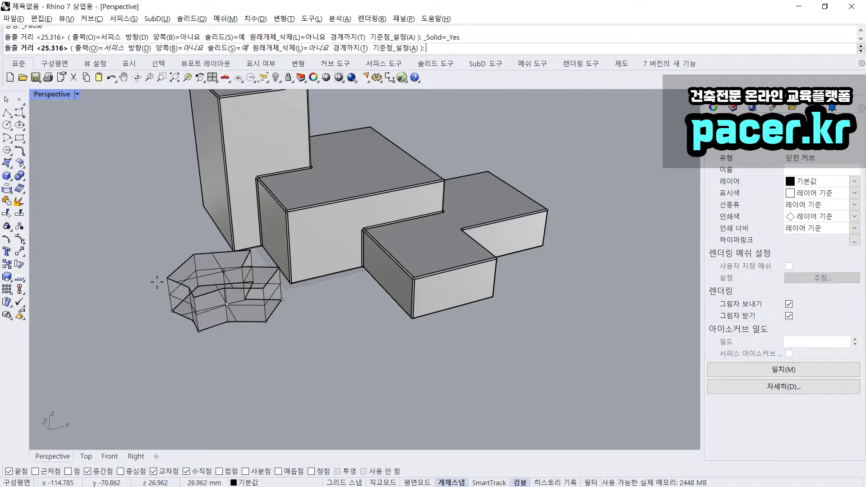
pyautogui.click(224, 49)
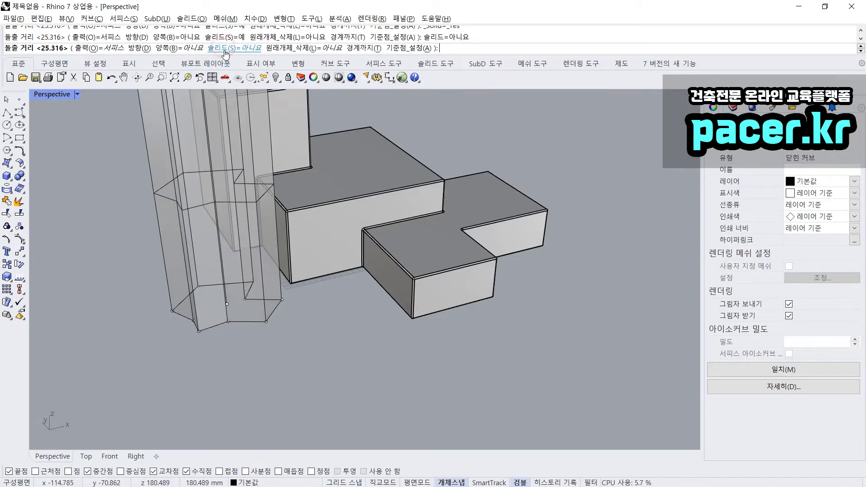
pyautogui.click(123, 293)
pyautogui.click(124, 305)
pyautogui.scroll(5, 135, 307)
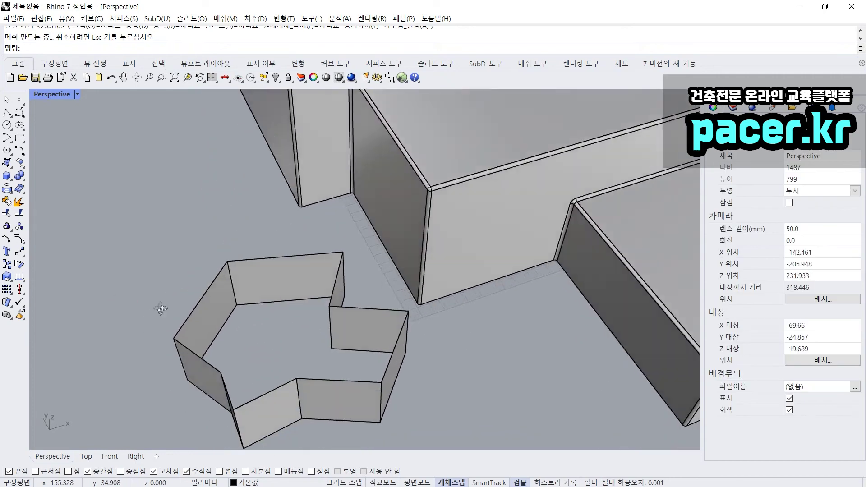
pyautogui.moveTo(162, 309)
pyautogui.mouseDown(button='right')
pyautogui.moveTo(162, 294)
pyautogui.moveTo(167, 315)
pyautogui.mouseUp(button='right')
pyautogui.scroll(-2, 163, 295)
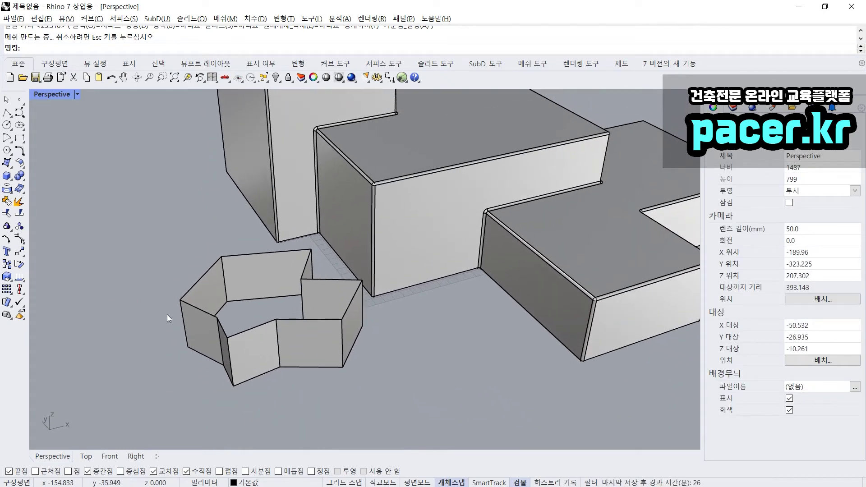
pyautogui.hotkey('ctrl', 'z')
pyautogui.click(188, 339)
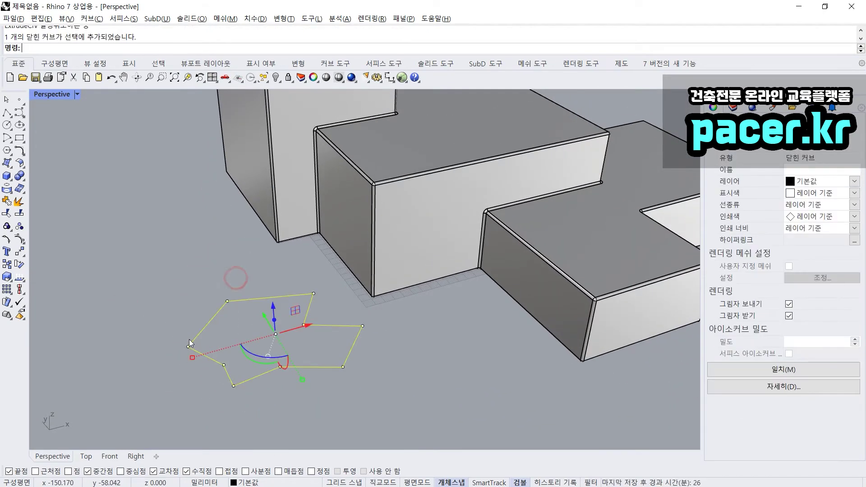
pyautogui.write('Ex')
pyautogui.press('Return')
pyautogui.press('Escape')
pyautogui.press('Escape')
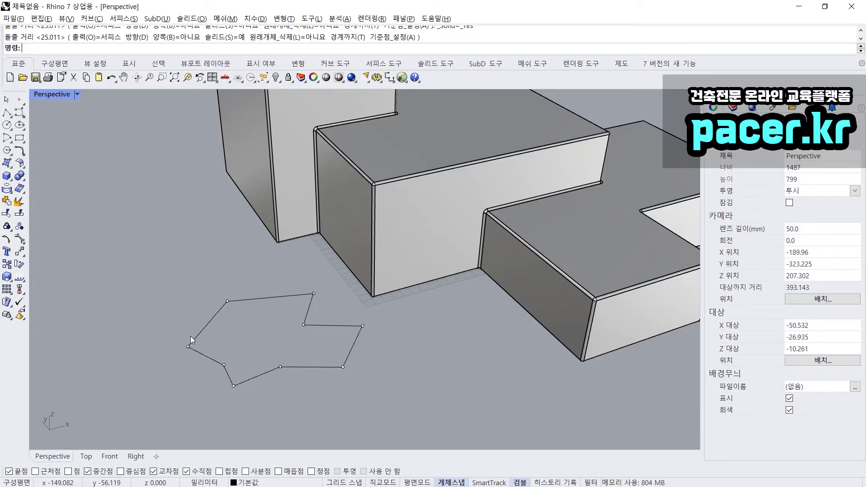
# Step: Look up the ext alias in the Rhino alias options and examine the Solid setting in its command macro
pyautogui.write('Options')
pyautogui.press('Return')
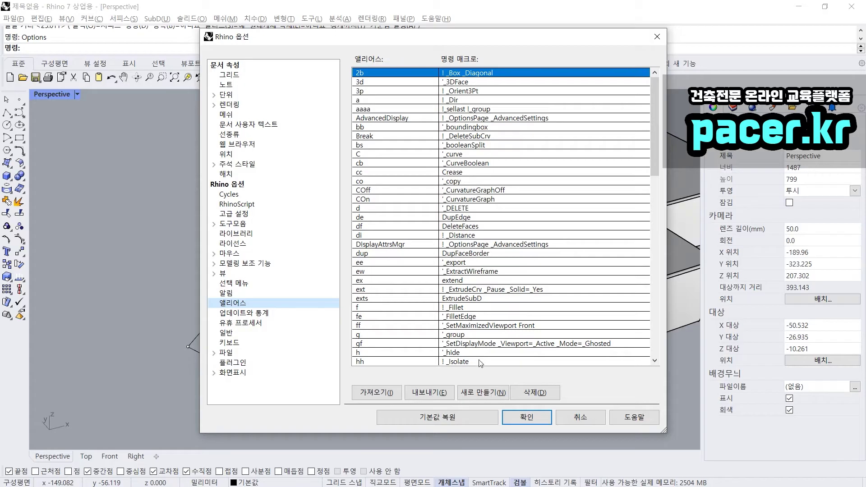
pyautogui.scroll(-8, 461, 327)
pyautogui.scroll(-3, 460, 322)
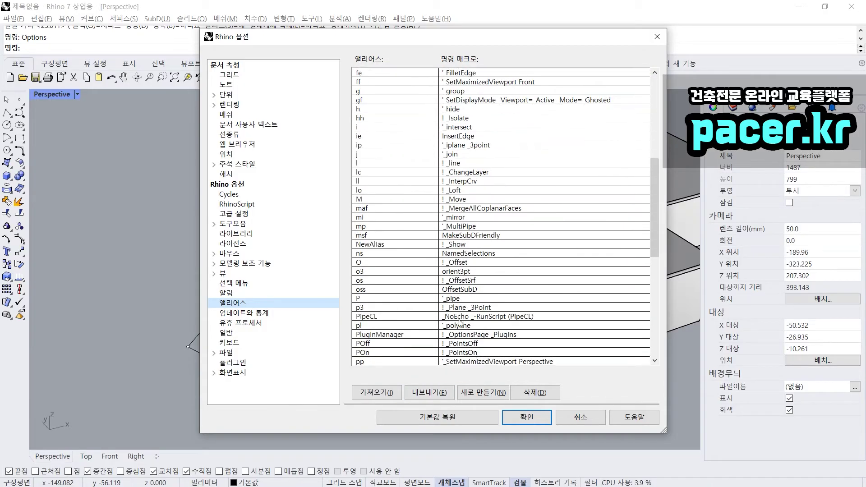
pyautogui.scroll(12, 429, 271)
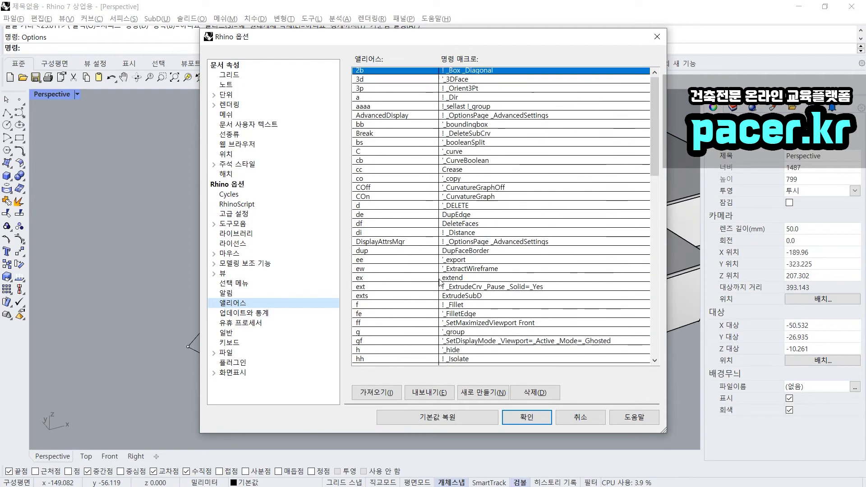
pyautogui.click(468, 396)
pyautogui.write('ext')
pyautogui.press('Return')
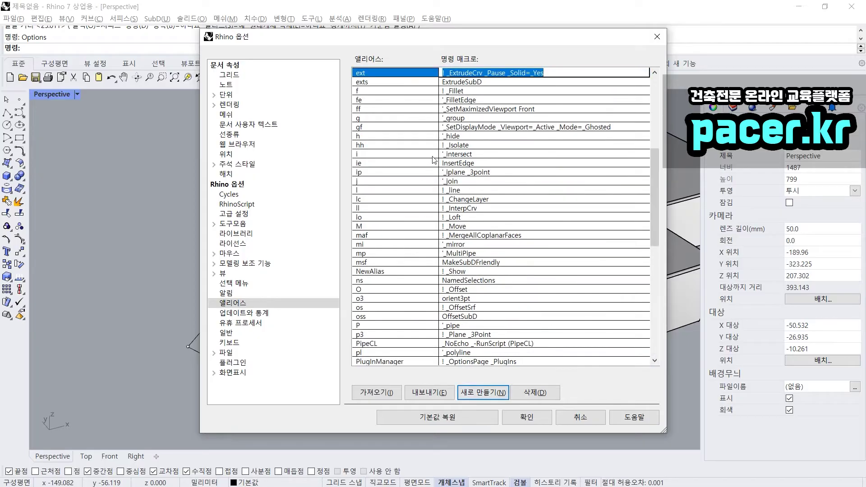
pyautogui.click(520, 77)
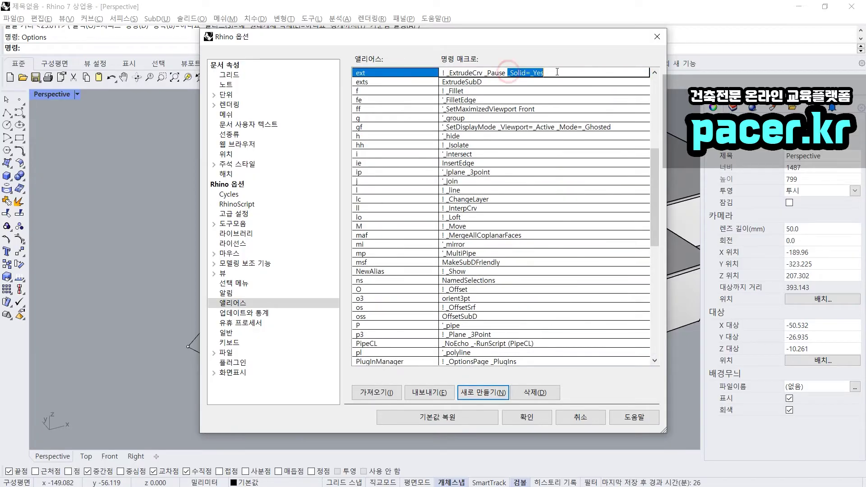
pyautogui.click(526, 417)
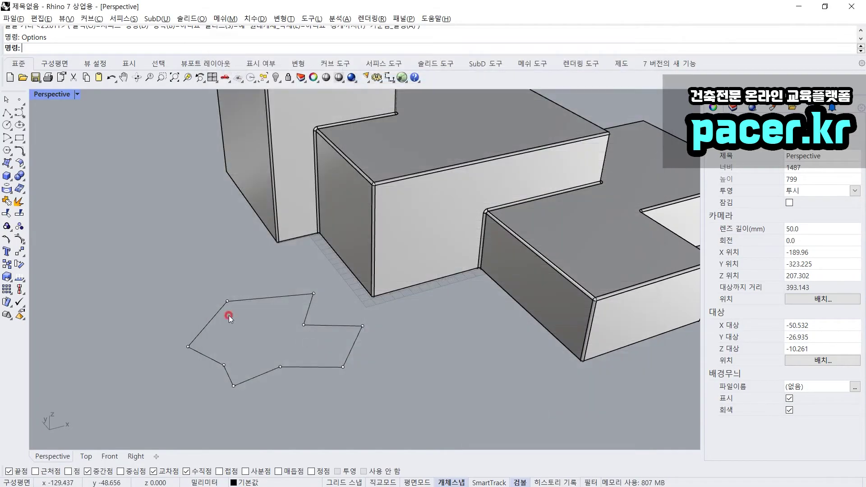
# Step: Extrude the closed polyline upward into a low capped solid with the ext alias, toggling the Solid option and finishing on Yes
pyautogui.moveTo(234, 319); pyautogui.dragTo(174, 364)
pyautogui.write('ext')
pyautogui.press('Return')
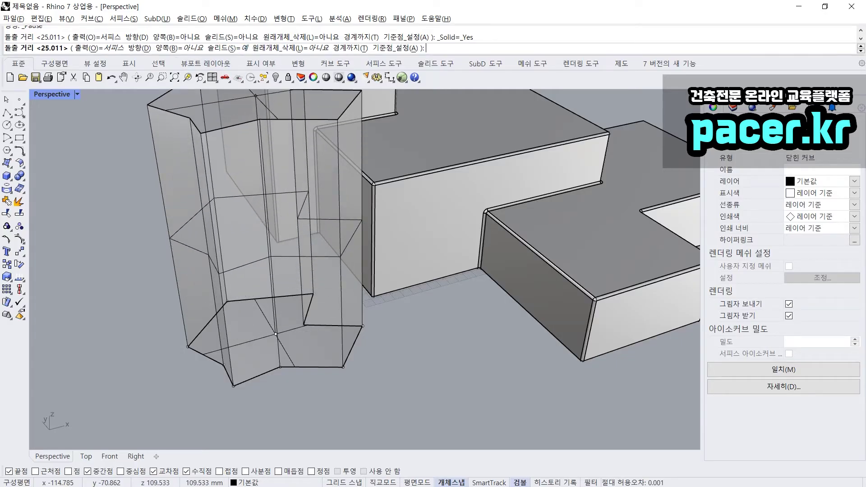
pyautogui.write('s')
pyautogui.press('Return')
pyautogui.press('Return')
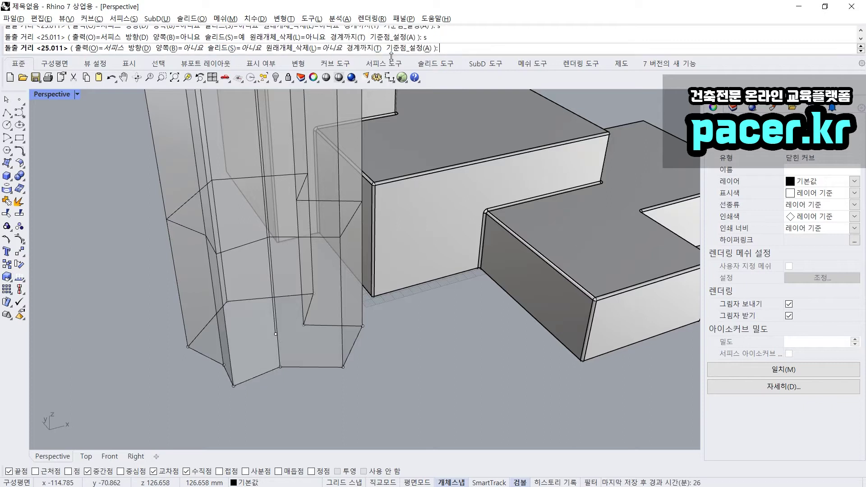
pyautogui.write('s')
pyautogui.press('Return')
pyautogui.press('Return')
pyautogui.write('s')
pyautogui.press('Return')
pyautogui.write('s')
pyautogui.press('Return')
pyautogui.write('s')
pyautogui.press('Return')
pyautogui.write('s')
pyautogui.press('Return')
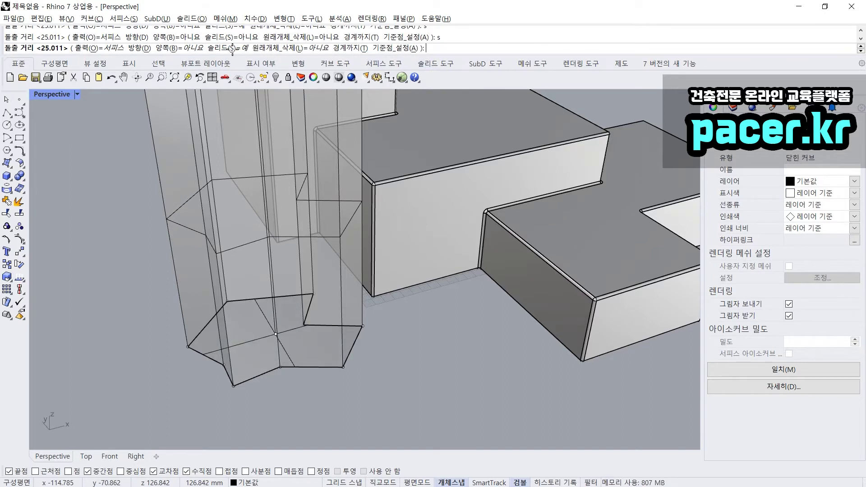
pyautogui.click(157, 307)
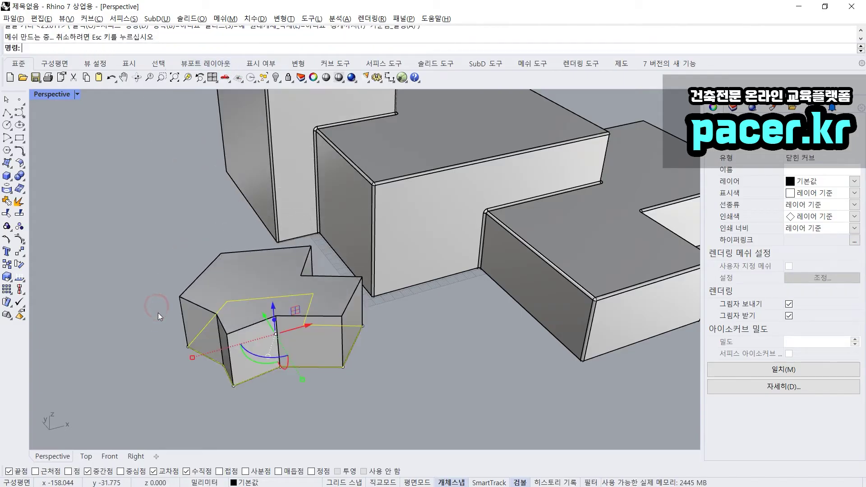
# Step: Move the extruded solid from the ground in front onto the roof of the middle block
pyautogui.click(156, 322)
pyautogui.moveTo(156, 321); pyautogui.dragTo(199, 326, button='right')
pyautogui.click(199, 326)
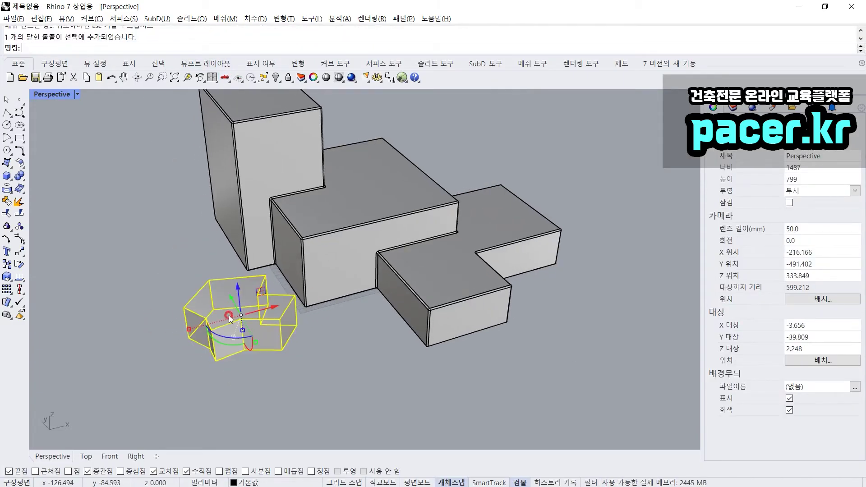
pyautogui.moveTo(366, 199); pyautogui.dragTo(356, 217, button='right')
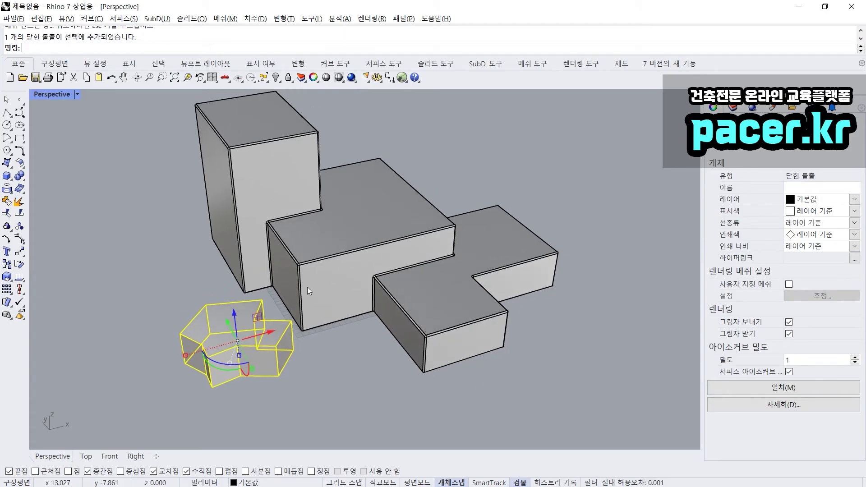
pyautogui.moveTo(250, 338); pyautogui.dragTo(377, 168)
# Step: Try a freehand gumball rotation of the extruded solid and undo it
pyautogui.moveTo(378, 200); pyautogui.dragTo(353, 187, button='right')
pyautogui.scroll(5, 354, 198)
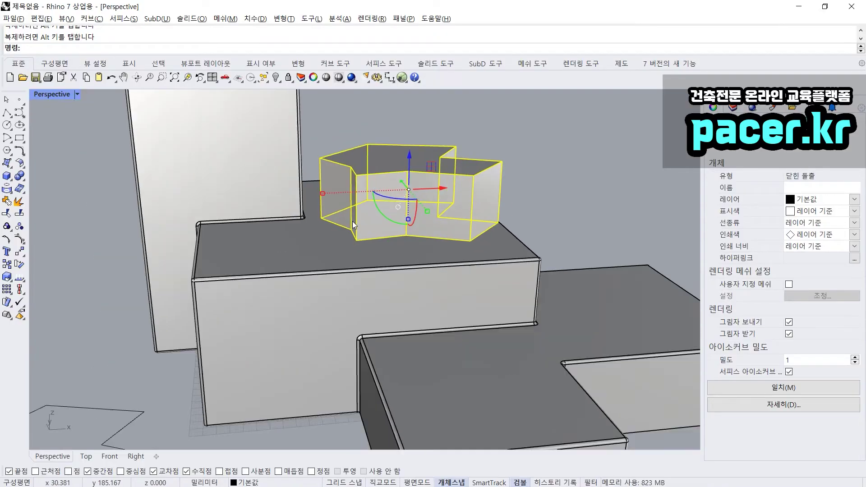
pyautogui.moveTo(375, 215); pyautogui.dragTo(345, 197)
pyautogui.hotkey('ctrl', 'z')
# Step: Rotate the extruded solid by 90 degrees with the gumball's green arc so that it stands upright
pyautogui.moveTo(380, 212)
pyautogui.mouseDown(button='right')
pyautogui.moveTo(391, 219)
pyautogui.moveTo(378, 215)
pyautogui.mouseUp(button='right')
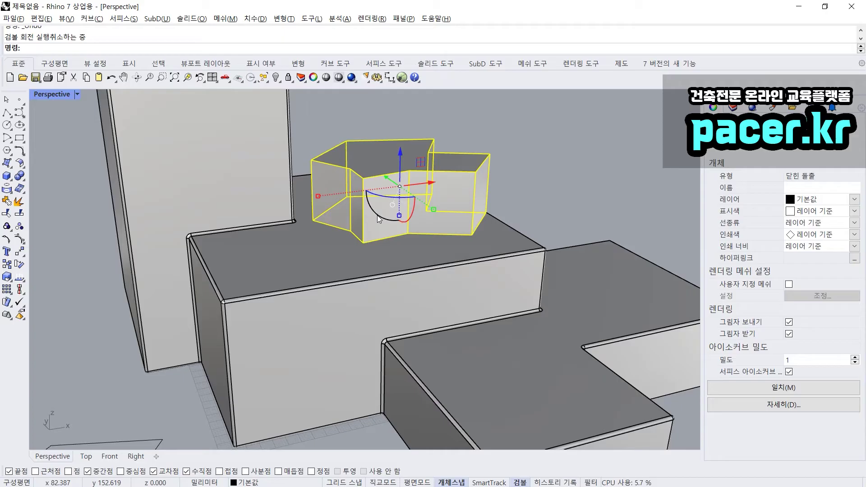
pyautogui.moveTo(377, 216); pyautogui.dragTo(396, 247, button='right')
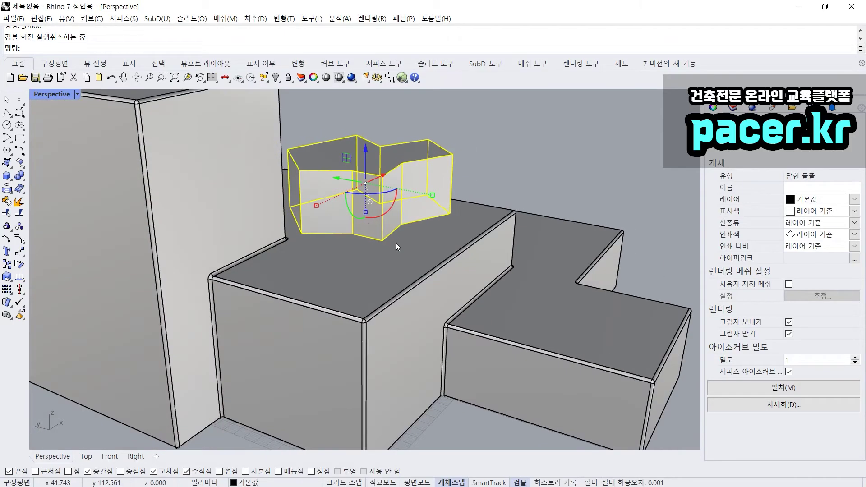
pyautogui.moveTo(356, 216); pyautogui.dragTo(361, 216, button='right')
pyautogui.click(365, 212)
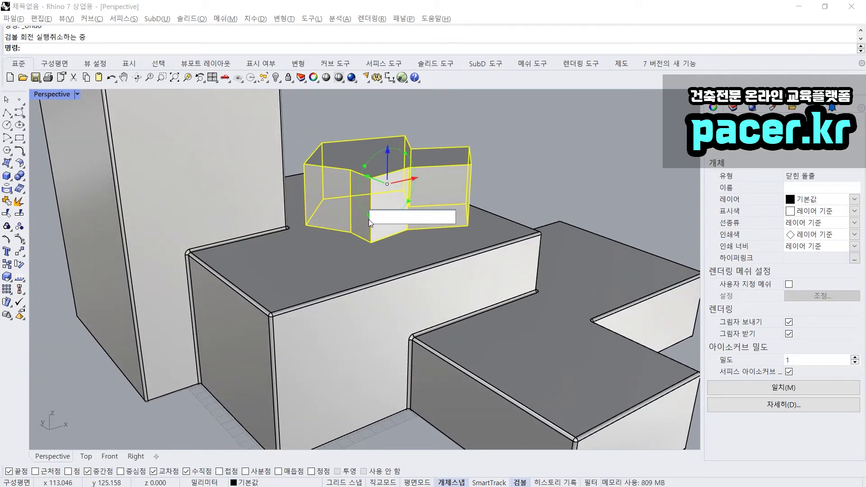
pyautogui.write('90')
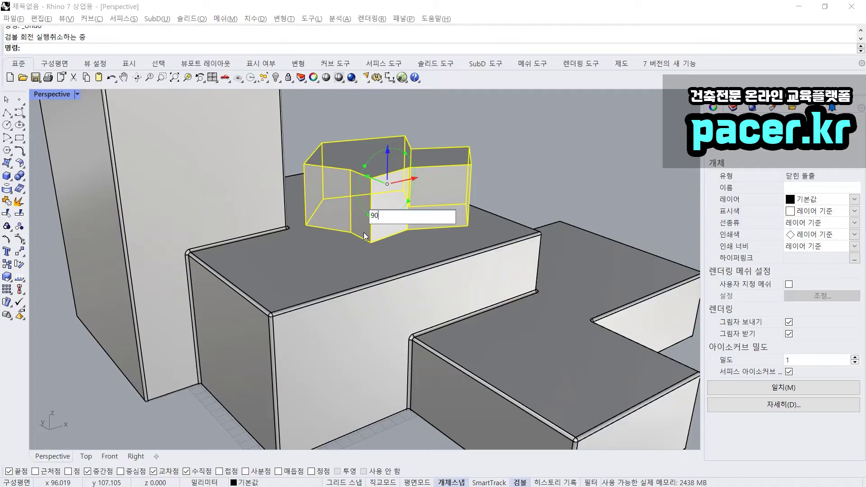
pyautogui.press('Return')
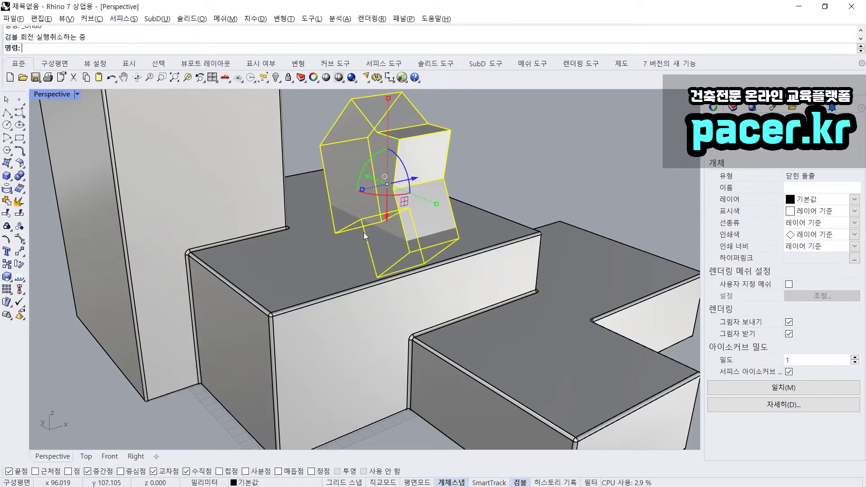
# Step: Delete the leftover closed polyline from the ground beside the stepped mass
pyautogui.click(473, 171)
pyautogui.moveTo(472, 172); pyautogui.dragTo(259, 209, button='right')
pyautogui.scroll(-6, 258, 208)
pyautogui.moveTo(137, 299); pyautogui.dragTo(138, 299)
pyautogui.scroll(5, 187, 245)
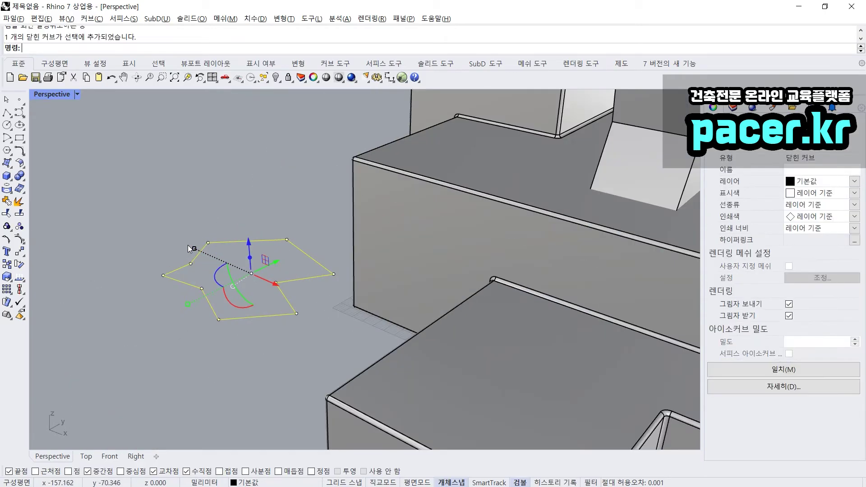
pyautogui.press('Delete')
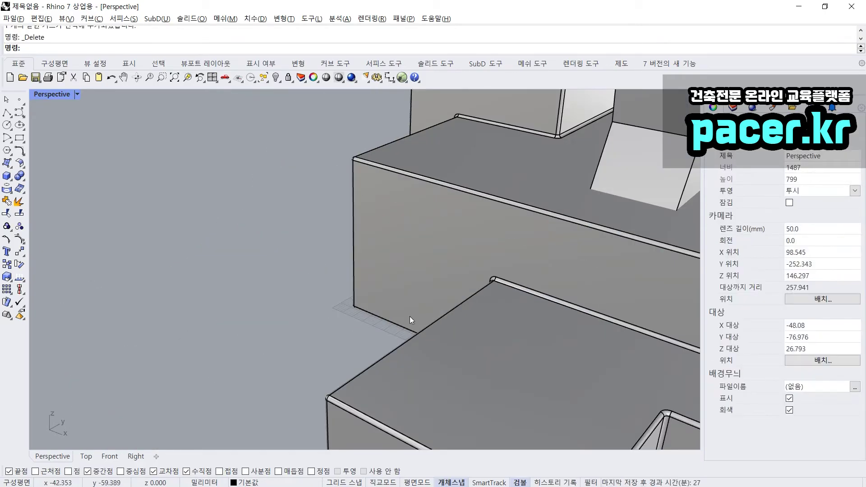
# Step: Raise the upright solid slightly above the middle block's roof and tilt it freehand about its horizontal axis
pyautogui.scroll(-5, 375, 358)
pyautogui.scroll(5, 374, 279)
pyautogui.click(419, 258)
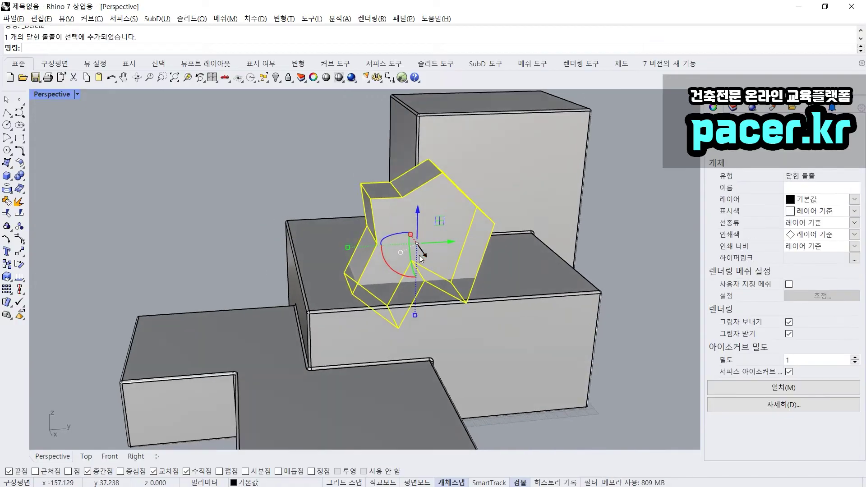
pyautogui.scroll(3, 420, 258)
pyautogui.moveTo(418, 220); pyautogui.dragTo(416, 182)
pyautogui.moveTo(398, 212); pyautogui.dragTo(421, 223)
pyautogui.press('Escape')
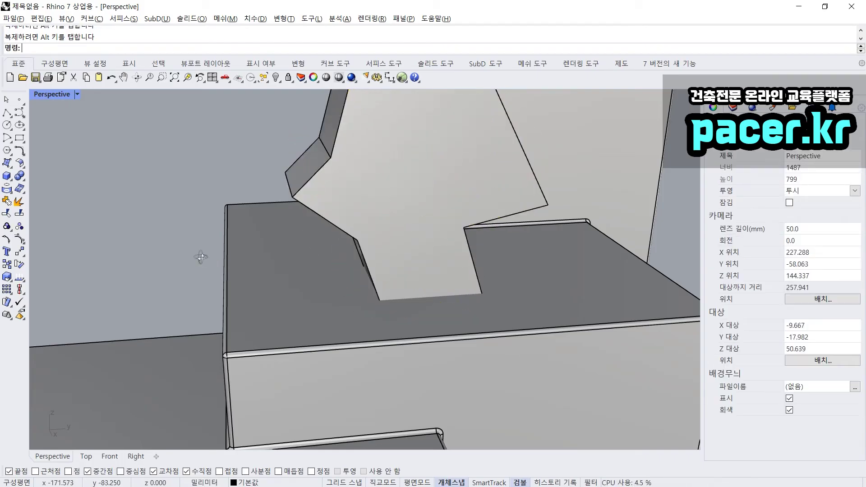
# Step: Tilt the upright solid further with two more freehand turns about the horizontal axis
pyautogui.scroll(-5, 379, 257)
pyautogui.click(373, 269)
pyautogui.scroll(5, 382, 243)
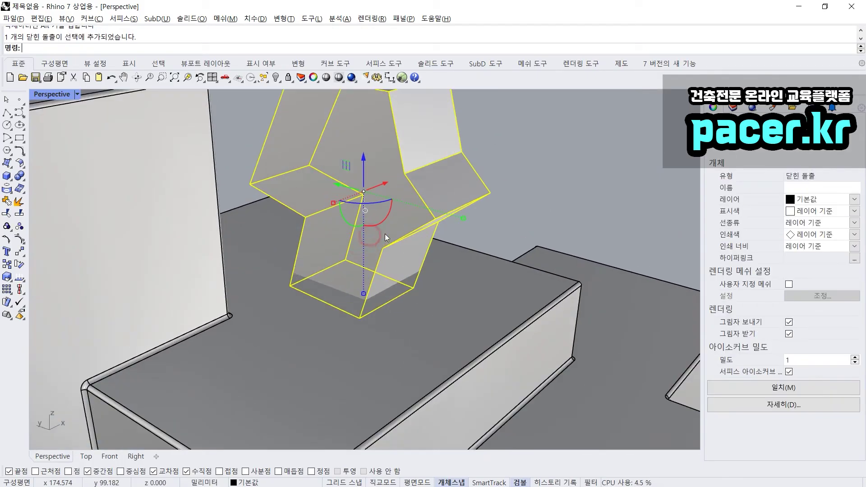
pyautogui.moveTo(383, 223); pyautogui.dragTo(377, 249)
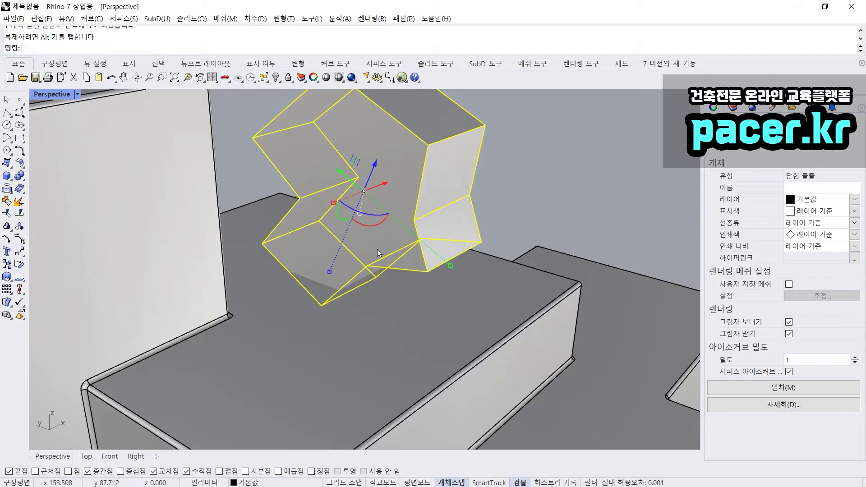
pyautogui.press('Escape')
pyautogui.click(332, 166)
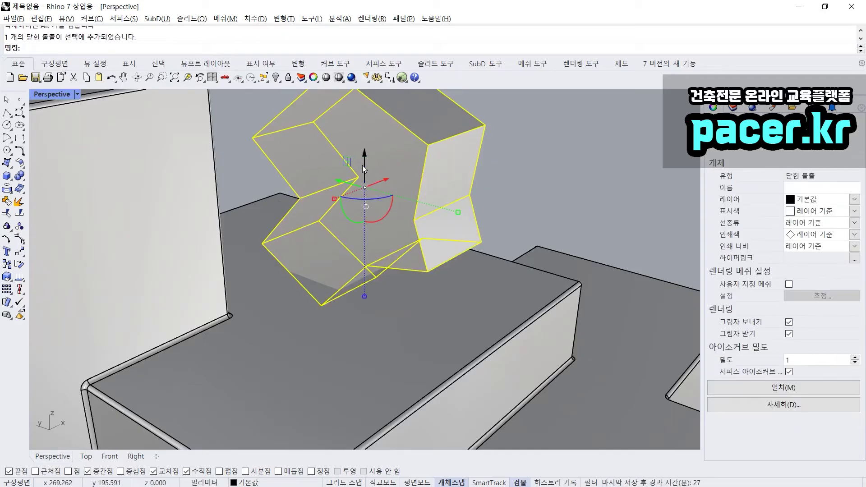
pyautogui.moveTo(386, 213); pyautogui.dragTo(368, 207)
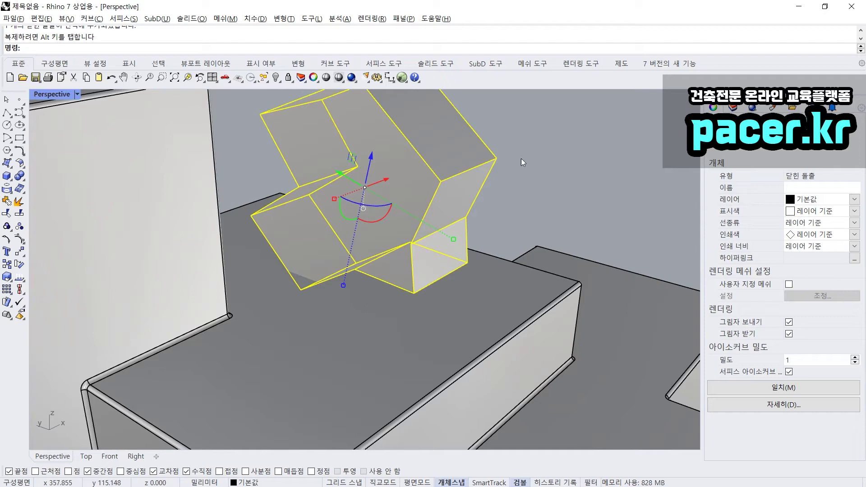
# Step: Lower the tilted solid so that its lower part penetrates the middle block's roof
pyautogui.click(569, 149)
pyautogui.click(415, 168)
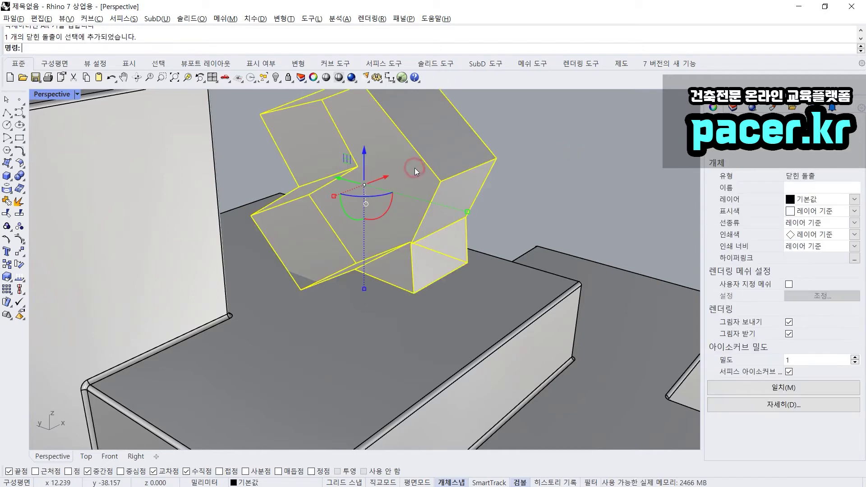
pyautogui.moveTo(364, 155); pyautogui.dragTo(363, 200)
# Step: Fine-tune the solid's tilt with another freehand rotation so it rests on its narrow foot in the roof
pyautogui.click(486, 175)
pyautogui.moveTo(486, 175)
pyautogui.mouseDown(button='right')
pyautogui.moveTo(379, 167)
pyautogui.moveTo(474, 180)
pyautogui.mouseUp(button='right')
pyautogui.scroll(-3, 475, 179)
pyautogui.scroll(3, 475, 180)
pyautogui.click(426, 189)
pyautogui.moveTo(417, 201); pyautogui.dragTo(430, 215)
pyautogui.press('Escape')
pyautogui.click(414, 188)
pyautogui.press('Escape')
# Step: Unite the tilted solid with the stepped mass using BooleanUnion, and undo the union
pyautogui.moveTo(513, 178); pyautogui.dragTo(462, 197, button='right')
pyautogui.scroll(4, 458, 222)
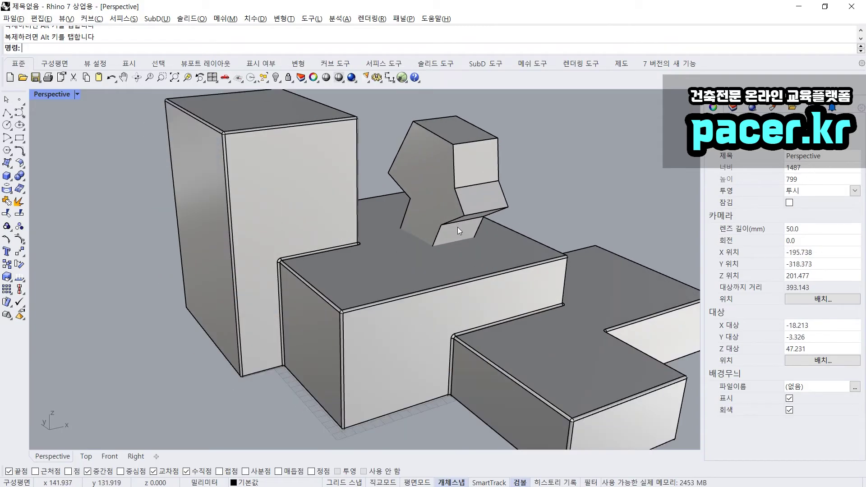
pyautogui.write('booleanunion')
pyautogui.press('Return')
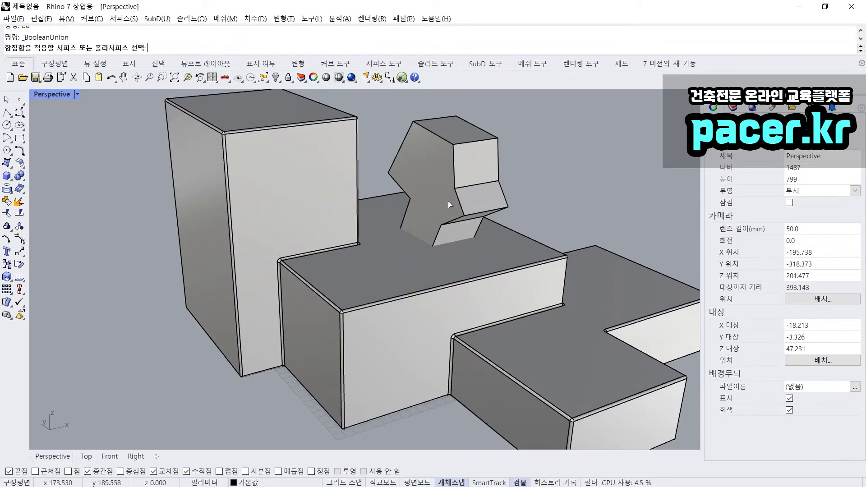
pyautogui.click(448, 201)
pyautogui.click(412, 280)
pyautogui.press('Return')
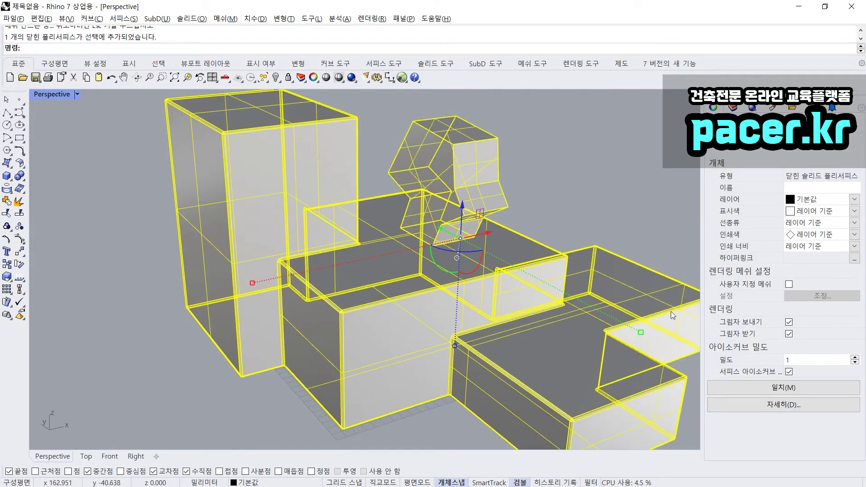
pyautogui.click(563, 194)
pyautogui.hotkey('ctrl', 'z')
pyautogui.click(552, 204)
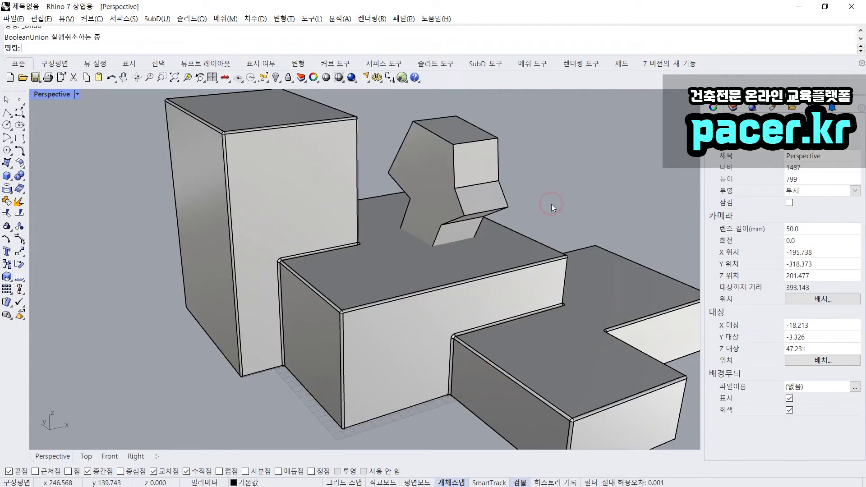
# Step: Repeat BooleanUnion by picking the stepped mass before the tilted solid, and revert the result
pyautogui.rightClick(551, 204)
pyautogui.click(366, 241)
pyautogui.click(463, 190)
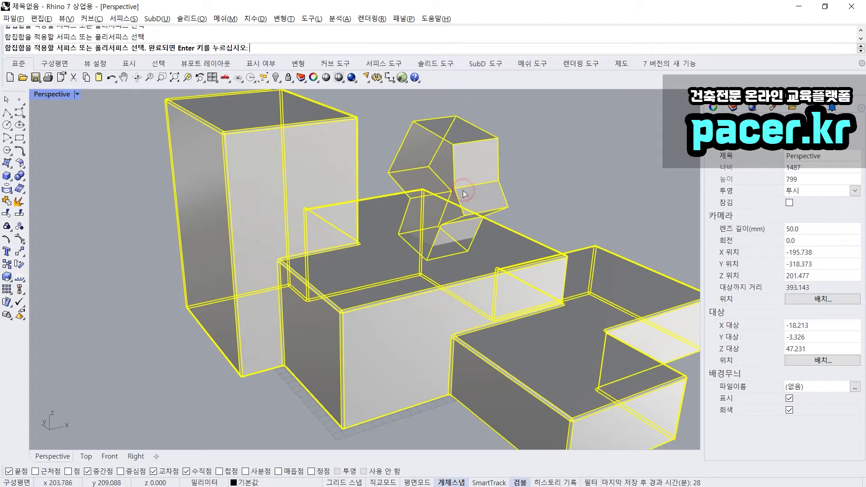
pyautogui.press('Return')
pyautogui.click(567, 169)
# Step: Unite the tilted solid and the stepped mass with the bu alias, picking the tilted solid first
pyautogui.write('bu')
pyautogui.press('Return')
pyautogui.click(447, 170)
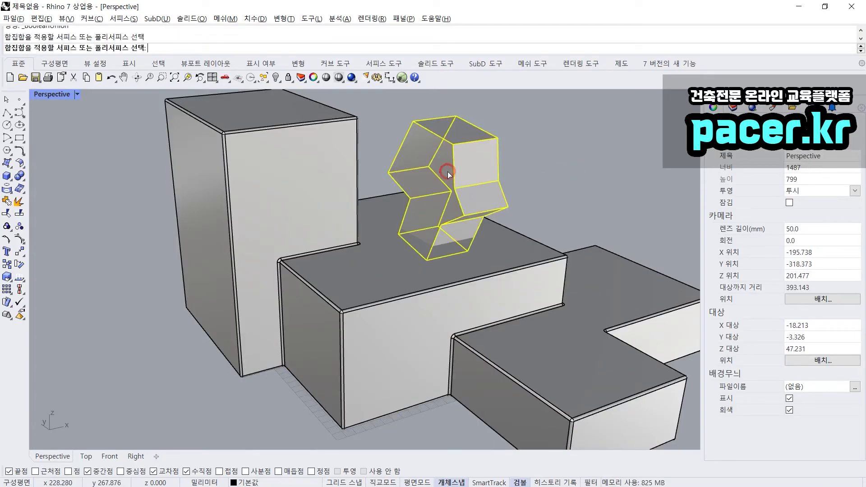
pyautogui.click(367, 231)
pyautogui.press('Return')
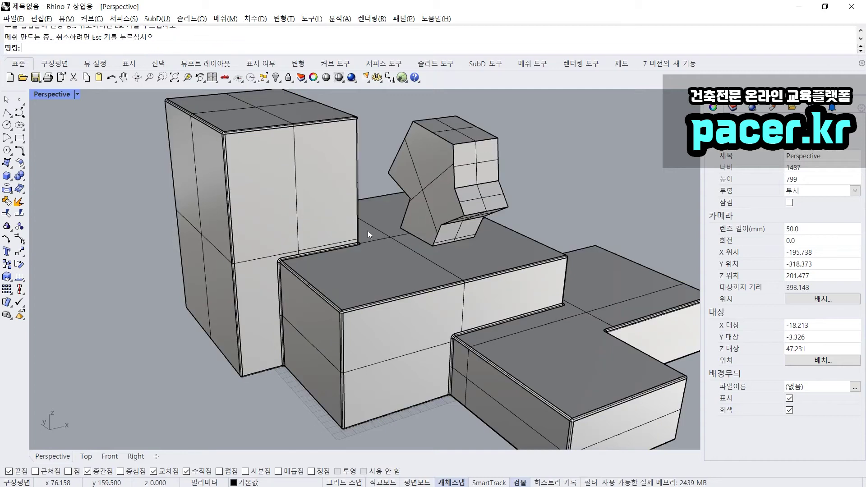
# Step: Turn off the surface isocurve display for the united mass
pyautogui.click(384, 255)
pyautogui.click(788, 371)
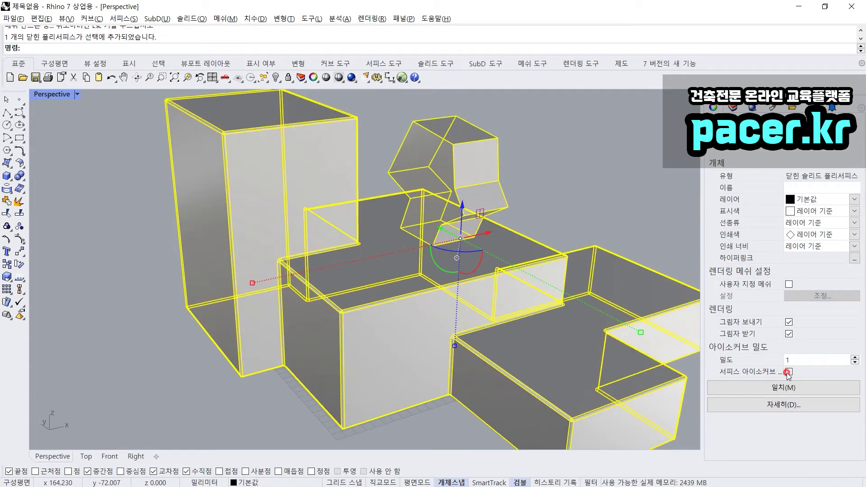
pyautogui.click(551, 210)
# Step: Check that the united mass selects as one object, and examine where the tilted solid meets the roof
pyautogui.moveTo(416, 255)
pyautogui.mouseDown(button='right')
pyautogui.moveTo(423, 257)
pyautogui.moveTo(407, 246)
pyautogui.mouseUp(button='right')
pyautogui.click(407, 246)
pyautogui.click(525, 185)
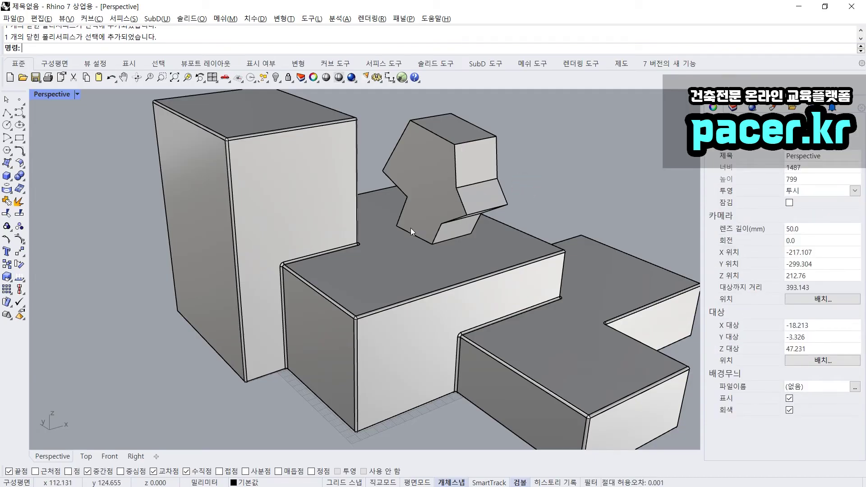
pyautogui.click(429, 221)
pyautogui.click(537, 176)
pyautogui.scroll(5, 435, 188)
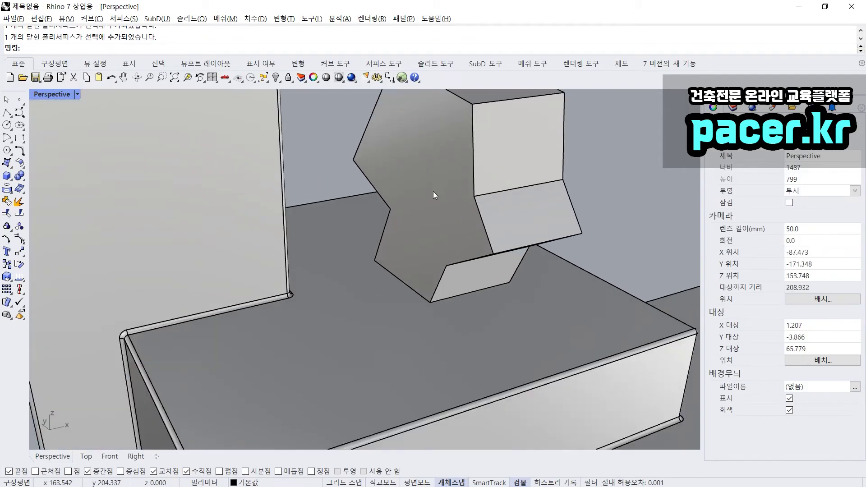
pyautogui.scroll(-3, 436, 202)
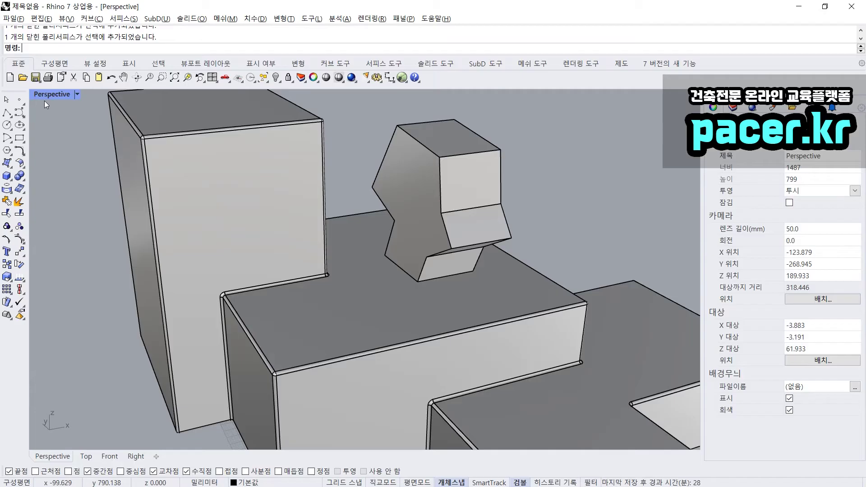
# Step: Preview the model in the Rendered display mode and return the Perspective view to Shaded
pyautogui.press('Return')
pyautogui.click(50, 95)
pyautogui.click(72, 153)
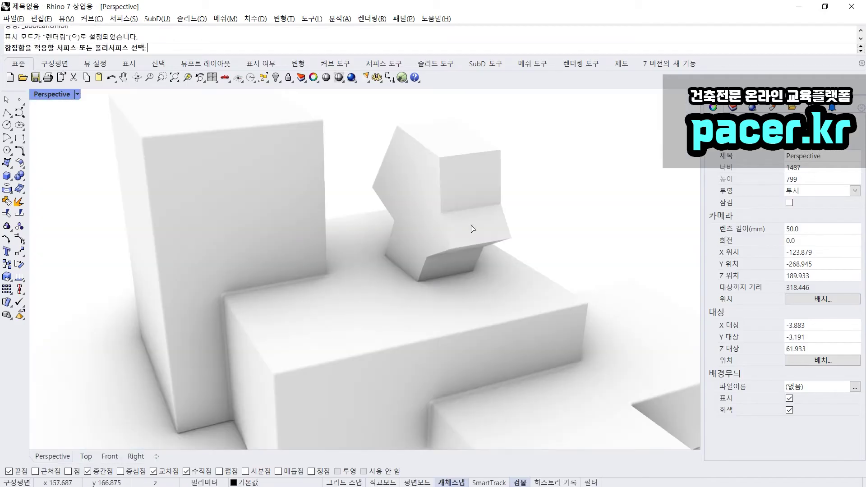
pyautogui.click(52, 94)
pyautogui.click(77, 135)
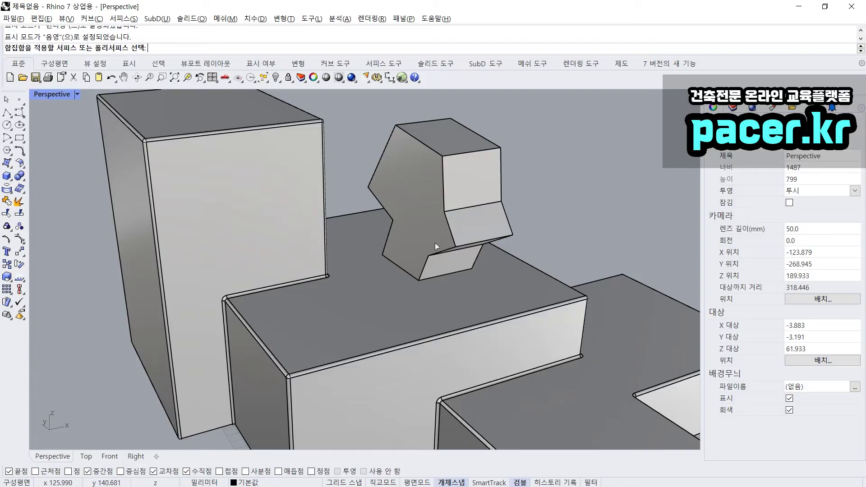
# Step: Fillet all edges of the tilted solid, including its joint with the roof, with the next radius set to 2
pyautogui.write('e')
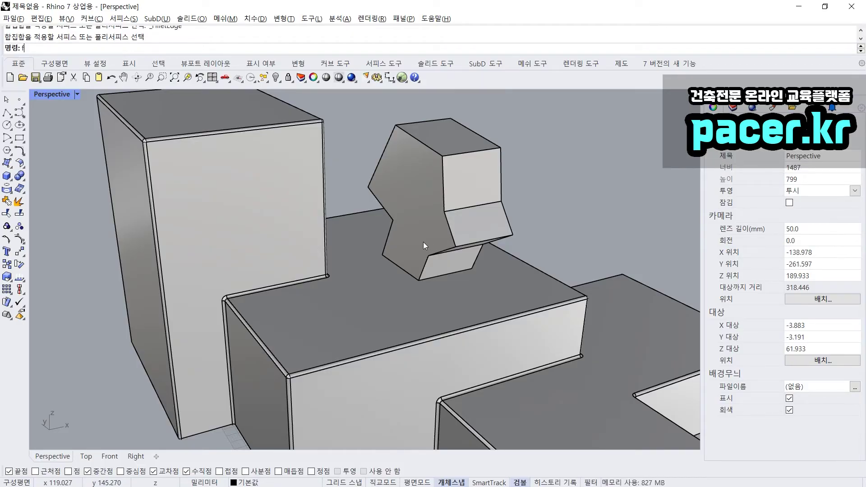
pyautogui.press('Return')
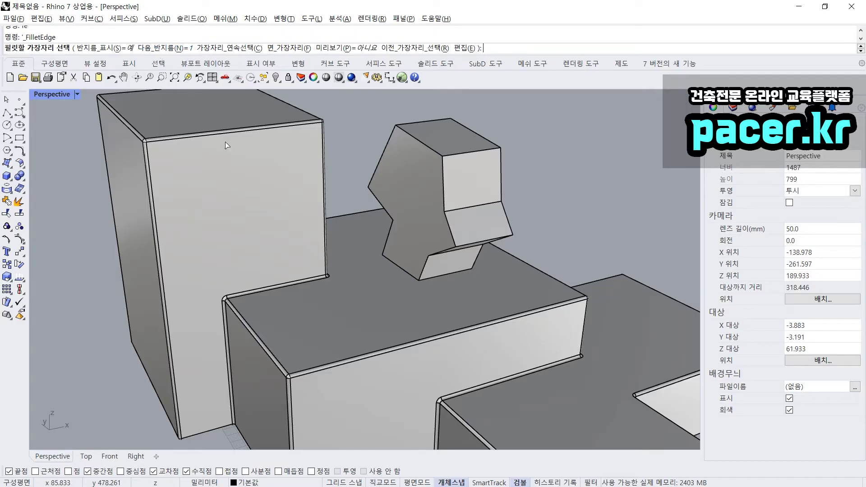
pyautogui.click(168, 52)
pyautogui.write('2')
pyautogui.press('Return')
pyautogui.scroll(-3, 319, 216)
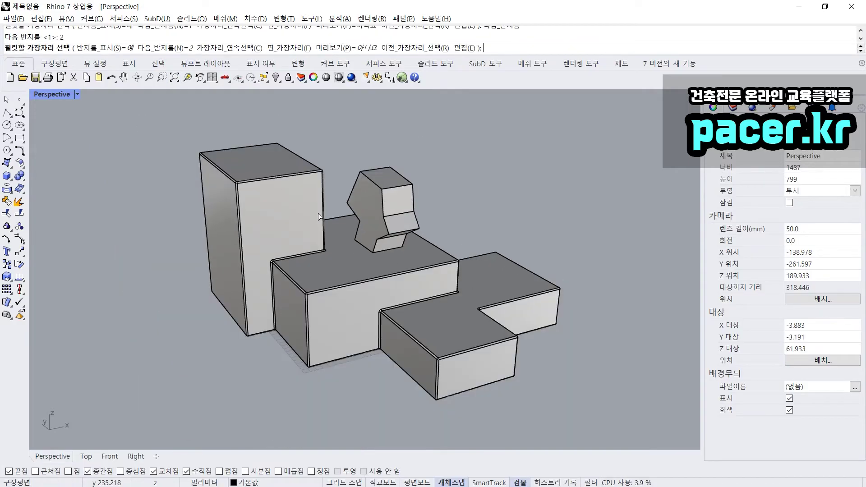
pyautogui.moveTo(138, 131); pyautogui.dragTo(616, 407)
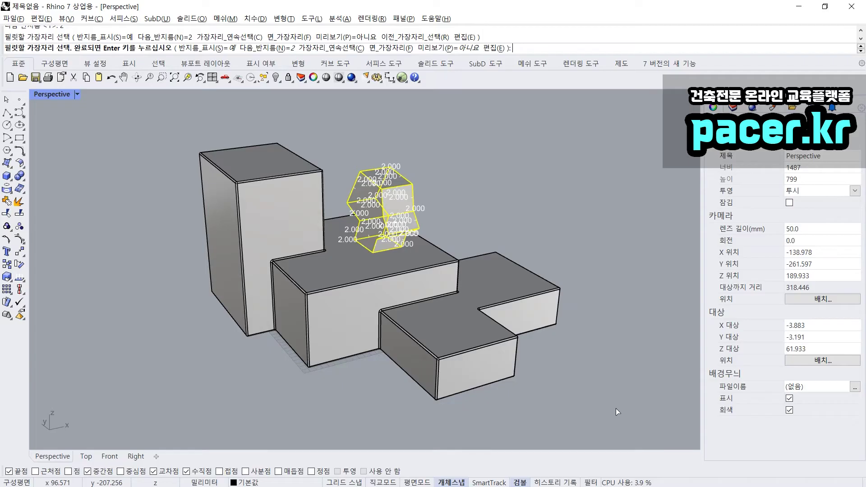
pyautogui.scroll(5, 376, 267)
pyautogui.scroll(-3, 328, 324)
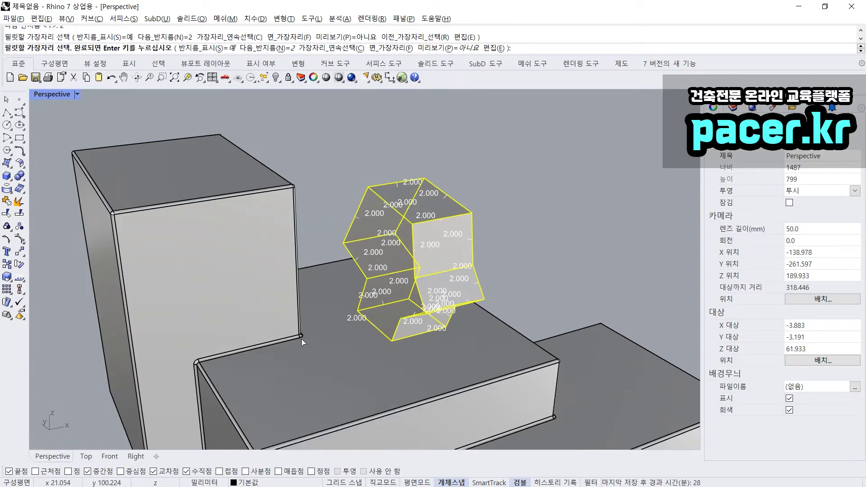
pyautogui.scroll(3, 302, 339)
pyautogui.scroll(-2, 399, 270)
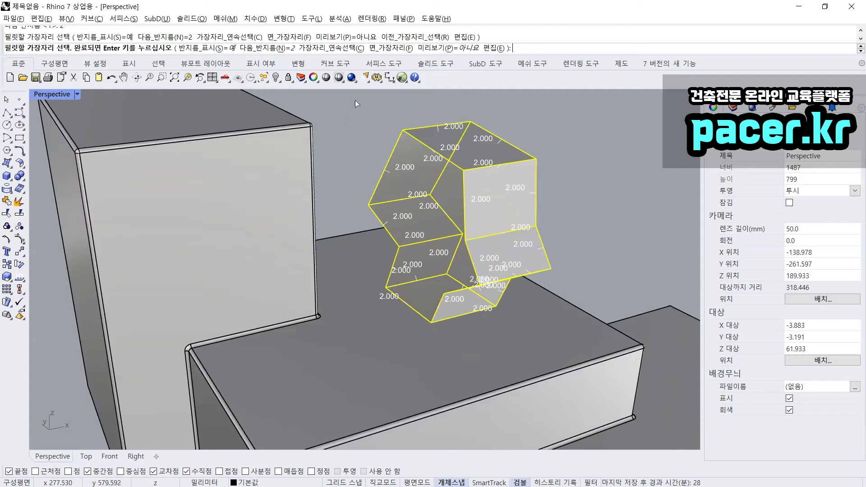
pyautogui.press('Return')
pyautogui.press('Return')
# Step: Examine the rounded joint at the tilted solid's base and preview the model in the Rendered display mode
pyautogui.moveTo(519, 288); pyautogui.dragTo(538, 280, button='right')
pyautogui.scroll(-2, 538, 280)
pyautogui.scroll(4, 453, 304)
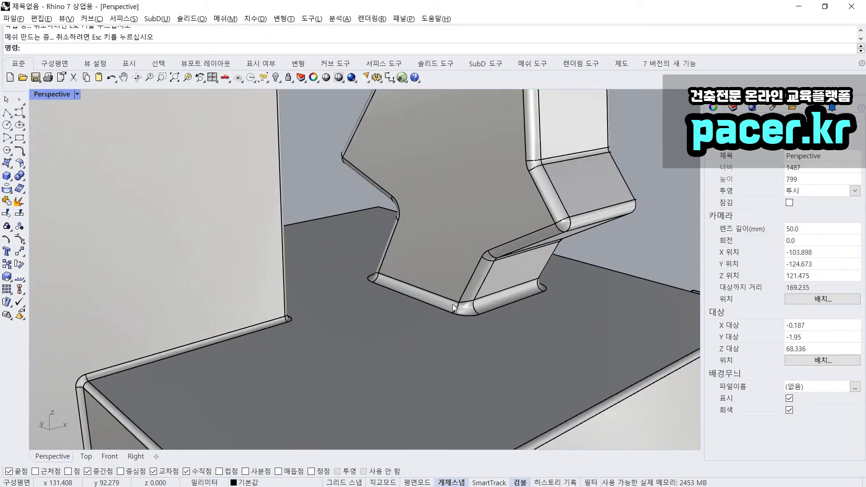
pyautogui.scroll(-2, 452, 304)
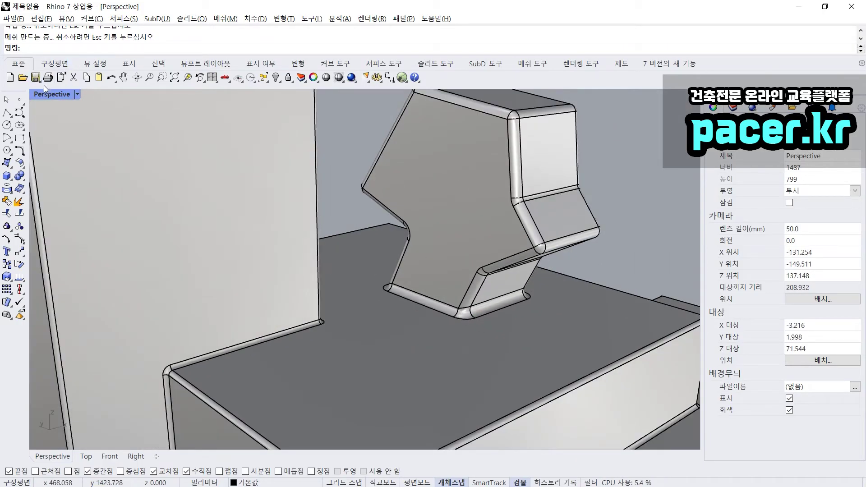
pyautogui.click(48, 95)
pyautogui.click(83, 151)
pyautogui.scroll(-4, 513, 270)
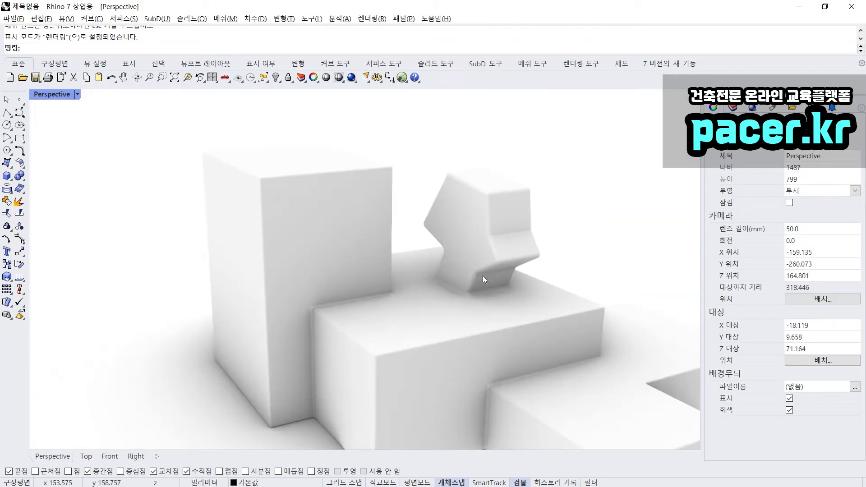
pyautogui.scroll(-2, 483, 276)
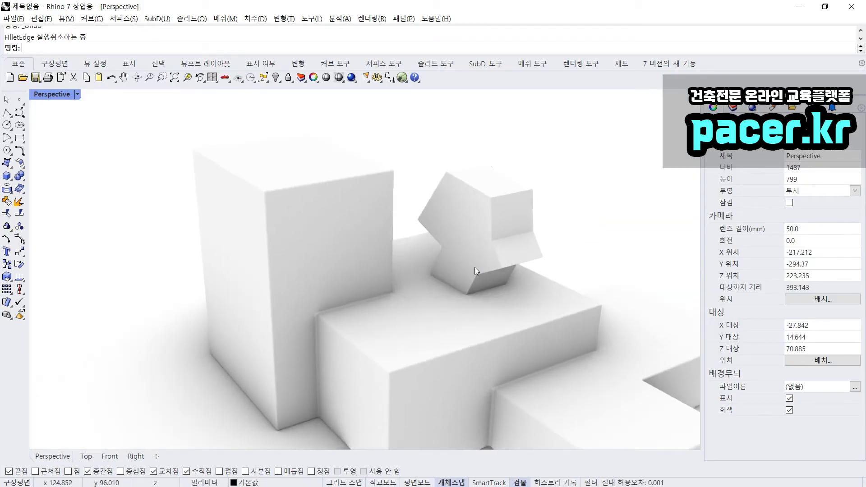
# Step: Undo the radius 2 fillet and return the Perspective view to the Shaded display mode
pyautogui.hotkey('ctrl', 'z')
pyautogui.scroll(2, 479, 271)
pyautogui.click(66, 94)
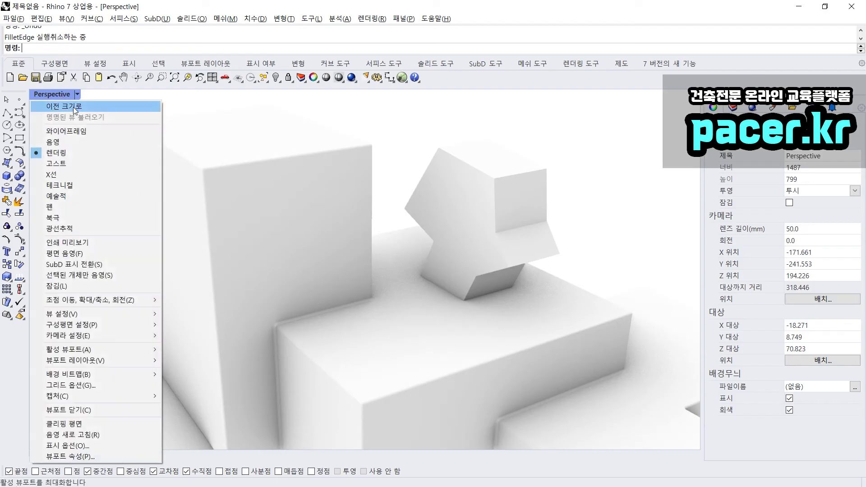
pyautogui.click(77, 141)
pyautogui.moveTo(367, 204); pyautogui.dragTo(377, 204, button='right')
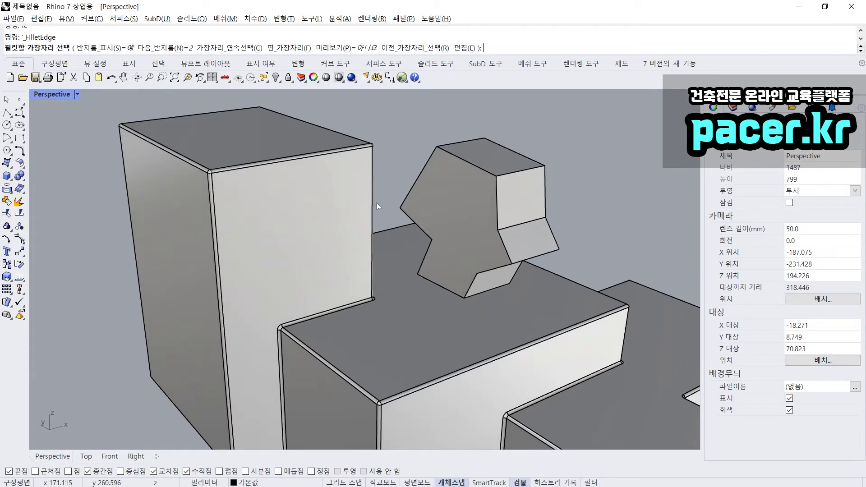
# Step: Fillet all edges of the tilted solid and its joint with the roof with radius 1
pyautogui.press('Return')
pyautogui.click(184, 48)
pyautogui.write('1')
pyautogui.press('Return')
pyautogui.moveTo(392, 126); pyautogui.dragTo(615, 318)
pyautogui.press('Return')
pyautogui.press('Return')
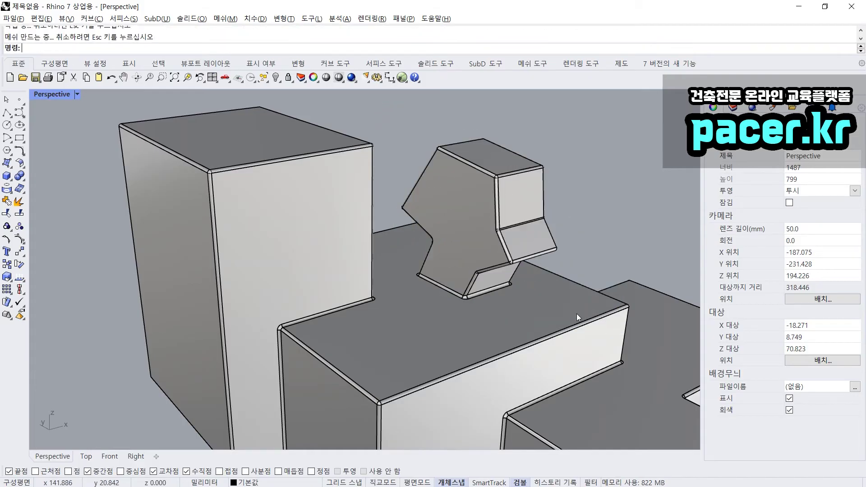
# Step: Draw a box across the base of the tower and the adjoining block, picking two opposite base corners and a height
pyautogui.moveTo(555, 305); pyautogui.dragTo(328, 267, button='right')
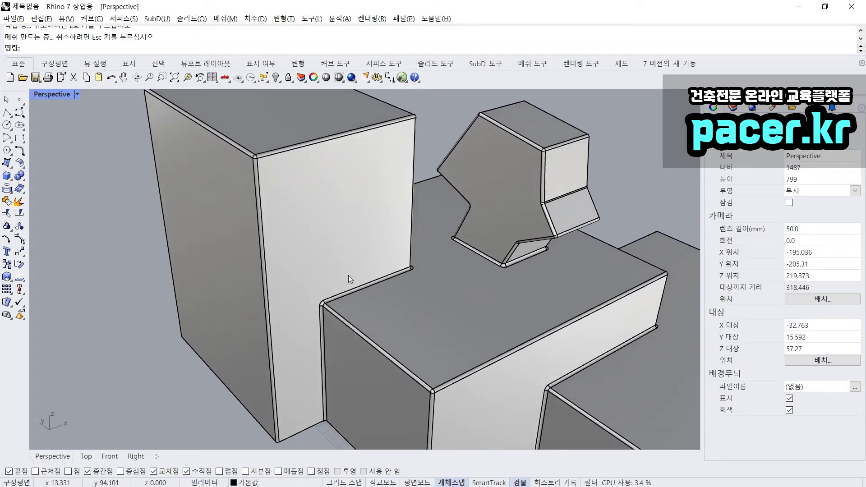
pyautogui.scroll(-5, 363, 296)
pyautogui.click(328, 366)
pyautogui.write('Box')
pyautogui.press('Return')
pyautogui.click(288, 312)
pyautogui.click(488, 370)
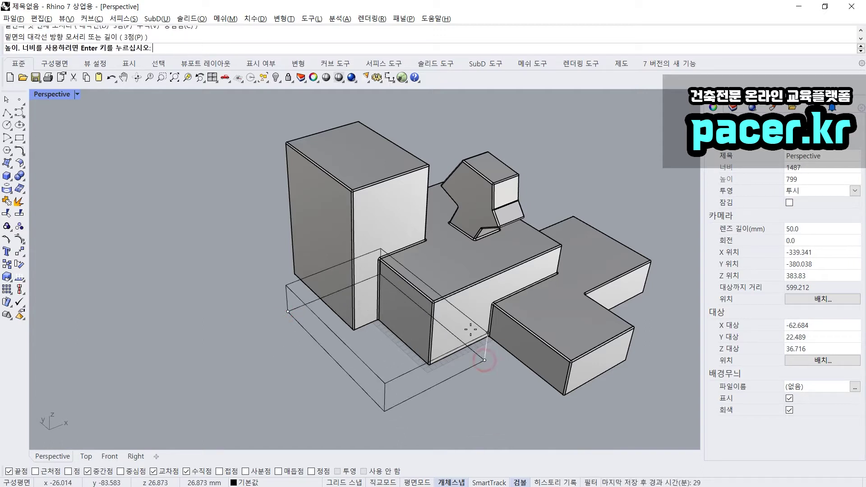
pyautogui.click(467, 318)
# Step: Move the box up and adjust its position so that it cuts through the tower's front corner below the roof
pyautogui.click(376, 331)
pyautogui.moveTo(383, 288); pyautogui.dragTo(374, 216)
pyautogui.scroll(5, 373, 231)
pyautogui.moveTo(374, 231); pyautogui.dragTo(399, 249, button='right')
pyautogui.moveTo(411, 252); pyautogui.dragTo(377, 261)
pyautogui.press('Escape')
pyautogui.moveTo(377, 259)
pyautogui.mouseDown(button='right')
pyautogui.moveTo(377, 233)
pyautogui.moveTo(354, 223)
pyautogui.moveTo(368, 263)
pyautogui.mouseUp(button='right')
pyautogui.click(308, 302)
pyautogui.press('Escape')
pyautogui.moveTo(308, 302); pyautogui.dragTo(236, 255, button='right')
pyautogui.click(237, 256)
pyautogui.moveTo(301, 170); pyautogui.dragTo(302, 158)
pyautogui.click(249, 290)
pyautogui.moveTo(248, 290); pyautogui.dragTo(352, 328, button='right')
# Step: Subtract the box from the building mass with the bs alias to cut an open notch in the tower's corner
pyautogui.scroll(-4, 315, 305)
pyautogui.write('B')
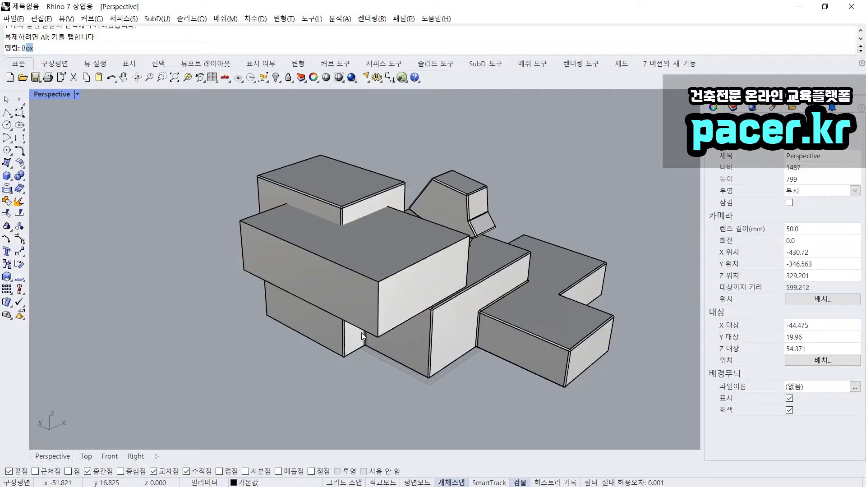
pyautogui.write('s')
pyautogui.press('space')
pyautogui.click(346, 204)
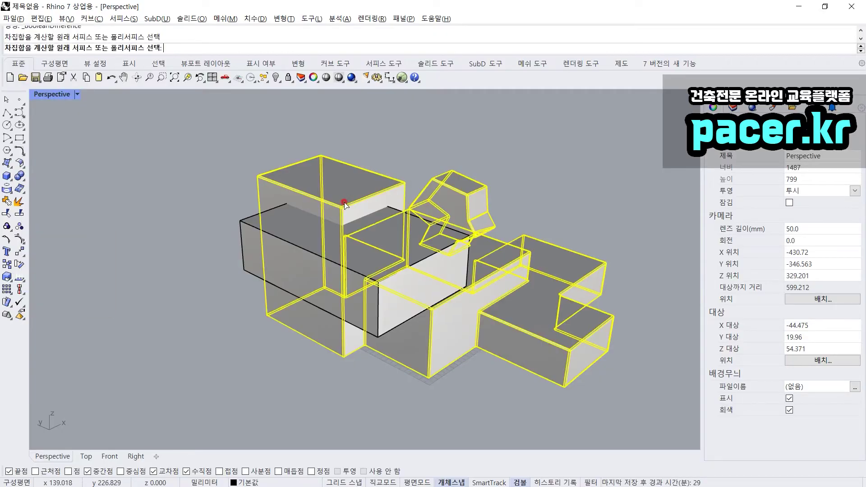
pyautogui.press('space')
pyautogui.click(348, 246)
pyautogui.press('space')
# Step: Fillet all edges of the notch in the tower with radius 1
pyautogui.write('z')
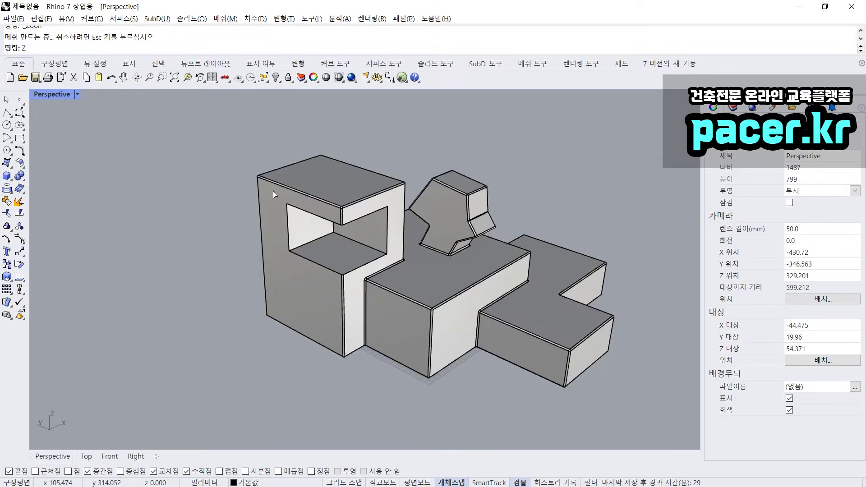
pyautogui.press('space')
pyautogui.moveTo(272, 191); pyautogui.dragTo(445, 293)
pyautogui.moveTo(344, 274); pyautogui.dragTo(412, 288, button='right')
pyautogui.scroll(-4, 389, 300)
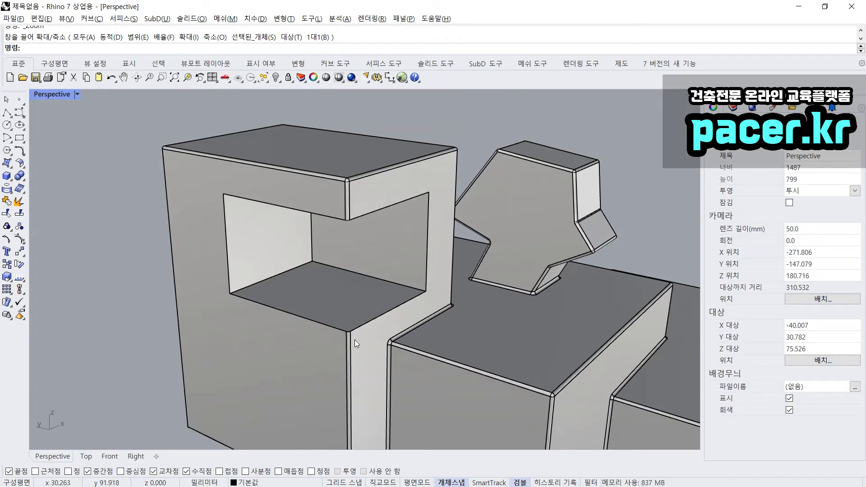
pyautogui.press('space')
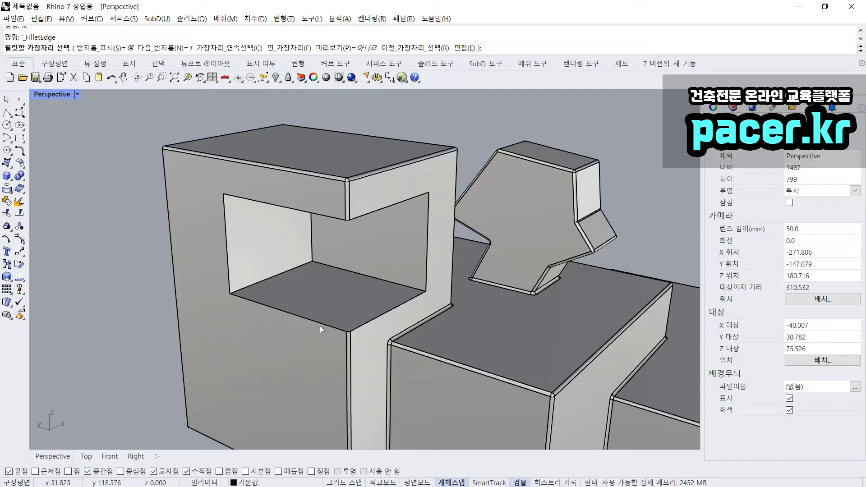
pyautogui.moveTo(113, 122); pyautogui.dragTo(452, 398)
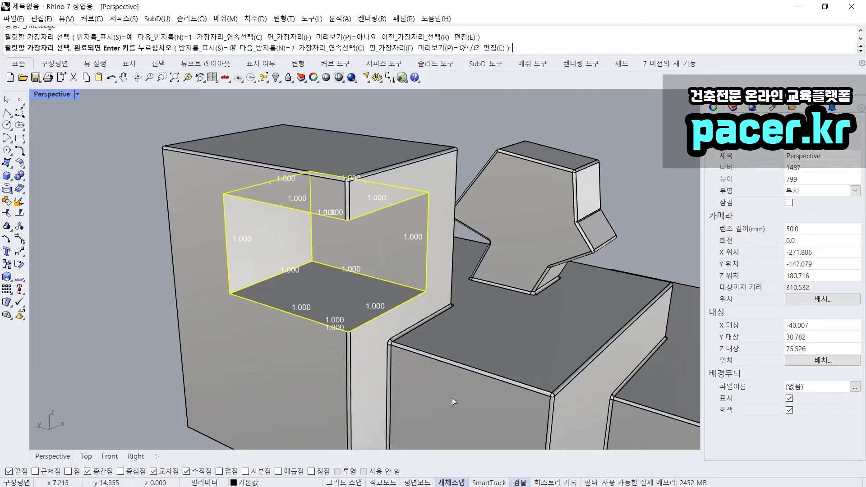
pyautogui.press('space')
pyautogui.press('space')
# Step: Inspect the fillets at the outer corner of the notch's floor and undo the notch fillet
pyautogui.scroll(7, 349, 336)
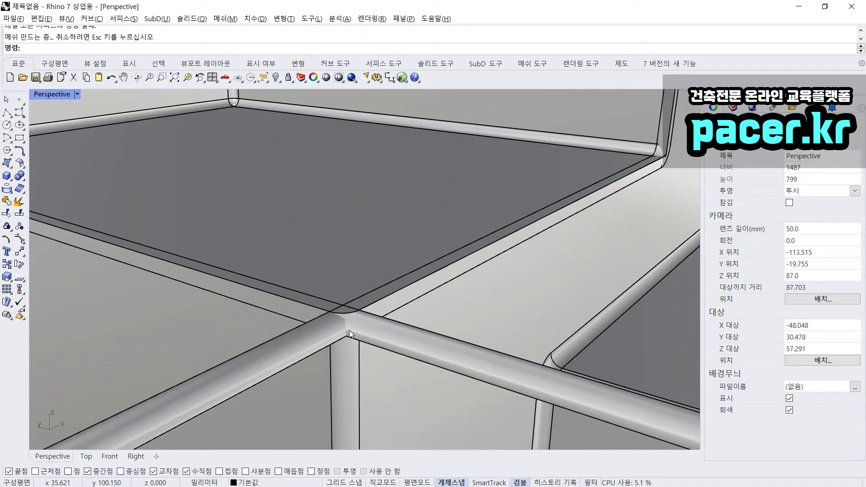
pyautogui.moveTo(381, 330); pyautogui.dragTo(386, 334, button='right')
pyautogui.keyDown('shift'); pyautogui.moveTo(386, 334); pyautogui.dragTo(374, 311, button='right'); pyautogui.keyUp('shift')
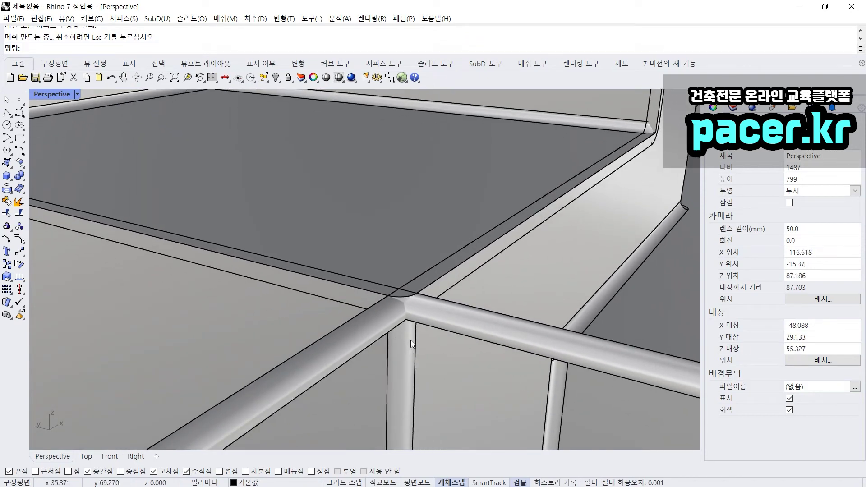
pyautogui.hotkey('ctrl', 'z')
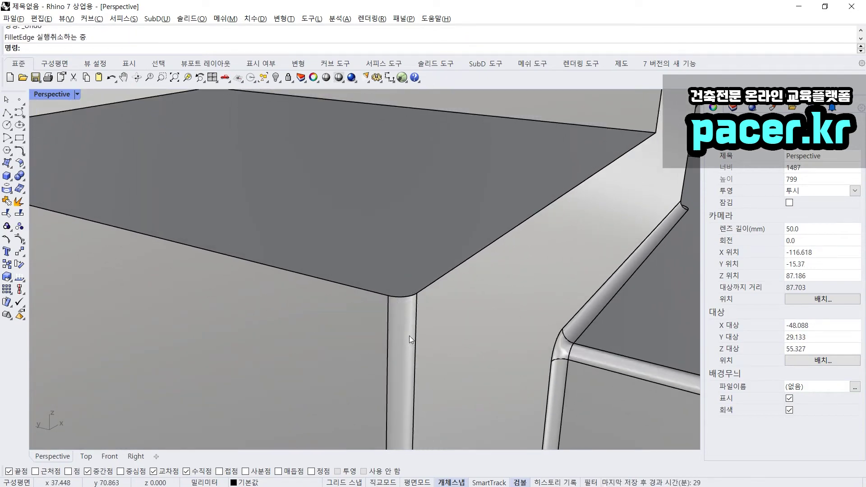
# Step: Try to fillet the notch floor's two outer edges and the corner arc between them with radius 1, and undo the attempt
pyautogui.press('Return')
pyautogui.click(381, 295)
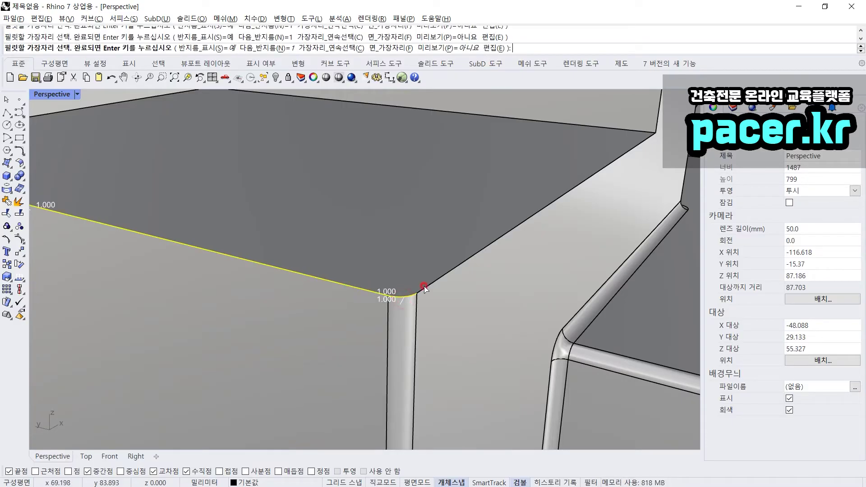
pyautogui.click(404, 299)
pyautogui.scroll(5, 411, 301)
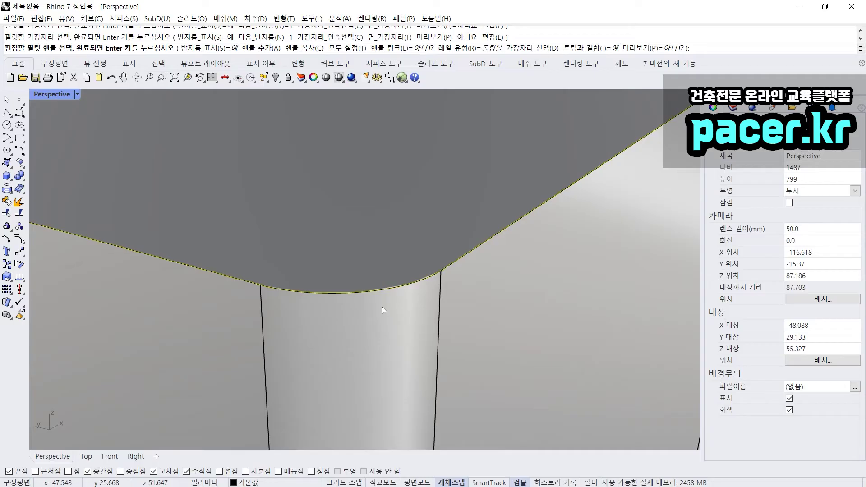
pyautogui.press('Escape')
pyautogui.hotkey('ctrl', 'z')
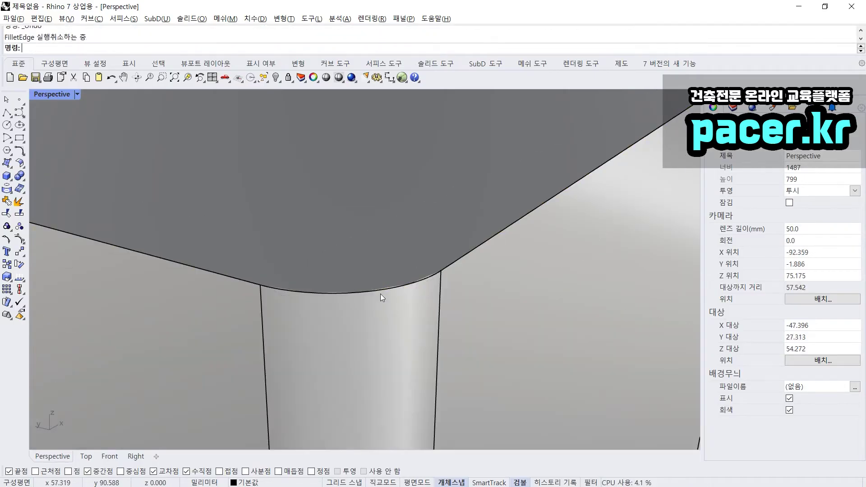
# Step: Fillet the notch floor's two outer edges and the corner arc between them with the next radius set to 0.5
pyautogui.scroll(-4, 380, 293)
pyautogui.scroll(4, 364, 291)
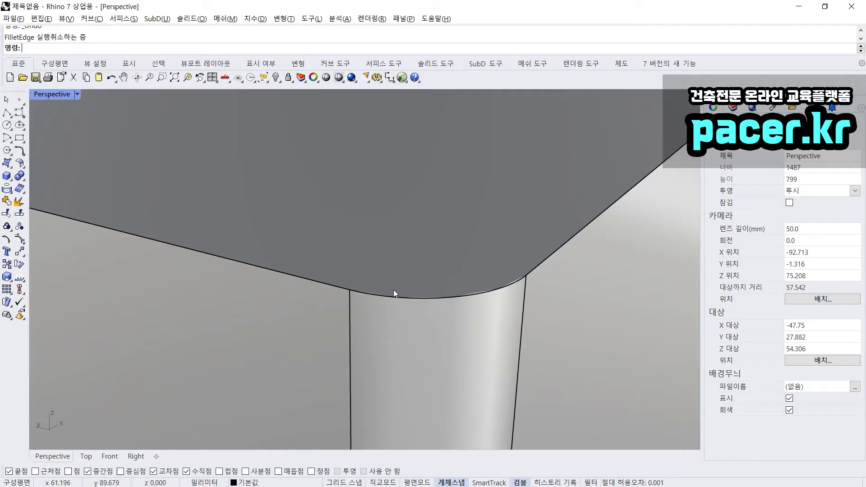
pyautogui.press('Return')
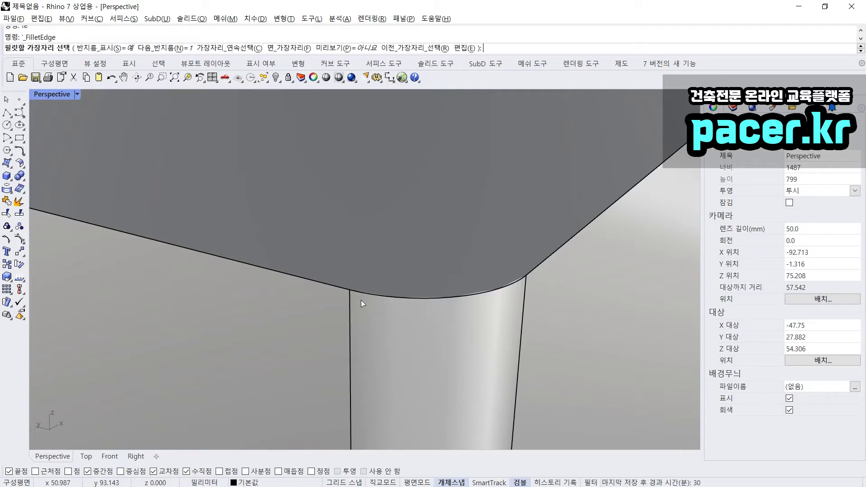
pyautogui.click(166, 48)
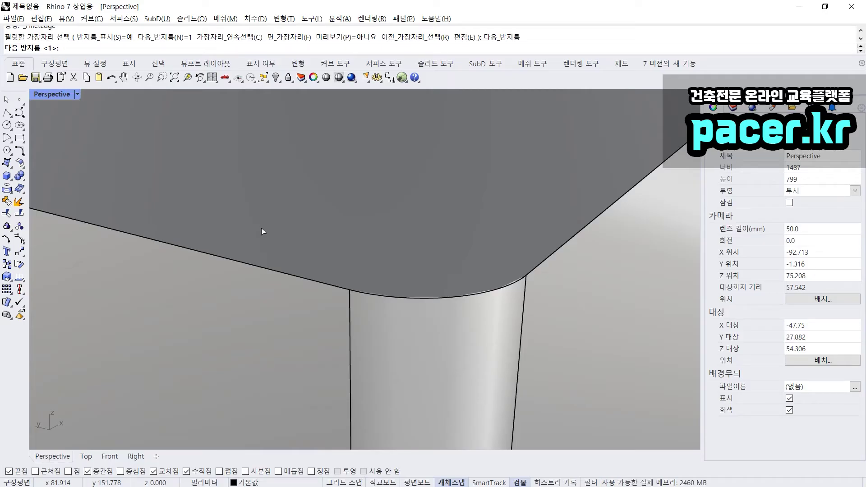
pyautogui.write('0.5')
pyautogui.press('Return')
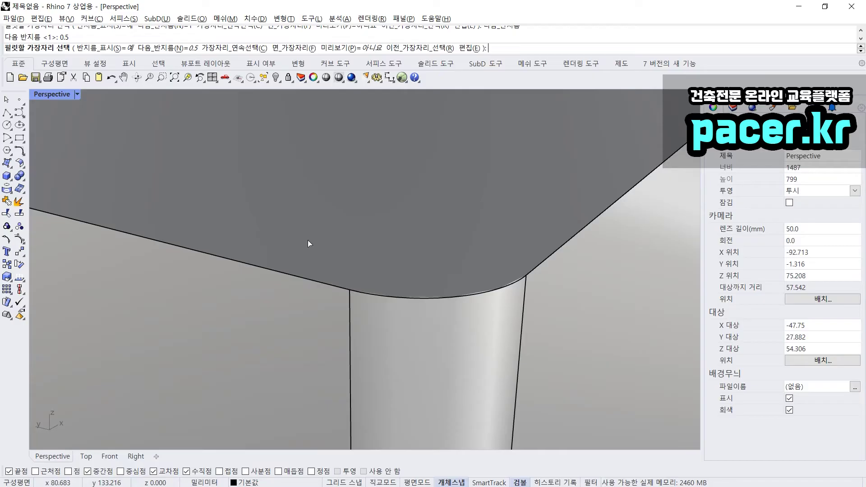
pyautogui.click(389, 297)
pyautogui.click(332, 285)
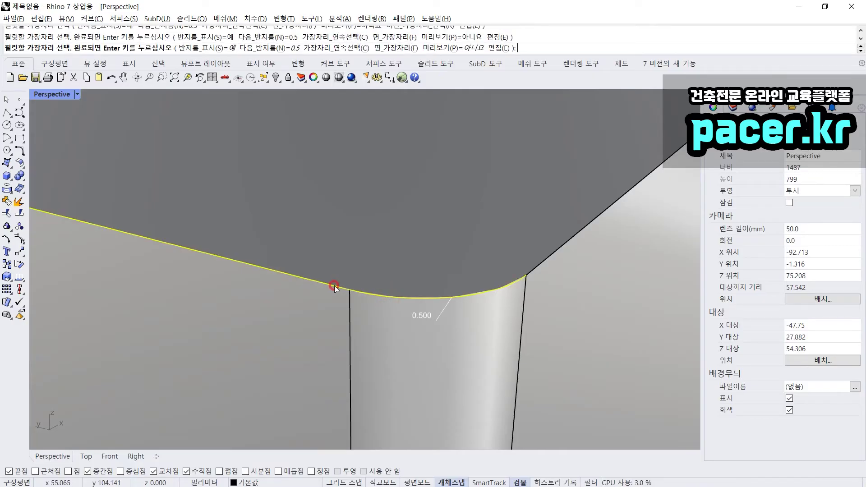
pyautogui.click(533, 269)
pyautogui.press('Return')
# Step: Inspect the smaller fillet at the notch floor's outer corner and undo it
pyautogui.scroll(-4, 518, 284)
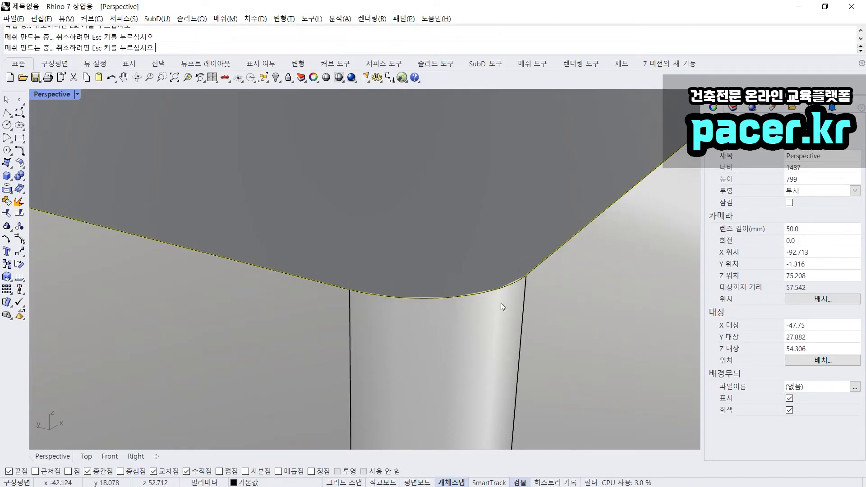
pyautogui.scroll(4, 461, 335)
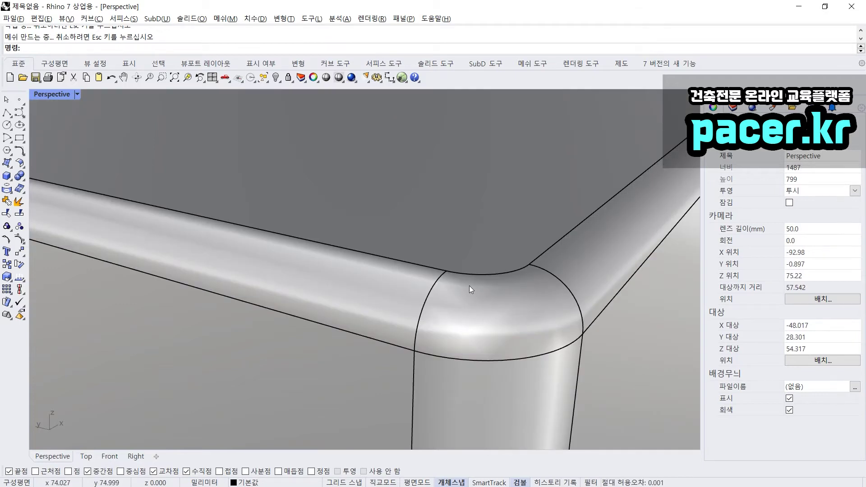
pyautogui.scroll(-10, 469, 286)
pyautogui.hotkey('ctrl', 'z')
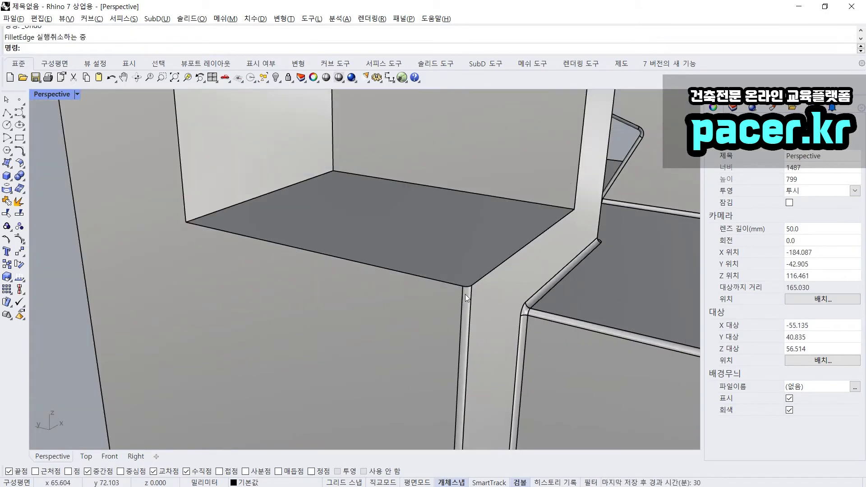
# Step: Fillet all edges of the tower's notch together in one fillet-edge operation
pyautogui.scroll(-4, 452, 294)
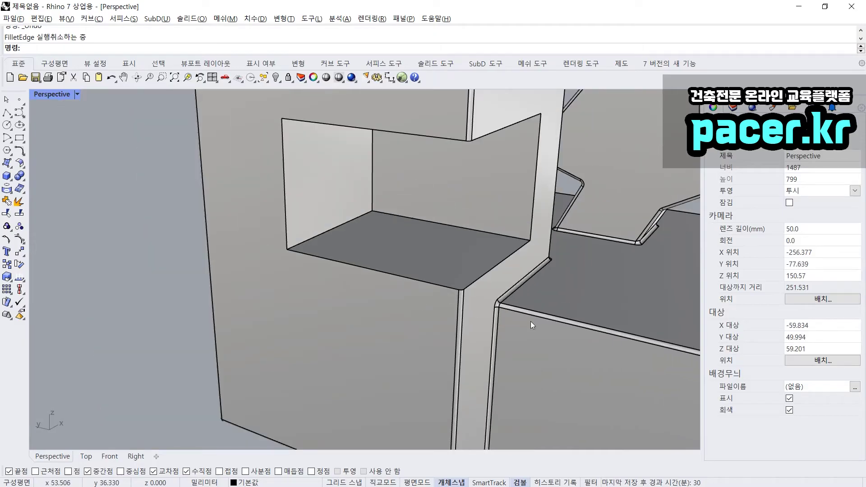
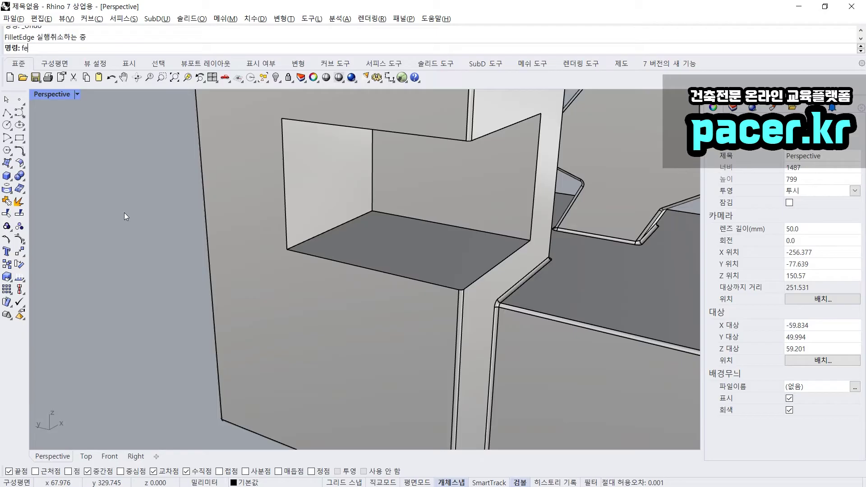
pyautogui.press('Return')
pyautogui.scroll(-4, 138, 223)
pyautogui.moveTo(132, 277); pyautogui.dragTo(352, 140)
pyautogui.press('Return')
pyautogui.press('Return')
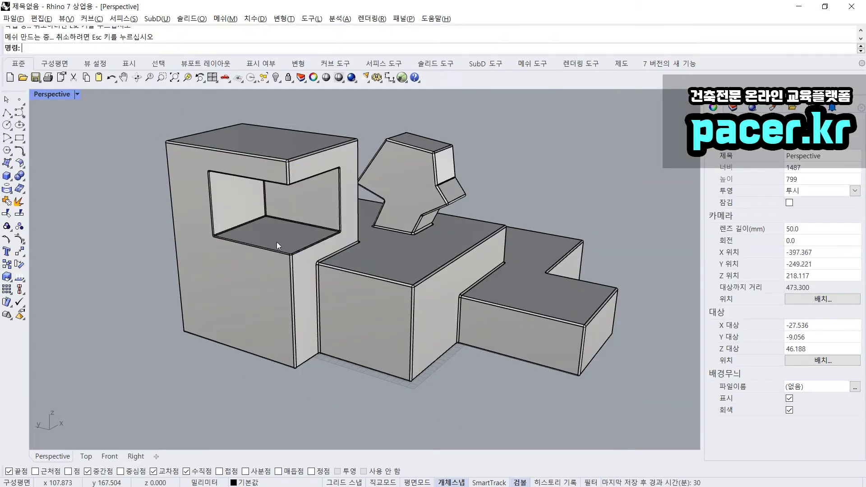
# Step: Examine the filleted notch edges up close at the floor's outer corner and around the opening
pyautogui.scroll(10, 286, 231)
pyautogui.scroll(-10, 304, 231)
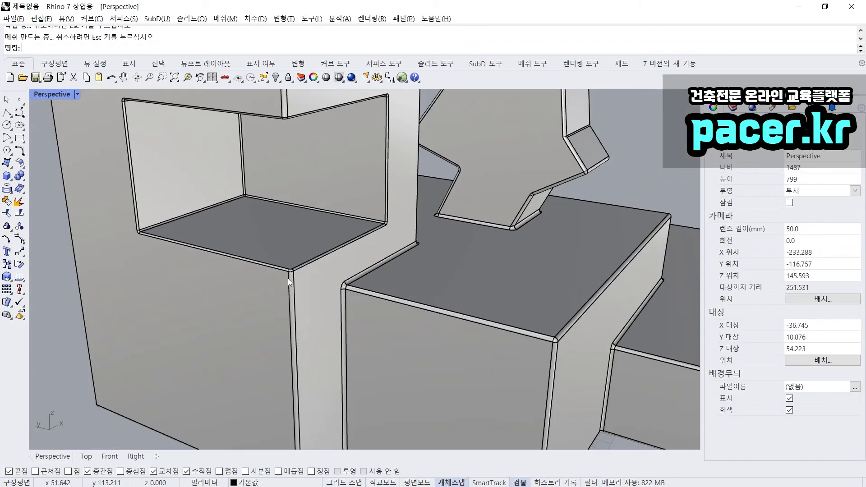
pyautogui.scroll(-6, 291, 273)
pyautogui.write('Z')
pyautogui.press('Return')
pyautogui.moveTo(270, 296); pyautogui.dragTo(310, 249)
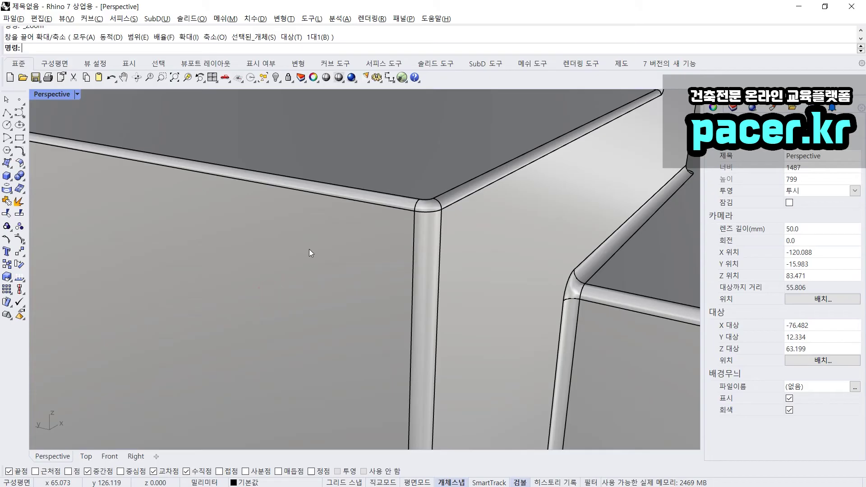
pyautogui.scroll(-4, 252, 275)
pyautogui.moveTo(250, 290); pyautogui.dragTo(256, 250, button='right')
pyautogui.scroll(-4, 275, 266)
pyautogui.scroll(5, 257, 251)
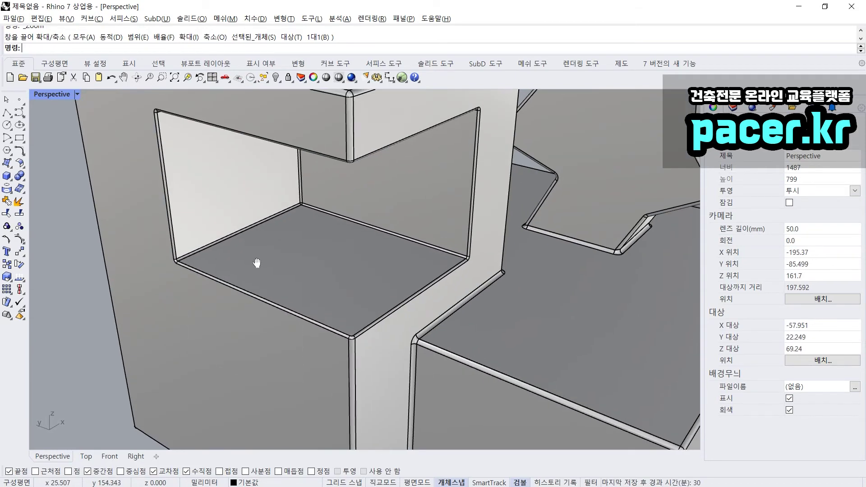
# Step: Switch to the Rhino7Basic reference model, show its viewport shaded and examine the curved fins inside the notch
pyautogui.hotkey('alt', 'Tab')
pyautogui.hotkey('alt', 'Tab')
pyautogui.hotkey('alt', 'Tab')
pyautogui.hotkey('alt', 'Tab')
pyautogui.scroll(4, 282, 257)
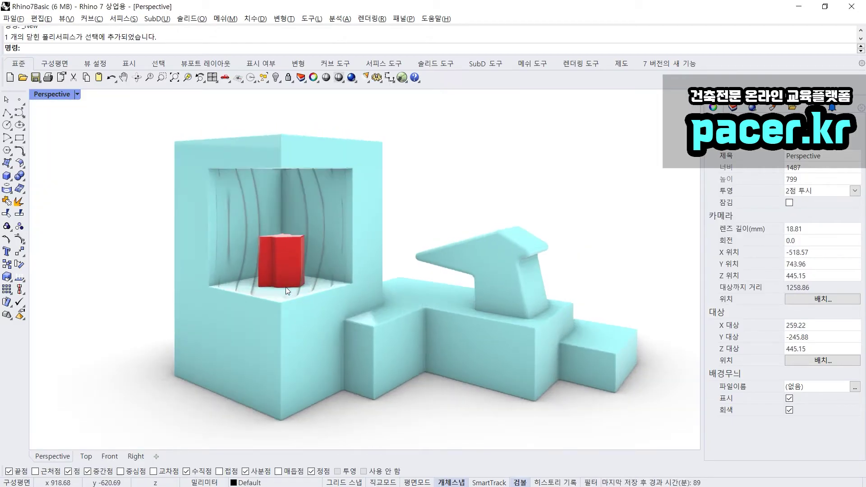
pyautogui.click(77, 94)
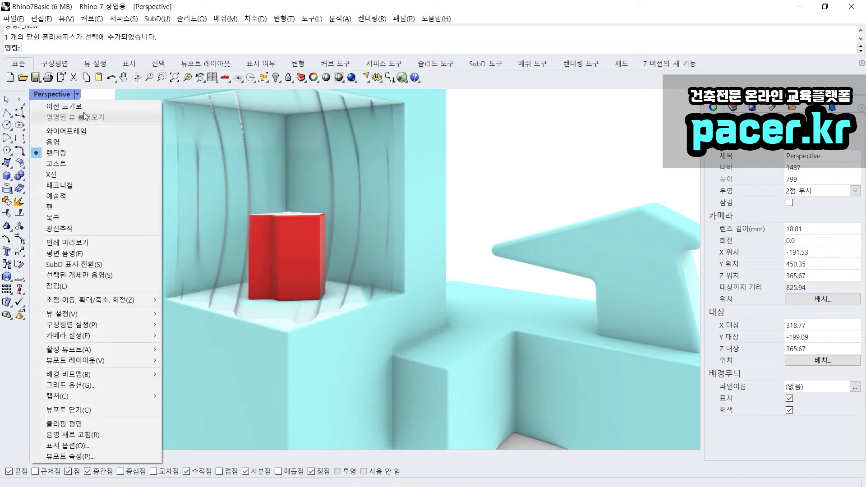
pyautogui.click(89, 141)
pyautogui.click(194, 223)
pyautogui.click(200, 208)
pyautogui.click(212, 191)
pyautogui.click(85, 161)
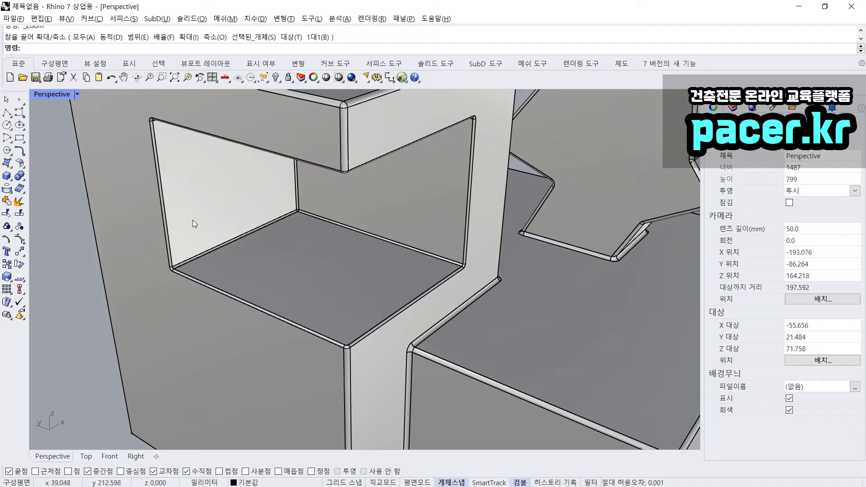
# Step: Compare the notch in the untitled model with the Rhino7Basic reference and examine its floor and ceiling from several angles
pyautogui.moveTo(193, 220); pyautogui.dragTo(209, 237, button='right')
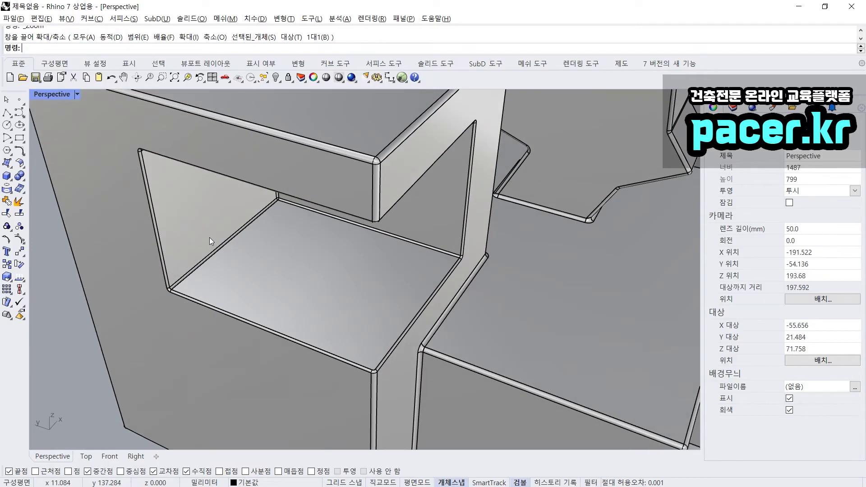
pyautogui.hotkey('alt', 'Tab')
pyautogui.hotkey('alt', 'Tab')
pyautogui.hotkey('alt', 'Tab')
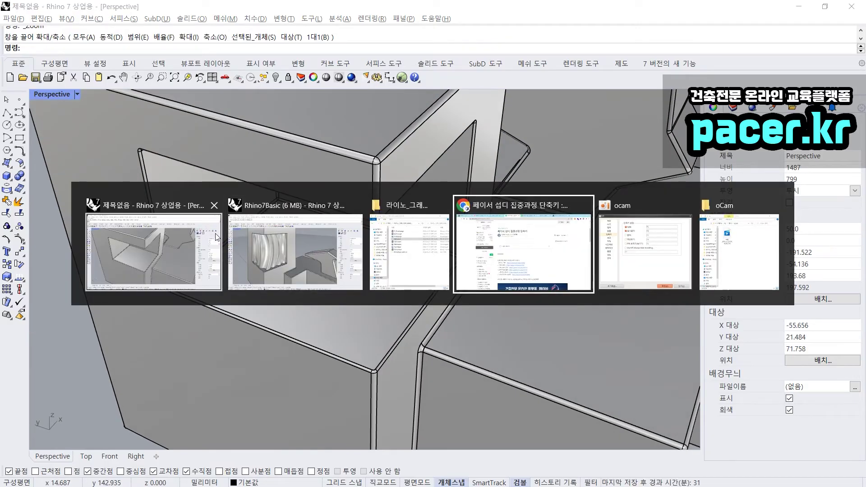
pyautogui.hotkey('alt', 'Tab')
pyautogui.click(337, 238)
pyautogui.scroll(-5, 337, 239)
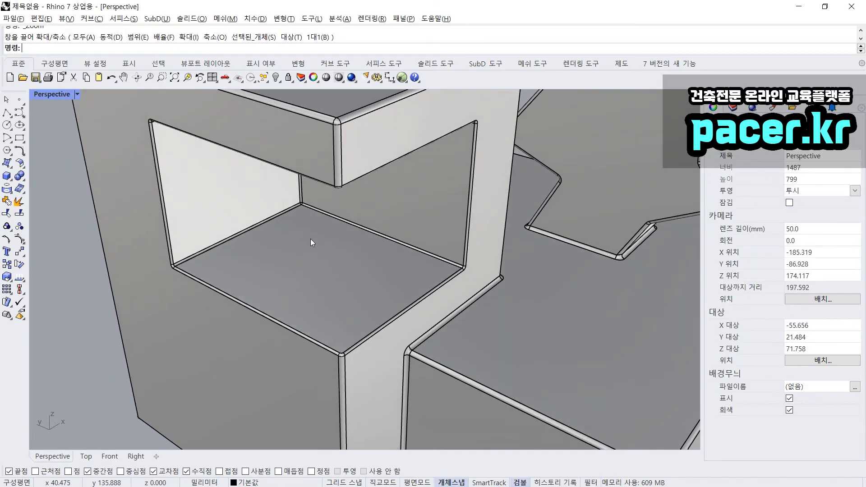
pyautogui.scroll(4, 318, 246)
pyautogui.moveTo(296, 247); pyautogui.dragTo(312, 244, button='right')
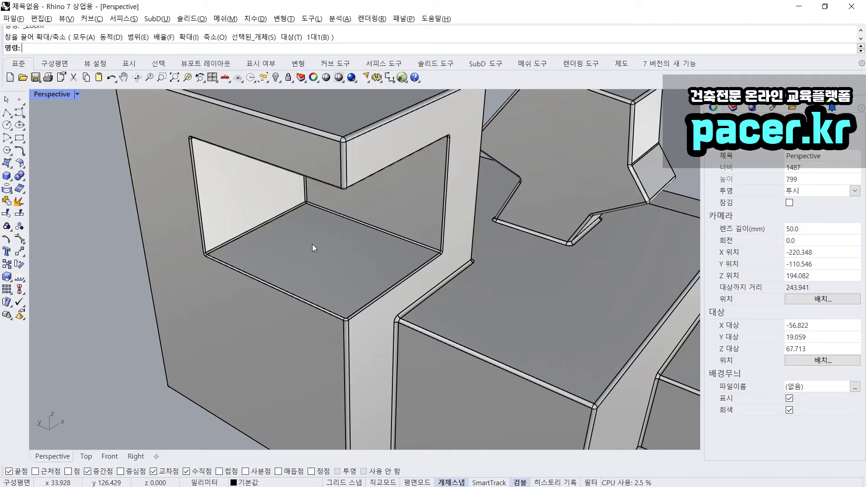
pyautogui.moveTo(328, 231); pyautogui.dragTo(286, 219, button='right')
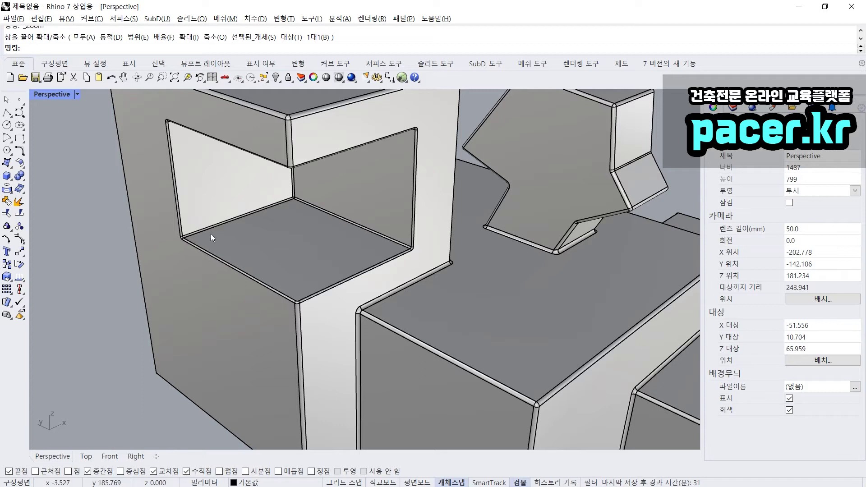
pyautogui.moveTo(337, 188); pyautogui.dragTo(230, 233, button='right')
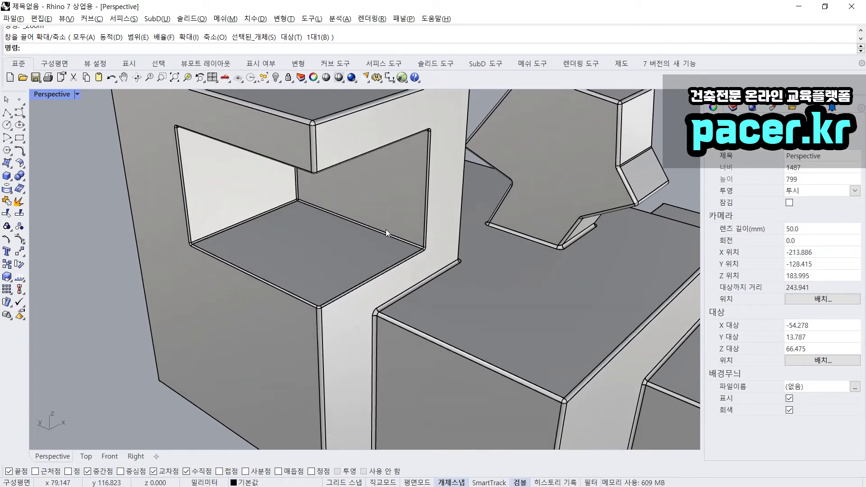
# Step: Draw an open polyline along the notch floor's two outer edges, with a short segment across the rounded outer corner
pyautogui.write('pl')
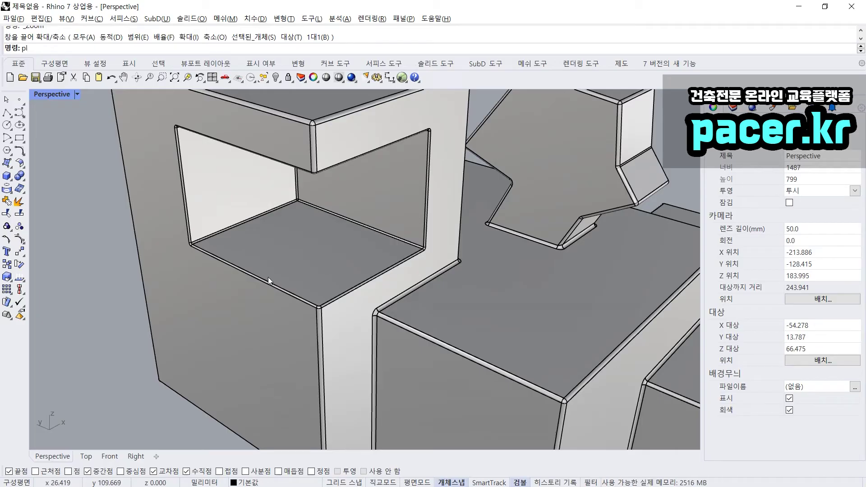
pyautogui.press('Return')
pyautogui.scroll(4, 191, 243)
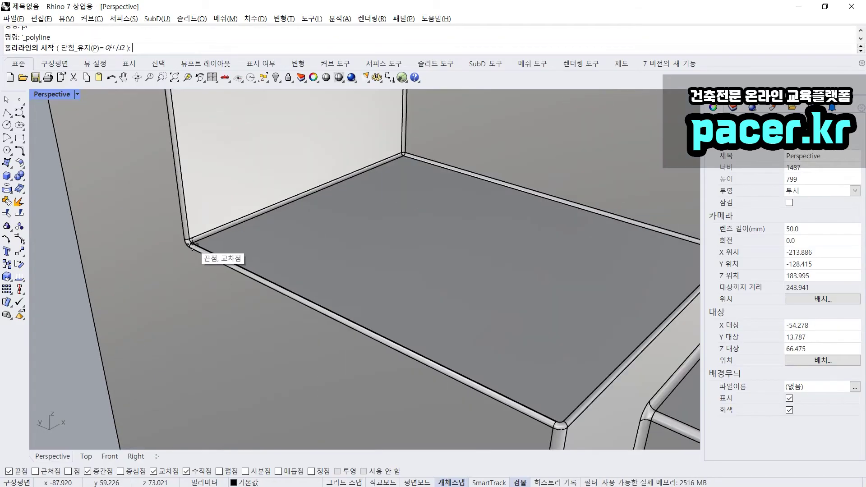
pyautogui.click(192, 244)
pyautogui.scroll(-4, 191, 244)
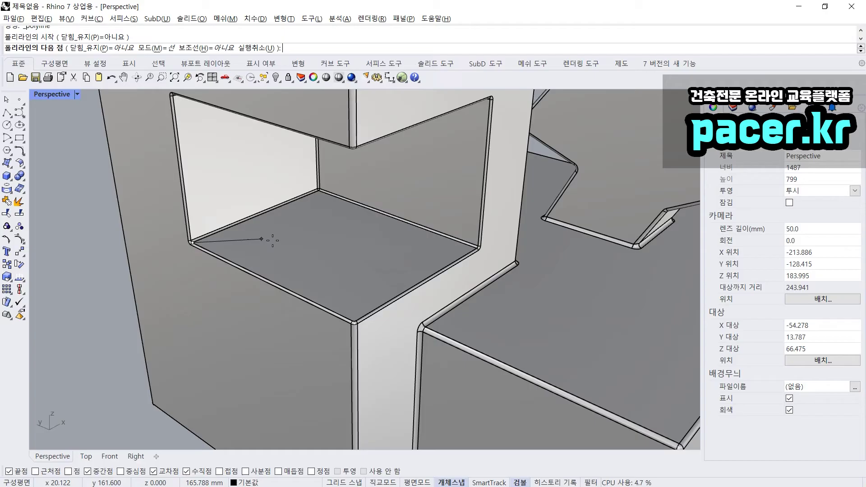
pyautogui.scroll(2, 352, 306)
pyautogui.scroll(2, 353, 334)
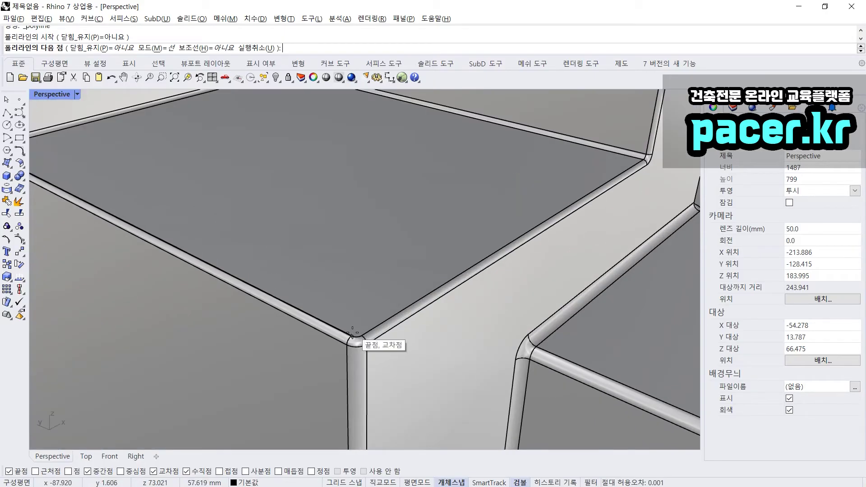
pyautogui.click(352, 334)
pyautogui.click(362, 335)
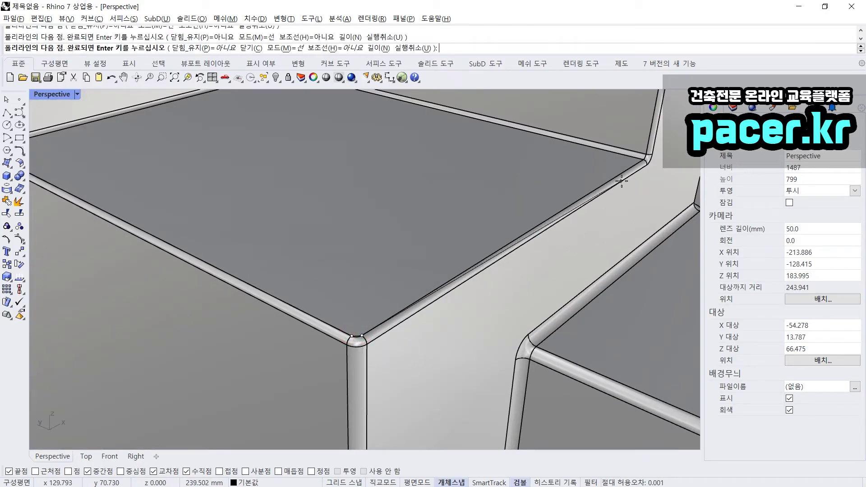
pyautogui.click(648, 159)
pyautogui.scroll(-3, 562, 276)
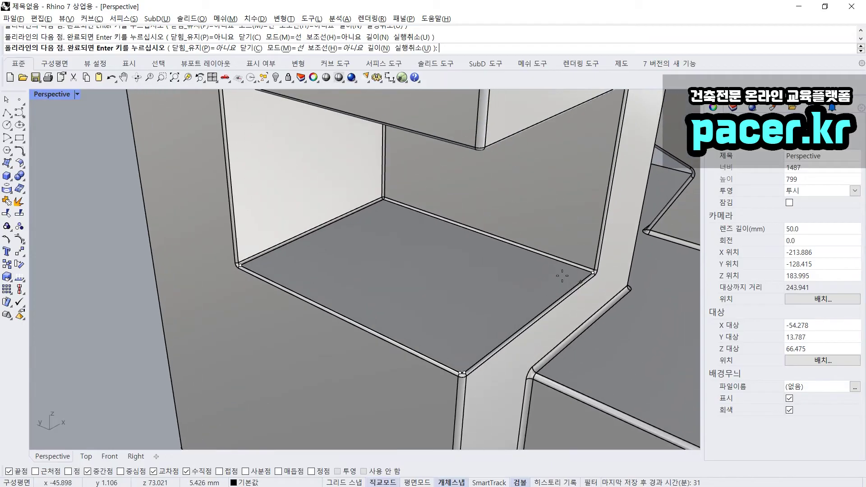
pyautogui.press('space')
# Step: Draw a matching open polyline along the two outer edges of the notch's ceiling, passing the rounded outer corner
pyautogui.keyDown('shift'); pyautogui.moveTo(351, 245); pyautogui.dragTo(332, 293, button='right'); pyautogui.keyUp('shift')
pyautogui.scroll(-2, 331, 293)
pyautogui.write('pl')
pyautogui.press('space')
pyautogui.moveTo(252, 224); pyautogui.dragTo(246, 163, button='right')
pyautogui.scroll(6, 218, 157)
pyautogui.keyDown('shift'); pyautogui.moveTo(246, 163); pyautogui.dragTo(233, 238, button='right'); pyautogui.keyUp('shift')
pyautogui.scroll(2, 233, 238)
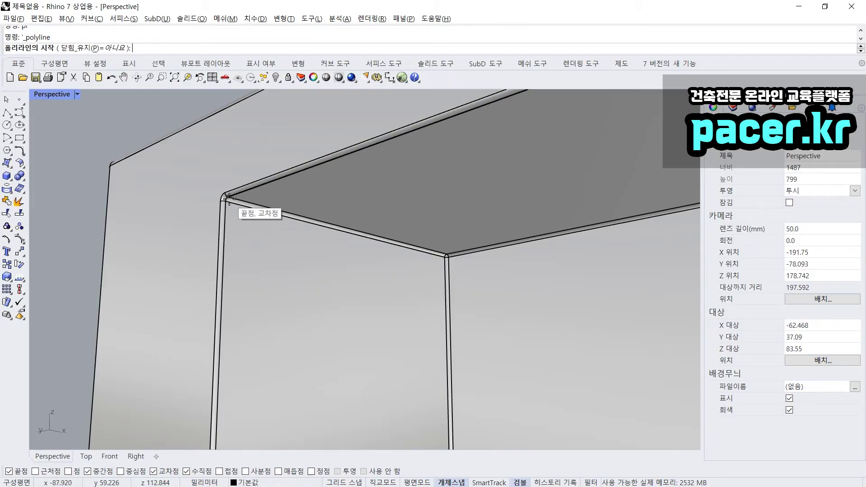
pyautogui.click(230, 197)
pyautogui.keyDown('shift'); pyautogui.moveTo(367, 179); pyautogui.dragTo(280, 231, button='right'); pyautogui.keyUp('shift')
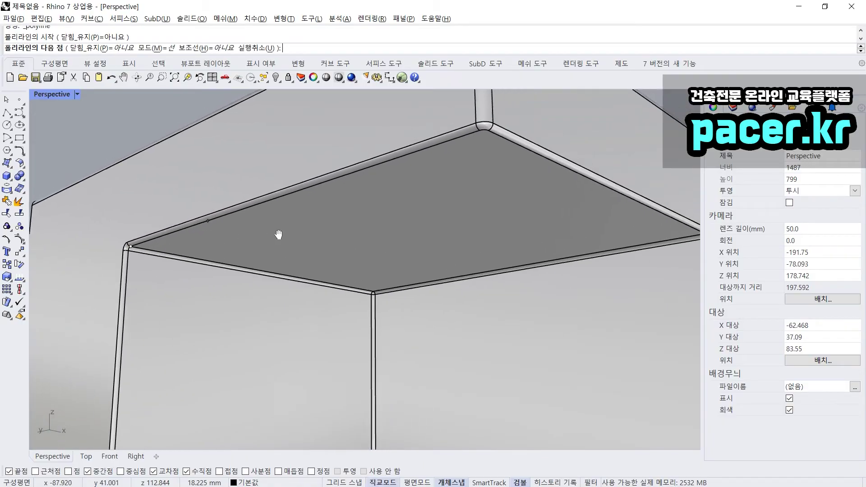
pyautogui.click(479, 129)
pyautogui.scroll(-4, 358, 143)
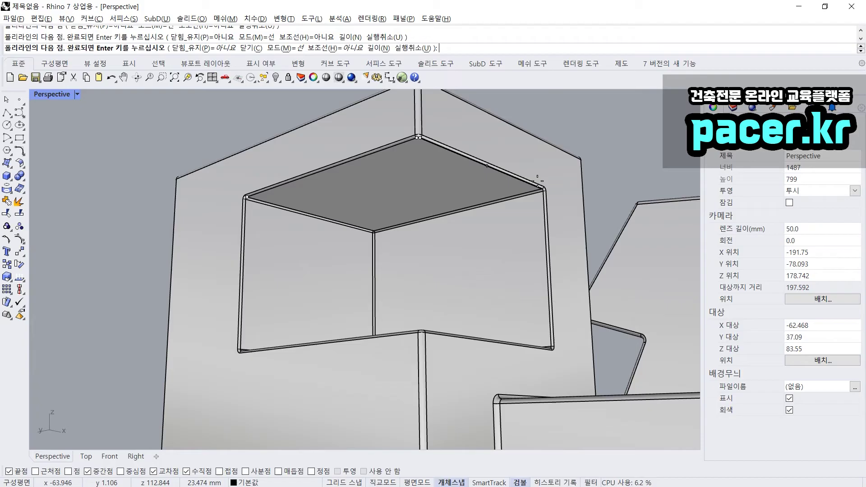
pyautogui.scroll(4, 536, 182)
pyautogui.click(550, 194)
pyautogui.press('Return')
pyautogui.scroll(-4, 483, 213)
# Step: Select both notch polylines to check them against the floor and ceiling edges, and clear the selection
pyautogui.moveTo(483, 213); pyautogui.dragTo(429, 242, button='right')
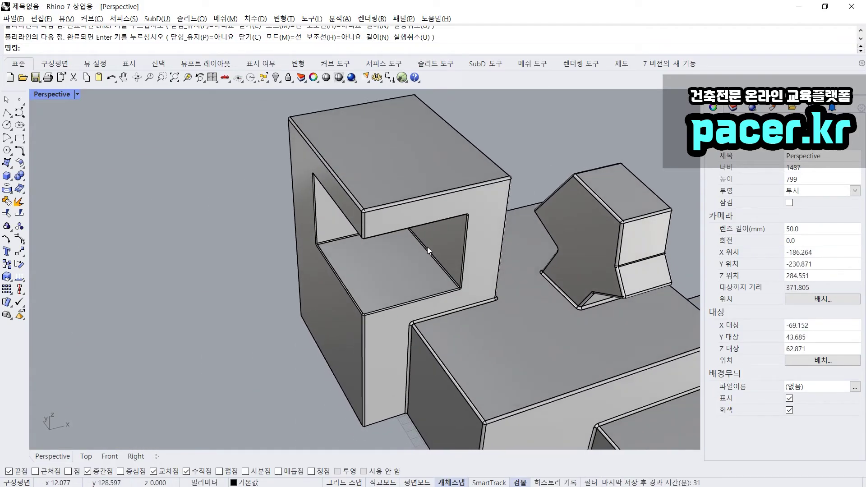
pyautogui.moveTo(208, 126); pyautogui.dragTo(562, 369)
pyautogui.moveTo(359, 286); pyautogui.dragTo(354, 233, button='right')
pyautogui.scroll(4, 353, 231)
pyautogui.moveTo(286, 139)
pyautogui.mouseDown()
pyautogui.moveTo(411, 246)
pyautogui.moveTo(531, 176)
pyautogui.mouseUp()
pyautogui.moveTo(289, 265)
pyautogui.mouseDown()
pyautogui.moveTo(307, 281)
pyautogui.moveTo(520, 304)
pyautogui.mouseUp()
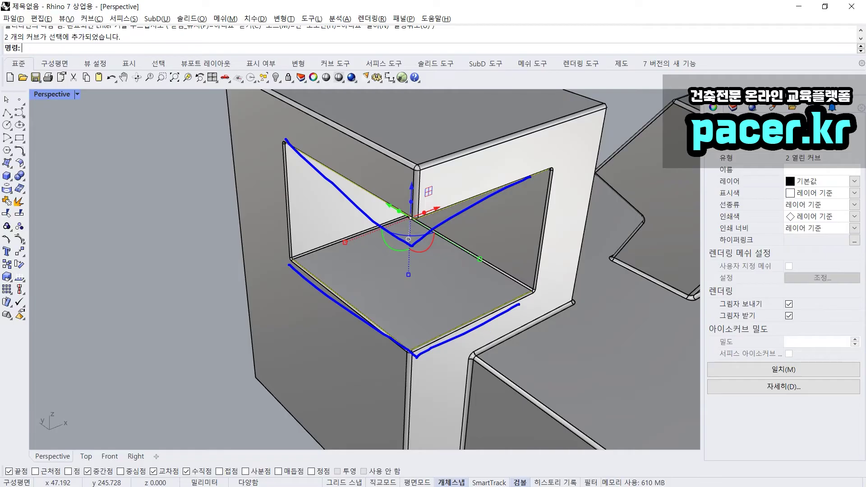
pyautogui.press('Escape')
pyautogui.scroll(-5, 373, 299)
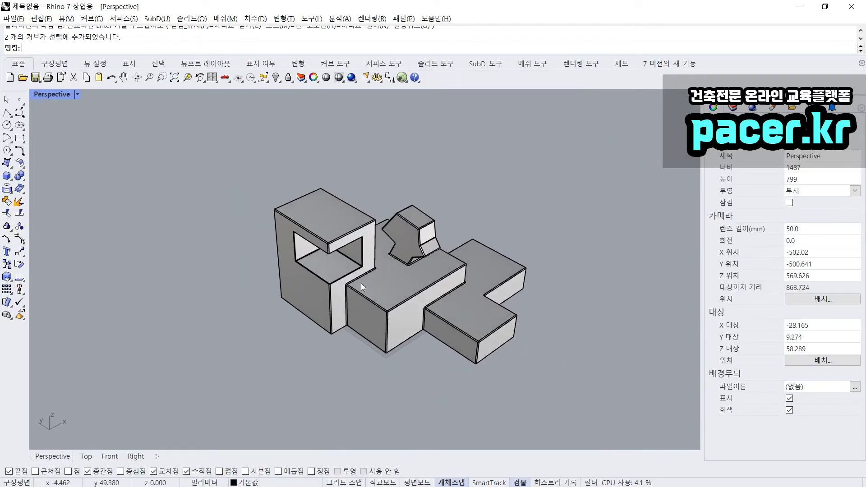
# Step: Try hiding the building mass so only the two notch polylines remain, undo it, and test-select the polylines
pyautogui.click(402, 279)
pyautogui.hotkey('ctrl', 'h')
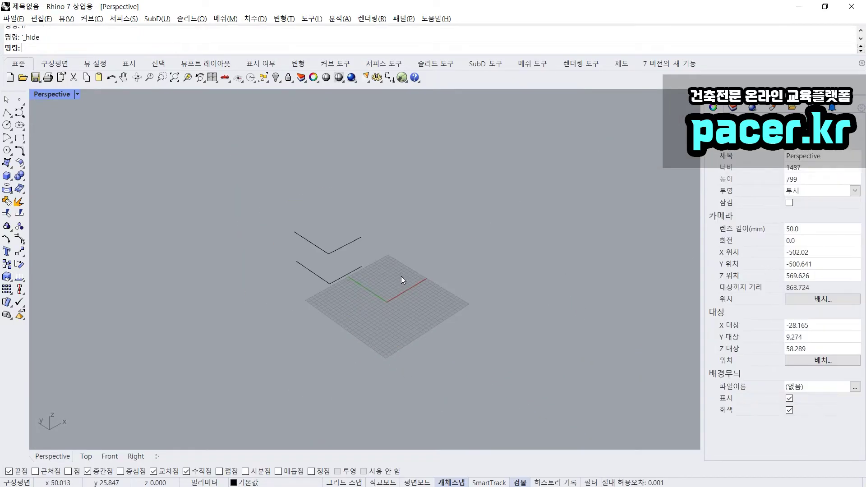
pyautogui.hotkey('ctrl', 'z')
pyautogui.moveTo(202, 172); pyautogui.dragTo(401, 340)
pyautogui.click(254, 340)
pyautogui.moveTo(228, 174); pyautogui.dragTo(465, 339)
pyautogui.click(304, 353)
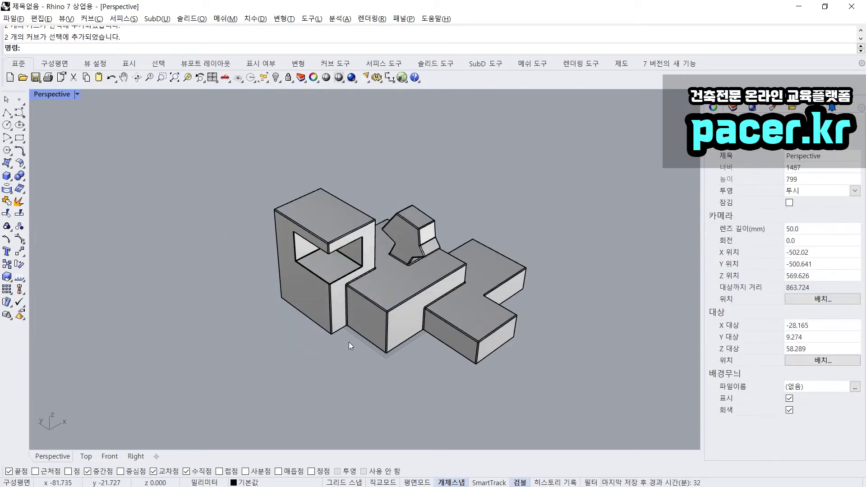
# Step: Select the united building mass and enter the h shortcut for the Hide command
pyautogui.click(322, 234)
pyautogui.click(406, 207)
pyautogui.click(400, 244)
pyautogui.keyDown('shift'); pyautogui.click(409, 223); pyautogui.keyUp('shift')
pyautogui.write('h')
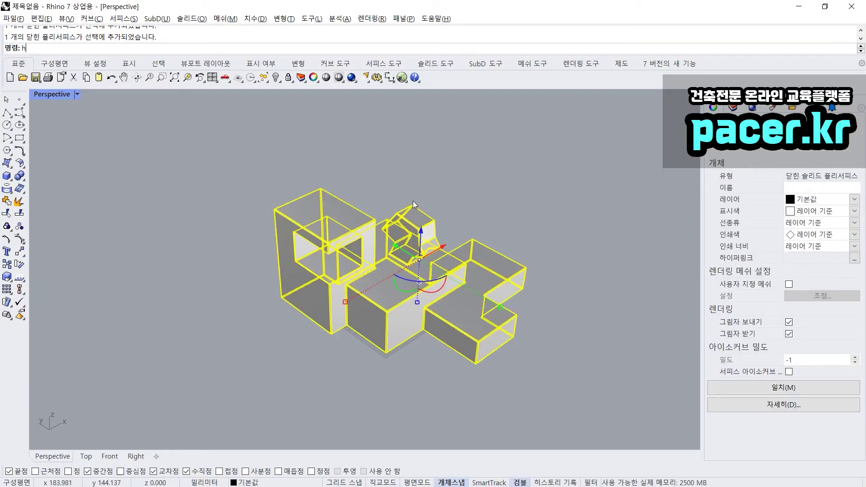
pyautogui.hotkey('ctrl', '2')
pyautogui.moveTo(388, 111)
pyautogui.mouseDown()
pyautogui.moveTo(391, 159)
pyautogui.moveTo(414, 133)
pyautogui.moveTo(413, 158)
pyautogui.moveTo(432, 166)
pyautogui.mouseUp()
pyautogui.moveTo(588, 121)
pyautogui.mouseDown()
pyautogui.moveTo(570, 159)
pyautogui.moveTo(599, 116)
pyautogui.moveTo(616, 136)
pyautogui.moveTo(617, 161)
pyautogui.mouseUp()
pyautogui.moveTo(556, 167); pyautogui.dragTo(549, 172)
pyautogui.moveTo(460, 115)
pyautogui.mouseDown()
pyautogui.moveTo(469, 154)
pyautogui.moveTo(486, 136)
pyautogui.moveTo(487, 156)
pyautogui.mouseUp()
pyautogui.moveTo(499, 111)
pyautogui.mouseDown()
pyautogui.moveTo(500, 150)
pyautogui.moveTo(518, 135)
pyautogui.moveTo(520, 158)
pyautogui.mouseUp()
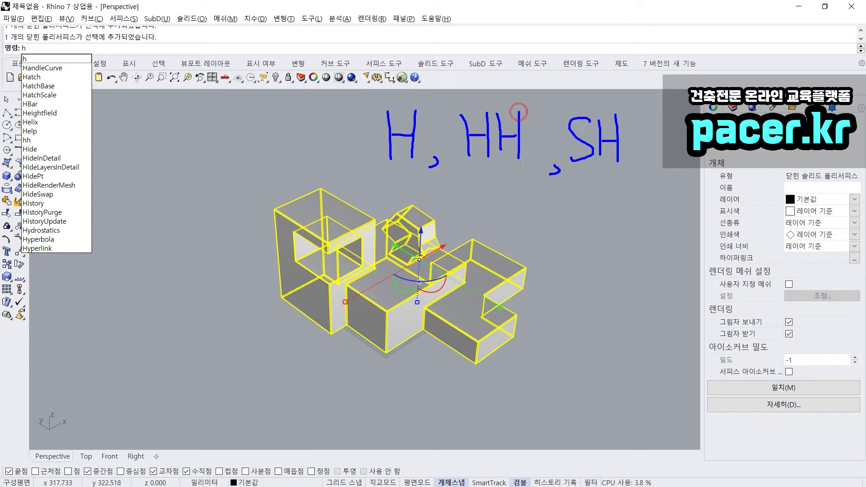
pyautogui.moveTo(470, 181)
pyautogui.mouseDown()
pyautogui.moveTo(508, 178)
pyautogui.moveTo(474, 210)
pyautogui.mouseUp()
pyautogui.moveTo(468, 209); pyautogui.dragTo(477, 211)
pyautogui.moveTo(484, 206)
pyautogui.mouseDown()
pyautogui.moveTo(532, 203)
pyautogui.moveTo(535, 194)
pyautogui.mouseUp()
pyautogui.moveTo(449, 105); pyautogui.dragTo(445, 116)
pyautogui.moveTo(533, 157); pyautogui.dragTo(521, 165)
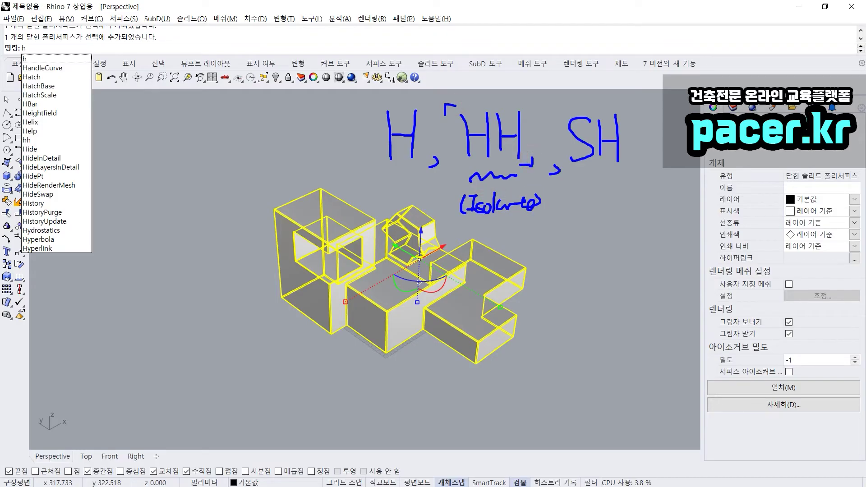
pyautogui.moveTo(420, 161); pyautogui.dragTo(373, 152)
pyautogui.moveTo(387, 100); pyautogui.dragTo(427, 134)
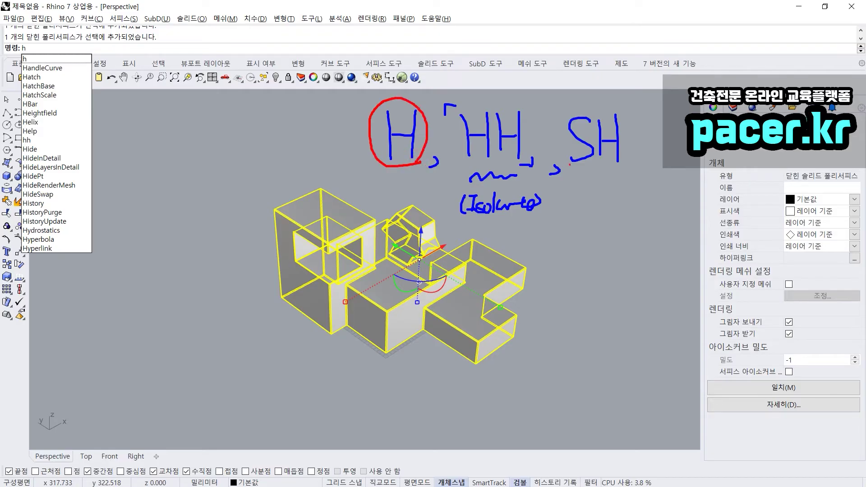
pyautogui.moveTo(617, 168); pyautogui.dragTo(594, 171)
pyautogui.moveTo(585, 100); pyautogui.dragTo(639, 148)
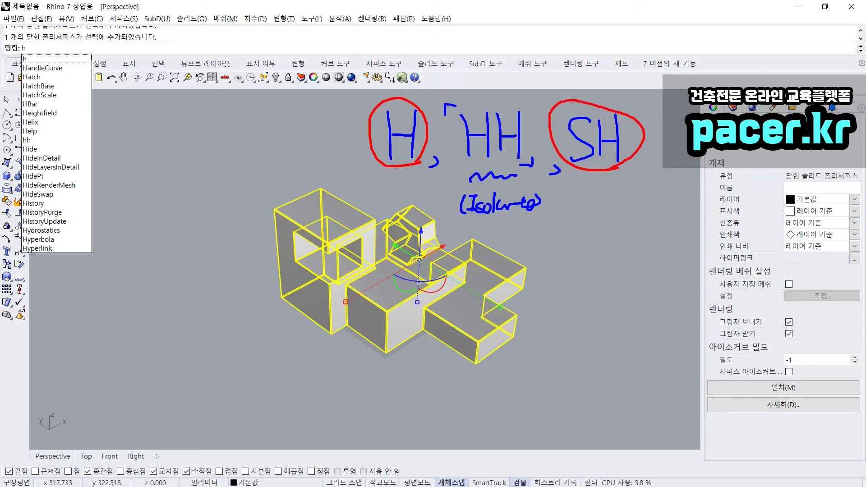
pyautogui.moveTo(480, 93)
pyautogui.mouseDown()
pyautogui.moveTo(444, 139)
pyautogui.moveTo(508, 175)
pyautogui.moveTo(531, 106)
pyautogui.moveTo(482, 94)
pyautogui.mouseUp()
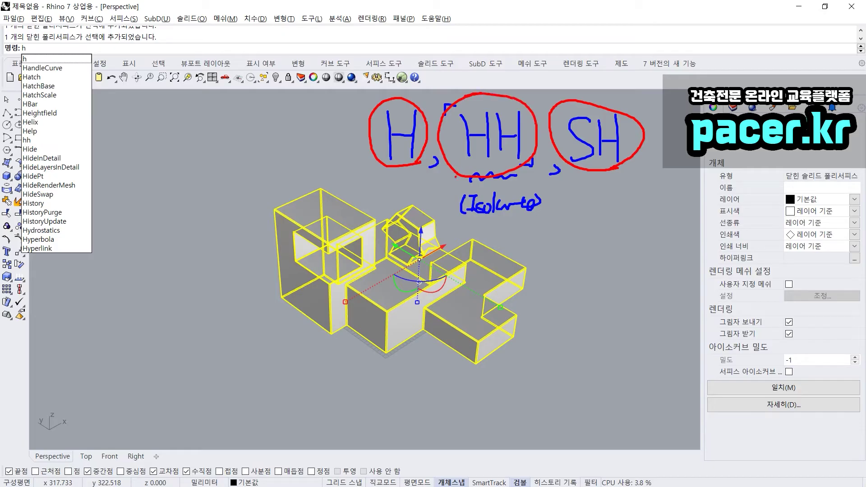
pyautogui.moveTo(490, 91)
pyautogui.mouseDown()
pyautogui.moveTo(501, 99)
pyautogui.moveTo(513, 86)
pyautogui.mouseUp()
pyautogui.moveTo(429, 84)
pyautogui.mouseDown()
pyautogui.moveTo(412, 103)
pyautogui.moveTo(433, 104)
pyautogui.mouseUp()
pyautogui.press('Escape')
pyautogui.click(376, 180)
pyautogui.scroll(4, 324, 269)
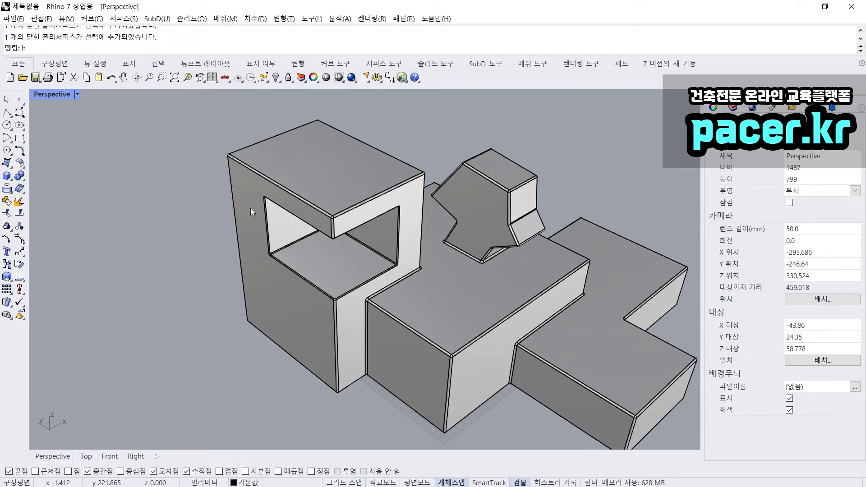
pyautogui.click(280, 210)
pyautogui.moveTo(179, 172); pyautogui.dragTo(460, 244)
pyautogui.moveTo(174, 242); pyautogui.dragTo(481, 327)
pyautogui.click(207, 329)
pyautogui.click(405, 318)
pyautogui.click(161, 346)
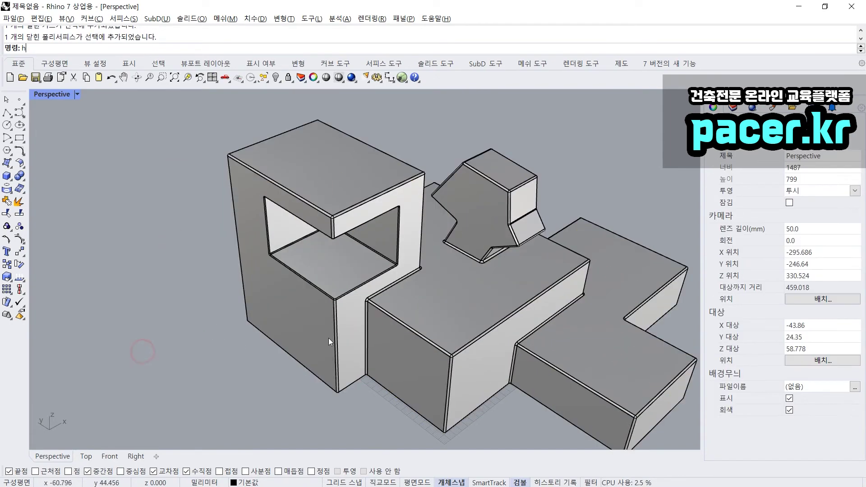
# Step: Select the united building mass and hide it, leaving only the two notch polylines on display
pyautogui.scroll(-3, 329, 334)
pyautogui.click(389, 324)
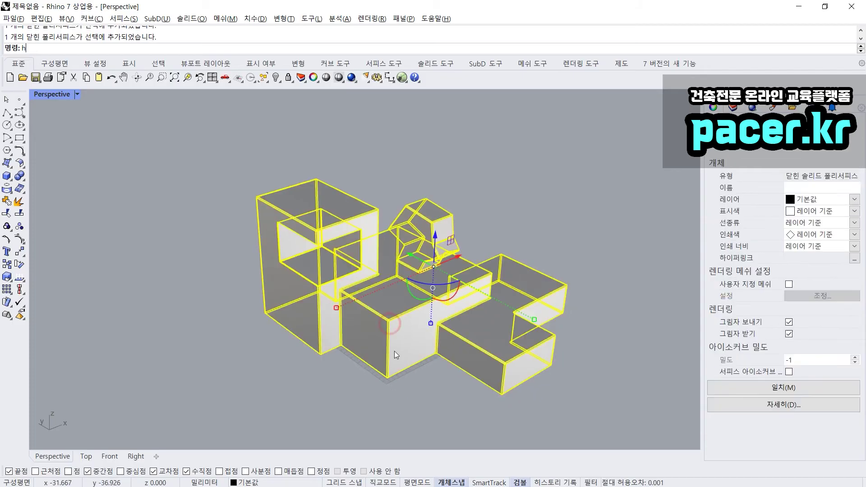
pyautogui.write('h')
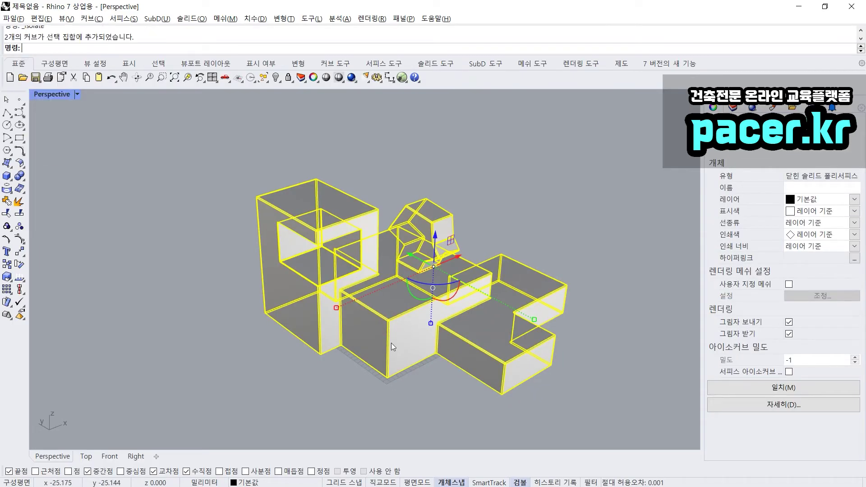
pyautogui.write('h')
pyautogui.press('Return')
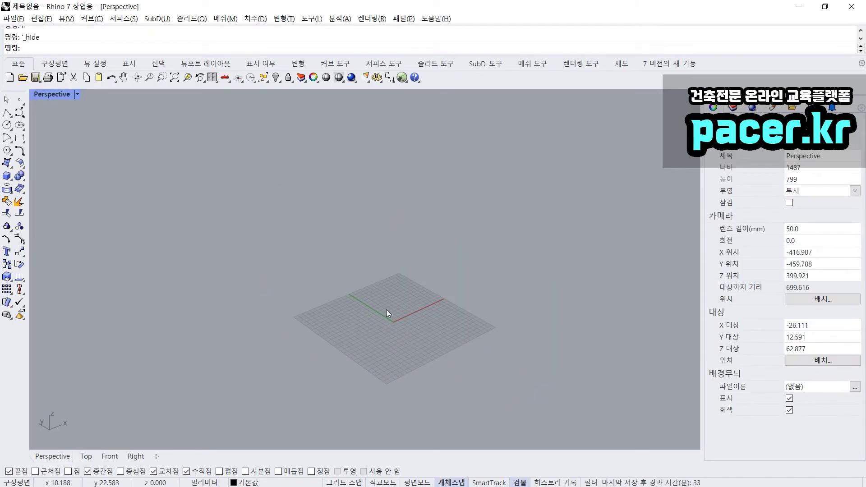
pyautogui.press('Return')
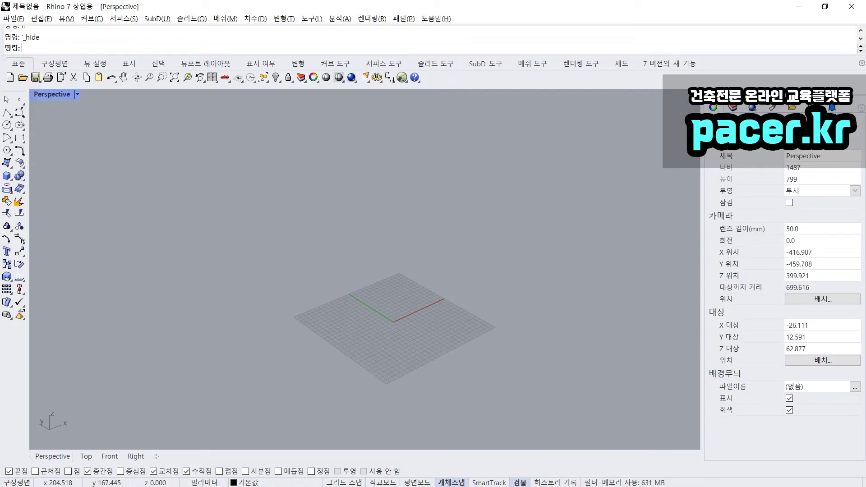
pyautogui.click(421, 248)
pyautogui.write('h')
pyautogui.press('Return')
# Step: Move both notch polylines from the open end of the lower one to the origin (0), then clear the selection
pyautogui.moveTo(384, 196); pyautogui.dragTo(264, 343)
pyautogui.moveTo(460, 180); pyautogui.dragTo(263, 350)
pyautogui.moveTo(462, 177); pyautogui.dragTo(261, 356)
pyautogui.moveTo(459, 189); pyautogui.dragTo(266, 343)
pyautogui.moveTo(428, 175); pyautogui.dragTo(266, 338)
pyautogui.moveTo(386, 193); pyautogui.dragTo(270, 320)
pyautogui.moveTo(274, 313); pyautogui.dragTo(283, 312, button='right')
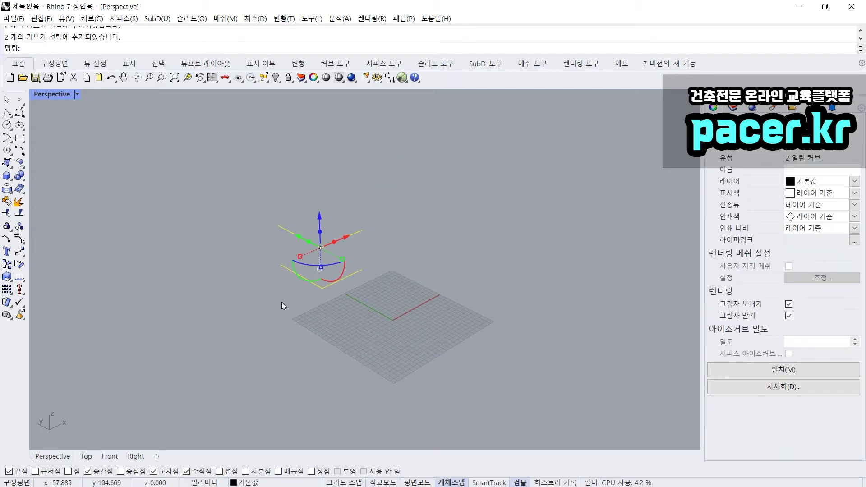
pyautogui.write('m')
pyautogui.press('Return')
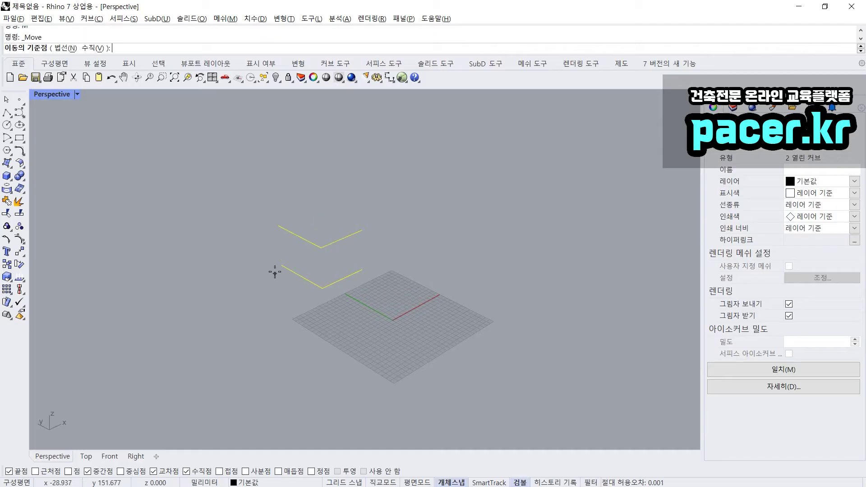
pyautogui.scroll(2, 274, 291)
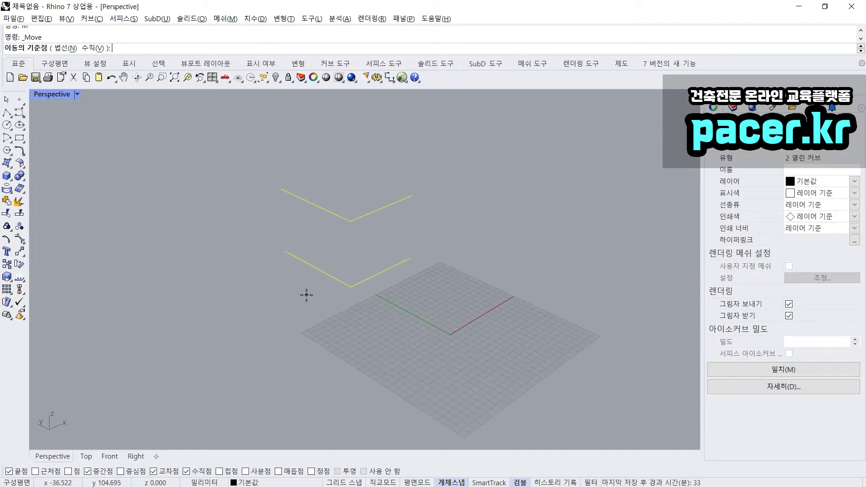
pyautogui.click(284, 251)
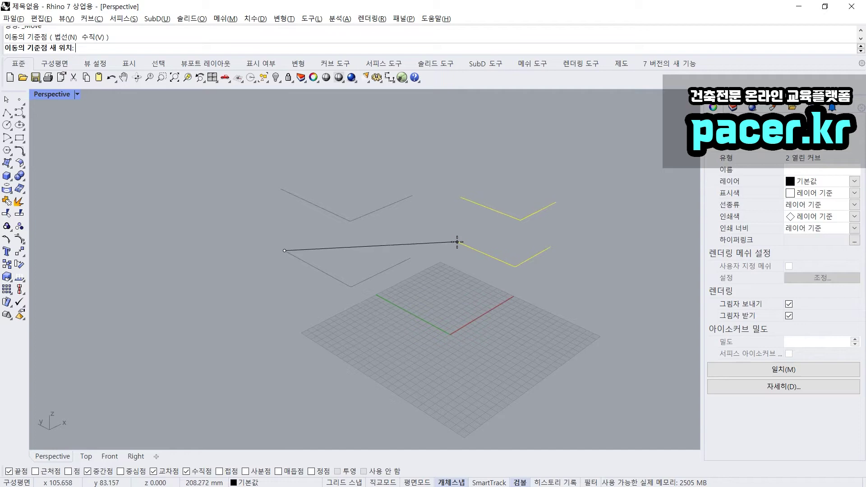
pyautogui.press('Return')
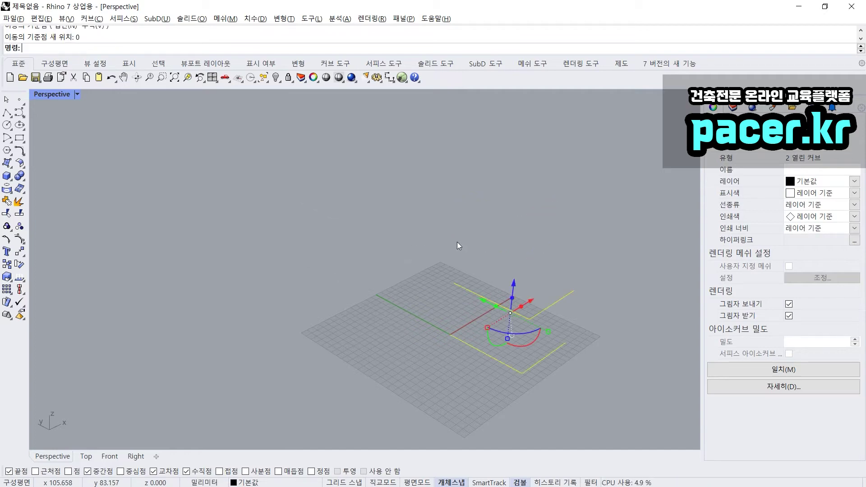
pyautogui.press('Escape')
# Step: Zoom to the two polylines at the origin and examine their position on the grid from several angles
pyautogui.moveTo(456, 241); pyautogui.dragTo(492, 296, button='right')
pyautogui.scroll(-8, 492, 296)
pyautogui.moveTo(495, 249); pyautogui.dragTo(405, 307)
pyautogui.scroll(-3, 405, 308)
pyautogui.scroll(3, 456, 307)
pyautogui.click(383, 318)
pyautogui.moveTo(541, 255); pyautogui.dragTo(364, 388)
pyautogui.write('zs')
pyautogui.press('Return')
pyautogui.press('Escape')
pyautogui.moveTo(384, 370); pyautogui.dragTo(378, 333, button='right')
pyautogui.moveTo(360, 330); pyautogui.dragTo(327, 390)
pyautogui.click(312, 302)
pyautogui.moveTo(318, 333)
pyautogui.mouseDown(button='right')
pyautogui.moveTo(269, 292)
pyautogui.moveTo(321, 336)
pyautogui.mouseUp(button='right')
pyautogui.moveTo(319, 323); pyautogui.dragTo(175, 418)
pyautogui.click(170, 398)
pyautogui.scroll(-8, 224, 350)
pyautogui.scroll(-6, 226, 348)
pyautogui.moveTo(226, 349); pyautogui.dragTo(242, 398, button='right')
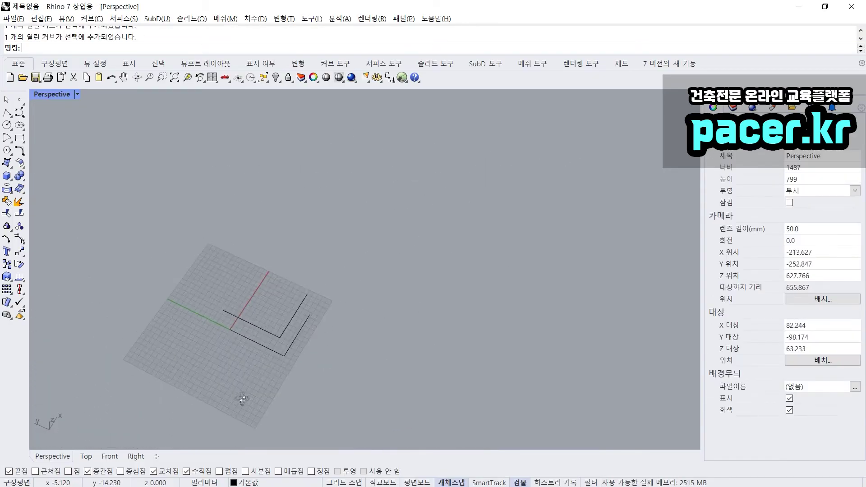
# Step: Select both polylines, move them together freehand off the construction grid, and clear the selection
pyautogui.moveTo(311, 312); pyautogui.dragTo(216, 378)
pyautogui.scroll(-8, 239, 333)
pyautogui.moveTo(244, 255); pyautogui.dragTo(244, 286, button='right')
pyautogui.moveTo(255, 264); pyautogui.dragTo(296, 309)
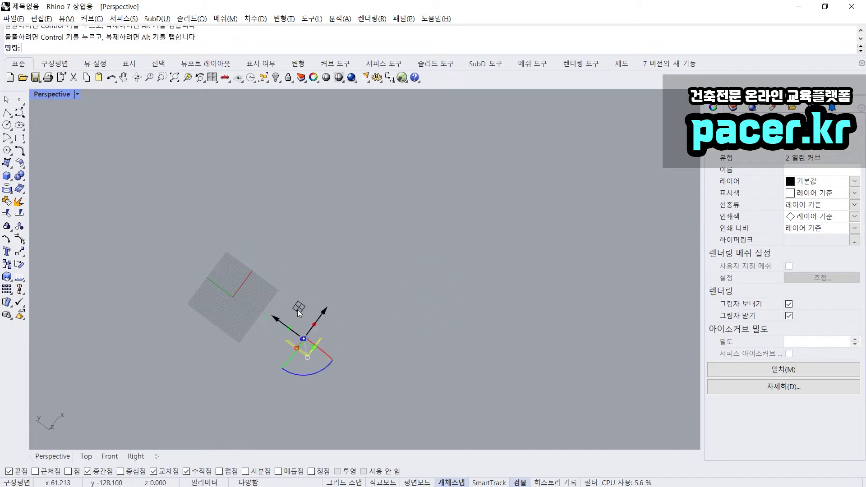
pyautogui.write('S')
pyautogui.press('Return')
pyautogui.moveTo(298, 308); pyautogui.dragTo(300, 285, button='right')
pyautogui.press('Escape')
# Step: Zoom to the relocated polylines and examine the lower and upper ones up close
pyautogui.moveTo(335, 289); pyautogui.dragTo(274, 404)
pyautogui.write('ZS')
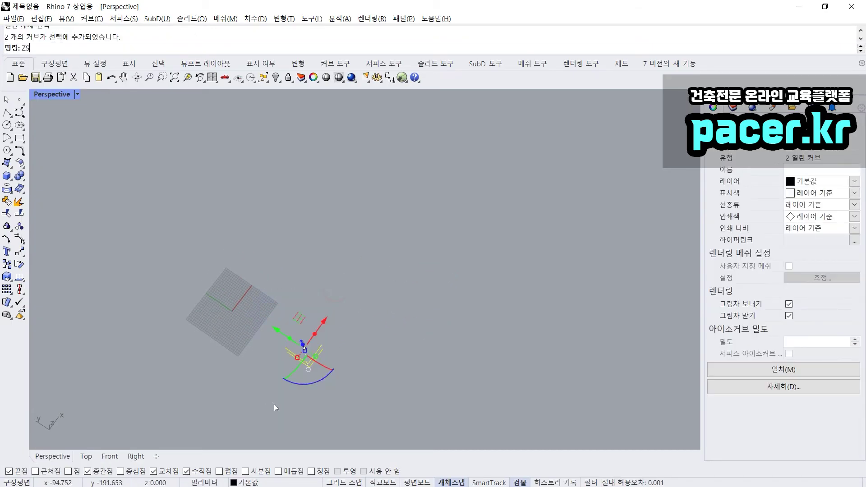
pyautogui.press('Return')
pyautogui.press('Escape')
pyautogui.scroll(-8, 321, 338)
pyautogui.moveTo(320, 338); pyautogui.dragTo(393, 268, button='right')
pyautogui.scroll(10, 369, 283)
pyautogui.scroll(-8, 383, 275)
pyautogui.moveTo(399, 182); pyautogui.dragTo(355, 309)
pyautogui.moveTo(374, 236); pyautogui.dragTo(279, 247)
pyautogui.click(268, 261)
pyautogui.scroll(6, 280, 257)
pyautogui.moveTo(291, 262); pyautogui.dragTo(313, 288, button='right')
pyautogui.click(287, 329)
pyautogui.click(295, 284)
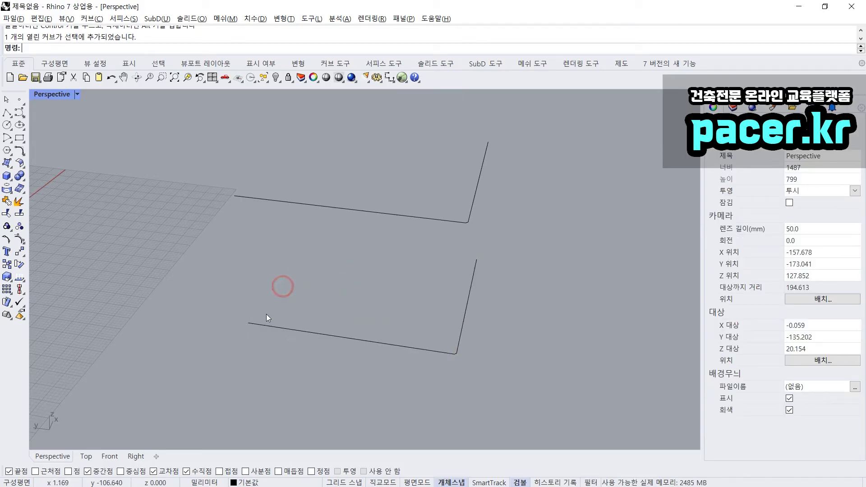
pyautogui.click(278, 329)
pyautogui.click(269, 348)
pyautogui.scroll(4, 267, 320)
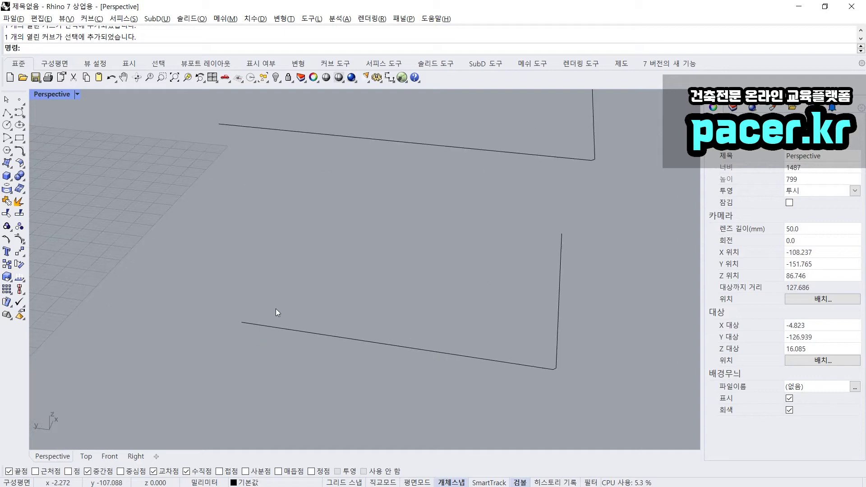
pyautogui.click(84, 457)
pyautogui.scroll(-5, 205, 346)
pyautogui.scroll(-3, 242, 341)
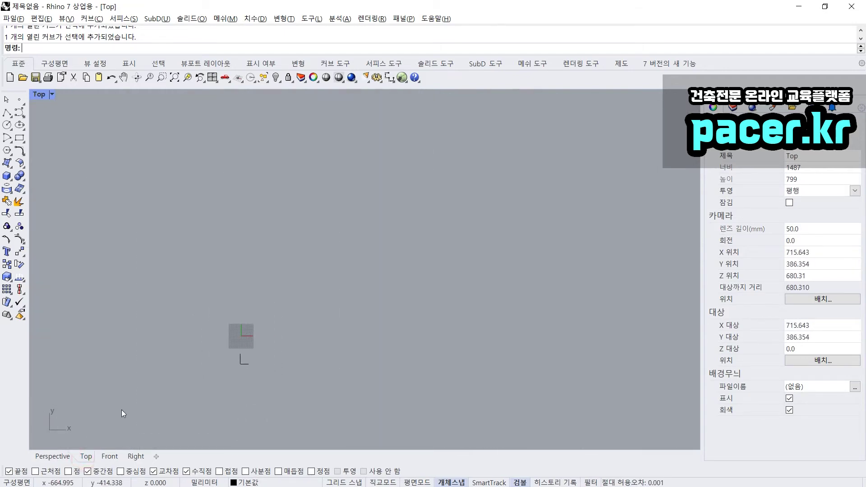
pyautogui.click(53, 457)
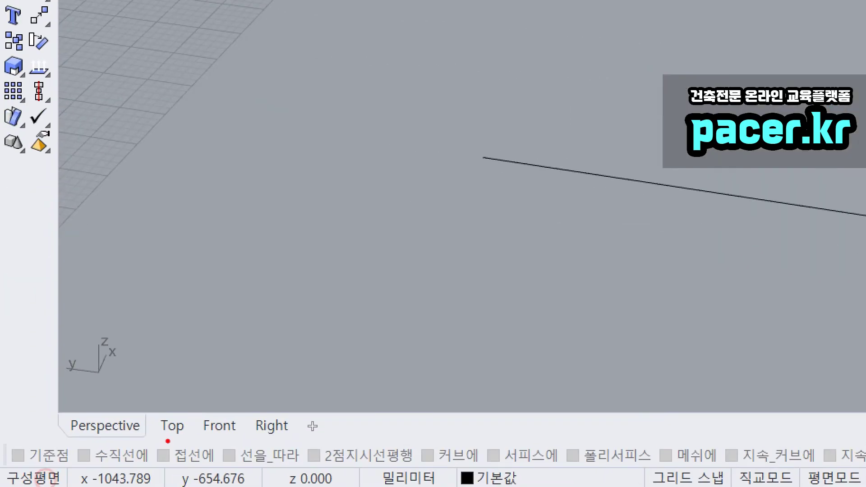
pyautogui.moveTo(100, 450)
pyautogui.mouseDown()
pyautogui.moveTo(51, 428)
pyautogui.moveTo(116, 389)
pyautogui.mouseUp()
pyautogui.moveTo(143, 427); pyautogui.dragTo(88, 452)
pyautogui.moveTo(177, 378)
pyautogui.mouseDown()
pyautogui.moveTo(166, 416)
pyautogui.moveTo(194, 400)
pyautogui.mouseUp()
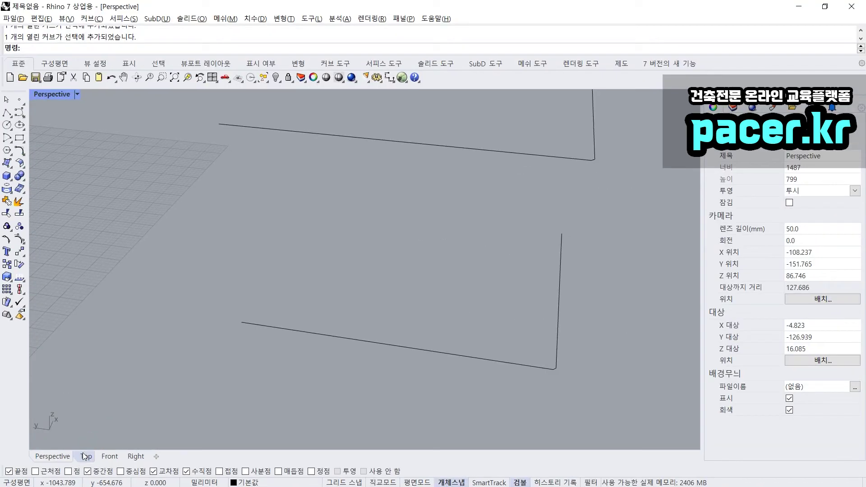
# Step: Switch to the Top view and frame the two overlapping L-shaped polylines
pyautogui.click(163, 426)
pyautogui.moveTo(180, 315); pyautogui.dragTo(292, 411)
pyautogui.scroll(5, 238, 350)
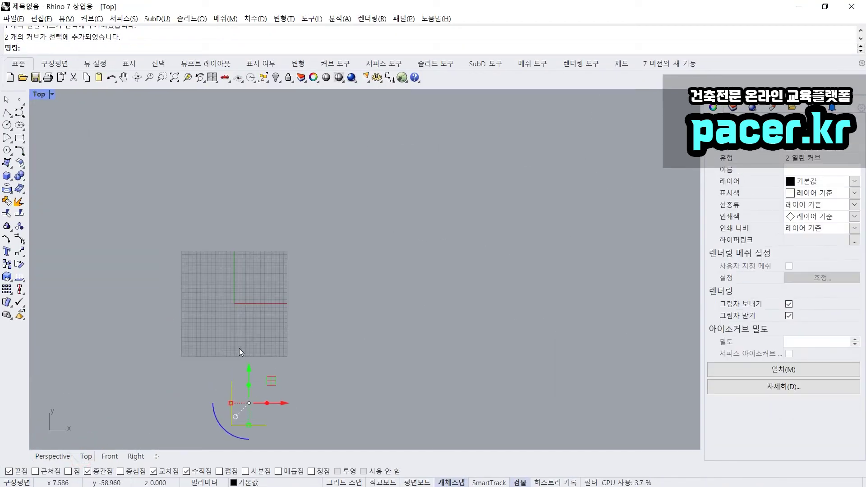
pyautogui.moveTo(238, 386); pyautogui.dragTo(263, 316, button='right')
pyautogui.scroll(5, 263, 316)
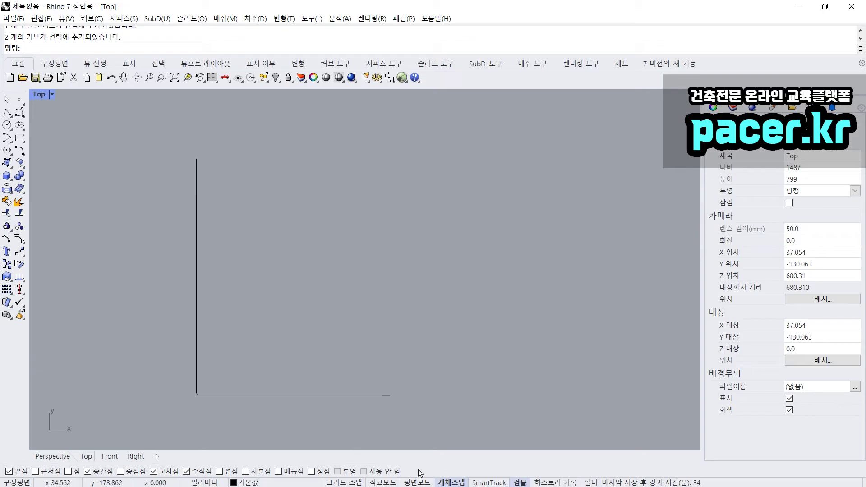
# Step: Disable object snaps and begin a degree 3 control-point curve weaving across the upper part of the vertical guide leg
pyautogui.click(396, 472)
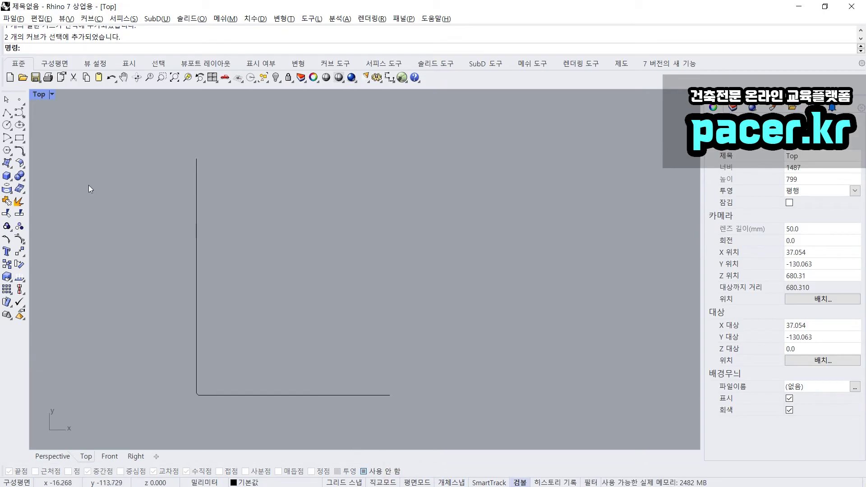
pyautogui.click(23, 116)
pyautogui.click(183, 156)
pyautogui.click(204, 169)
pyautogui.click(195, 191)
pyautogui.click(186, 211)
# Step: Turn object snaps back on and continue the curve down the vertical guide leg, ending just past the rounded corner
pyautogui.click(364, 471)
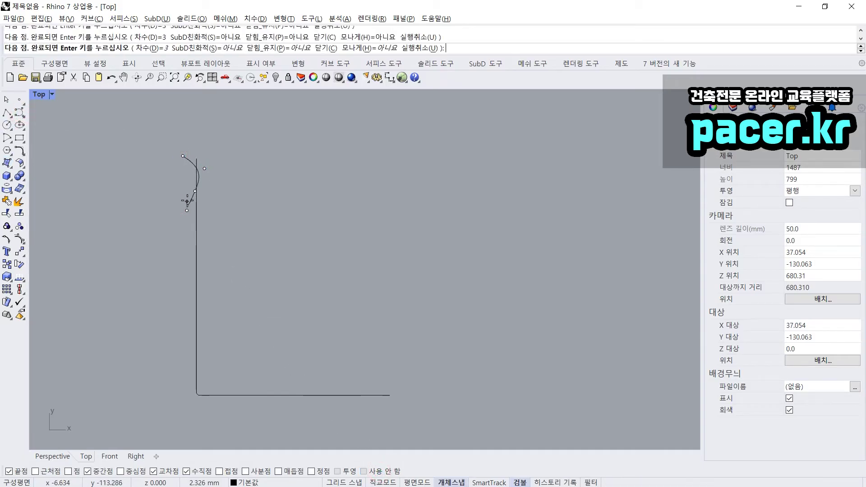
pyautogui.click(191, 230)
pyautogui.click(200, 252)
pyautogui.click(201, 266)
pyautogui.click(188, 280)
pyautogui.click(183, 288)
pyautogui.click(189, 299)
pyautogui.click(196, 314)
pyautogui.click(198, 327)
pyautogui.click(196, 337)
pyautogui.click(193, 381)
pyautogui.click(197, 395)
pyautogui.click(223, 397)
pyautogui.press('Return')
# Step: Inspect the snapped test curve in the Perspective view and delete it
pyautogui.click(188, 295)
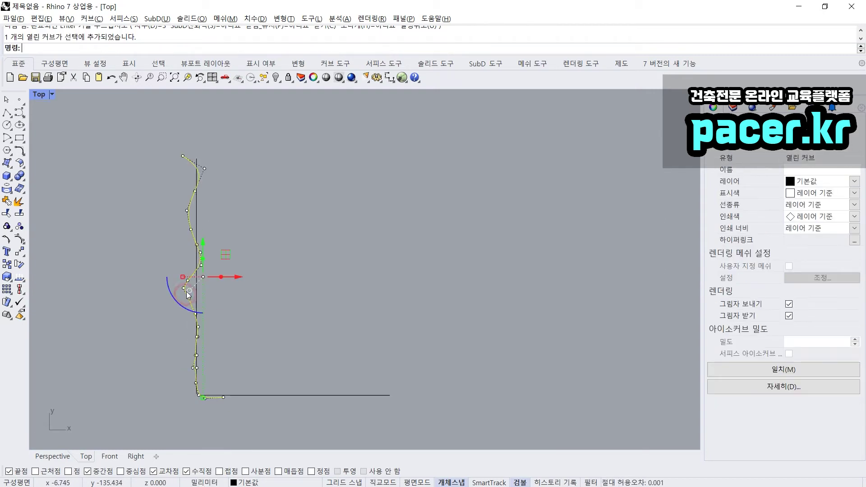
pyautogui.click(60, 455)
pyautogui.moveTo(262, 317); pyautogui.dragTo(205, 290, button='right')
pyautogui.moveTo(400, 118); pyautogui.dragTo(380, 155)
pyautogui.click(380, 180)
pyautogui.moveTo(483, 207); pyautogui.dragTo(415, 279)
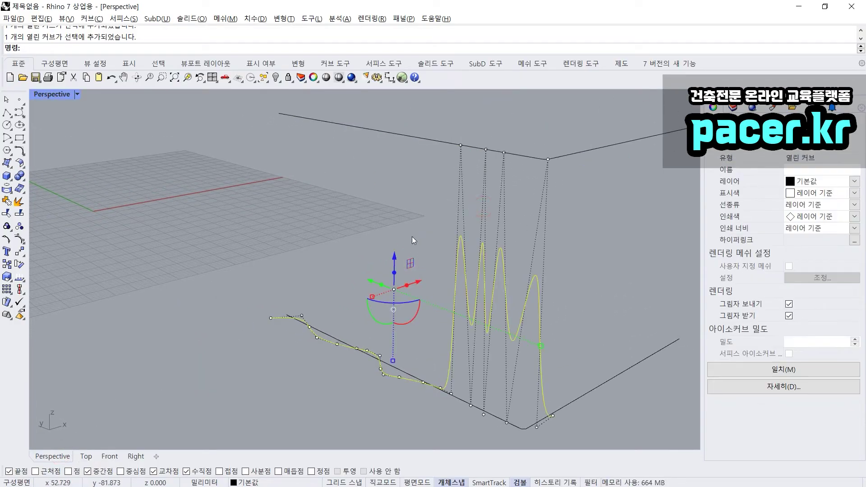
pyautogui.press('Delete')
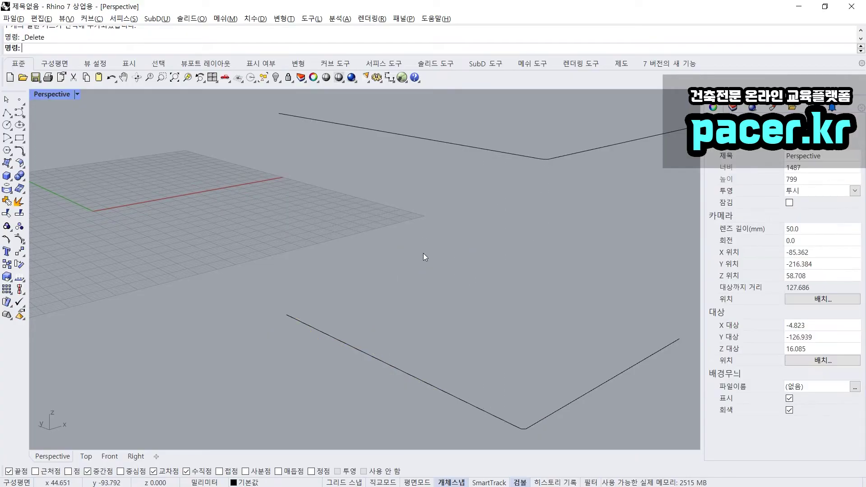
# Step: Return to the Top view and disable all object snaps
pyautogui.click(80, 457)
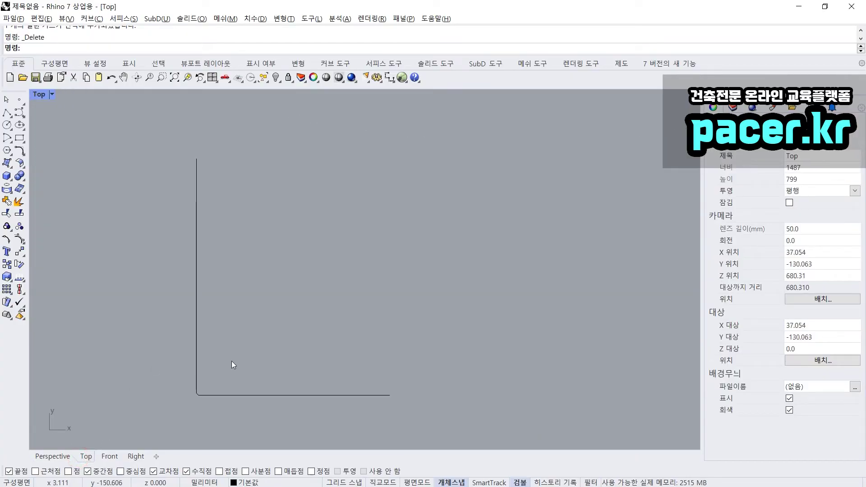
pyautogui.click(377, 472)
pyautogui.moveTo(230, 283); pyautogui.dragTo(221, 272, button='right')
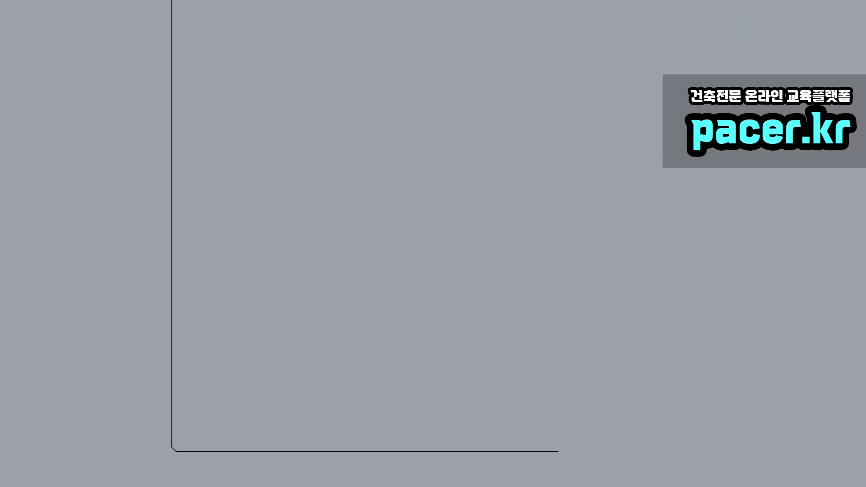
pyautogui.moveTo(168, 12); pyautogui.dragTo(167, 419)
pyautogui.moveTo(183, 455); pyautogui.dragTo(583, 453)
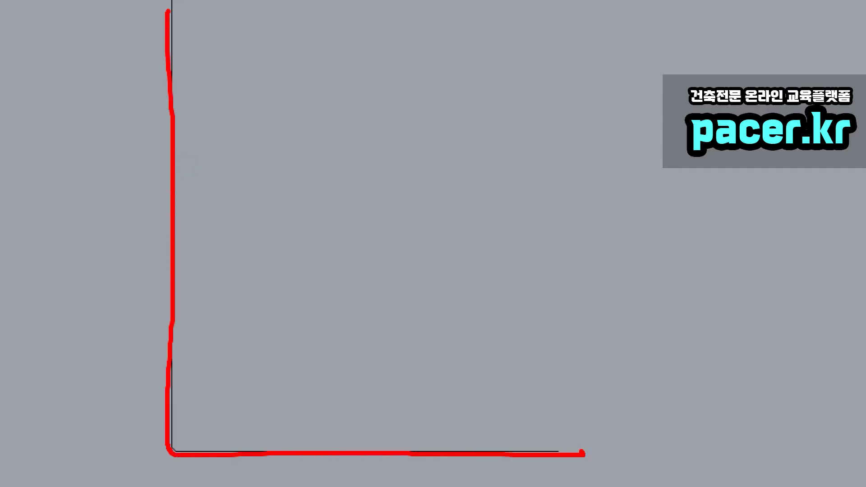
pyautogui.moveTo(209, 14)
pyautogui.mouseDown()
pyautogui.moveTo(202, 374)
pyautogui.moveTo(297, 411)
pyautogui.moveTo(335, 408)
pyautogui.mouseUp()
pyautogui.hotkey('ctrl', 'z')
pyautogui.moveTo(204, 1)
pyautogui.mouseDown()
pyautogui.moveTo(229, 210)
pyautogui.moveTo(211, 389)
pyautogui.moveTo(310, 421)
pyautogui.moveTo(546, 448)
pyautogui.moveTo(611, 446)
pyautogui.mouseUp()
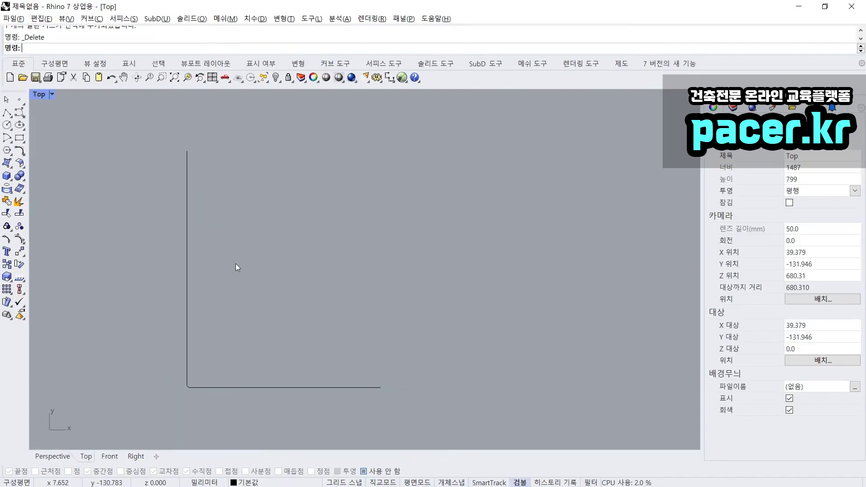
pyautogui.scroll(4, 241, 270)
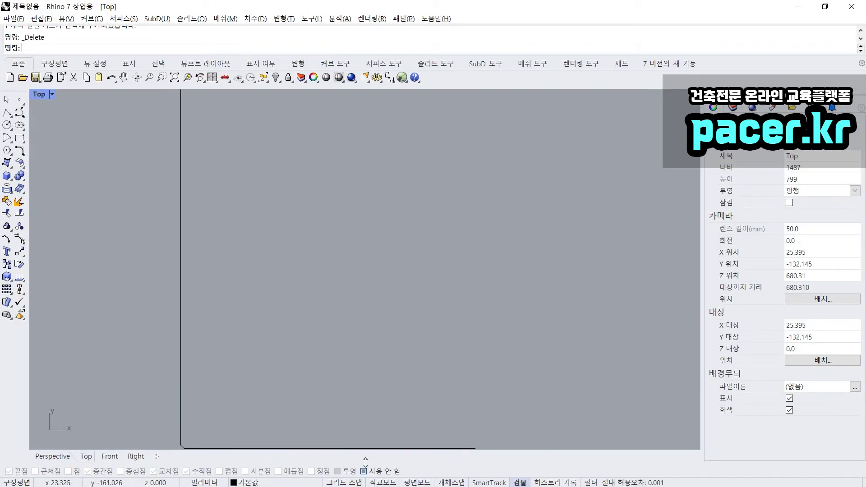
pyautogui.press('ctrl')
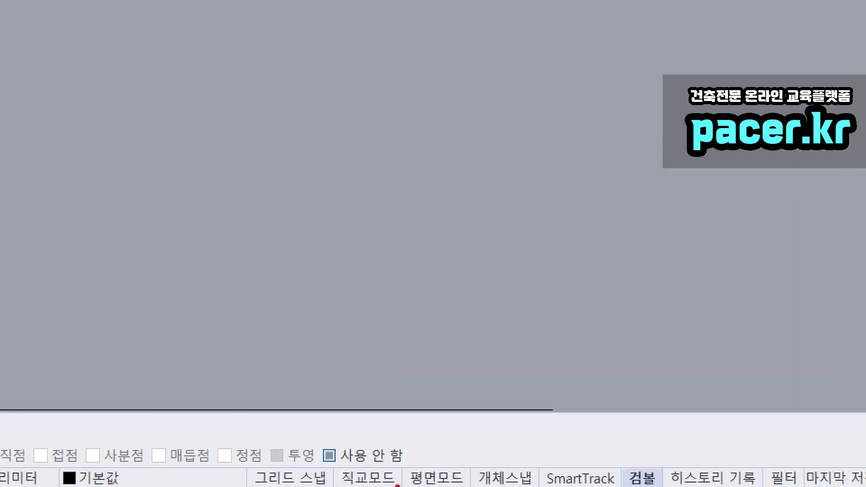
pyautogui.moveTo(382, 481)
pyautogui.mouseDown()
pyautogui.moveTo(338, 415)
pyautogui.moveTo(402, 469)
pyautogui.mouseUp()
pyautogui.moveTo(402, 299)
pyautogui.mouseDown()
pyautogui.moveTo(371, 409)
pyautogui.moveTo(401, 386)
pyautogui.mouseUp()
pyautogui.moveTo(187, 418)
pyautogui.mouseDown()
pyautogui.moveTo(2, 465)
pyautogui.moveTo(311, 484)
pyautogui.moveTo(142, 409)
pyautogui.mouseUp()
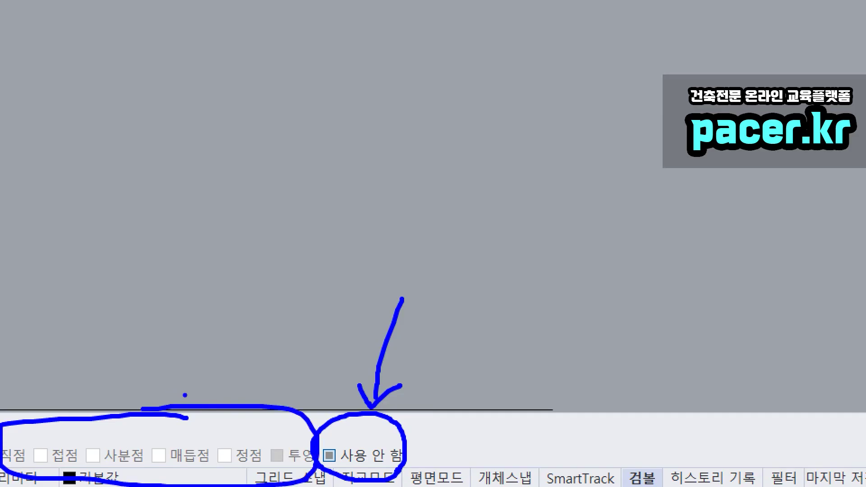
pyautogui.press('Escape')
# Step: Begin a degree 3 control-point curve beside the upper part of the vertical guide leg, weaving back and forth without object snaps
pyautogui.moveTo(269, 319)
pyautogui.mouseDown(button='right')
pyautogui.moveTo(277, 331)
pyautogui.moveTo(257, 299)
pyautogui.moveTo(182, 285)
pyautogui.mouseUp(button='right')
pyautogui.click(42, 48)
pyautogui.write('curve')
pyautogui.press('Return')
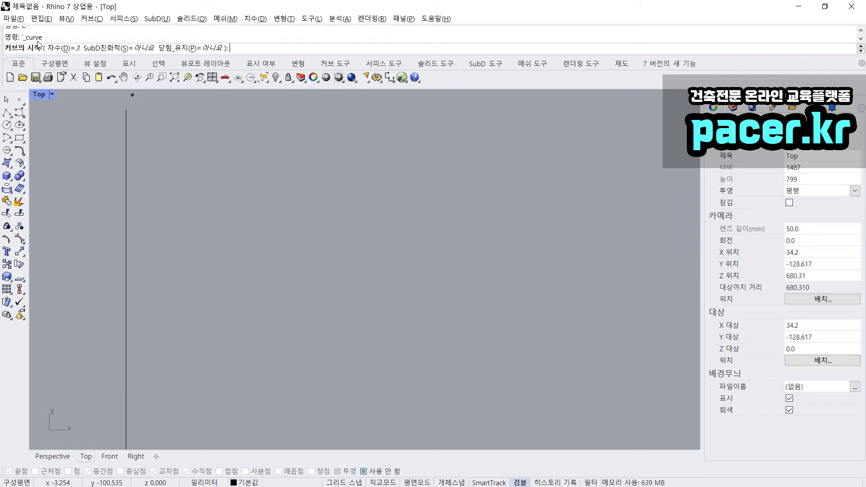
pyautogui.scroll(-3, 140, 118)
pyautogui.moveTo(141, 116); pyautogui.dragTo(140, 121, button='right')
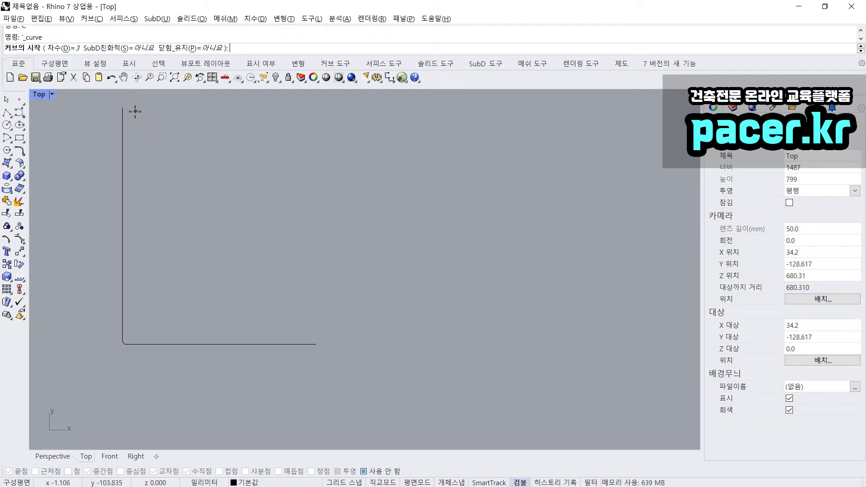
pyautogui.click(134, 110)
pyautogui.click(141, 119)
pyautogui.click(138, 129)
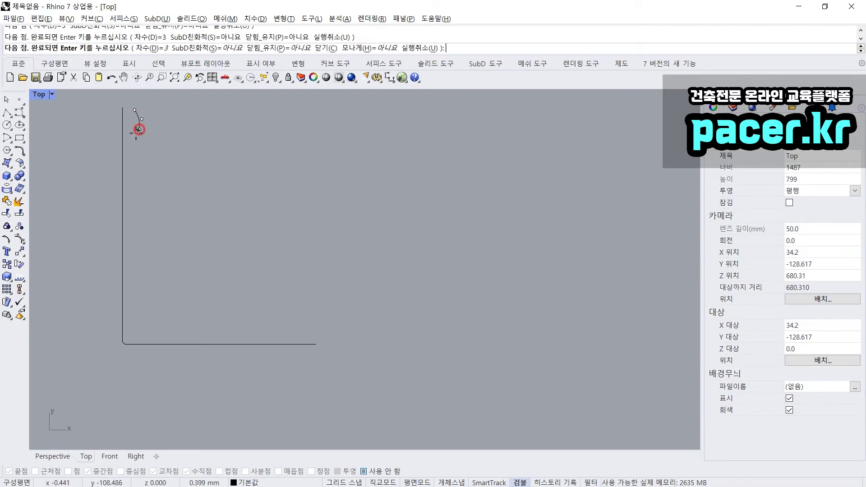
pyautogui.click(131, 136)
pyautogui.click(127, 144)
pyautogui.click(129, 158)
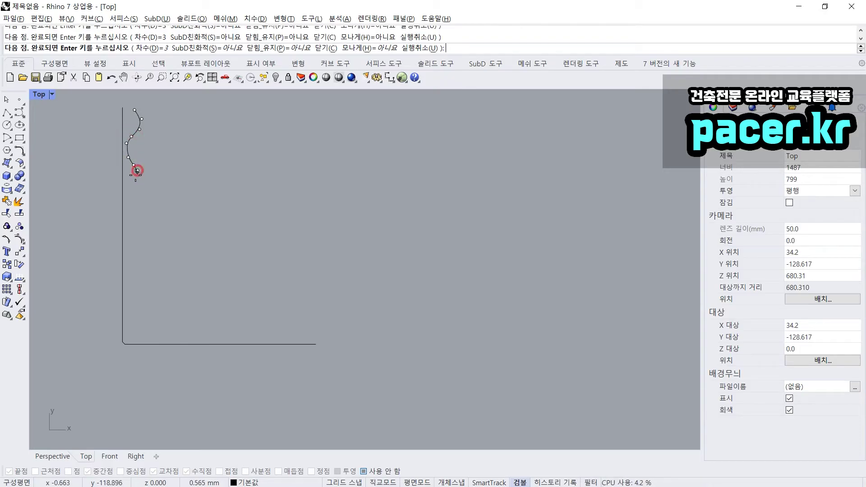
# Step: Continue the wavy curve down the lower part of the vertical guide leg to just above the rounded corner
pyautogui.click(125, 237)
pyautogui.click(130, 251)
pyautogui.click(137, 257)
pyautogui.click(130, 275)
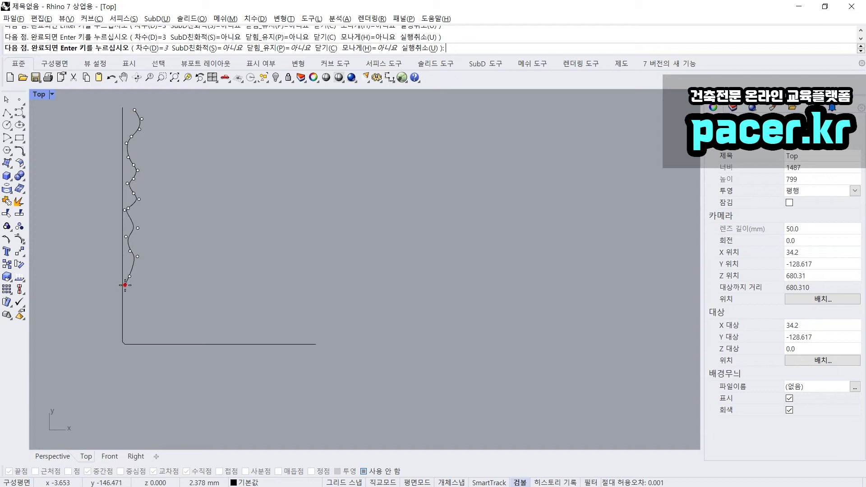
pyautogui.click(134, 291)
pyautogui.click(134, 302)
pyautogui.click(125, 308)
pyautogui.click(128, 321)
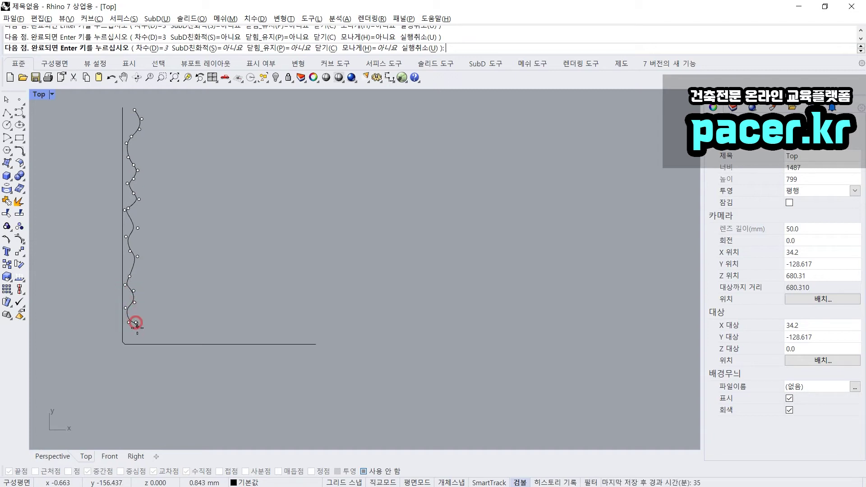
# Step: Carry the wavy curve around the corner and along the horizontal guide leg, finishing it just past the leg's end
pyautogui.click(180, 335)
pyautogui.click(185, 342)
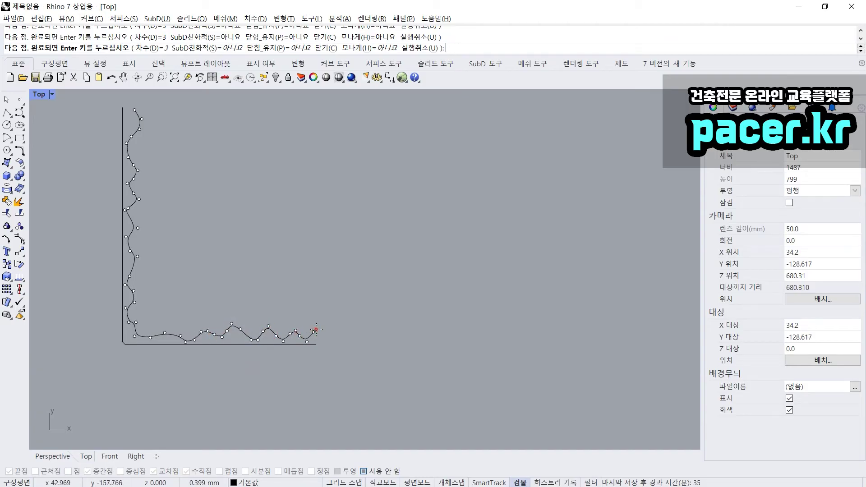
pyautogui.click(316, 329)
pyautogui.click(319, 337)
pyautogui.press('Return')
pyautogui.moveTo(294, 318); pyautogui.dragTo(273, 339)
pyautogui.click(271, 248)
pyautogui.moveTo(257, 304); pyautogui.dragTo(204, 340)
pyautogui.click(177, 314)
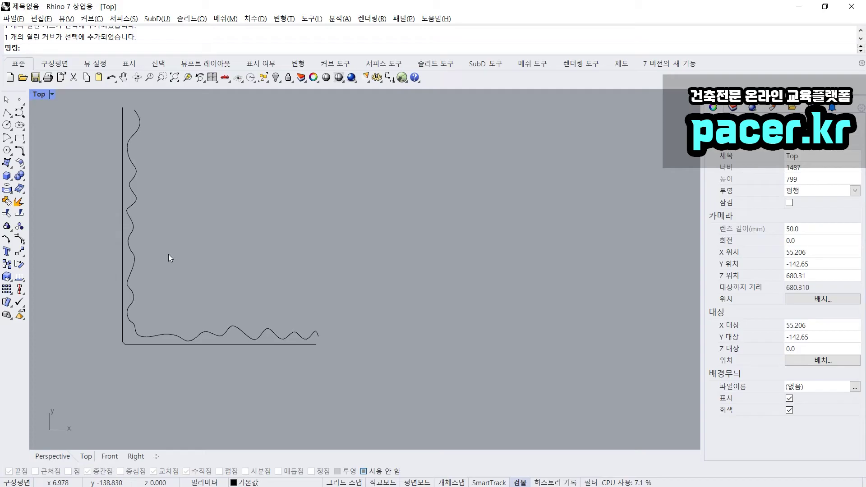
# Step: Begin a second degree 3 curve at the top of the vertical guide leg, weaving down across the first curve
pyautogui.write('c')
pyautogui.press('Return')
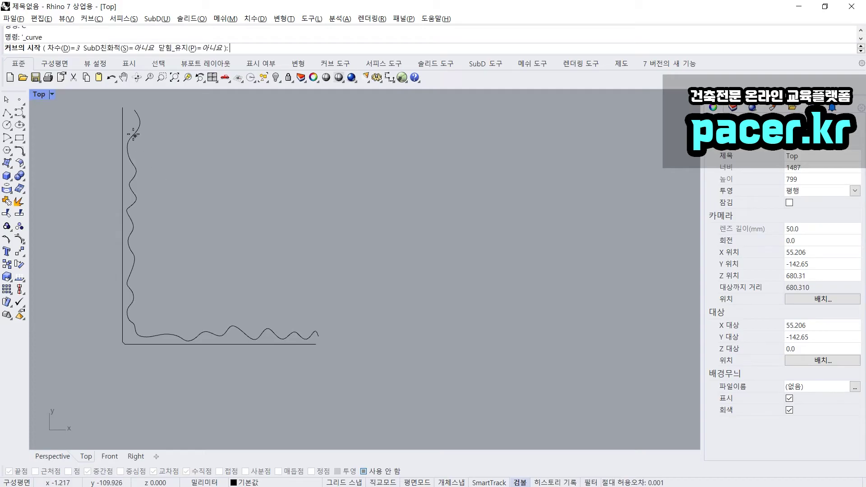
pyautogui.click(131, 109)
pyautogui.click(132, 118)
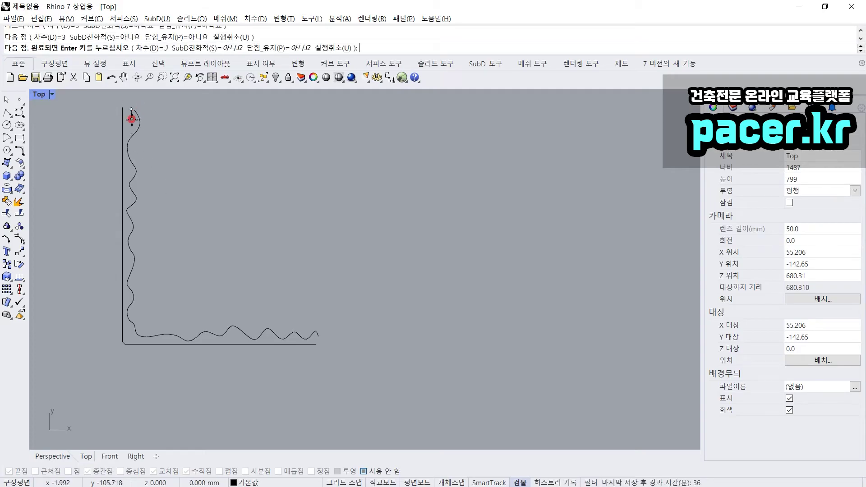
pyautogui.click(133, 134)
pyautogui.click(127, 142)
pyautogui.click(126, 152)
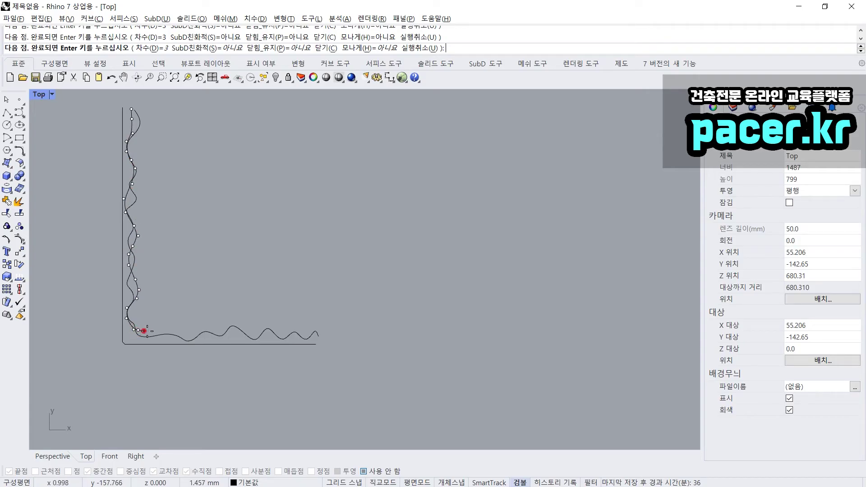
# Step: Continue the second wavy curve along the horizontal guide leg and finish it near the leg's end
pyautogui.click(165, 341)
pyautogui.click(181, 334)
pyautogui.click(189, 329)
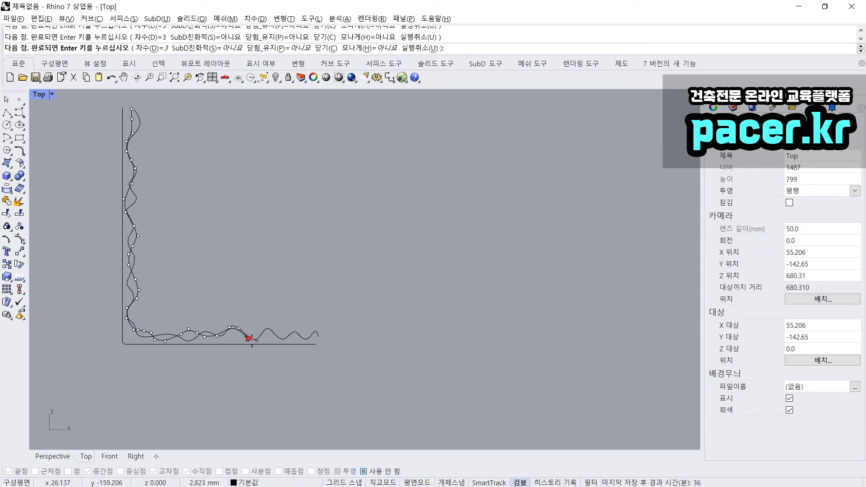
pyautogui.press('Return')
# Step: Begin a third degree 3 curve weaving down the upper part of the vertical guide leg across the other two curves
pyautogui.press('Return')
pyautogui.click(130, 108)
pyautogui.click(140, 124)
pyautogui.click(135, 133)
pyautogui.click(126, 138)
pyautogui.click(121, 146)
pyautogui.click(129, 163)
pyautogui.click(137, 169)
pyautogui.click(136, 183)
pyautogui.click(126, 193)
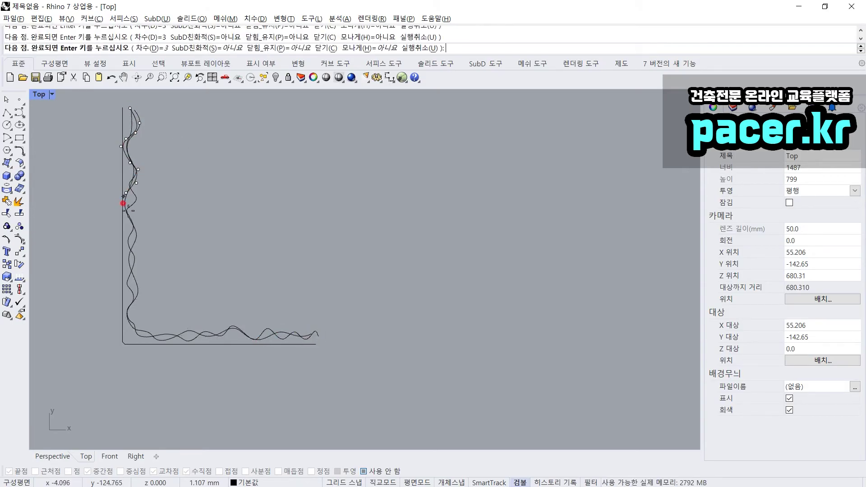
# Step: Continue the third wavy curve down the lower vertical guide leg and into the rounded corner
pyautogui.click(134, 263)
pyautogui.click(133, 277)
pyautogui.click(122, 294)
pyautogui.click(122, 307)
pyautogui.click(135, 312)
pyautogui.click(136, 324)
pyautogui.click(128, 337)
pyautogui.click(134, 340)
# Step: Carry the third wavy curve along the horizontal guide leg and finish it near the leg's end
pyautogui.click(188, 345)
pyautogui.click(219, 326)
pyautogui.click(272, 333)
pyautogui.click(284, 342)
pyautogui.click(302, 333)
pyautogui.click(315, 342)
pyautogui.press('Return')
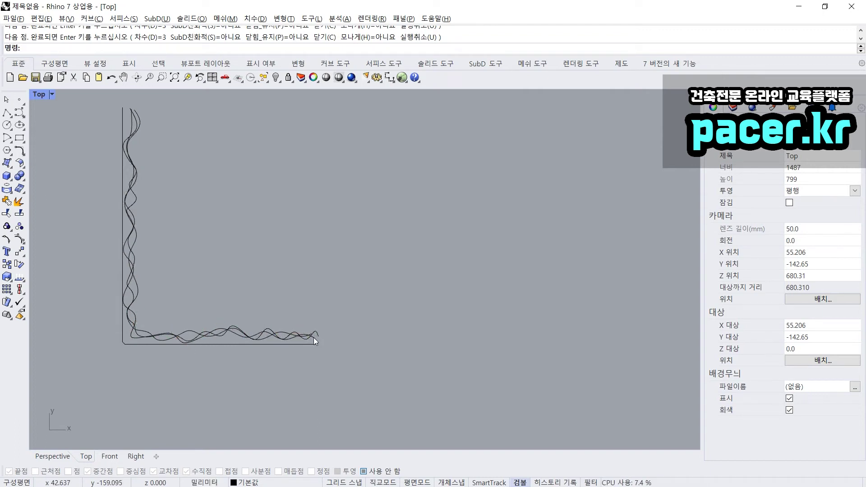
# Step: Nudge the third wavy curve slightly in the positive X direction, away from the vertical guide leg
pyautogui.click(315, 338)
pyautogui.moveTo(253, 227); pyautogui.dragTo(258, 230)
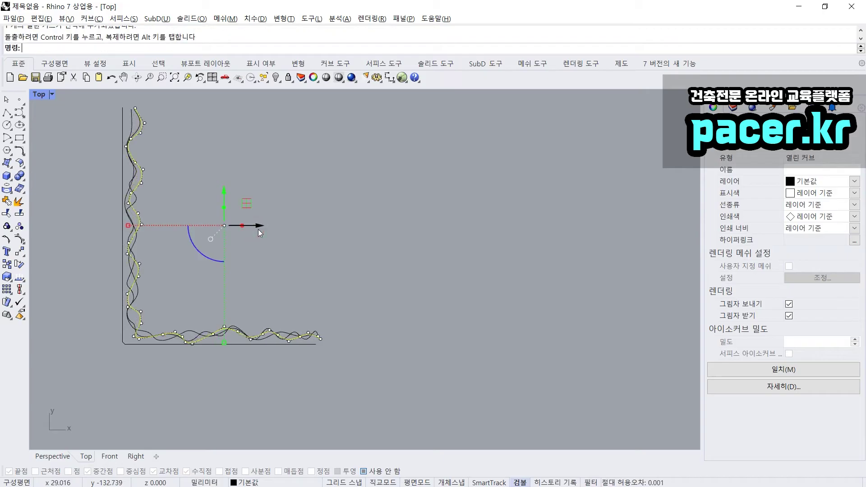
pyautogui.click(271, 219)
# Step: Switch to the Perspective view to check the three wavy curves and turn object snaps back on
pyautogui.click(56, 458)
pyautogui.moveTo(139, 360); pyautogui.dragTo(238, 344, button='right')
pyautogui.scroll(-3, 200, 349)
pyautogui.scroll(3, 347, 390)
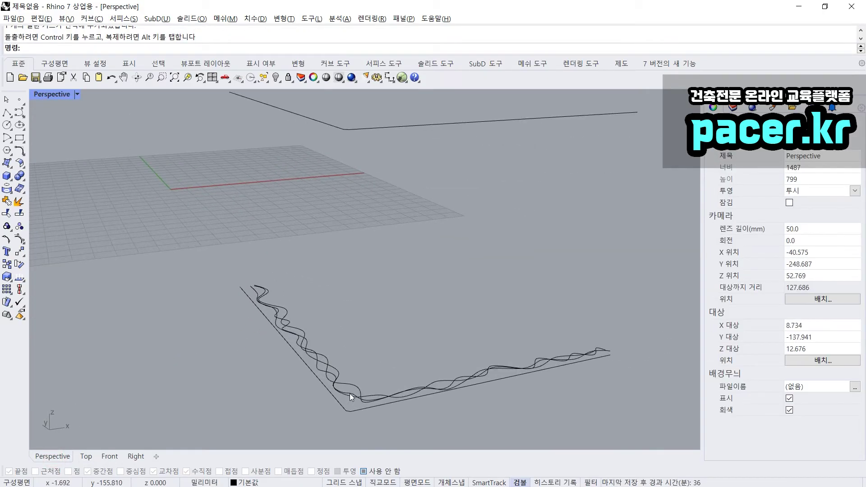
pyautogui.click(350, 393)
pyautogui.scroll(-2, 352, 378)
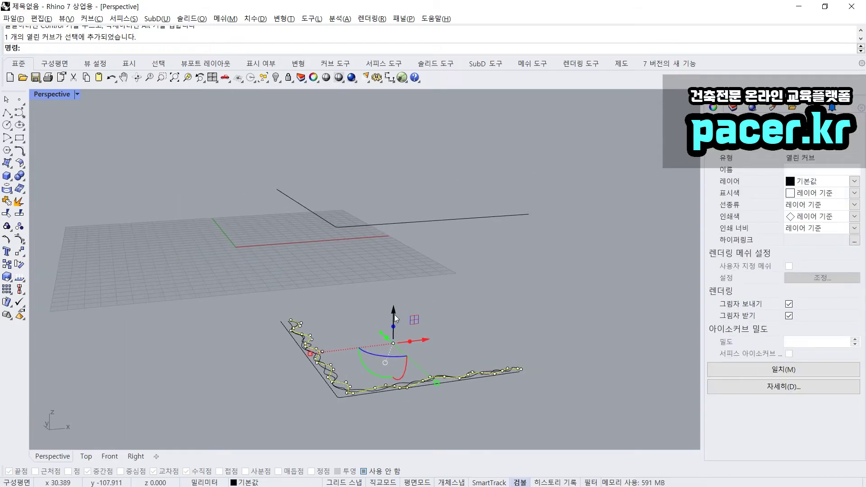
pyautogui.click(356, 338)
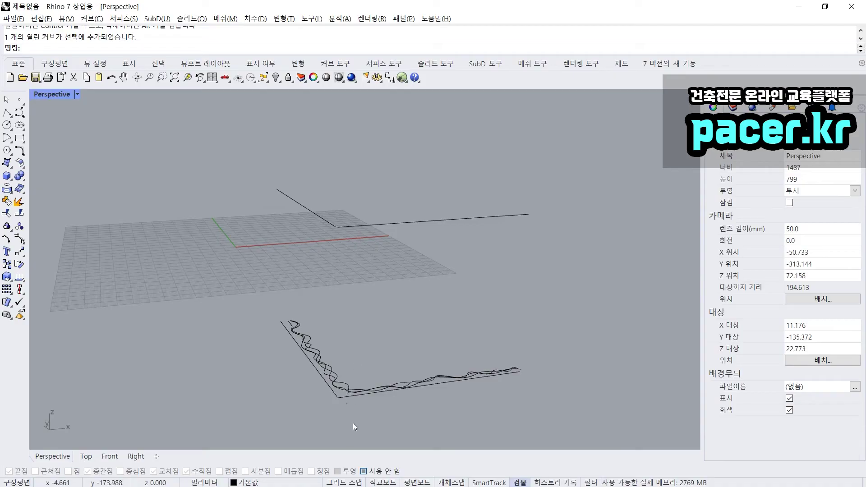
pyautogui.click(373, 471)
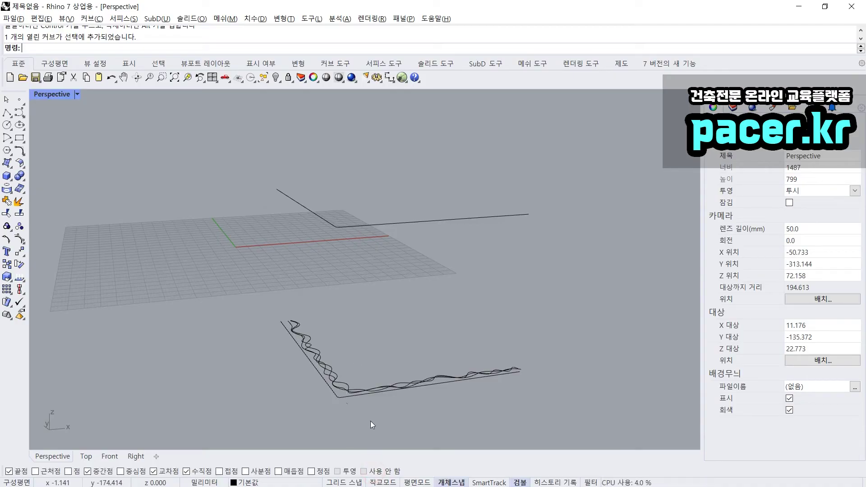
# Step: Examine the wavy curves by selecting them one after another in the Perspective view
pyautogui.click(345, 382)
pyautogui.click(344, 361)
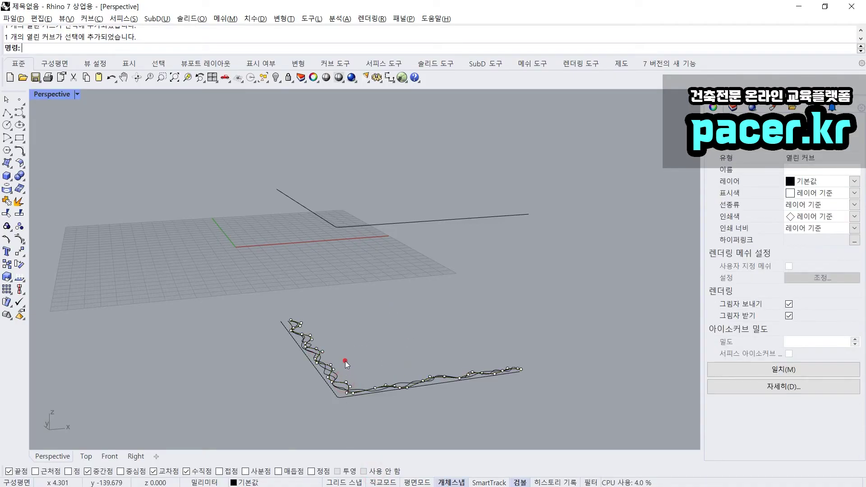
pyautogui.scroll(2, 342, 369)
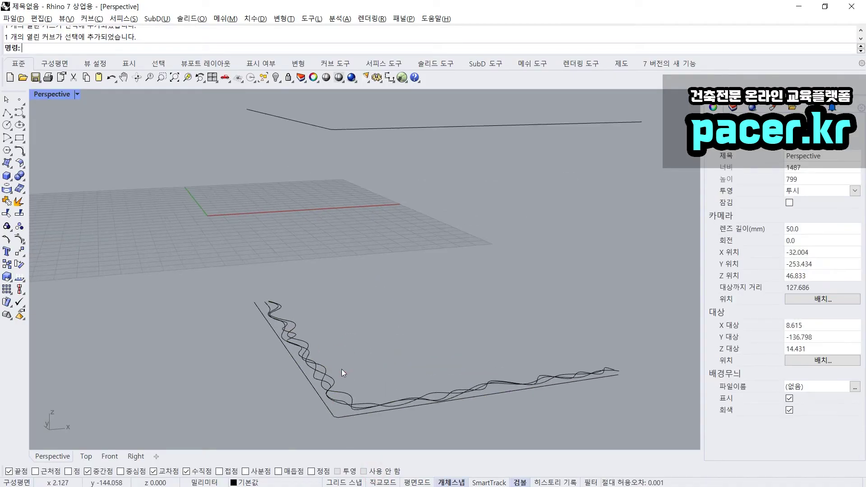
pyautogui.click(315, 378)
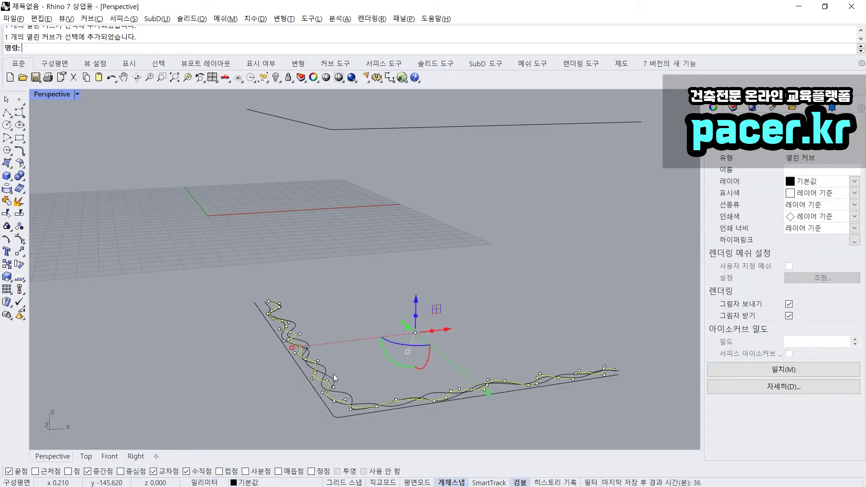
pyautogui.click(326, 368)
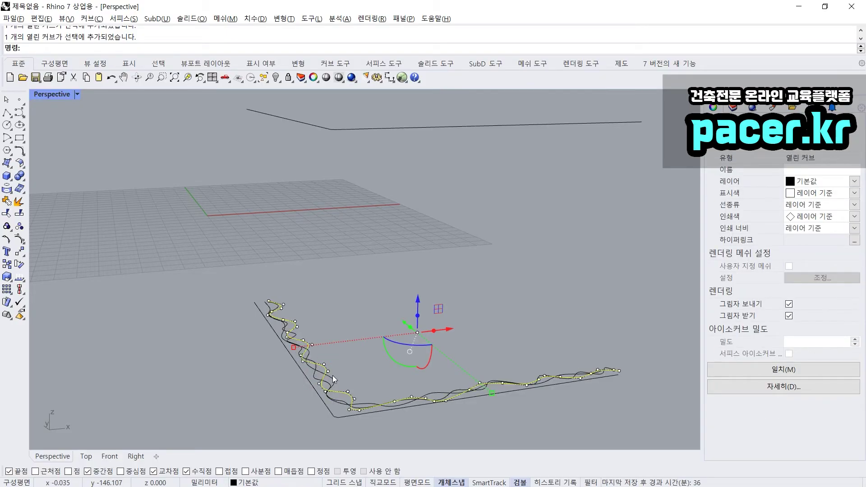
pyautogui.click(334, 377)
pyautogui.press('Escape')
pyautogui.scroll(-3, 339, 366)
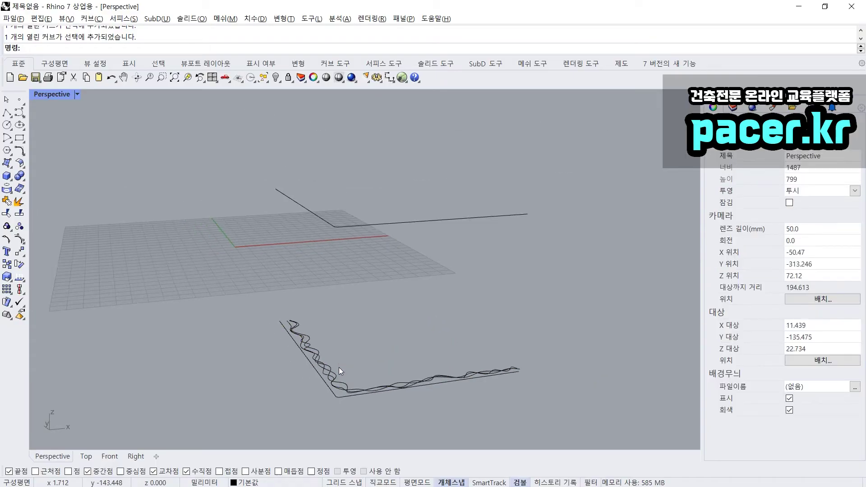
# Step: Try to raise one wavy curve freehand along Z with the gumball, and undo the move
pyautogui.click(334, 372)
pyautogui.moveTo(391, 317); pyautogui.dragTo(374, 163)
pyautogui.hotkey('ctrl', 'z')
pyautogui.press('Escape')
pyautogui.keyDown('shift'); pyautogui.moveTo(359, 303); pyautogui.dragTo(350, 289, button='right'); pyautogui.keyUp('shift')
pyautogui.hotkey('ctrl', 'z')
pyautogui.scroll(4, 298, 327)
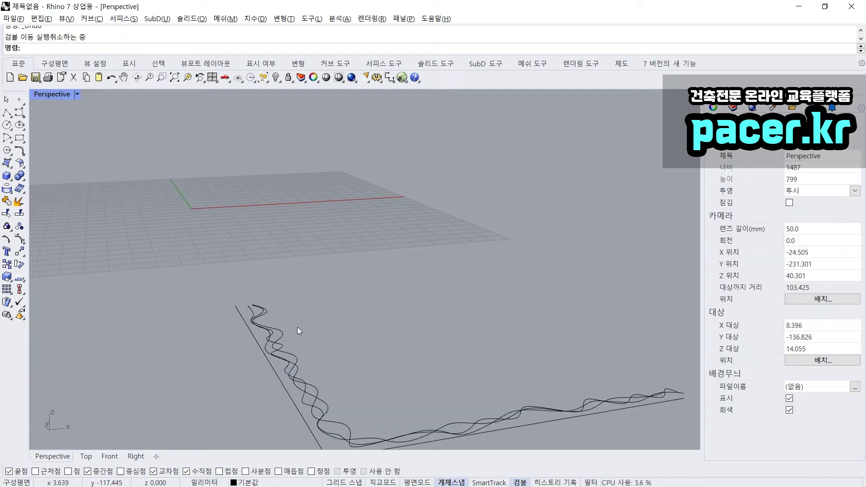
# Step: Move the innermost wavy curve vertically from its end point to the height of the upper guide polyline's end point
pyautogui.click(280, 334)
pyautogui.scroll(-3, 262, 327)
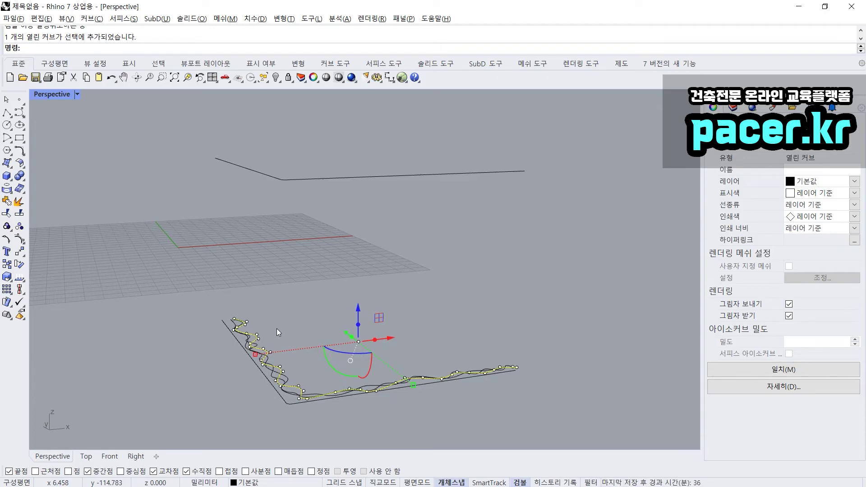
pyautogui.write('m')
pyautogui.press('Return')
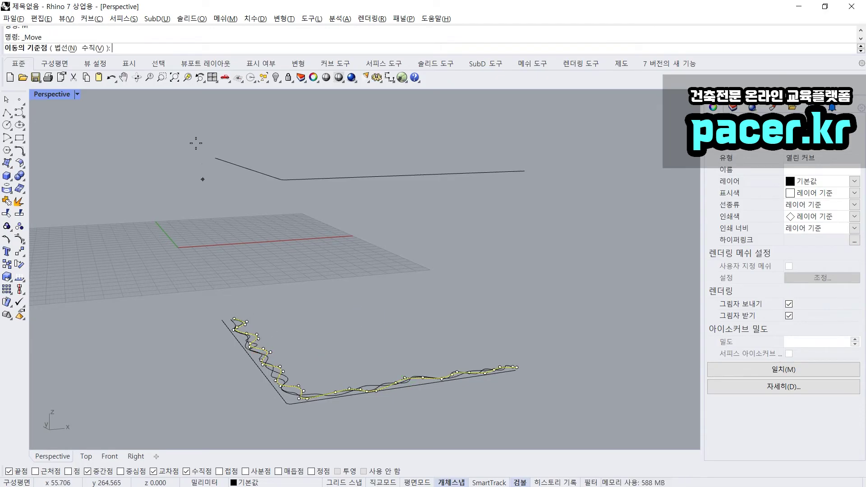
pyautogui.click(89, 48)
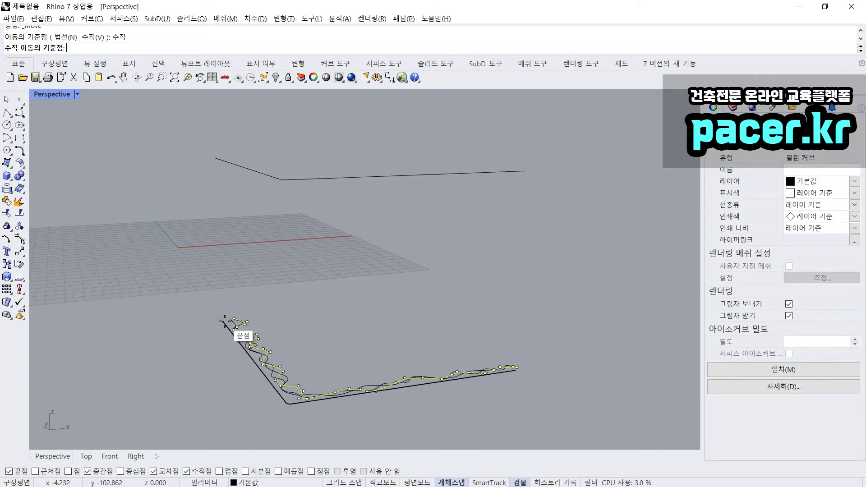
pyautogui.scroll(3, 232, 321)
pyautogui.scroll(2, 232, 320)
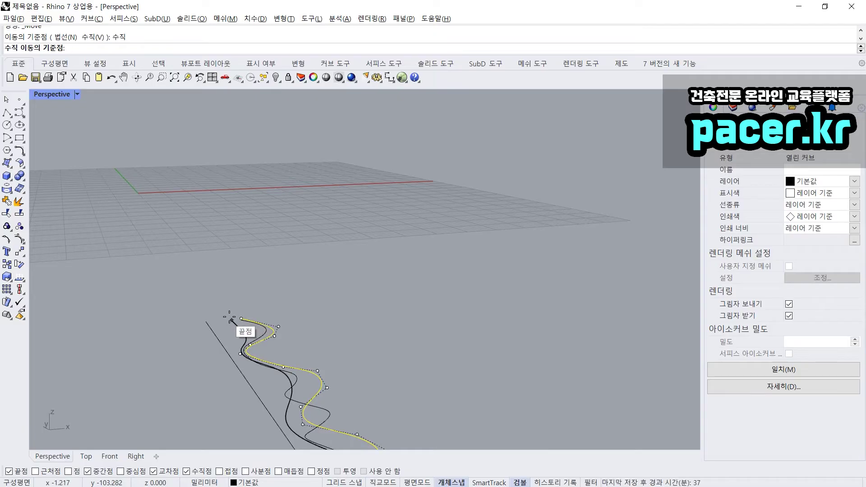
pyautogui.click(241, 318)
pyautogui.scroll(-3, 240, 318)
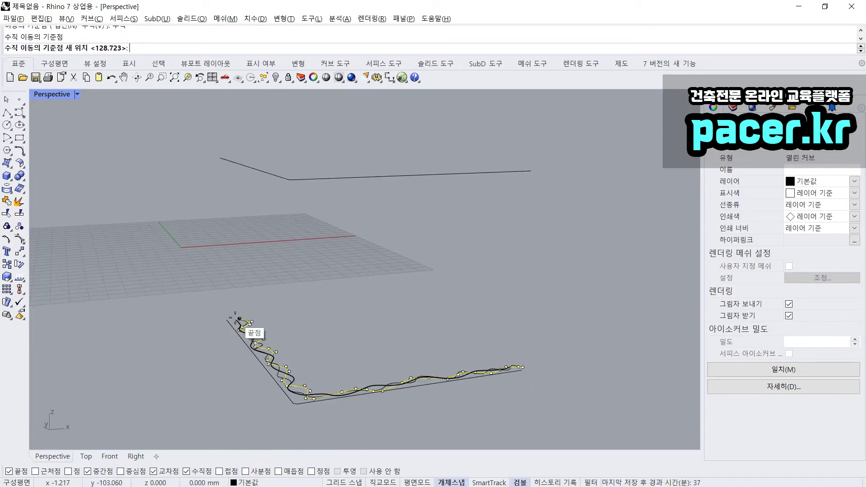
pyautogui.moveTo(228, 178); pyautogui.dragTo(224, 175, button='right')
pyautogui.scroll(2, 223, 176)
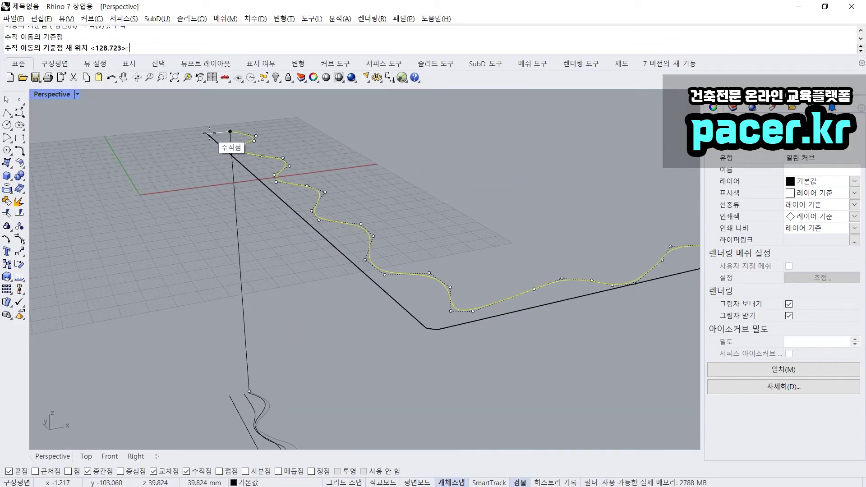
pyautogui.click(209, 134)
pyautogui.moveTo(188, 163); pyautogui.dragTo(207, 182, button='right')
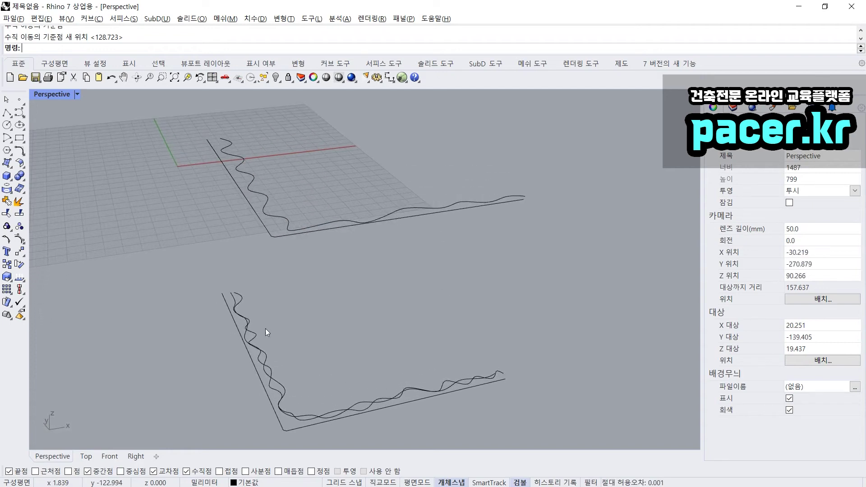
# Step: Raise a second wavy curve along Z with the gumball to roughly midway between the lower and upper guide polylines
pyautogui.click(256, 340)
pyautogui.moveTo(269, 337); pyautogui.dragTo(280, 325, button='right')
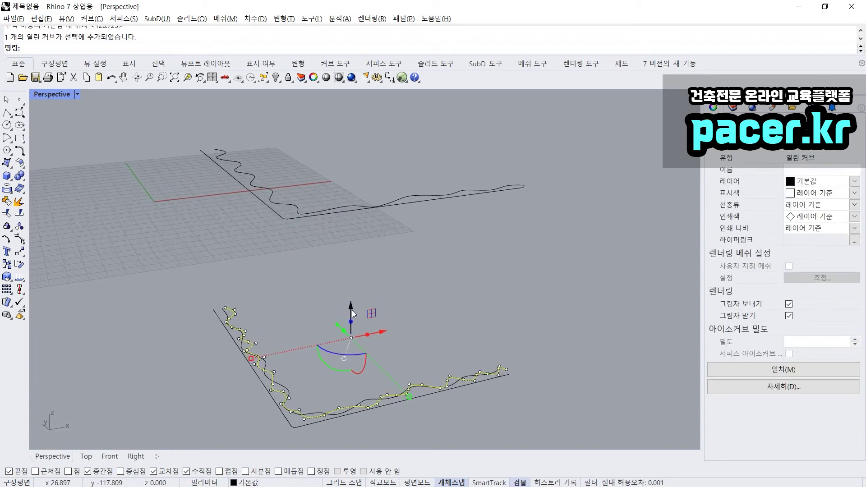
pyautogui.moveTo(351, 310); pyautogui.dragTo(351, 210)
pyautogui.click(296, 274)
pyautogui.moveTo(295, 273)
pyautogui.mouseDown(button='right')
pyautogui.moveTo(283, 262)
pyautogui.moveTo(277, 187)
pyautogui.moveTo(299, 258)
pyautogui.moveTo(290, 271)
pyautogui.mouseUp(button='right')
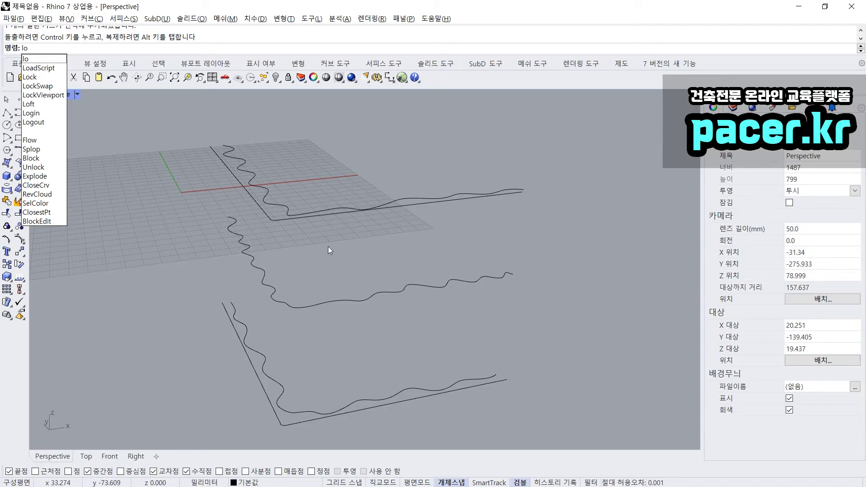
pyautogui.press('Escape')
pyautogui.write('lo')
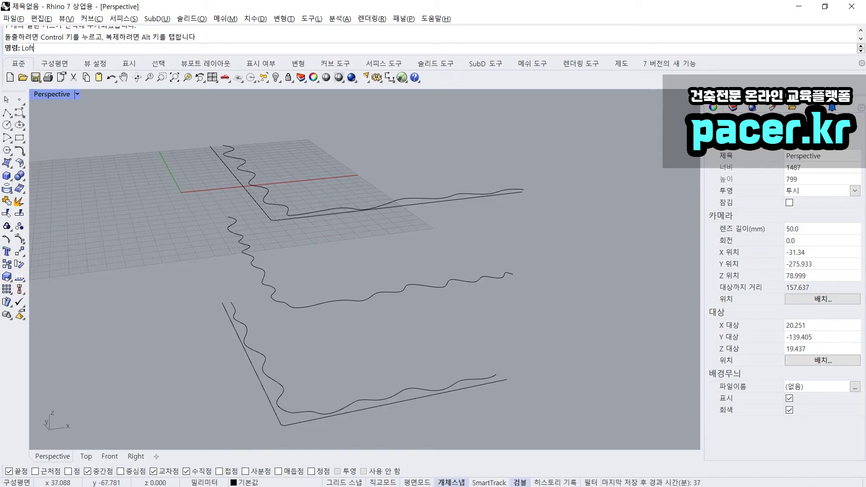
pyautogui.press('Return')
pyautogui.rightClick(333, 241)
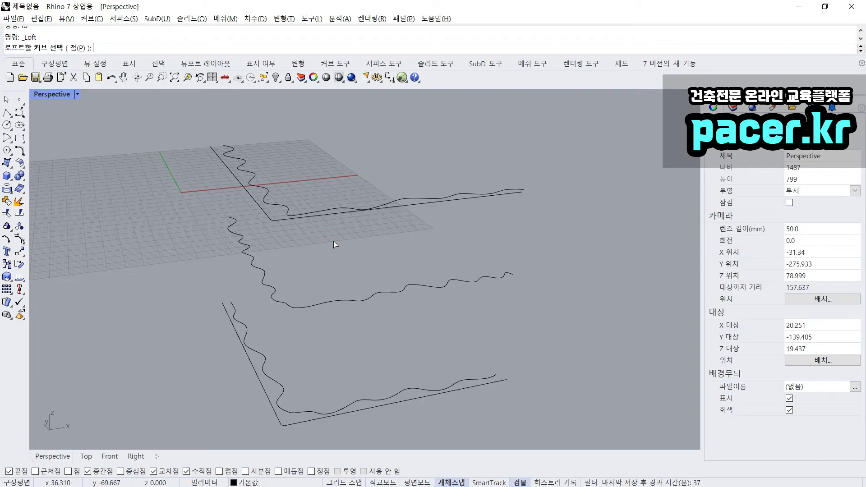
pyautogui.click(230, 304)
pyautogui.click(230, 218)
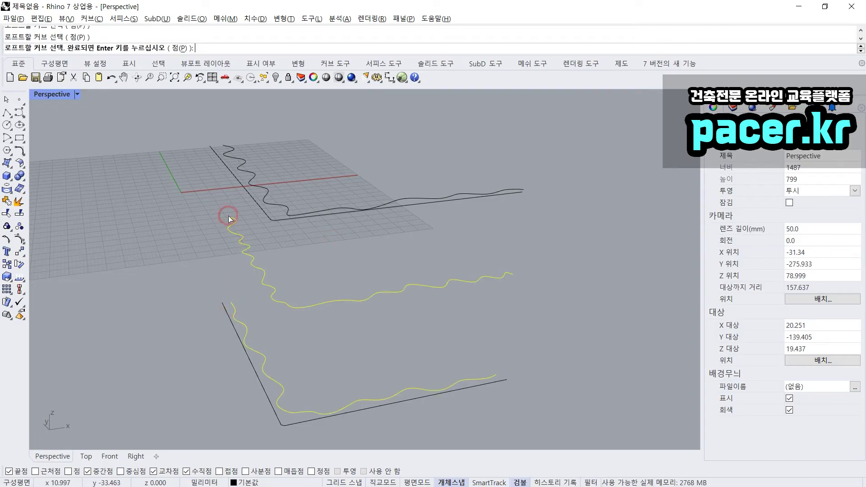
pyautogui.click(228, 147)
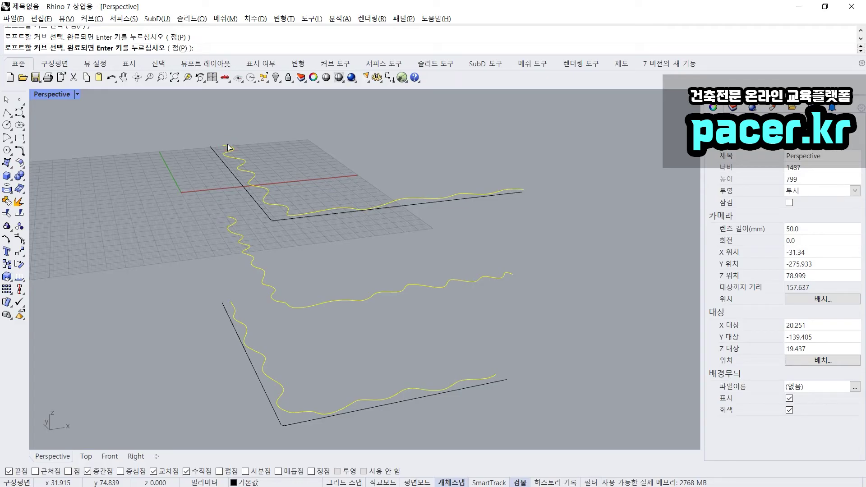
pyautogui.rightClick(228, 145)
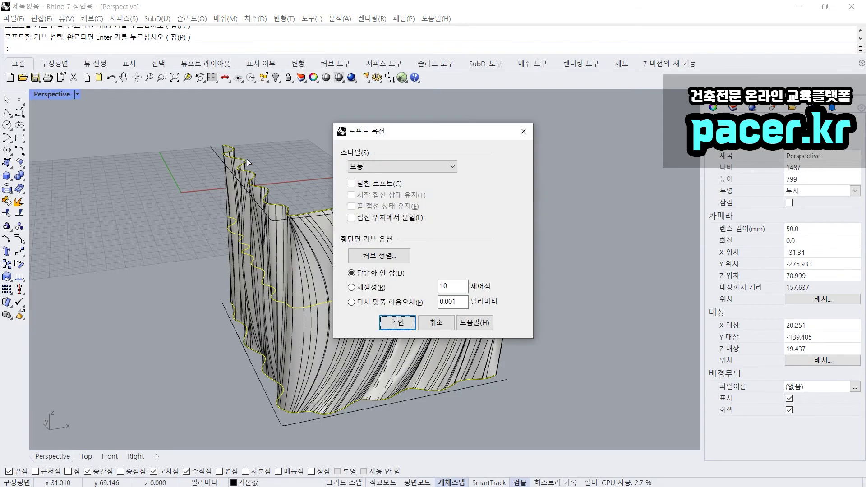
pyautogui.moveTo(366, 136); pyautogui.dragTo(414, 136)
pyautogui.press('Escape')
# Step: Loft the three wavy curves in order from lowest to highest, using the Normal style without simplifying the cross-section curves
pyautogui.moveTo(279, 200); pyautogui.dragTo(242, 240, button='right')
pyautogui.write('lo')
pyautogui.press('Return')
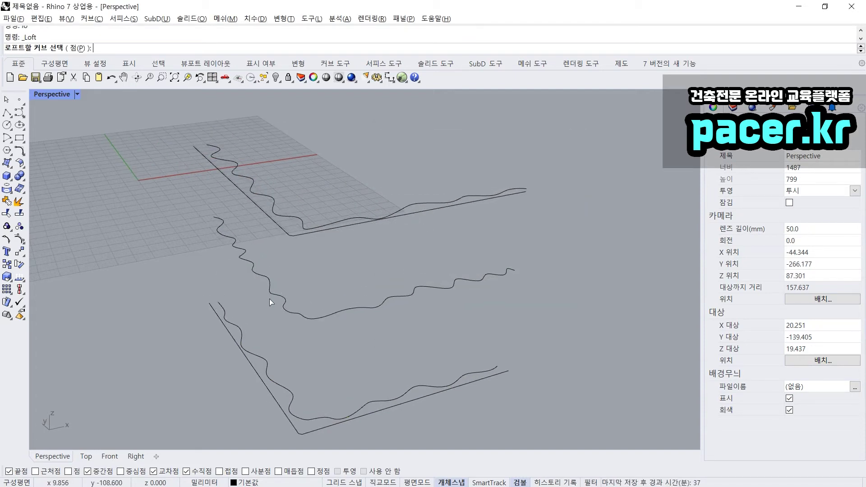
pyautogui.click(219, 306)
pyautogui.click(213, 217)
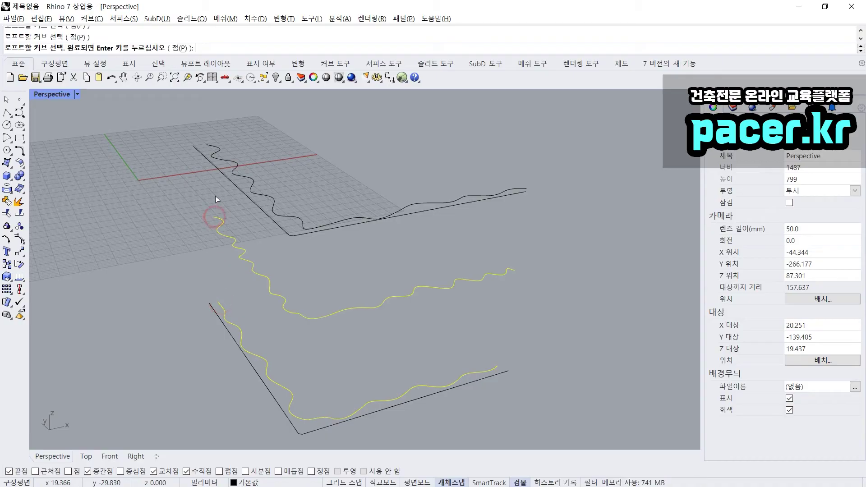
pyautogui.click(217, 150)
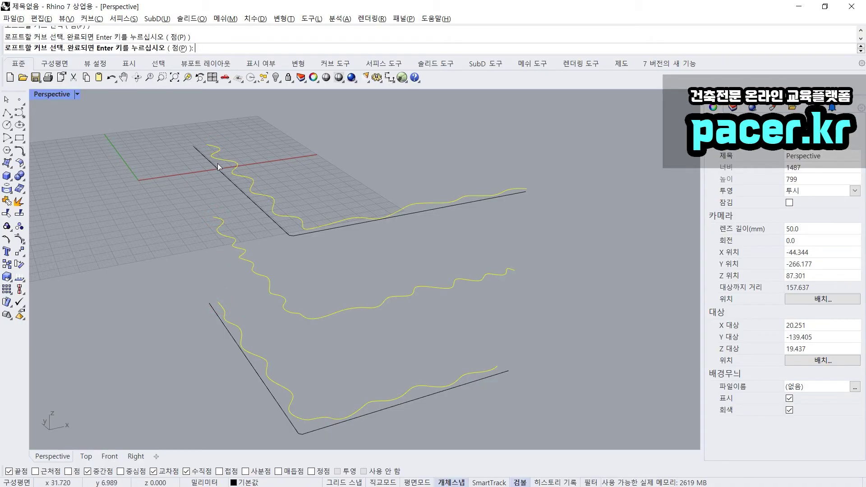
pyautogui.press('Return')
pyautogui.click(419, 169)
pyautogui.click(419, 173)
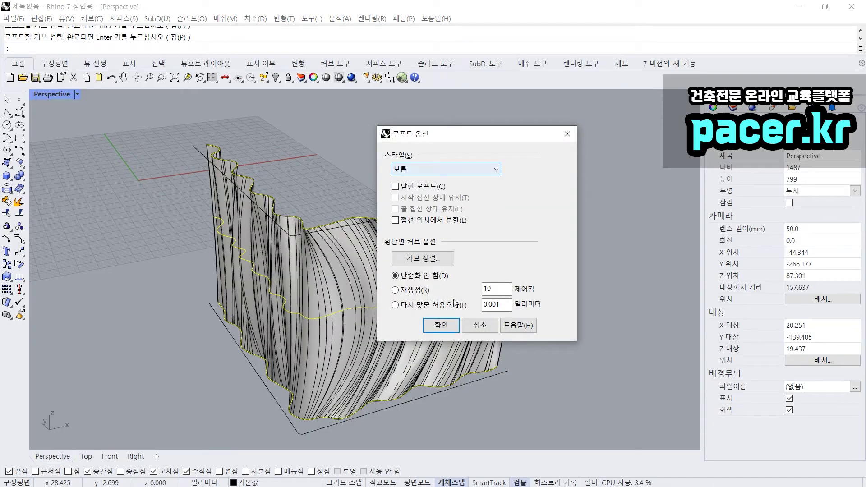
pyautogui.click(441, 325)
pyautogui.moveTo(539, 289)
pyautogui.mouseDown(button='right')
pyautogui.moveTo(430, 258)
pyautogui.moveTo(538, 277)
pyautogui.mouseUp(button='right')
pyautogui.scroll(-8, 532, 287)
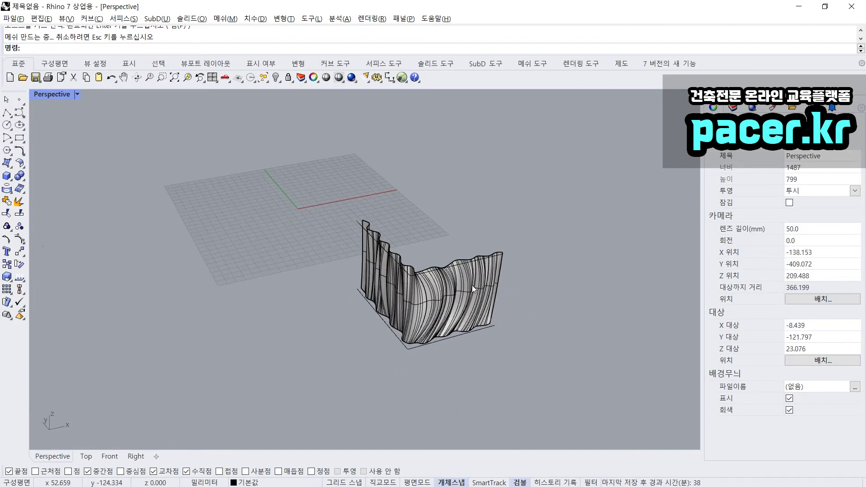
pyautogui.scroll(5, 469, 287)
pyautogui.click(424, 288)
pyautogui.click(426, 207)
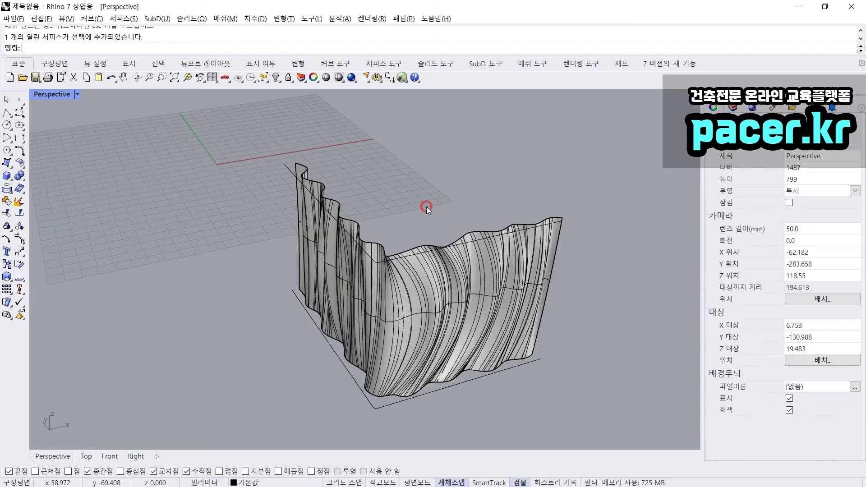
# Step: Try to offset the lofted wavy surface by 1 mm into a solid, and undo the offset
pyautogui.click(443, 253)
pyautogui.scroll(3, 443, 253)
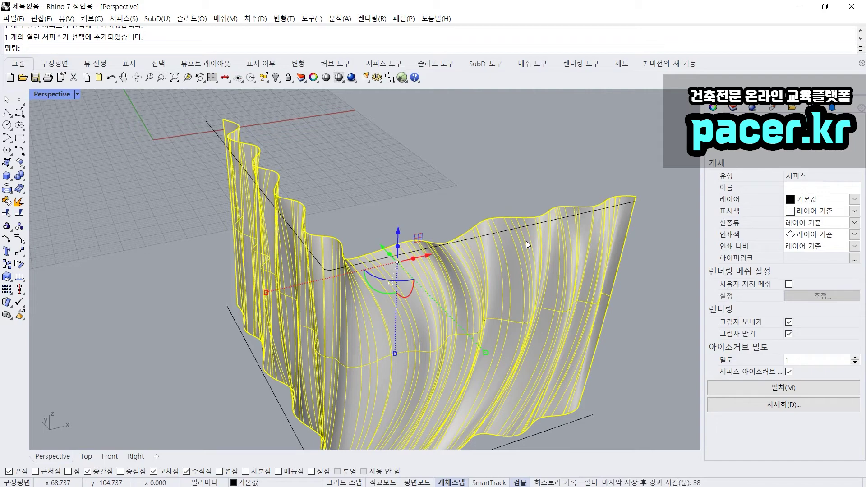
pyautogui.moveTo(309, 208); pyautogui.dragTo(307, 215, button='right')
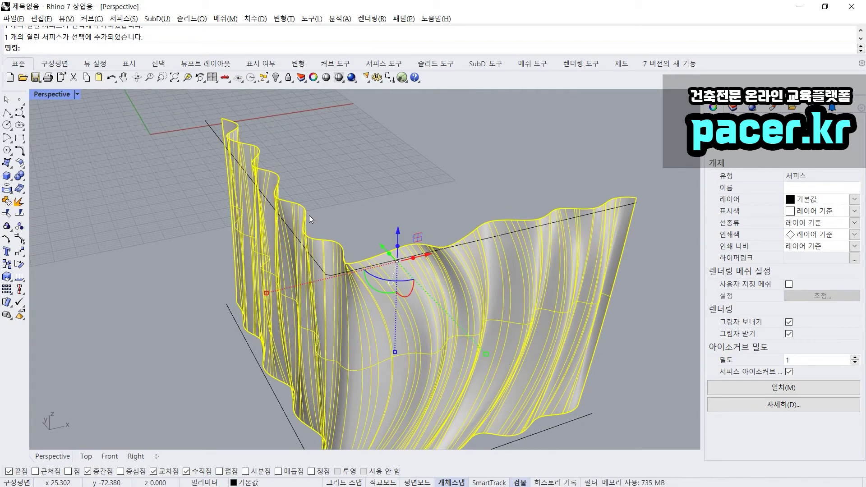
pyautogui.write('ffsetSrf')
pyautogui.press('Return')
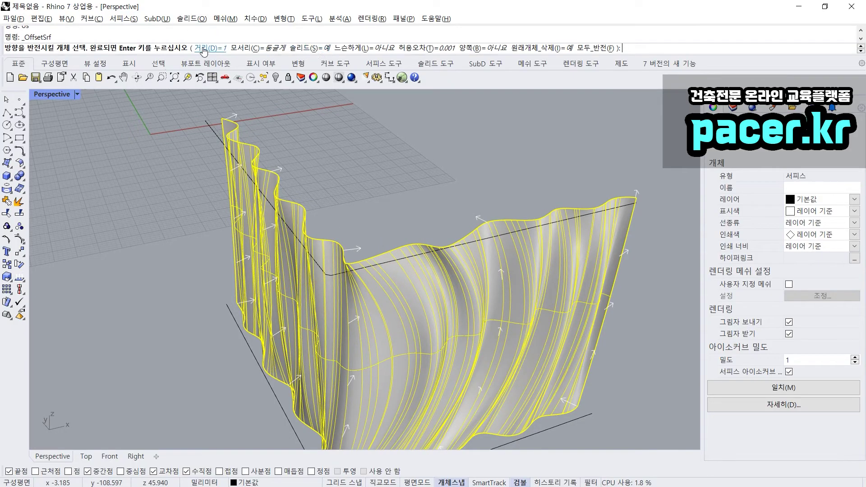
pyautogui.scroll(2, 315, 226)
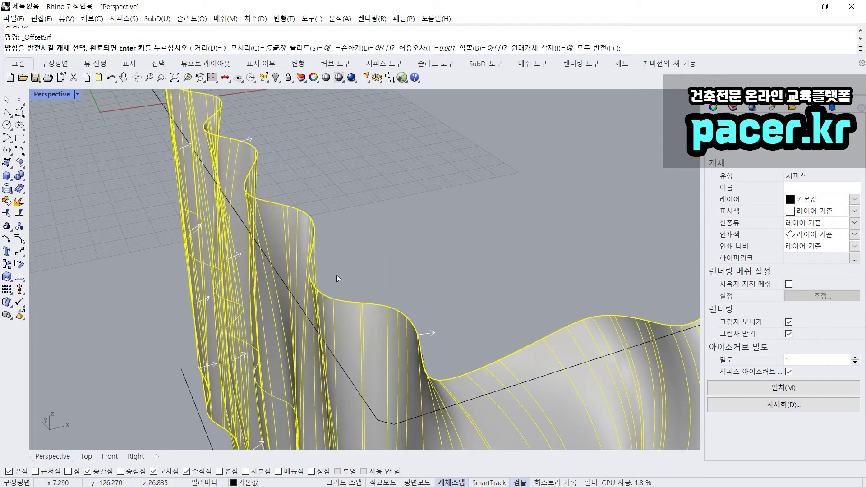
pyautogui.scroll(2, 329, 293)
pyautogui.scroll(-2, 361, 333)
pyautogui.press('Return')
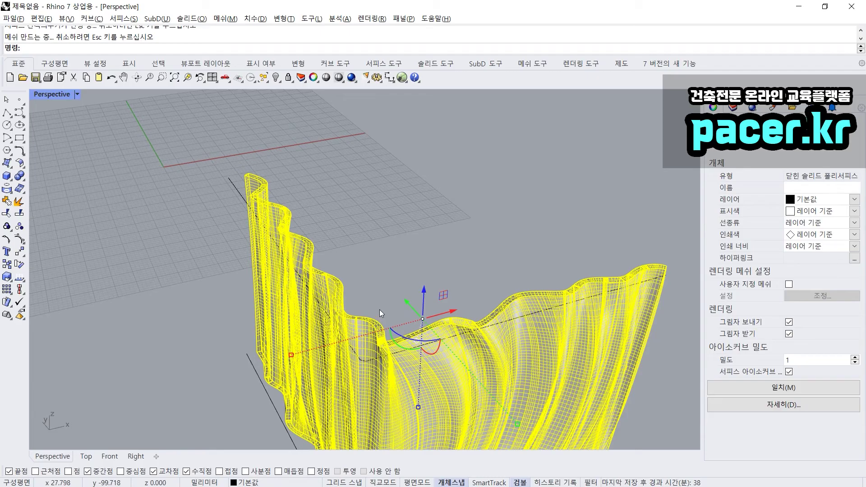
pyautogui.scroll(2, 375, 334)
pyautogui.hotkey('ctrl', 'z')
# Step: Offset the lofted wavy surface by 0.2 mm as a solid
pyautogui.press('Return')
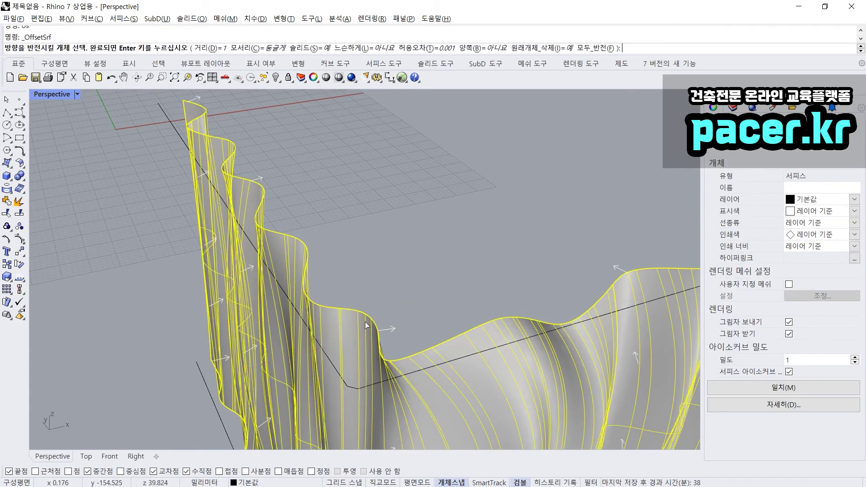
pyautogui.click(208, 48)
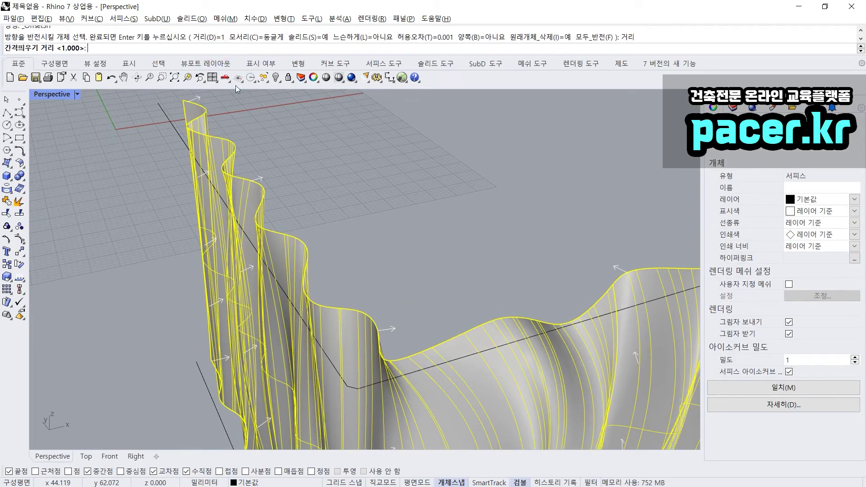
pyautogui.write('0.2')
pyautogui.press('Return')
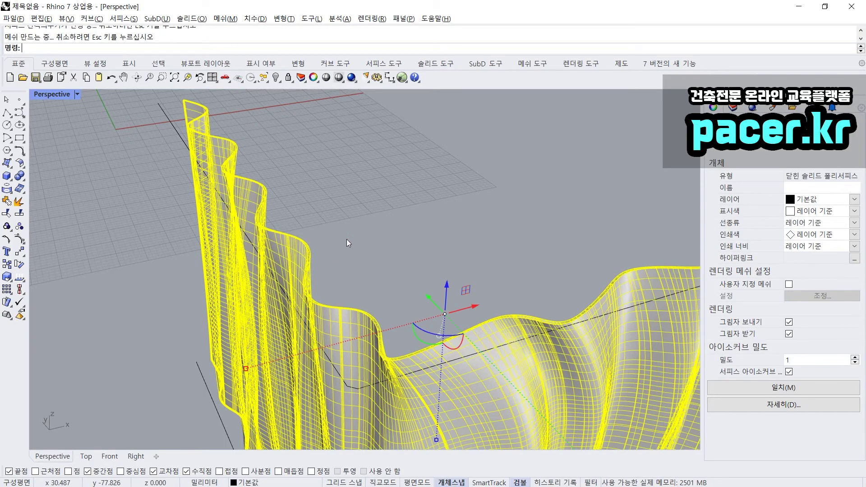
# Step: Examine the thickened wavy wall from several angles, checking its thickness along the upper edge
pyautogui.click(349, 238)
pyautogui.moveTo(330, 286); pyautogui.dragTo(290, 266, button='right')
pyautogui.click(290, 266)
pyautogui.click(321, 193)
pyautogui.moveTo(322, 194); pyautogui.dragTo(338, 253, button='right')
pyautogui.scroll(6, 209, 229)
pyautogui.click(209, 229)
pyautogui.click(332, 223)
pyautogui.scroll(-14, 337, 253)
pyautogui.click(341, 245)
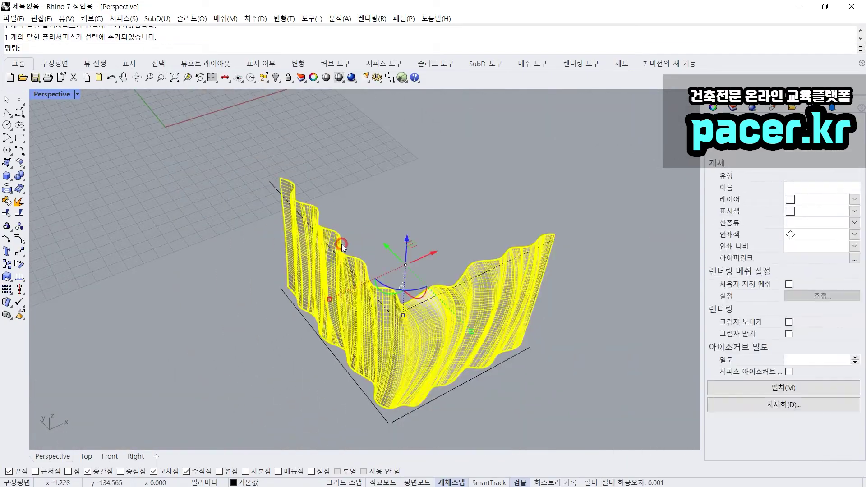
pyautogui.click(361, 245)
pyautogui.scroll(4, 359, 253)
pyautogui.click(358, 261)
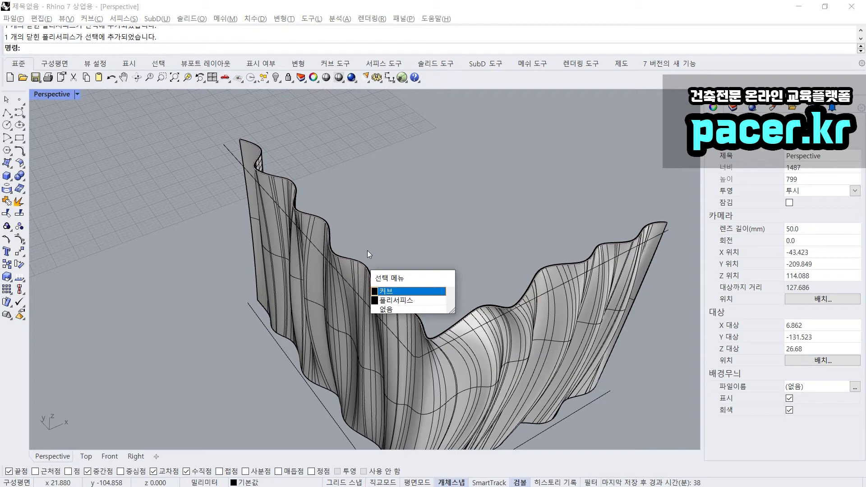
pyautogui.click(379, 234)
pyautogui.scroll(-2, 346, 262)
pyautogui.scroll(-10, 336, 267)
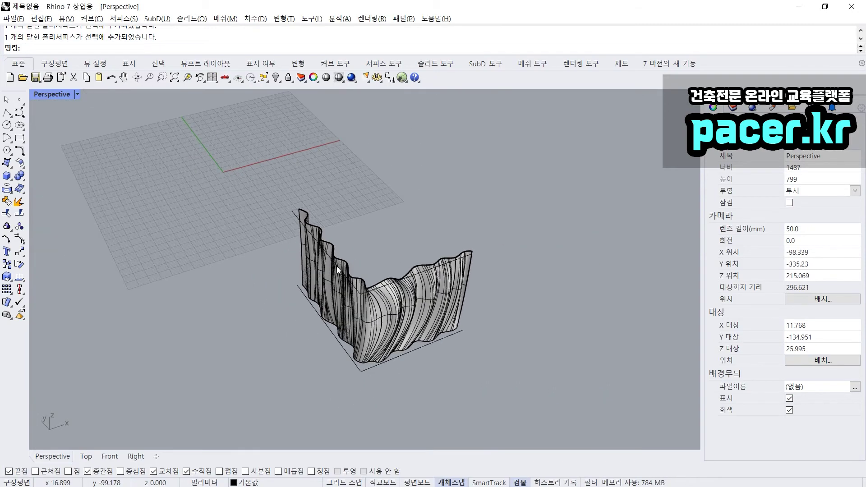
pyautogui.click(331, 285)
pyautogui.click(285, 269)
# Step: Show the hidden building mass and move the wavy wall together with its curves out clear of the building
pyautogui.write('Show')
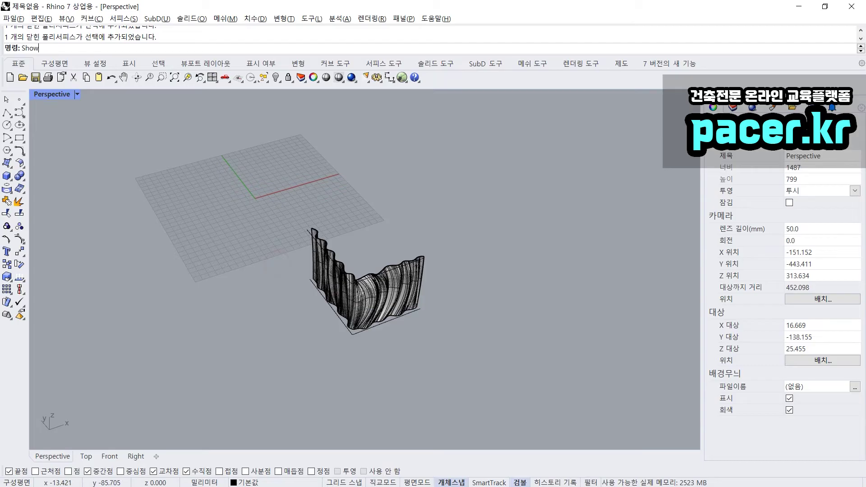
pyautogui.press('Return')
pyautogui.moveTo(272, 373); pyautogui.dragTo(453, 198)
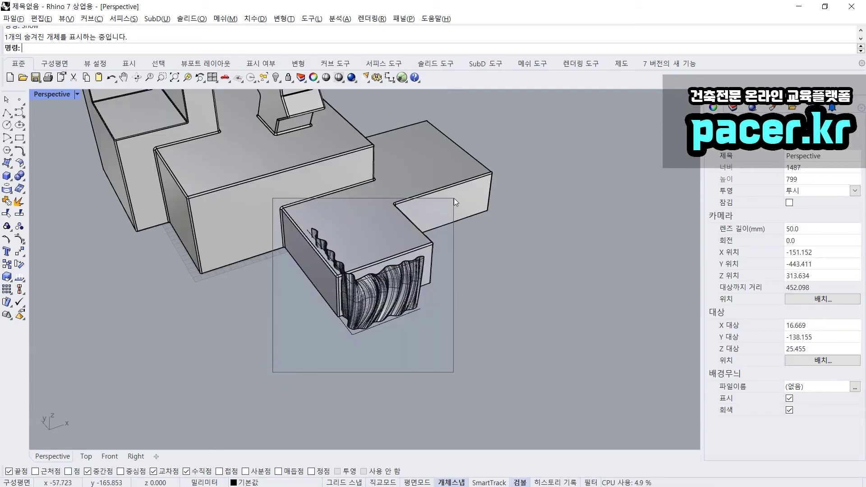
pyautogui.moveTo(392, 259); pyautogui.dragTo(273, 294)
pyautogui.click(274, 278)
pyautogui.moveTo(273, 277); pyautogui.dragTo(263, 242, button='right')
pyautogui.scroll(-3, 359, 270)
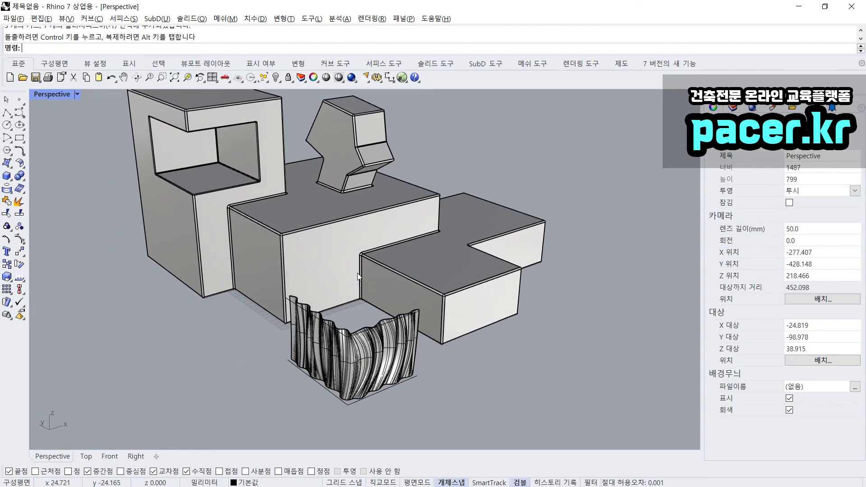
pyautogui.scroll(5, 317, 339)
# Step: Examine the wavy wall solid and the lower guide polyline by selecting them in turn
pyautogui.click(318, 339)
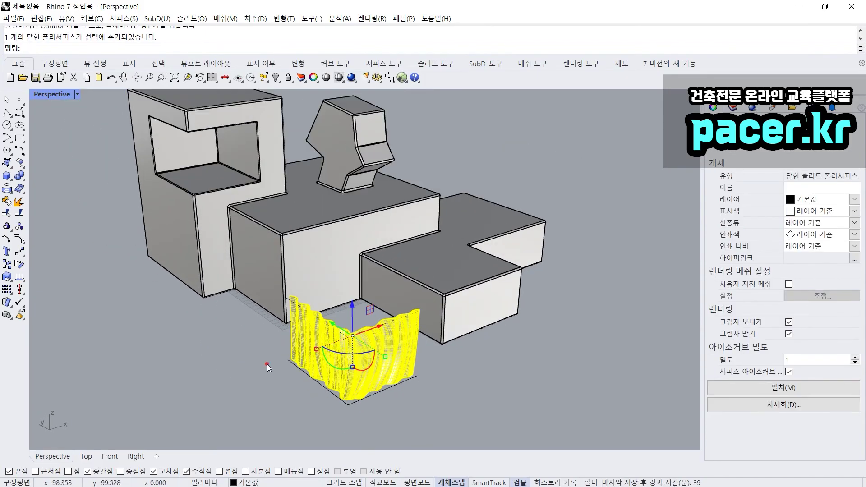
pyautogui.click(267, 364)
pyautogui.scroll(3, 302, 381)
pyautogui.click(308, 376)
pyautogui.click(361, 405)
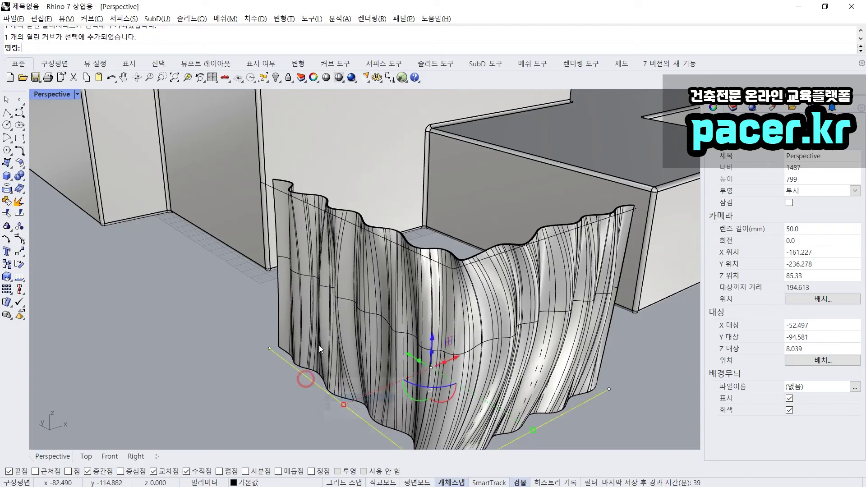
pyautogui.click(326, 288)
pyautogui.click(249, 310)
# Step: Try to move the wavy wall freehand toward the opening in the tall block, and undo the moves
pyautogui.click(304, 315)
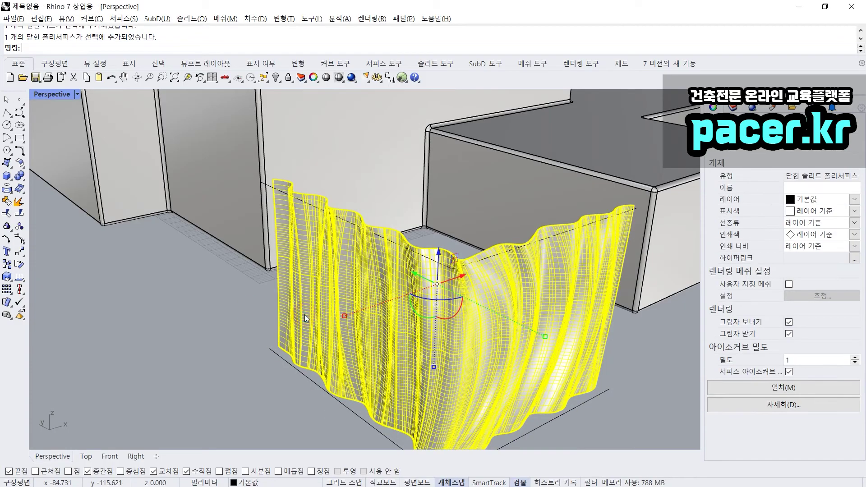
pyautogui.scroll(-10, 305, 315)
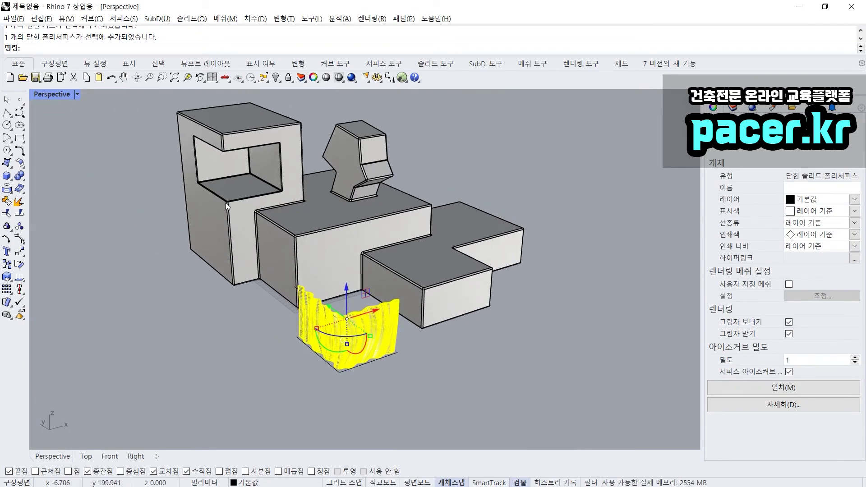
pyautogui.moveTo(322, 310)
pyautogui.mouseDown()
pyautogui.moveTo(223, 233)
pyautogui.moveTo(238, 240)
pyautogui.moveTo(245, 226)
pyautogui.moveTo(238, 182)
pyautogui.mouseUp()
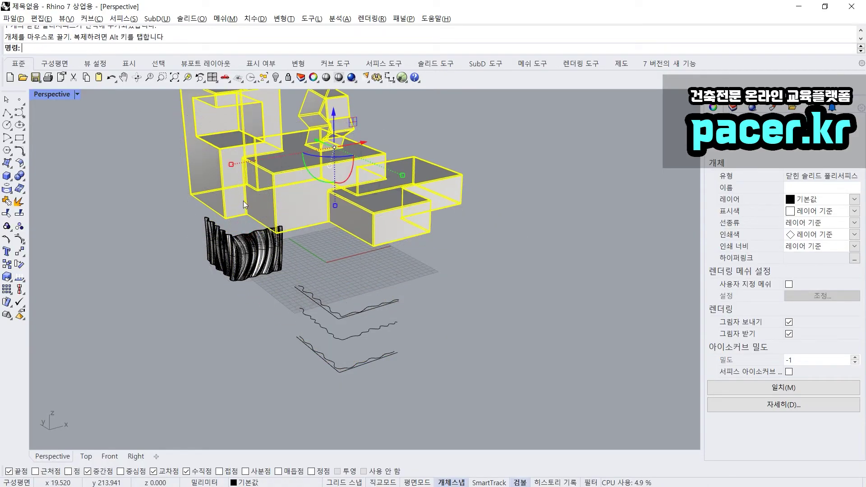
pyautogui.hotkey('ctrl', 'z')
pyautogui.click(199, 312)
pyautogui.hotkey('ctrl', 'z')
pyautogui.click(209, 321)
pyautogui.scroll(6, 310, 329)
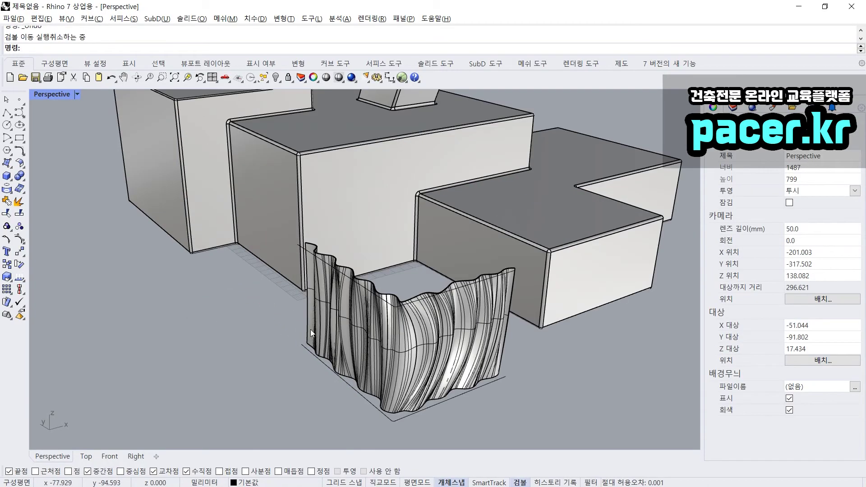
# Step: Examine the end of the lower guide polyline beside the wavy wall as a reference point for placement
pyautogui.click(311, 329)
pyautogui.click(296, 351)
pyautogui.click(302, 346)
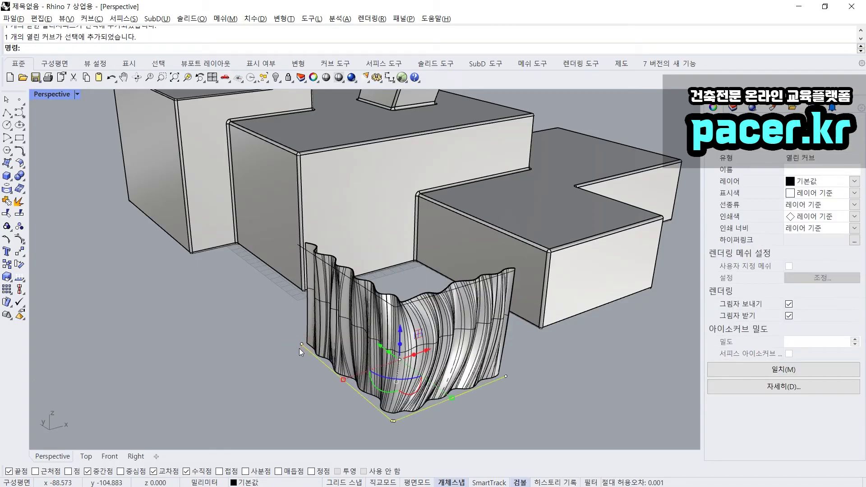
pyautogui.click(299, 348)
pyautogui.scroll(-5, 301, 352)
pyautogui.hotkey('ctrl', '2')
pyautogui.press('b')
pyautogui.moveTo(296, 350); pyautogui.dragTo(301, 352)
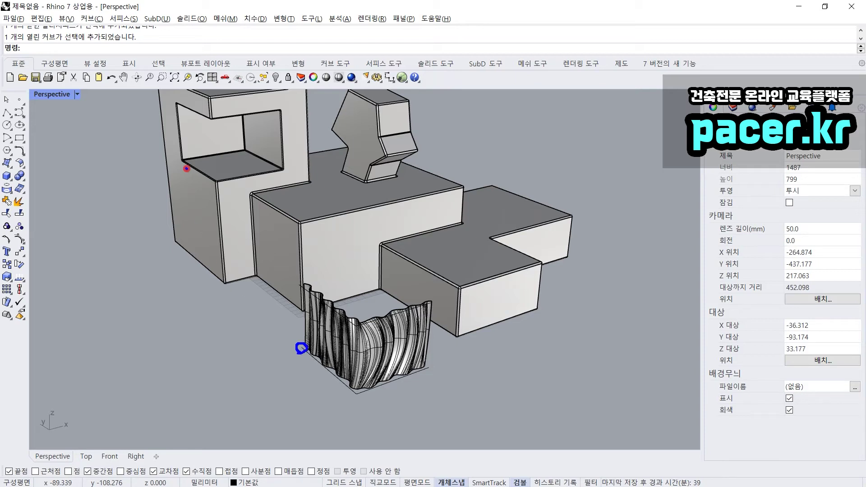
pyautogui.moveTo(184, 173); pyautogui.dragTo(267, 323)
pyautogui.moveTo(300, 300)
pyautogui.mouseDown()
pyautogui.moveTo(300, 341)
pyautogui.moveTo(395, 399)
pyautogui.moveTo(440, 311)
pyautogui.moveTo(317, 276)
pyautogui.mouseUp()
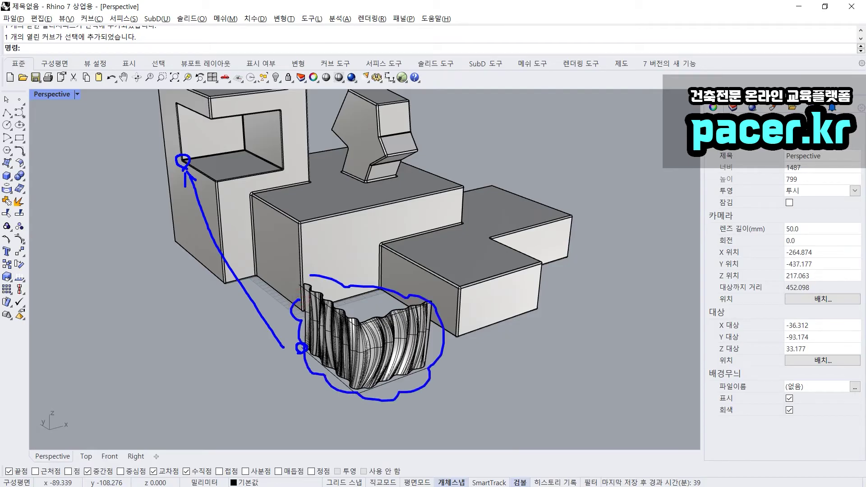
pyautogui.moveTo(205, 117)
pyautogui.mouseDown()
pyautogui.moveTo(180, 123)
pyautogui.moveTo(232, 176)
pyautogui.mouseUp()
pyautogui.moveTo(262, 134); pyautogui.dragTo(197, 115)
pyautogui.press('Escape')
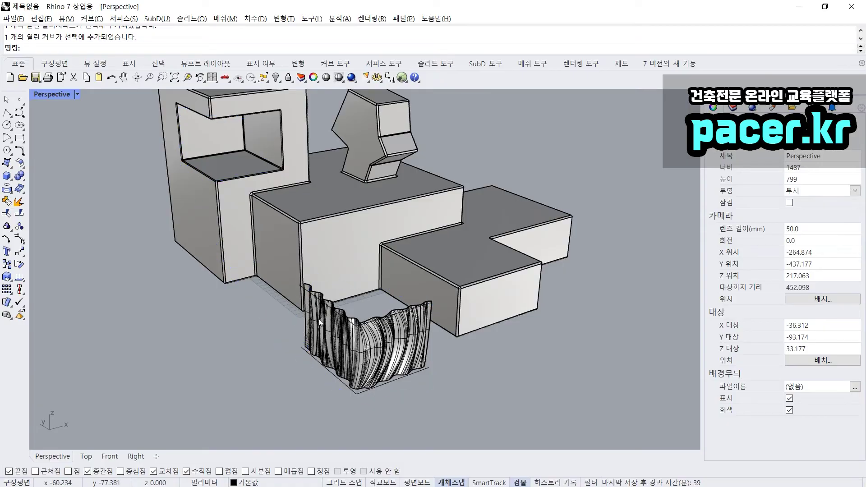
# Step: Move the curtain solid from the end of its guide line to the inner floor corner of the tower's window opening
pyautogui.write('M')
pyautogui.press('Return')
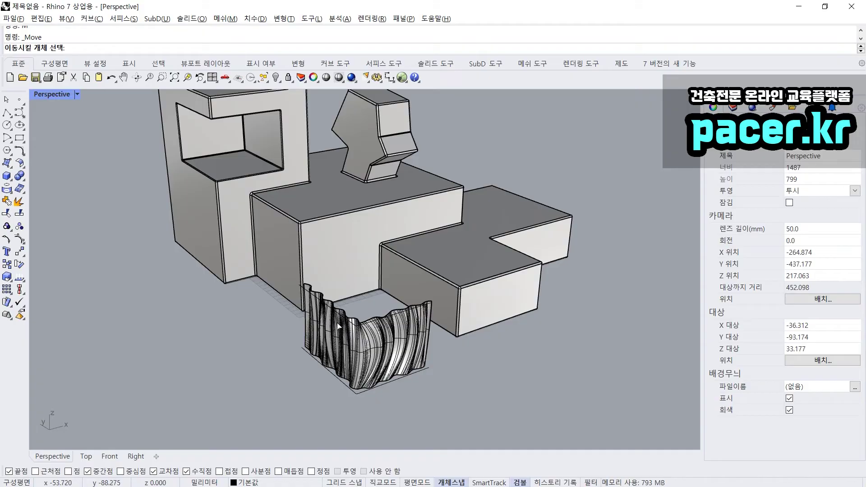
pyautogui.click(337, 324)
pyautogui.press('Return')
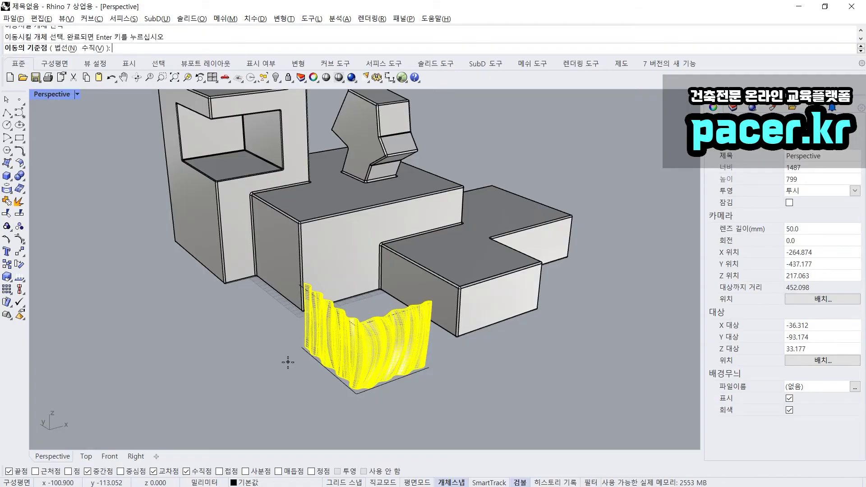
pyautogui.scroll(5, 287, 362)
pyautogui.click(340, 304)
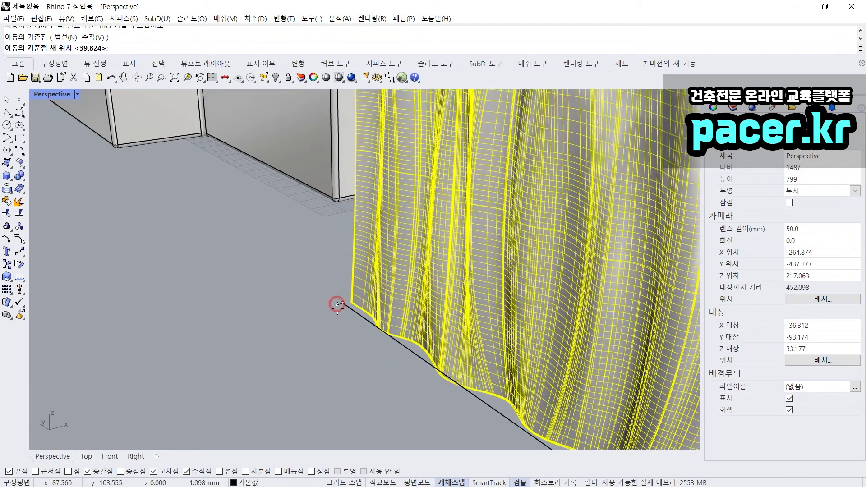
pyautogui.scroll(-5, 337, 307)
pyautogui.scroll(8, 212, 242)
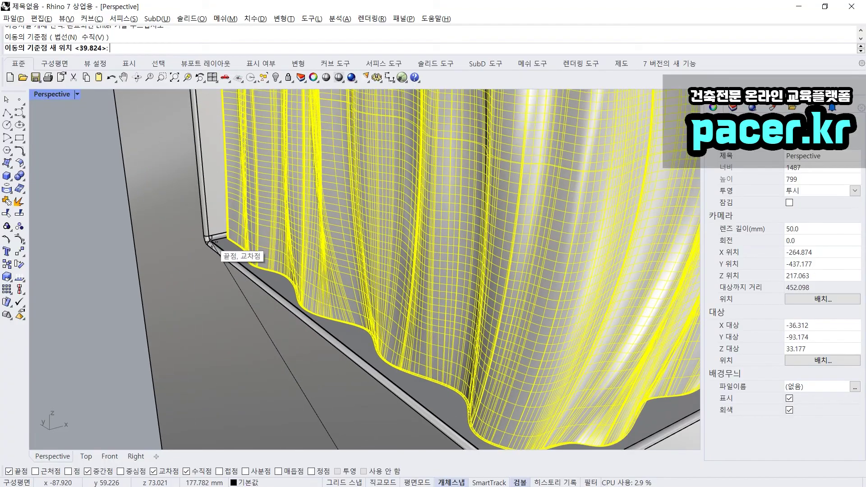
pyautogui.click(212, 242)
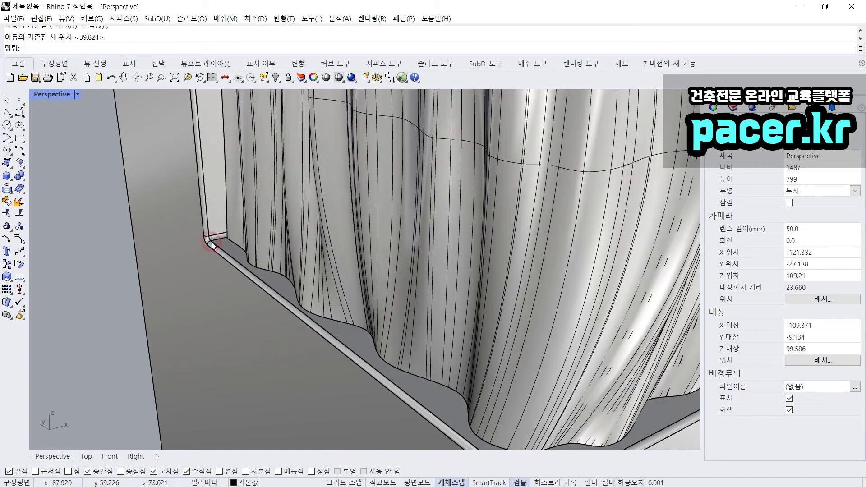
pyautogui.scroll(-6, 212, 242)
pyautogui.moveTo(326, 204)
pyautogui.mouseDown(button='right')
pyautogui.moveTo(289, 168)
pyautogui.moveTo(329, 191)
pyautogui.moveTo(340, 210)
pyautogui.mouseUp(button='right')
pyautogui.click(341, 210)
pyautogui.click(131, 251)
# Step: Delete the five leftover construction curves on the ground in front of the blocks
pyautogui.scroll(-18, 375, 231)
pyautogui.moveTo(387, 311); pyautogui.dragTo(406, 335, button='right')
pyautogui.scroll(10, 406, 335)
pyautogui.moveTo(386, 430); pyautogui.dragTo(691, 195)
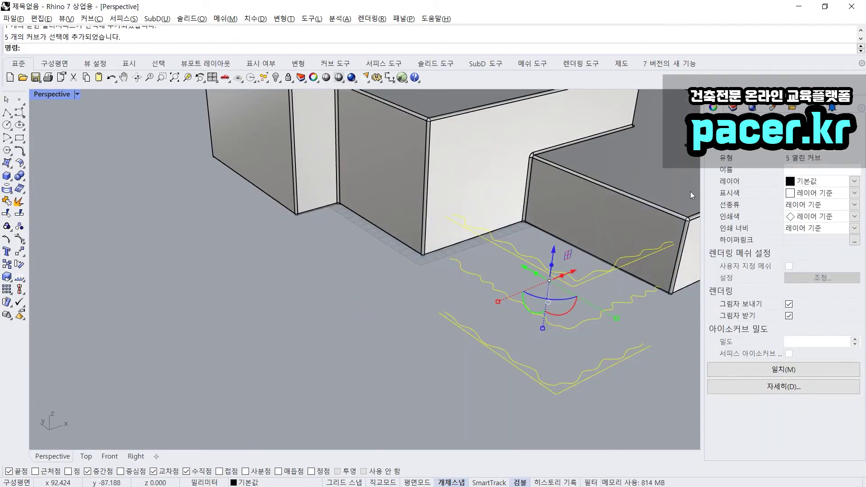
pyautogui.scroll(-8, 553, 264)
# Step: Zoom to the curtain in the window opening and examine the lines across its folds up close
pyautogui.click(312, 247)
pyautogui.click(423, 181)
pyautogui.write('zs')
pyautogui.press('Return')
pyautogui.press('Escape')
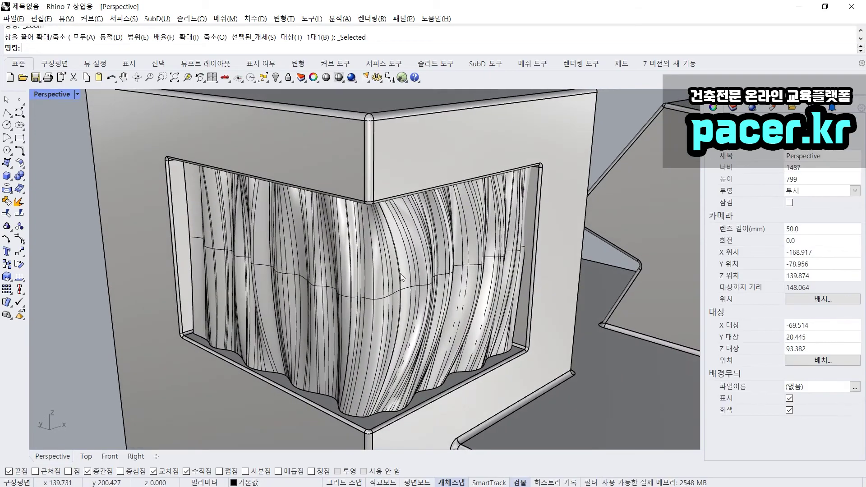
pyautogui.scroll(6, 404, 261)
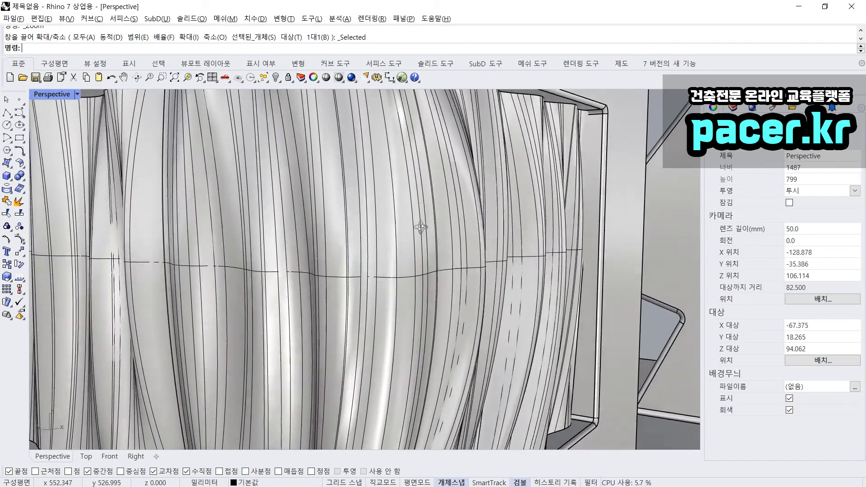
pyautogui.moveTo(421, 227); pyautogui.dragTo(478, 231, button='right')
pyautogui.keyDown('shift'); pyautogui.moveTo(318, 230); pyautogui.dragTo(392, 229, button='right'); pyautogui.keyUp('shift')
pyautogui.scroll(2, 397, 226)
pyautogui.moveTo(537, 219); pyautogui.dragTo(382, 223, button='right')
# Step: Turn off the surface isocurve display for the curtain polysurface
pyautogui.click(383, 224)
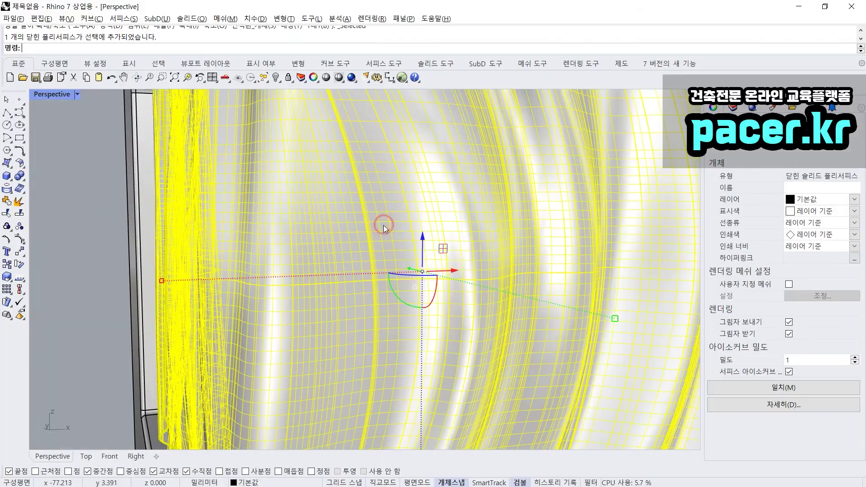
pyautogui.scroll(-3, 381, 226)
pyautogui.click(112, 245)
pyautogui.click(339, 251)
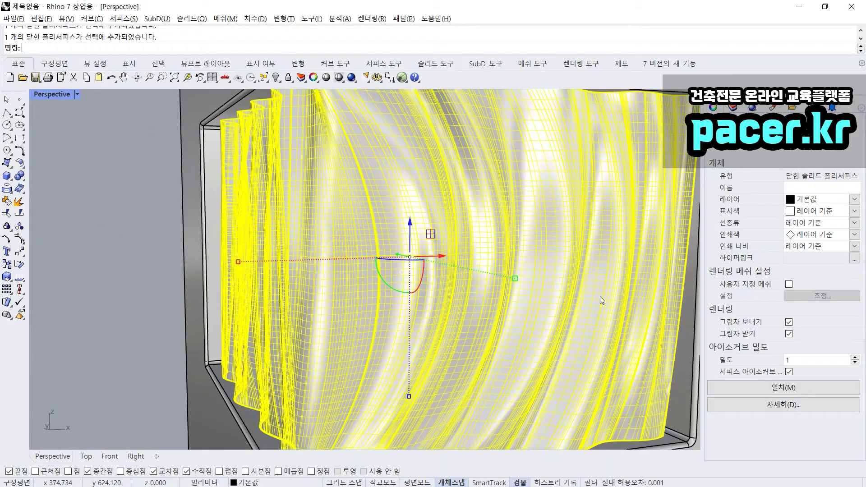
pyautogui.click(789, 374)
pyautogui.click(145, 257)
pyautogui.moveTo(146, 257); pyautogui.dragTo(340, 249, button='right')
# Step: Examine the curtain's shaded folds and its fit within the tower's window opening
pyautogui.scroll(-8, 254, 267)
pyautogui.scroll(-4, 338, 250)
pyautogui.moveTo(339, 248)
pyautogui.mouseDown(button='right')
pyautogui.moveTo(348, 250)
pyautogui.moveTo(358, 220)
pyautogui.moveTo(353, 246)
pyautogui.mouseUp(button='right')
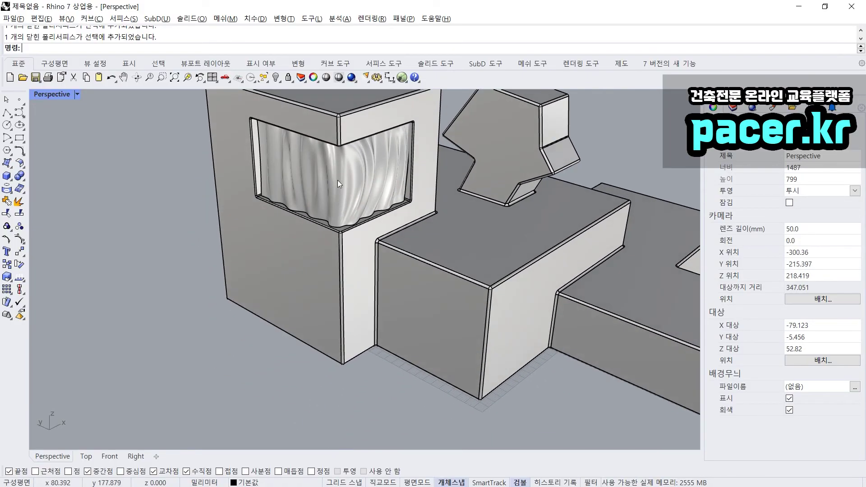
pyautogui.scroll(8, 334, 187)
pyautogui.keyDown('shift'); pyautogui.moveTo(342, 175); pyautogui.dragTo(338, 195, button='right'); pyautogui.keyUp('shift')
pyautogui.click(343, 209)
pyautogui.scroll(-6, 343, 208)
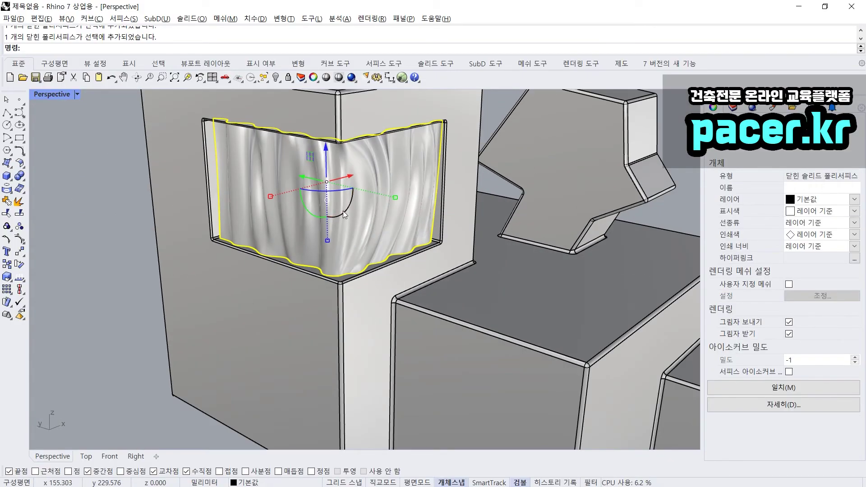
pyautogui.press('Escape')
pyautogui.moveTo(285, 307); pyautogui.dragTo(326, 269, button='right')
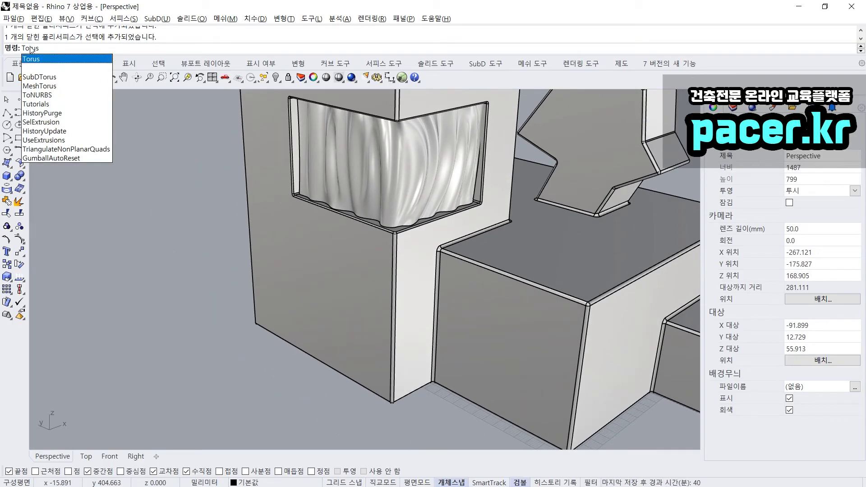
# Step: Create a freehand torus on the ground plane in front of the tower
pyautogui.click(34, 59)
pyautogui.click(188, 376)
pyautogui.click(203, 392)
pyautogui.click(192, 377)
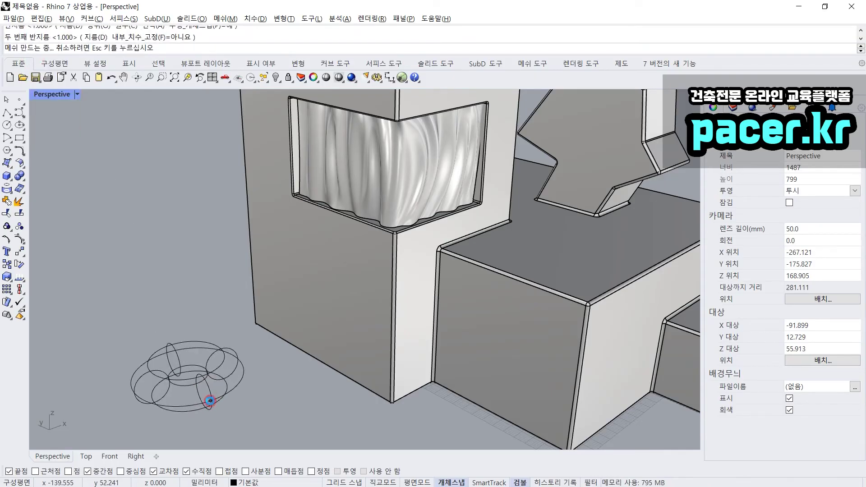
# Step: Move the torus up into the tower's window opening
pyautogui.click(187, 378)
pyautogui.moveTo(203, 352); pyautogui.dragTo(415, 207)
pyautogui.moveTo(416, 208); pyautogui.dragTo(440, 219, button='right')
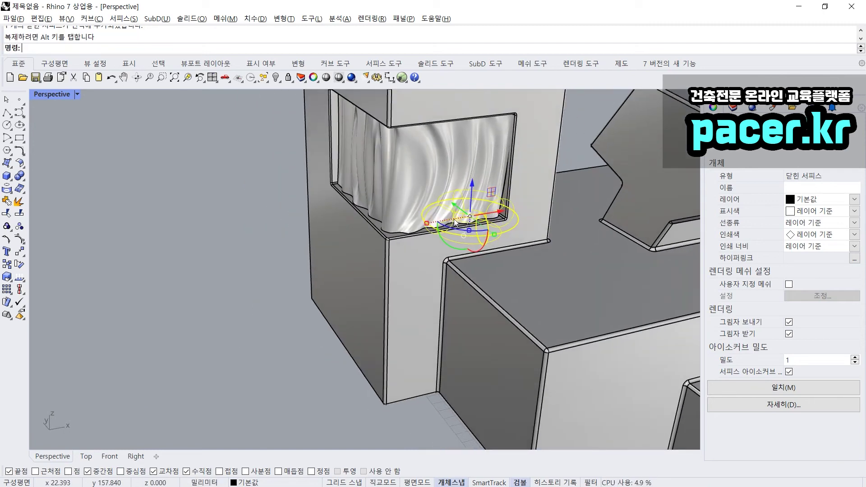
pyautogui.moveTo(479, 215); pyautogui.dragTo(232, 251)
pyautogui.moveTo(241, 280); pyautogui.dragTo(247, 301, button='right')
pyautogui.moveTo(175, 277); pyautogui.dragTo(384, 118)
pyautogui.write('zs')
pyautogui.press('space')
pyautogui.moveTo(394, 230); pyautogui.dragTo(345, 184, button='right')
pyautogui.scroll(-14, 306, 163)
pyautogui.press('Escape')
pyautogui.scroll(9, 293, 183)
# Step: Hide the curtain to expose the inside of the window opening
pyautogui.click(270, 192)
pyautogui.moveTo(269, 194); pyautogui.dragTo(352, 241, button='right')
pyautogui.hotkey('ctrl', 'h')
# Step: Adjust the torus's position so it sits in the middle of the window opening
pyautogui.click(399, 230)
pyautogui.moveTo(400, 216); pyautogui.dragTo(364, 248)
pyautogui.moveTo(367, 248); pyautogui.dragTo(359, 267, button='right')
pyautogui.press('Escape')
pyautogui.click(362, 269)
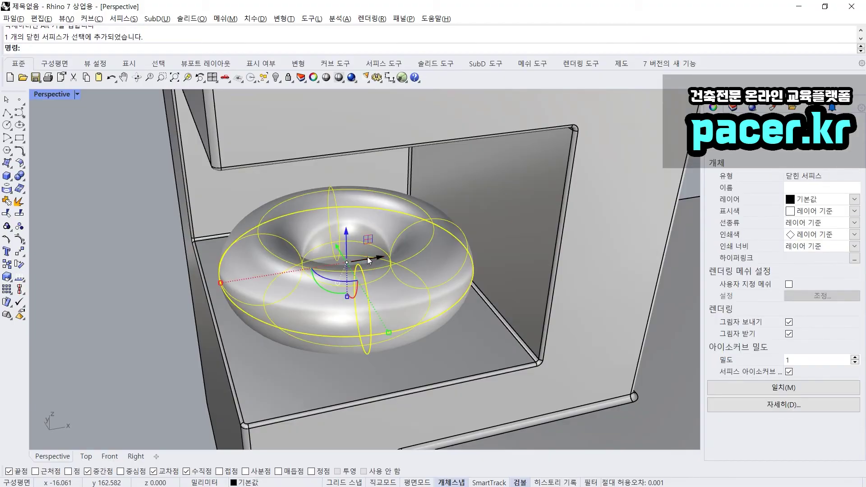
pyautogui.moveTo(366, 256); pyautogui.dragTo(361, 259)
pyautogui.press('Escape')
pyautogui.moveTo(361, 258); pyautogui.dragTo(353, 270, button='right')
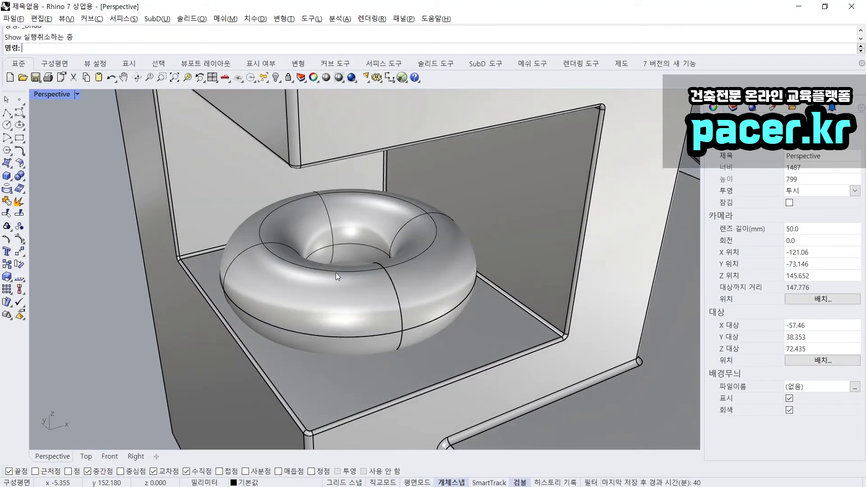
# Step: Scale the torus down slightly so it fits on the floor of the window opening
pyautogui.click(333, 283)
pyautogui.moveTo(332, 284); pyautogui.dragTo(331, 284, button='right')
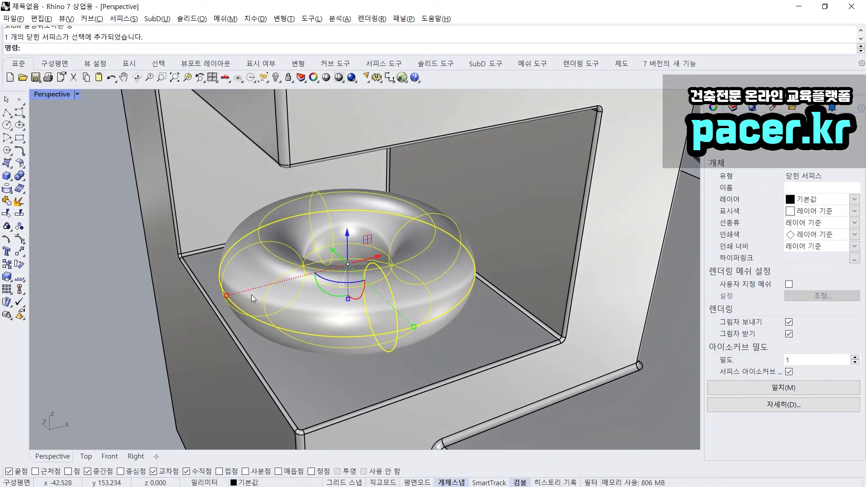
pyautogui.moveTo(227, 297); pyautogui.dragTo(258, 289)
pyautogui.moveTo(259, 289); pyautogui.dragTo(314, 229, button='right')
pyautogui.press('Escape')
pyautogui.click(344, 214)
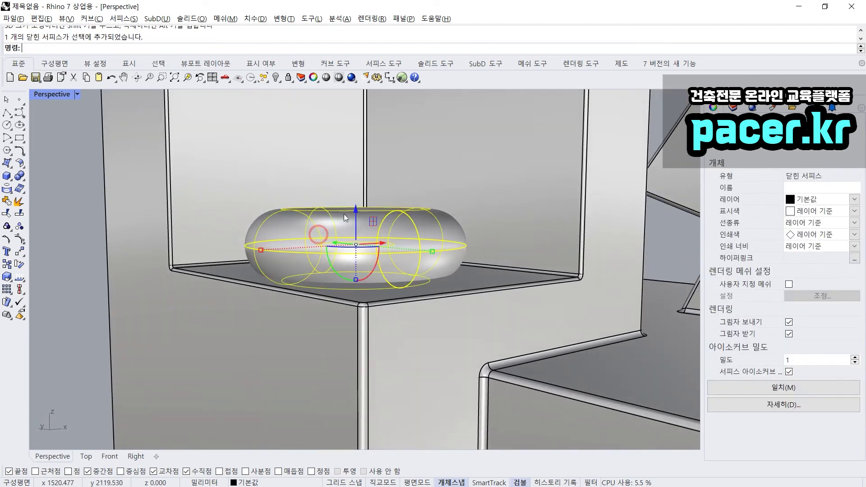
pyautogui.press('Escape')
pyautogui.moveTo(356, 210)
pyautogui.mouseDown(button='right')
pyautogui.moveTo(288, 236)
pyautogui.moveTo(296, 236)
pyautogui.mouseUp(button='right')
# Step: Show the hidden curtain again in front of the torus
pyautogui.hotkey('ctrl', 'alt', 'h')
pyautogui.scroll(-5, 334, 220)
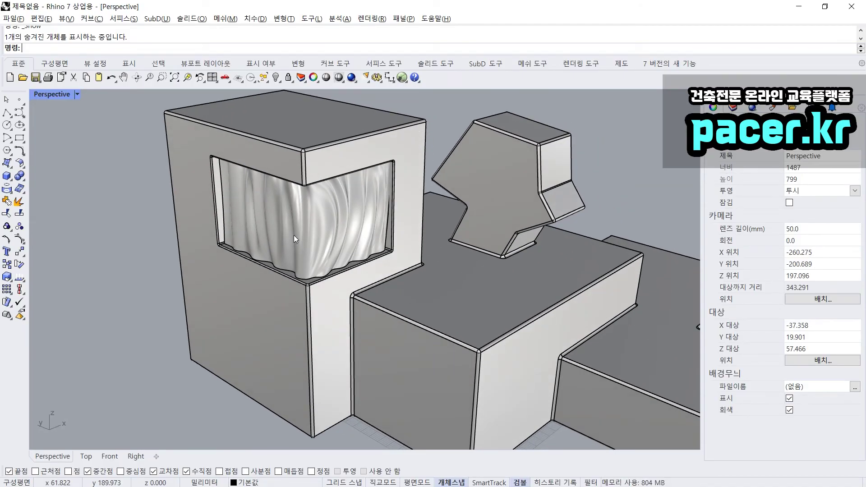
pyautogui.scroll(-5, 291, 234)
pyautogui.scroll(3, 364, 257)
pyautogui.moveTo(365, 257); pyautogui.dragTo(446, 199, button='right')
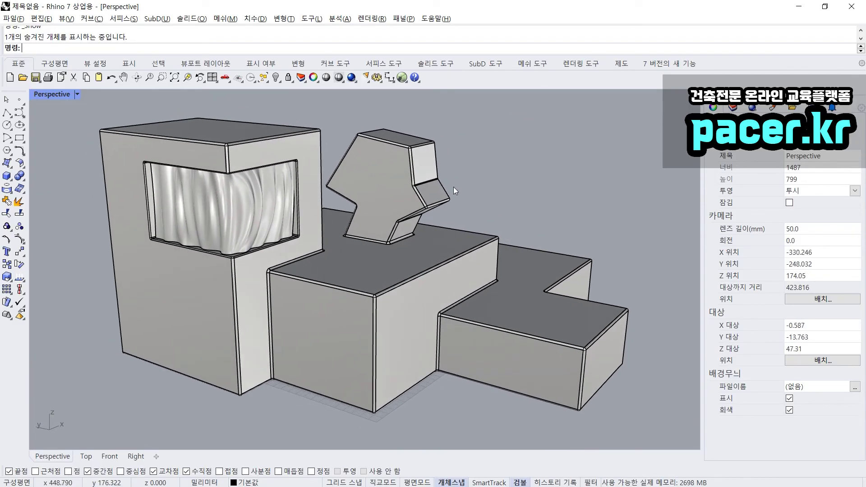
pyautogui.click(455, 185)
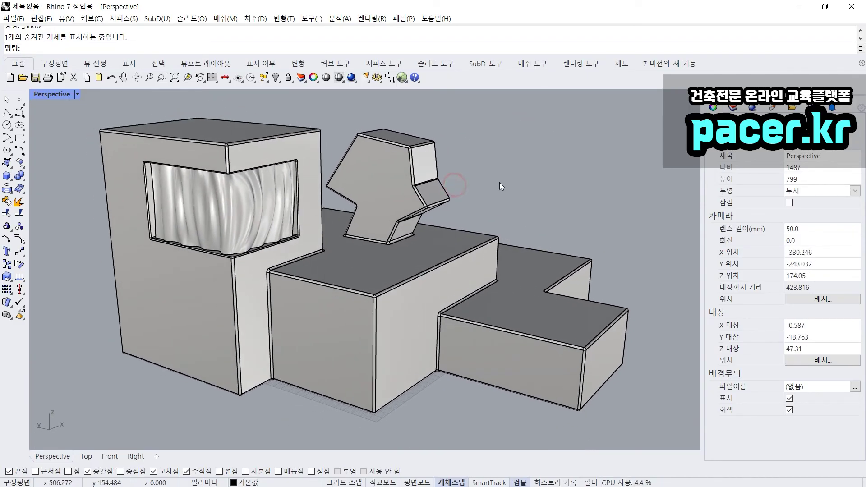
pyautogui.click(569, 178)
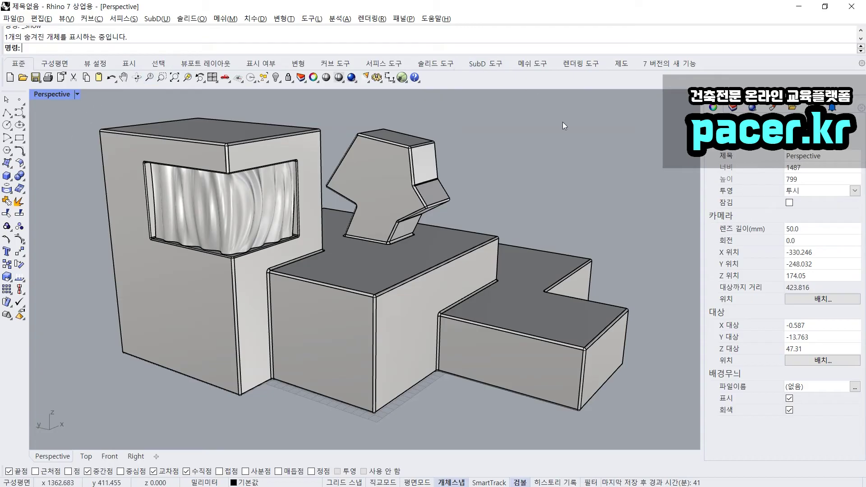
pyautogui.hotkey('ctrl', 'a')
pyautogui.click(206, 176)
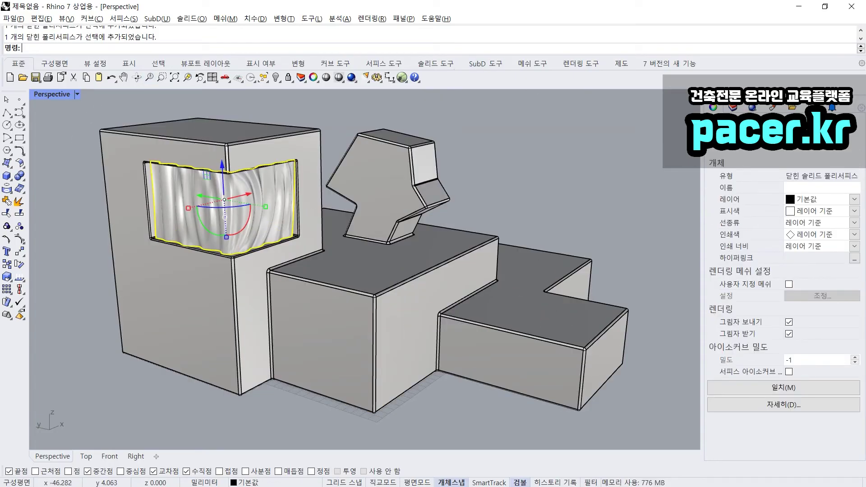
pyautogui.click(332, 144)
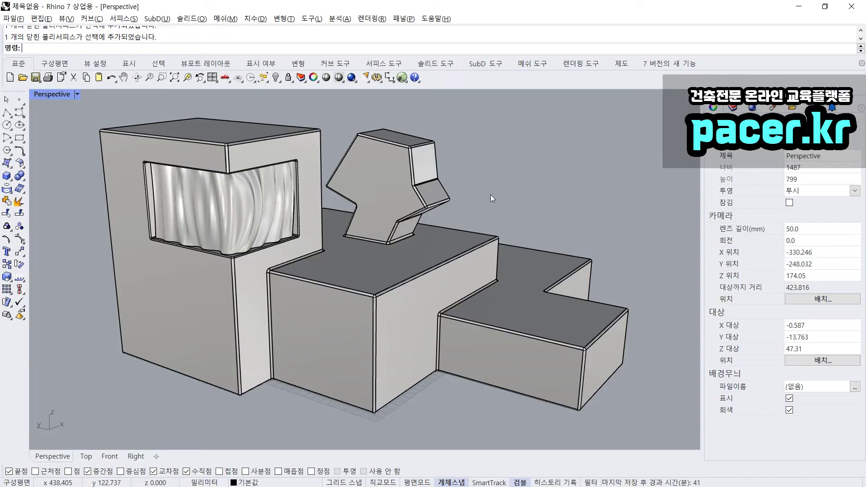
pyautogui.moveTo(486, 193); pyautogui.dragTo(471, 191, button='right')
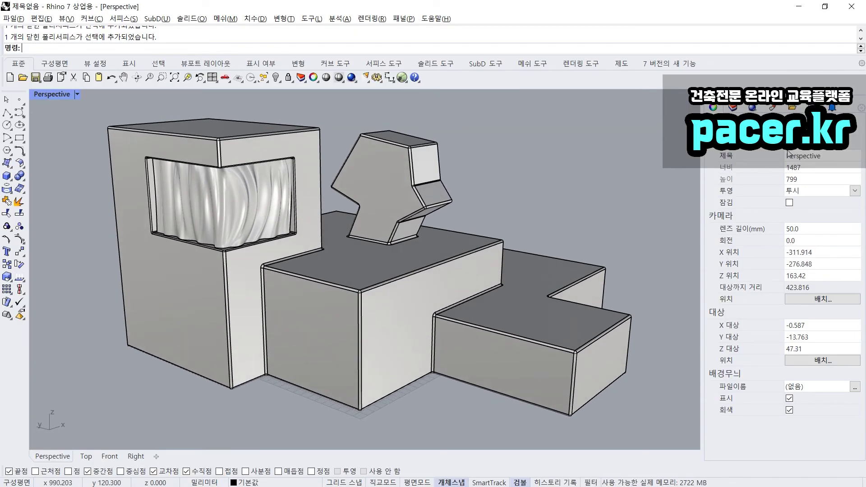
pyautogui.click(413, 200)
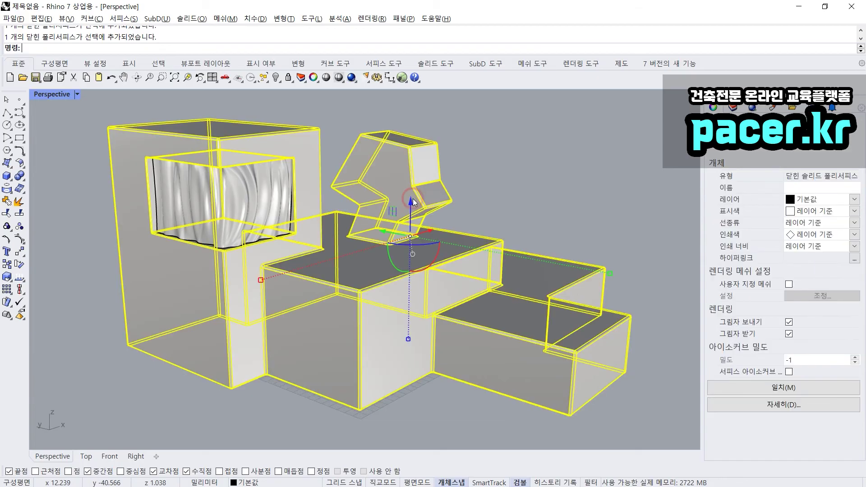
pyautogui.click(792, 372)
pyautogui.click(789, 374)
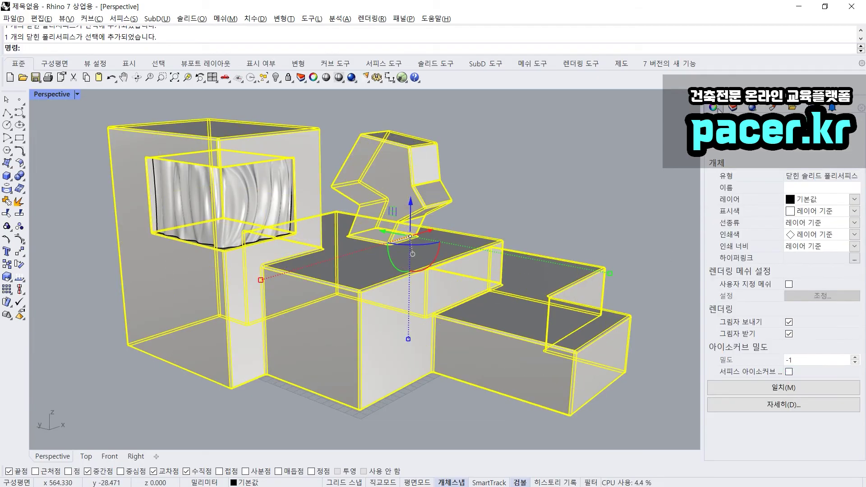
pyautogui.click(626, 114)
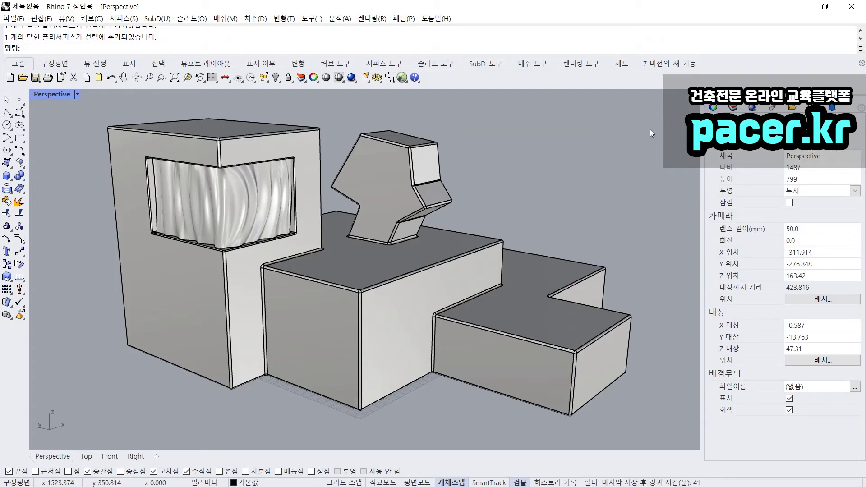
pyautogui.click(434, 167)
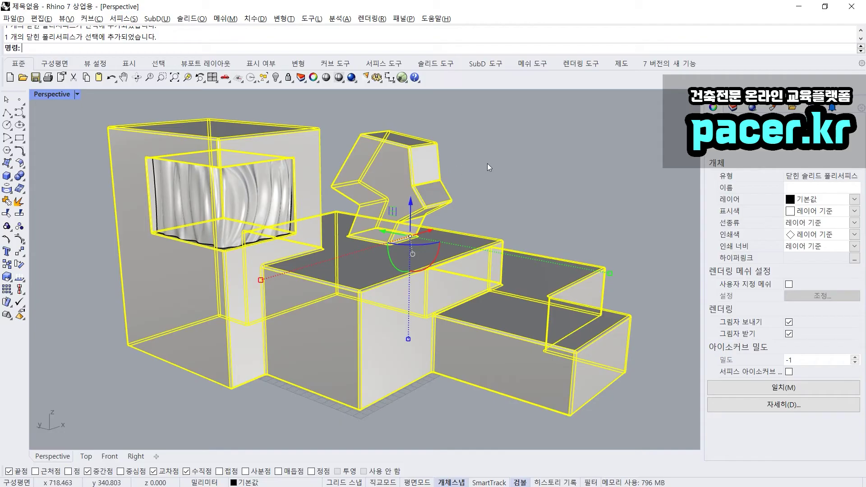
pyautogui.click(487, 163)
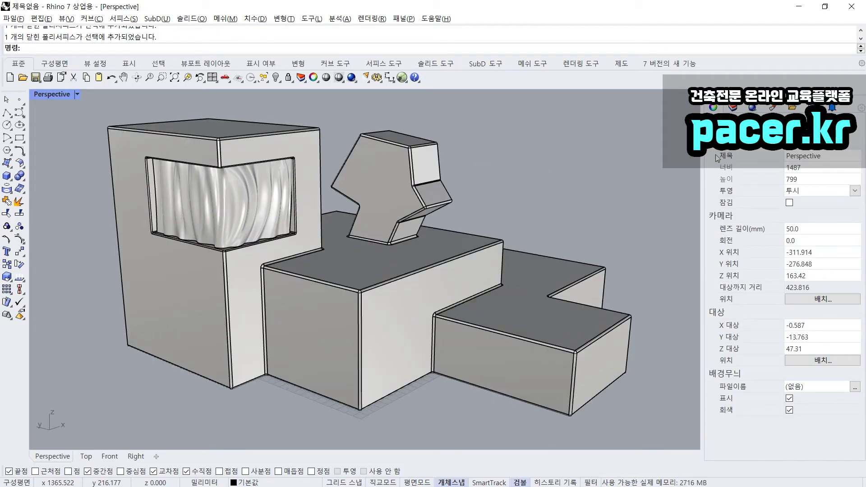
# Step: Set the perspective viewport's projection to two-point perspective and orbit to a side view of the blocks
pyautogui.click(828, 191)
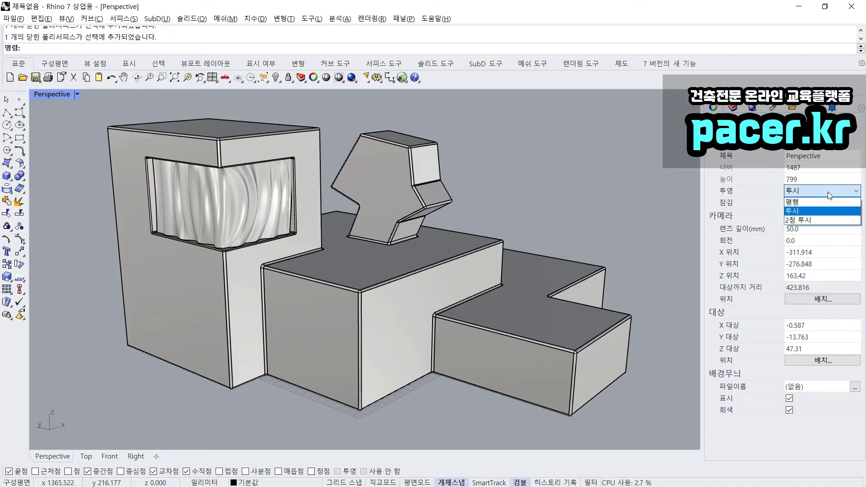
pyautogui.click(828, 220)
pyautogui.moveTo(537, 225); pyautogui.dragTo(464, 218, button='right')
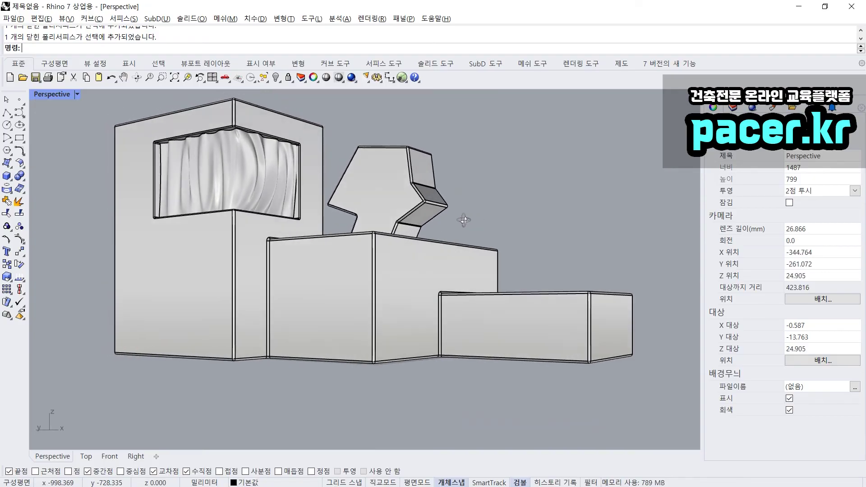
pyautogui.moveTo(102, 110); pyautogui.dragTo(119, 399)
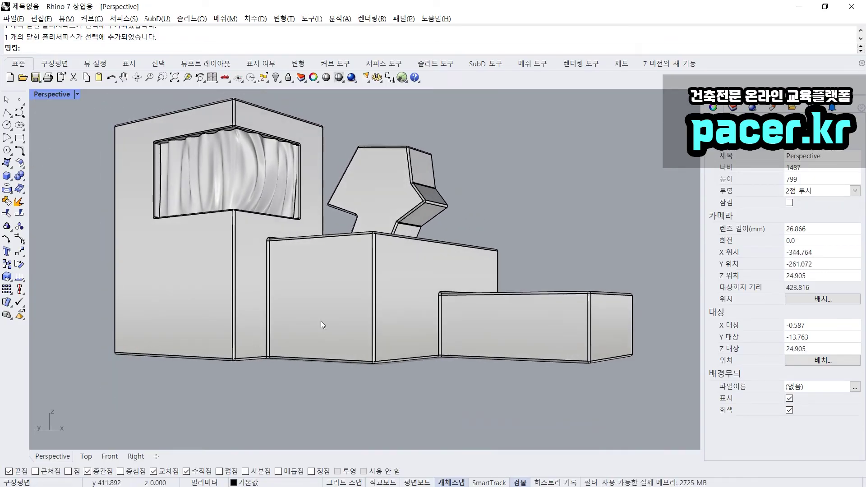
pyautogui.moveTo(659, 343); pyautogui.dragTo(632, 413)
pyautogui.moveTo(499, 404); pyautogui.dragTo(561, 196)
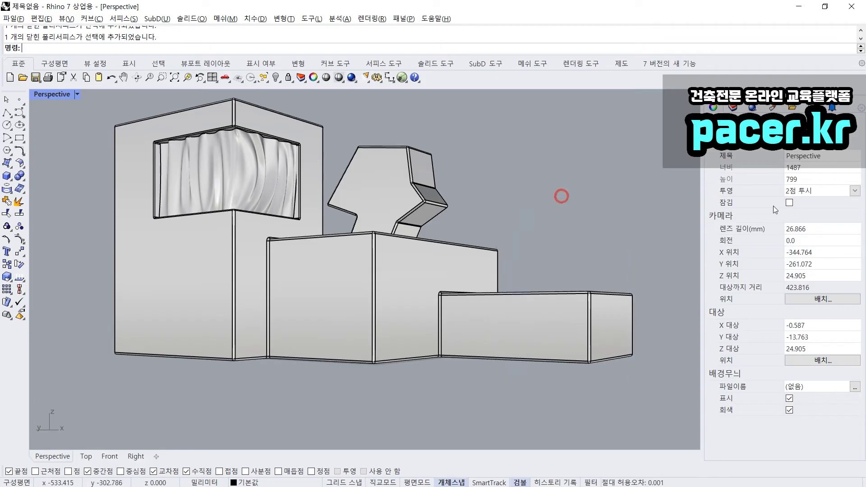
# Step: Switch the viewport's projection to ordinary perspective and orbit to look at the blocks from slightly above
pyautogui.click(821, 191)
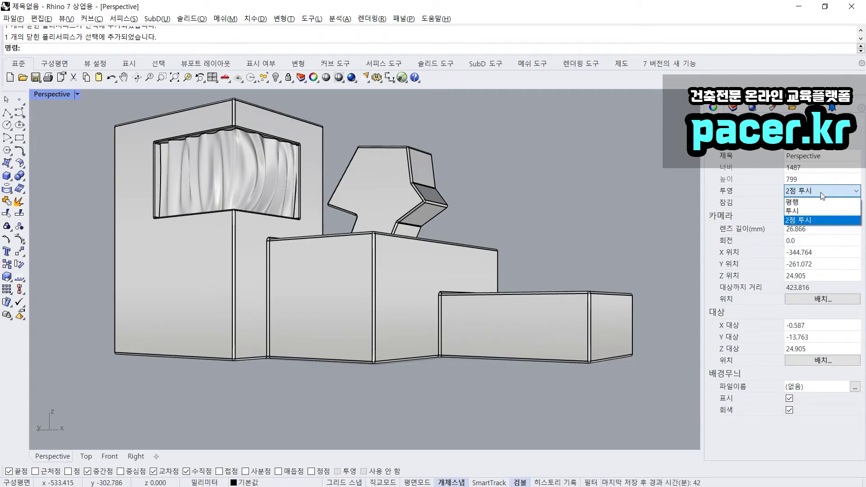
pyautogui.click(807, 211)
pyautogui.click(807, 231)
pyautogui.click(810, 228)
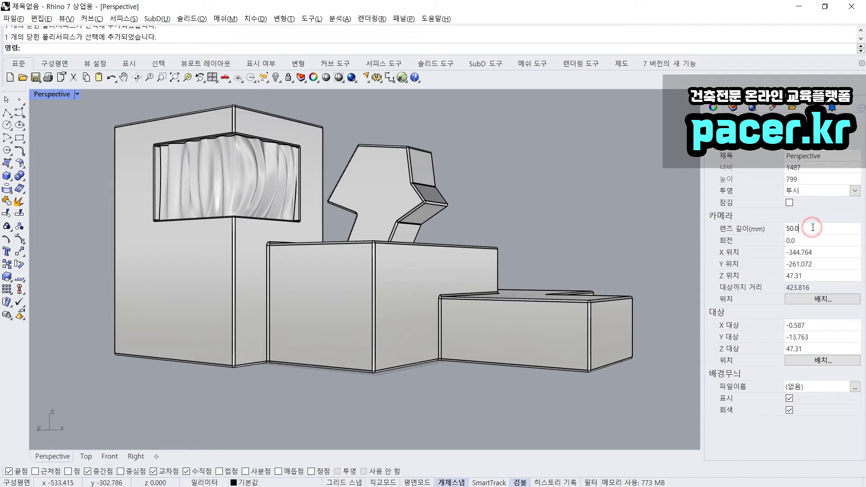
pyautogui.moveTo(587, 208); pyautogui.dragTo(474, 240, button='right')
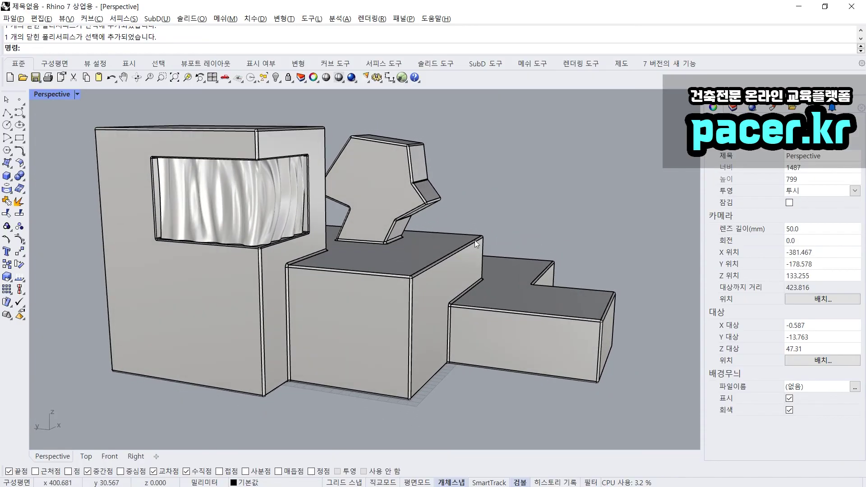
# Step: Set the viewport's projection to parallel and orbit to an axonometric view of the blocks from above
pyautogui.click(825, 194)
pyautogui.click(820, 202)
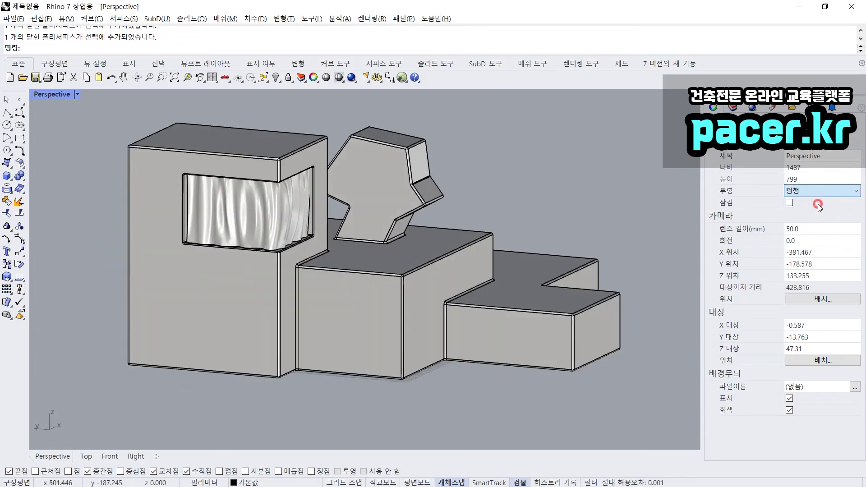
pyautogui.moveTo(614, 216); pyautogui.dragTo(526, 241, button='right')
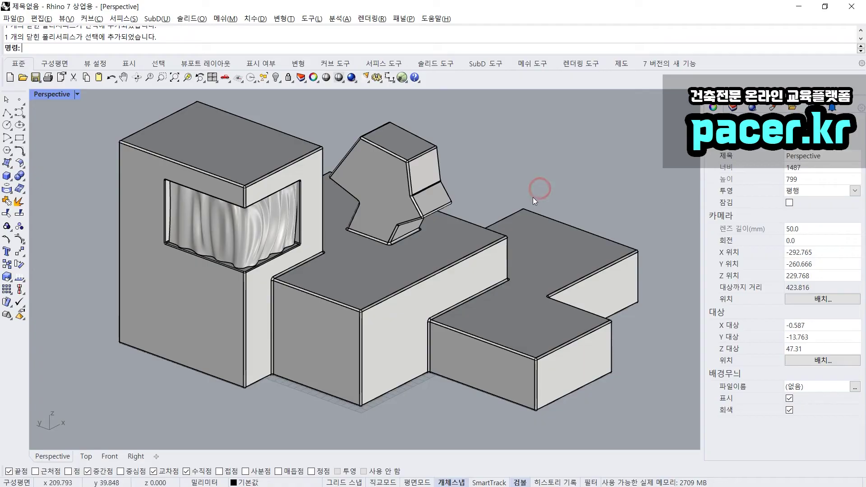
pyautogui.moveTo(530, 229); pyautogui.dragTo(522, 249, button='right')
pyautogui.click(535, 169)
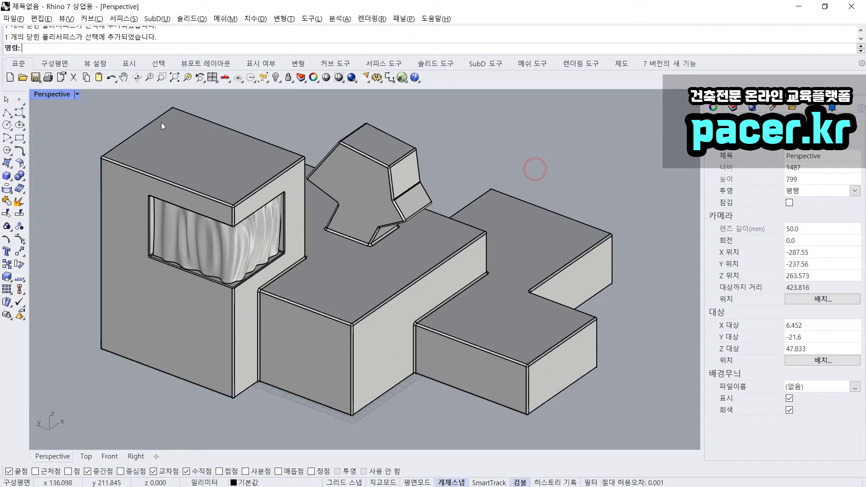
# Step: Preview the axonometric view in Rendered display mode and return the viewport to Shaded mode
pyautogui.click(64, 93)
pyautogui.click(86, 153)
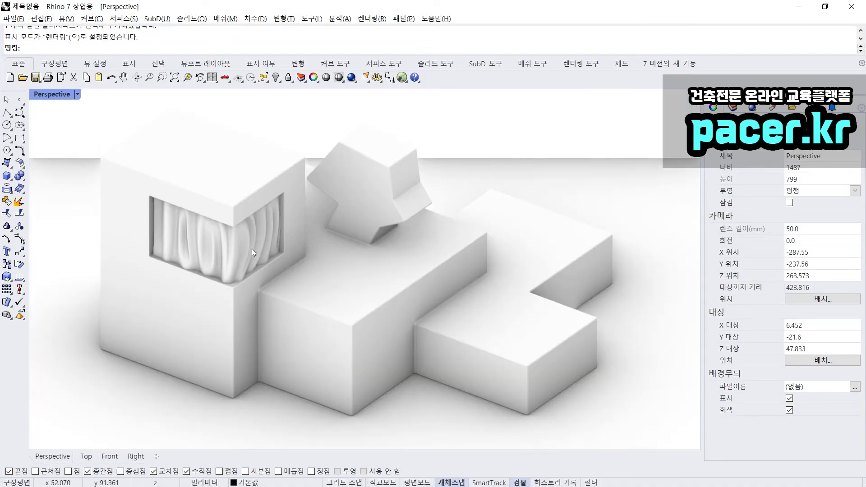
pyautogui.moveTo(277, 264)
pyautogui.mouseDown(button='right')
pyautogui.moveTo(299, 267)
pyautogui.moveTo(270, 267)
pyautogui.mouseUp(button='right')
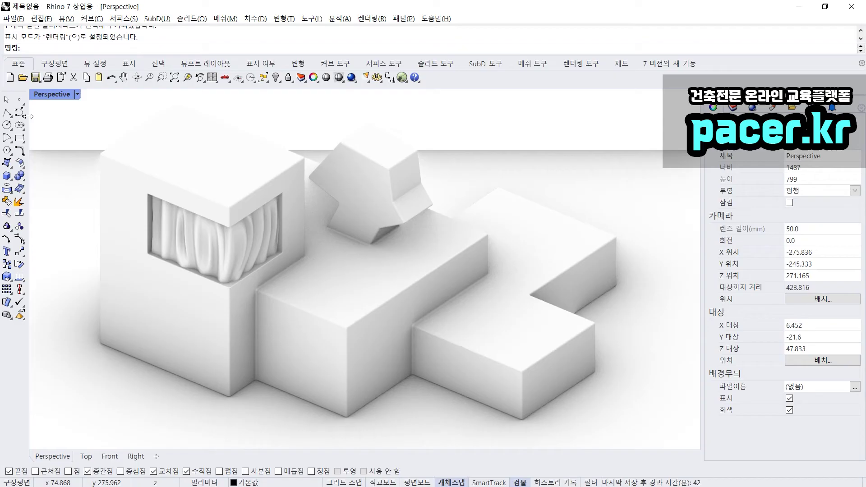
pyautogui.click(60, 94)
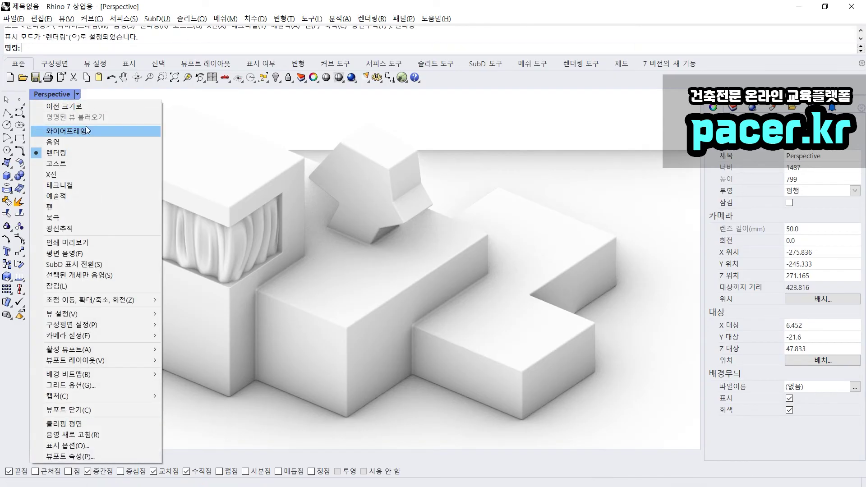
pyautogui.click(80, 141)
pyautogui.moveTo(190, 221); pyautogui.dragTo(201, 217, button='right')
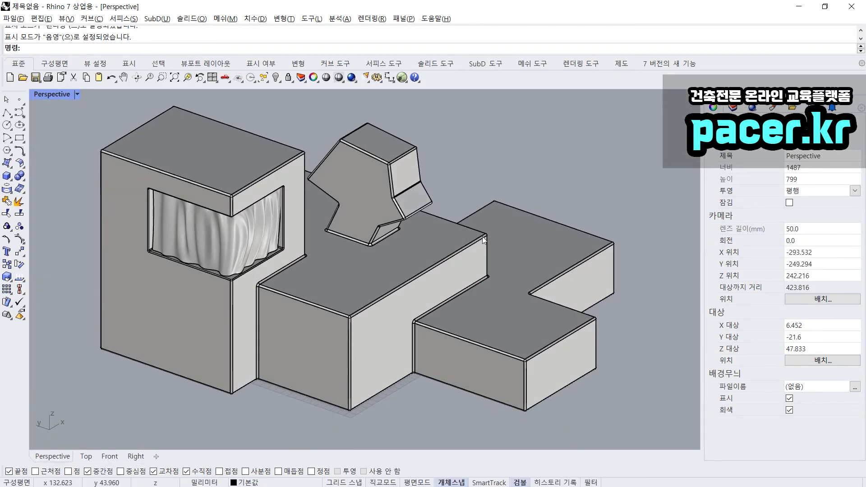
# Step: Fine-tune the parallel view's angle and open the named views manager with the NamedView command
pyautogui.click(802, 189)
pyautogui.click(802, 190)
pyautogui.click(598, 184)
pyautogui.moveTo(581, 197); pyautogui.dragTo(522, 230, button='right')
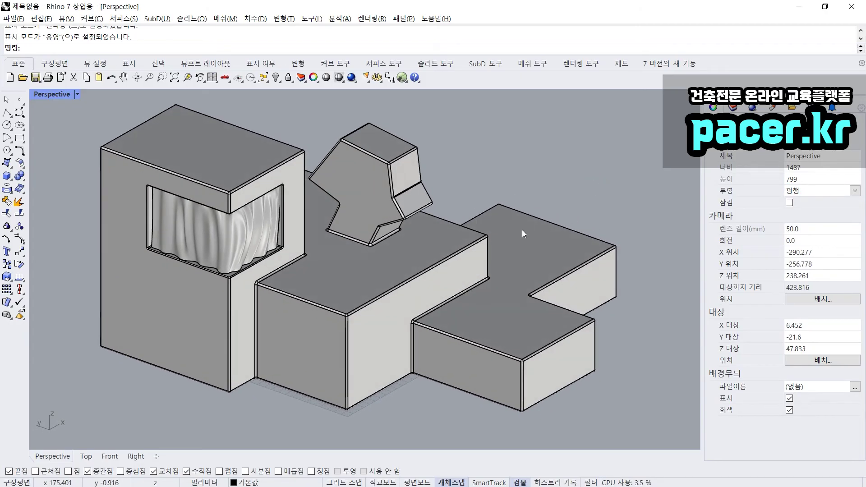
pyautogui.write('NamedView')
pyautogui.press('Return')
pyautogui.moveTo(570, 193); pyautogui.dragTo(496, 151)
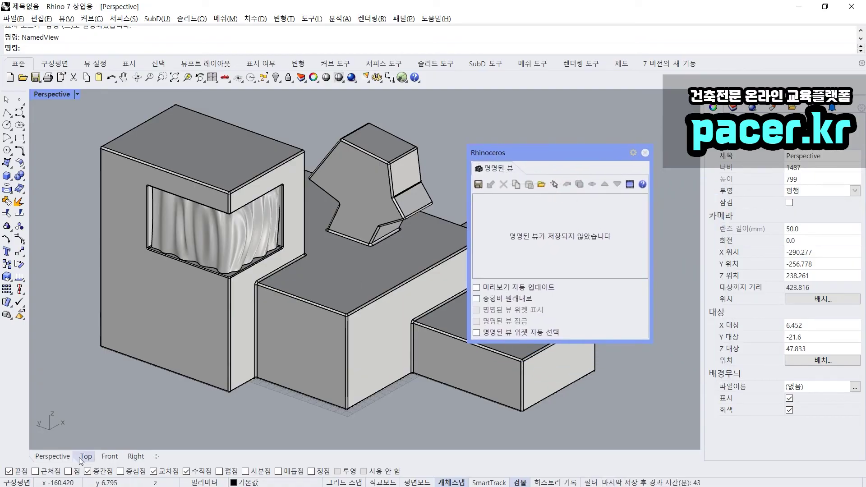
# Step: Save the current viewport as a named view called "diagram"
pyautogui.click(477, 184)
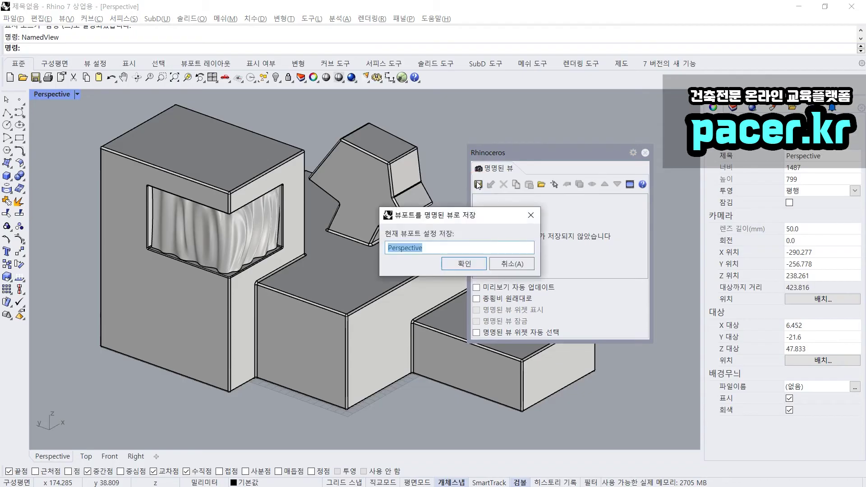
pyautogui.write('dis')
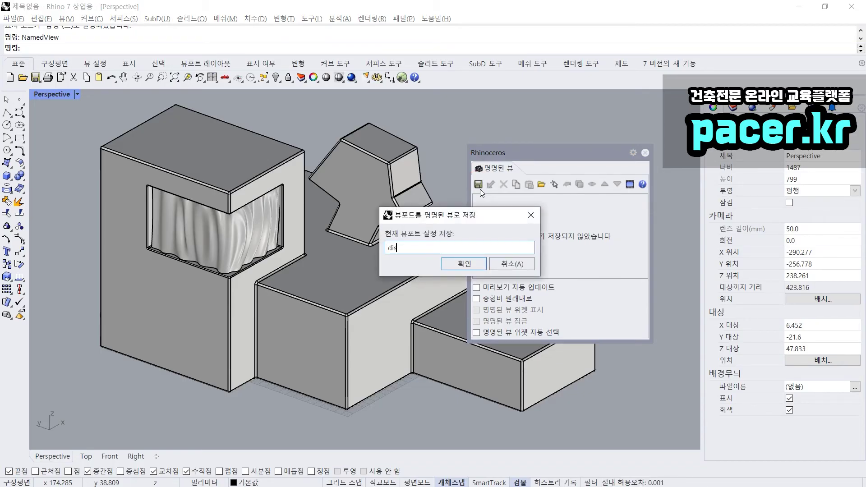
pyautogui.press('BackSpace')
pyautogui.write('agrema')
pyautogui.press('BackSpace')
pyautogui.press('BackSpace')
pyautogui.press('BackSpace')
pyautogui.press('BackSpace')
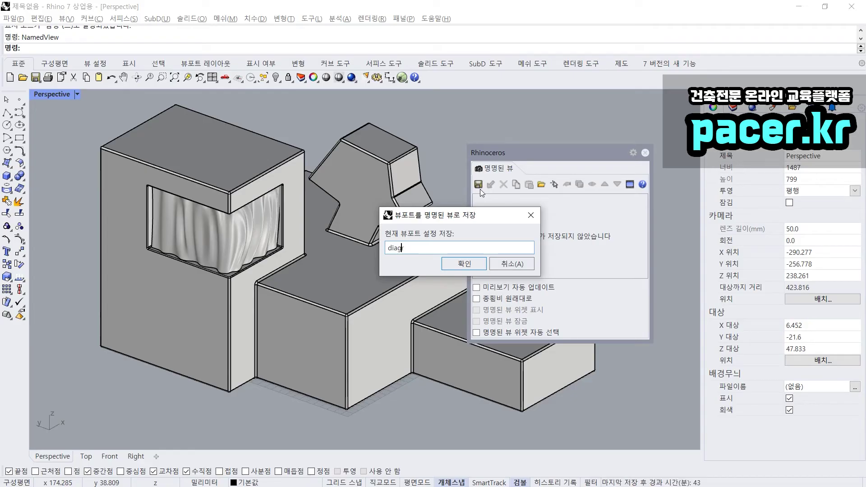
pyautogui.write('ram')
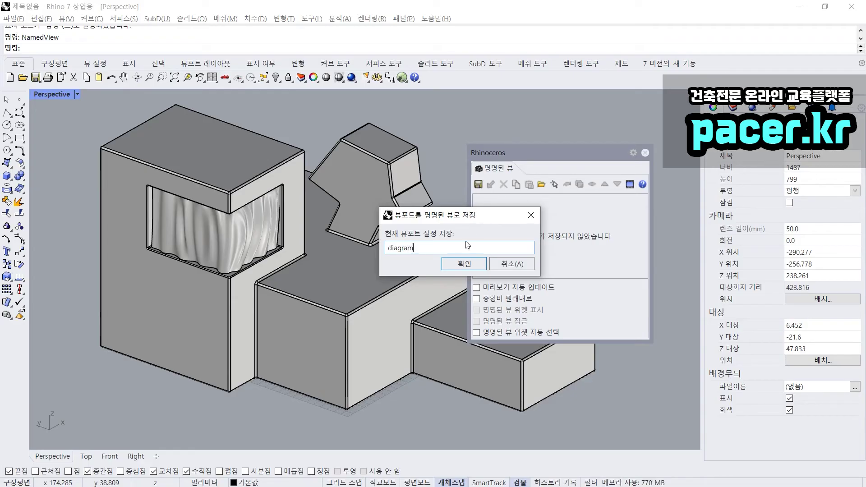
pyautogui.click(465, 264)
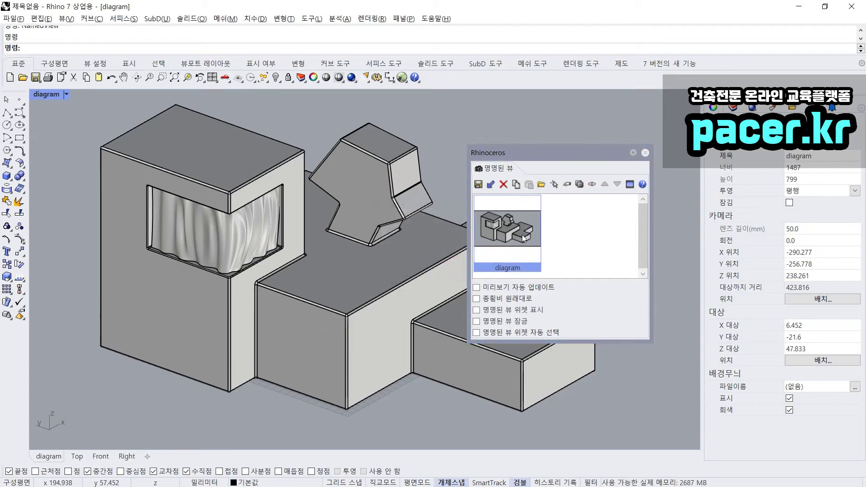
# Step: Orbit away from the saved view, restore "diagram" from the named views list and close the list
pyautogui.moveTo(378, 211); pyautogui.dragTo(262, 198, button='right')
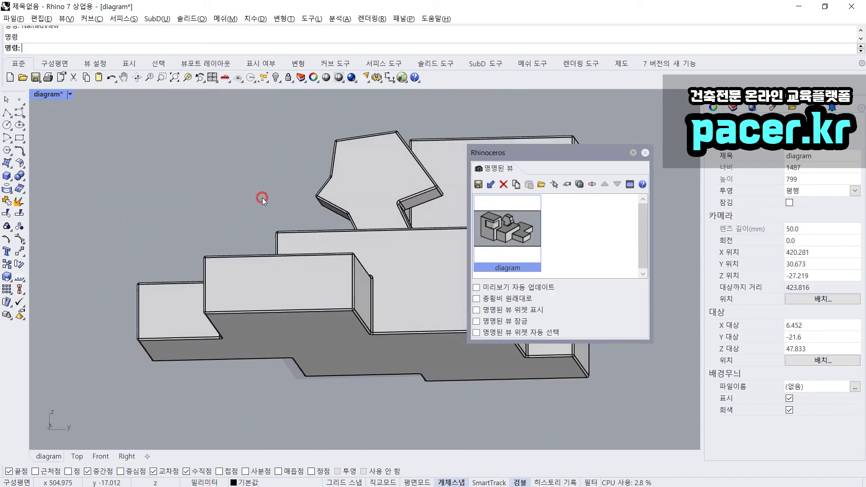
pyautogui.doubleClick(501, 231)
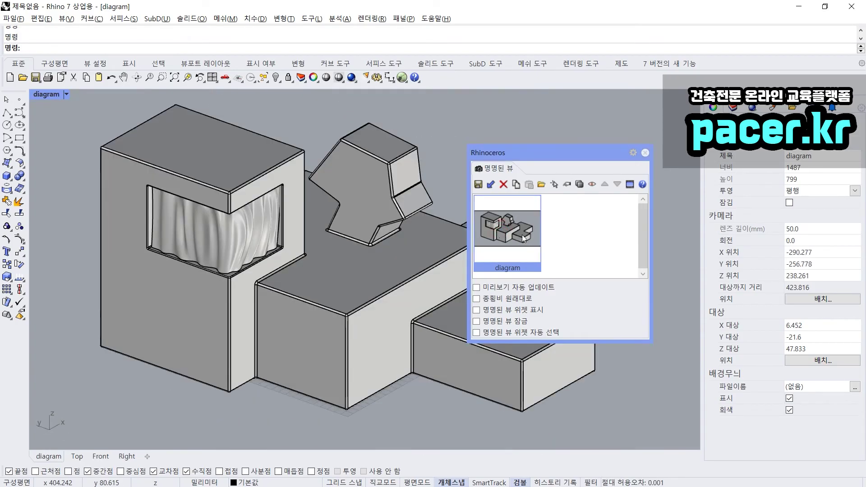
pyautogui.click(645, 152)
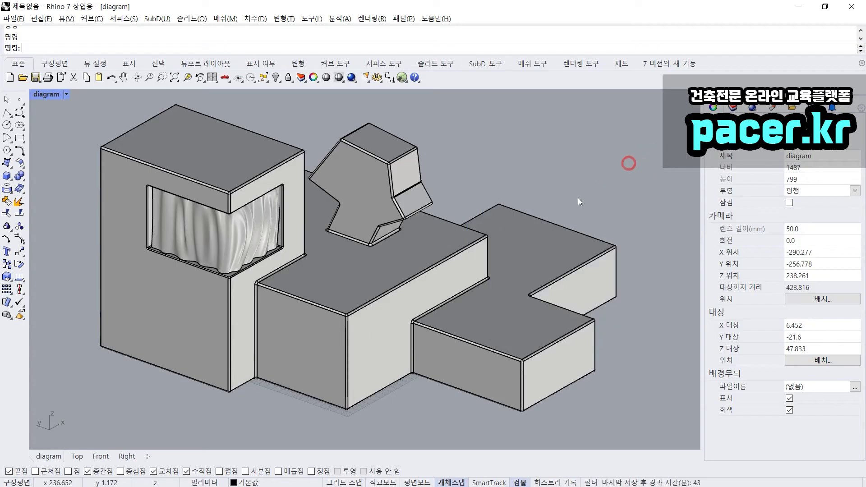
# Step: Orbit to the back of the blocks and restore the saved view with the "Diagram" command
pyautogui.moveTo(578, 198); pyautogui.dragTo(240, 231, button='right')
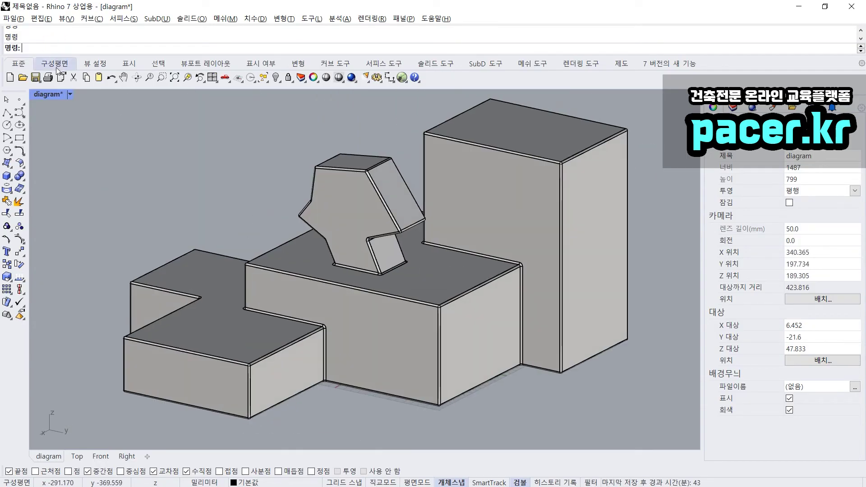
pyautogui.write('diagrea')
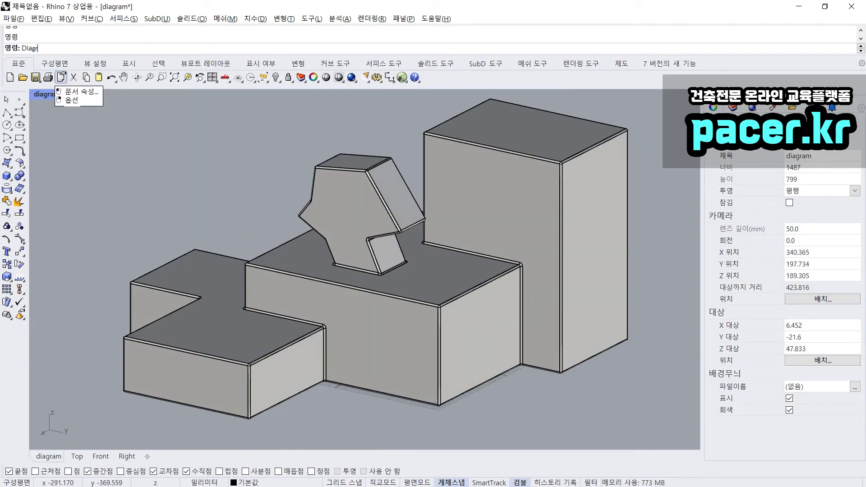
pyautogui.press('BackSpace')
pyautogui.press('BackSpace')
pyautogui.write('am')
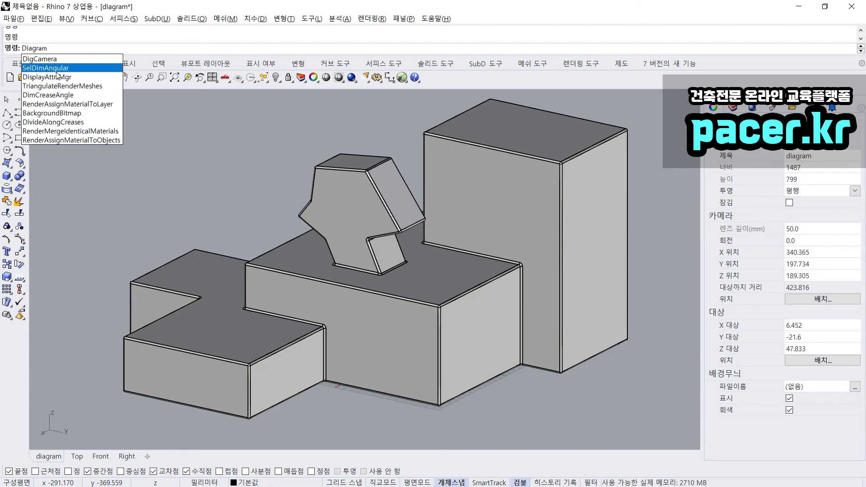
pyautogui.press('Return')
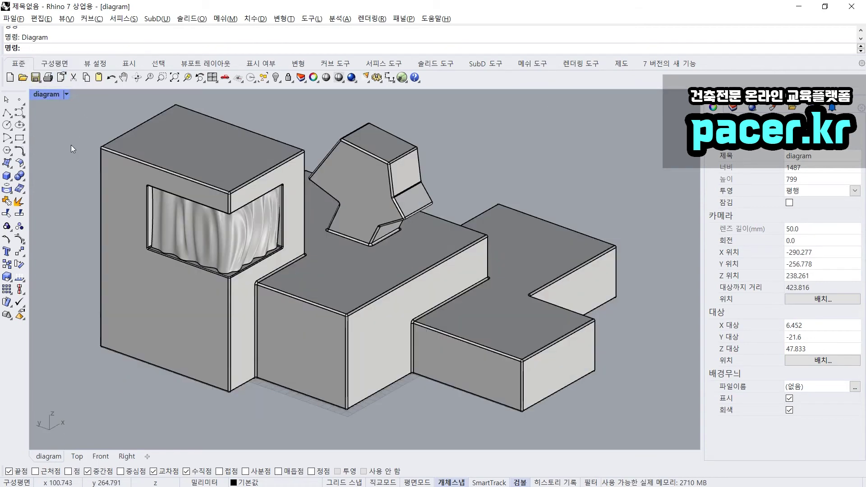
# Step: Switch the viewport to the Top view and from there to the Front view
pyautogui.moveTo(127, 176)
pyautogui.mouseDown(button='right')
pyautogui.moveTo(134, 178)
pyautogui.moveTo(129, 171)
pyautogui.mouseUp(button='right')
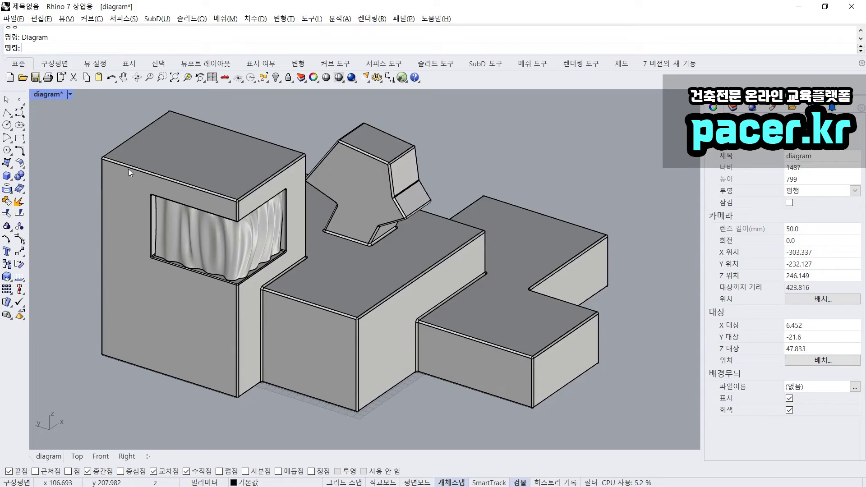
pyautogui.write('top')
pyautogui.press('Return')
pyautogui.write('Front')
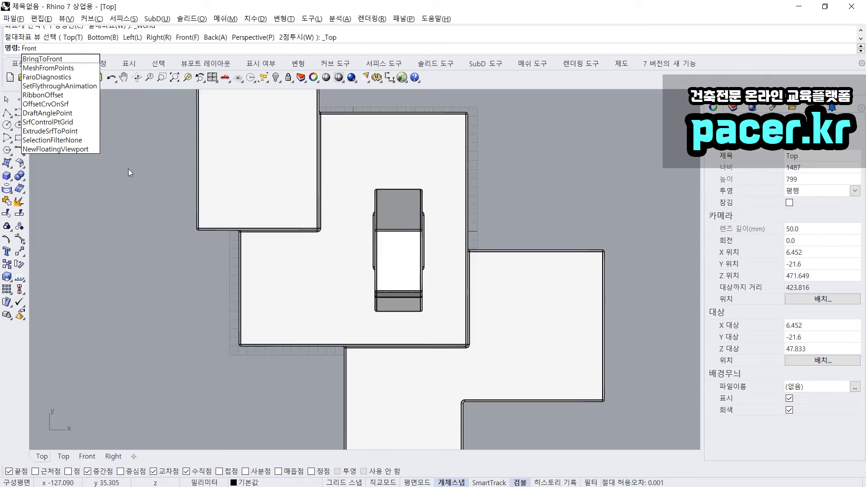
pyautogui.press('Return')
pyautogui.write('BackgroundBitmap')
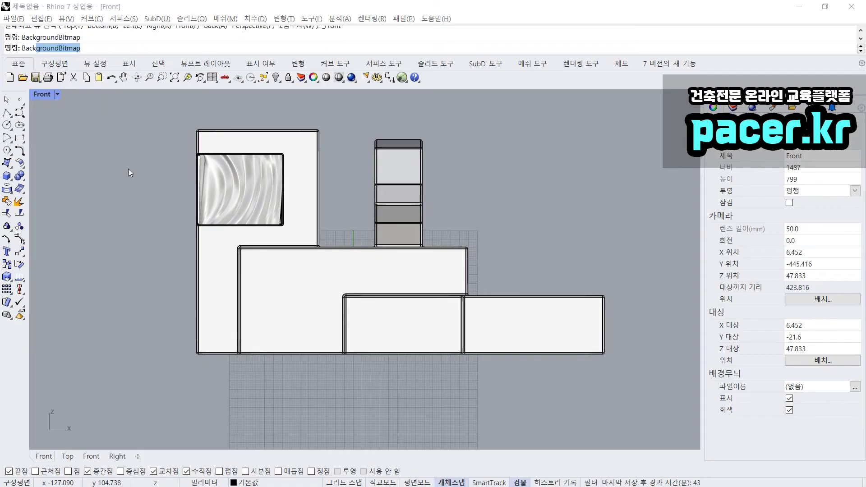
pyautogui.press('Return')
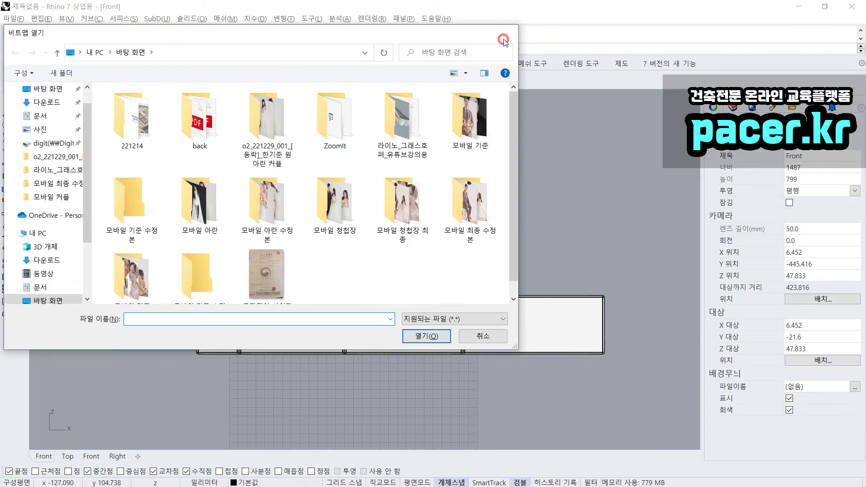
pyautogui.click(503, 39)
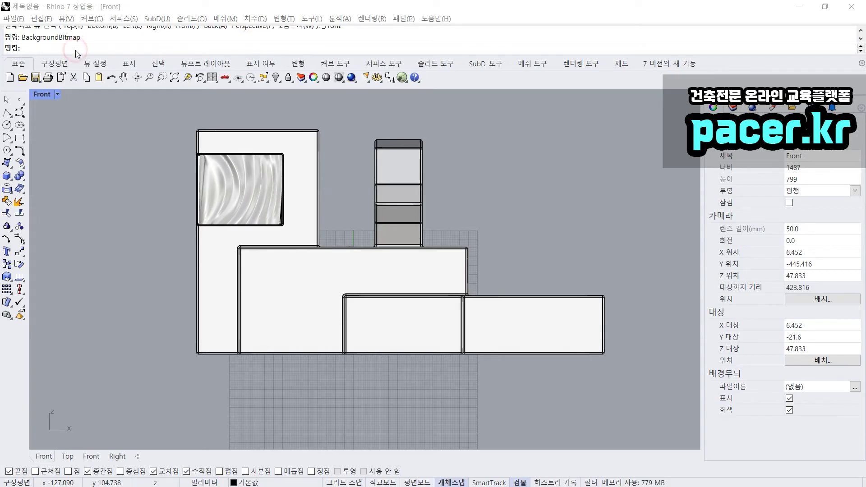
# Step: Switch the viewport to the Right view
pyautogui.write('Rkig7')
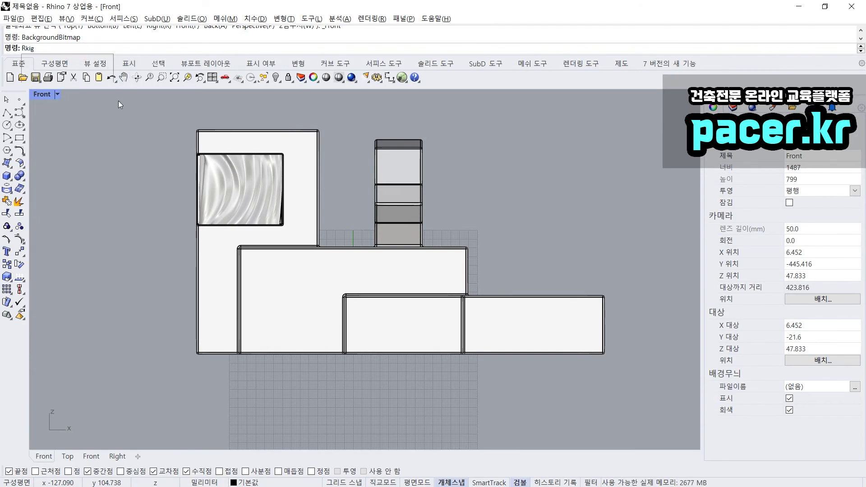
pyautogui.press('BackSpace')
pyautogui.press('BackSpace')
pyautogui.press('BackSpace')
pyautogui.press('BackSpace')
pyautogui.press('BackSpace')
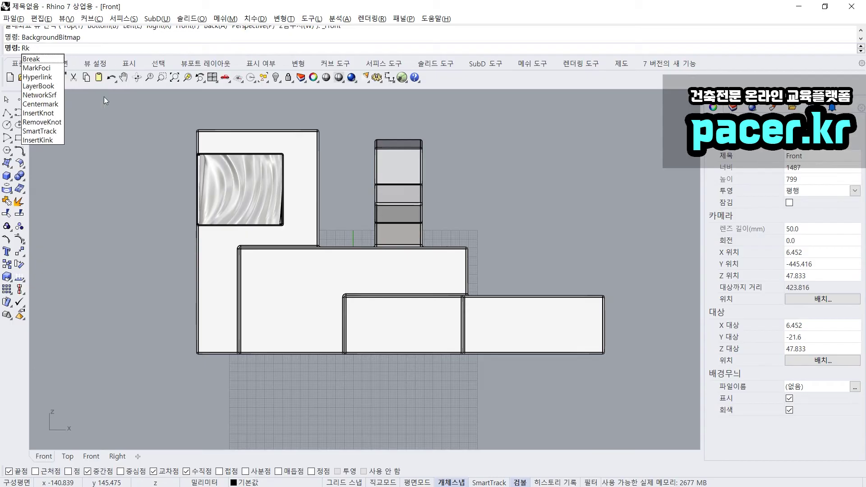
pyautogui.write('Right')
pyautogui.press('Return')
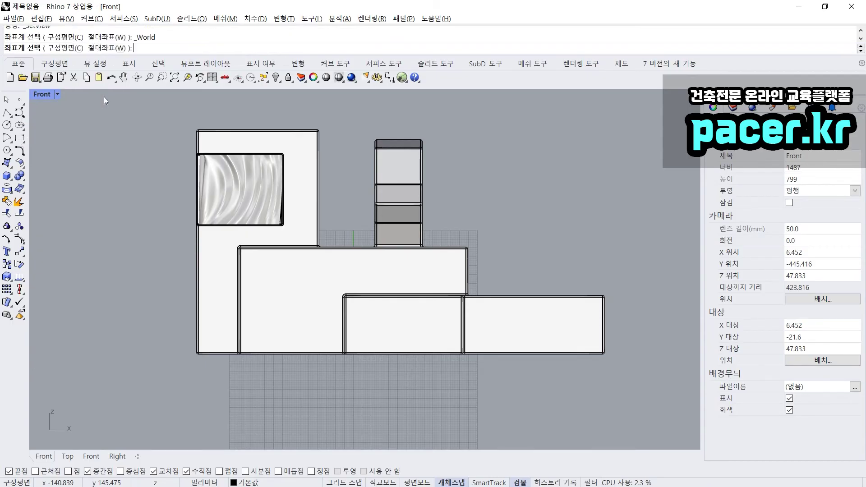
# Step: Return from the Right view to the saved "diagram" view with nothing selected
pyautogui.write('Diag')
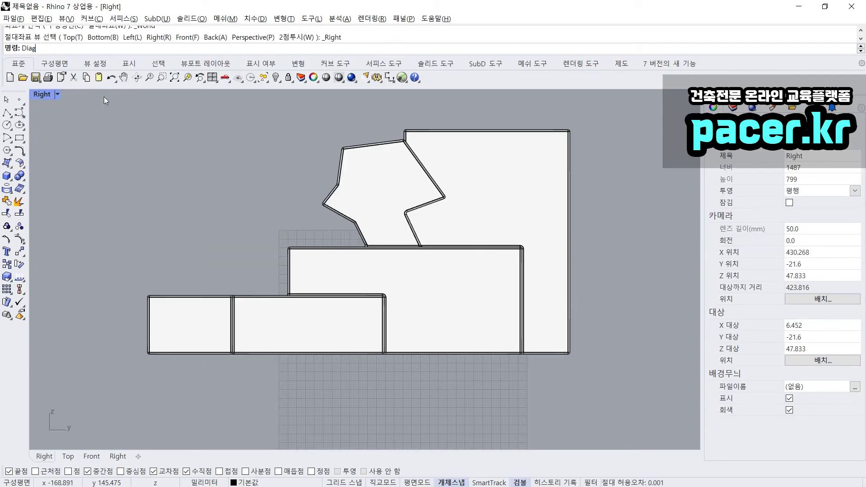
pyautogui.write('ram')
pyautogui.press('Return')
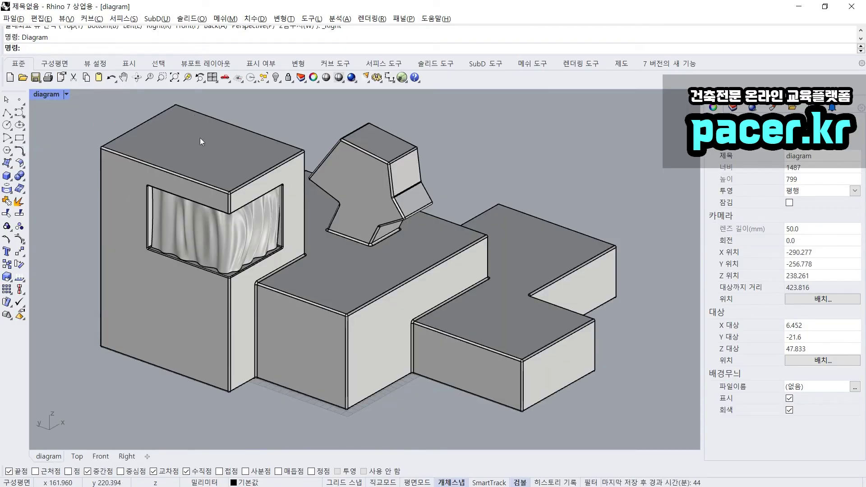
pyautogui.click(165, 166)
pyautogui.click(272, 124)
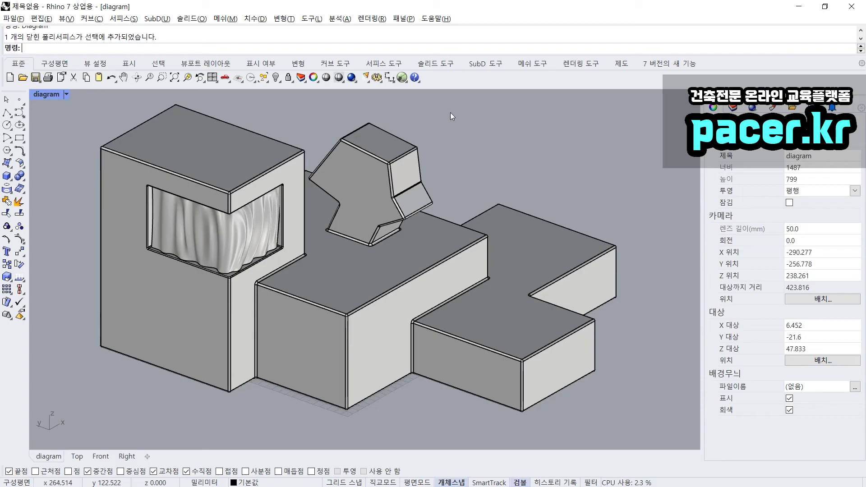
# Step: Select all the blocks and generate a Make2D drawing of them from the diagram view, keeping the source layers
pyautogui.moveTo(461, 108); pyautogui.dragTo(171, 311)
pyautogui.click(512, 123)
pyautogui.moveTo(512, 123); pyautogui.dragTo(158, 329)
pyautogui.write('Make2D')
pyautogui.press('Return')
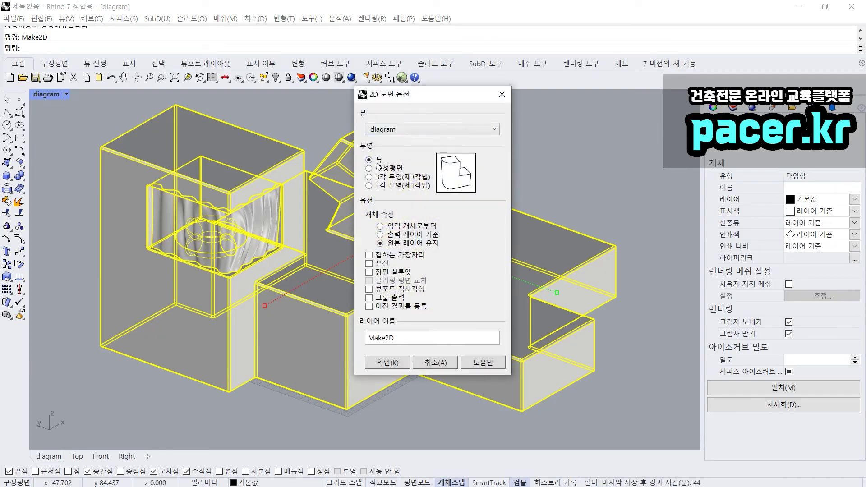
pyautogui.click(387, 363)
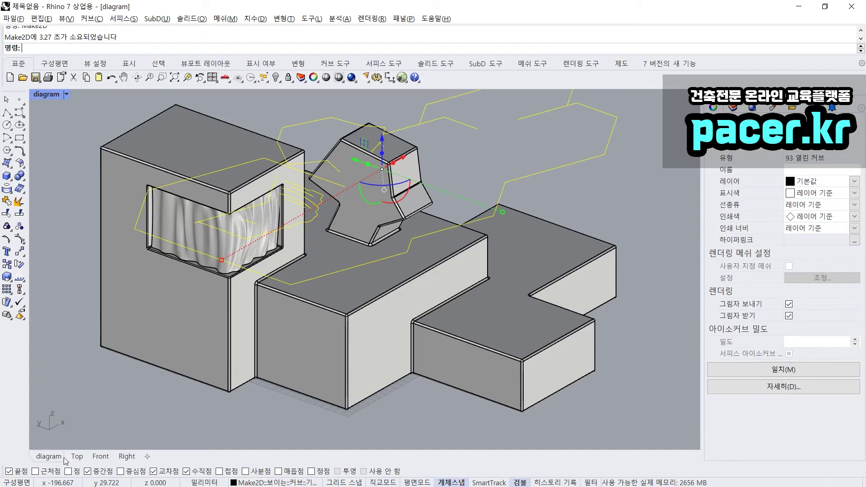
# Step: Examine the generated 2D linework in the Top view, zoomed to its curves
pyautogui.click(76, 457)
pyautogui.scroll(-5, 180, 338)
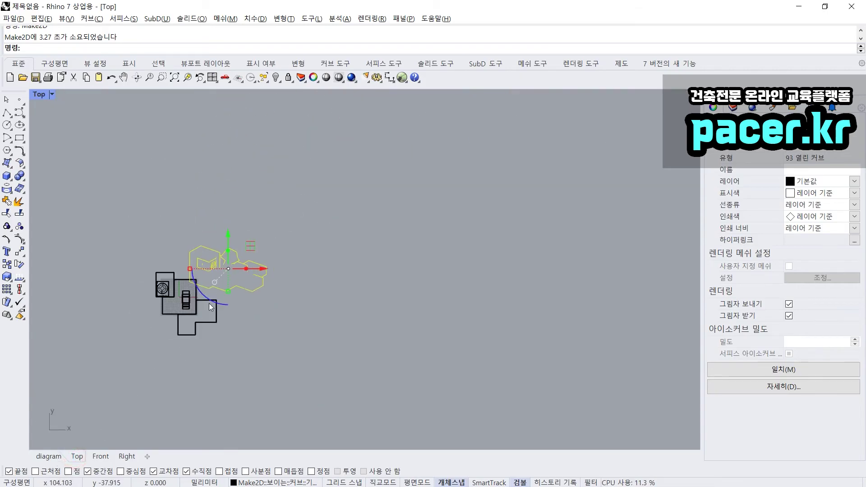
pyautogui.hotkey('ctrl', 'shift', 'e')
pyautogui.press('Escape')
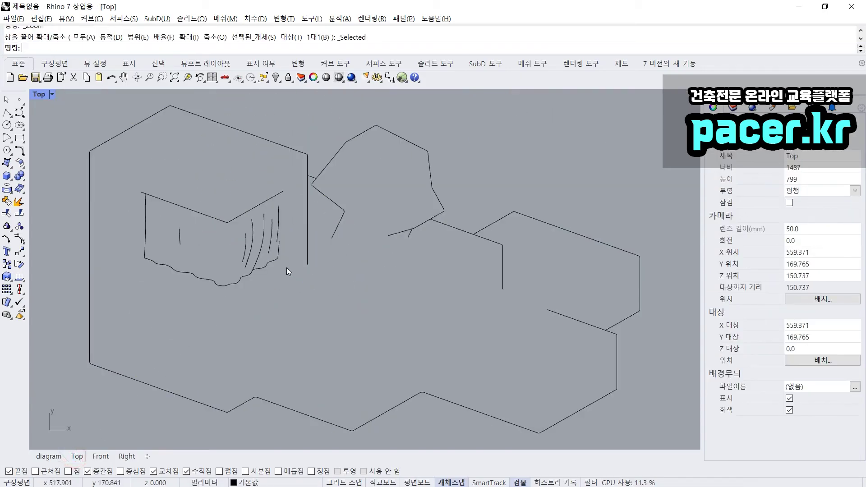
pyautogui.scroll(-4, 286, 266)
pyautogui.moveTo(174, 189); pyautogui.dragTo(258, 204)
pyautogui.click(309, 179)
pyautogui.write('Options')
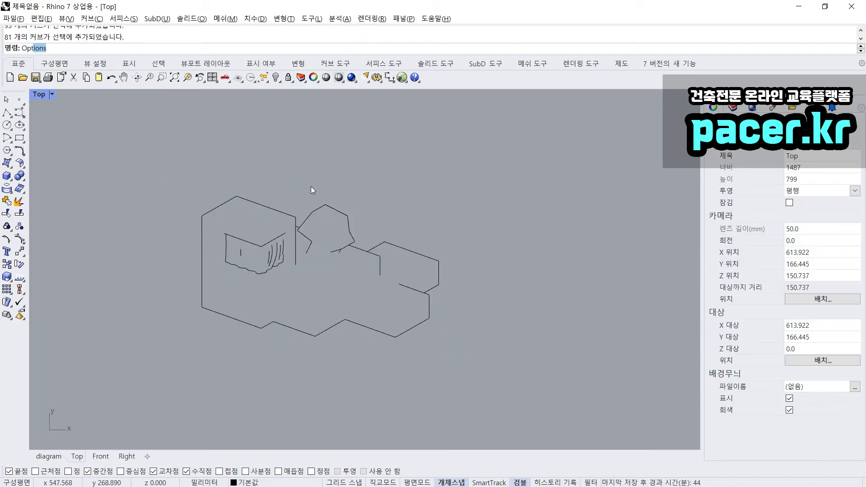
pyautogui.press('Return')
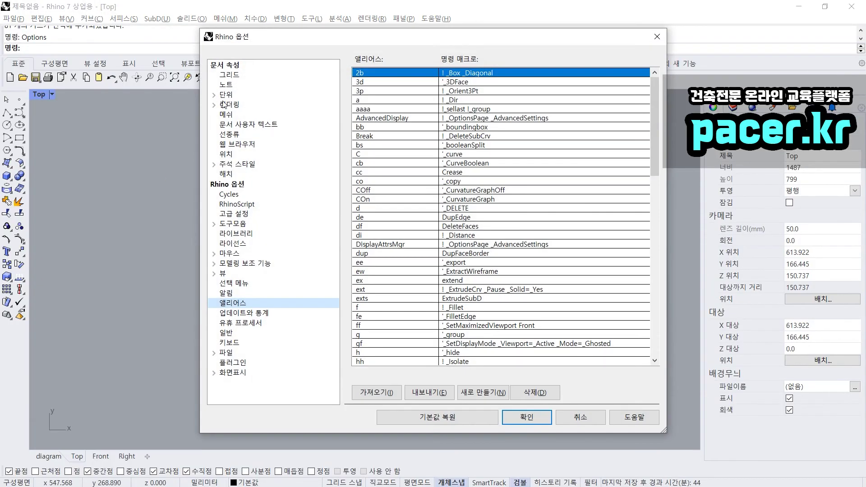
pyautogui.click(233, 97)
pyautogui.press('Return')
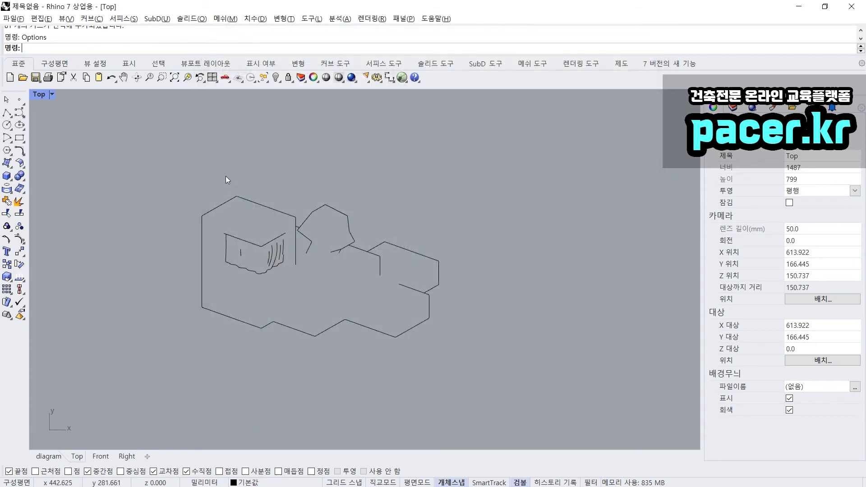
# Step: Delete the Make2D curves from the Top view and return to the diagram view with nothing selected
pyautogui.moveTo(183, 158); pyautogui.dragTo(478, 350)
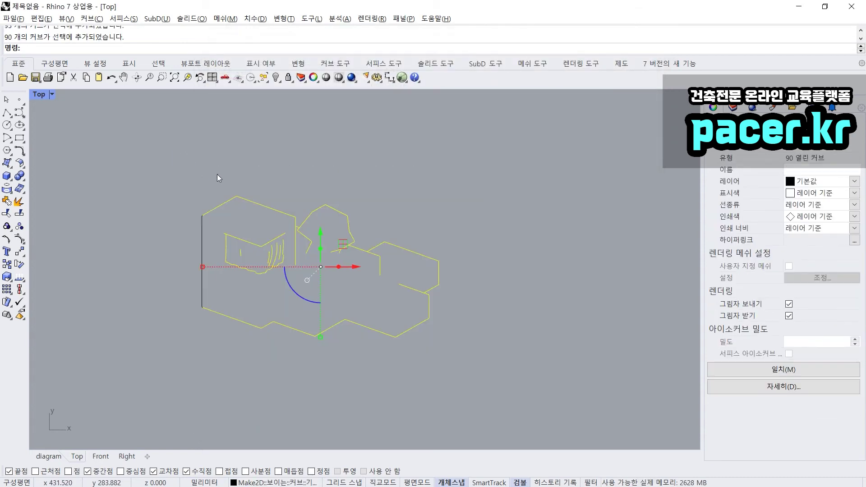
pyautogui.press('Delete')
pyautogui.click(49, 456)
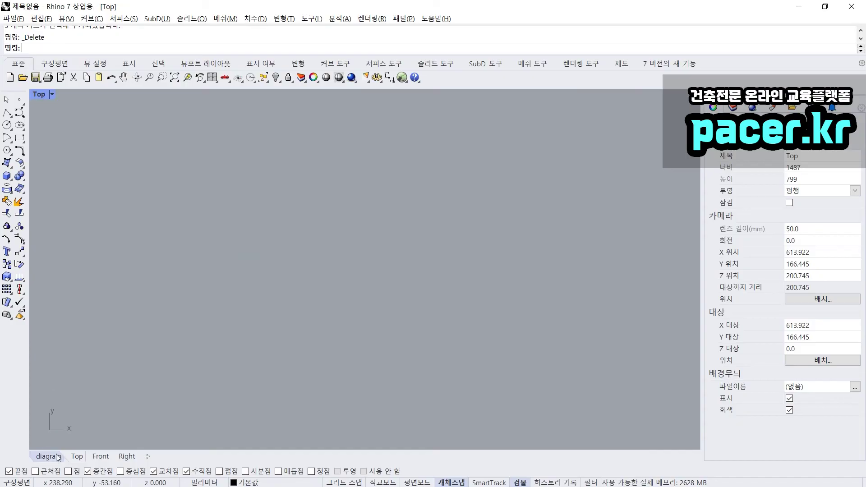
pyautogui.hotkey('ctrl', 'a')
pyautogui.press('Escape')
pyautogui.write('di')
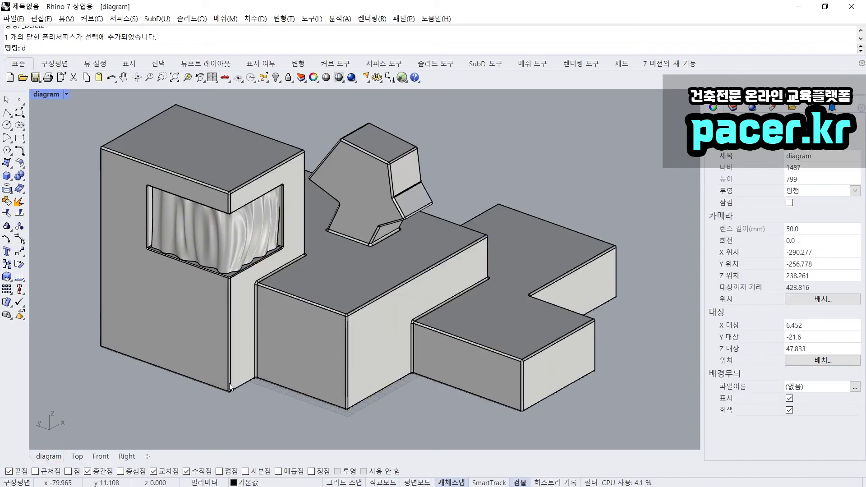
pyautogui.press('Return')
pyautogui.click(230, 391)
pyautogui.press('Escape')
# Step: Set the document's absolute tolerance to 0.01 units in the Rhino options
pyautogui.write('Opt')
pyautogui.press('Return')
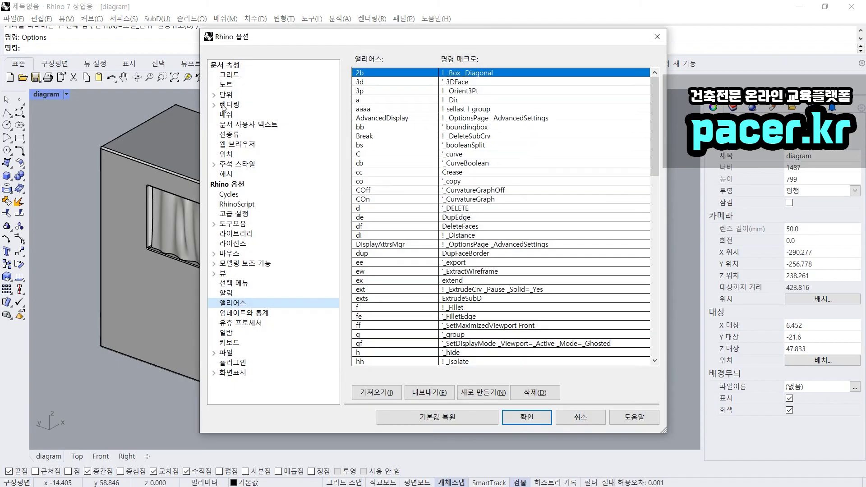
pyautogui.click(226, 94)
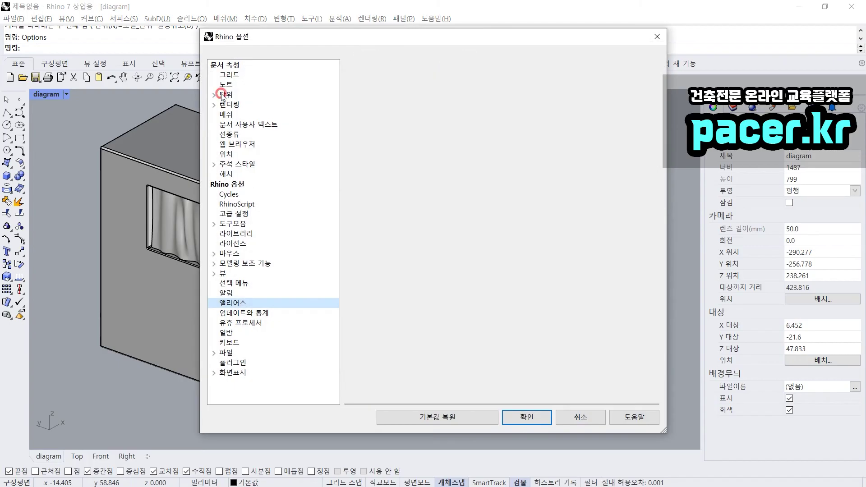
pyautogui.click(447, 102)
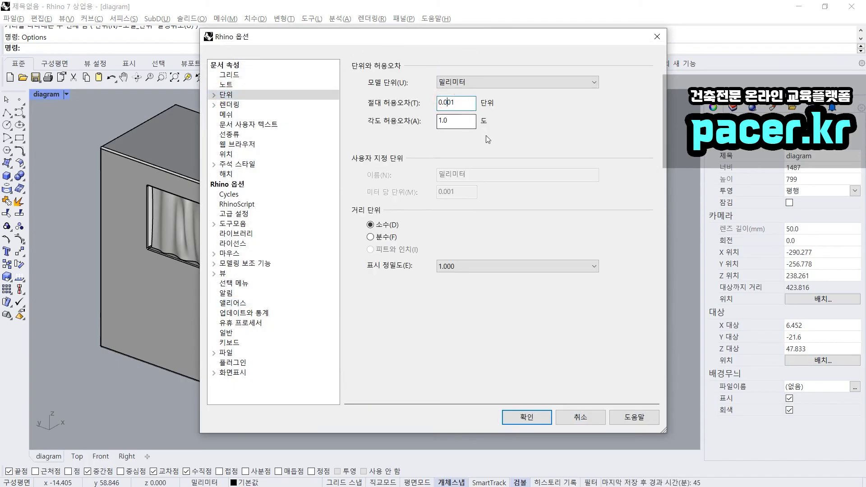
pyautogui.press('BackSpace')
pyautogui.click(535, 413)
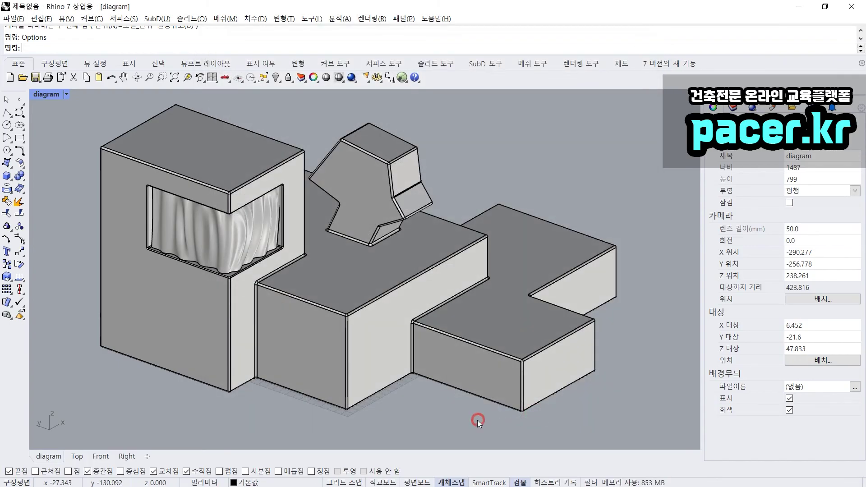
# Step: Generate another Make2D drawing of all objects from the diagram view and delete the resulting curves
pyautogui.hotkey('ctrl', 'a')
pyautogui.write('Make2D')
pyautogui.press('Return')
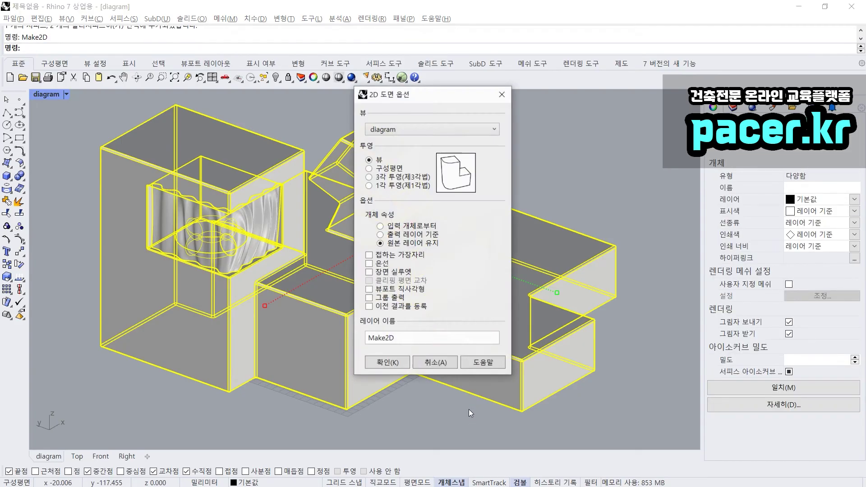
pyautogui.press('Return')
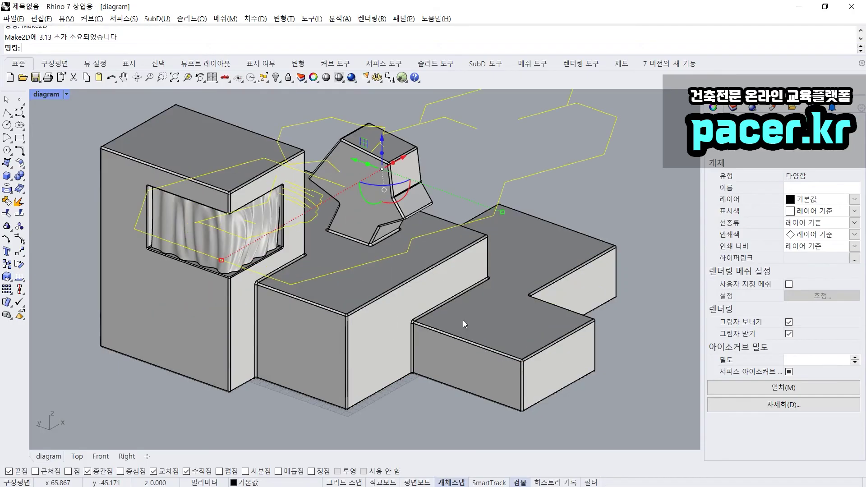
pyautogui.scroll(-6, 437, 313)
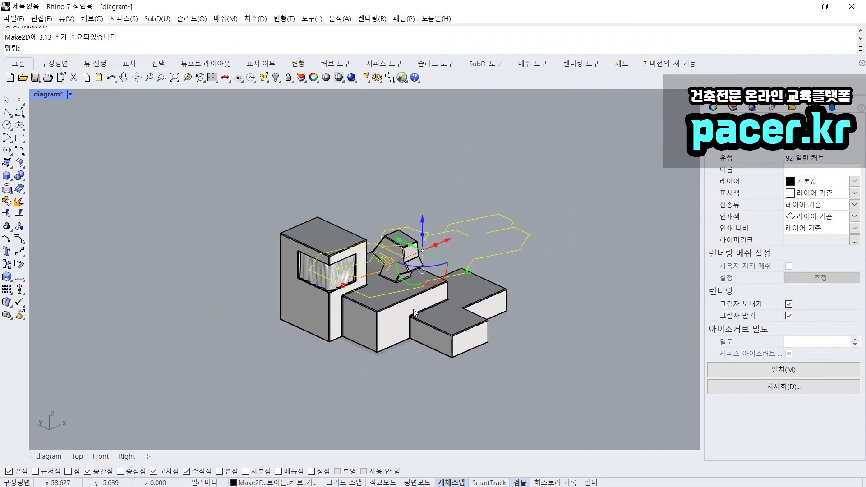
pyautogui.press('Delete')
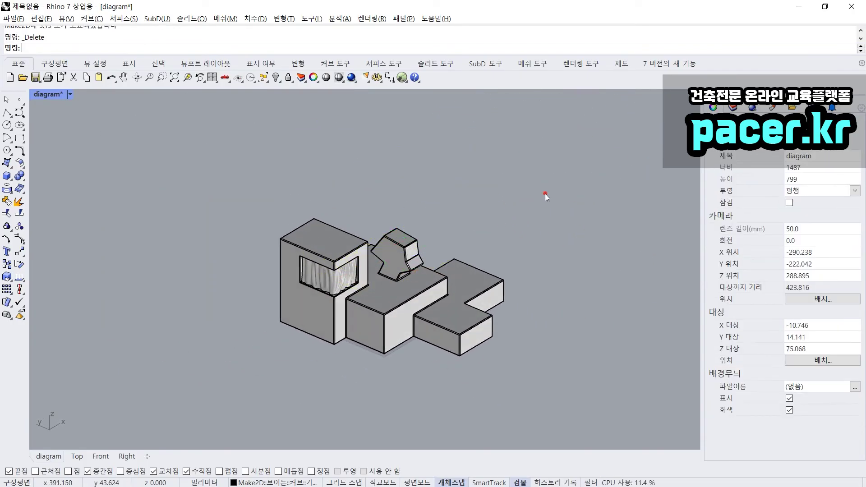
# Step: Scale all the objects by a factor of 10 from the lower front corner of the tall block
pyautogui.moveTo(545, 194); pyautogui.dragTo(239, 367)
pyautogui.write('Scale')
pyautogui.press('Return')
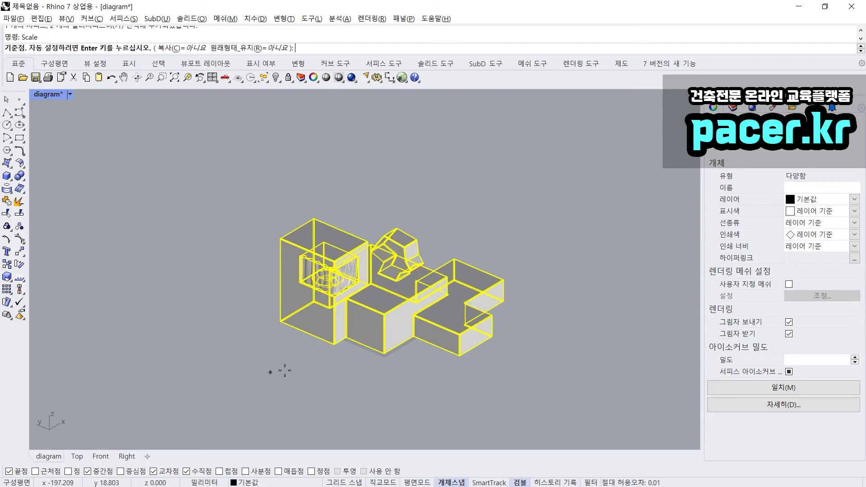
pyautogui.click(333, 345)
pyautogui.write('10')
pyautogui.press('Return')
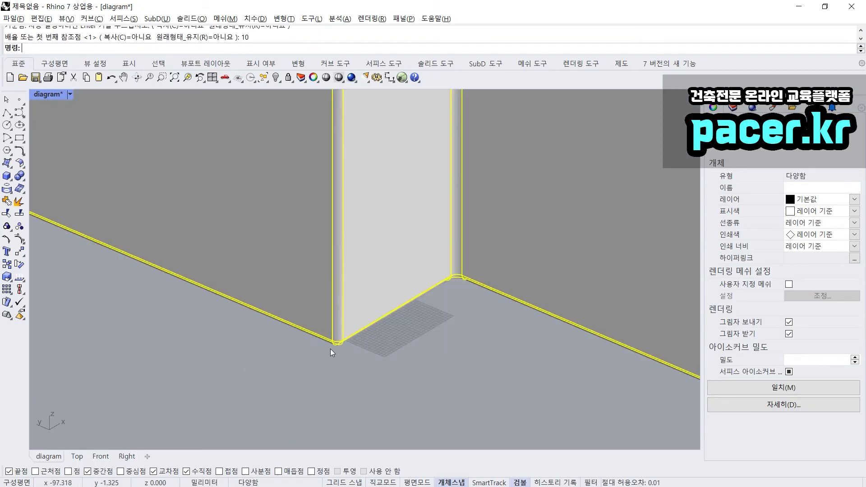
# Step: Zoom to the enlarged objects and generate a Make2D drawing of them with the View projection
pyautogui.write('Make')
pyautogui.press('Escape')
pyautogui.write('Z')
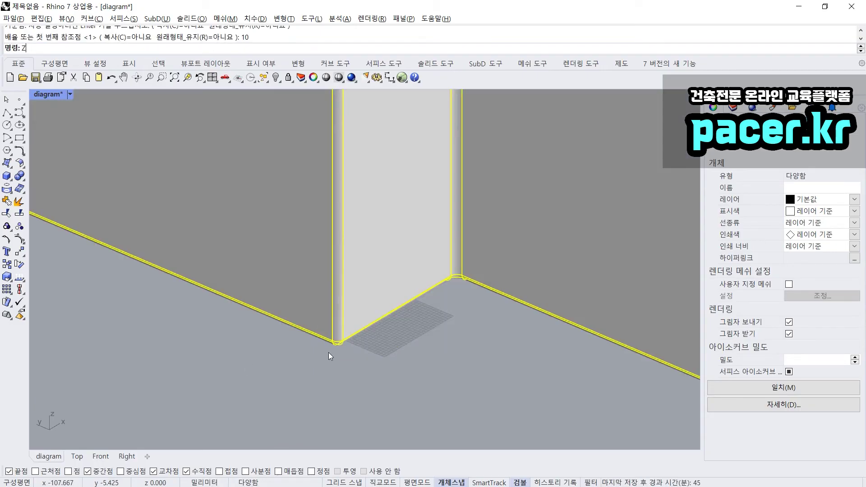
pyautogui.write('S')
pyautogui.press('Return')
pyautogui.write('Make2D')
pyautogui.press('Return')
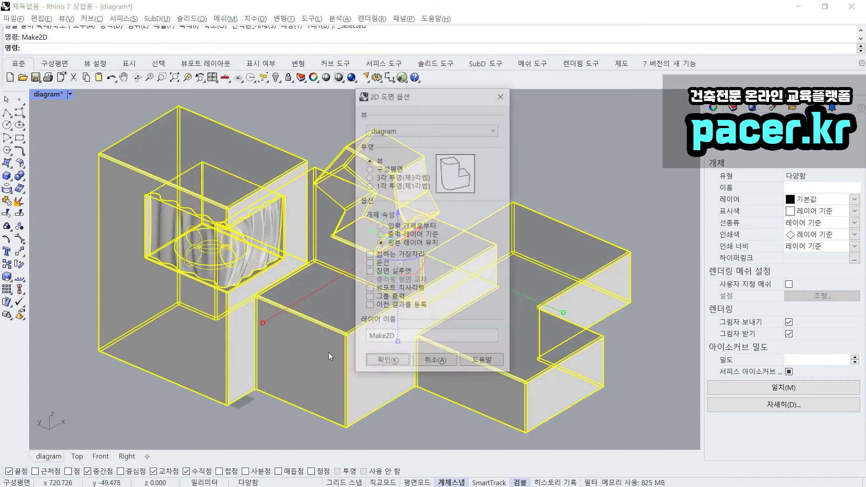
pyautogui.press('Return')
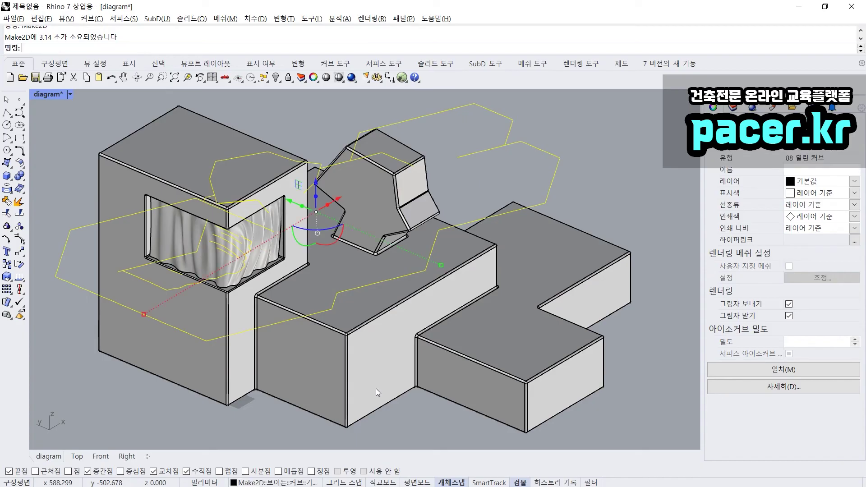
# Step: Undo the Make2D drawing of the enlarged objects and zoom in on the blocks' filleted edges
pyautogui.moveTo(375, 388); pyautogui.dragTo(363, 375, button='right')
pyautogui.hotkey('ctrl', 'z')
pyautogui.scroll(5, 316, 325)
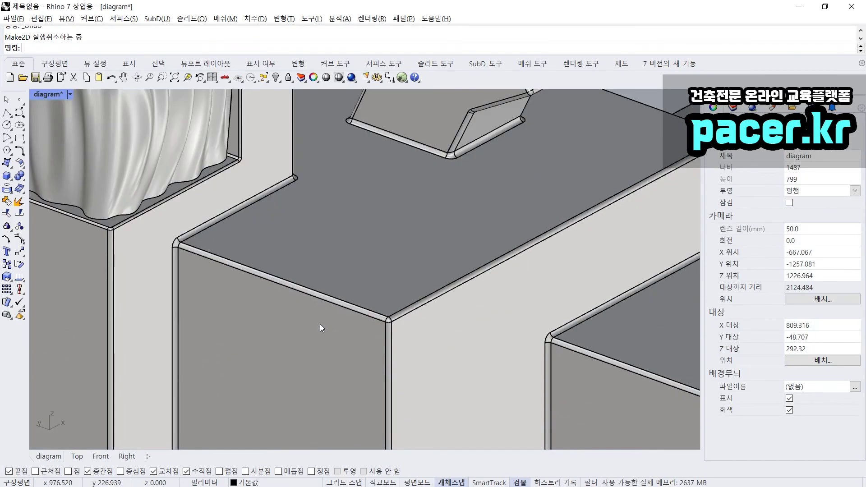
pyautogui.scroll(-6, 386, 335)
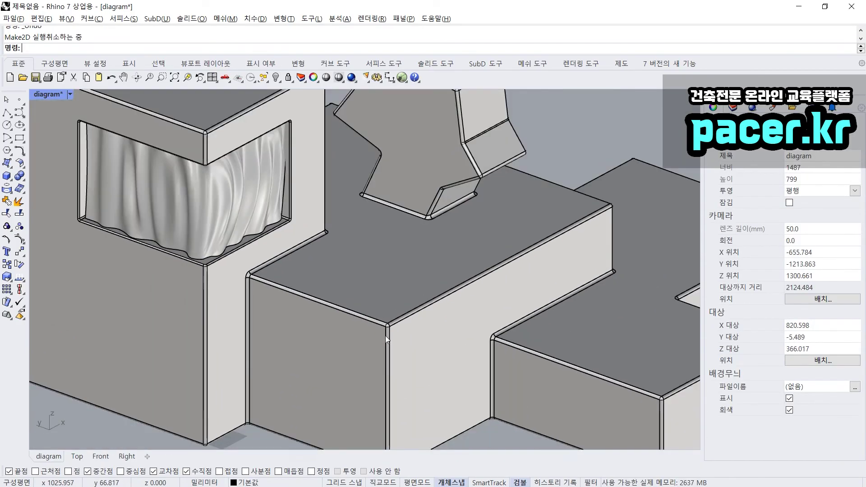
# Step: Select the blocks' polysurface and generate its Make2D drawing with third-angle projection
pyautogui.click(369, 312)
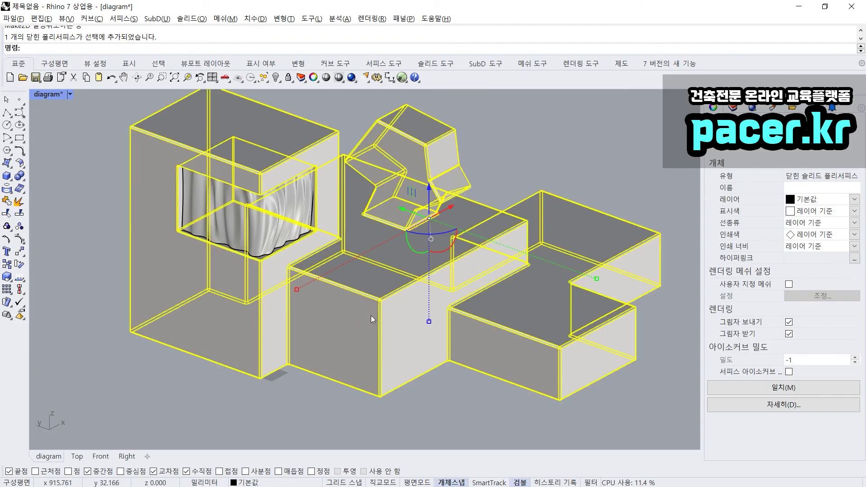
pyautogui.rightClick(371, 315)
pyautogui.click(399, 177)
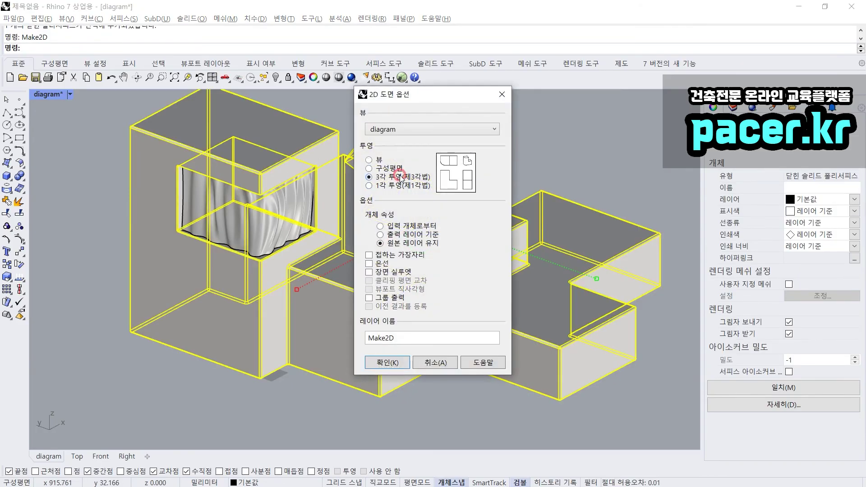
pyautogui.click(387, 362)
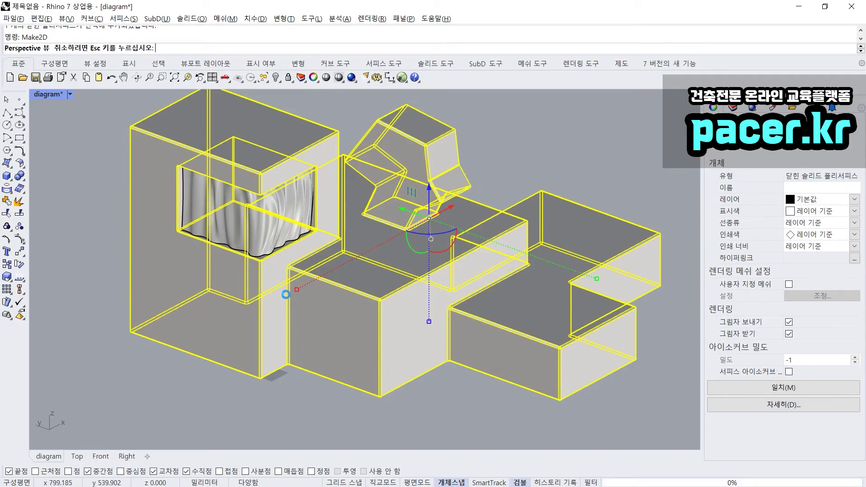
# Step: Examine the third-angle drawings beside the model, selecting part of the axonometric linework to inspect it
pyautogui.moveTo(259, 310); pyautogui.dragTo(225, 326, button='right')
pyautogui.scroll(-10, 248, 312)
pyautogui.moveTo(317, 222); pyautogui.dragTo(483, 192)
pyautogui.click(557, 172)
pyautogui.scroll(12, 510, 183)
pyautogui.keyDown('shift'); pyautogui.moveTo(512, 183); pyautogui.dragTo(521, 206, button='right'); pyautogui.keyUp('shift')
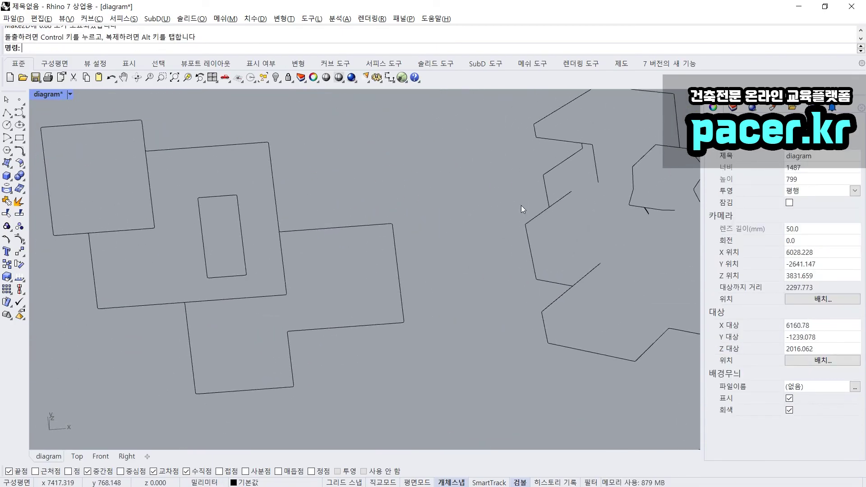
pyautogui.scroll(-5, 569, 222)
pyautogui.moveTo(339, 161); pyautogui.dragTo(557, 288)
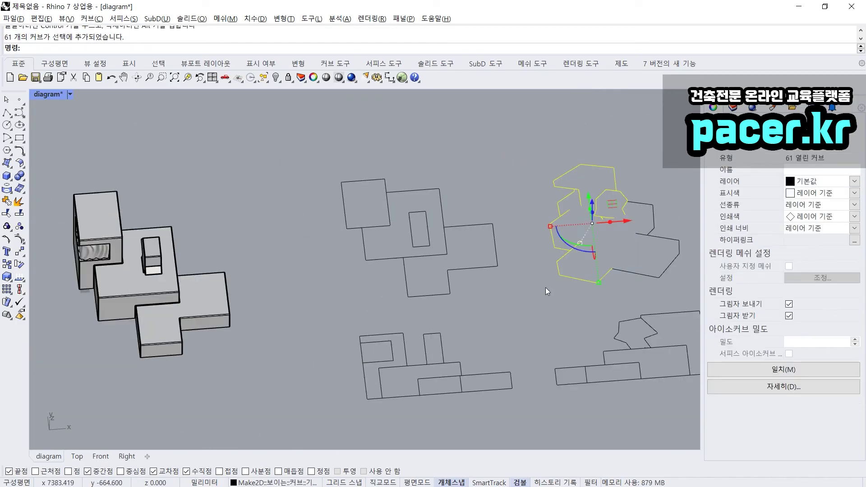
pyautogui.press('Escape')
# Step: Delete all the third-angle 2D drawings beside the model
pyautogui.scroll(-3, 535, 280)
pyautogui.moveTo(389, 185); pyautogui.dragTo(712, 410)
pyautogui.press('Delete')
# Step: Undo back past the third-angle drawings to the blocks' size before scaling, and zoom to the objects
pyautogui.moveTo(552, 194); pyautogui.dragTo(194, 401)
pyautogui.hotkey('ctrl', 'shift', 'e')
pyautogui.hotkey('ctrl', 'z')
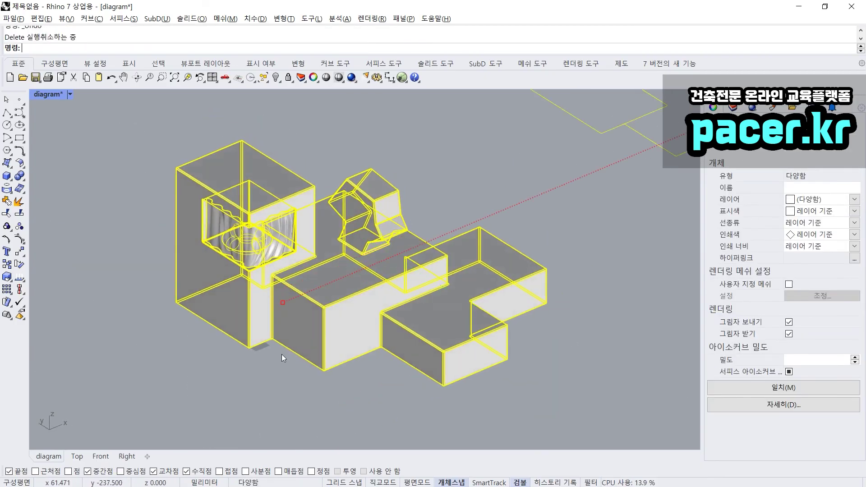
pyautogui.hotkey('ctrl', 'z')
pyautogui.hotkey('ctrl', 'shift', 'e')
pyautogui.press('Escape')
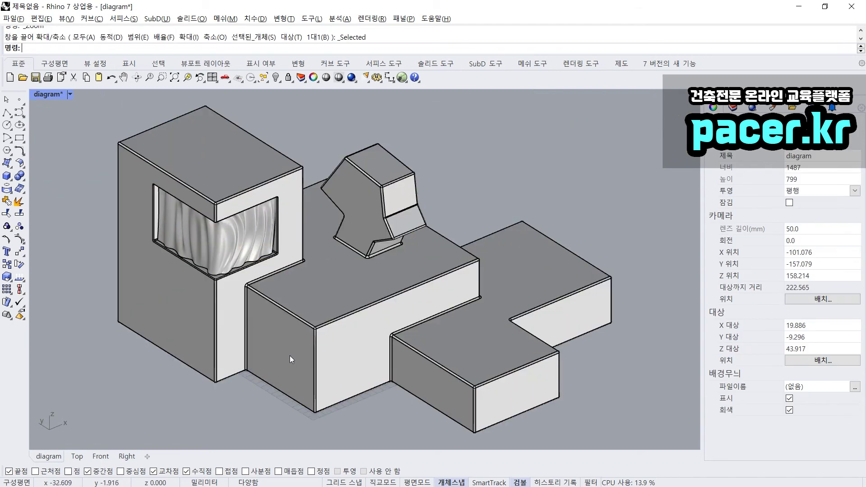
# Step: Orbit to a lower angle on the blocks and restore the saved view with the "Diagram" command
pyautogui.moveTo(208, 384); pyautogui.dragTo(41, 99, button='right')
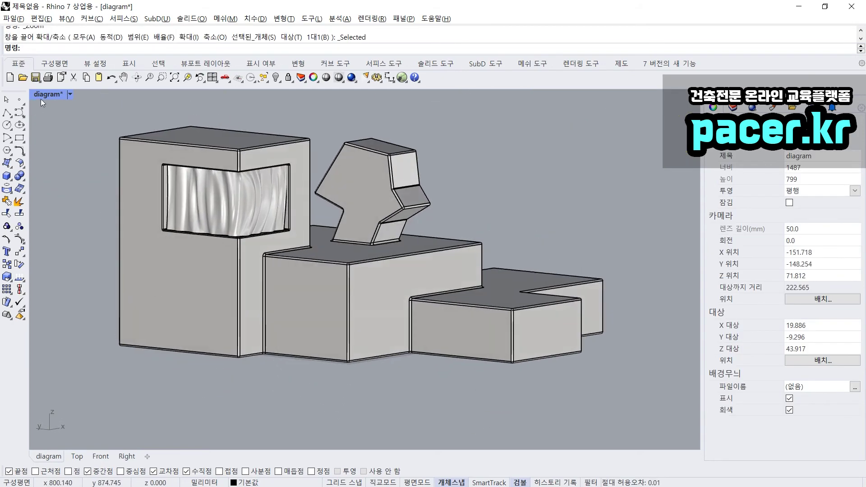
pyautogui.write('Diagr')
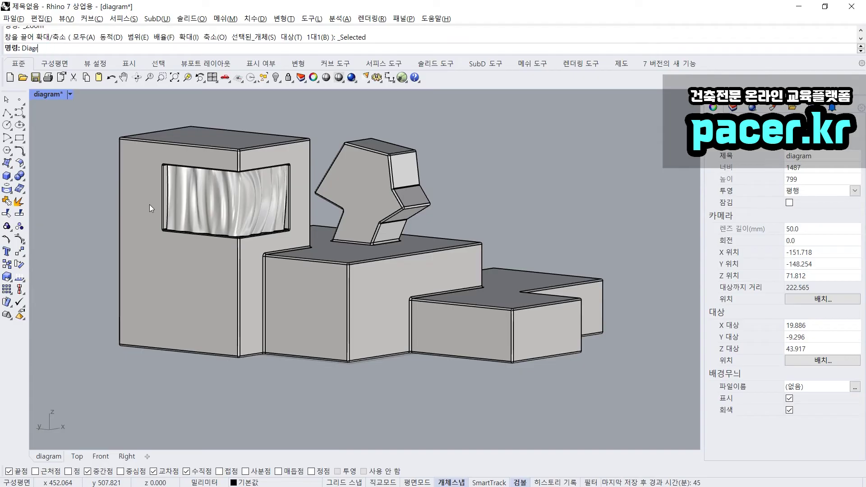
pyautogui.write('am')
pyautogui.press('Return')
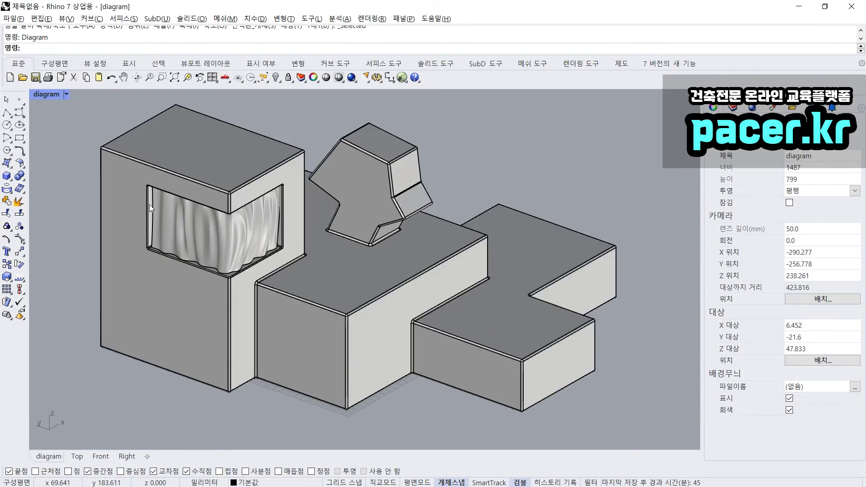
# Step: Make2D all the objects from the "diagram" view with View projection, original layers kept, hidden lines enabled and grouped output
pyautogui.click(75, 194)
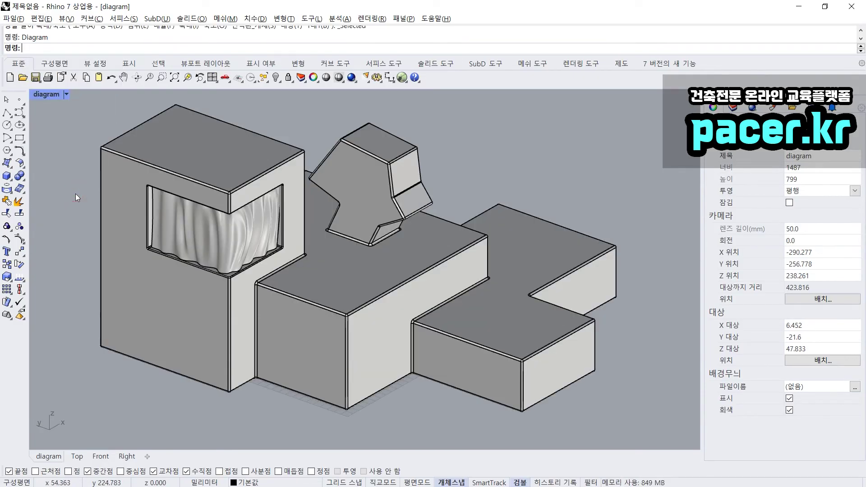
pyautogui.hotkey('ctrl', 'a')
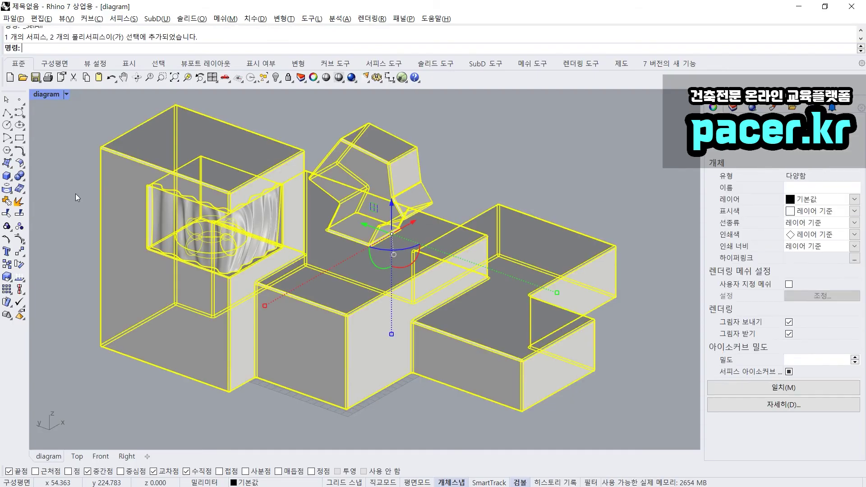
pyautogui.click(480, 140)
pyautogui.hotkey('ctrl', 'a')
pyautogui.write('Make2D')
pyautogui.press('Return')
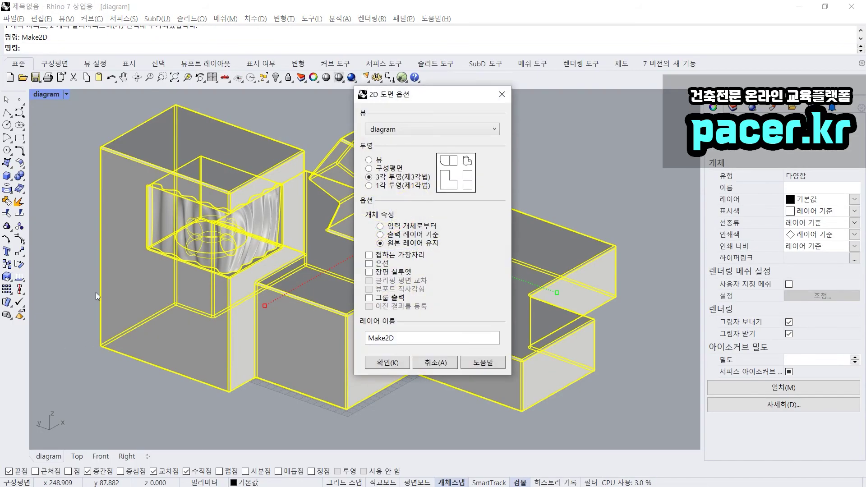
pyautogui.click(369, 159)
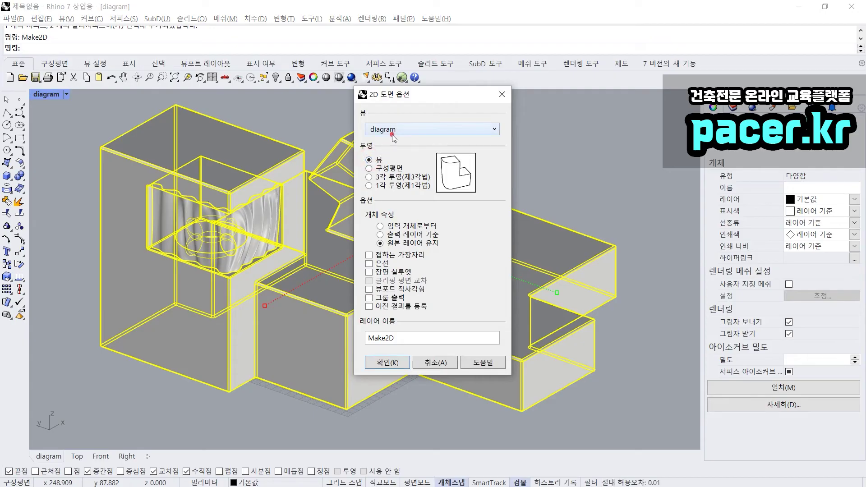
pyautogui.moveTo(398, 96); pyautogui.dragTo(566, 82)
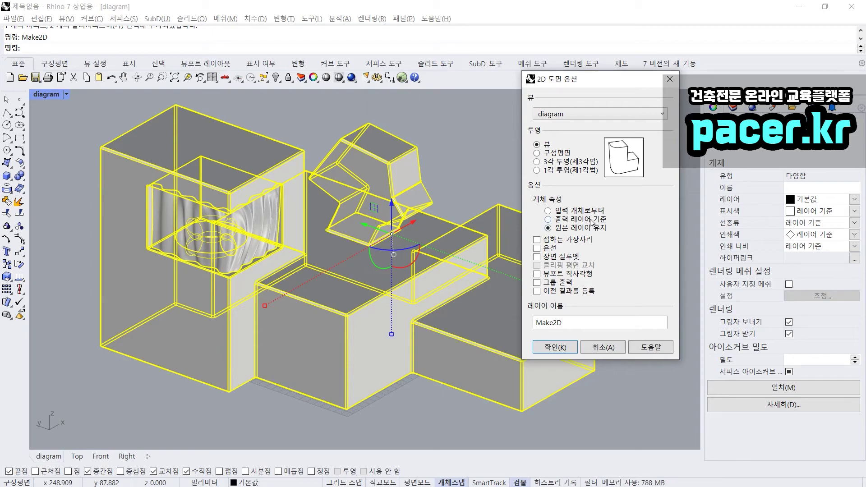
pyautogui.click(551, 249)
pyautogui.click(569, 285)
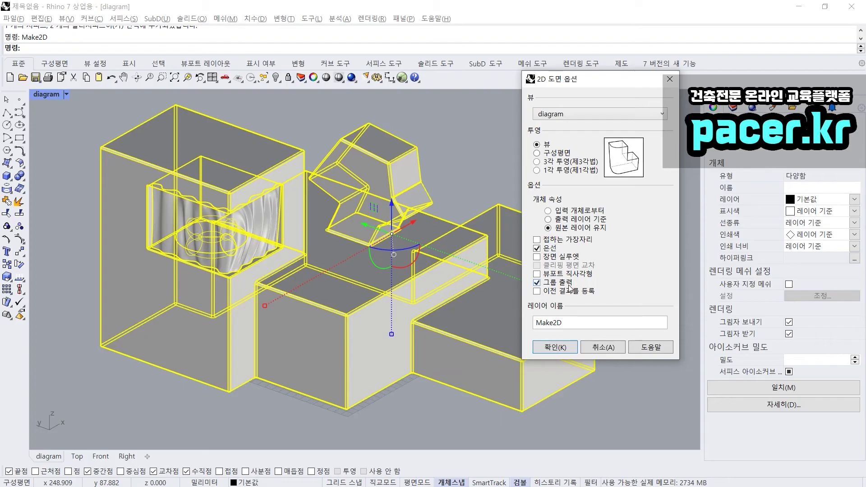
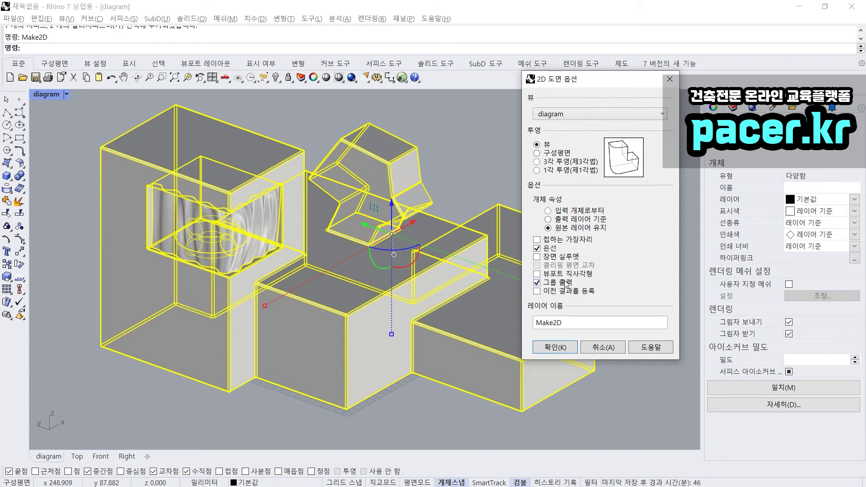
pyautogui.click(555, 346)
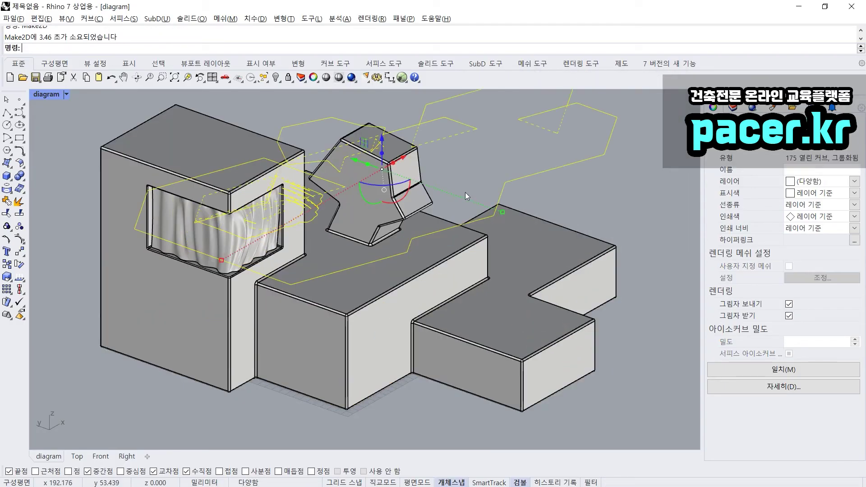
# Step: Switch to the Top view, move the new 2D drawing aside along the X axis and zoom to it
pyautogui.click(75, 455)
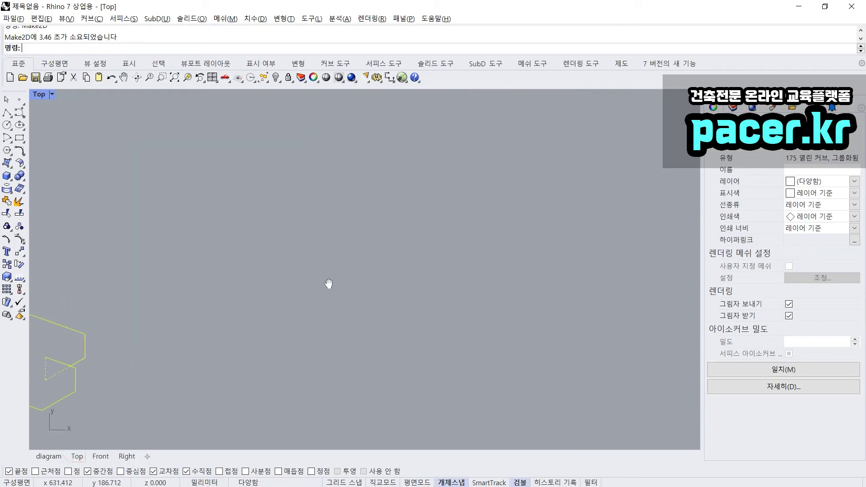
pyautogui.scroll(-9, 332, 284)
pyautogui.moveTo(298, 293); pyautogui.dragTo(324, 278, button='right')
pyautogui.moveTo(297, 270); pyautogui.dragTo(509, 272)
pyautogui.write('zs')
pyautogui.press('Return')
# Step: Examine how the 2D linework is grouped by selecting the block outlines and curtain curves separately and together
pyautogui.moveTo(522, 133); pyautogui.dragTo(311, 303)
pyautogui.click(400, 204)
pyautogui.click(396, 210)
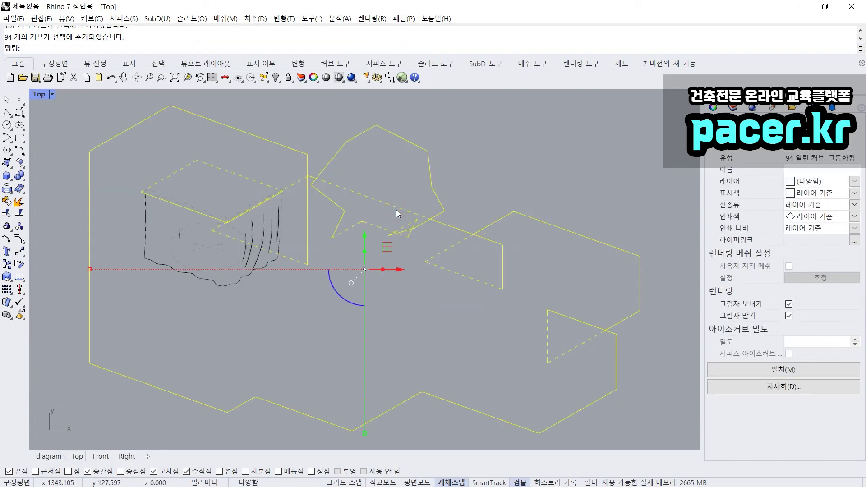
pyautogui.click(274, 226)
pyautogui.click(299, 181)
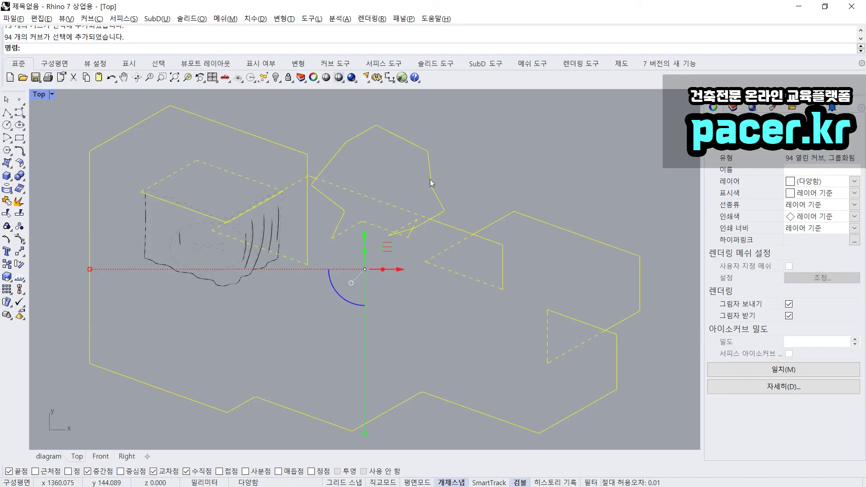
pyautogui.click(397, 145)
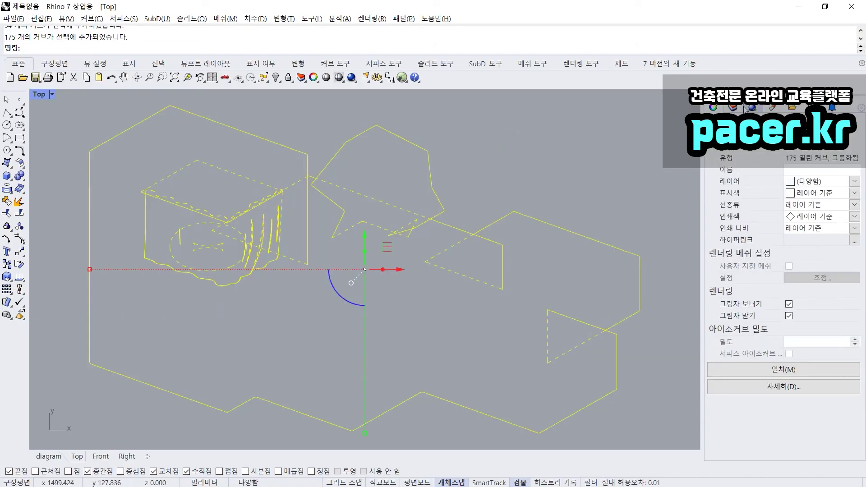
# Step: Examine the visible and hidden curve sublayers under the Make2D layer and the linework they hold
pyautogui.click(745, 108)
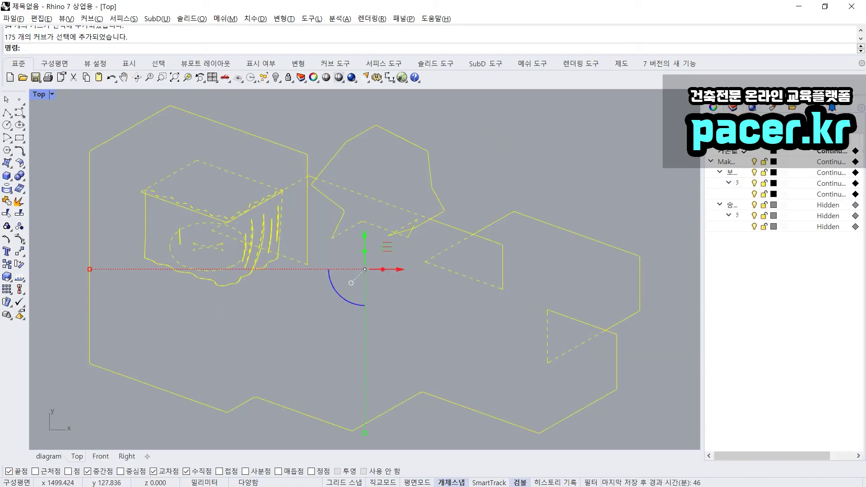
pyautogui.click(742, 173)
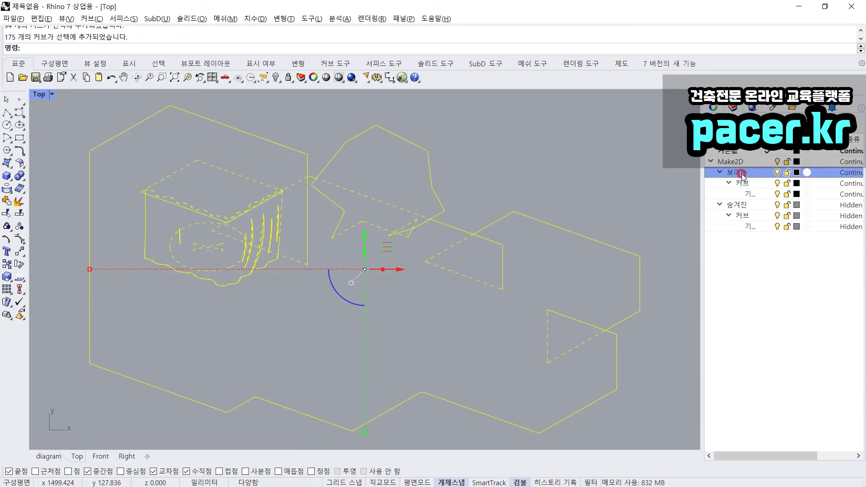
pyautogui.click(743, 207)
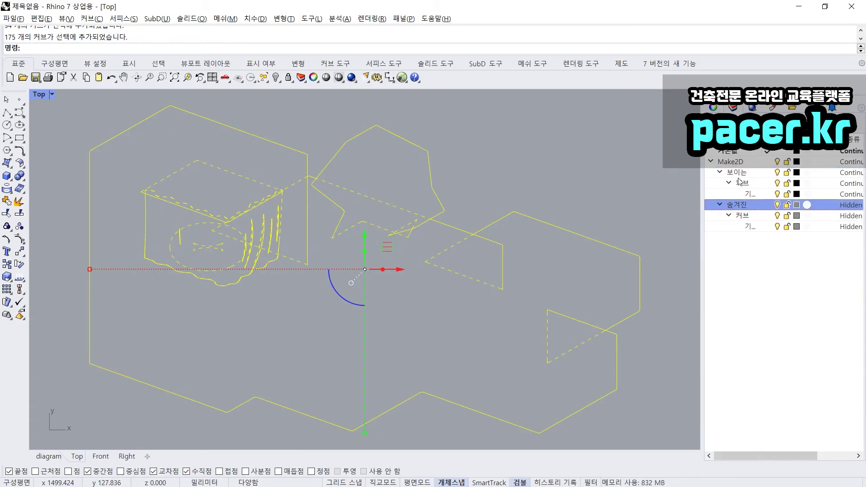
pyautogui.click(741, 174)
pyautogui.click(741, 195)
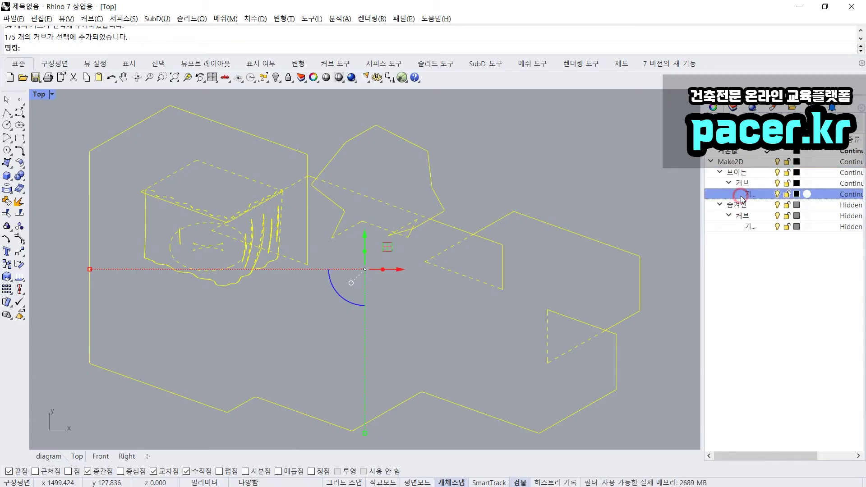
pyautogui.click(743, 227)
pyautogui.click(743, 195)
pyautogui.click(744, 226)
pyautogui.click(638, 195)
pyautogui.moveTo(580, 158); pyautogui.dragTo(177, 379)
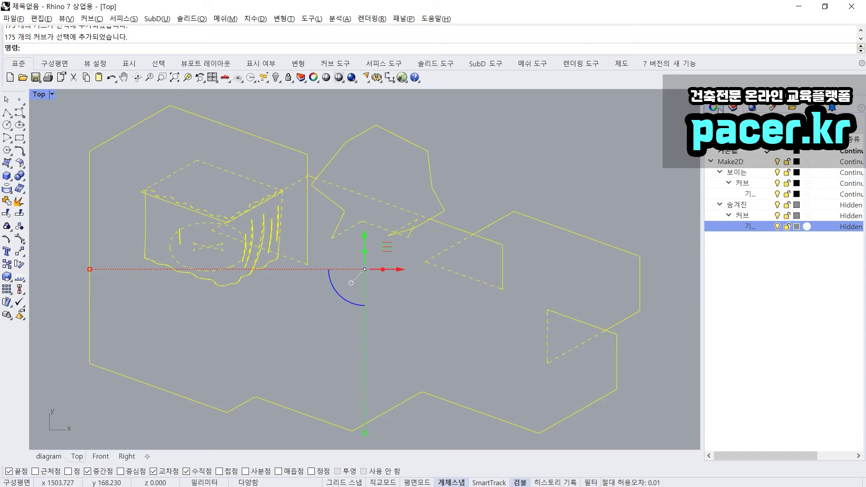
# Step: Show the object properties again and delete the whole grouped 2D drawing
pyautogui.click(714, 108)
pyautogui.click(404, 198)
pyautogui.click(388, 204)
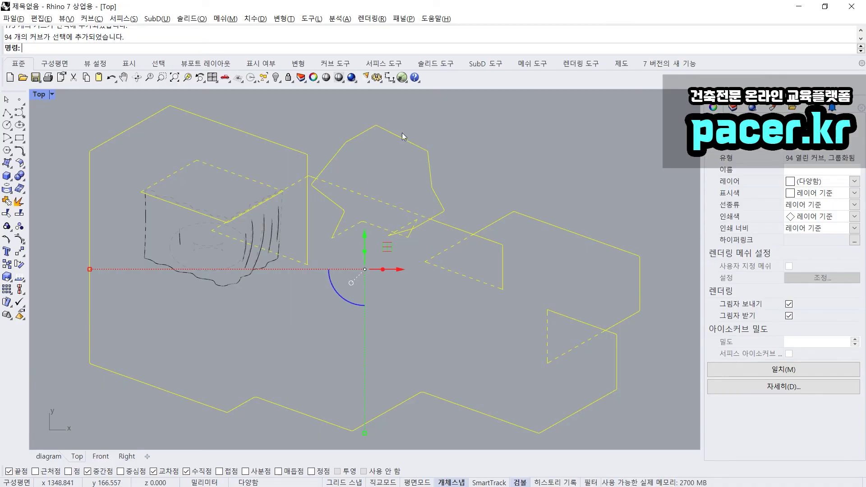
pyautogui.click(315, 139)
pyautogui.scroll(-16, 316, 150)
pyautogui.moveTo(444, 131); pyautogui.dragTo(207, 291)
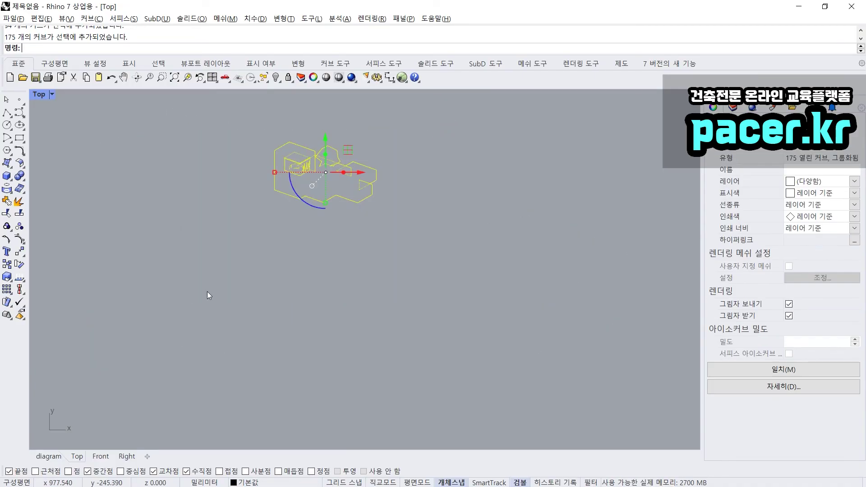
pyautogui.press('Delete')
# Step: Zoom to the 3D blocks in the diagram viewport and restore the saved "diagram" named view
pyautogui.moveTo(286, 203); pyautogui.dragTo(90, 381)
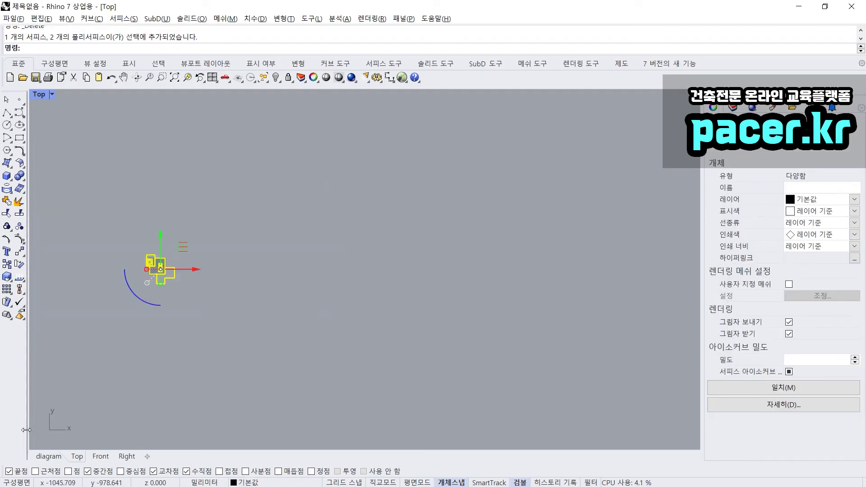
pyautogui.click(63, 454)
pyautogui.write('zs')
pyautogui.press('space')
pyautogui.click(137, 403)
pyautogui.moveTo(135, 405)
pyautogui.mouseDown(button='right')
pyautogui.moveTo(149, 399)
pyautogui.moveTo(136, 403)
pyautogui.mouseUp(button='right')
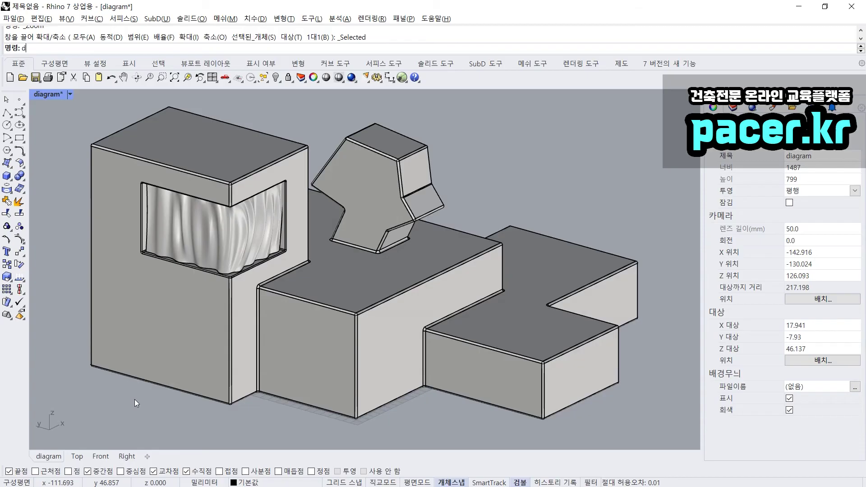
pyautogui.write('NamedView')
pyautogui.press('Return')
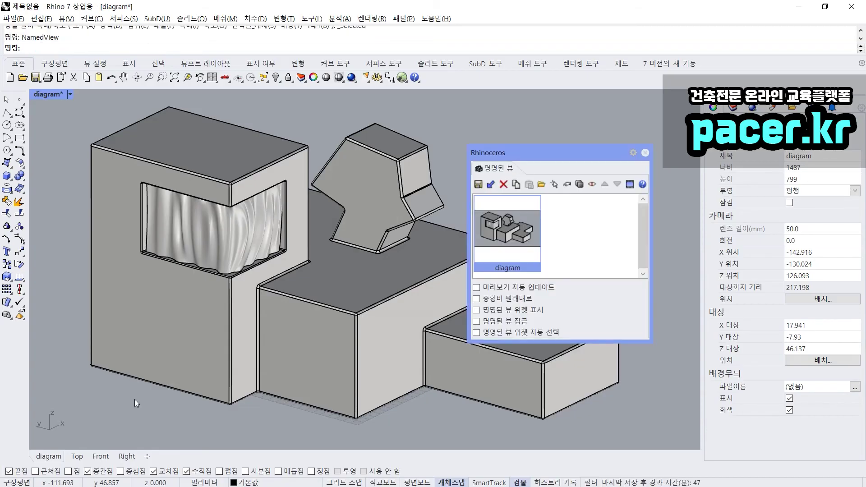
pyautogui.doubleClick(533, 228)
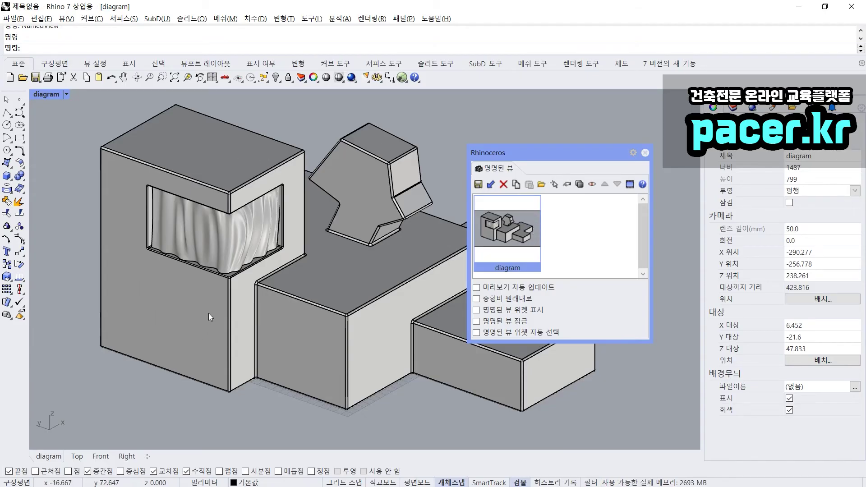
pyautogui.click(644, 153)
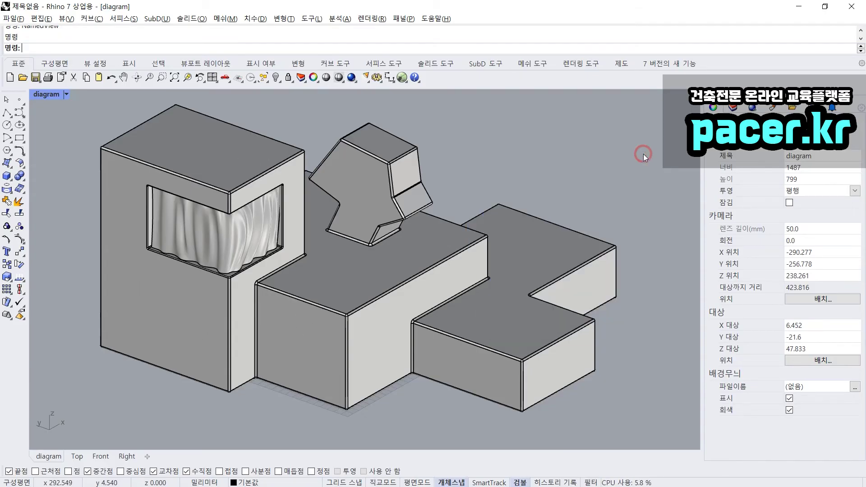
# Step: Draw a box about 56.5 mm high on the ground plane, on the curtained block's open side
pyautogui.moveTo(506, 275); pyautogui.dragTo(489, 272, button='right')
pyautogui.moveTo(456, 195); pyautogui.dragTo(468, 227, button='right')
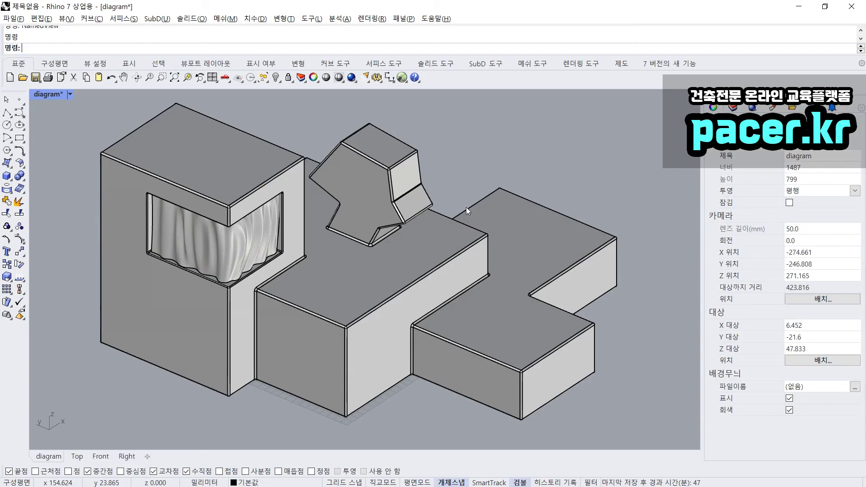
pyautogui.scroll(-4, 464, 211)
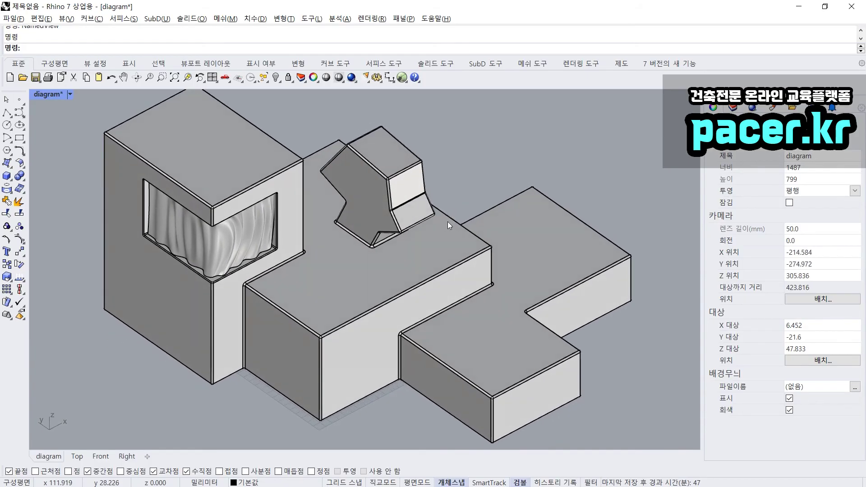
pyautogui.scroll(2, 365, 352)
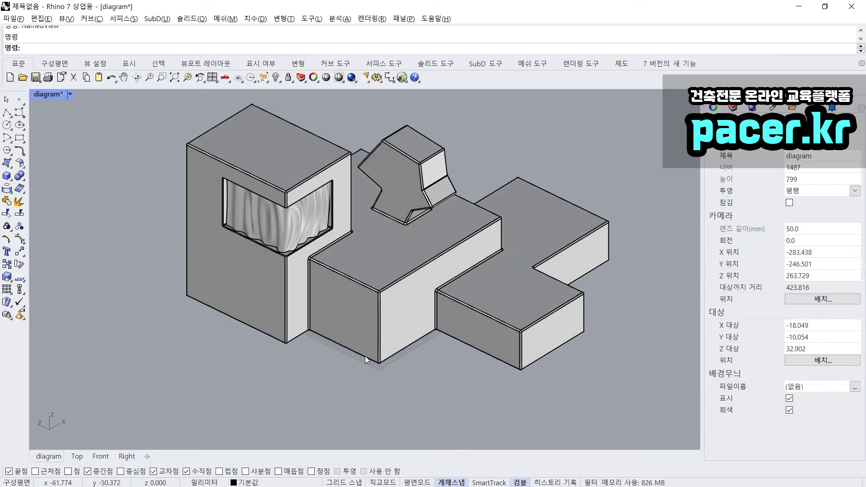
pyautogui.scroll(-3, 369, 315)
pyautogui.keyDown('shift'); pyautogui.moveTo(345, 330); pyautogui.dragTo(368, 299, button='right'); pyautogui.keyUp('shift')
pyautogui.write('box')
pyautogui.press('Return')
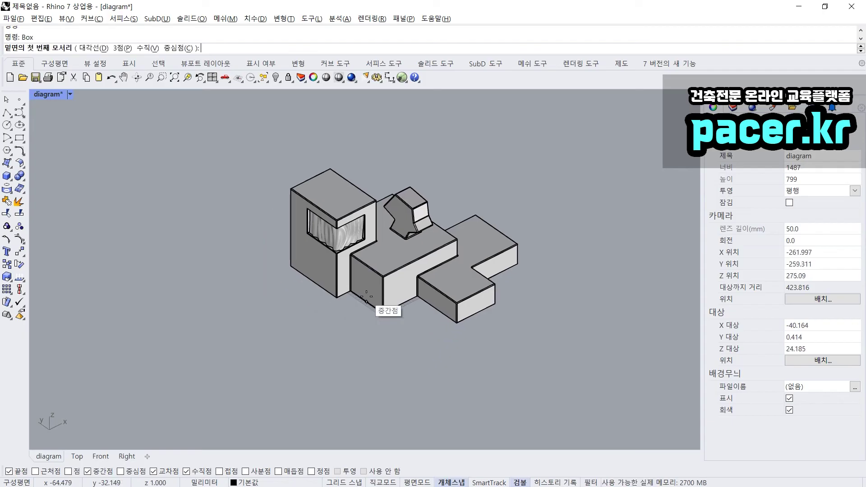
pyautogui.click(142, 276)
pyautogui.click(256, 295)
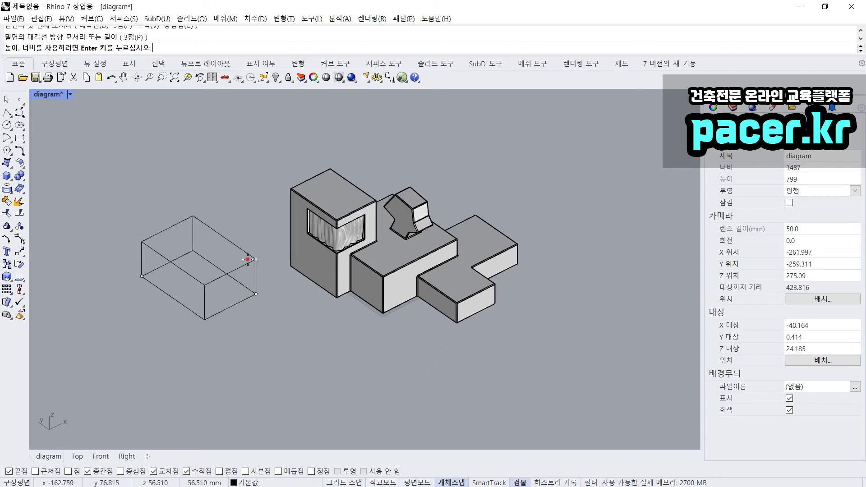
pyautogui.click(251, 259)
# Step: Draw a second, smaller low box in front of the first one, overlapping its front corner
pyautogui.press('space')
pyautogui.click(174, 309)
pyautogui.click(276, 336)
pyautogui.click(273, 312)
# Step: Draw a large flat box in front of the second and move it so that the two overlap
pyautogui.press('space')
pyautogui.click(137, 314)
pyautogui.click(160, 420)
pyautogui.click(161, 402)
pyautogui.moveTo(165, 388); pyautogui.dragTo(250, 393)
pyautogui.click(327, 357)
# Step: Draw a tall box overlapping the end of the flat box
pyautogui.press('space')
pyautogui.click(322, 344)
pyautogui.click(305, 412)
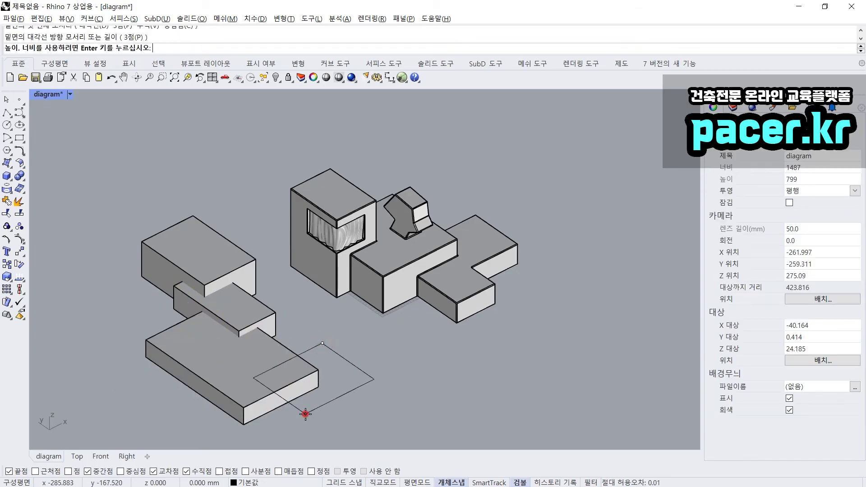
pyautogui.click(271, 234)
# Step: Join the four new overlapping boxes into one solid with BooleanUnion
pyautogui.moveTo(269, 237); pyautogui.dragTo(180, 377)
pyautogui.press('BackSpace')
pyautogui.write('BooleanUnion')
pyautogui.press('Return')
# Step: Make2D the united solid from the current view with View projection, hidden lines and grouped output
pyautogui.write('Make2D')
pyautogui.press('Return')
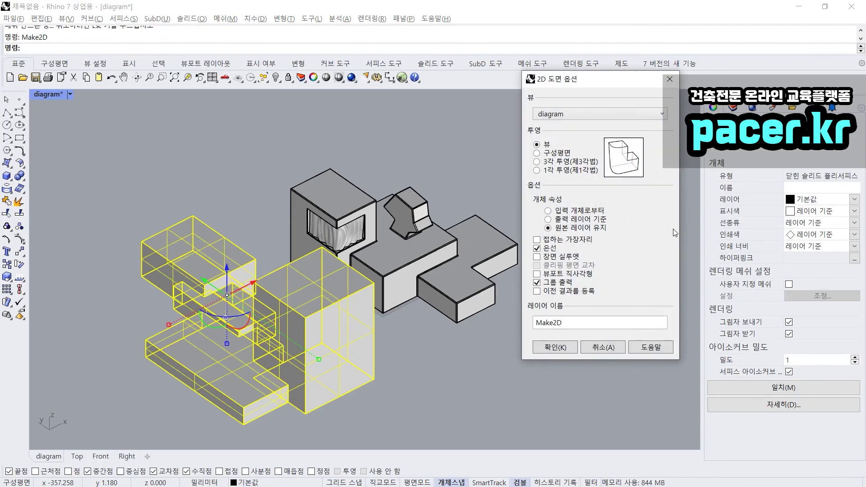
pyautogui.click(557, 348)
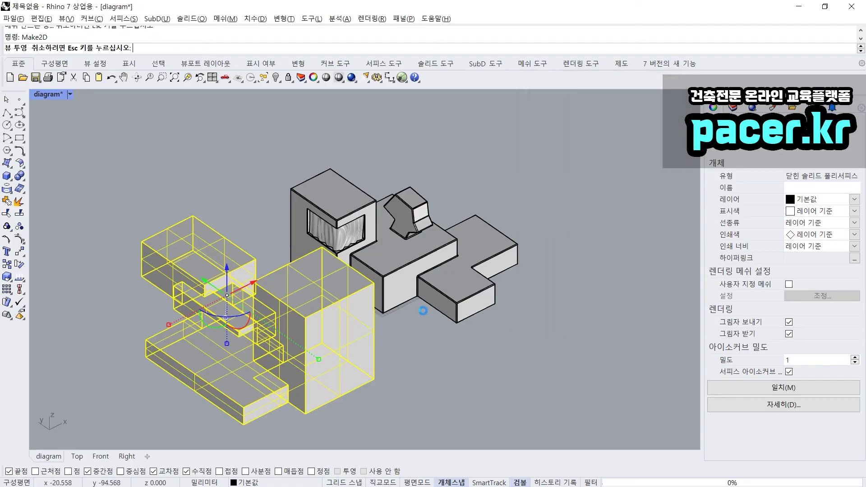
# Step: In the Top view, move the united solid's 2D drawing away from the models along X and zoom to it
pyautogui.scroll(-5, 429, 288)
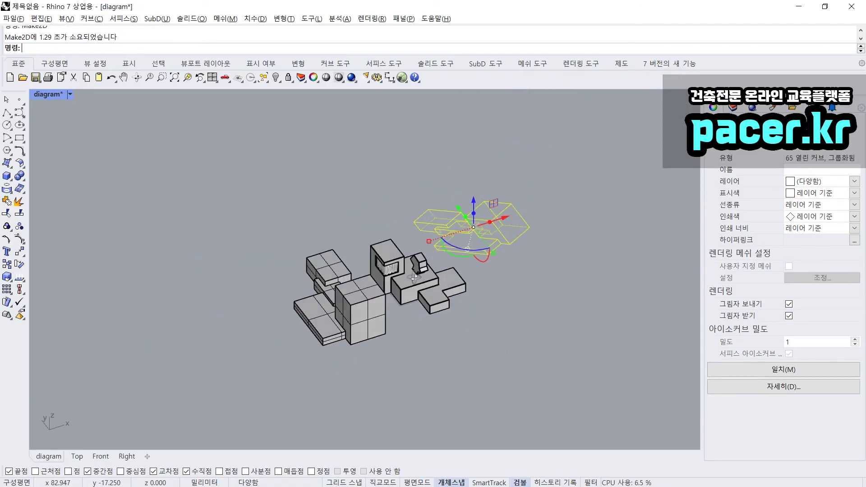
pyautogui.click(77, 456)
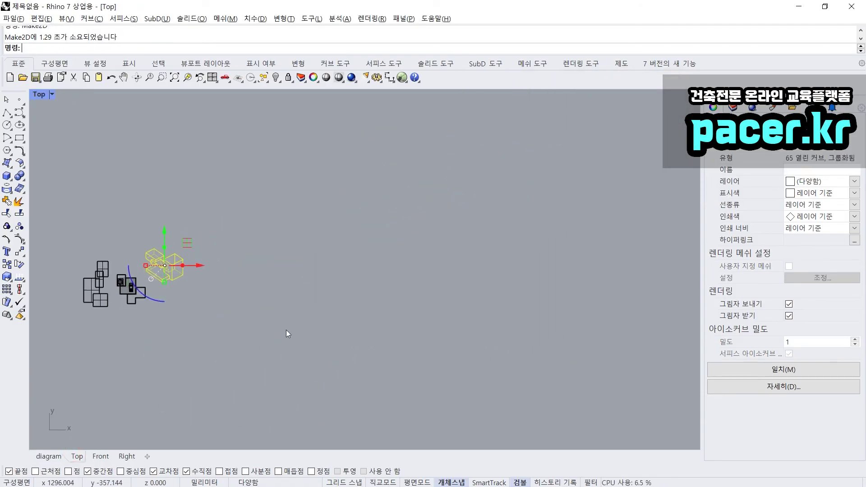
pyautogui.moveTo(183, 245); pyautogui.dragTo(336, 252)
pyautogui.write('ZS')
pyautogui.press('Return')
pyautogui.press('Escape')
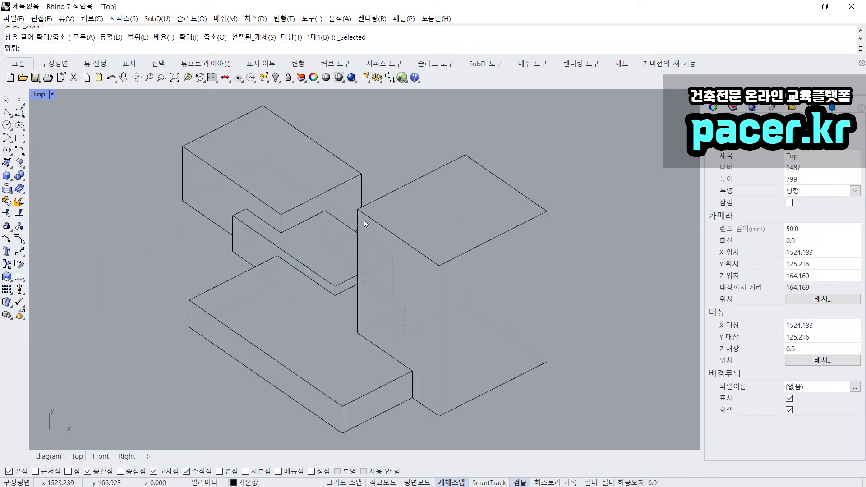
# Step: Examine the united solid's 2D drawing and its dashed hidden lines in Rendered display mode, and return to Shaded mode
pyautogui.click(361, 217)
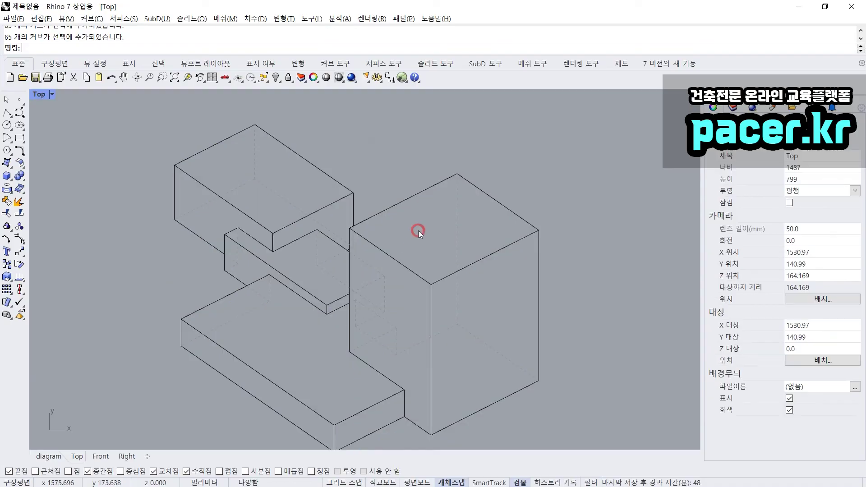
pyautogui.scroll(-2, 402, 252)
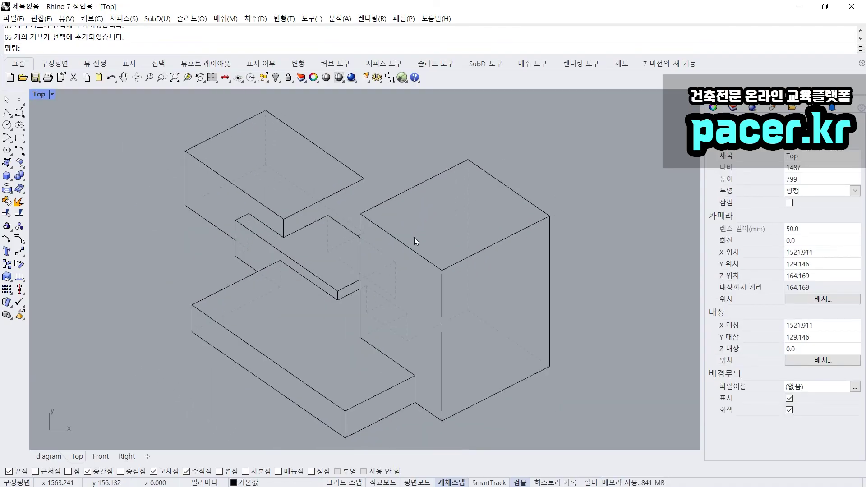
pyautogui.press('Return')
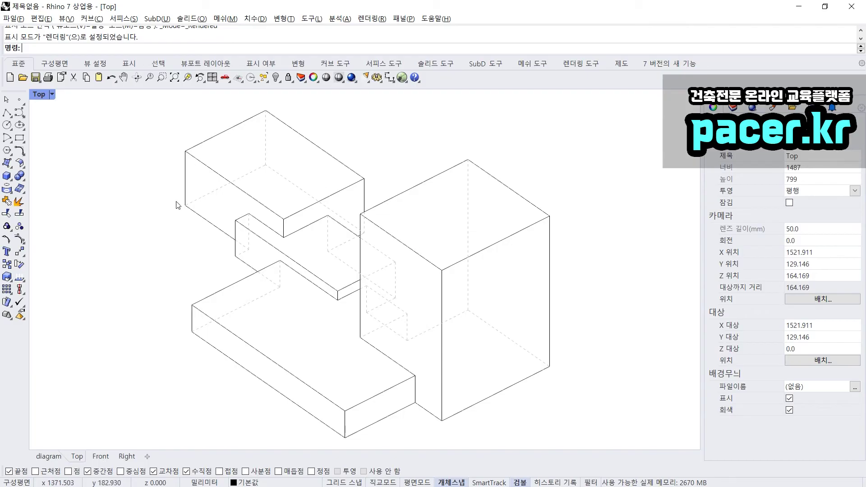
pyautogui.moveTo(162, 128); pyautogui.dragTo(488, 424)
pyautogui.scroll(-1, 494, 269)
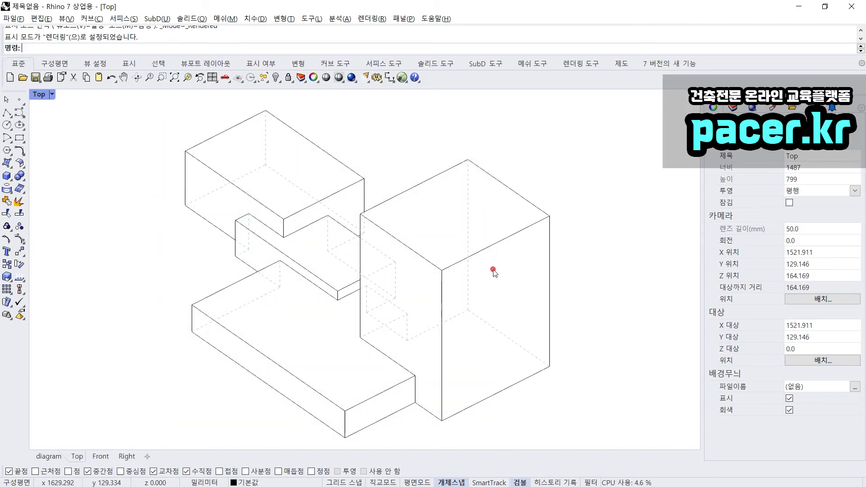
pyautogui.hotkey('ctrl', 'alt', 's')
pyautogui.scroll(-3, 538, 223)
# Step: Delete the united solid's 2D drawing and return to the diagram view zoomed to the models
pyautogui.hotkey('ctrl', 'a')
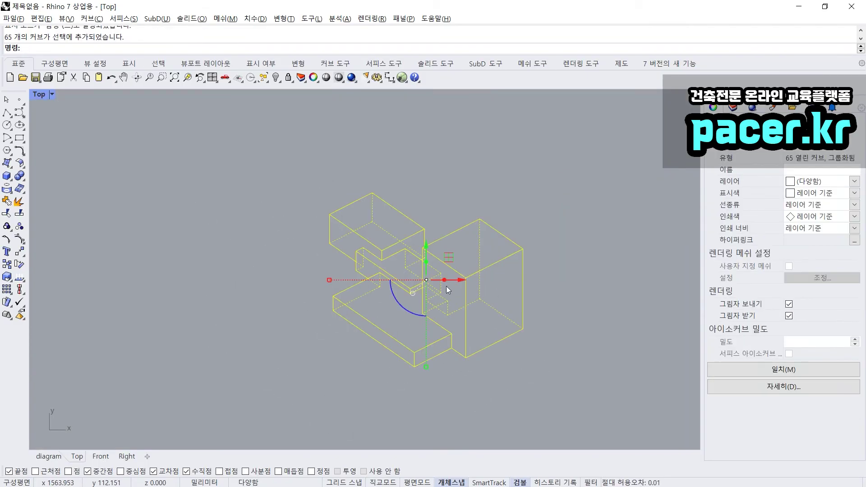
pyautogui.press('Delete')
pyautogui.scroll(-4, 446, 286)
pyautogui.hotkey('ctrl', 'a')
pyautogui.hotkey('ctrl', 'alt', 'shift', 'e')
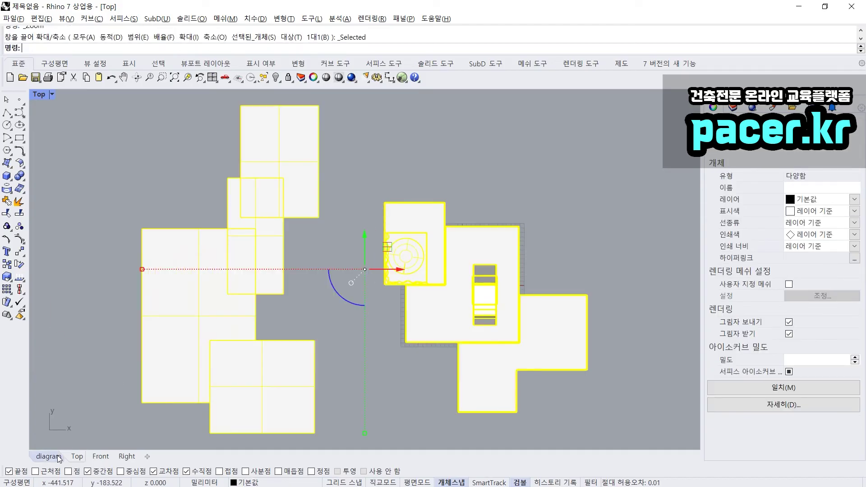
pyautogui.click(54, 456)
pyautogui.hotkey('ctrl', 'alt', 'shift', 'e')
pyautogui.press('Escape')
# Step: Try deleting the united solid, look over the remaining block model, and undo the deletion
pyautogui.click(340, 280)
pyautogui.press('Delete')
pyautogui.click(435, 215)
pyautogui.hotkey('ctrl', 'alt', 'shift', 'e')
pyautogui.press('Escape')
pyautogui.moveTo(437, 219); pyautogui.dragTo(424, 247, button='right')
pyautogui.rightClick(456, 216)
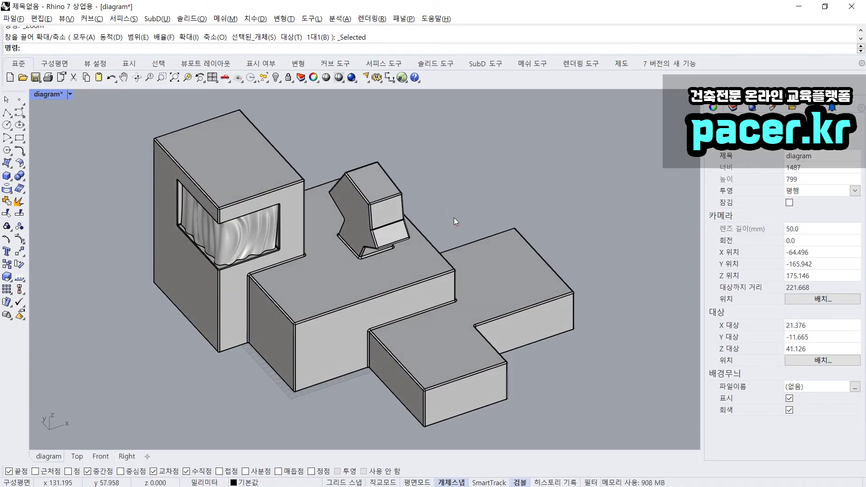
pyautogui.moveTo(435, 218); pyautogui.dragTo(350, 291, button='right')
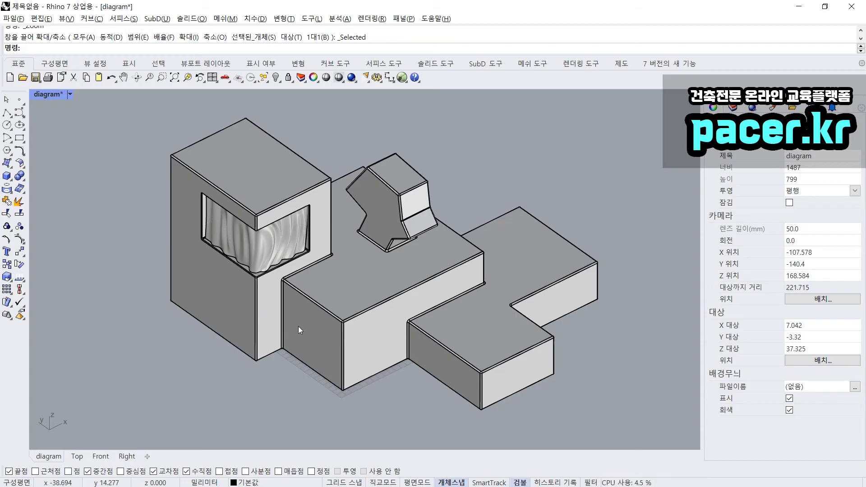
pyautogui.click(284, 333)
pyautogui.moveTo(284, 333); pyautogui.dragTo(329, 310, button='right')
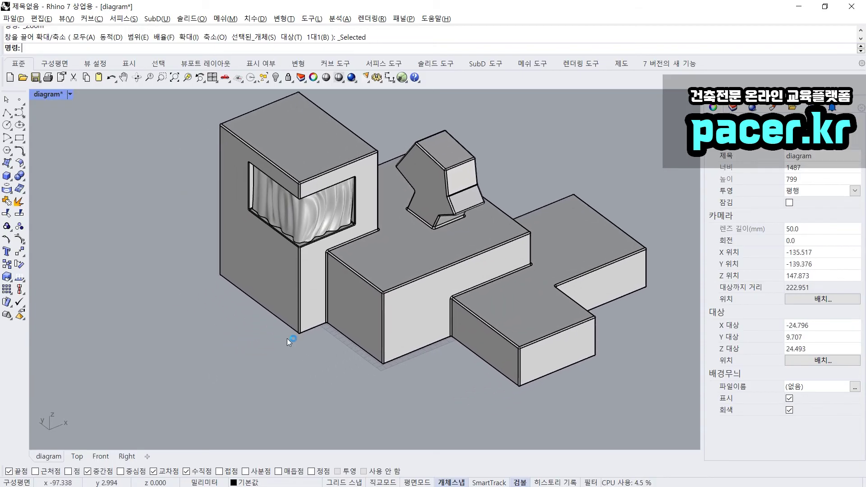
pyautogui.hotkey('ctrl', 'z')
# Step: Turn off the surface isocurve display for the united solid
pyautogui.scroll(-8, 301, 351)
pyautogui.moveTo(299, 351); pyautogui.dragTo(310, 371, button='right')
pyautogui.click(310, 371)
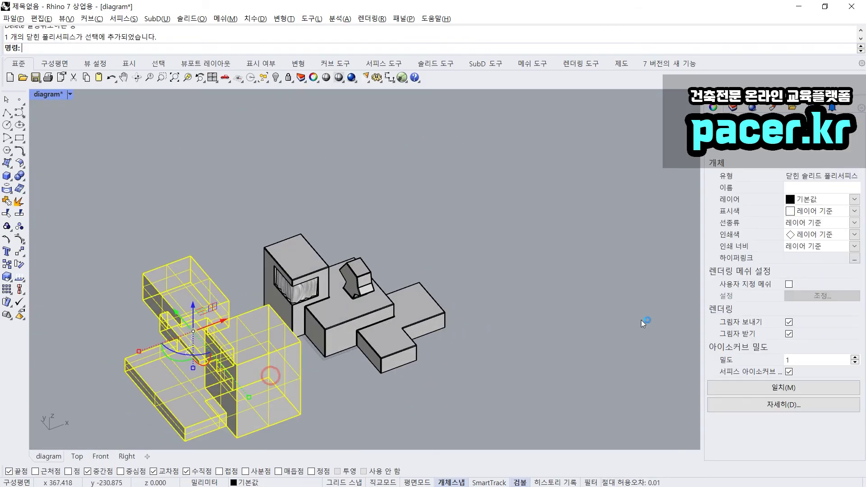
pyautogui.click(791, 374)
# Step: Move the united solid to the opposite side of the block model and zoom to it
pyautogui.moveTo(516, 350); pyautogui.dragTo(532, 342, button='right')
pyautogui.write('maf')
pyautogui.press('Return')
pyautogui.moveTo(263, 384); pyautogui.dragTo(572, 281)
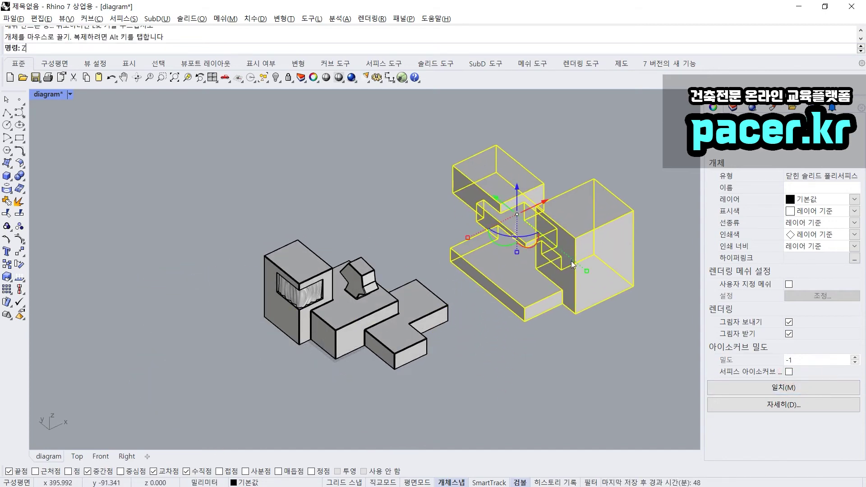
pyautogui.write('zs')
pyautogui.press('Return')
# Step: Make2D the united solid with third-angle projection, hidden lines on and grouped output off
pyautogui.click(557, 285)
pyautogui.moveTo(551, 290); pyautogui.dragTo(557, 276, button='right')
pyautogui.moveTo(505, 309); pyautogui.dragTo(472, 305, button='right')
pyautogui.click(456, 318)
pyautogui.write('Make2D')
pyautogui.press('Return')
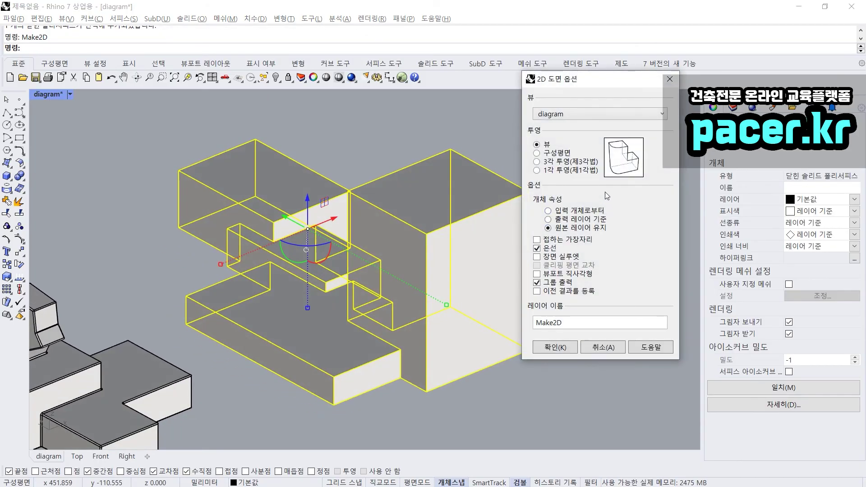
pyautogui.click(550, 249)
pyautogui.click(551, 283)
pyautogui.click(548, 249)
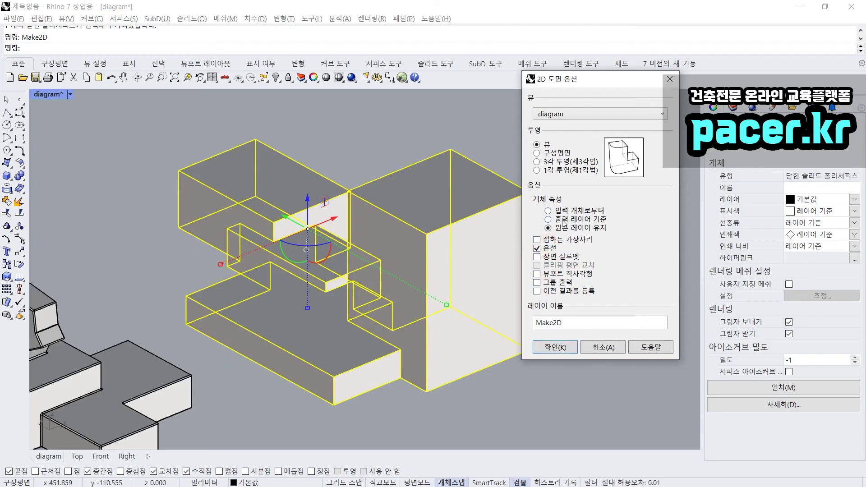
pyautogui.click(558, 163)
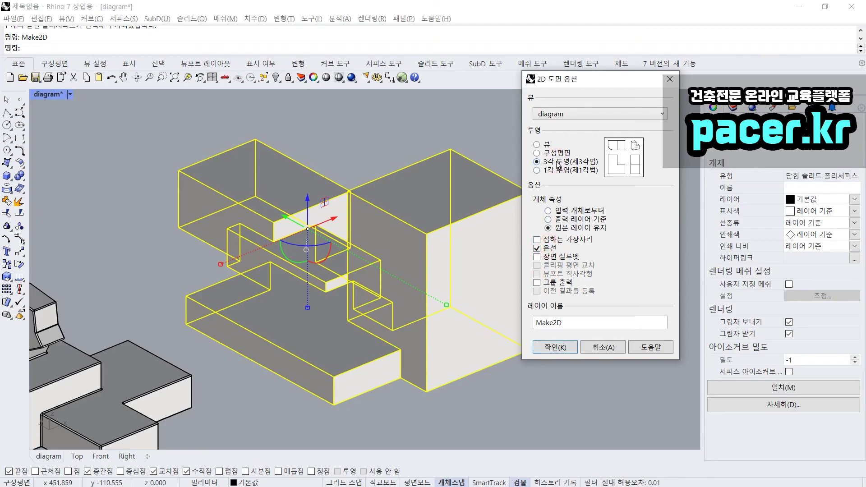
pyautogui.click(566, 346)
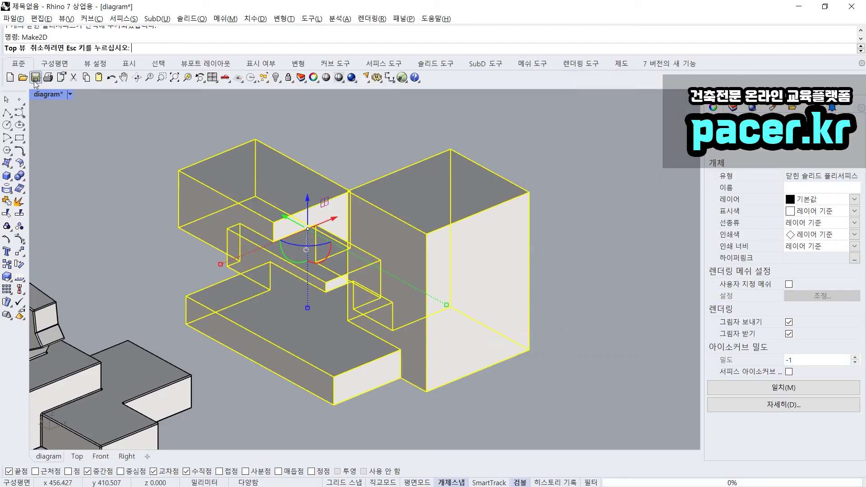
# Step: In the Top view, move the third-angle drawing set away from the models along X and zoom to it
pyautogui.click(77, 456)
pyautogui.scroll(-5, 240, 274)
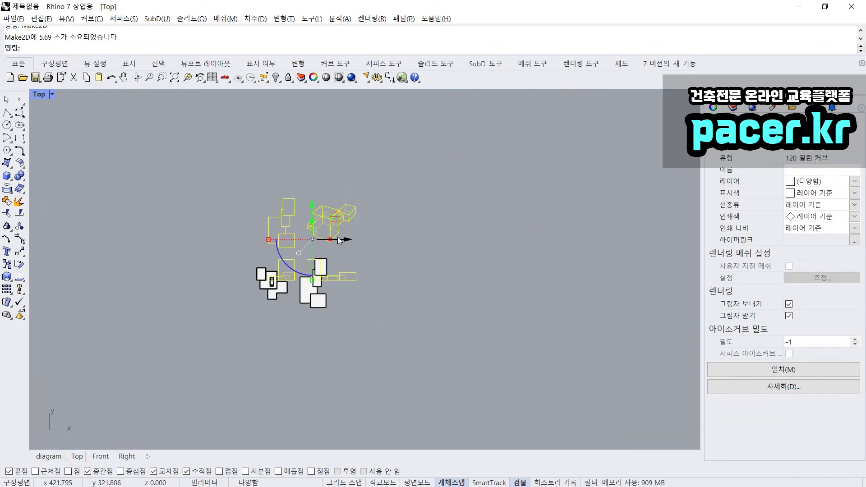
pyautogui.moveTo(339, 222); pyautogui.dragTo(514, 202)
pyautogui.click(547, 205)
pyautogui.scroll(10, 512, 208)
pyautogui.moveTo(505, 235); pyautogui.dragTo(489, 235, button='right')
pyautogui.scroll(6, 410, 299)
pyautogui.moveTo(454, 300); pyautogui.dragTo(410, 307, button='right')
pyautogui.scroll(-4, 409, 299)
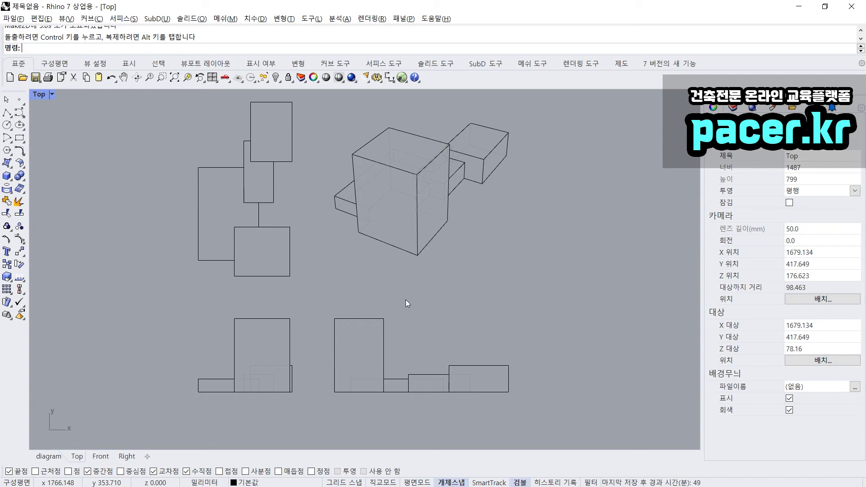
# Step: Add an aligned dimension for the height of the low end block in the right-side elevation
pyautogui.write('dimal')
pyautogui.press('Return')
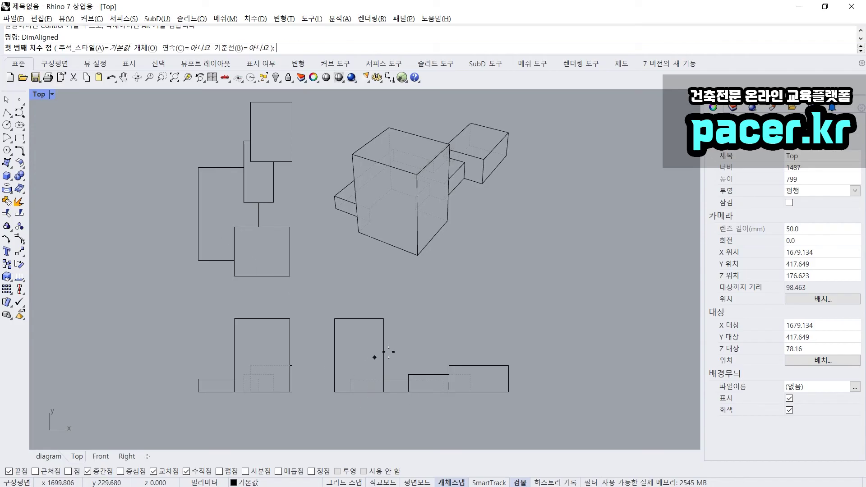
pyautogui.click(508, 365)
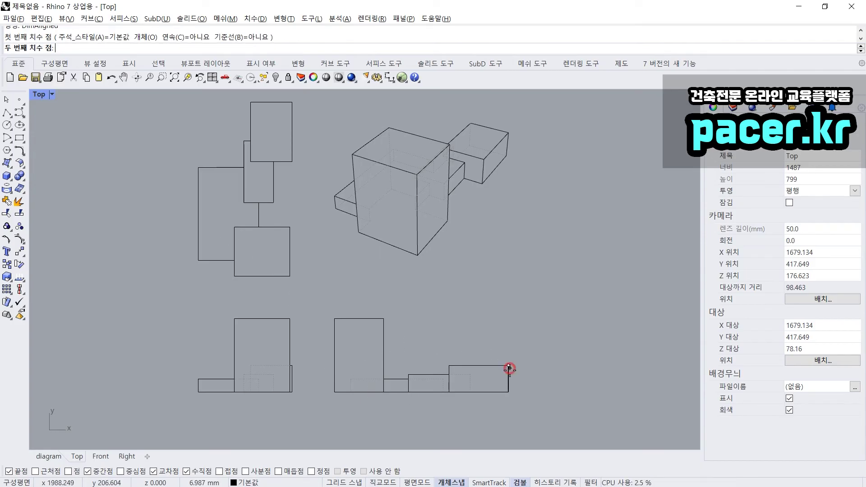
pyautogui.click(509, 392)
pyautogui.click(521, 389)
# Step: Examine the text size of the new height dimension up close
pyautogui.scroll(6, 525, 379)
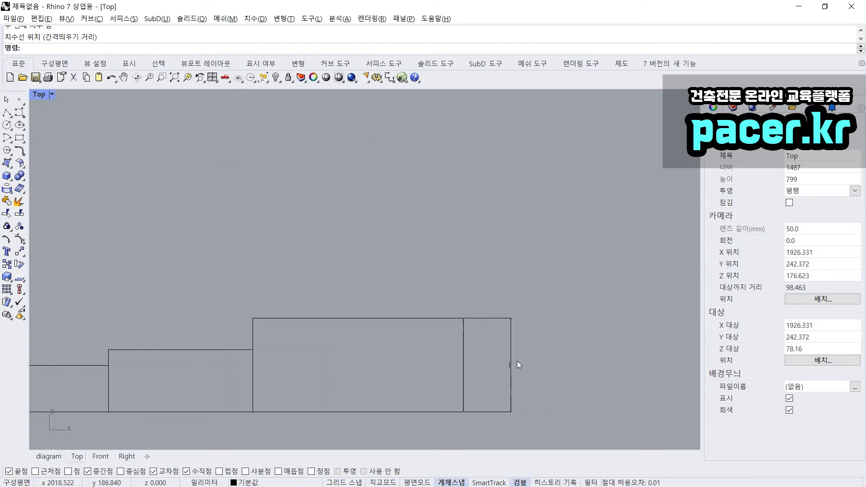
pyautogui.moveTo(510, 341); pyautogui.dragTo(414, 382)
pyautogui.click(406, 356)
pyautogui.scroll(-10, 414, 348)
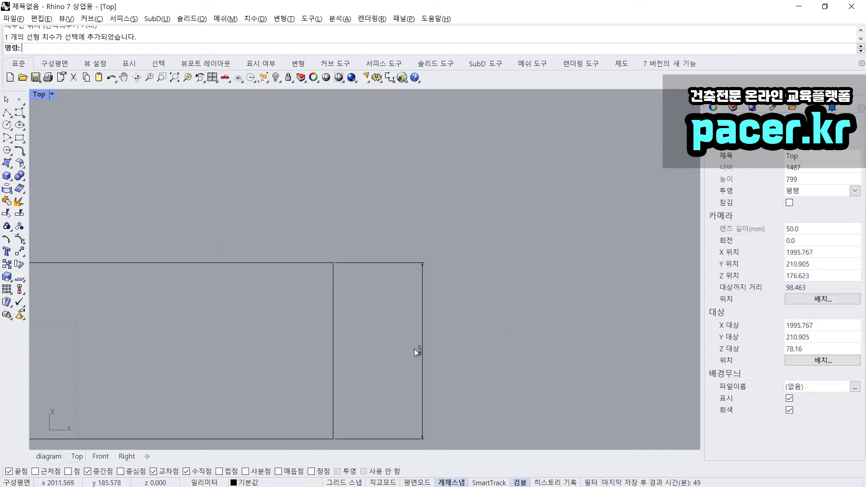
pyautogui.click(416, 347)
pyautogui.moveTo(412, 311); pyautogui.dragTo(540, 320, button='right')
pyautogui.click(513, 291)
pyautogui.scroll(-6, 471, 297)
pyautogui.scroll(4, 368, 315)
# Step: Add an aligned dimension for the height of the tall block in the right-side elevation
pyautogui.press('space')
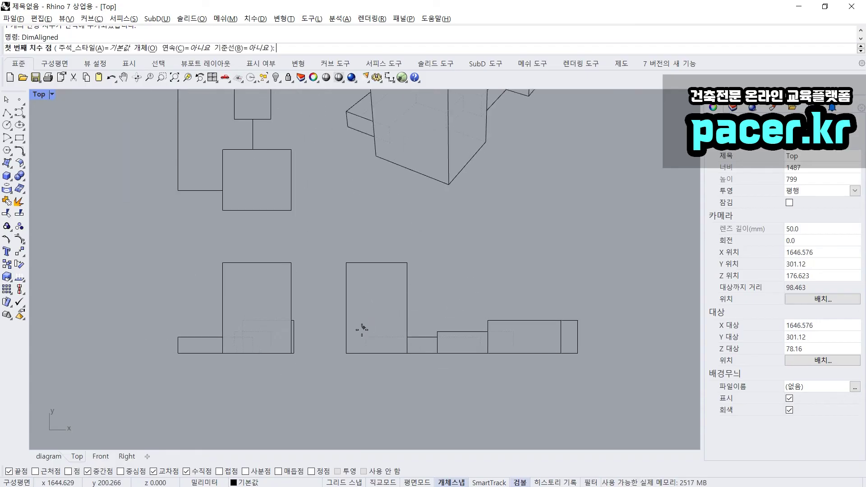
pyautogui.click(345, 352)
pyautogui.click(346, 262)
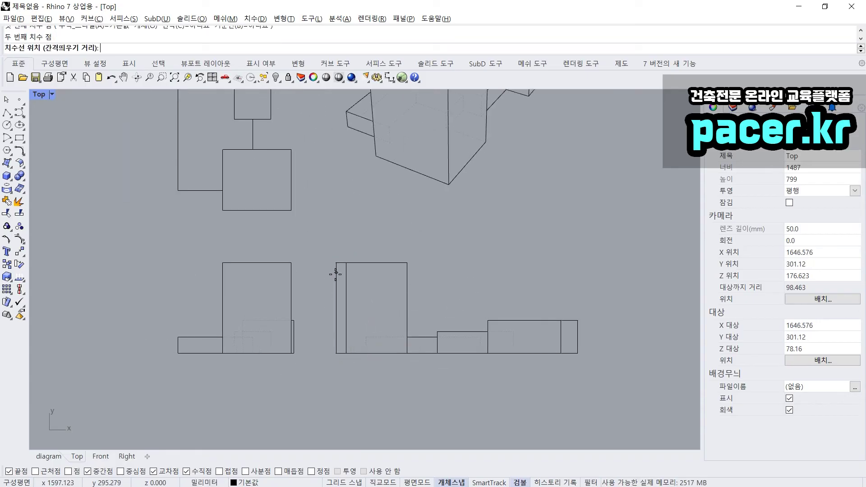
pyautogui.click(332, 277)
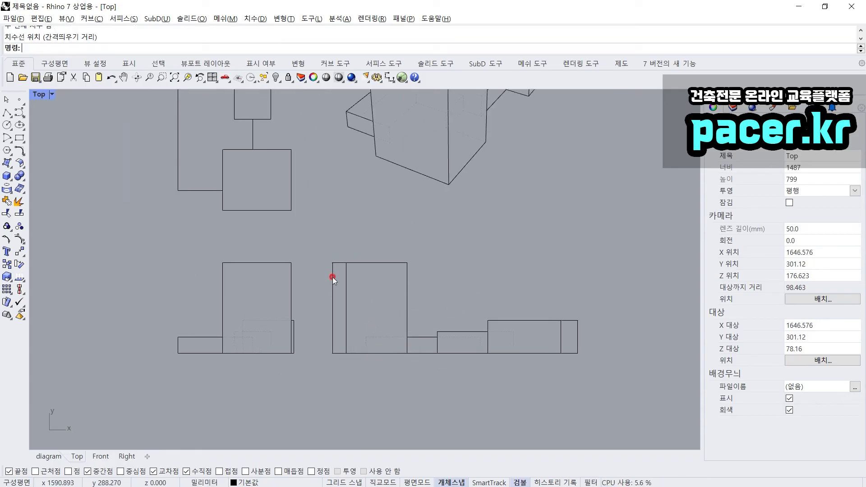
# Step: Set the model space scale of the tall block dimension's default annotation style to 5
pyautogui.click(332, 315)
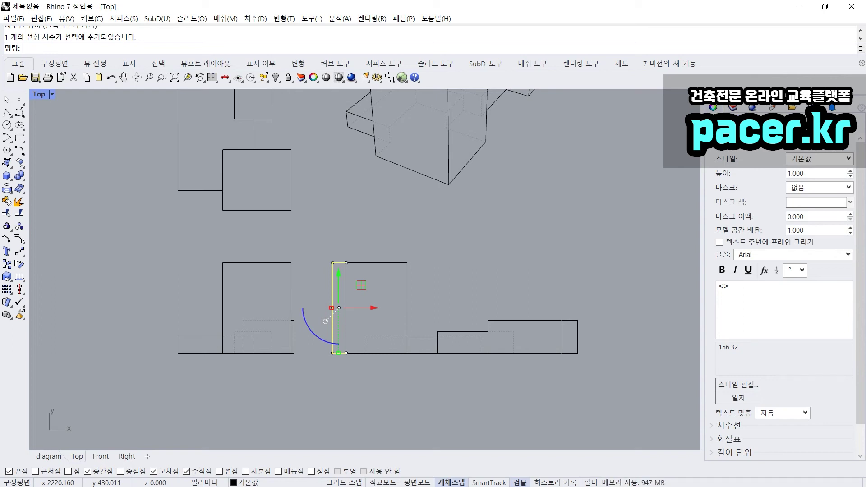
pyautogui.click(822, 159)
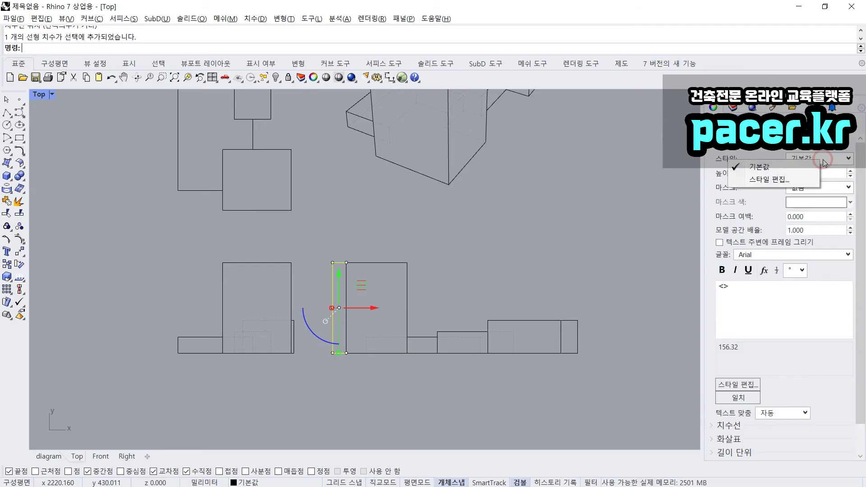
pyautogui.click(780, 181)
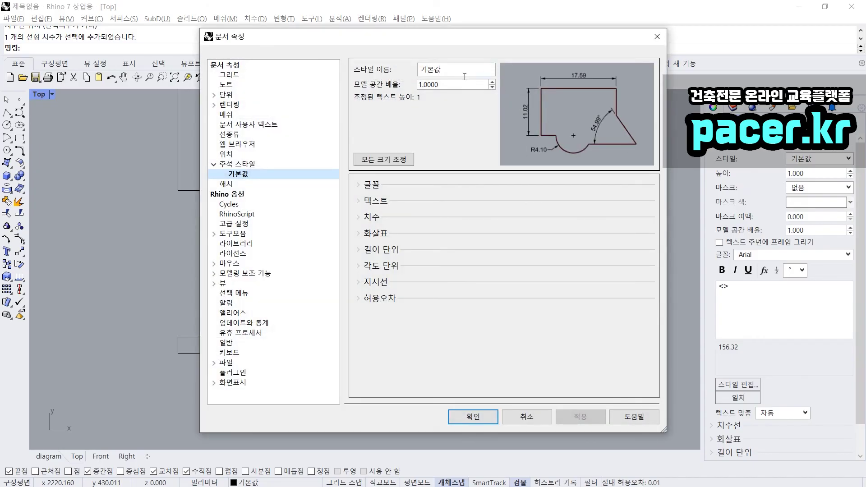
pyautogui.click(458, 85)
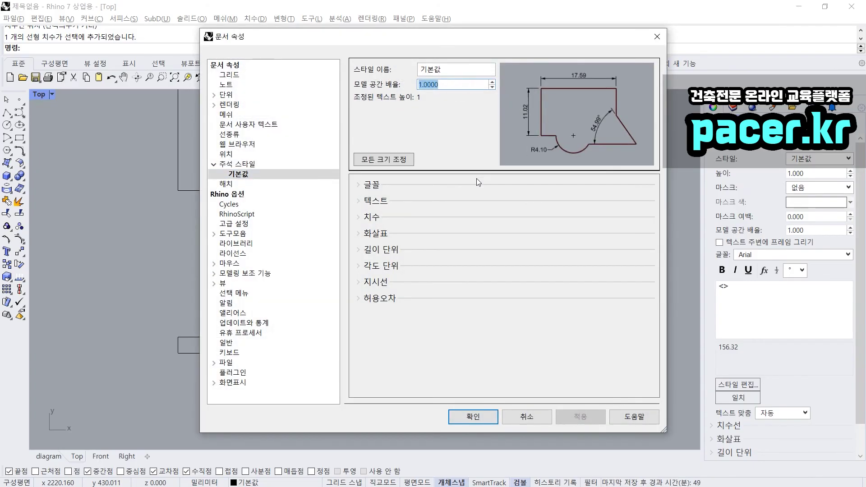
pyautogui.click(472, 416)
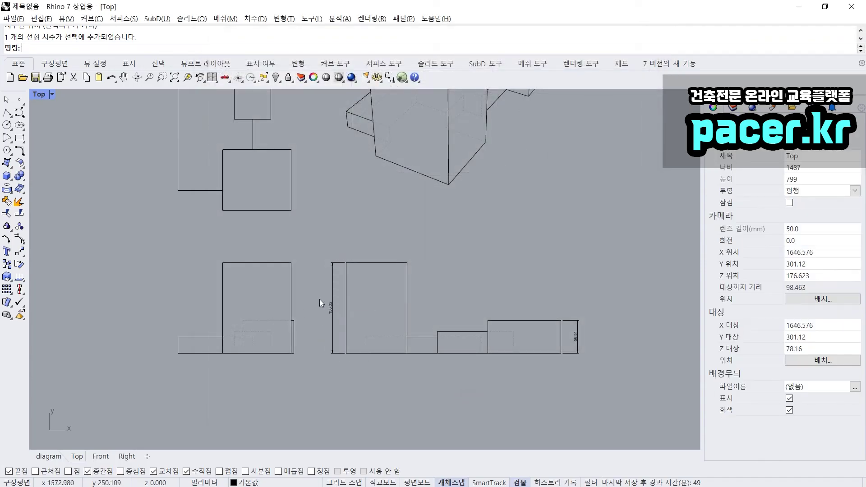
# Step: Set the default annotation style's model space scale to 7
pyautogui.click(327, 307)
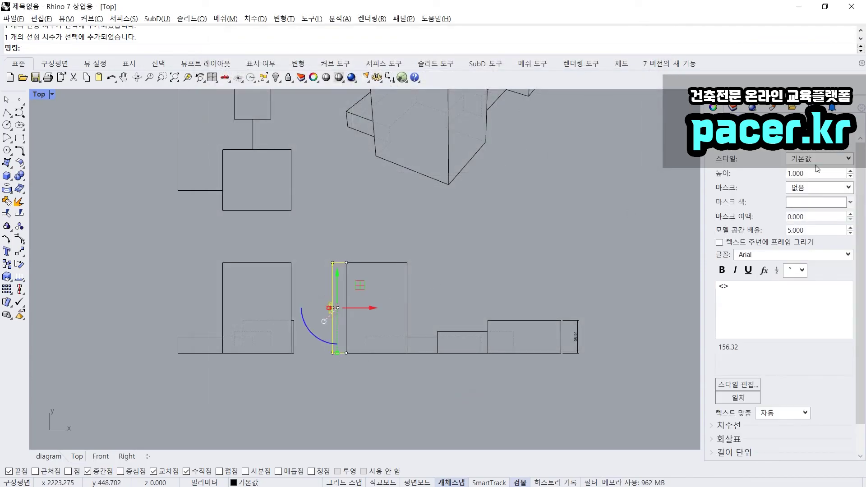
pyautogui.click(827, 161)
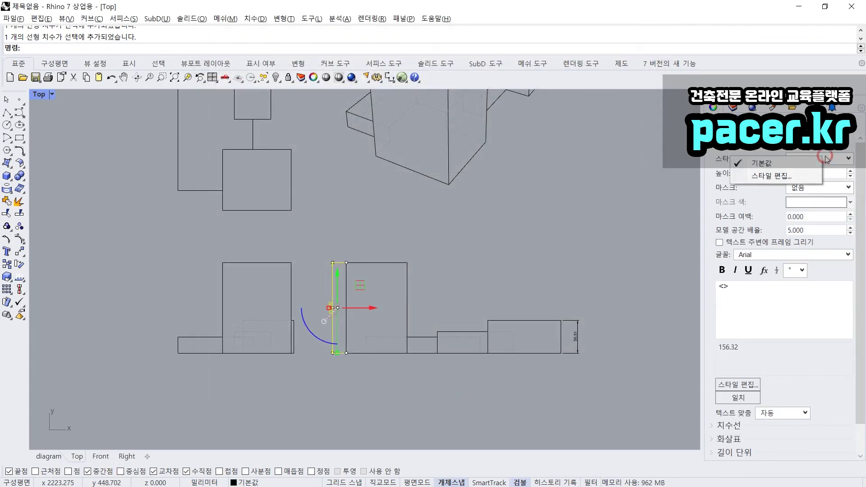
pyautogui.click(772, 177)
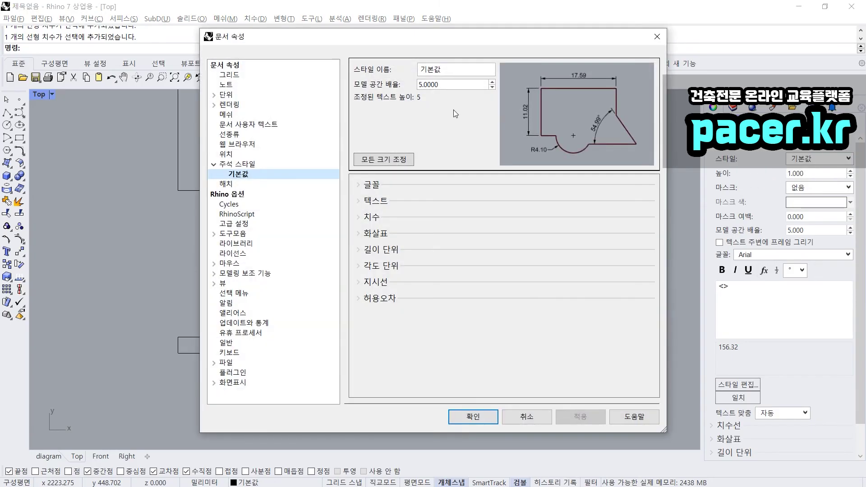
pyautogui.doubleClick(452, 85)
pyautogui.write('7')
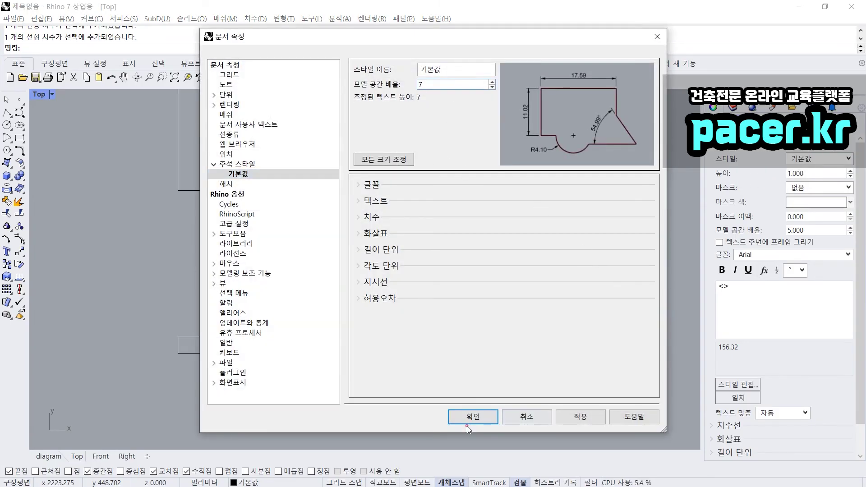
pyautogui.click(473, 416)
pyautogui.click(469, 421)
# Step: Add an aligned dimension for the tall block's width above the front elevation
pyautogui.moveTo(400, 364); pyautogui.dragTo(417, 368, button='right')
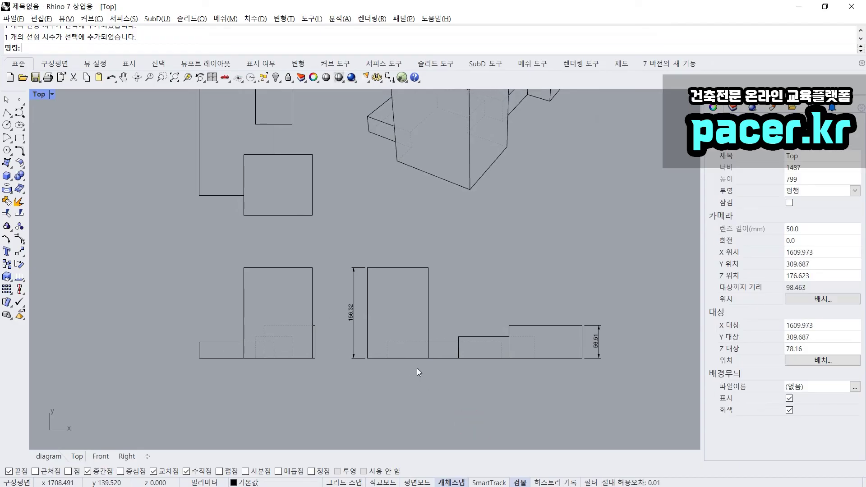
pyautogui.write('mal')
pyautogui.press('Return')
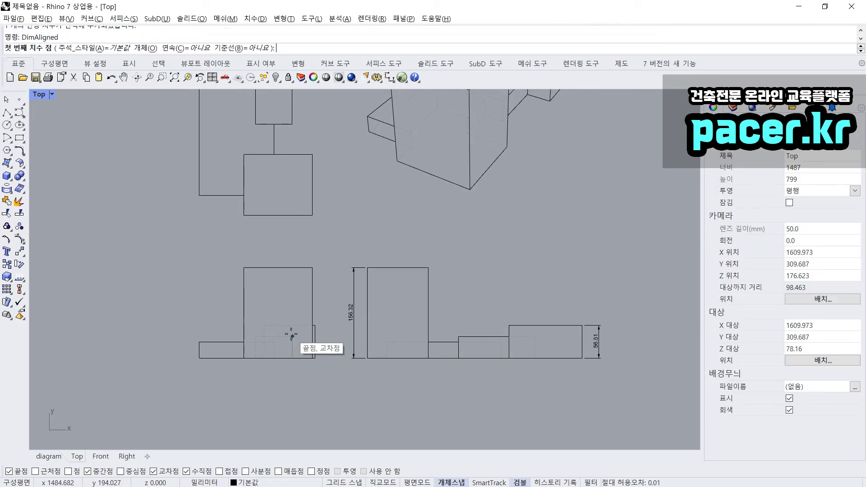
pyautogui.click(247, 265)
pyautogui.click(312, 268)
pyautogui.click(299, 253)
# Step: Add aligned dimensions in the plan for the square block's depth and the low block's long outer edge
pyautogui.moveTo(287, 225); pyautogui.dragTo(256, 284, button='right')
pyautogui.press('space')
pyautogui.click(280, 269)
pyautogui.click(283, 218)
pyautogui.click(292, 229)
pyautogui.press('space')
pyautogui.click(169, 255)
pyautogui.click(168, 141)
pyautogui.click(155, 148)
# Step: Add an aligned dimension along the short upper edge of the low block in the plan
pyautogui.moveTo(154, 148); pyautogui.dragTo(154, 173, button='right')
pyautogui.press('space')
pyautogui.click(168, 166)
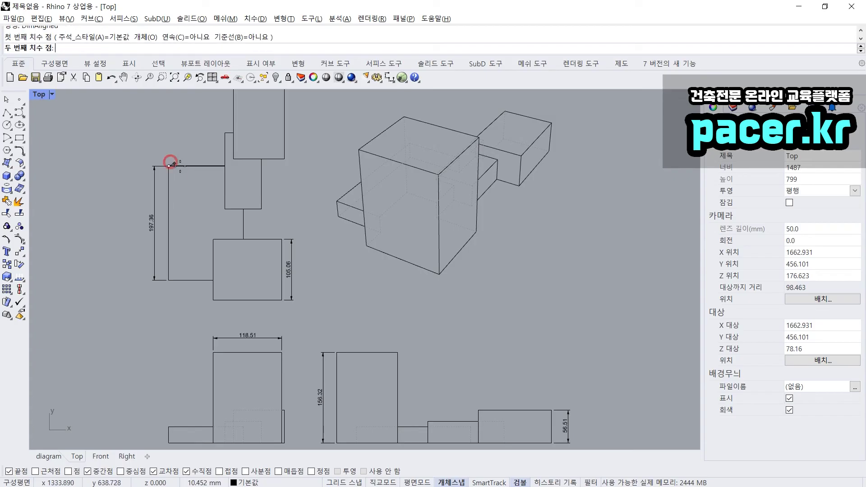
pyautogui.click(225, 166)
pyautogui.click(210, 151)
# Step: Dimension the small offset beside the uppermost block in the plan and that block's full width
pyautogui.moveTo(211, 151); pyautogui.dragTo(192, 197, button='right')
pyautogui.press('space')
pyautogui.click(206, 179)
pyautogui.click(215, 179)
pyautogui.click(212, 167)
pyautogui.press('space')
pyautogui.click(214, 132)
pyautogui.click(266, 132)
pyautogui.click(266, 123)
# Step: Try an aligned dimension on the front vertical edge of the large block in the perspective drawing
pyautogui.press('space')
pyautogui.click(420, 221)
pyautogui.click(421, 320)
pyautogui.click(472, 312)
pyautogui.hotkey('ctrl', 'z')
# Step: Add an aligned dimension below the front elevation for the exposed width of the low block
pyautogui.moveTo(392, 356); pyautogui.dragTo(427, 291, button='right')
pyautogui.scroll(-4, 427, 292)
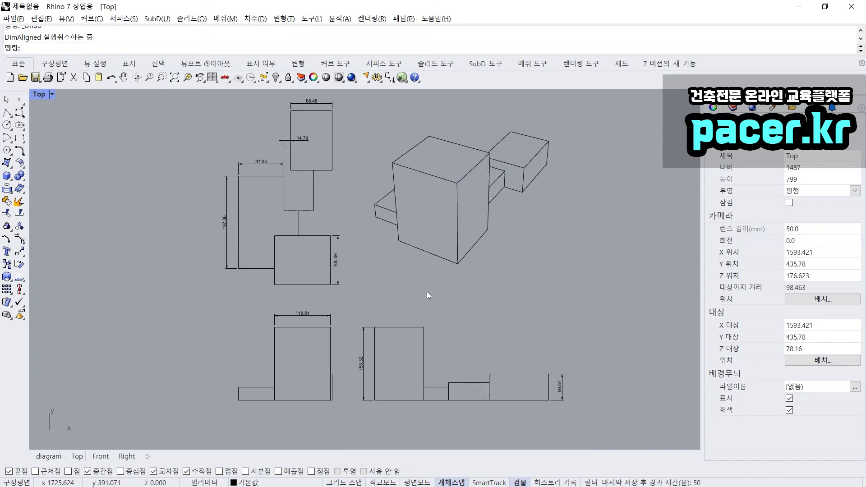
pyautogui.press('space')
pyautogui.scroll(4, 282, 379)
pyautogui.scroll(1, 282, 379)
pyautogui.click(240, 383)
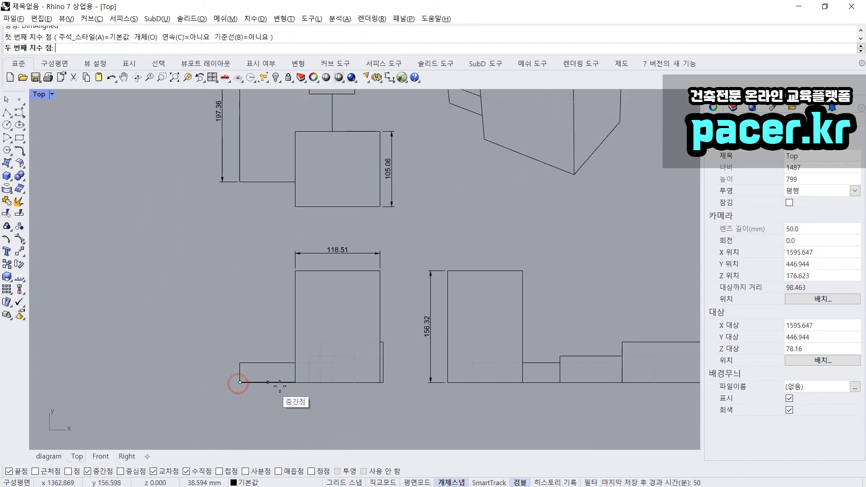
pyautogui.click(295, 383)
pyautogui.click(288, 393)
pyautogui.scroll(-4, 313, 394)
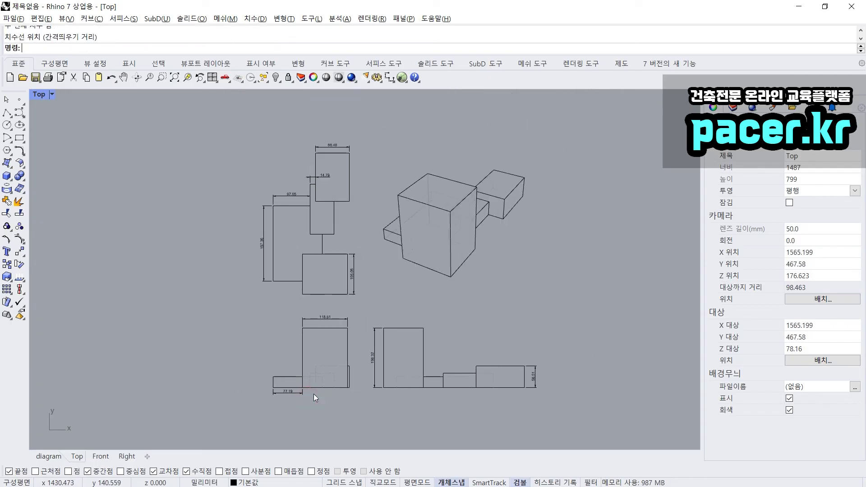
# Step: Review the dimensioned plan, elevations and perspective line drawing as one complete projection set
pyautogui.press('space')
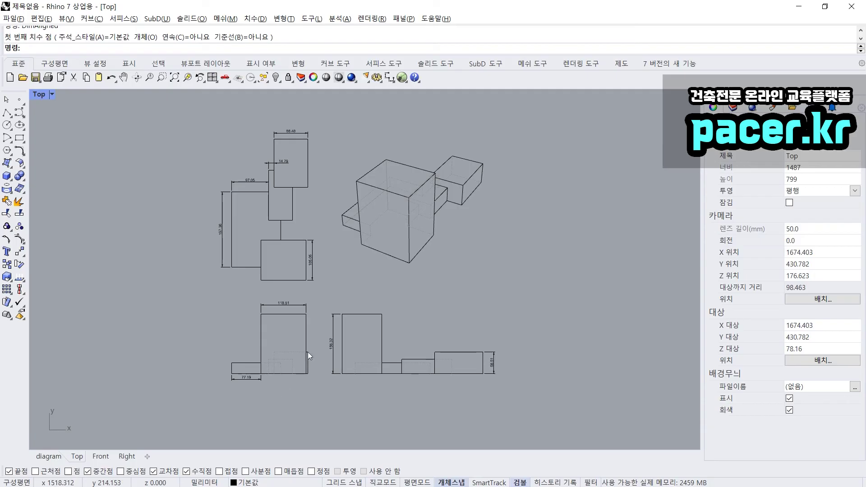
pyautogui.scroll(2, 288, 271)
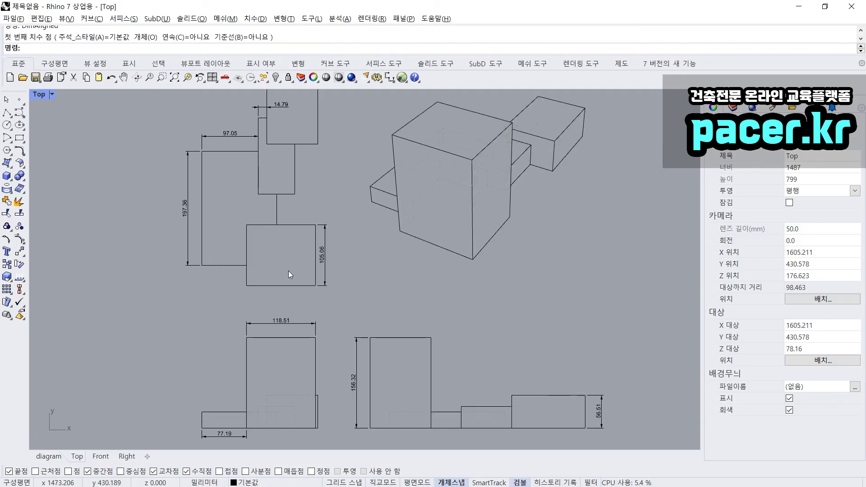
pyautogui.scroll(3, 288, 275)
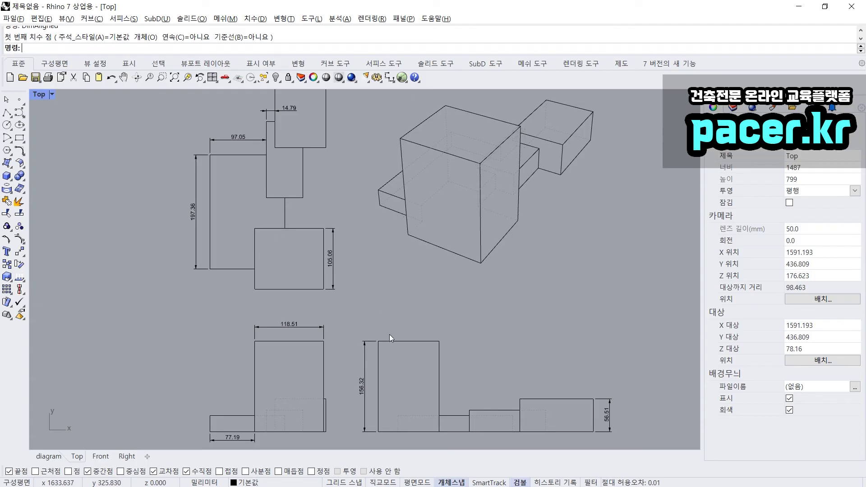
pyautogui.moveTo(371, 361); pyautogui.dragTo(367, 338, button='right')
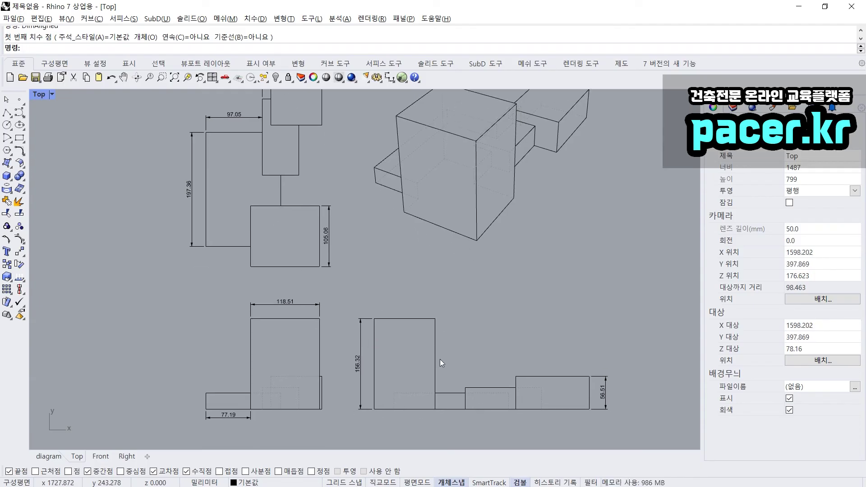
pyautogui.scroll(-3, 440, 360)
pyautogui.moveTo(250, 163); pyautogui.dragTo(570, 434)
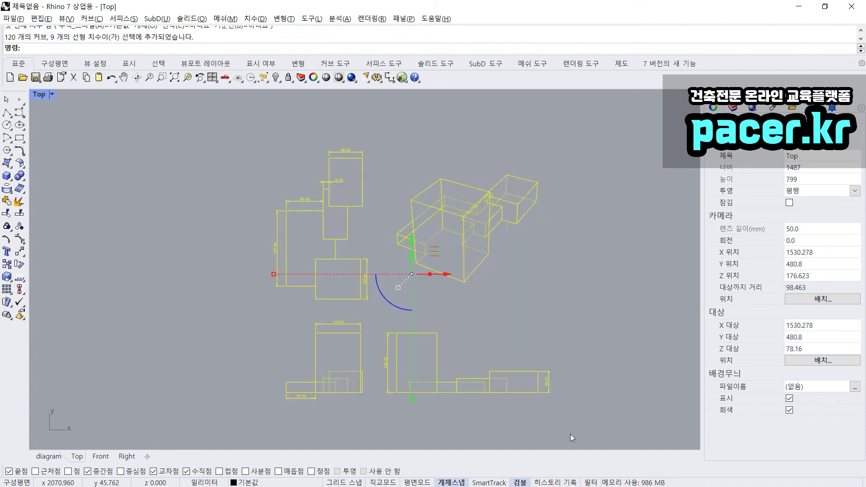
pyautogui.click(575, 365)
pyautogui.scroll(2, 560, 382)
pyautogui.moveTo(555, 397); pyautogui.dragTo(514, 350)
pyautogui.click(543, 330)
pyautogui.moveTo(575, 350); pyautogui.dragTo(151, 97)
pyautogui.click(550, 409)
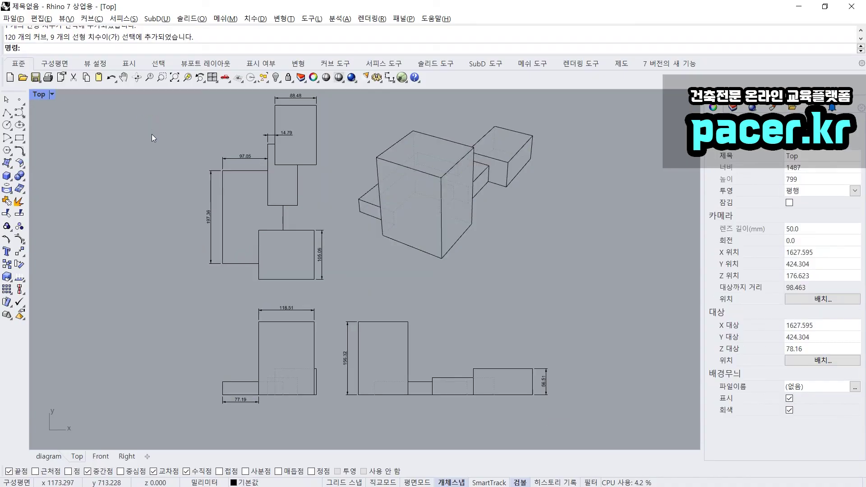
pyautogui.moveTo(175, 178); pyautogui.dragTo(173, 183, button='right')
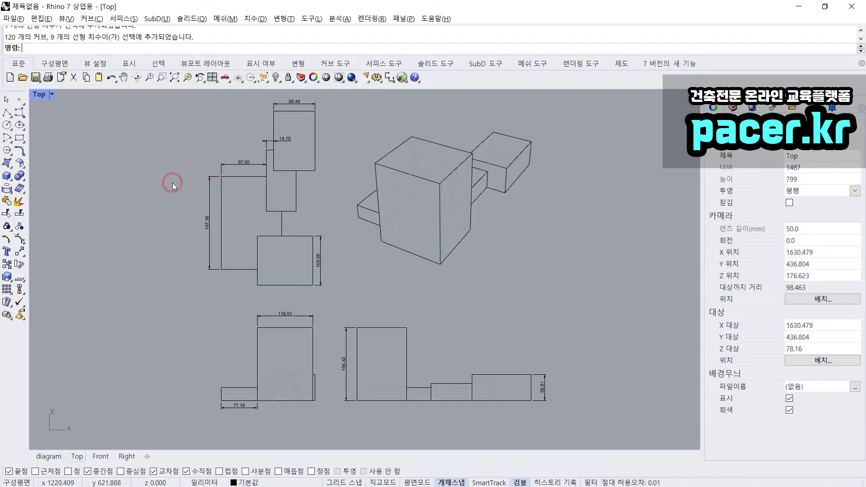
# Step: Switch to the maximized diagram view and zoom to the stepped block model with the curtain window
pyautogui.doubleClick(45, 96)
pyautogui.doubleClick(376, 95)
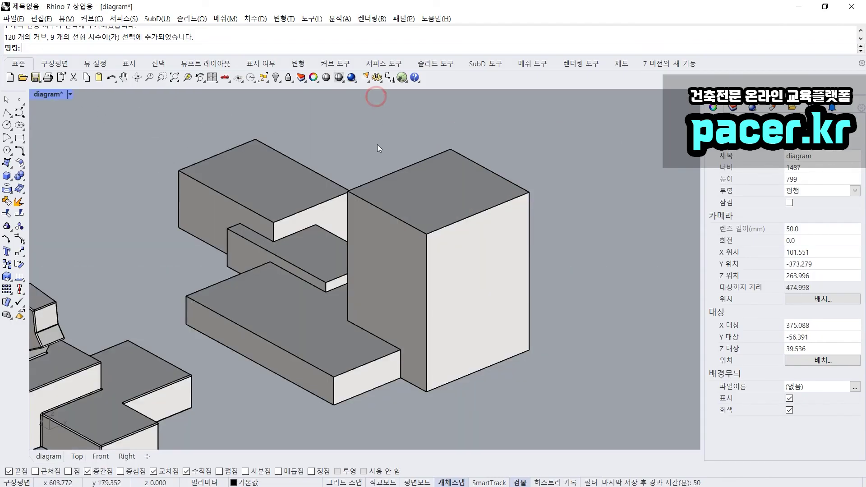
pyautogui.scroll(-5, 362, 213)
pyautogui.click(364, 256)
pyautogui.moveTo(364, 258); pyautogui.dragTo(364, 255, button='right')
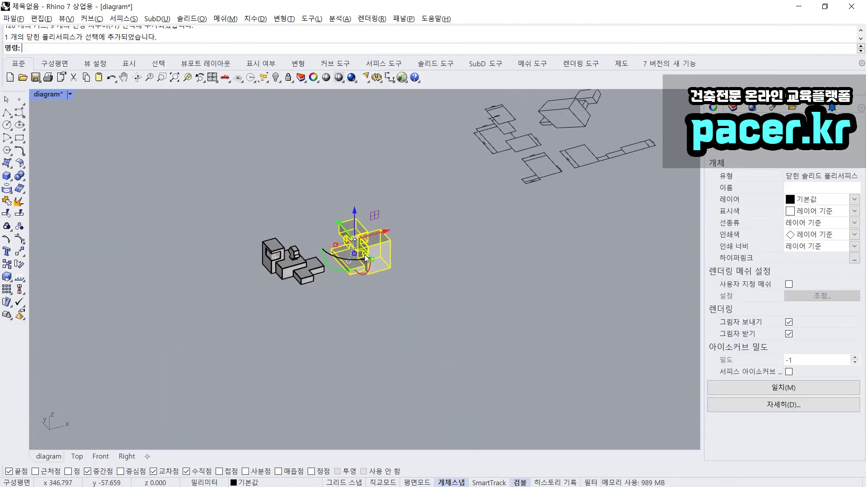
pyautogui.moveTo(379, 234); pyautogui.dragTo(506, 182)
pyautogui.moveTo(334, 211); pyautogui.dragTo(198, 324)
pyautogui.write('zs')
pyautogui.press('space')
pyautogui.moveTo(326, 319); pyautogui.dragTo(353, 302, button='right')
pyautogui.press('Escape')
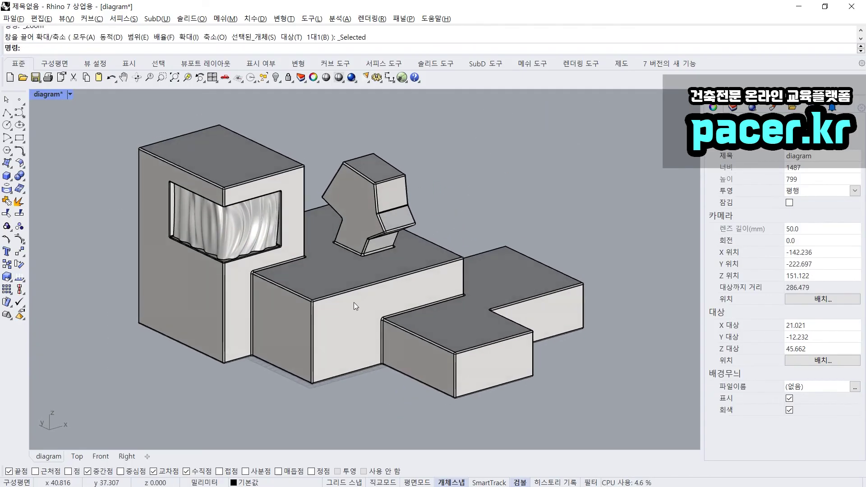
# Step: Open the rendering settings and set the diagram viewport's display mode to Rendered (렌더링)
pyautogui.click(757, 108)
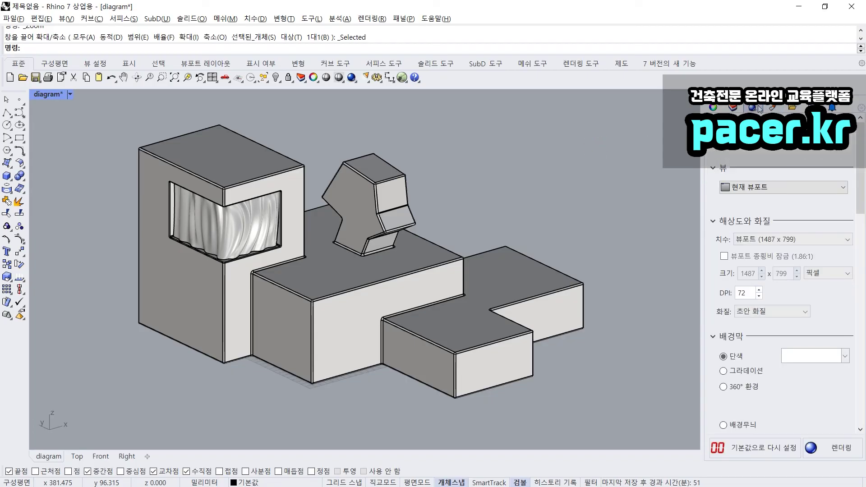
pyautogui.click(774, 108)
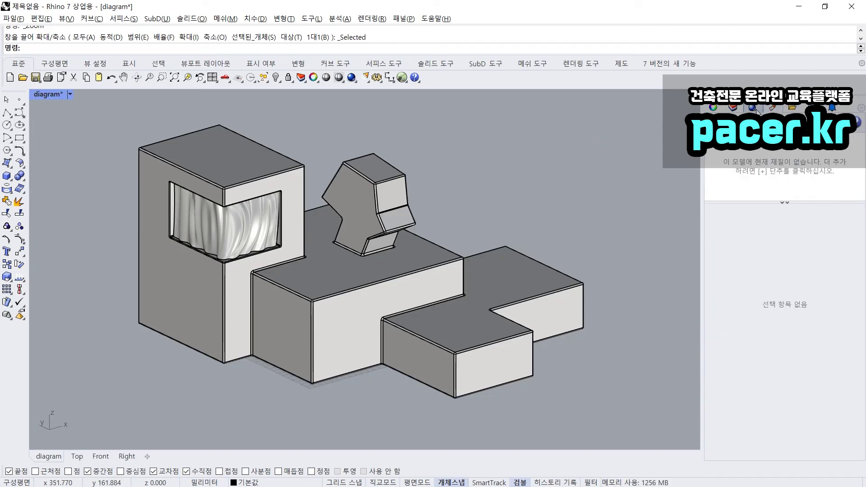
pyautogui.click(758, 110)
pyautogui.click(772, 108)
pyautogui.click(753, 107)
pyautogui.click(55, 94)
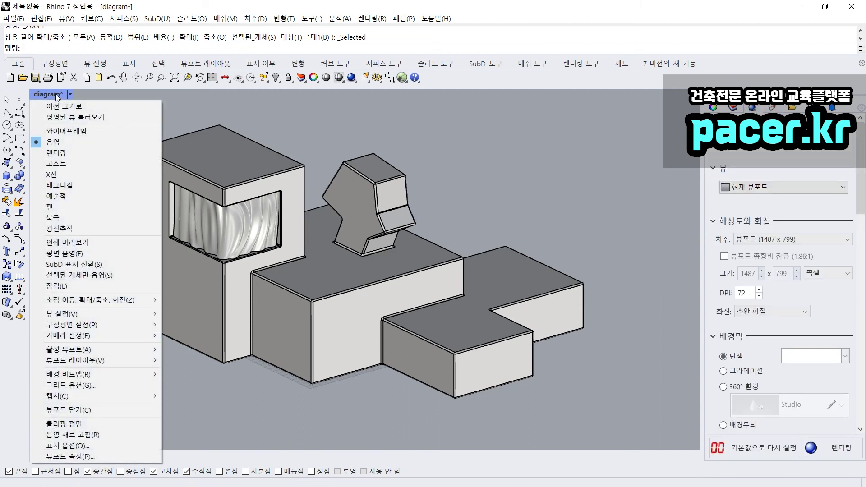
pyautogui.click(59, 154)
pyautogui.moveTo(359, 152); pyautogui.dragTo(329, 249, button='right')
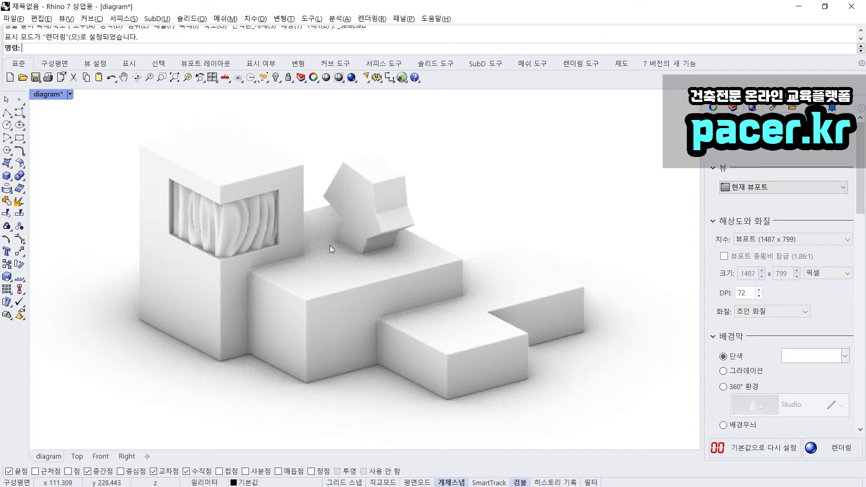
pyautogui.scroll(2, 329, 247)
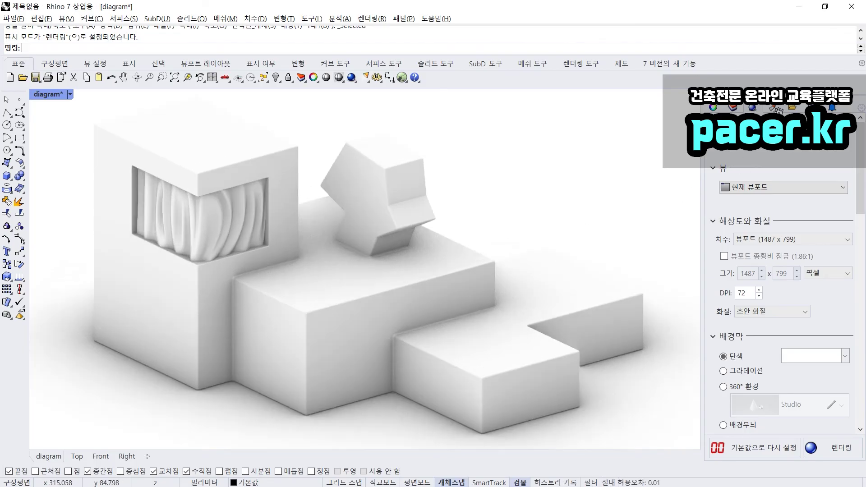
# Step: Display the model's material list in place of the rendering settings
pyautogui.click(773, 109)
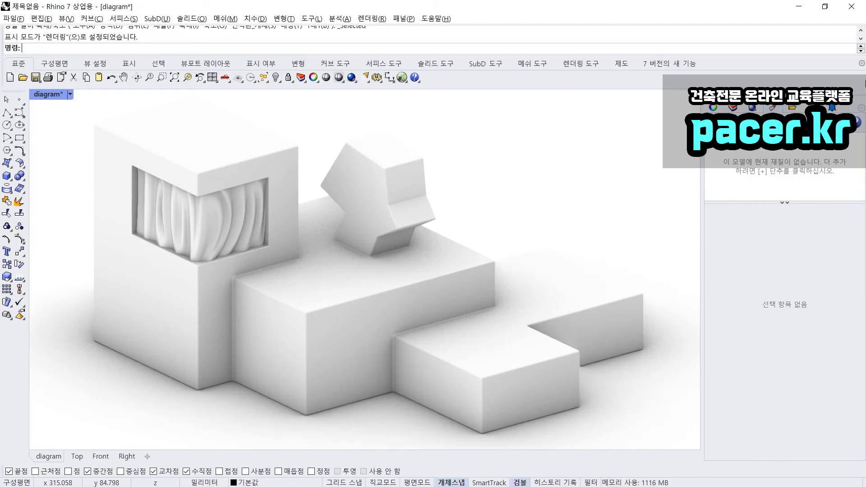
pyautogui.click(754, 108)
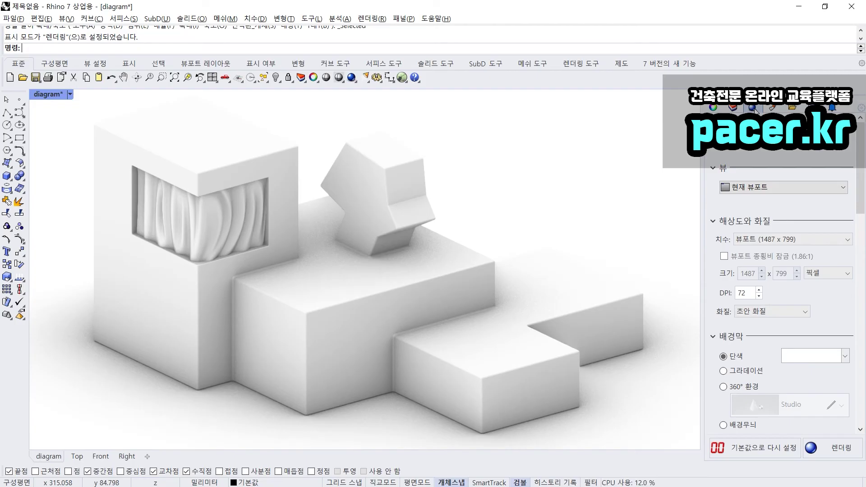
pyautogui.click(773, 109)
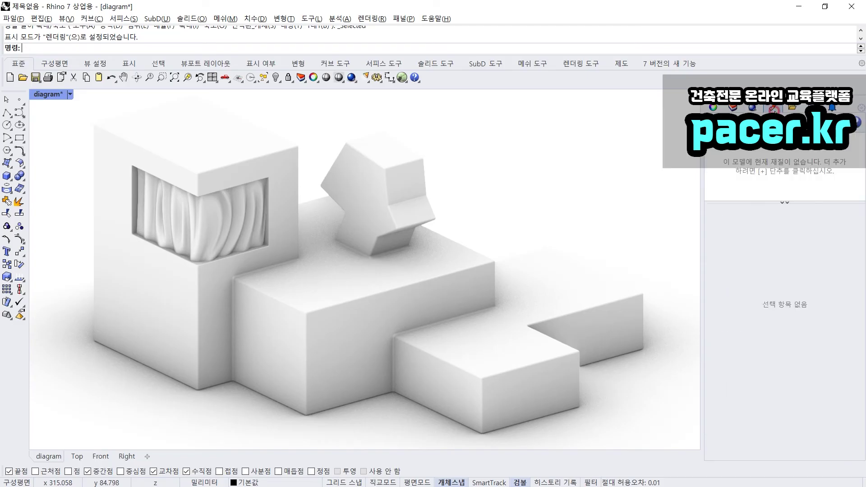
# Step: Check which parts of the model select separately: the curtain, the surface behind it and the main block mass
pyautogui.click(223, 224)
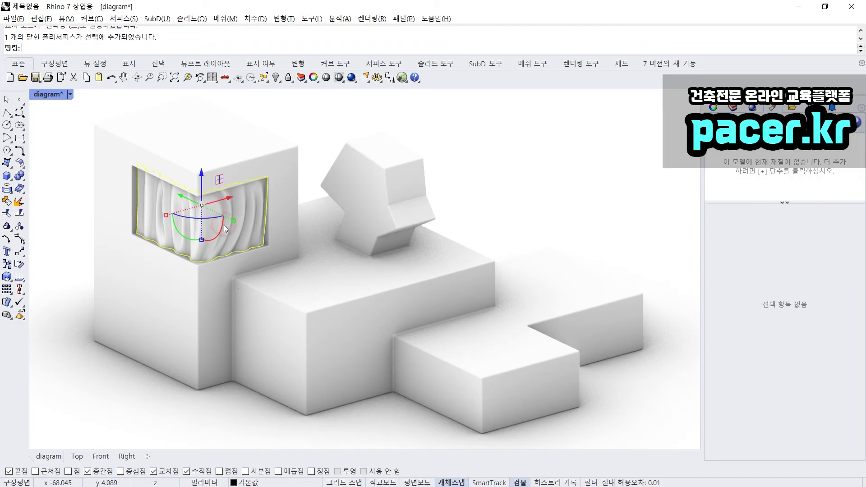
pyautogui.moveTo(60, 147); pyautogui.dragTo(262, 314)
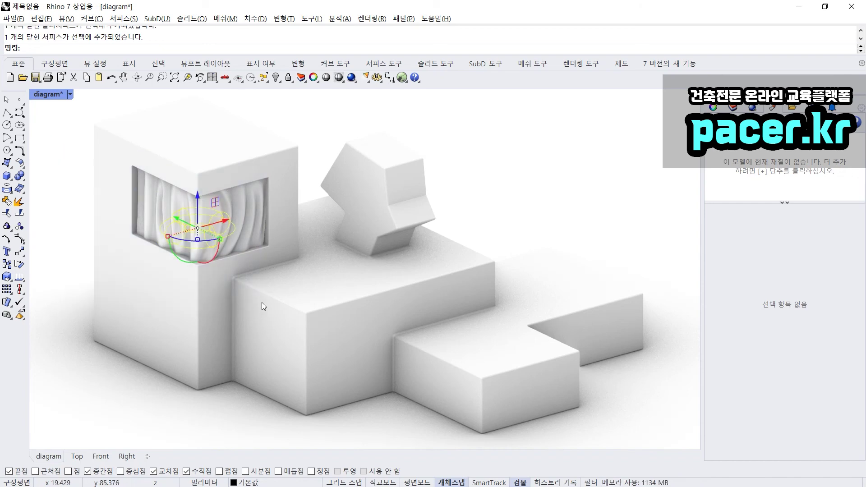
pyautogui.click(361, 231)
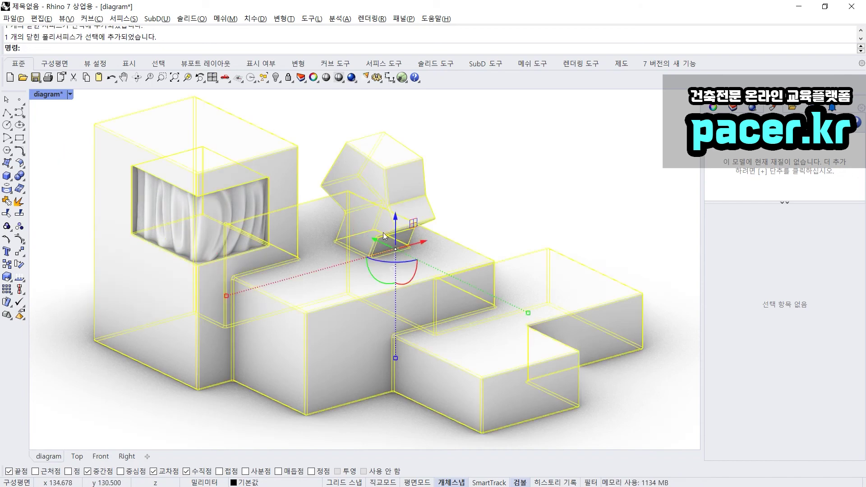
pyautogui.click(460, 212)
pyautogui.click(195, 231)
pyautogui.click(346, 121)
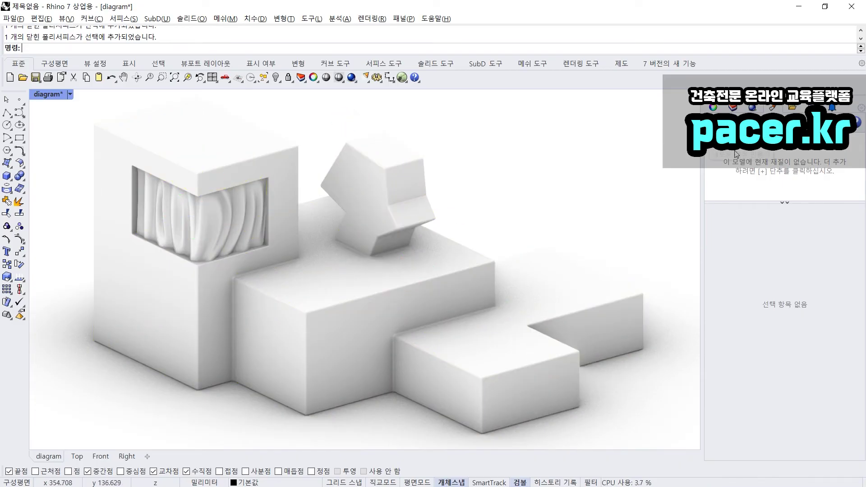
# Step: Create one glass material (유리) and two paint materials (페인트) in the document
pyautogui.click(711, 149)
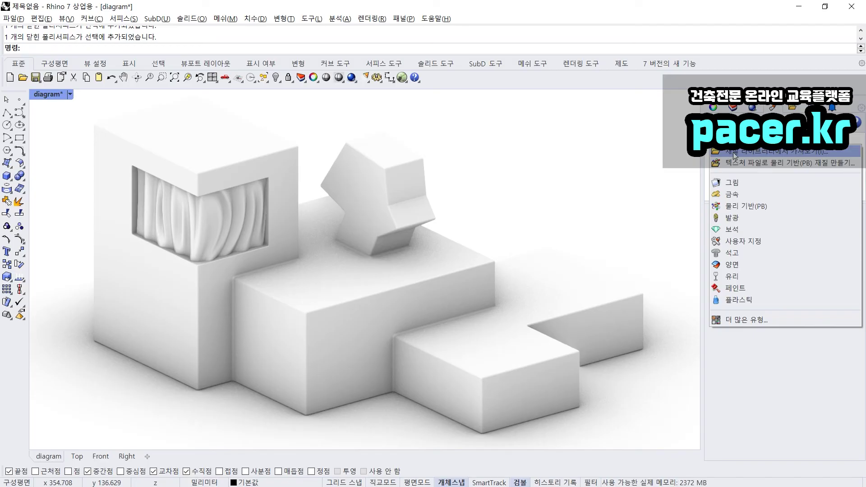
pyautogui.click(744, 277)
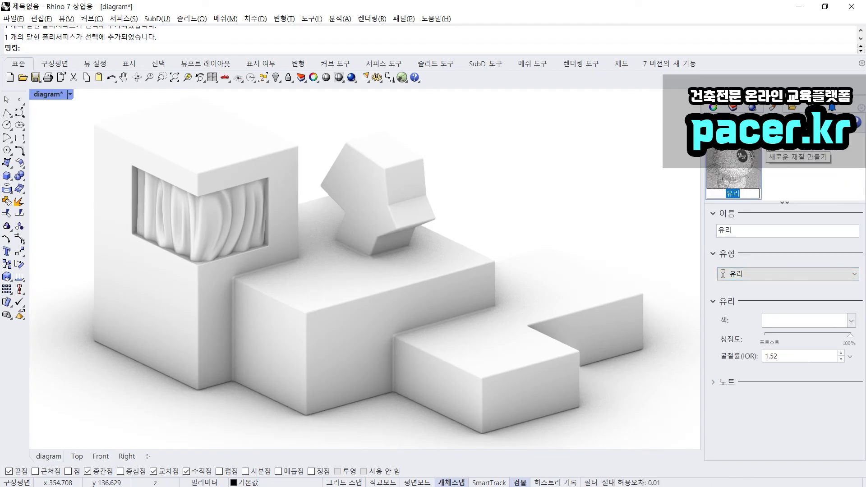
pyautogui.click(766, 147)
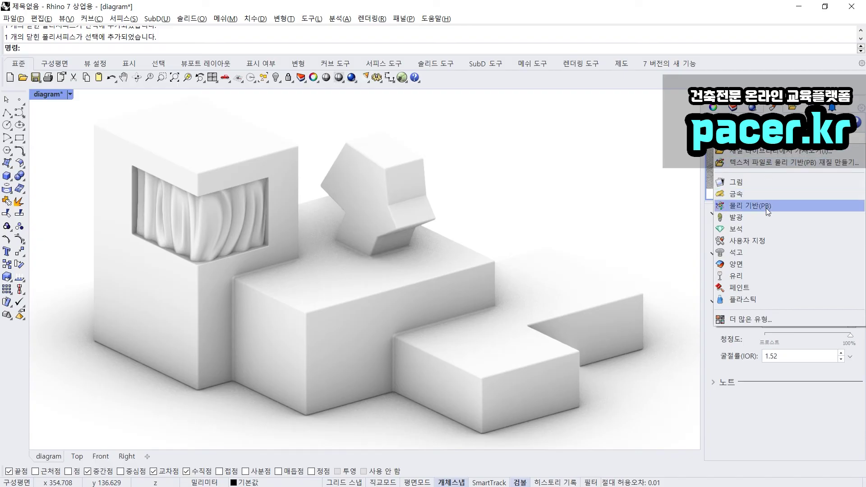
pyautogui.click(766, 288)
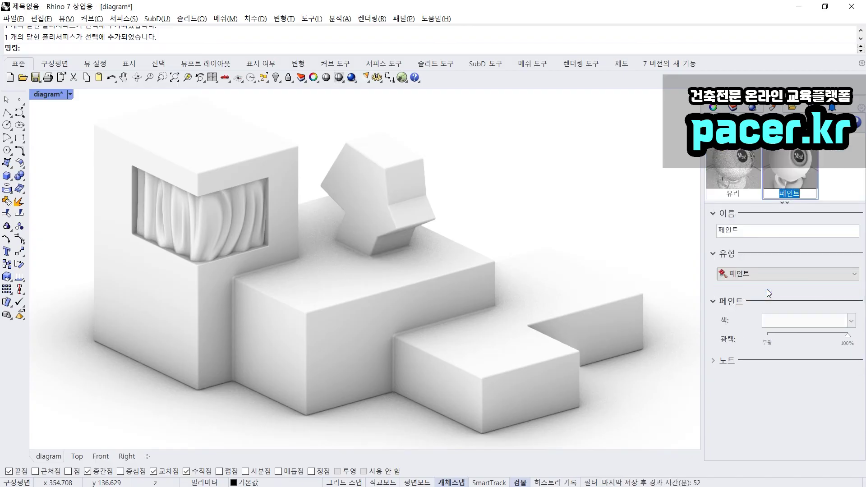
pyautogui.click(826, 140)
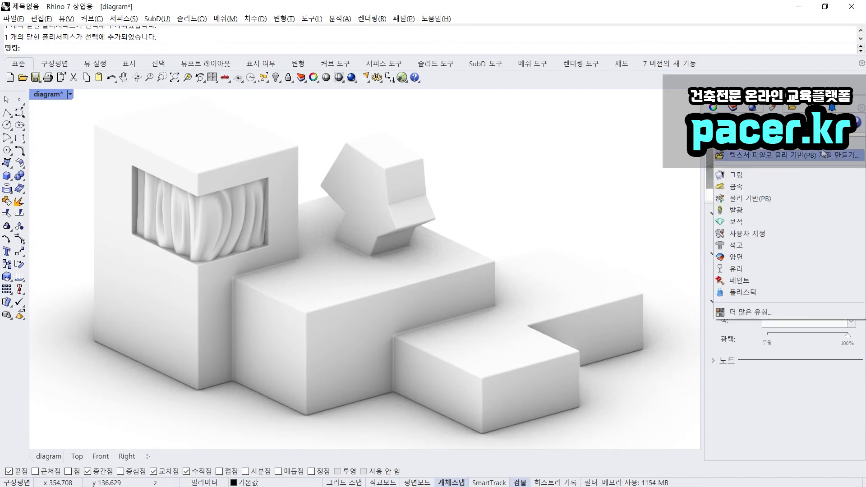
pyautogui.click(794, 280)
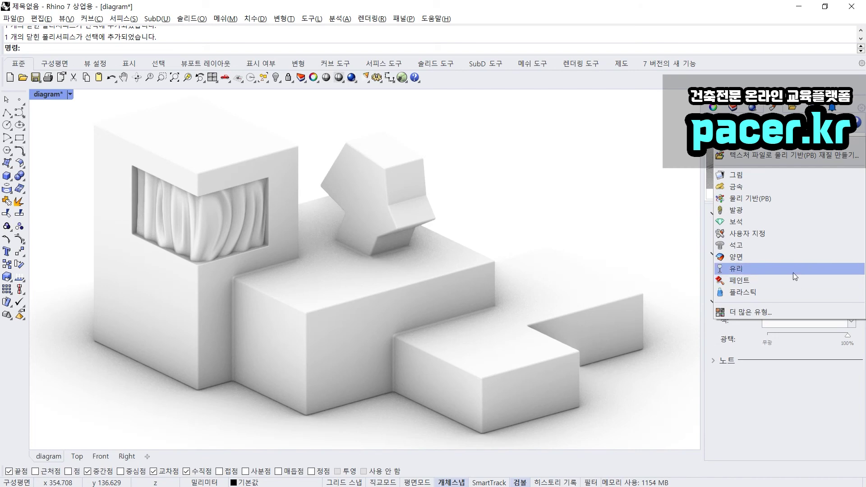
pyautogui.click(799, 161)
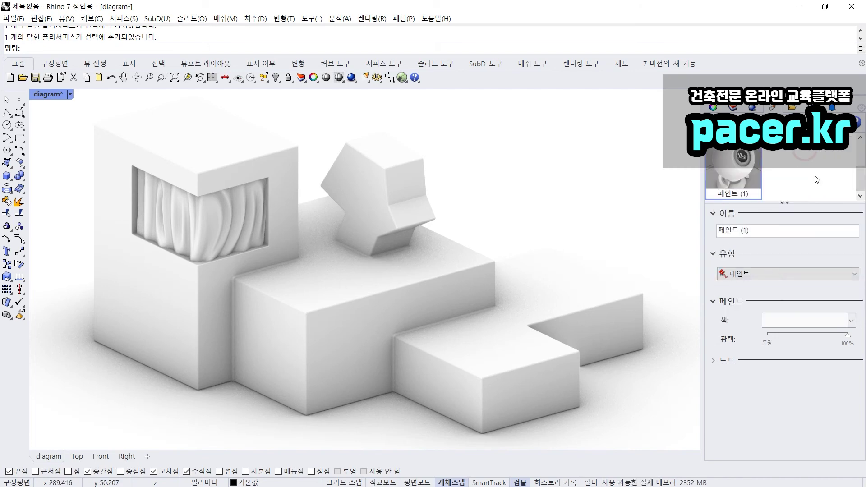
# Step: Assign the glass material (유리) to the curtain object in the window opening
pyautogui.scroll(1, 818, 182)
pyautogui.scroll(-1, 820, 184)
pyautogui.scroll(2, 820, 184)
pyautogui.scroll(-2, 820, 184)
pyautogui.scroll(2, 820, 184)
pyautogui.scroll(-1, 819, 183)
pyautogui.scroll(1, 818, 184)
pyautogui.click(747, 159)
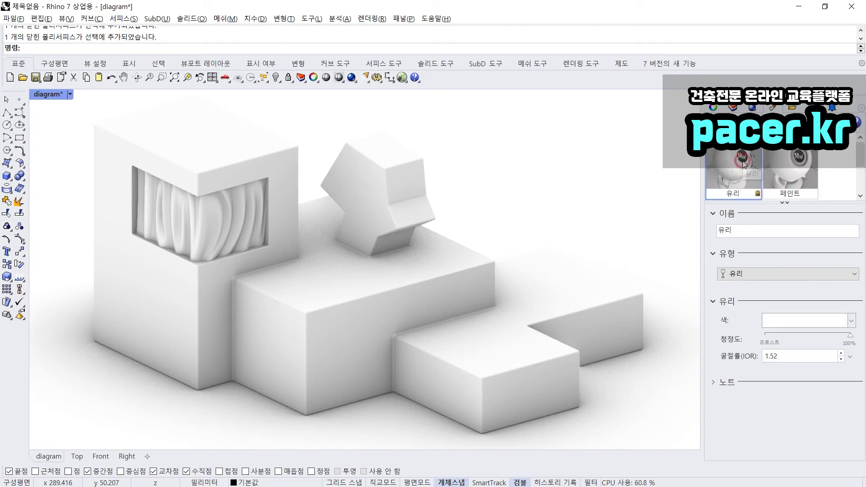
pyautogui.click(226, 203)
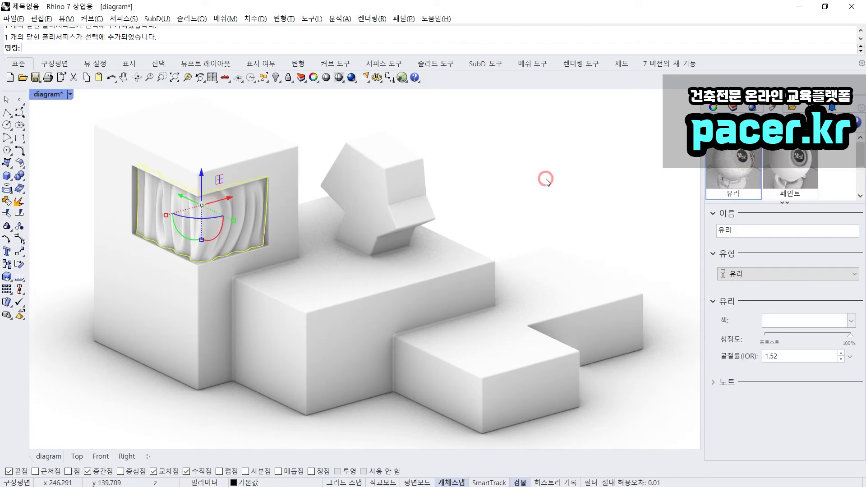
pyautogui.click(546, 179)
pyautogui.scroll(-3, 545, 179)
pyautogui.scroll(5, 351, 225)
pyautogui.click(427, 254)
pyautogui.scroll(2, 479, 260)
pyautogui.scroll(2, 513, 268)
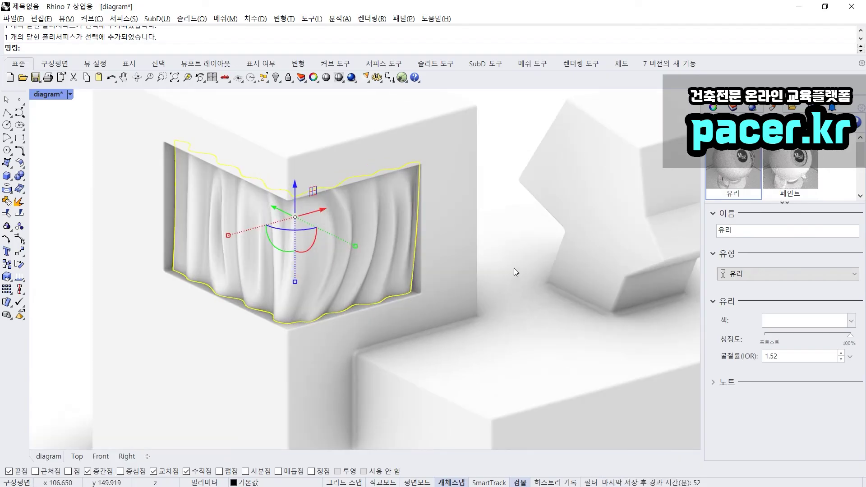
pyautogui.rightClick(741, 157)
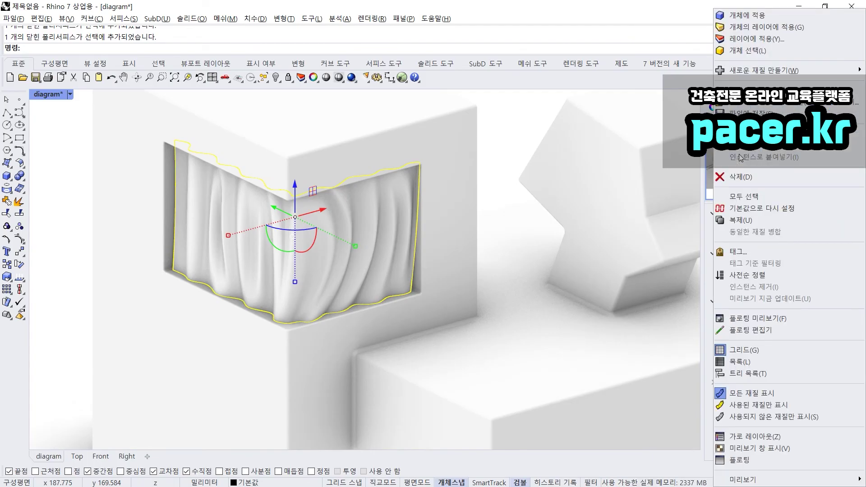
pyautogui.click(747, 15)
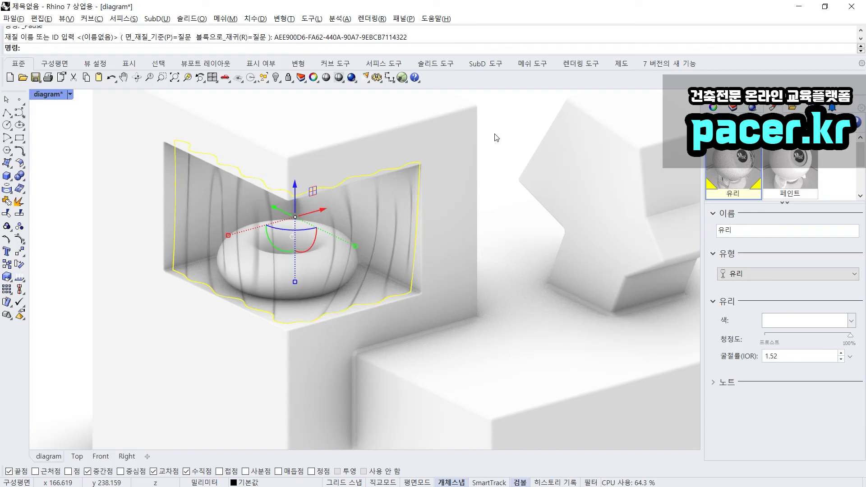
pyautogui.press('Escape')
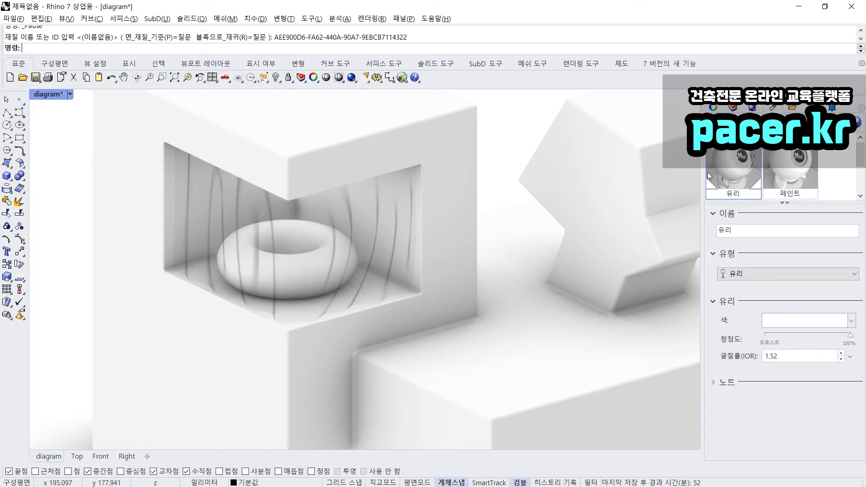
# Step: Set the colour of the first paint material (페인트) to red, #FF2E2E
pyautogui.click(784, 166)
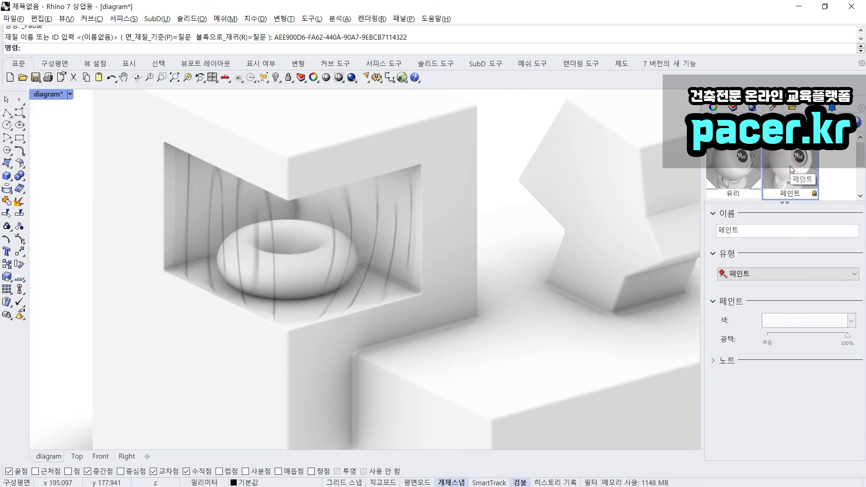
pyautogui.click(792, 320)
pyautogui.moveTo(659, 131); pyautogui.dragTo(571, 114)
pyautogui.moveTo(547, 196); pyautogui.dragTo(510, 176)
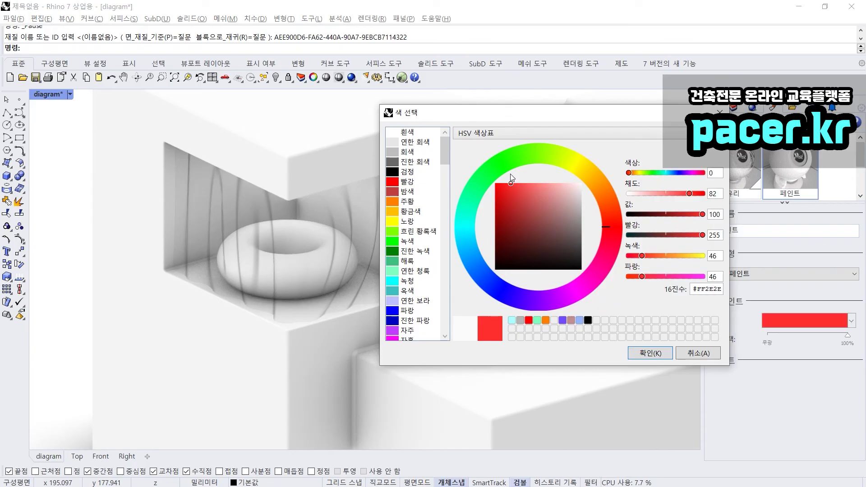
pyautogui.click(650, 354)
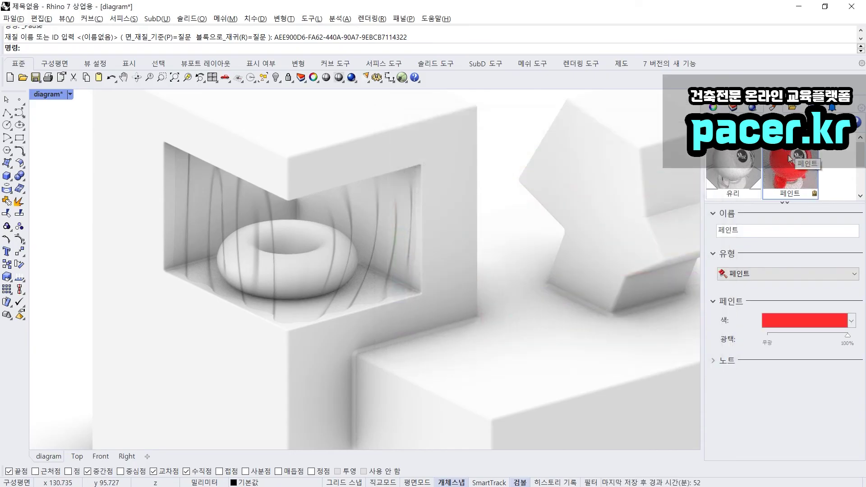
# Step: Hide the glass curtain in front of the torus
pyautogui.moveTo(781, 159); pyautogui.dragTo(307, 264)
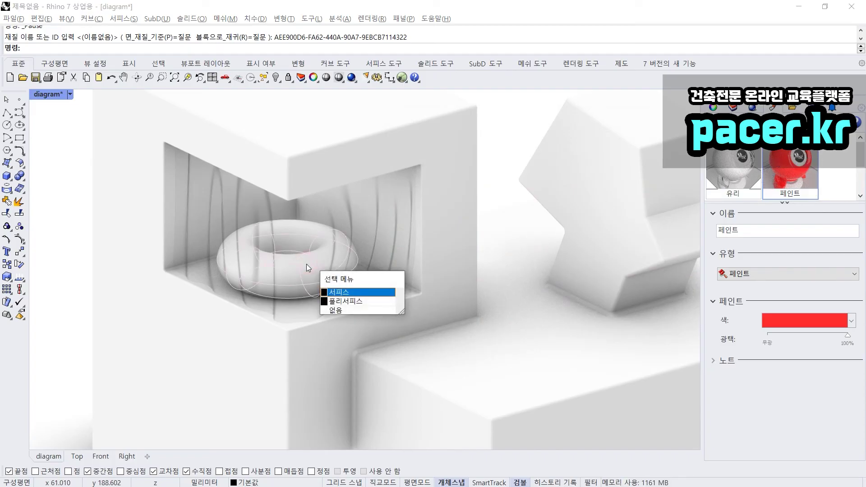
pyautogui.click(505, 217)
pyautogui.click(371, 238)
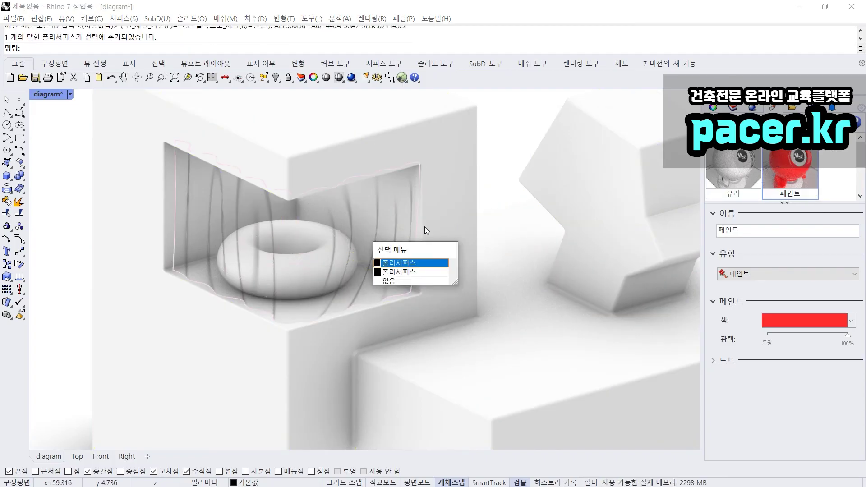
pyautogui.click(400, 264)
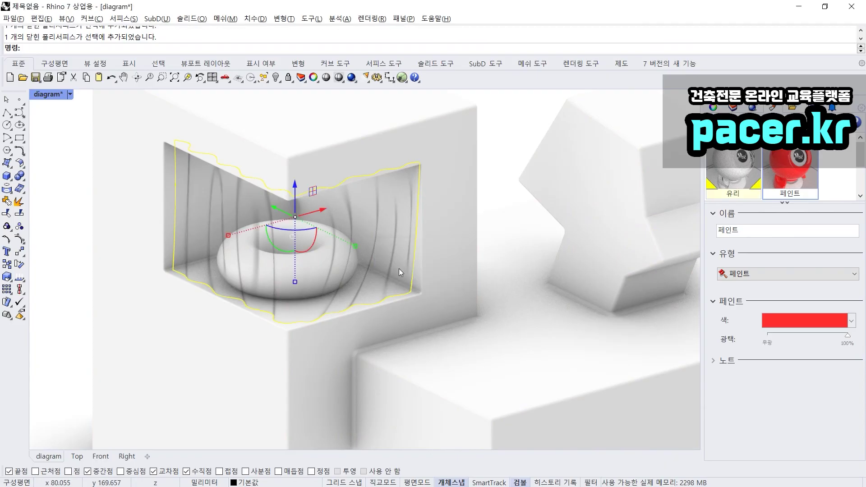
pyautogui.write('H')
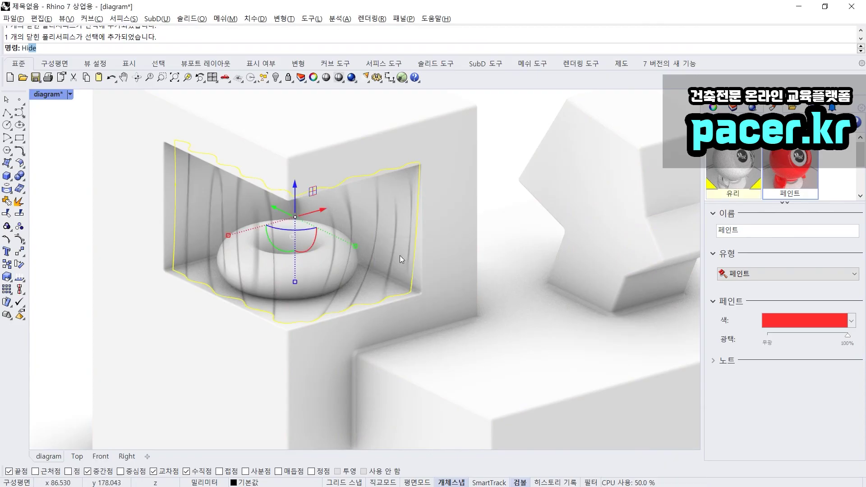
pyautogui.press('BackSpace')
pyautogui.press('BackSpace')
pyautogui.press('BackSpace')
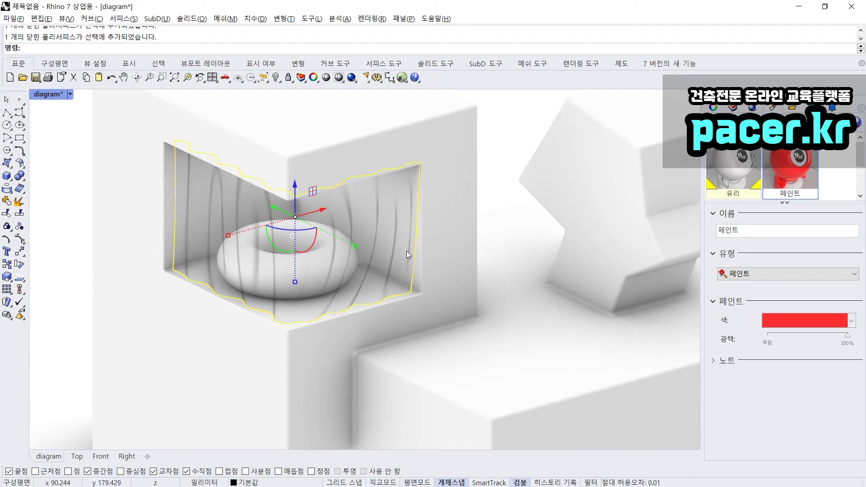
pyautogui.hotkey('ctrl', 'h')
# Step: Assign the red paint material (페인트) to the torus inside the window opening
pyautogui.click(319, 274)
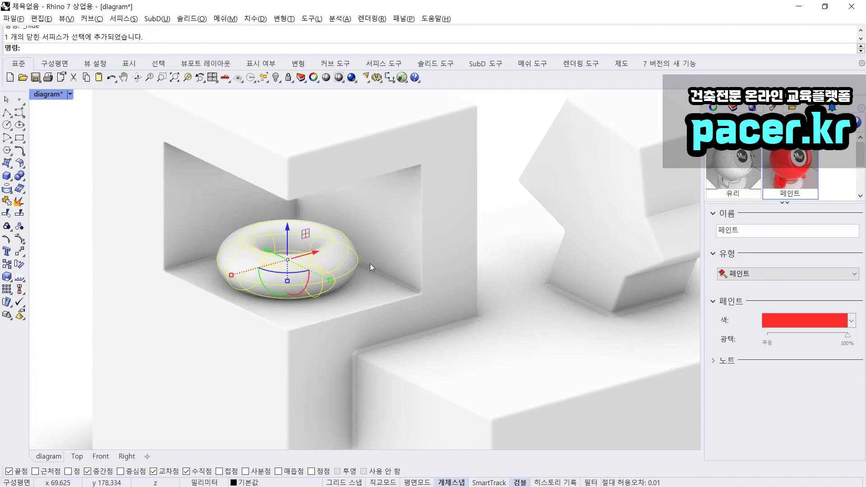
pyautogui.click(483, 234)
pyautogui.click(326, 266)
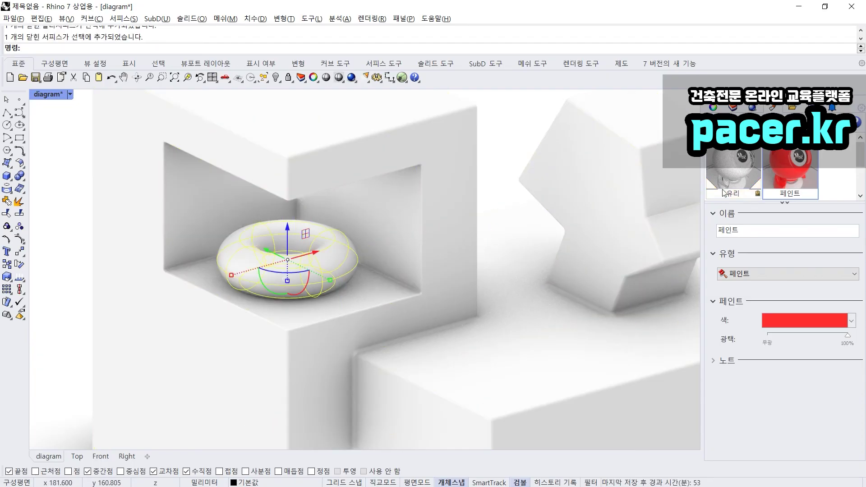
pyautogui.rightClick(793, 155)
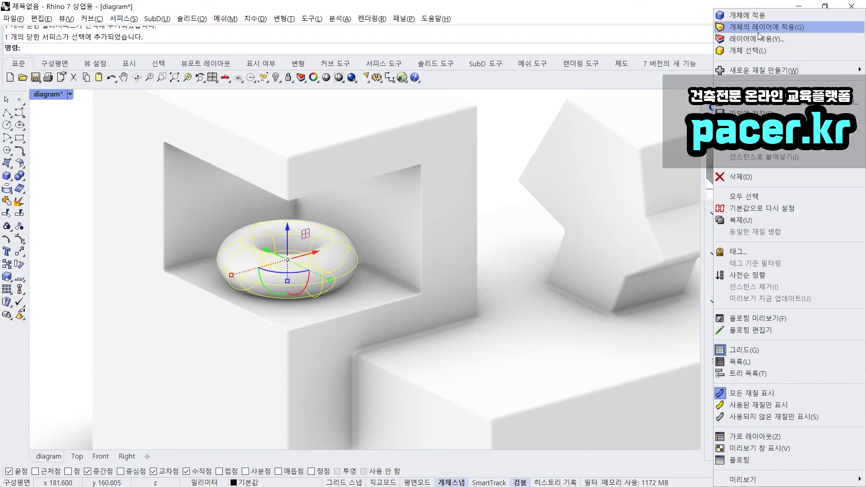
pyautogui.click(758, 15)
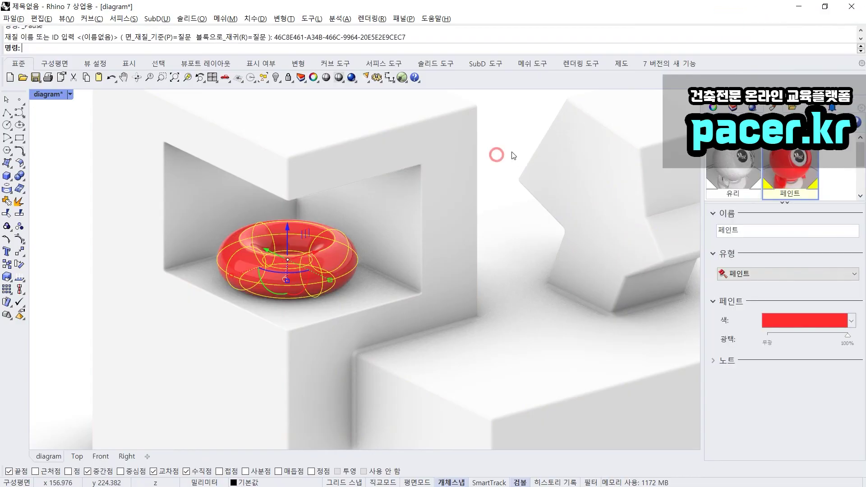
pyautogui.click(496, 155)
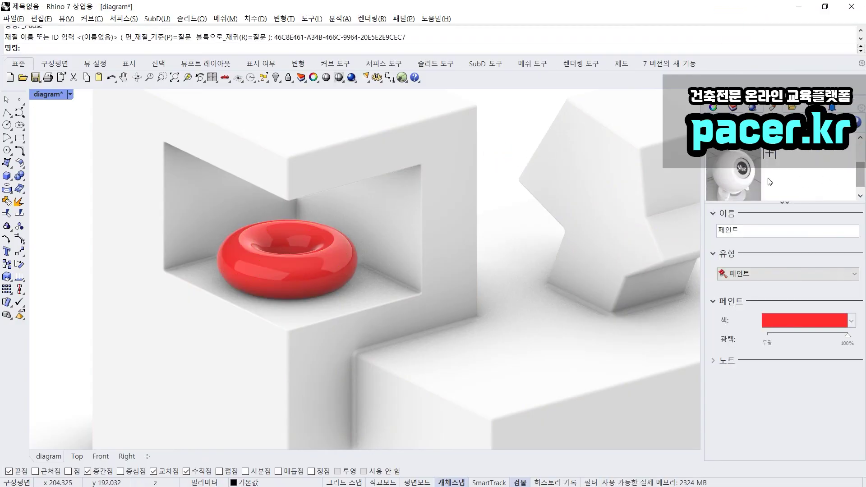
# Step: Assign the second paint material, 페인트 (1), to the main block mass
pyautogui.click(589, 169)
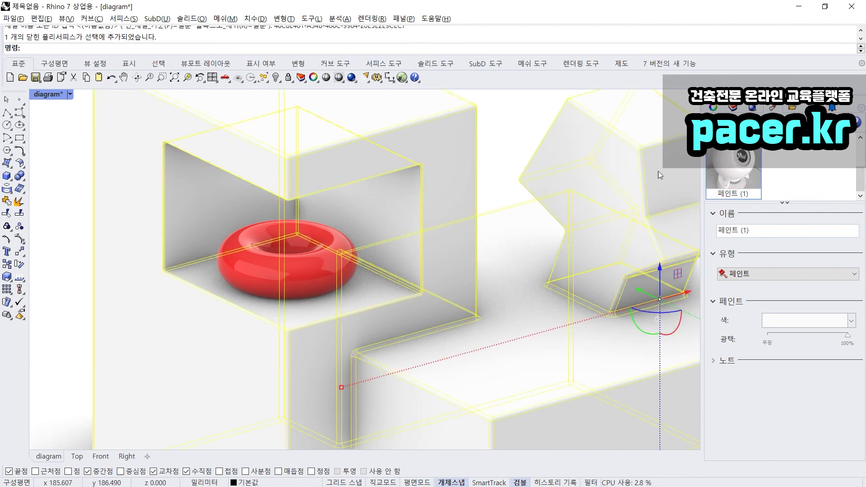
pyautogui.rightClick(739, 170)
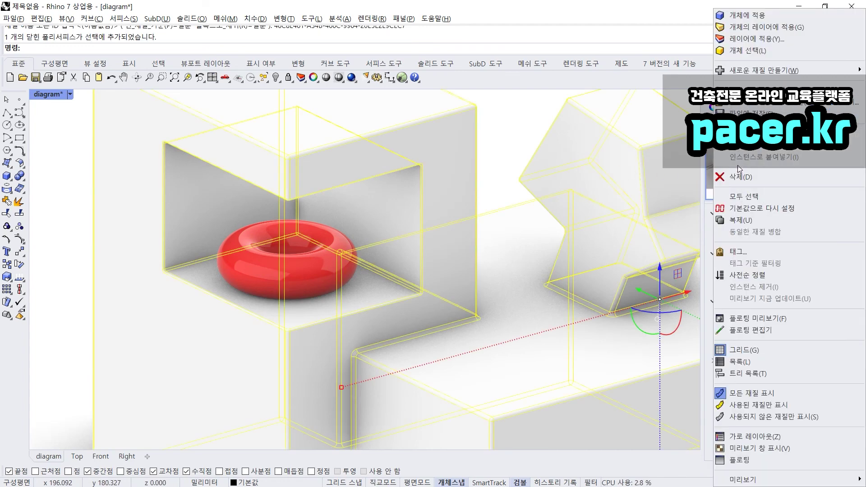
pyautogui.click(742, 15)
pyautogui.click(527, 132)
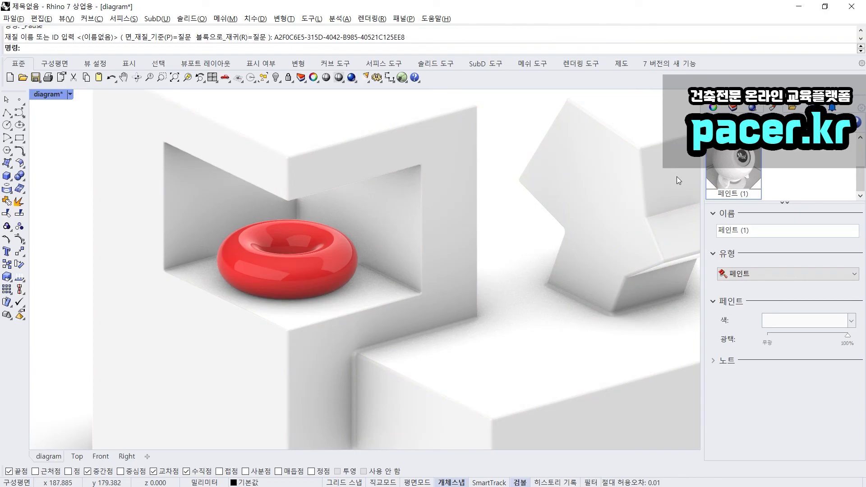
# Step: Set the colour of the paint material 페인트 (1) to light cyan, #A9FCFF
pyautogui.click(789, 321)
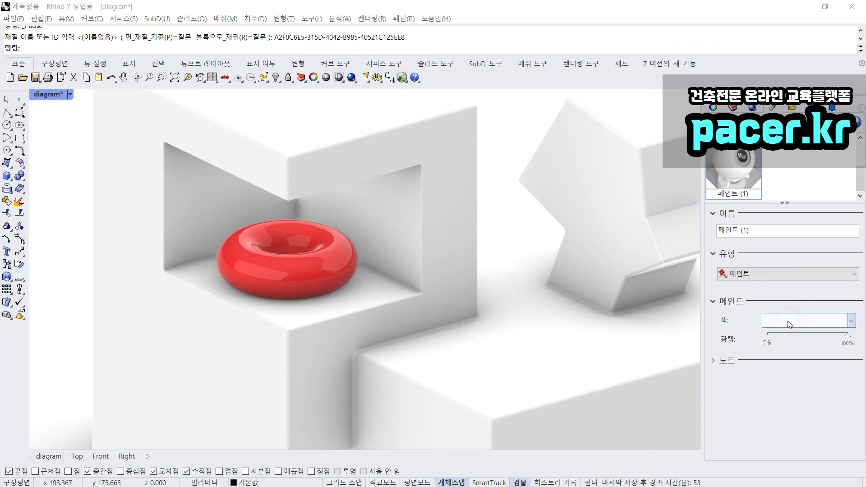
pyautogui.moveTo(554, 113); pyautogui.dragTo(691, 146)
pyautogui.click(608, 263)
pyautogui.moveTo(644, 245)
pyautogui.mouseDown()
pyautogui.moveTo(649, 202)
pyautogui.moveTo(662, 228)
pyautogui.moveTo(681, 200)
pyautogui.moveTo(689, 205)
pyautogui.mouseUp()
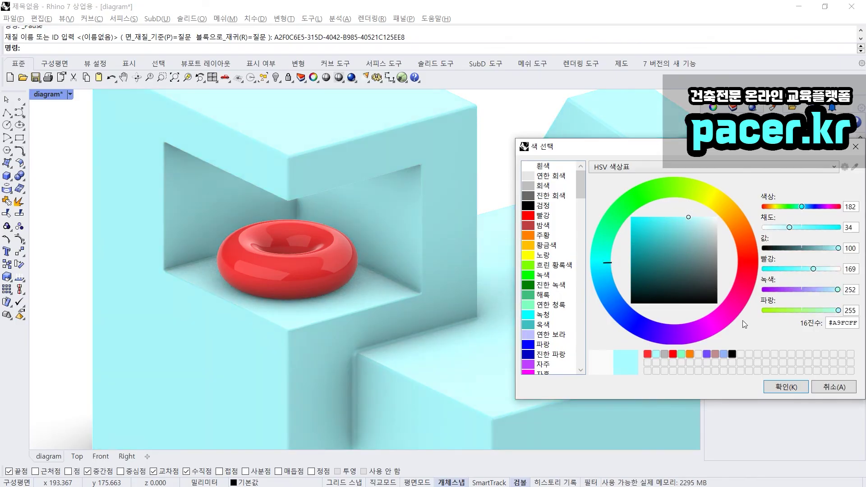
pyautogui.click(786, 387)
pyautogui.click(502, 126)
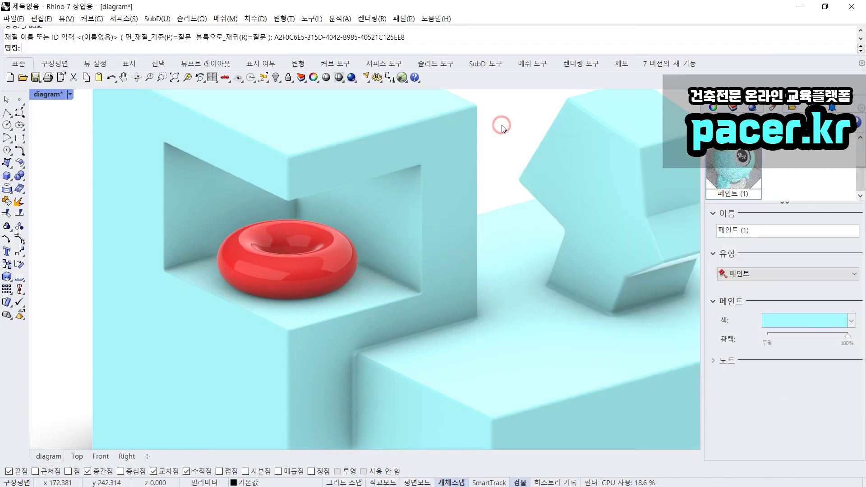
# Step: Show the hidden glass curtain again in the window opening with the Show command
pyautogui.moveTo(501, 199)
pyautogui.mouseDown(button='right')
pyautogui.moveTo(484, 192)
pyautogui.moveTo(493, 195)
pyautogui.mouseUp(button='right')
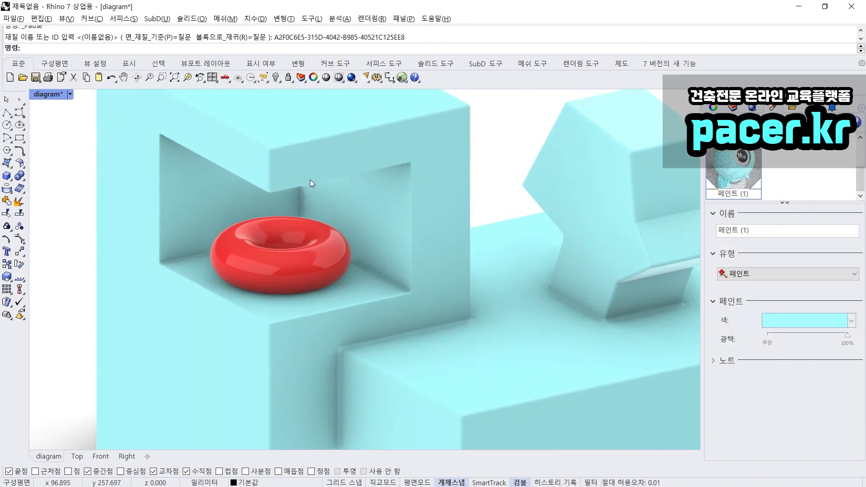
pyautogui.write('Show')
pyautogui.press('Return')
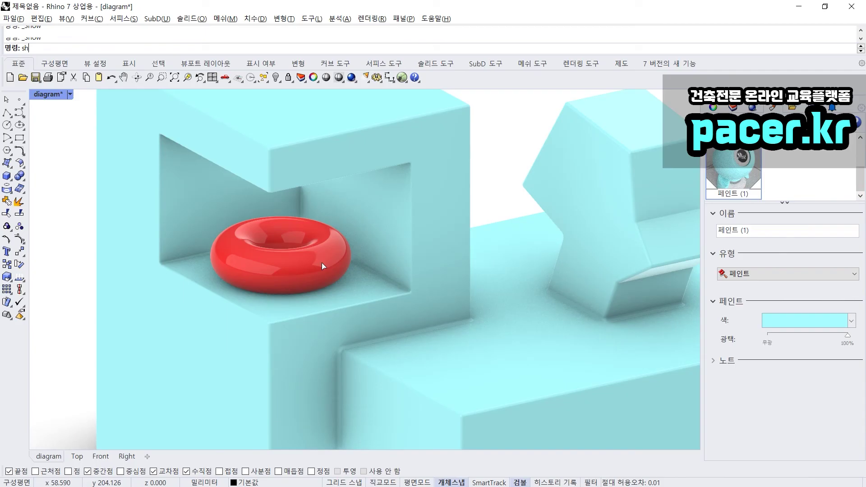
pyautogui.moveTo(424, 160); pyautogui.dragTo(466, 201, button='right')
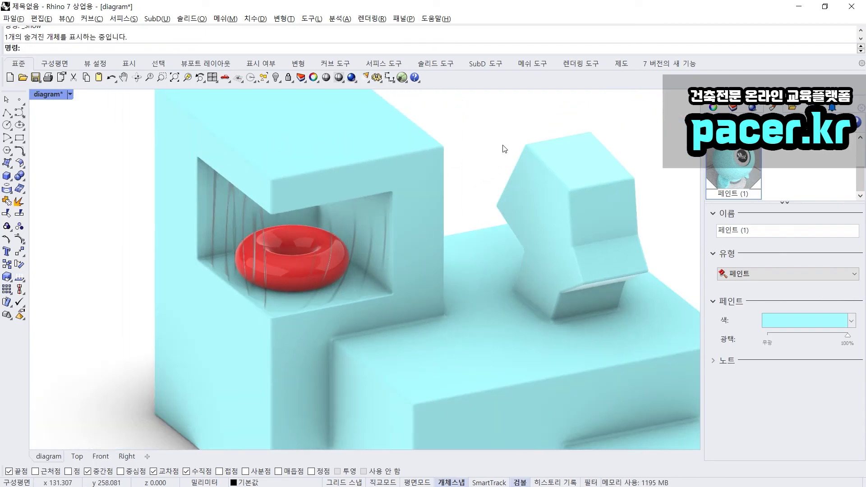
pyautogui.scroll(-6, 426, 267)
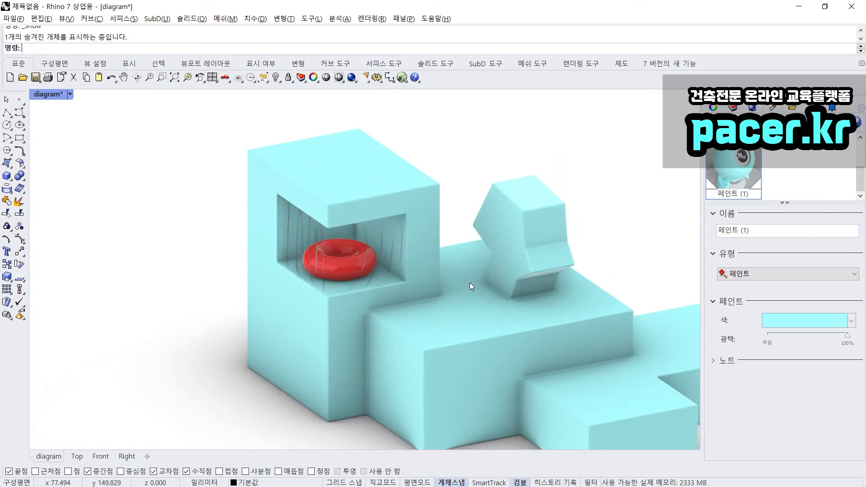
# Step: Try several clarity (청정도) levels on the glass material (유리), including 63%, and return it to 100%
pyautogui.scroll(5, 470, 283)
pyautogui.click(799, 336)
pyautogui.click(817, 335)
pyautogui.scroll(1, 799, 172)
pyautogui.click(733, 170)
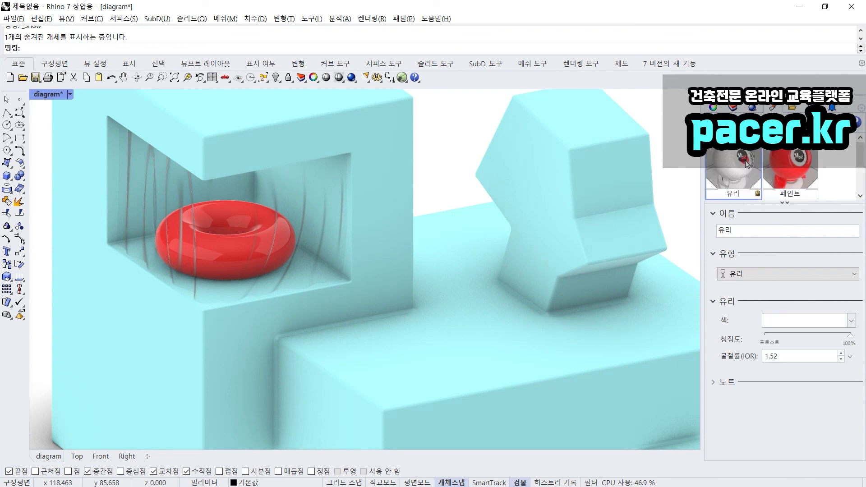
pyautogui.click(818, 336)
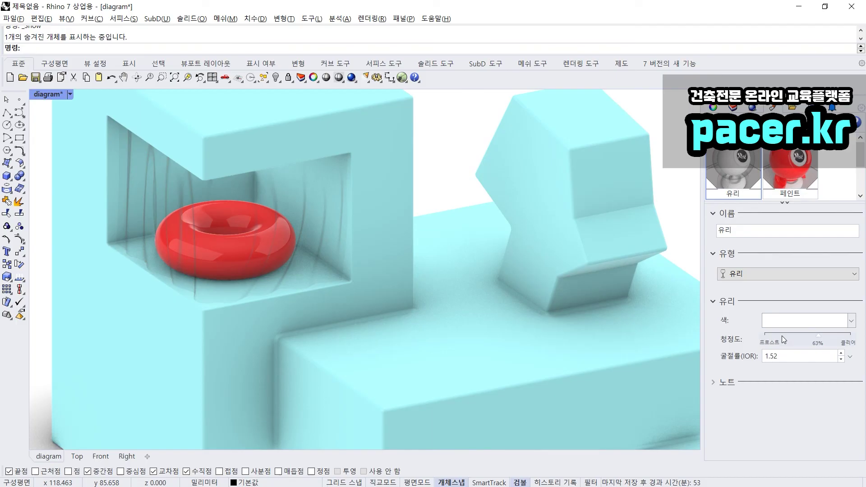
pyautogui.click(777, 336)
pyautogui.click(767, 339)
pyautogui.click(814, 336)
pyautogui.click(846, 338)
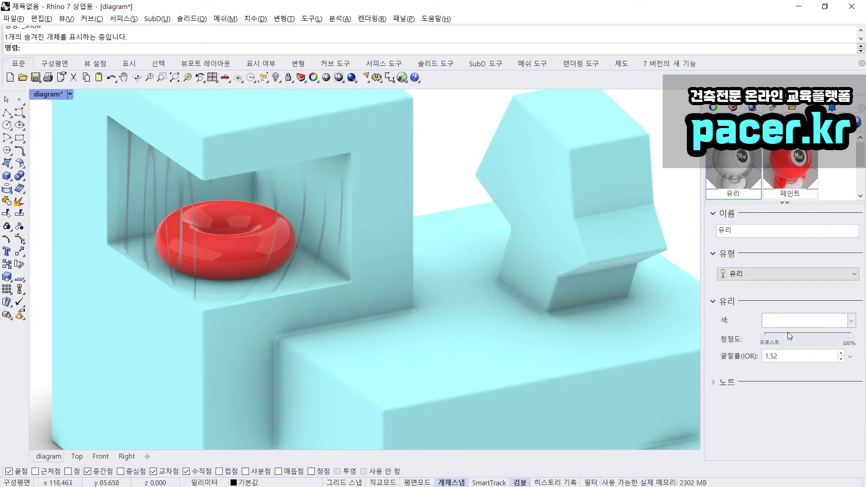
pyautogui.click(435, 136)
# Step: Examine the whole stepped model with its glass curtain, red torus and cyan blocks in the rendered view
pyautogui.scroll(-3, 452, 204)
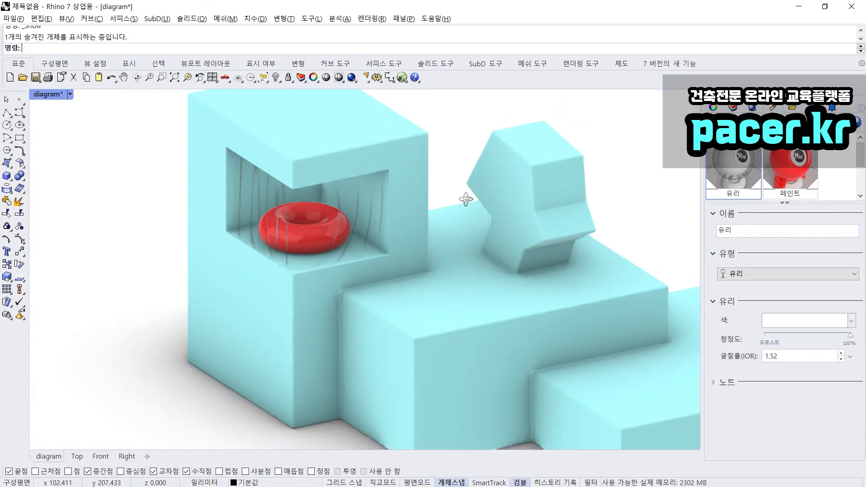
pyautogui.moveTo(414, 236); pyautogui.dragTo(337, 252, button='right')
pyautogui.scroll(-2, 397, 230)
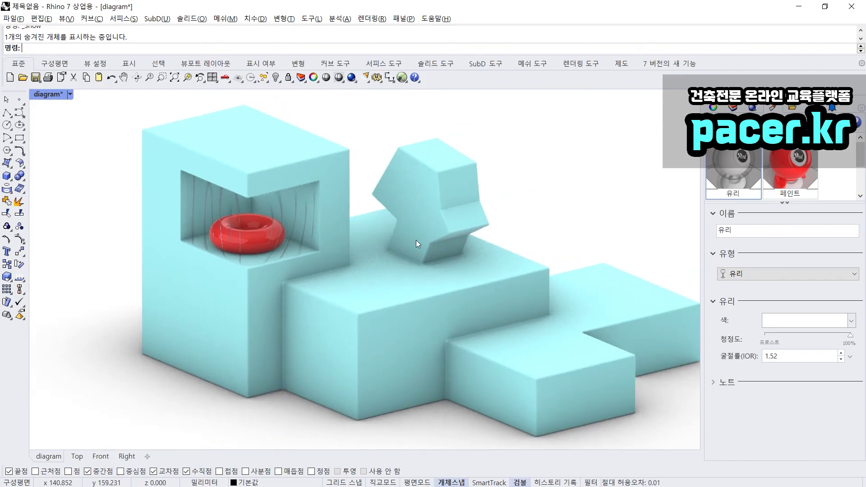
pyautogui.scroll(-1, 826, 176)
pyautogui.scroll(1, 830, 173)
pyautogui.scroll(-1, 835, 169)
pyautogui.scroll(1, 834, 168)
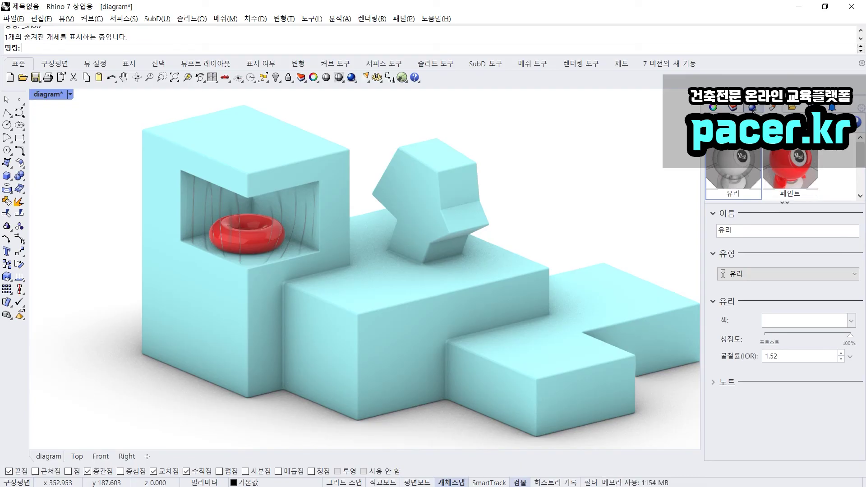
# Step: Examine the rendering settings, including the resolution, quality, backdrop and wireframe options
pyautogui.click(753, 108)
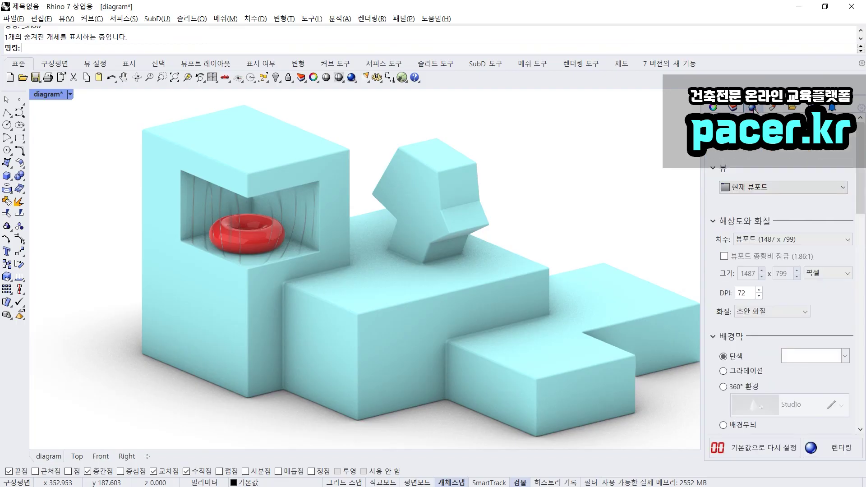
pyautogui.scroll(-3, 864, 193)
pyautogui.scroll(-5, 865, 192)
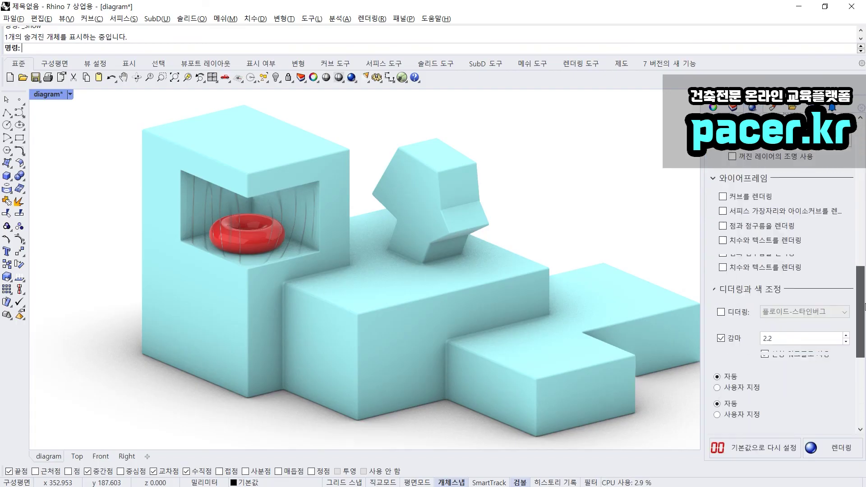
pyautogui.scroll(8, 853, 149)
pyautogui.scroll(1, 852, 149)
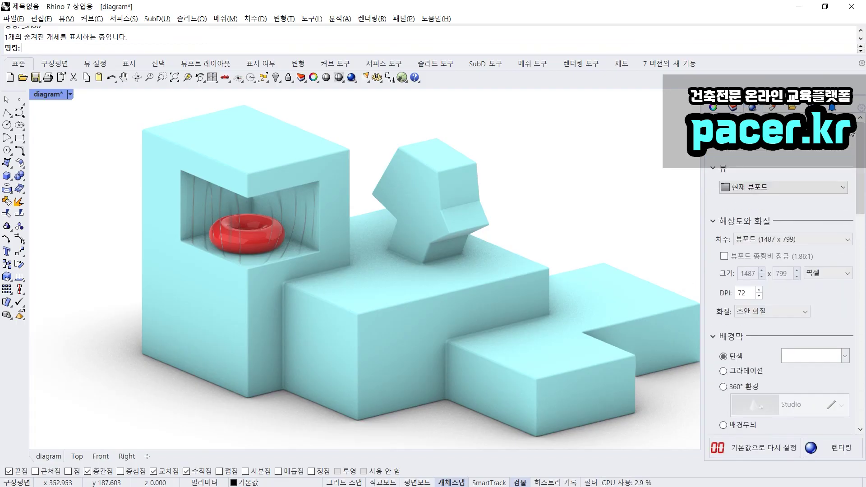
pyautogui.scroll(-3, 761, 251)
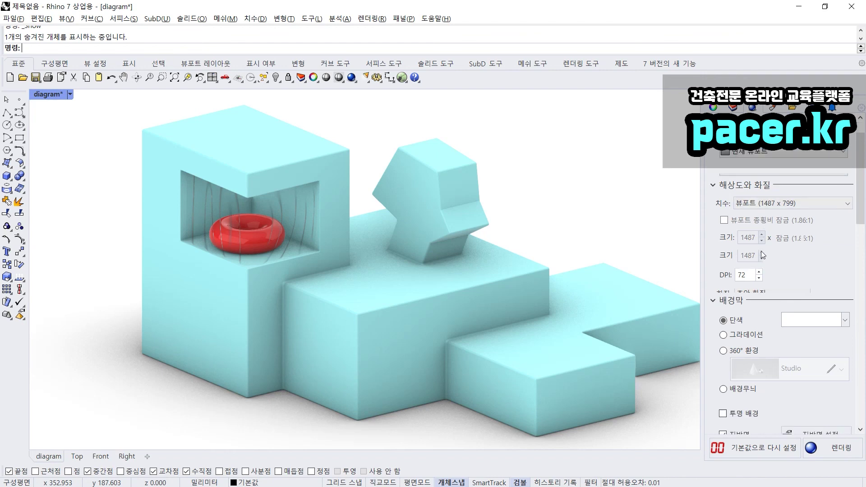
pyautogui.click(753, 419)
pyautogui.click(767, 185)
pyautogui.click(767, 185)
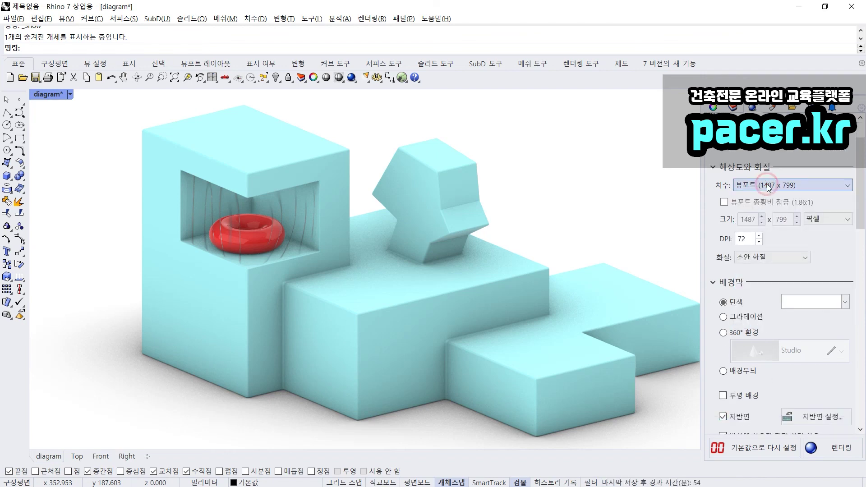
pyautogui.click(767, 184)
pyautogui.click(766, 184)
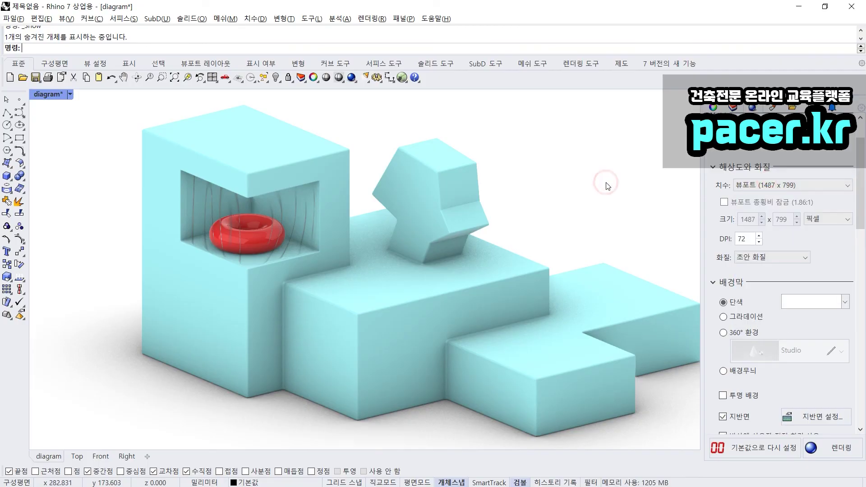
pyautogui.moveTo(97, 95)
pyautogui.mouseDown()
pyautogui.moveTo(33, 91)
pyautogui.moveTo(24, 306)
pyautogui.moveTo(32, 446)
pyautogui.moveTo(676, 438)
pyautogui.moveTo(699, 387)
pyautogui.moveTo(699, 104)
pyautogui.moveTo(28, 107)
pyautogui.mouseUp()
pyautogui.moveTo(459, 132)
pyautogui.mouseDown()
pyautogui.moveTo(498, 164)
pyautogui.moveTo(535, 115)
pyautogui.mouseUp()
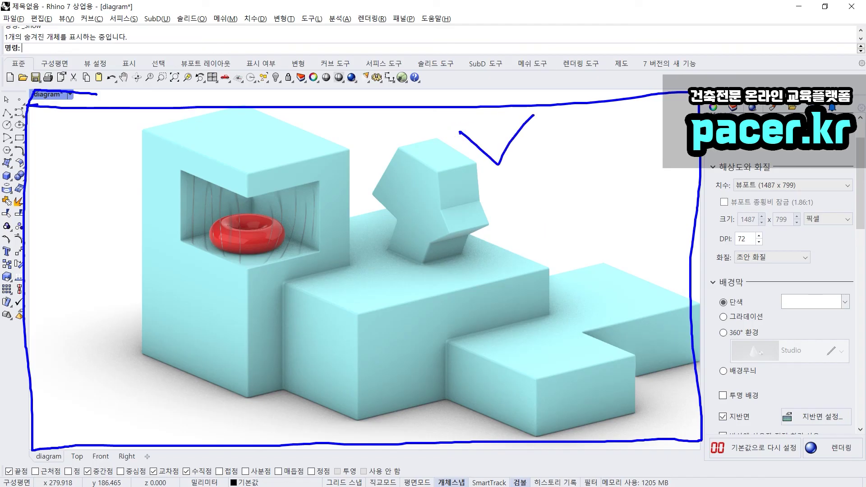
pyautogui.moveTo(459, 130); pyautogui.dragTo(539, 115)
pyautogui.moveTo(774, 173)
pyautogui.mouseDown()
pyautogui.moveTo(759, 184)
pyautogui.moveTo(804, 183)
pyautogui.moveTo(769, 173)
pyautogui.mouseUp()
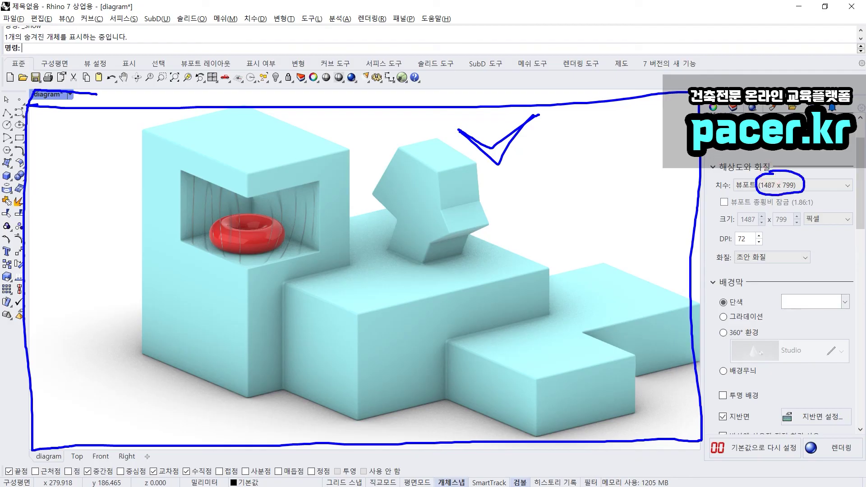
pyautogui.press('Escape')
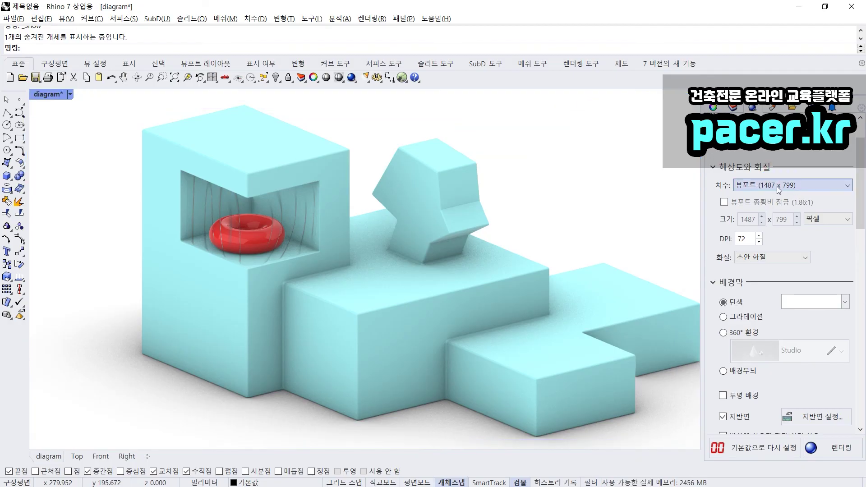
# Step: Set the render size to 1920 x 1080 (16:9) and the quality to standard (표준 화질)
pyautogui.click(776, 185)
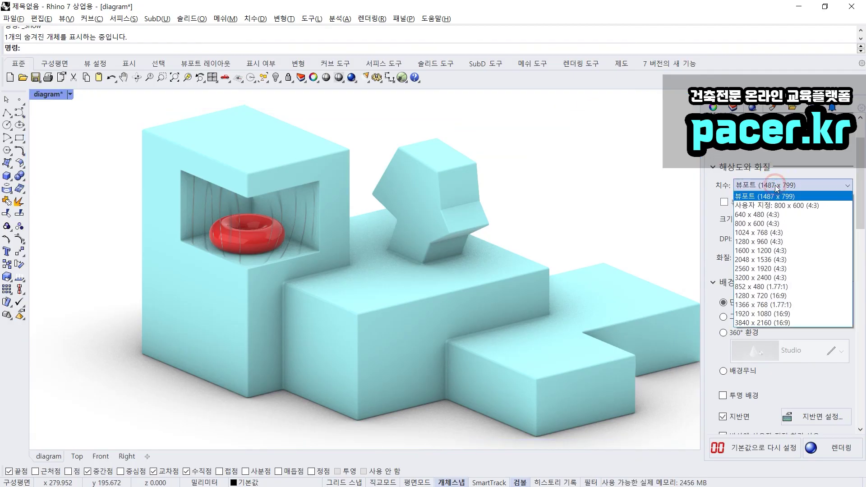
pyautogui.click(769, 316)
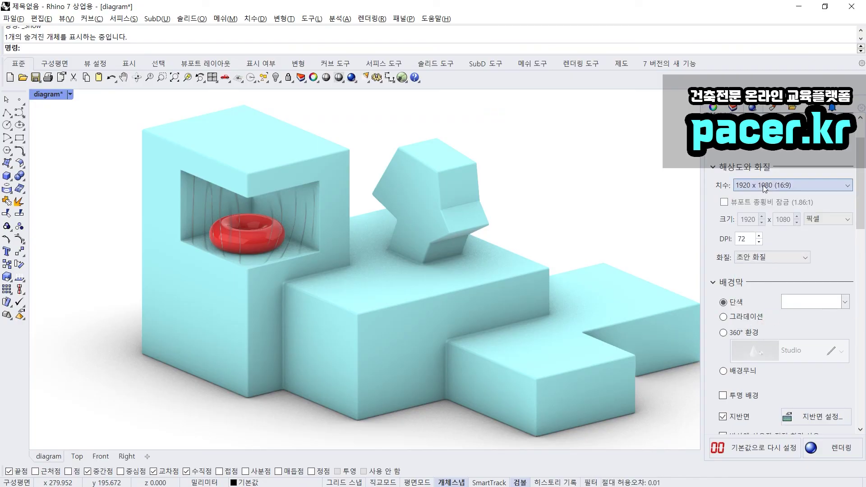
pyautogui.click(765, 257)
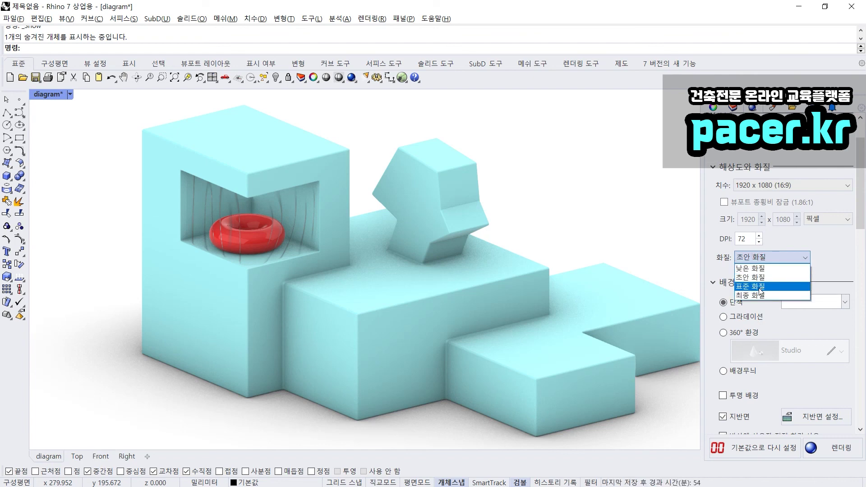
pyautogui.click(761, 287)
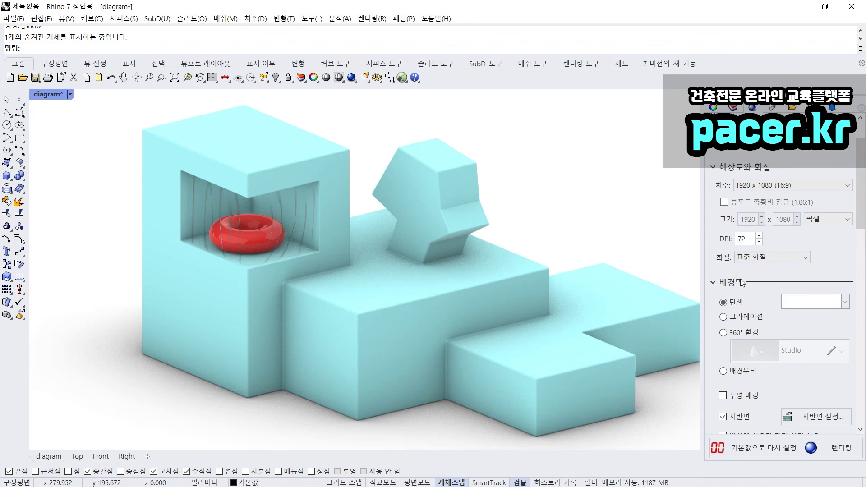
# Step: Restore the saved diagram view of the stepped model with the Diagram command
pyautogui.click(646, 223)
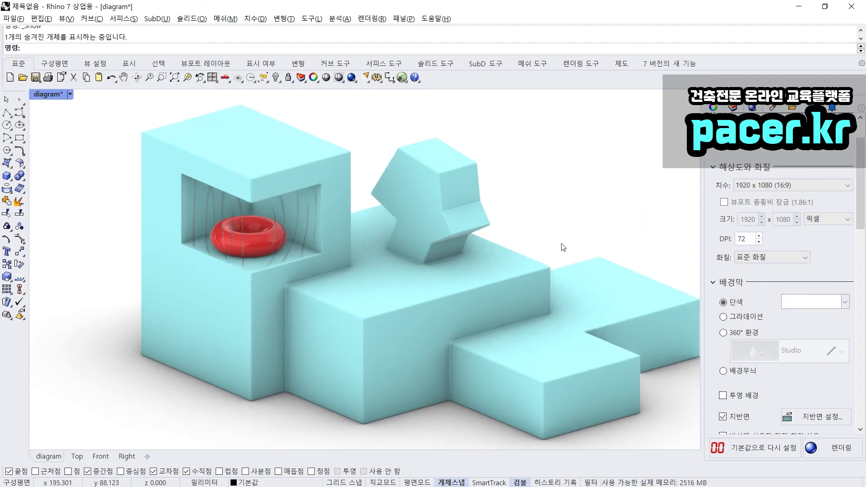
pyautogui.moveTo(558, 248); pyautogui.dragTo(499, 246, button='right')
pyautogui.click(509, 233)
pyautogui.write('diagr')
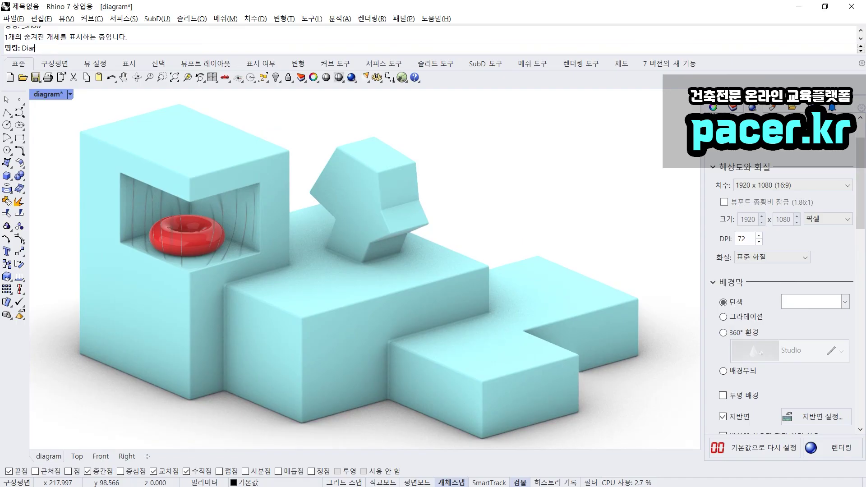
pyautogui.write('am')
pyautogui.press('Return')
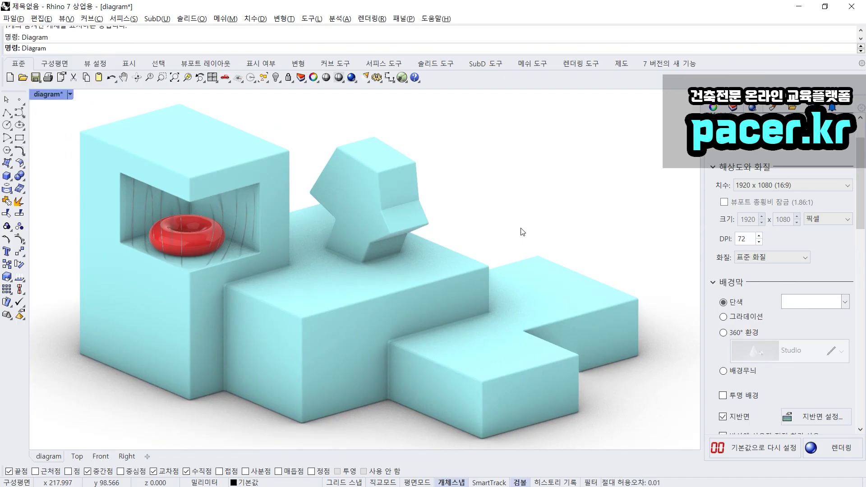
# Step: Render the diagram view with the Render command and maximise the render window without its post-effects pane
pyautogui.write('Render')
pyautogui.press('Return')
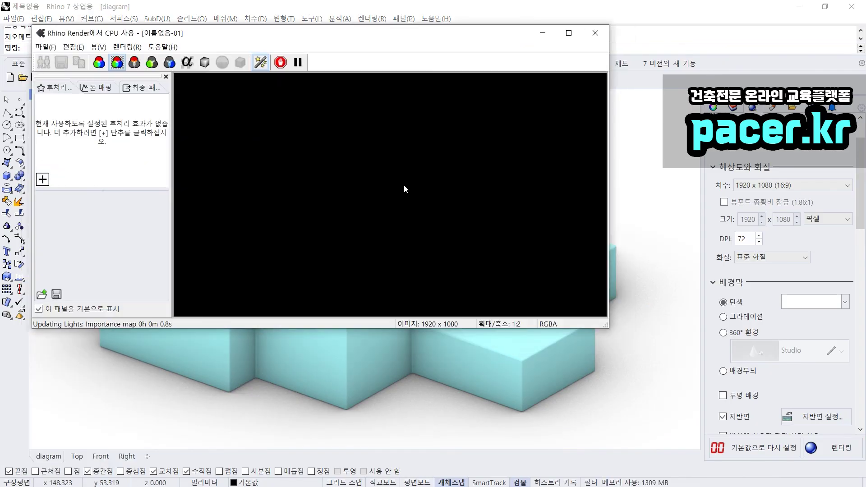
pyautogui.click(166, 77)
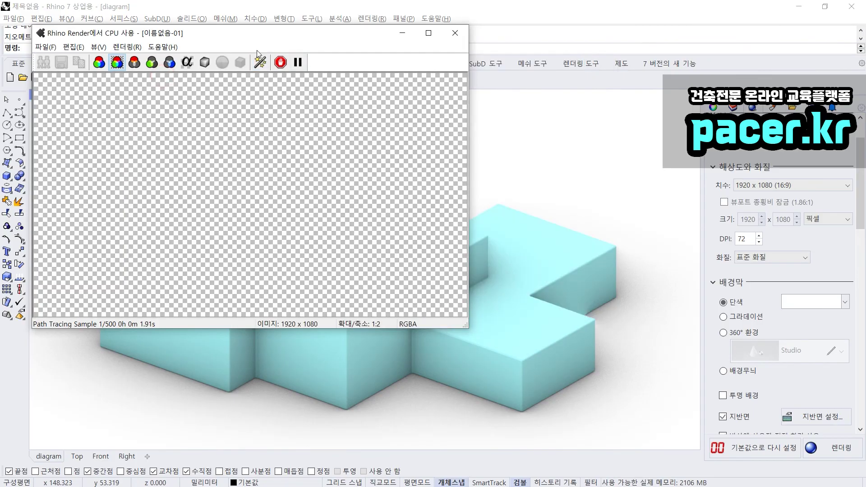
pyautogui.doubleClick(268, 33)
pyautogui.scroll(1, 465, 249)
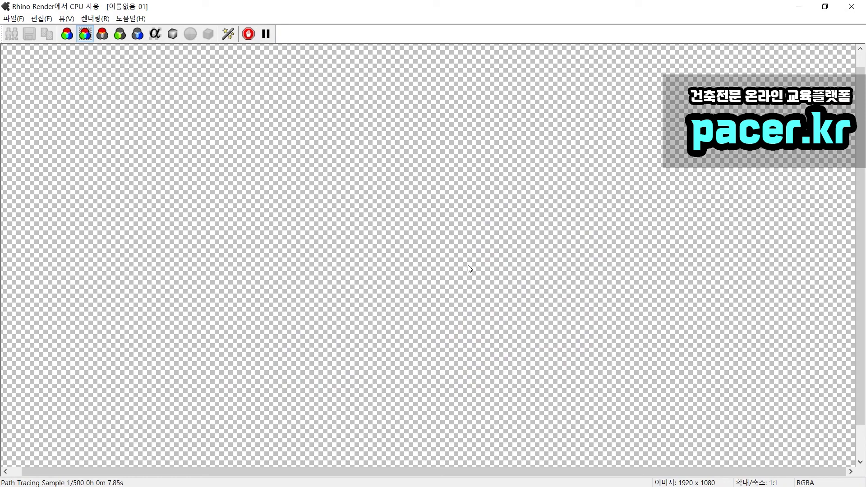
pyautogui.scroll(-1, 467, 265)
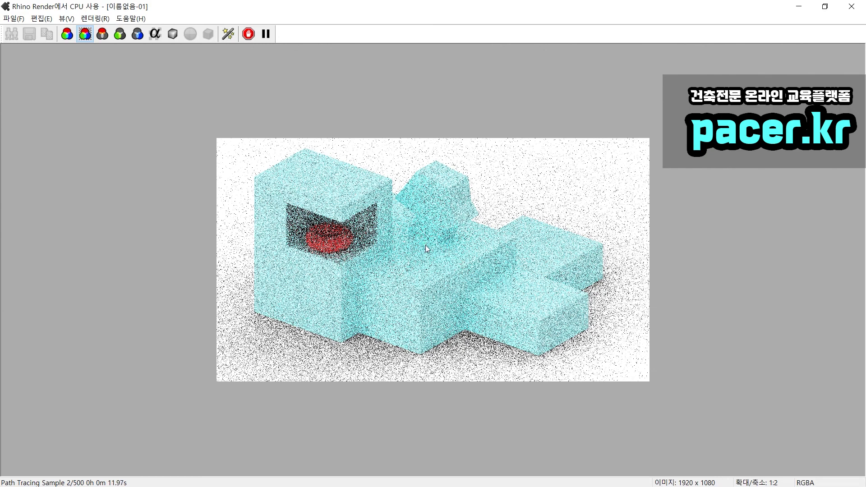
pyautogui.scroll(1, 428, 257)
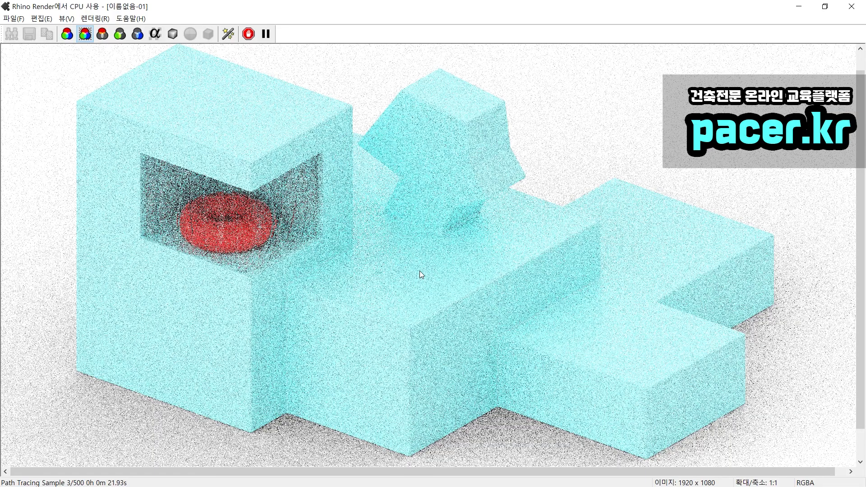
pyautogui.scroll(-1, 410, 258)
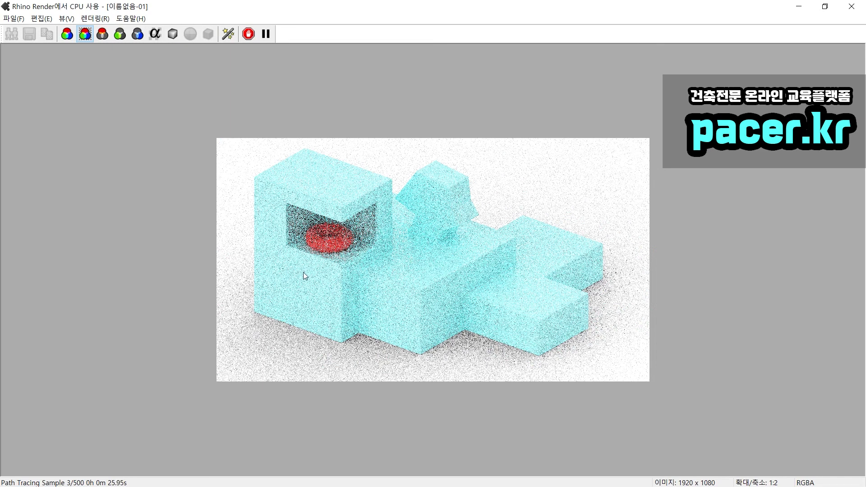
# Step: Look through the post effects that can be added to the rendering, such as bloom (블룸), and hide their pane again
pyautogui.click(232, 35)
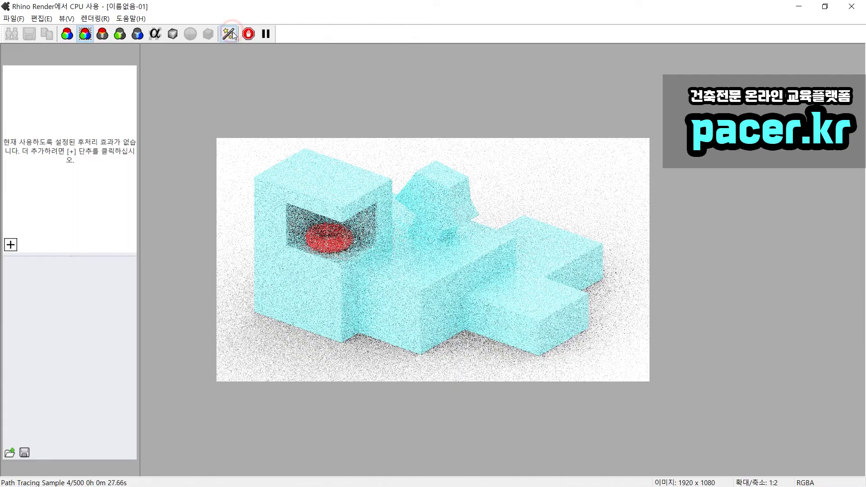
pyautogui.click(10, 244)
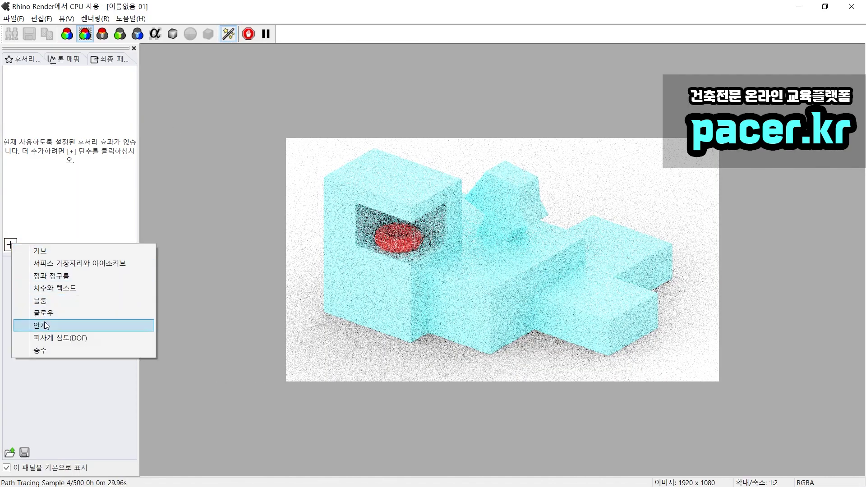
pyautogui.click(50, 302)
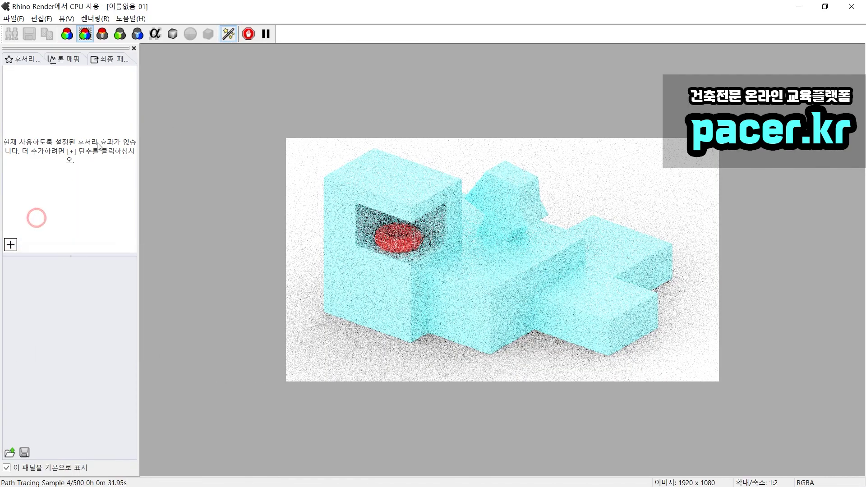
pyautogui.click(134, 48)
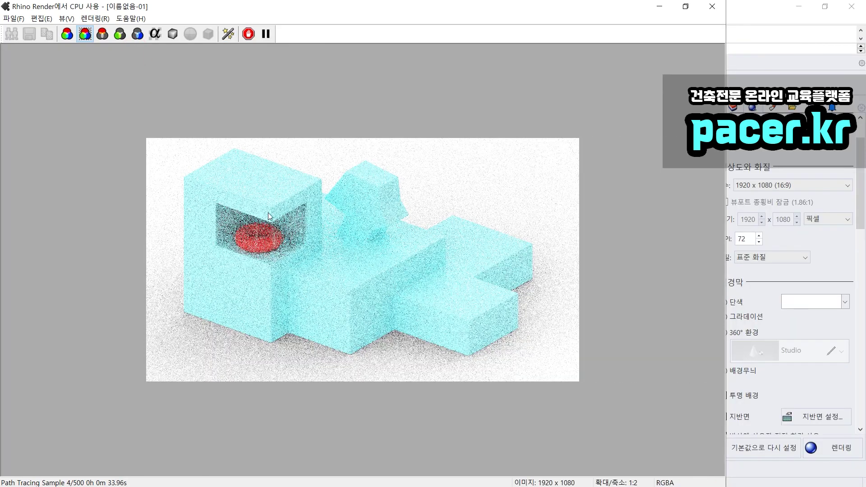
pyautogui.scroll(1, 277, 240)
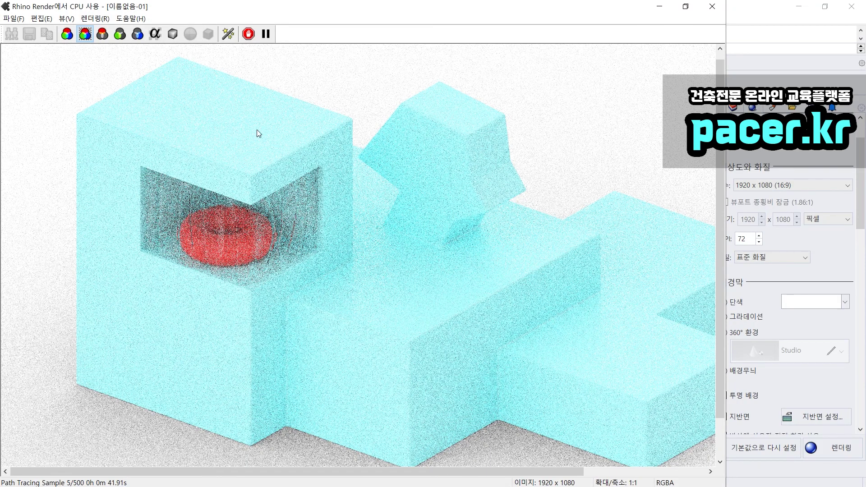
# Step: Stop the rendering, view the image saving options and close the render window without saving
pyautogui.click(248, 34)
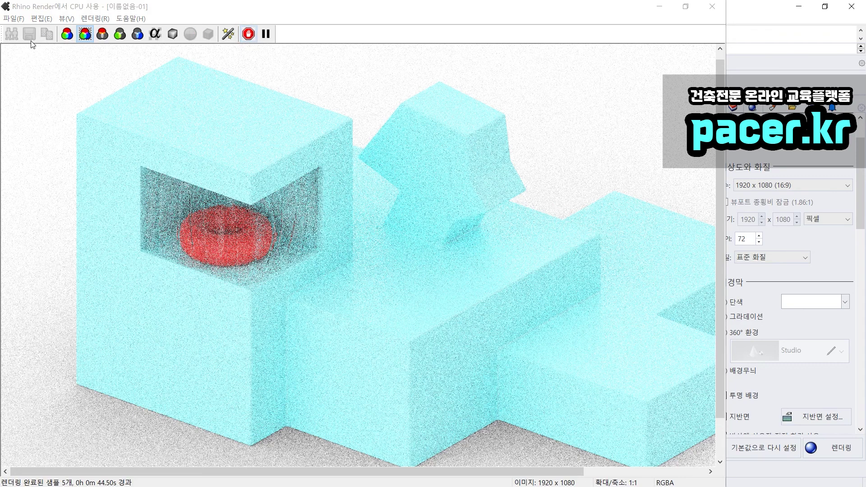
pyautogui.click(27, 36)
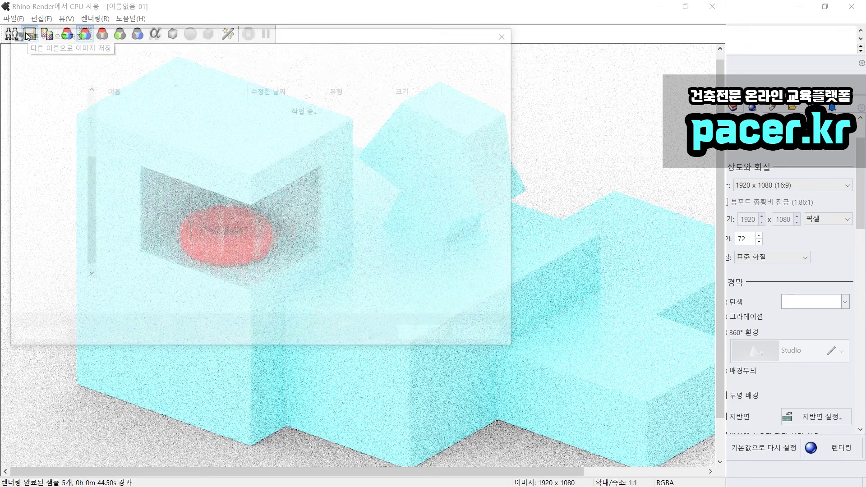
pyautogui.click(144, 290)
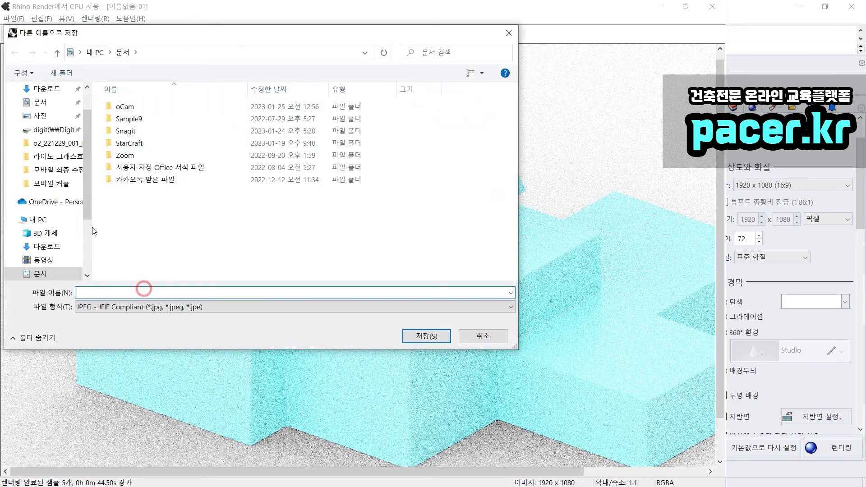
pyautogui.click(137, 264)
pyautogui.press('Escape')
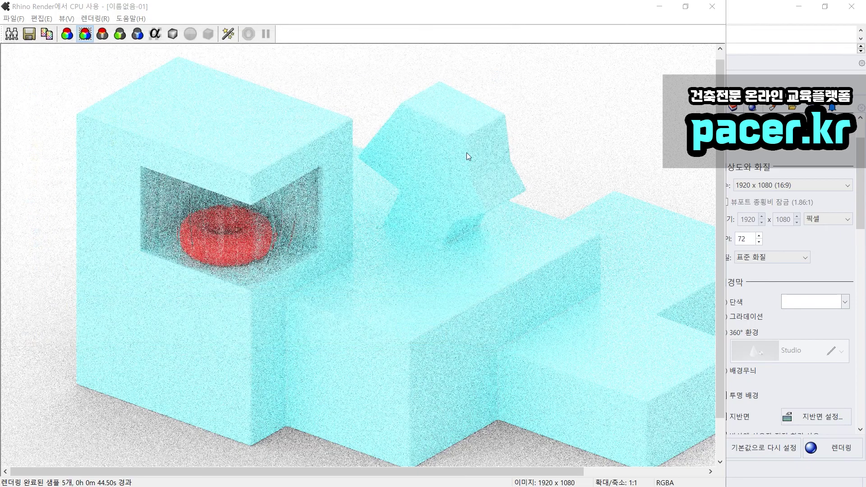
pyautogui.click(712, 7)
# Step: Orbit the rendered model slightly and return to the saved viewpoint with the Diagram command
pyautogui.click(582, 165)
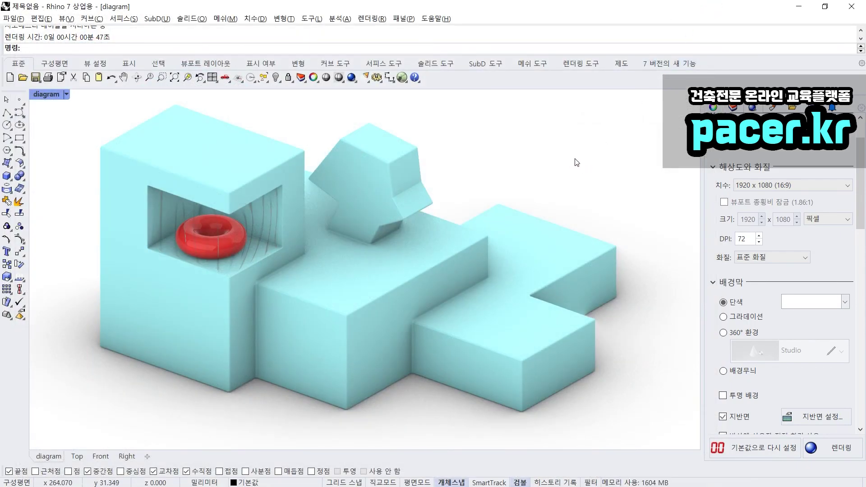
pyautogui.moveTo(550, 174)
pyautogui.mouseDown(button='right')
pyautogui.moveTo(537, 171)
pyautogui.moveTo(544, 174)
pyautogui.mouseUp(button='right')
pyautogui.moveTo(491, 189); pyautogui.dragTo(474, 204, button='right')
pyautogui.write('Diagram')
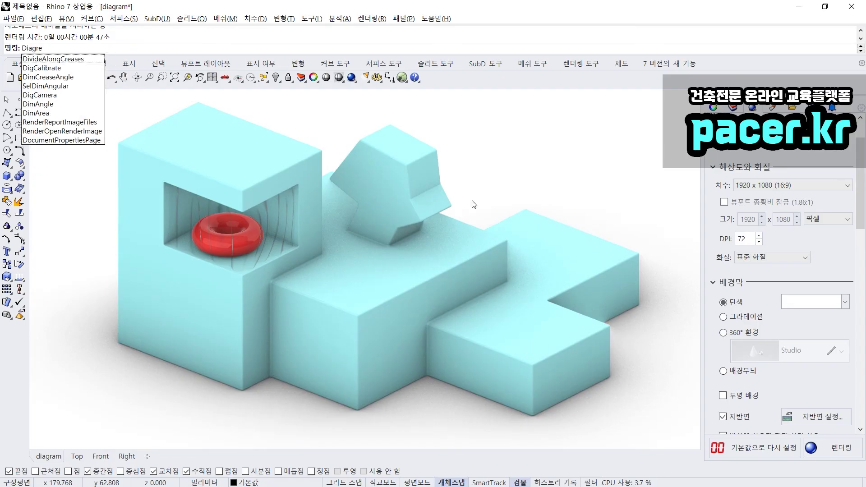
pyautogui.press('Return')
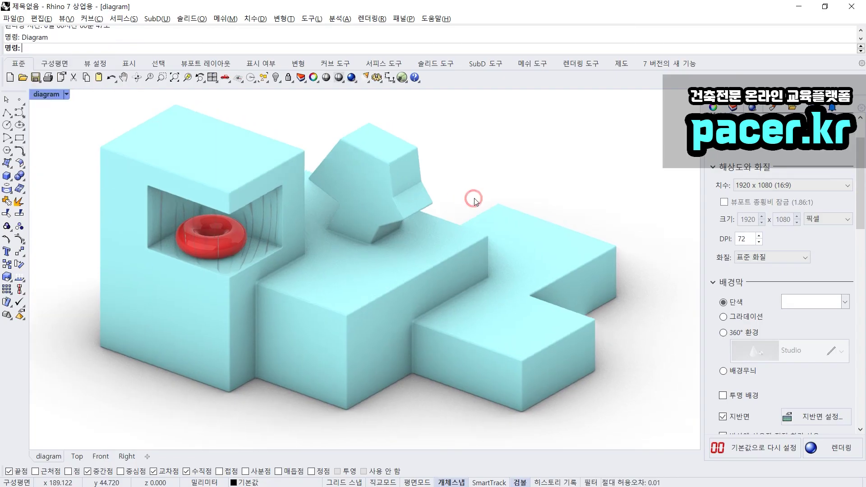
# Step: Set up a capture to file of the diagram view with a transparent background (투명 배경), viewport resolution and scale 2
pyautogui.write('vf')
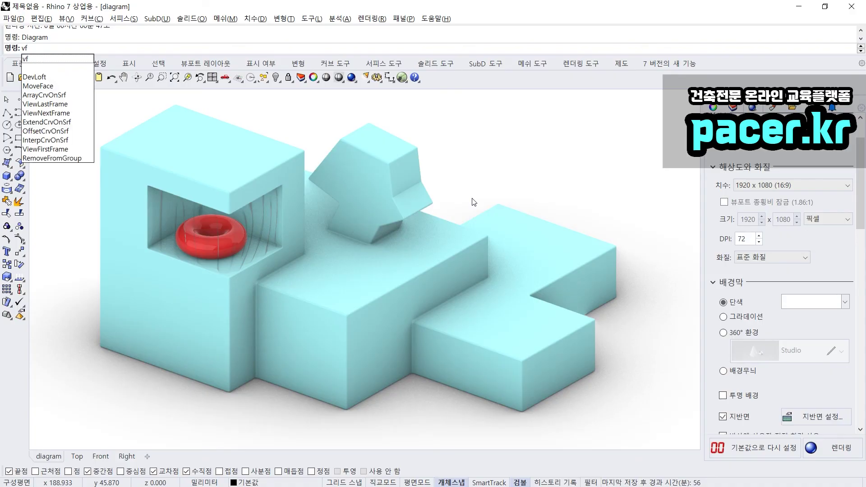
pyautogui.press('Return')
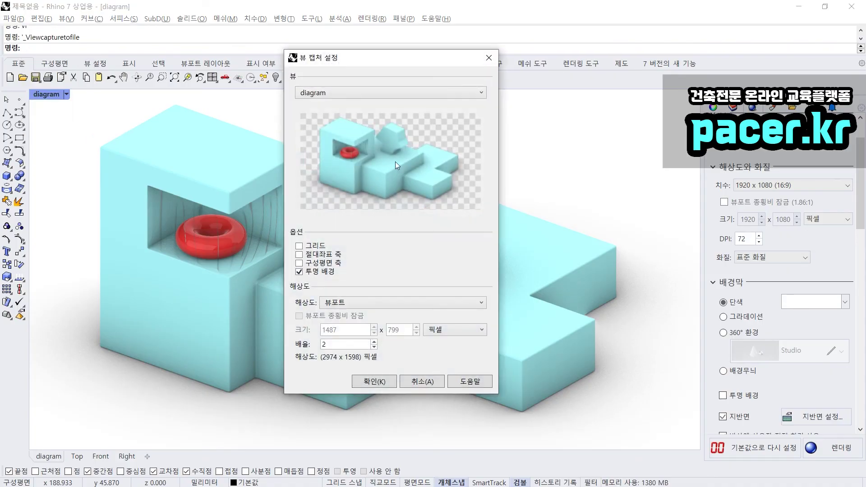
pyautogui.click(326, 271)
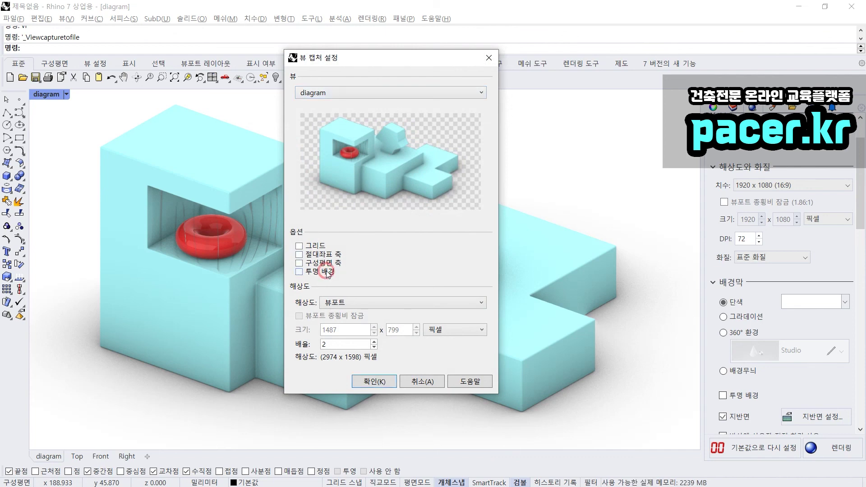
pyautogui.click(326, 271)
pyautogui.click(338, 348)
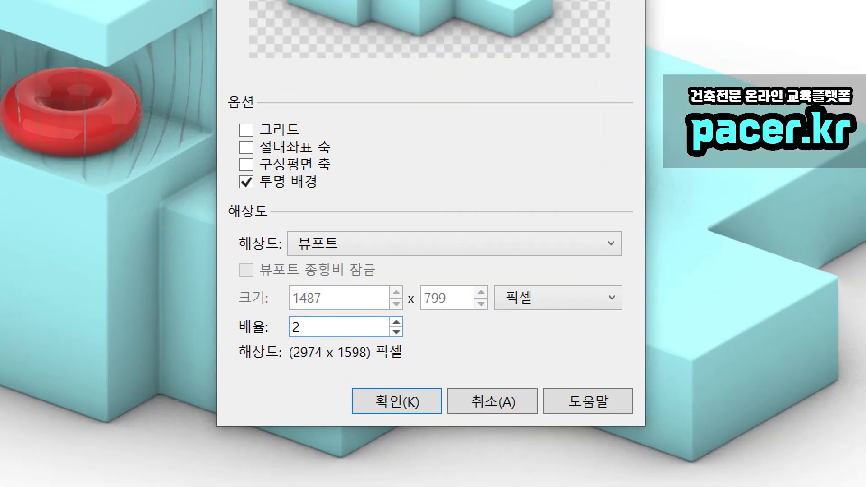
pyautogui.click(362, 362)
pyautogui.moveTo(283, 275)
pyautogui.mouseDown()
pyautogui.moveTo(268, 277)
pyautogui.moveTo(343, 318)
pyautogui.moveTo(482, 291)
pyautogui.moveTo(281, 284)
pyautogui.mouseUp()
pyautogui.moveTo(298, 321)
pyautogui.mouseDown()
pyautogui.moveTo(294, 346)
pyautogui.moveTo(300, 319)
pyautogui.mouseUp()
pyautogui.click(266, 374)
pyautogui.moveTo(265, 377)
pyautogui.mouseDown()
pyautogui.moveTo(385, 363)
pyautogui.moveTo(419, 348)
pyautogui.moveTo(422, 361)
pyautogui.moveTo(420, 352)
pyautogui.mouseUp()
pyautogui.press('Escape')
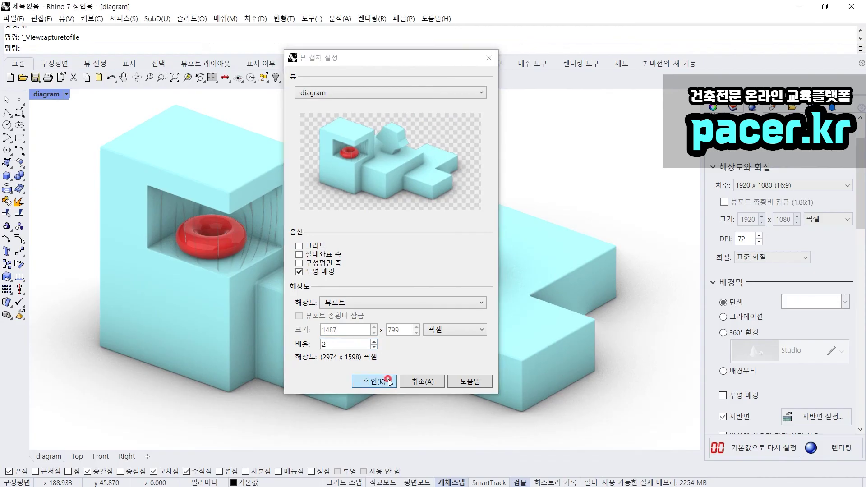
# Step: Accept the capture settings and save the image to the desktop under the file name 123
pyautogui.click(387, 381)
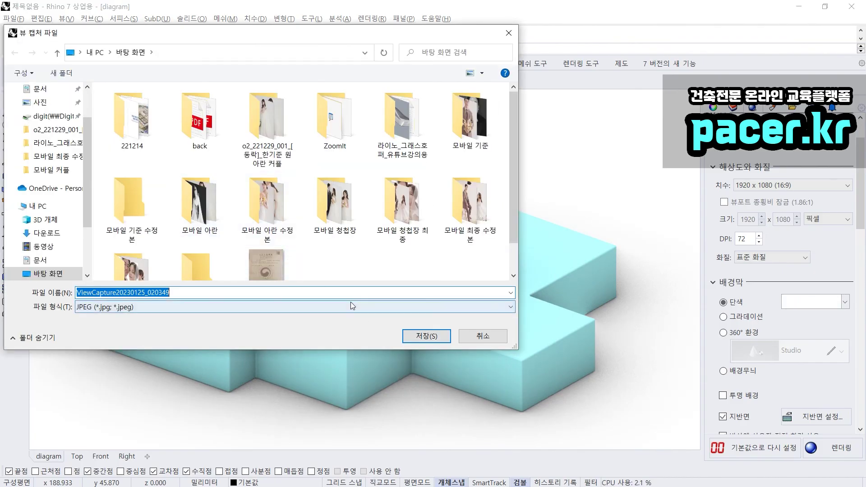
pyautogui.write('123')
pyautogui.click(419, 334)
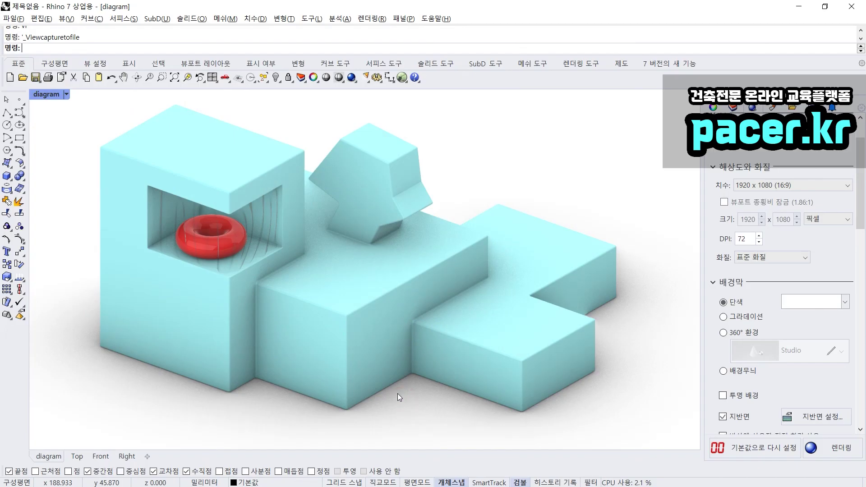
# Step: Switch to File Explorer and show the contents of the desktop folder (바탕 화면)
pyautogui.press('super')
pyautogui.moveTo(263, 476)
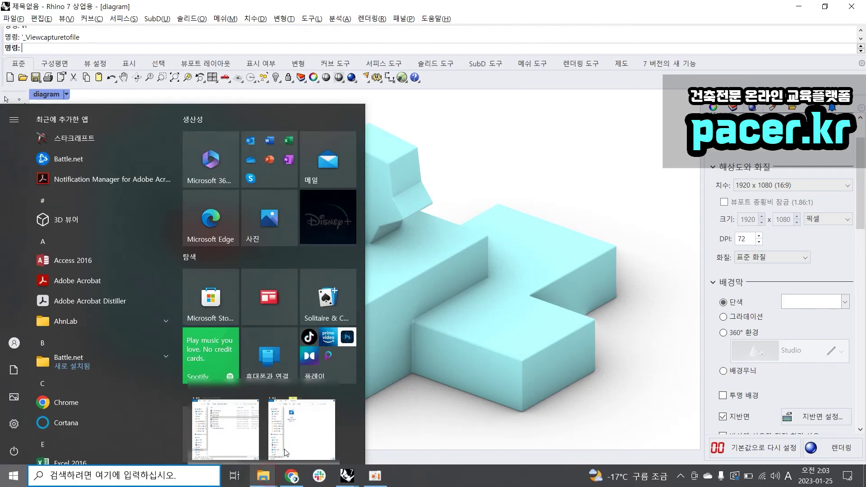
pyautogui.click(287, 436)
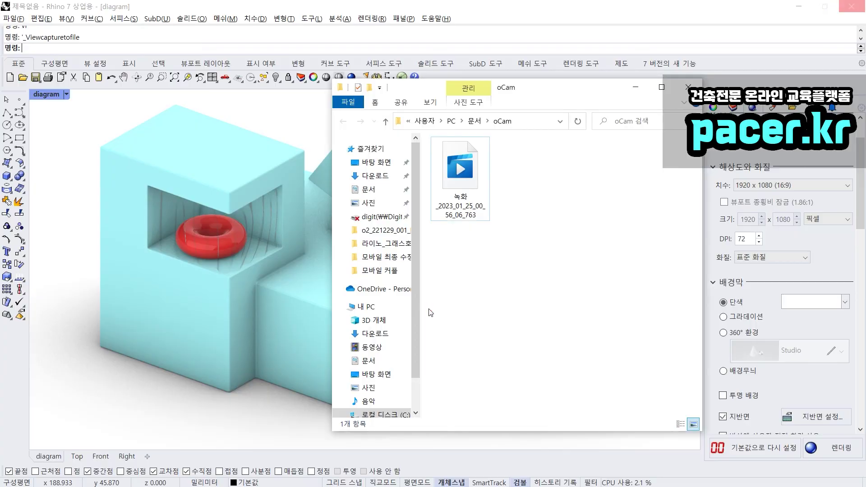
pyautogui.click(376, 163)
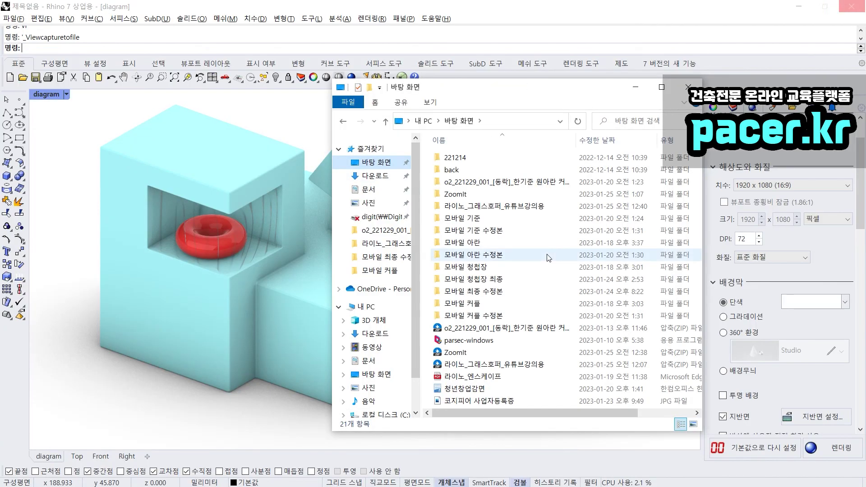
pyautogui.click(538, 223)
pyautogui.moveTo(455, 413); pyautogui.dragTo(509, 413)
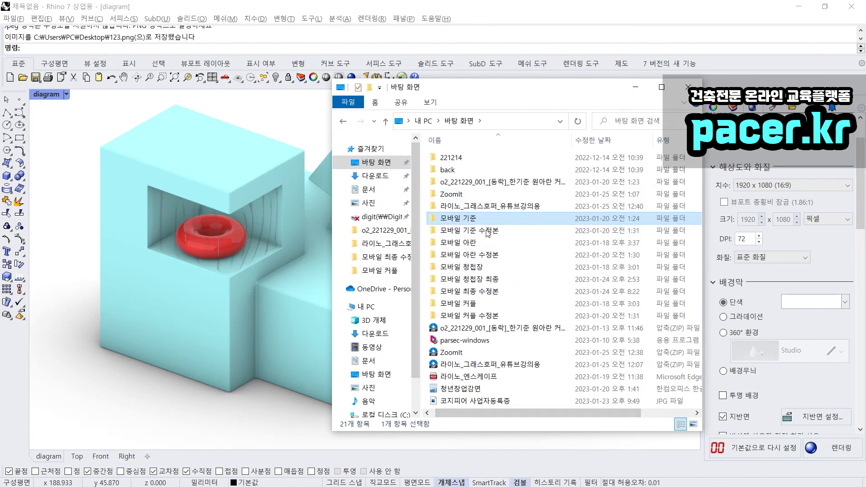
# Step: Extend the File Explorer window to full height and refresh the desktop folder's file list
pyautogui.hscroll(-5, 500, 358)
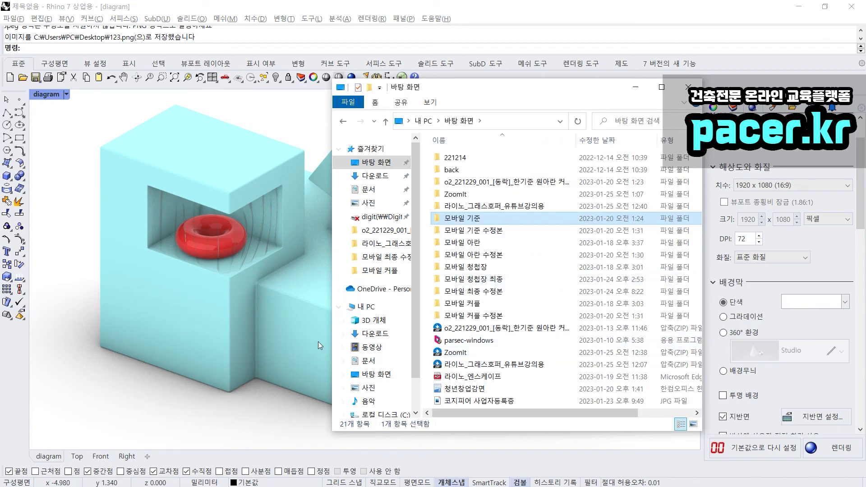
pyautogui.hscroll(5, 502, 288)
pyautogui.hscroll(-5, 503, 288)
pyautogui.click(473, 404)
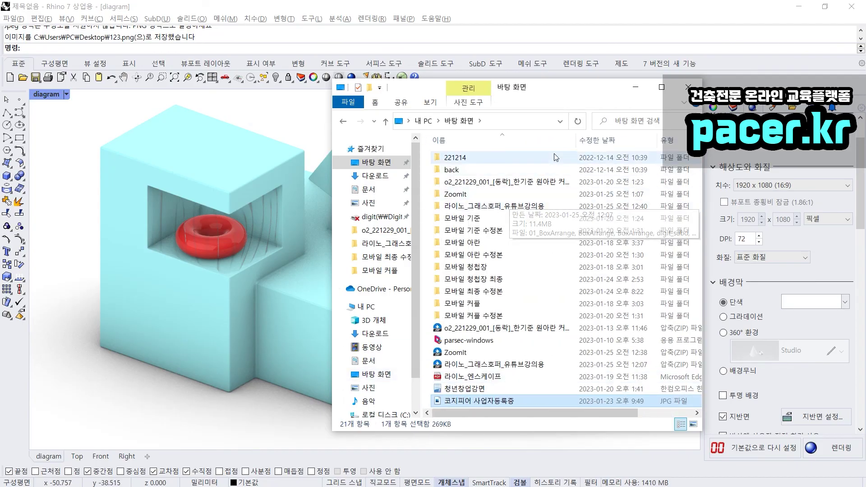
pyautogui.doubleClick(604, 81)
pyautogui.rightClick(513, 351)
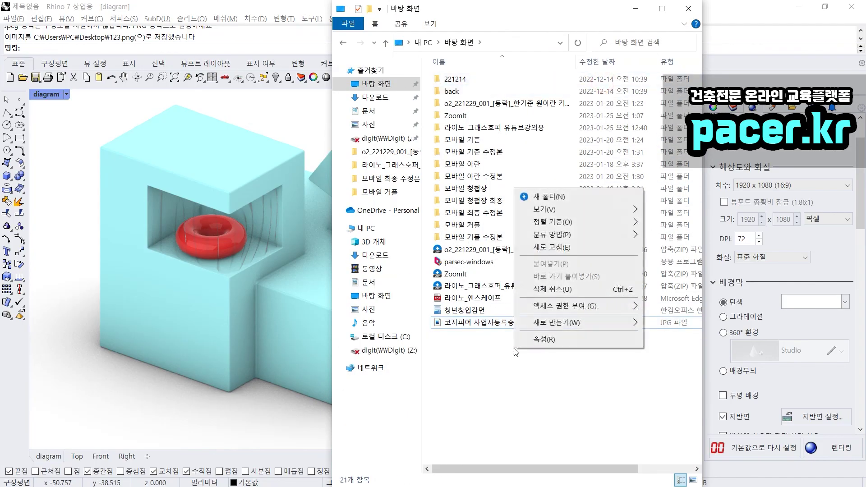
pyautogui.press('e')
# Step: View the captured image 123 in a maximised image viewer, close it and return to Rhino
pyautogui.doubleClick(484, 249)
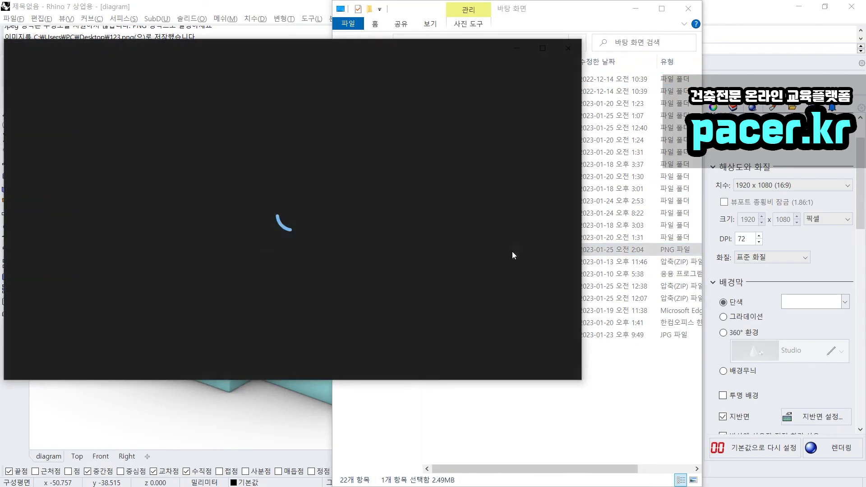
pyautogui.click(539, 51)
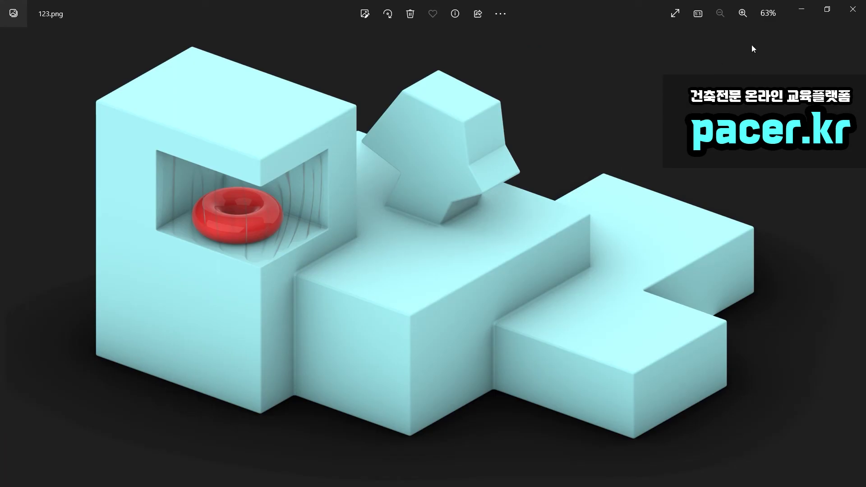
pyautogui.click(850, 13)
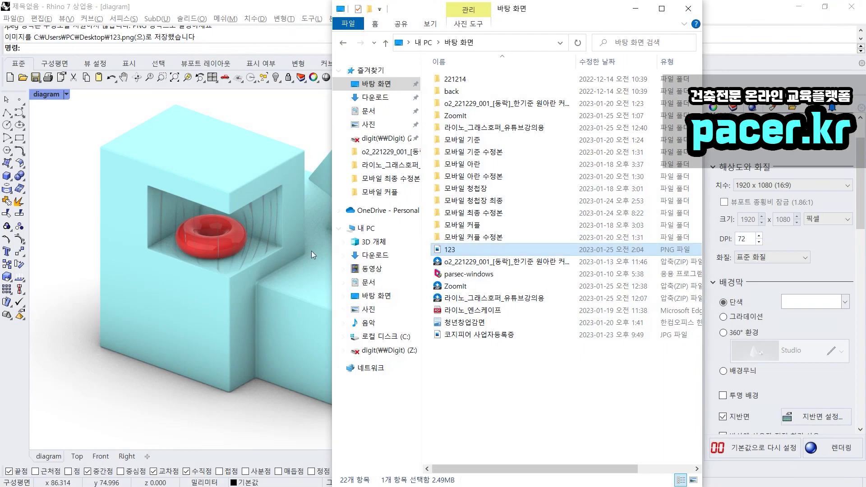
pyautogui.click(91, 223)
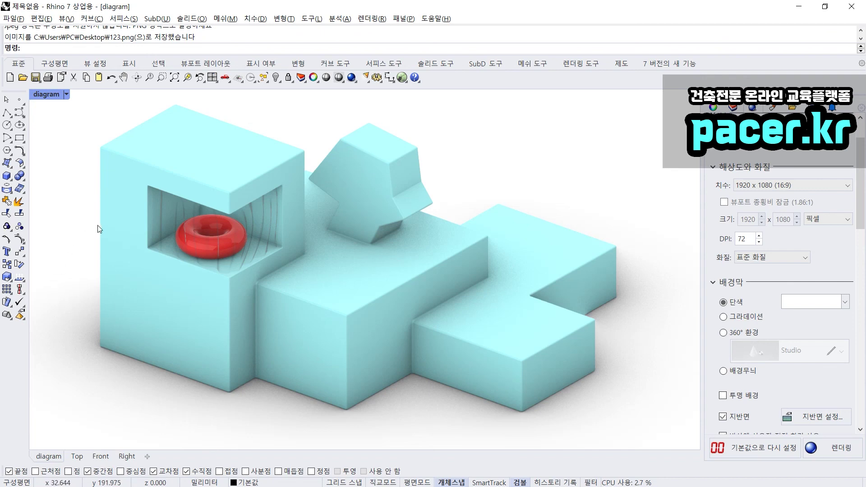
pyautogui.scroll(-5, 122, 247)
pyautogui.scroll(3, 131, 247)
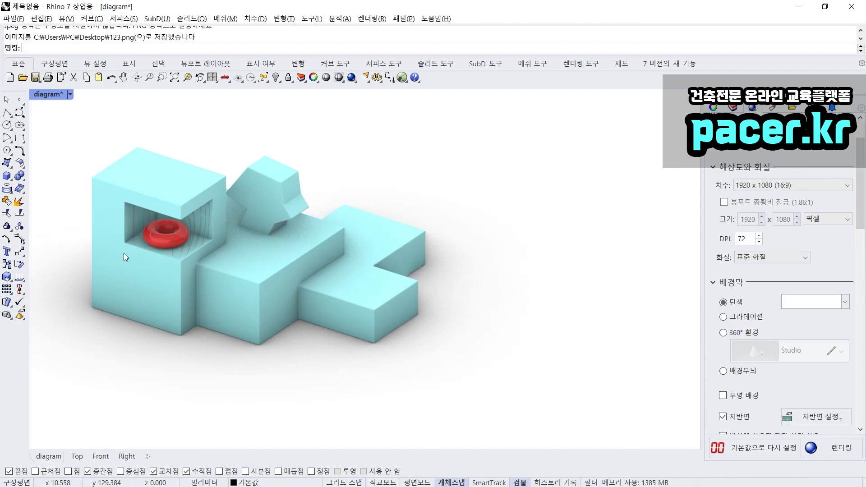
pyautogui.moveTo(123, 252)
pyautogui.mouseDown(button='right')
pyautogui.moveTo(164, 275)
pyautogui.moveTo(133, 246)
pyautogui.mouseUp(button='right')
pyautogui.scroll(3, 132, 247)
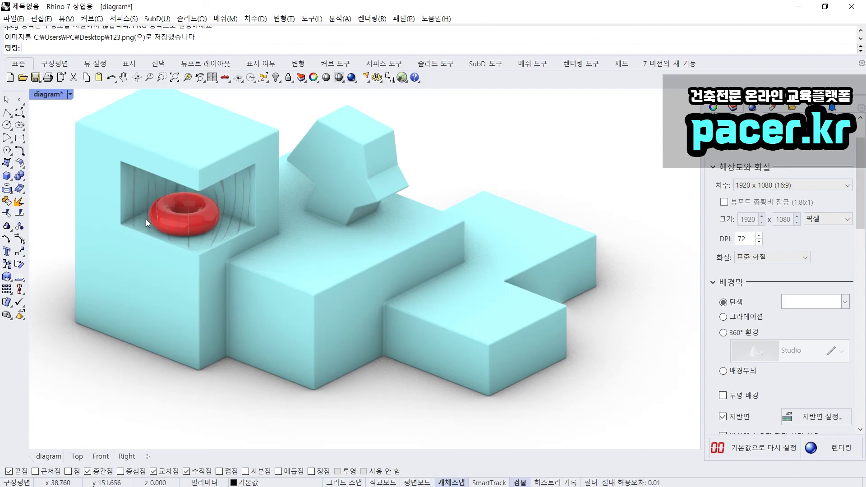
pyautogui.click(145, 218)
pyautogui.press('Escape')
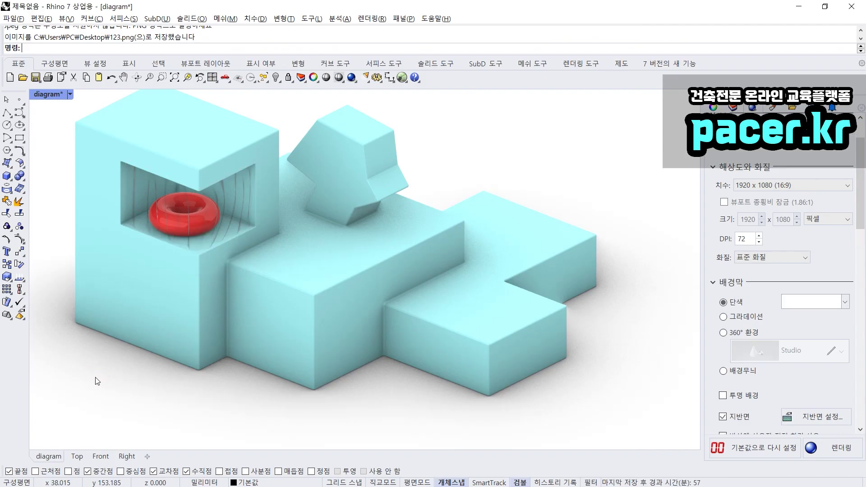
# Step: Look at the settings of the glass material (유리) and return to the rendering settings
pyautogui.click(774, 108)
pyautogui.click(768, 107)
pyautogui.click(757, 106)
pyautogui.click(768, 106)
pyautogui.click(757, 106)
pyautogui.click(768, 106)
pyautogui.click(770, 108)
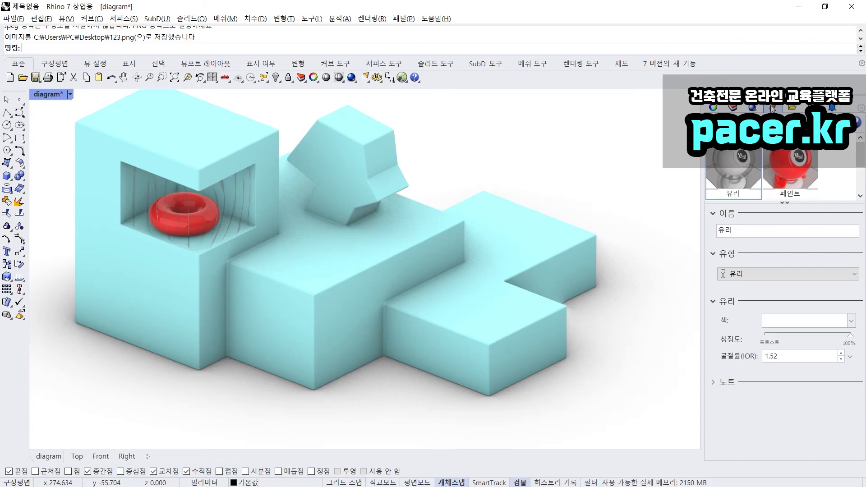
pyautogui.click(761, 107)
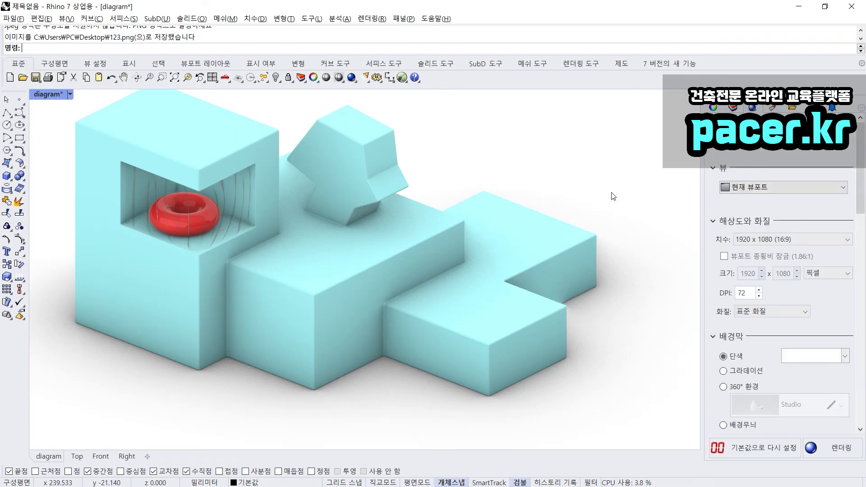
pyautogui.scroll(-1, 568, 242)
pyautogui.scroll(1, 291, 223)
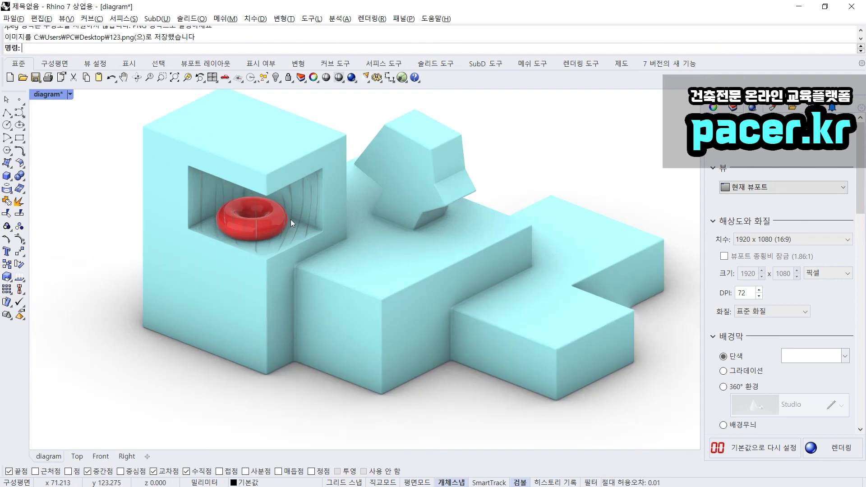
pyautogui.keyDown('shift'); pyautogui.moveTo(496, 159); pyautogui.dragTo(485, 185, button='right'); pyautogui.keyUp('shift')
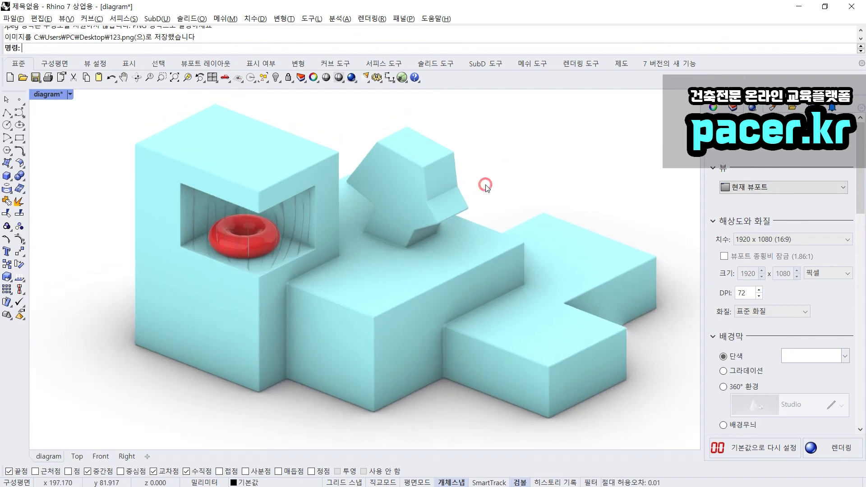